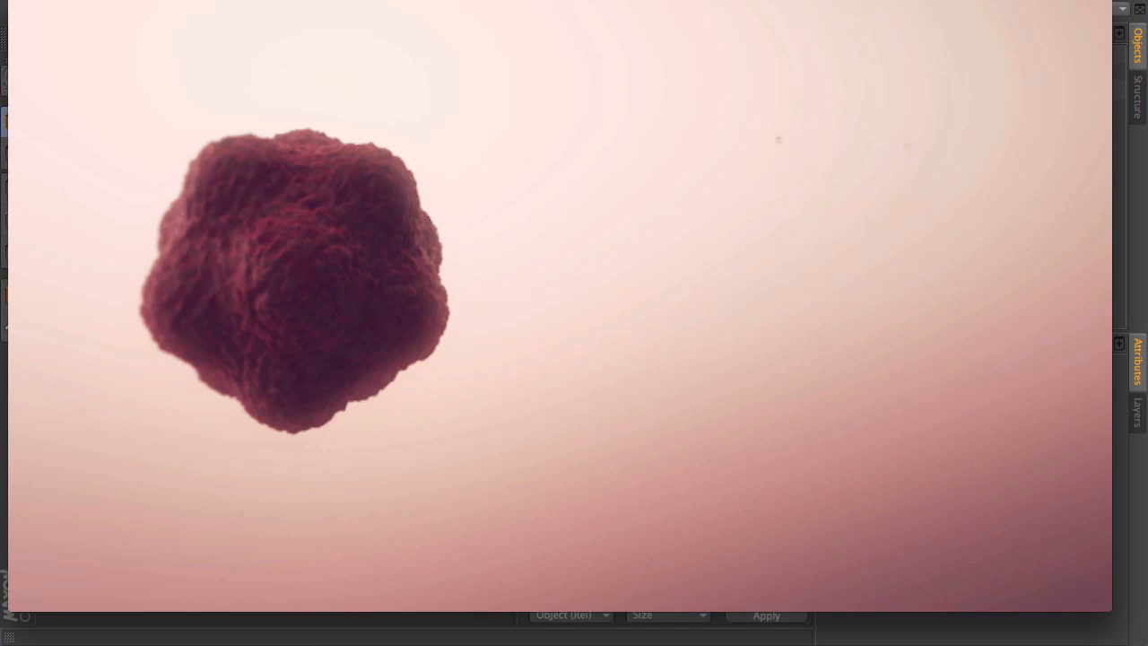
Play the Pulse_final.mov reference animation from the start and examine the cell's growth and movement
mouse_move(821, 238)
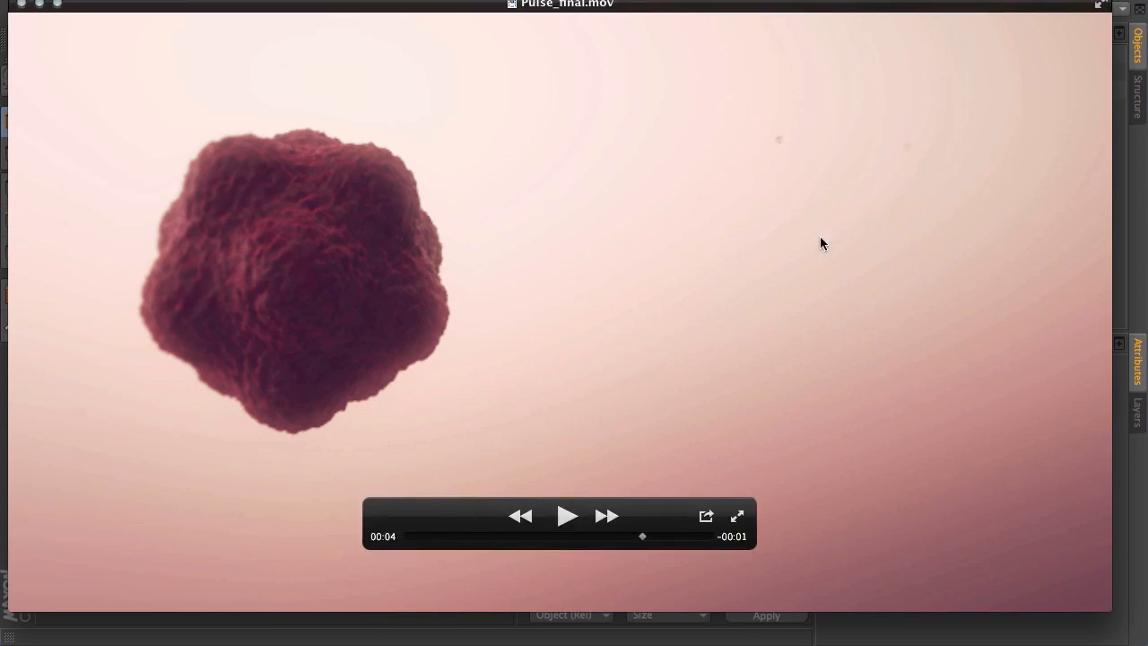
drag(641, 538, 430, 538)
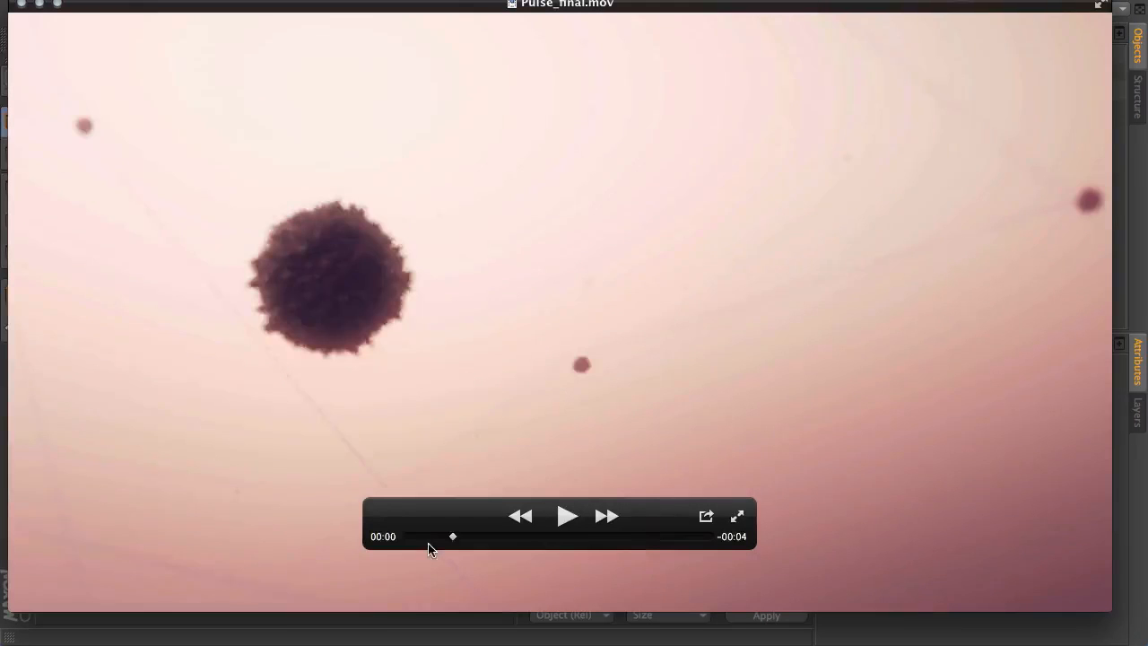
click(567, 515)
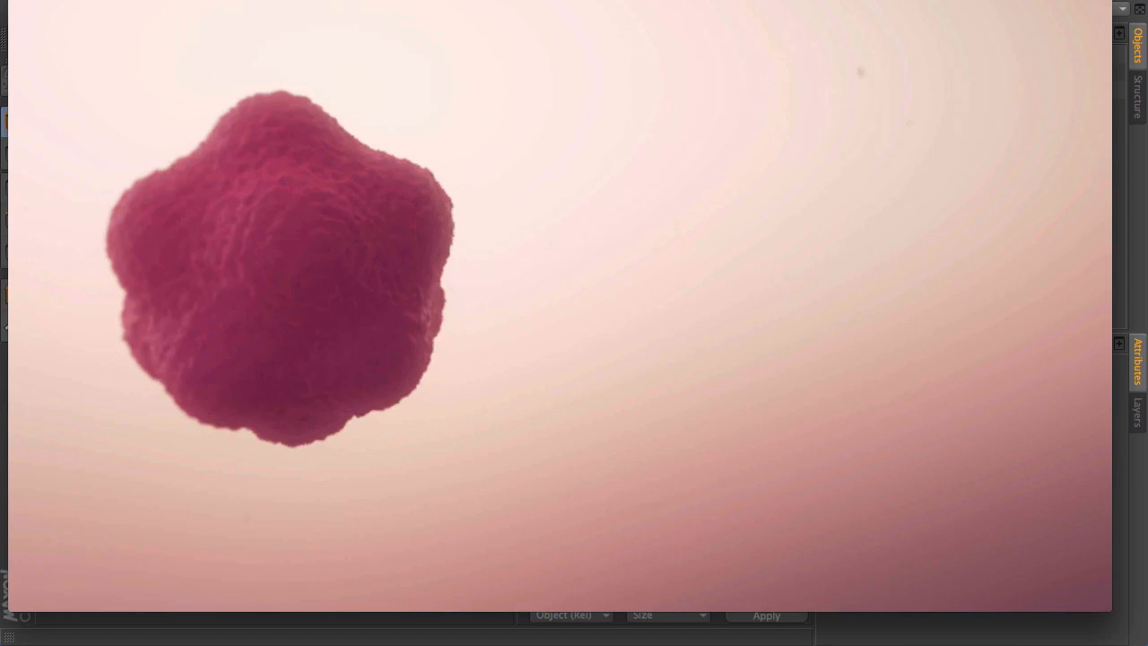
click(566, 517)
mouse_move(683, 310)
mouse_move(619, 387)
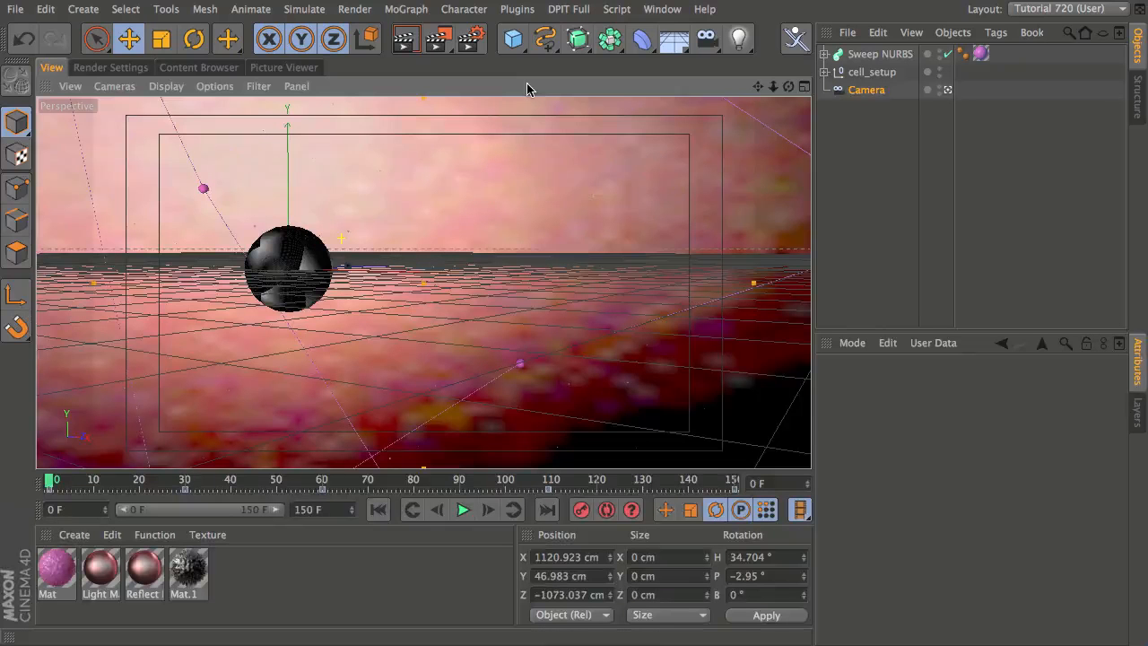
Create a new empty project and bring up the Pulse_final.mov reference movie for another look
key(ctrl+n)
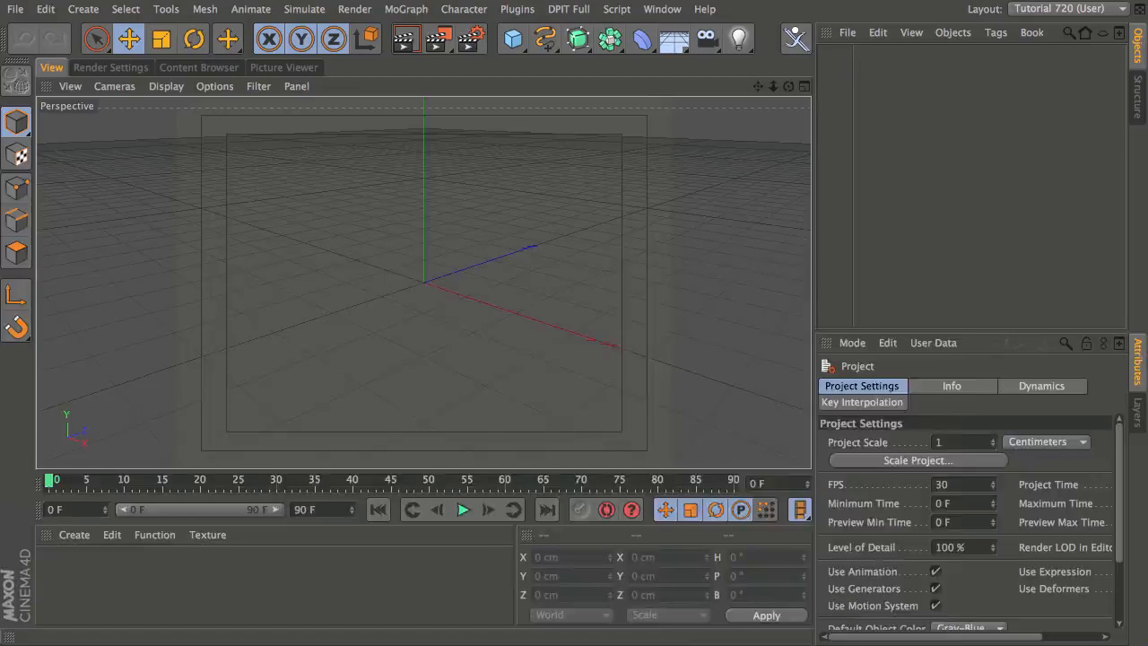
key(super+Tab)
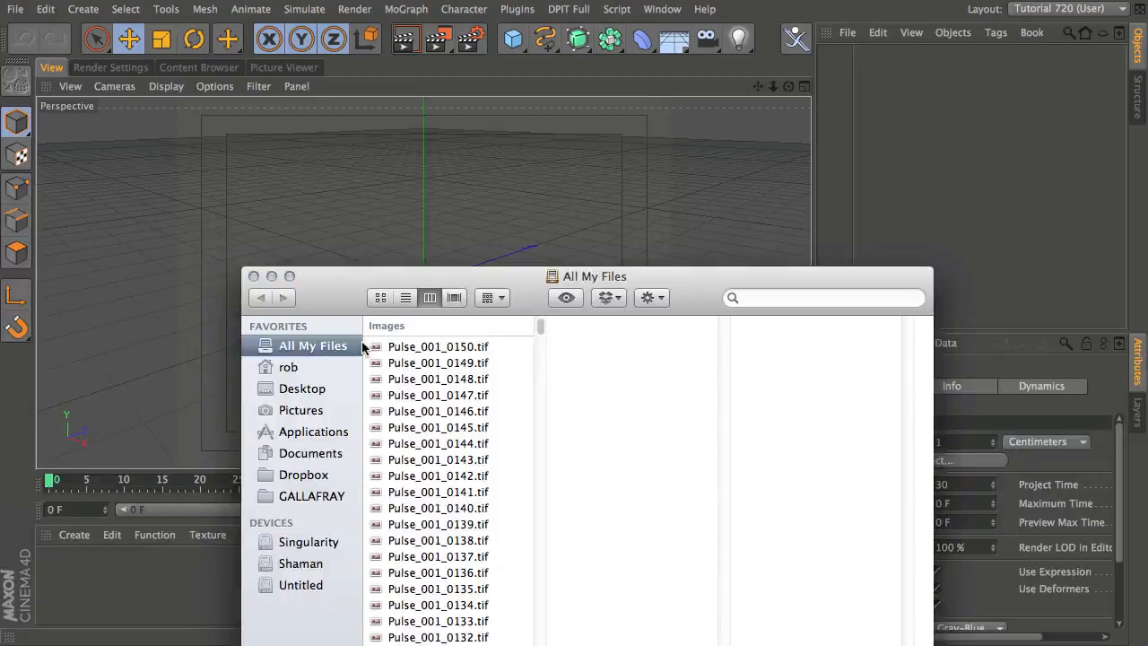
click(305, 389)
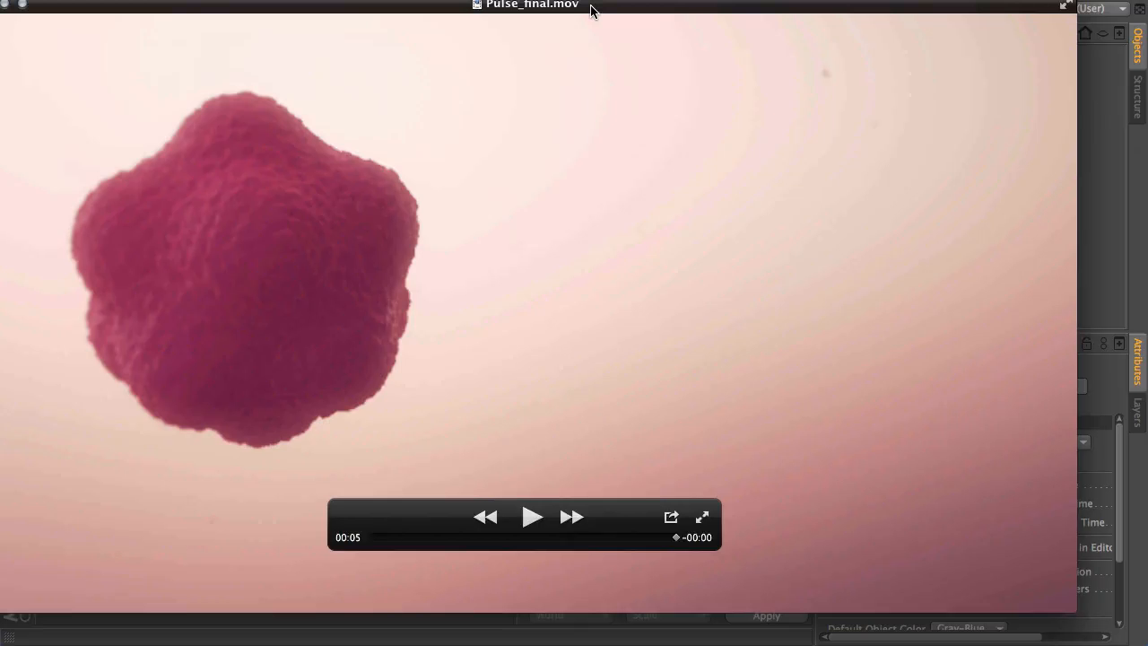
drag(590, 6, 591, 8)
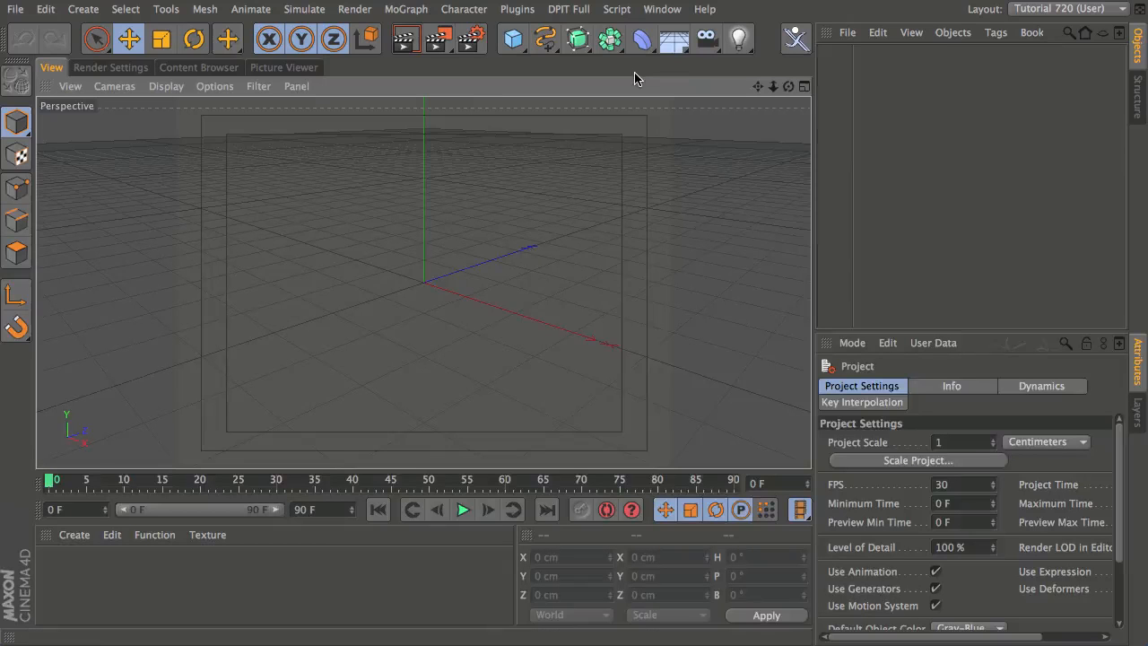
Add a Sky object to the empty scene
click(675, 40)
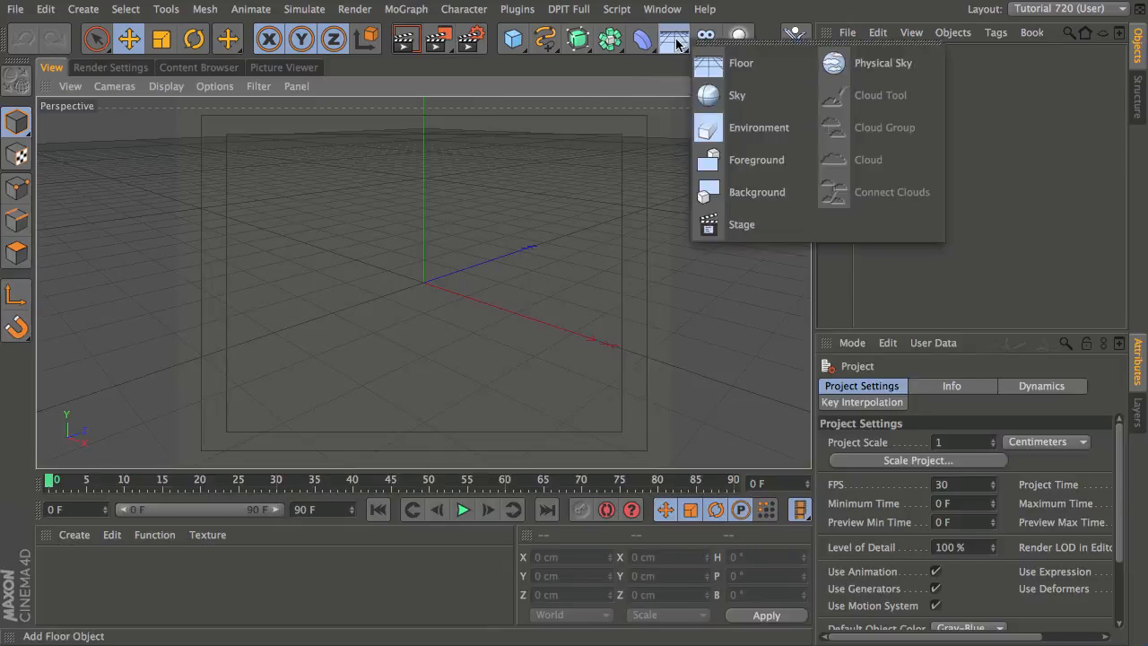
click(737, 96)
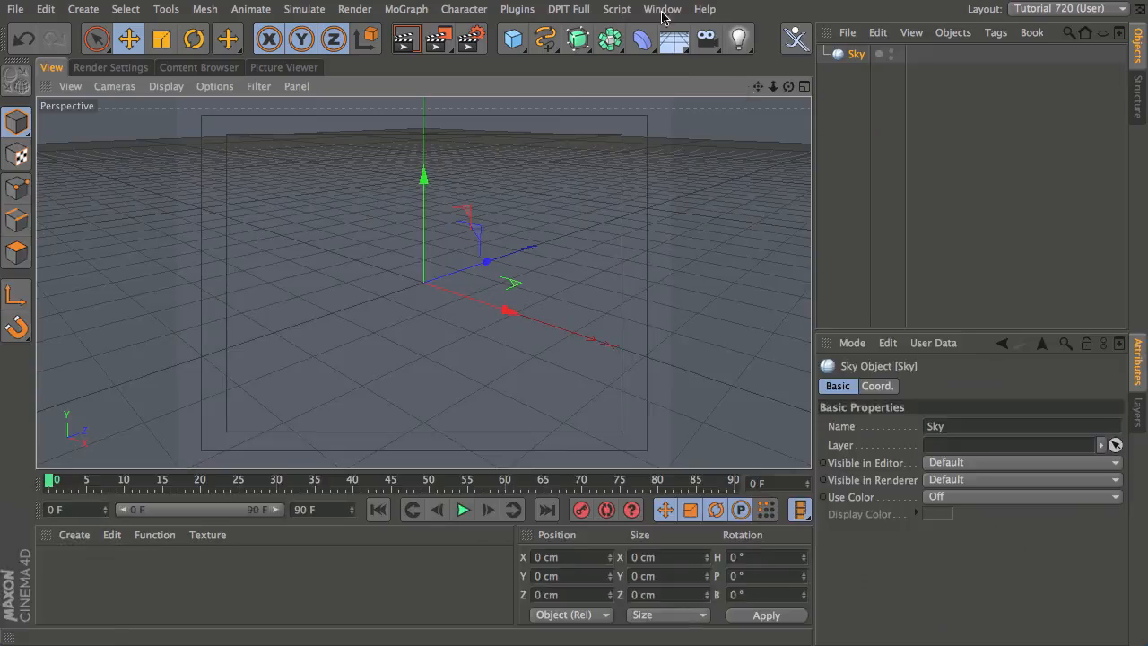
Look over the preset library in the Content Browser and close it
click(662, 11)
click(691, 105)
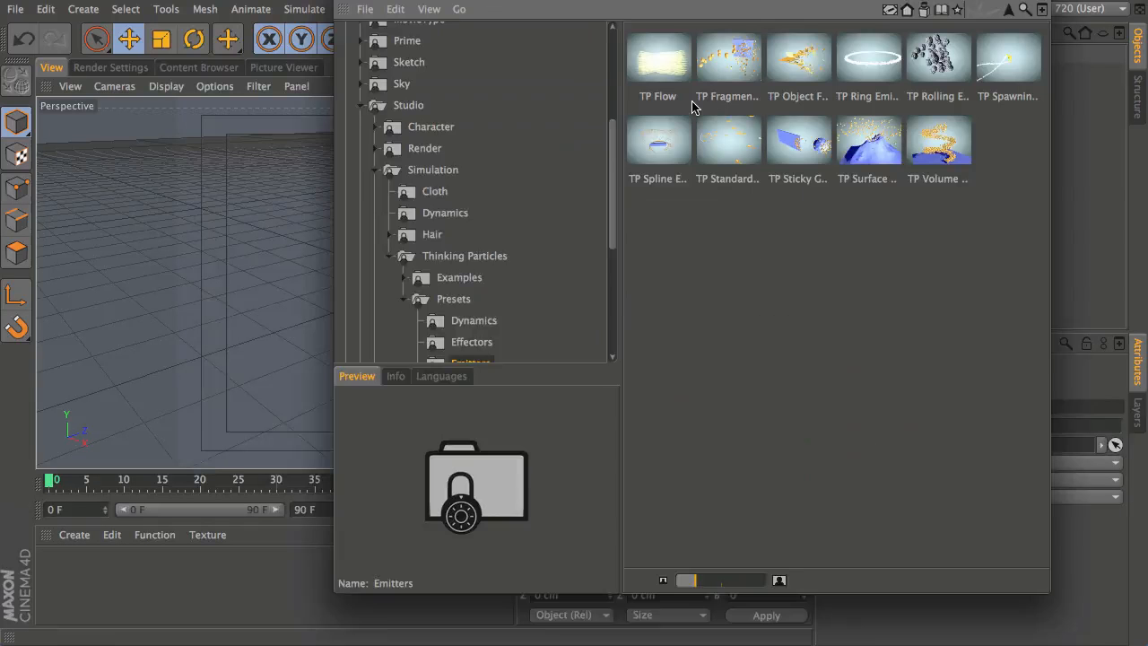
drag(749, 0, 565, 11)
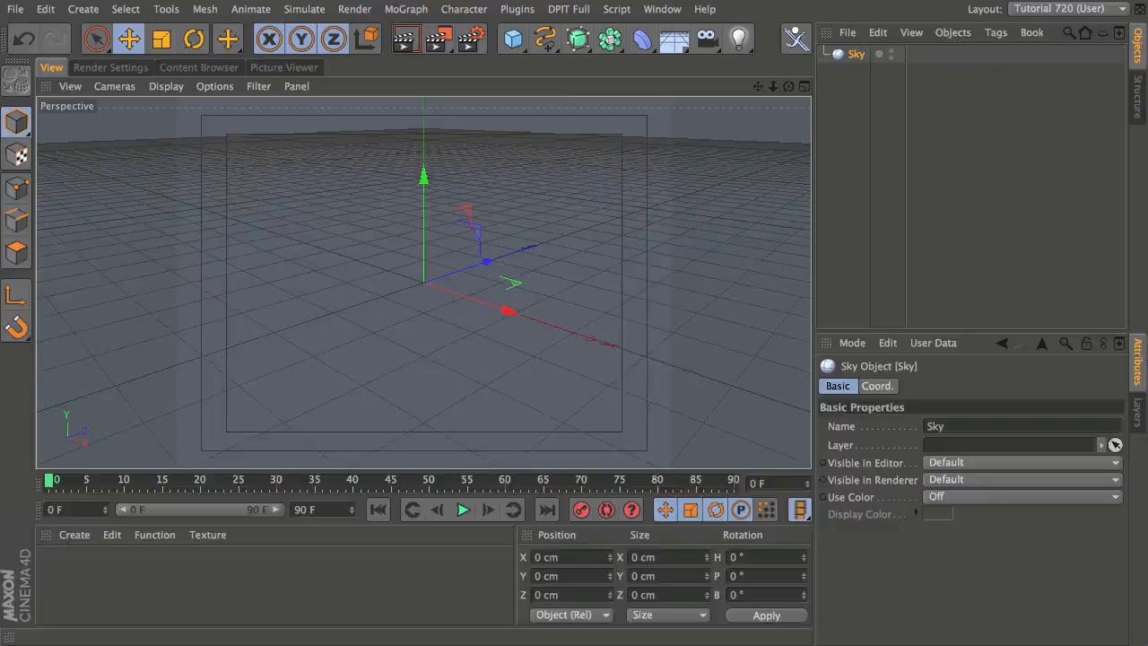
click(1039, 1)
Examine the Internal_001.hdr image in Preview and close the viewer
drag(391, 373, 203, 645)
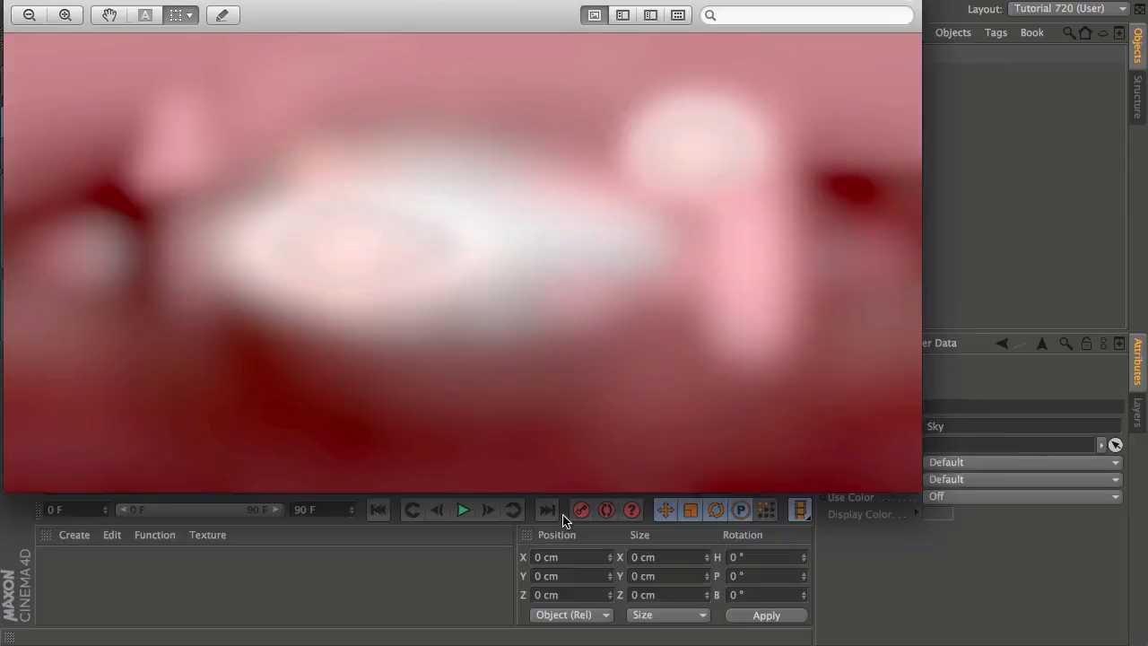
drag(494, 4, 539, 19)
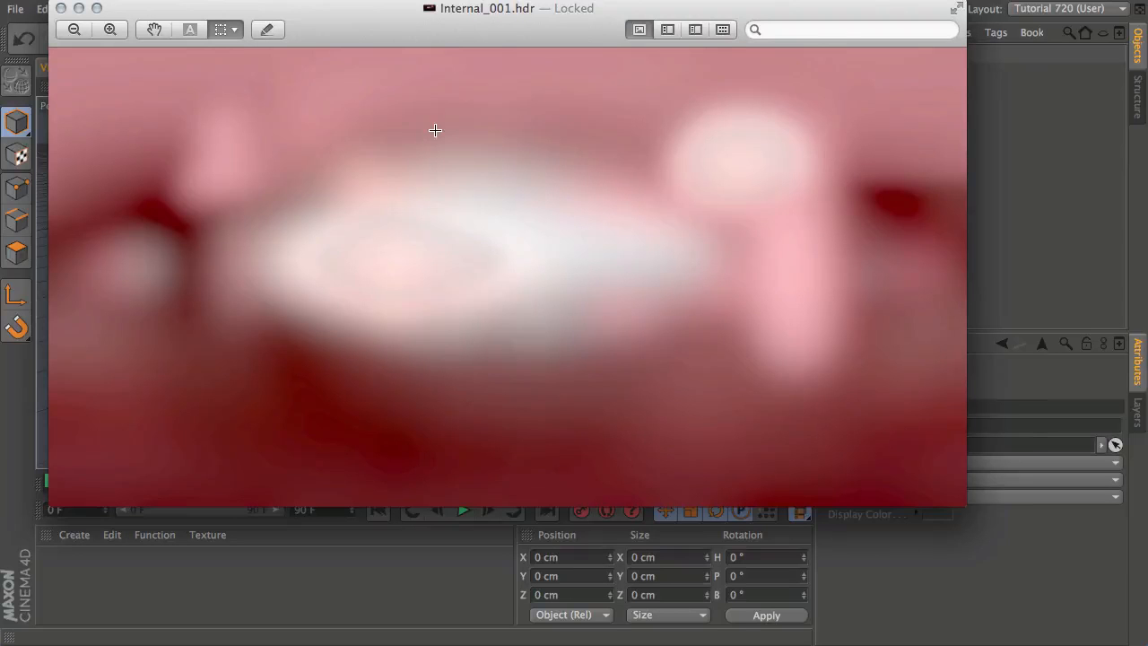
drag(470, 32, 501, 69)
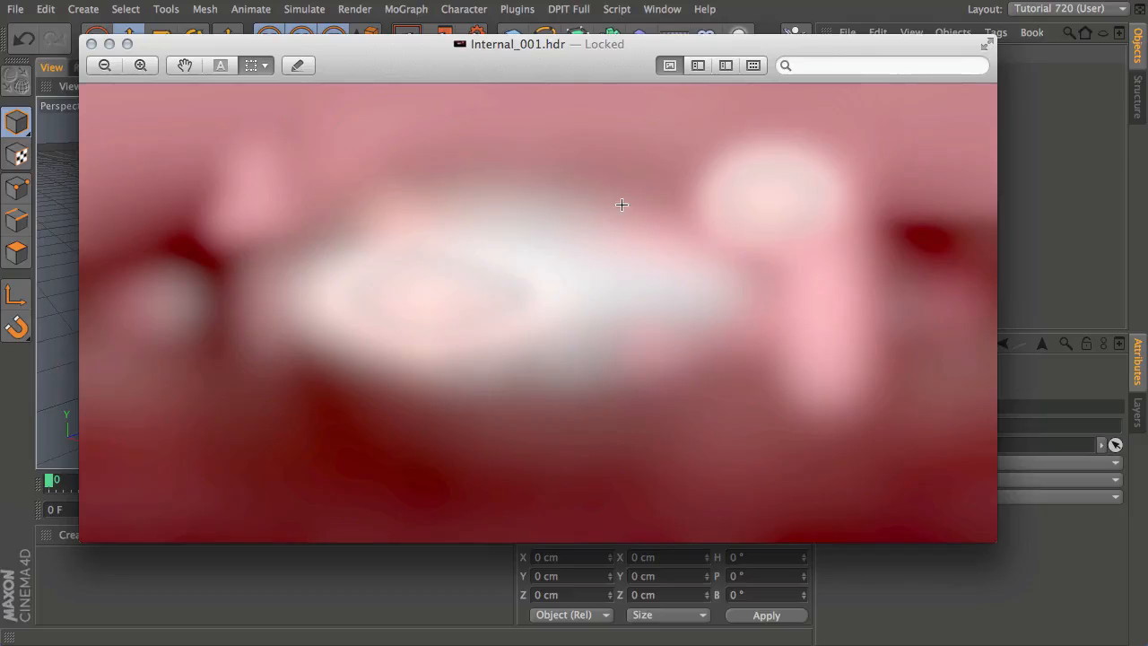
drag(471, 63, 468, 62)
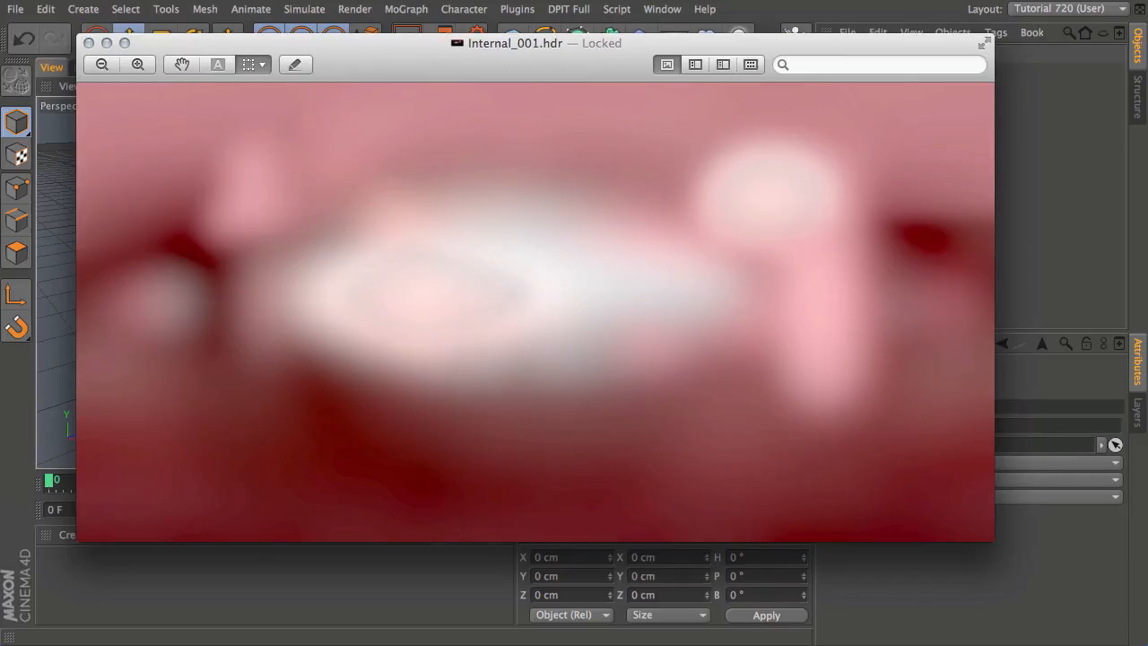
click(67, 1)
click(89, 137)
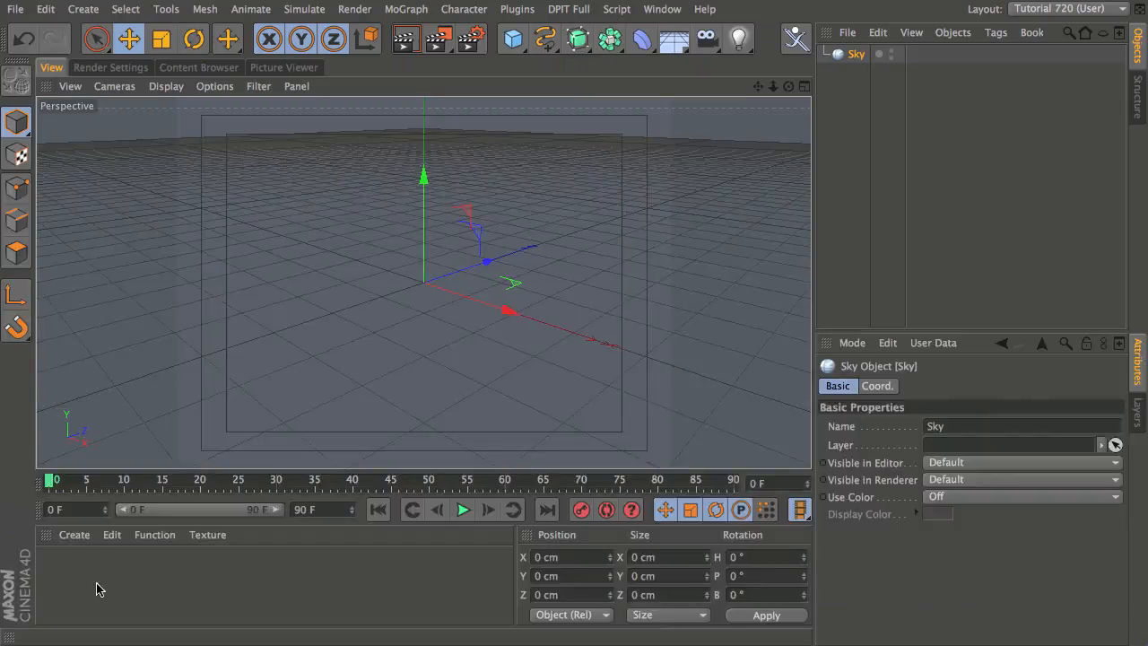
Create a new material and load Internal_001.hdr from the Desktop as its color texture without copying it to the project location
double_click(65, 574)
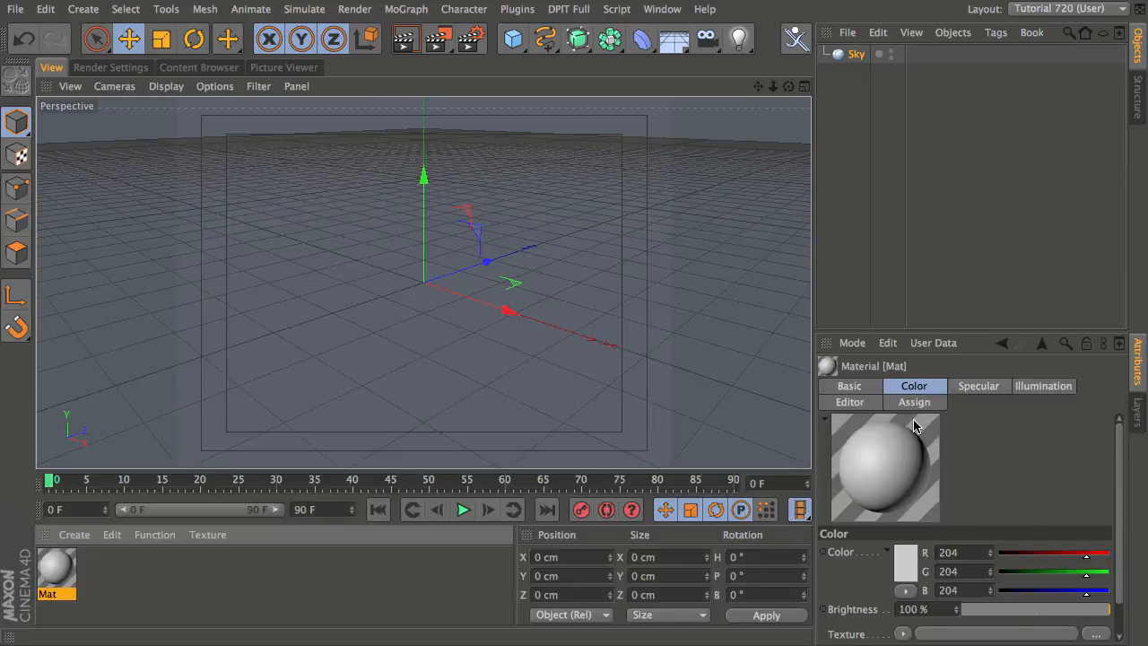
click(903, 634)
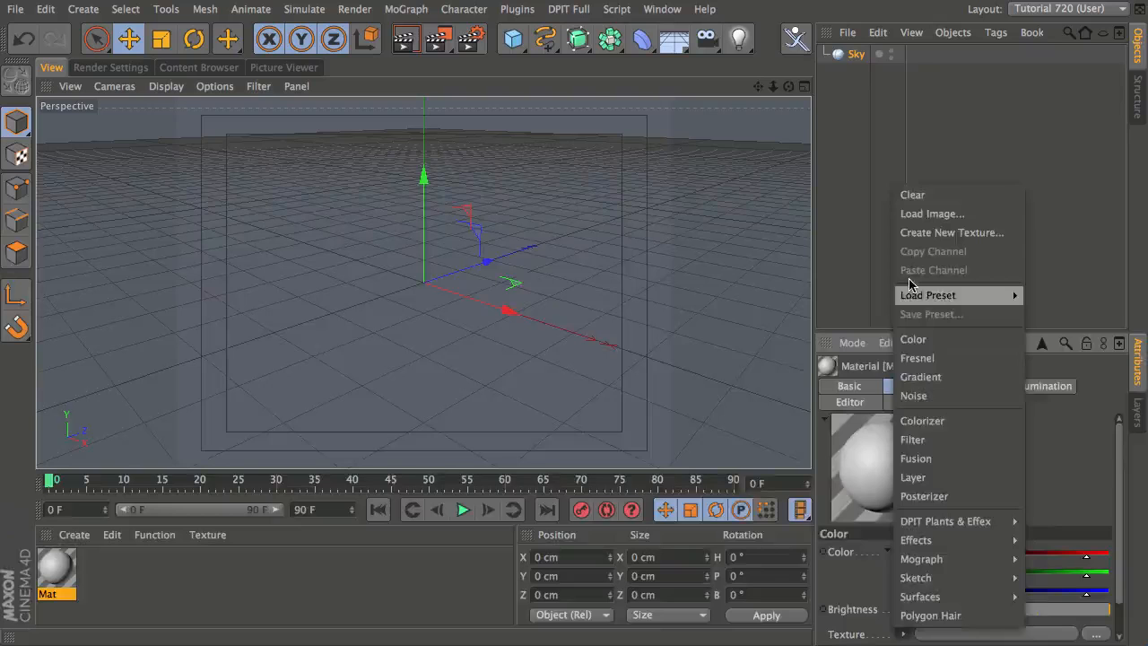
click(929, 215)
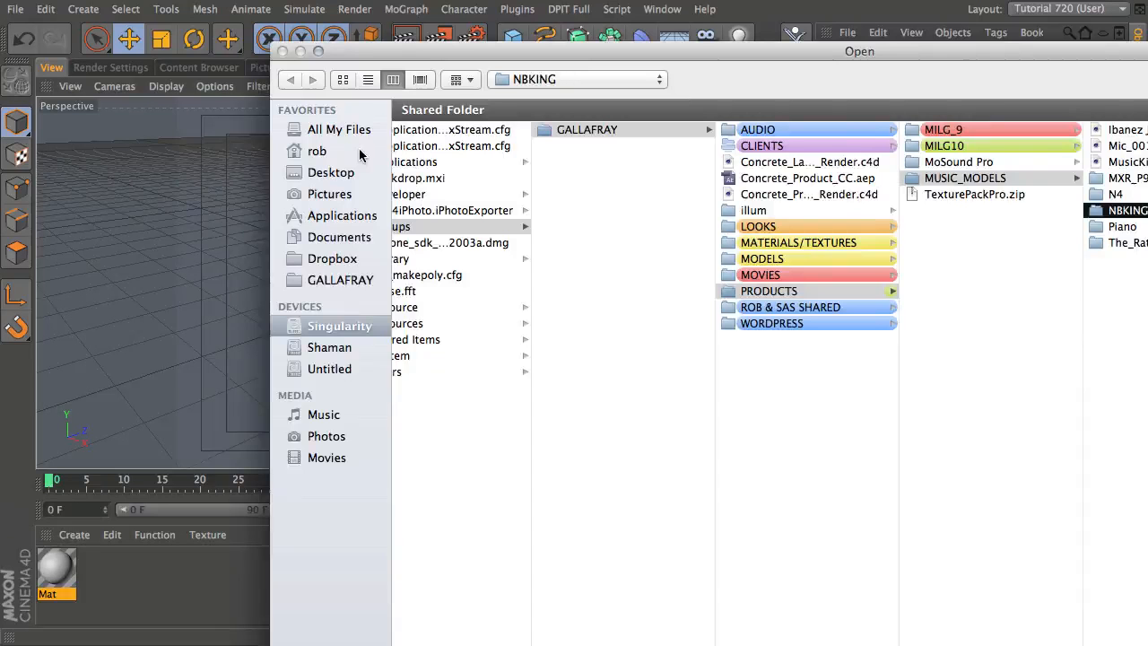
click(334, 173)
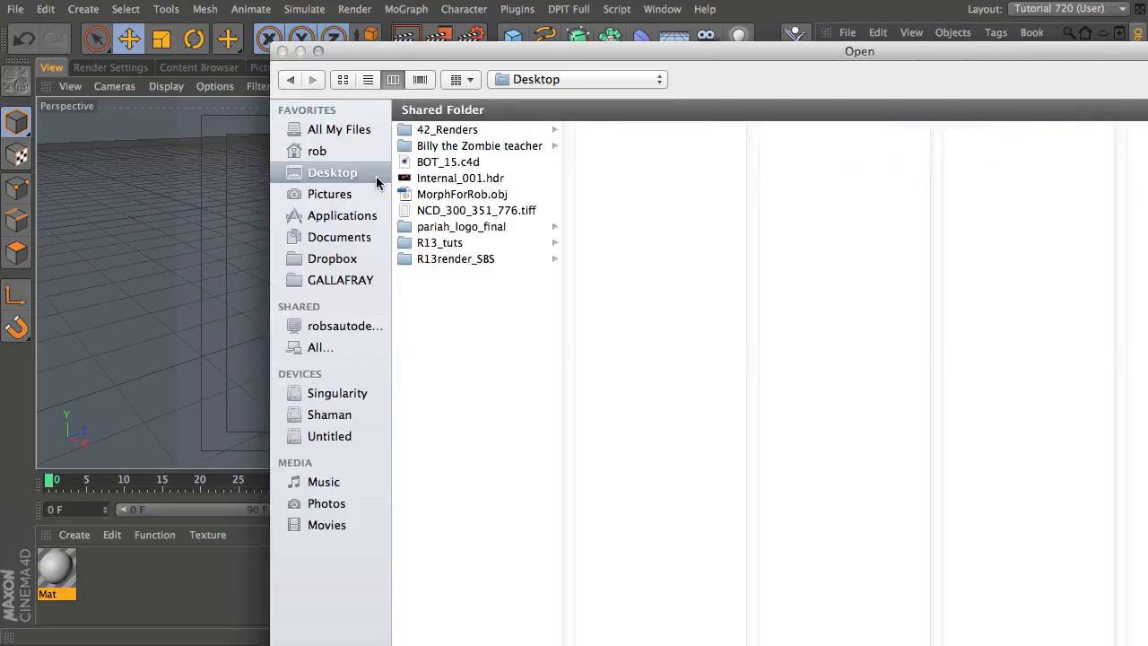
click(465, 179)
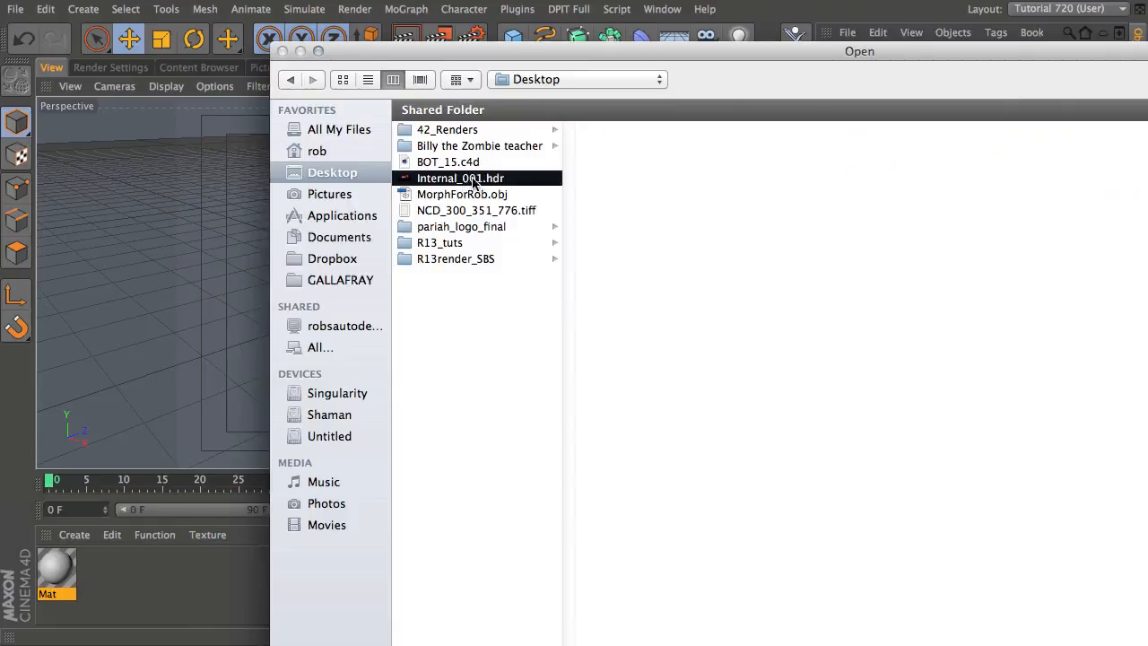
double_click(474, 178)
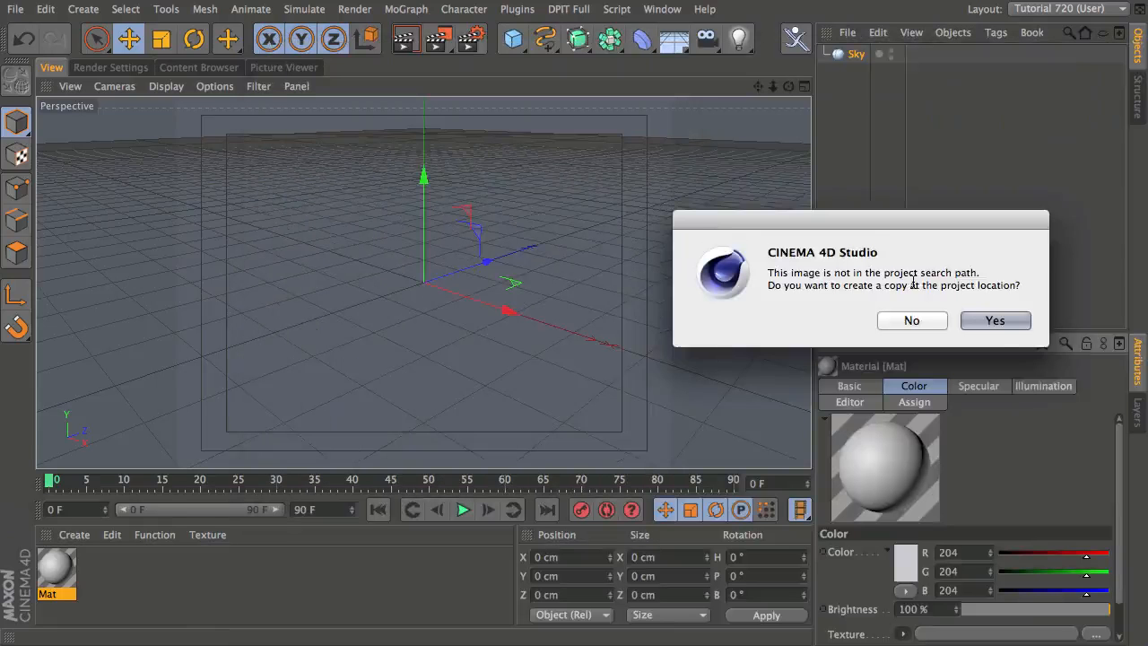
click(912, 320)
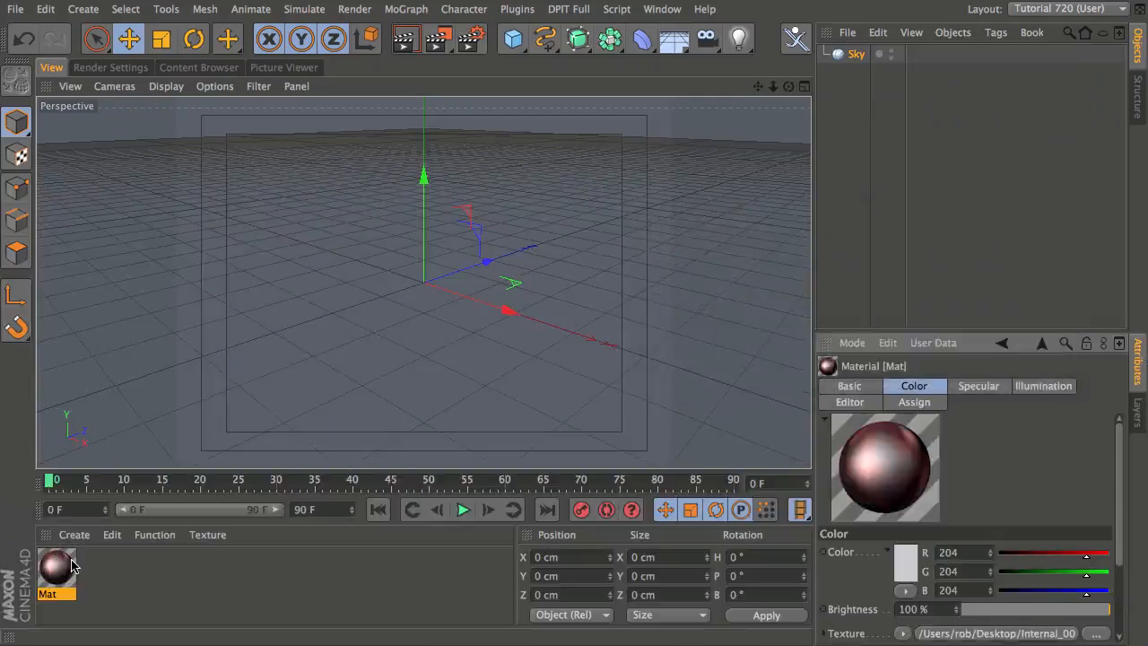
Turn off the Specular channel of the HDR material
click(849, 386)
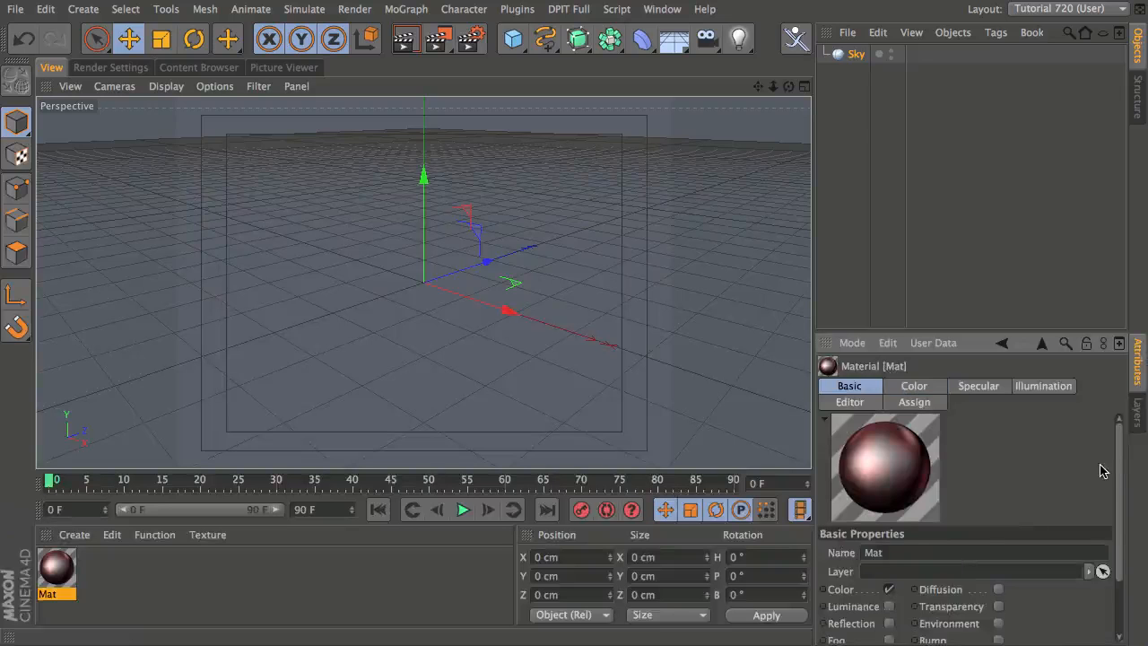
scroll(1101, 470, down, 3)
click(889, 601)
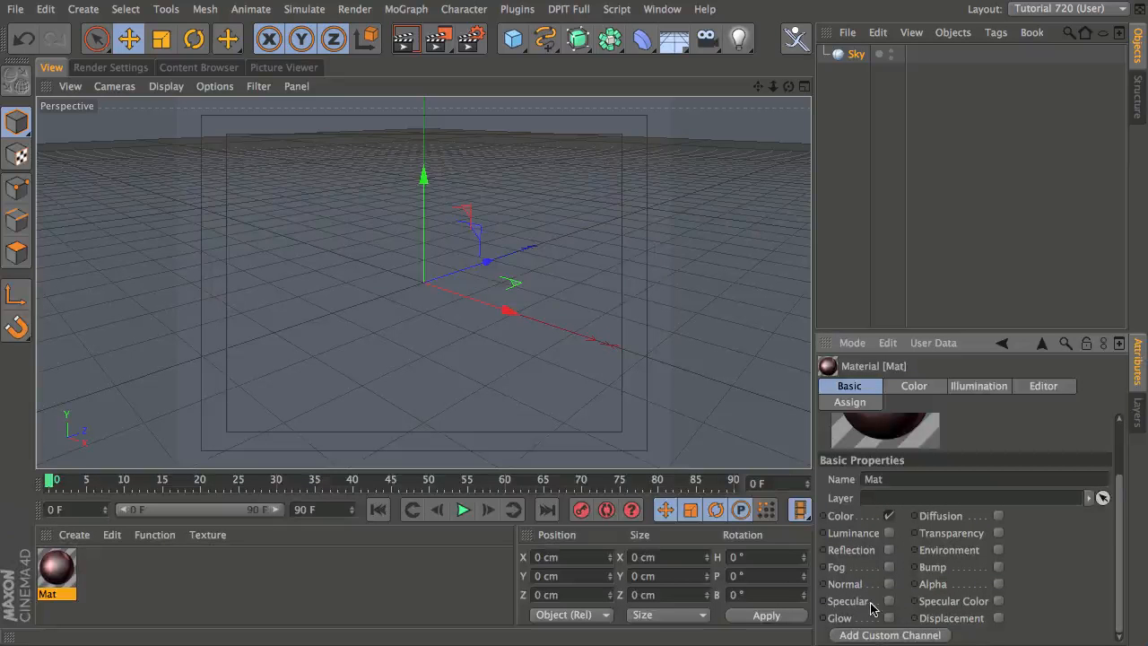
scroll(1121, 484, up, 1)
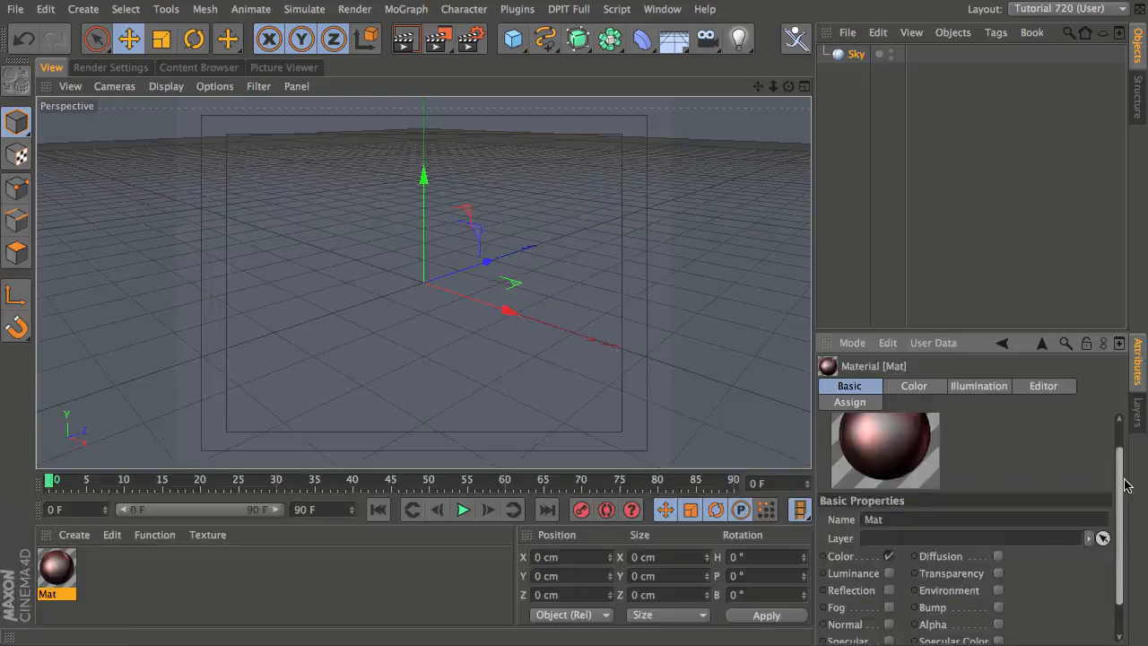
scroll(1127, 484, up, 1)
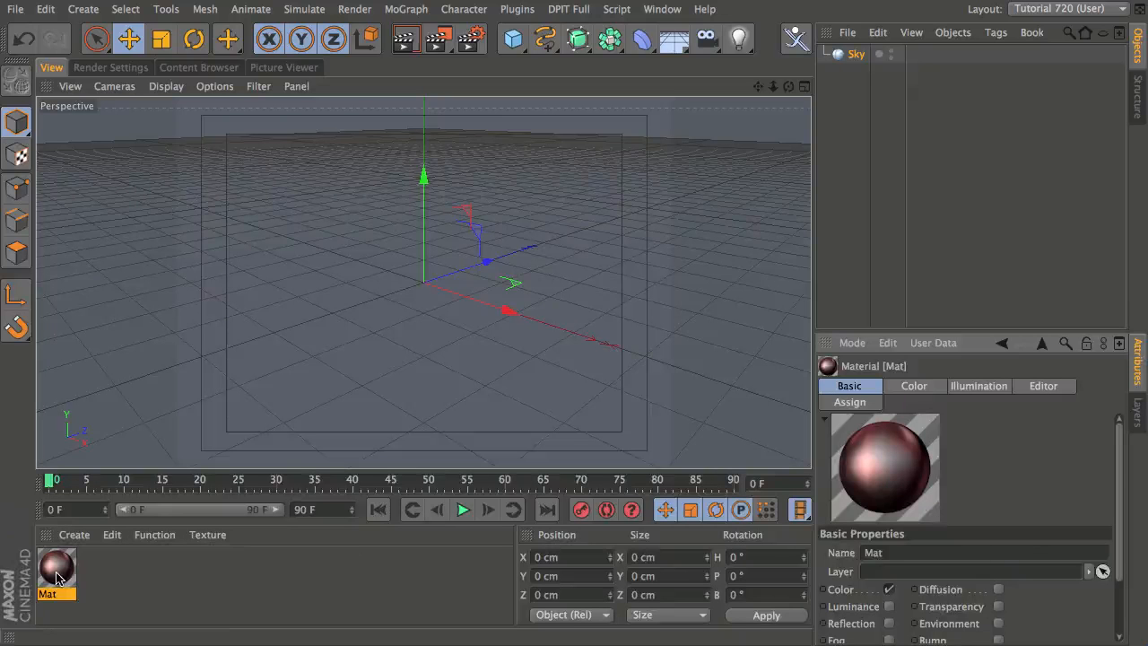
Apply the HDR material to the Sky object and rotate the sky to a heading of about -23.6°
drag(56, 573, 861, 56)
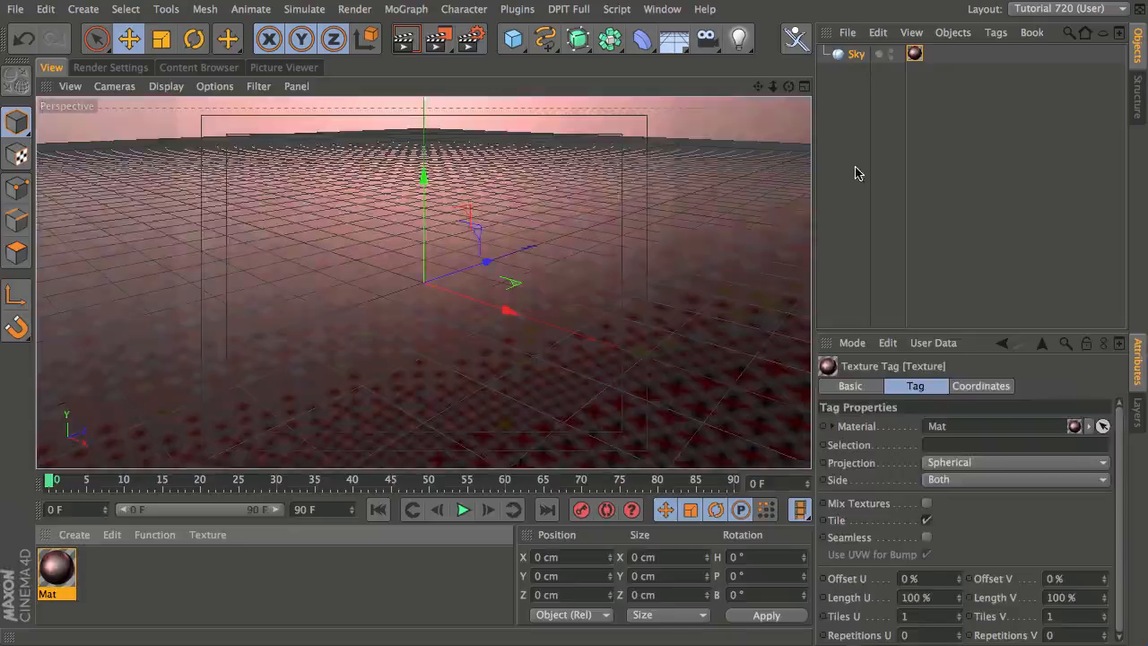
alt+drag(431, 266, 252, 151)
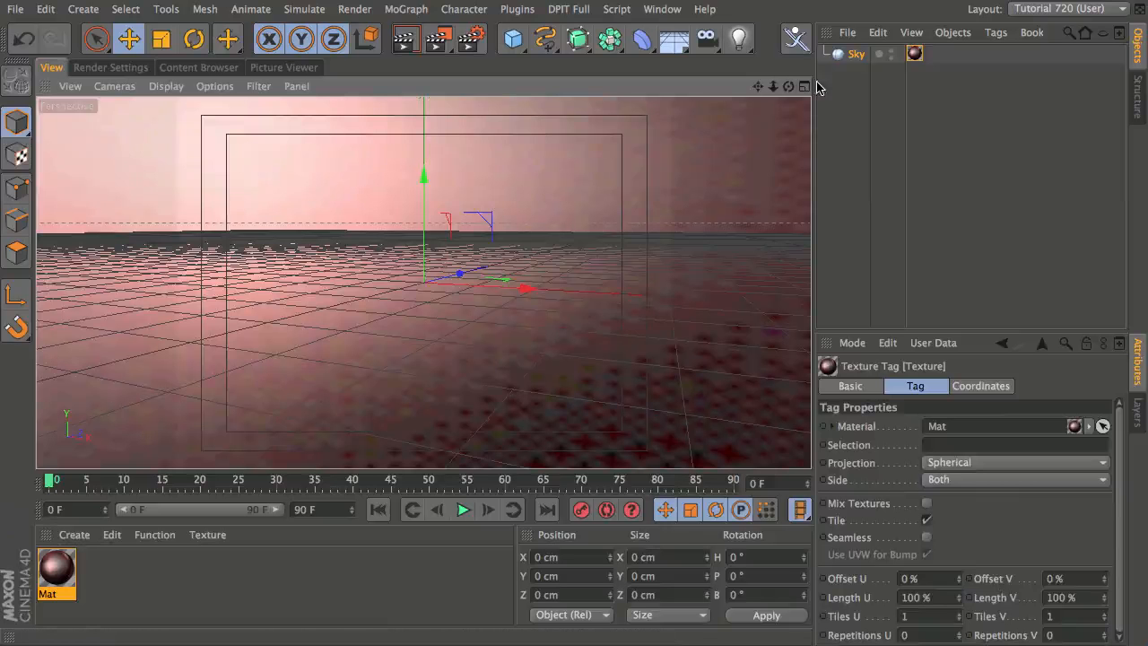
key(r)
alt+drag(388, 292, 514, 307)
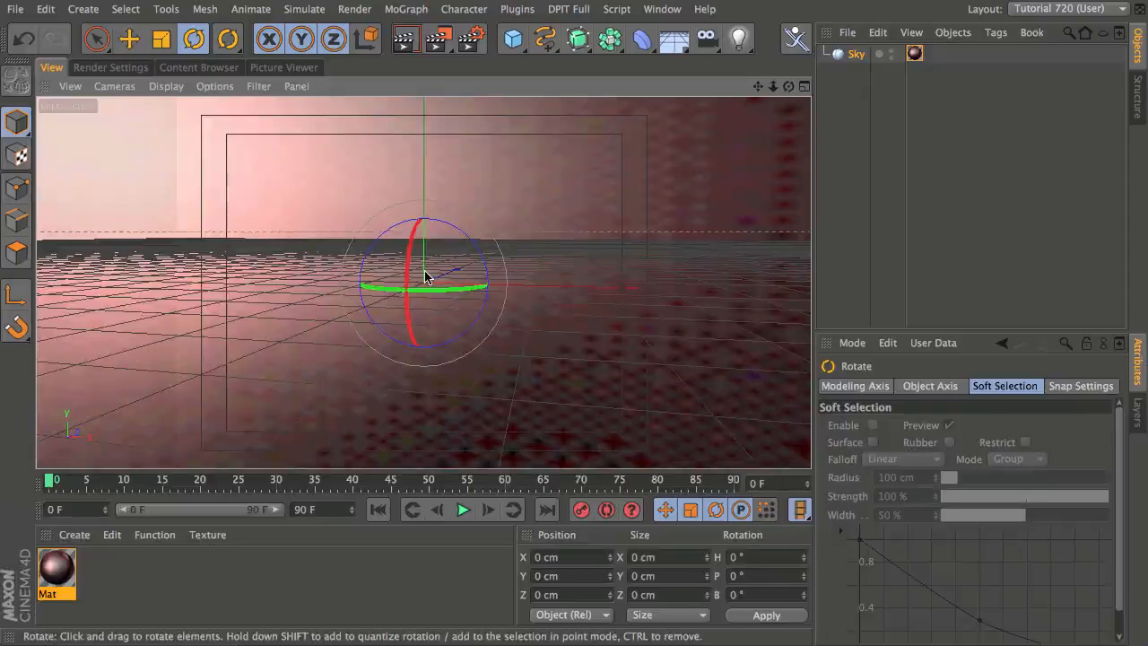
alt+drag(425, 275, 392, 288)
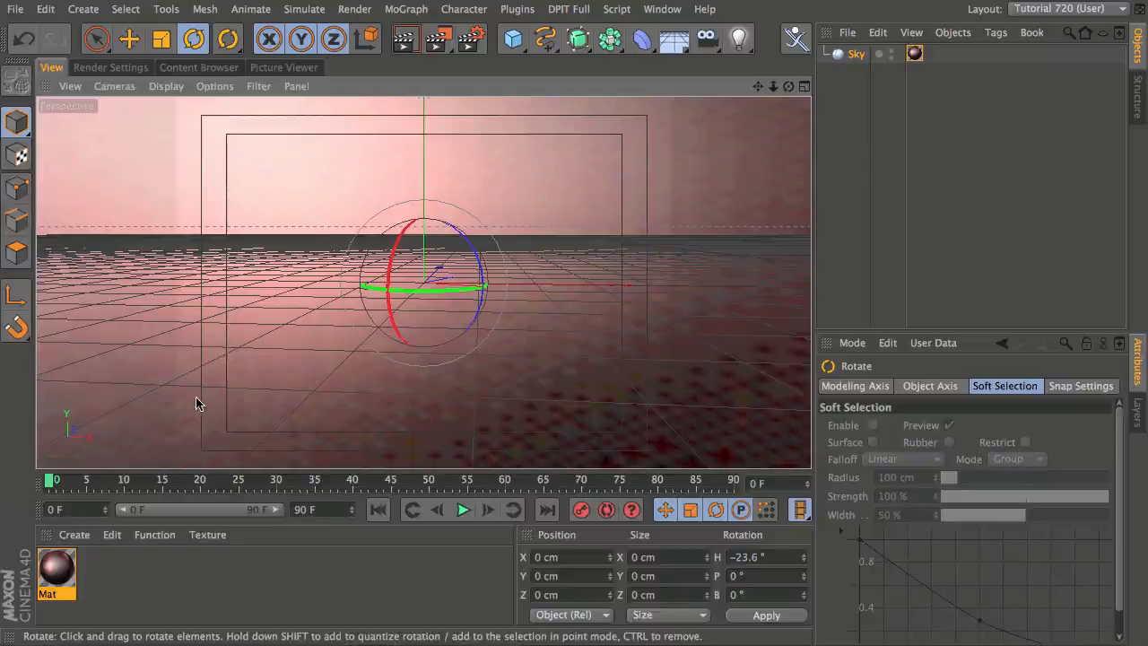
In the render settings, turn off Global Illumination and set the Ambient Occlusion maximum ray length to 10 cm
click(461, 49)
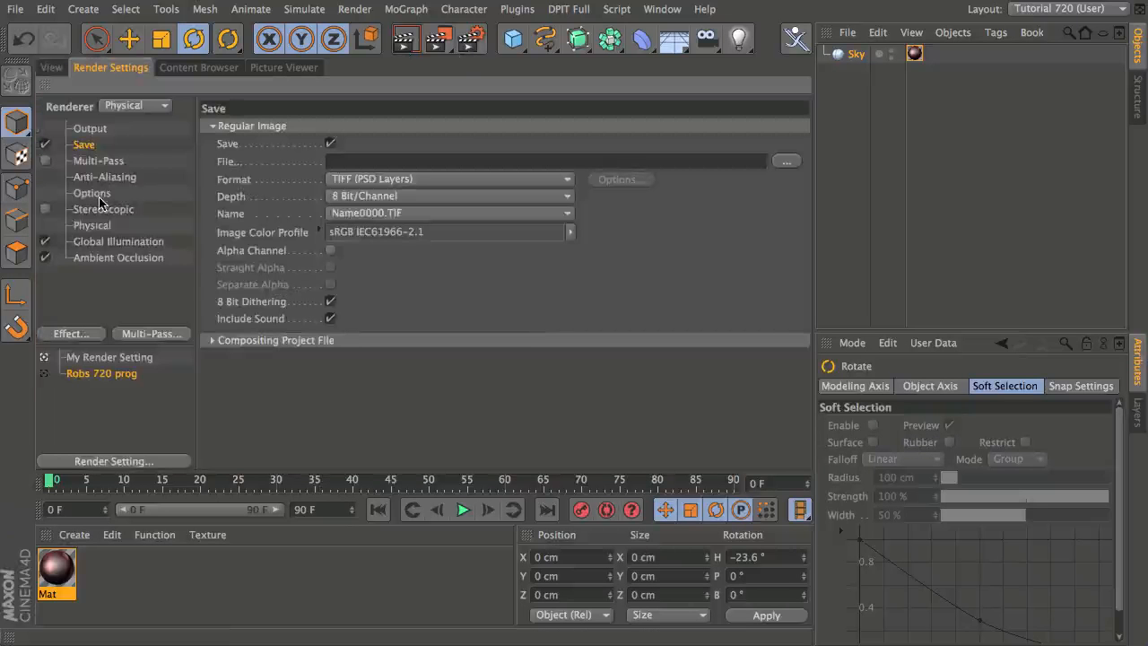
click(45, 241)
click(46, 259)
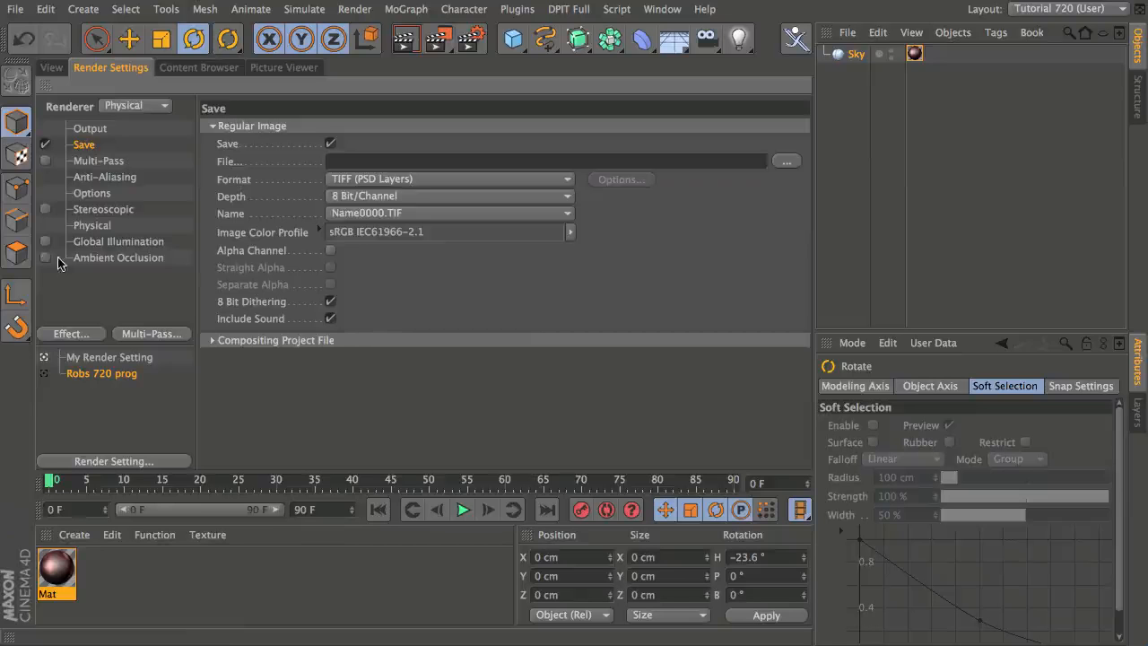
click(47, 258)
click(102, 259)
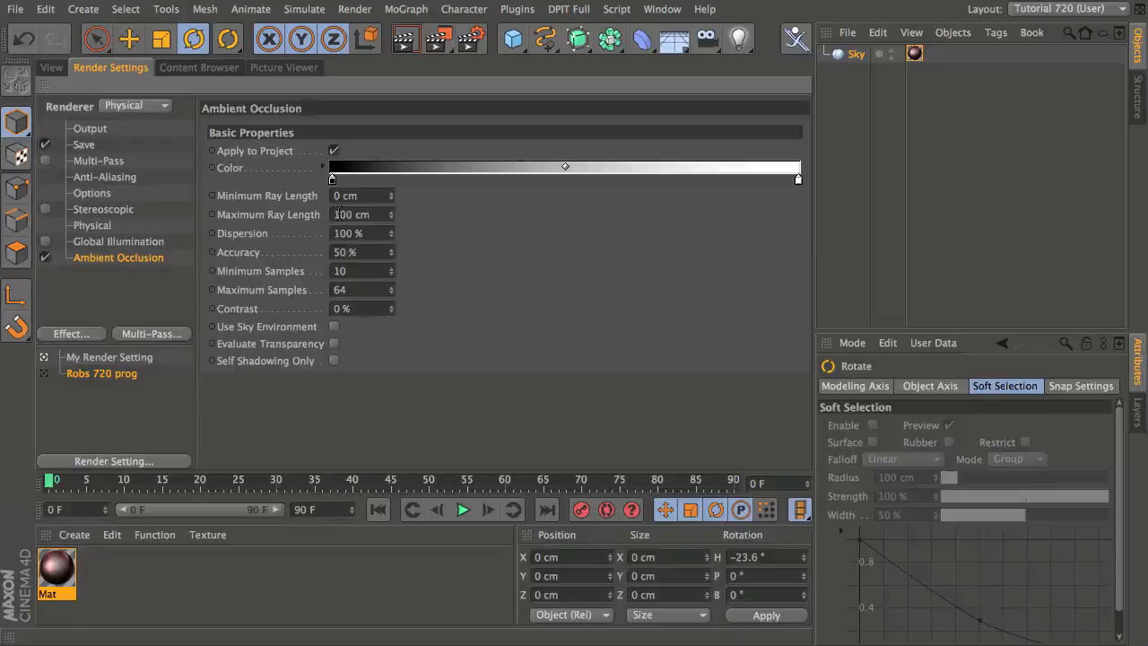
click(367, 217)
text(10)
key(Return)
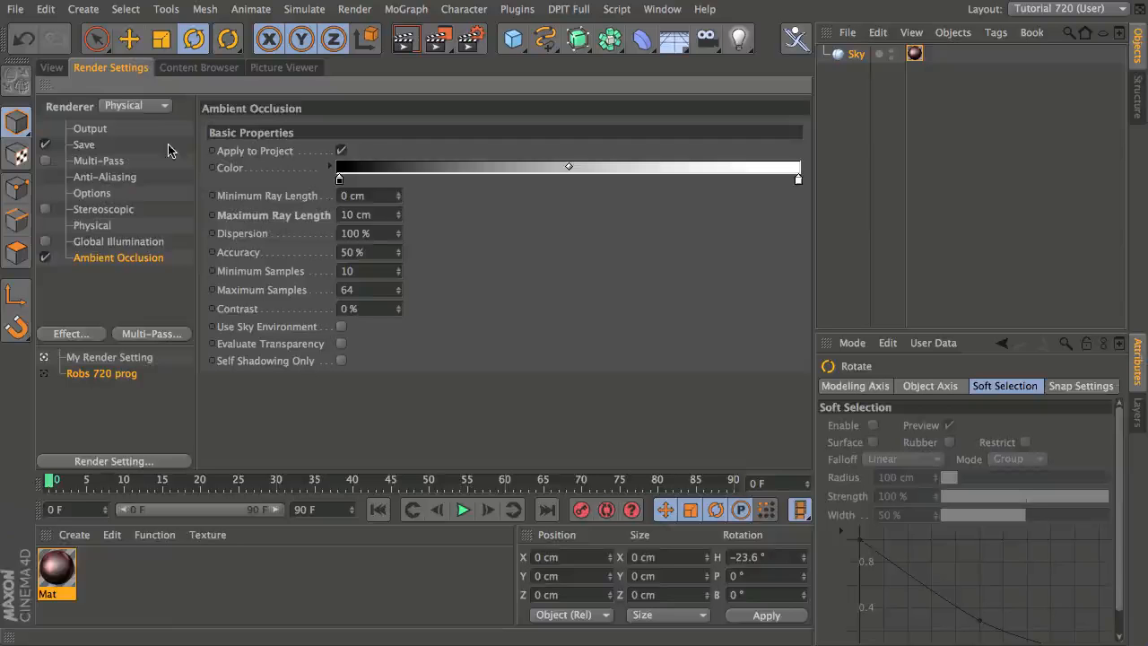
Review the progressive mode options of the Physical renderer's sampler and enable Motion Blur
click(104, 229)
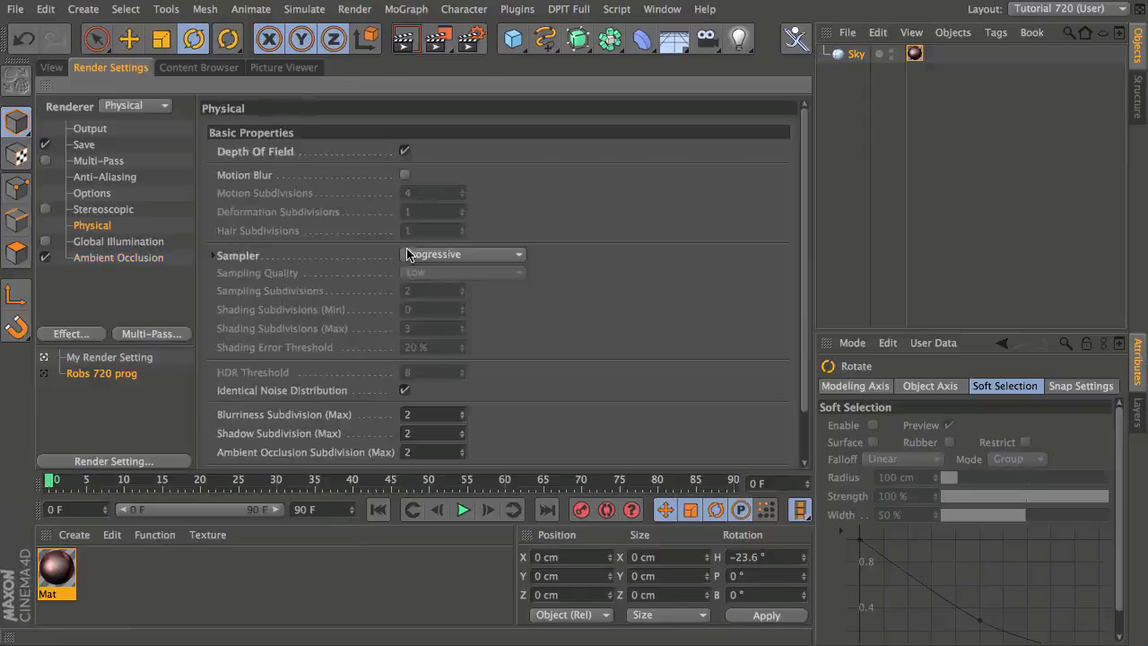
click(214, 258)
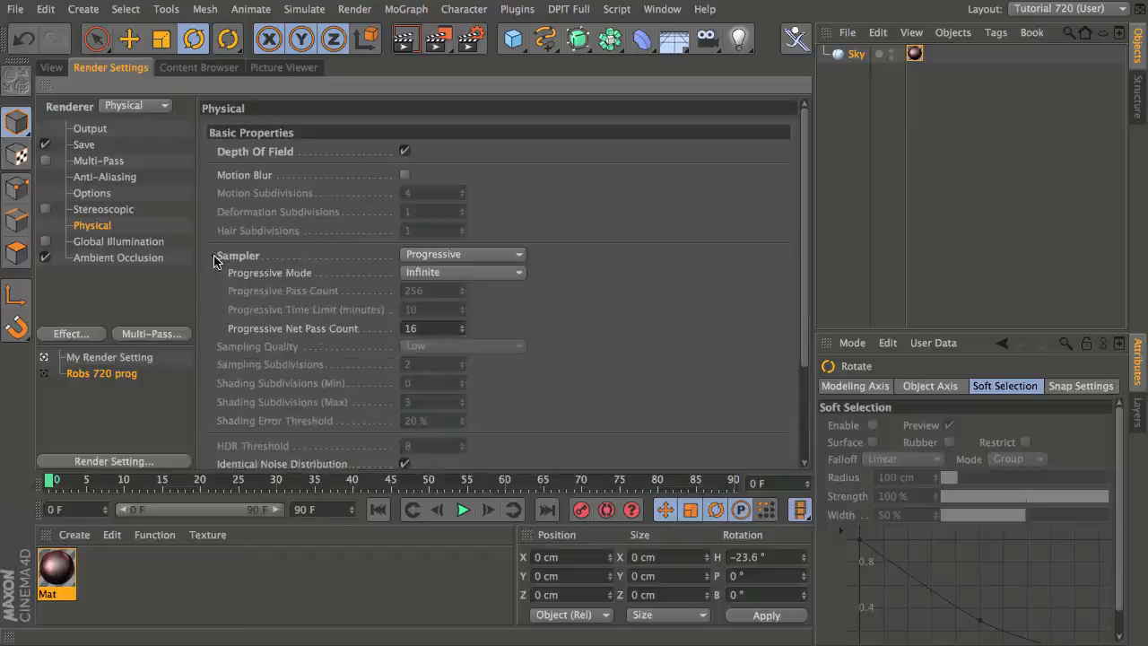
click(470, 274)
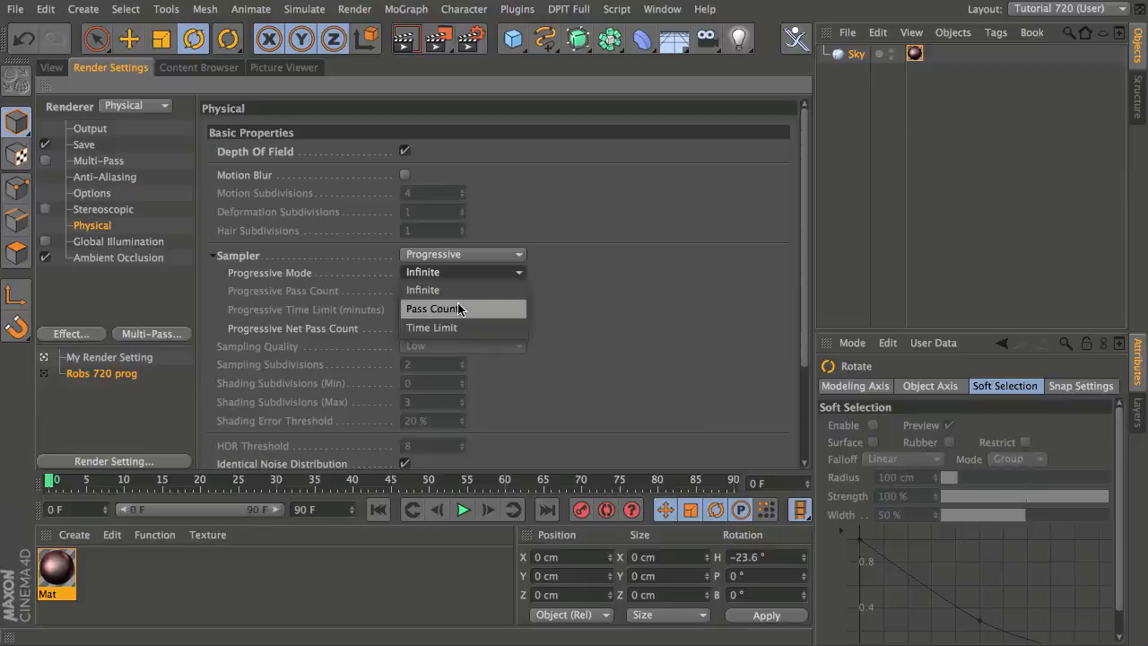
click(486, 278)
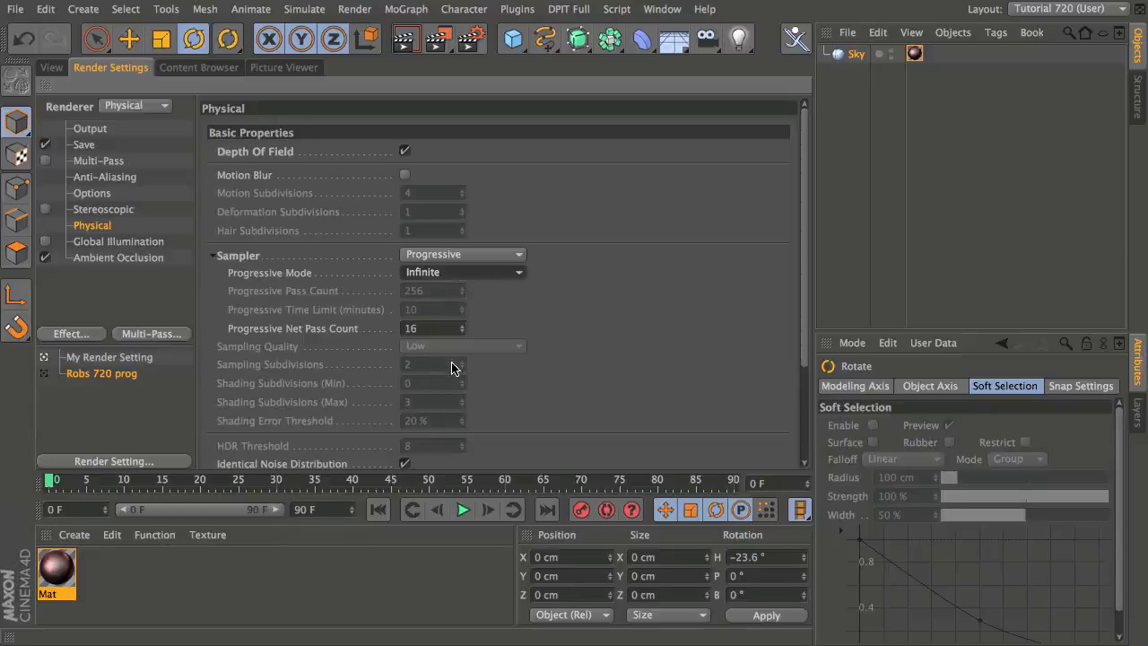
click(492, 273)
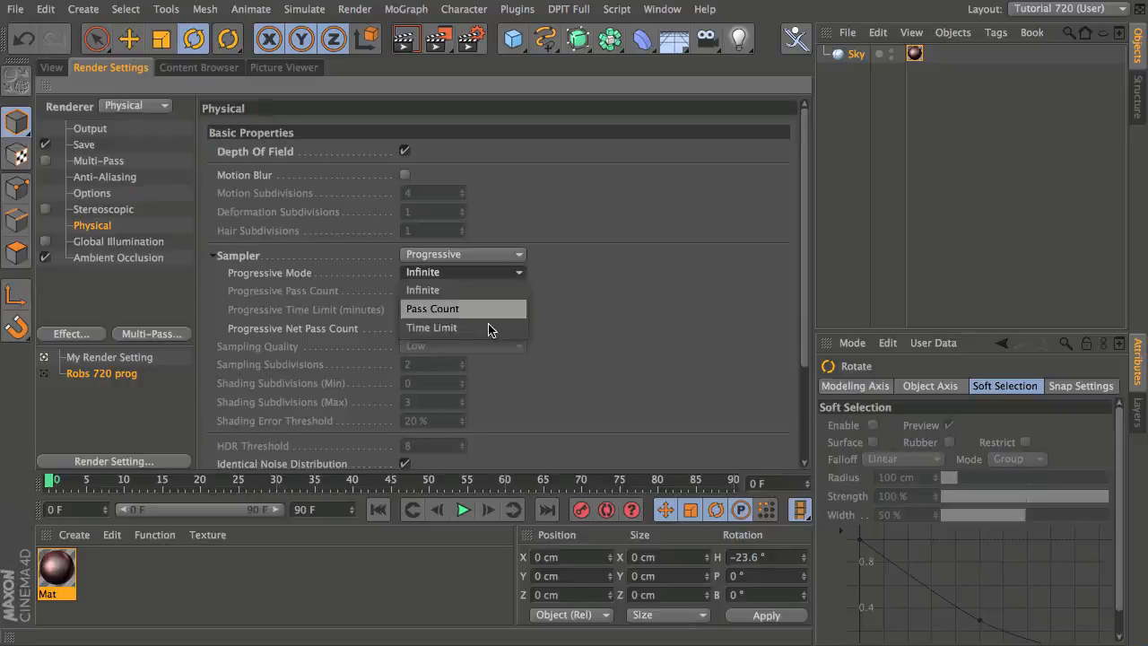
click(588, 319)
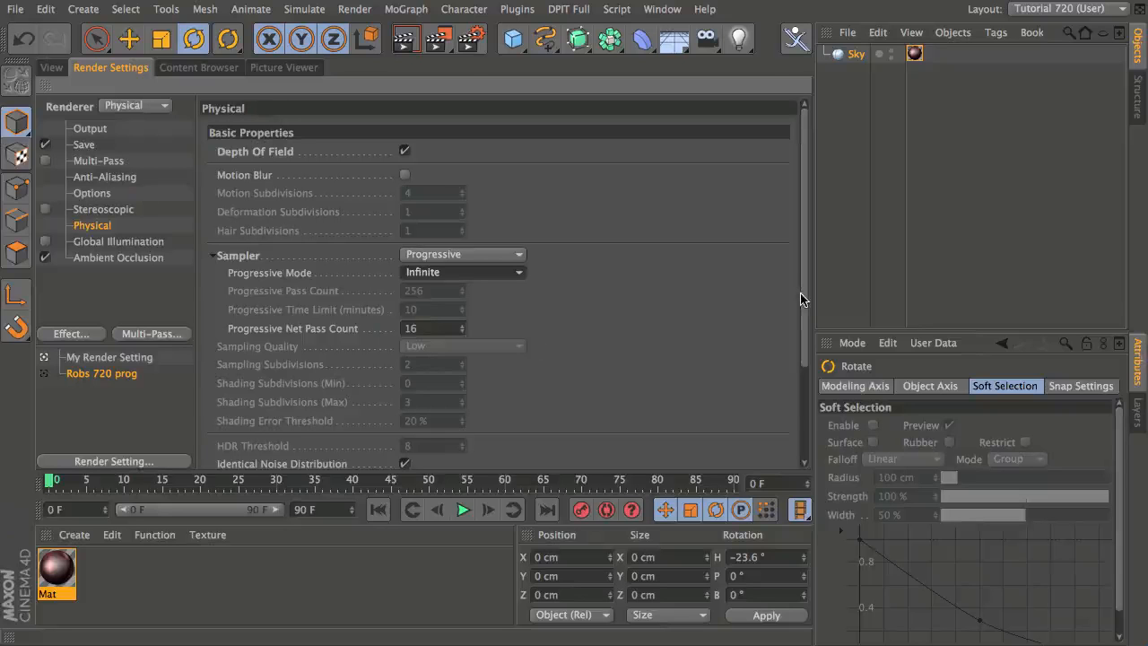
click(405, 174)
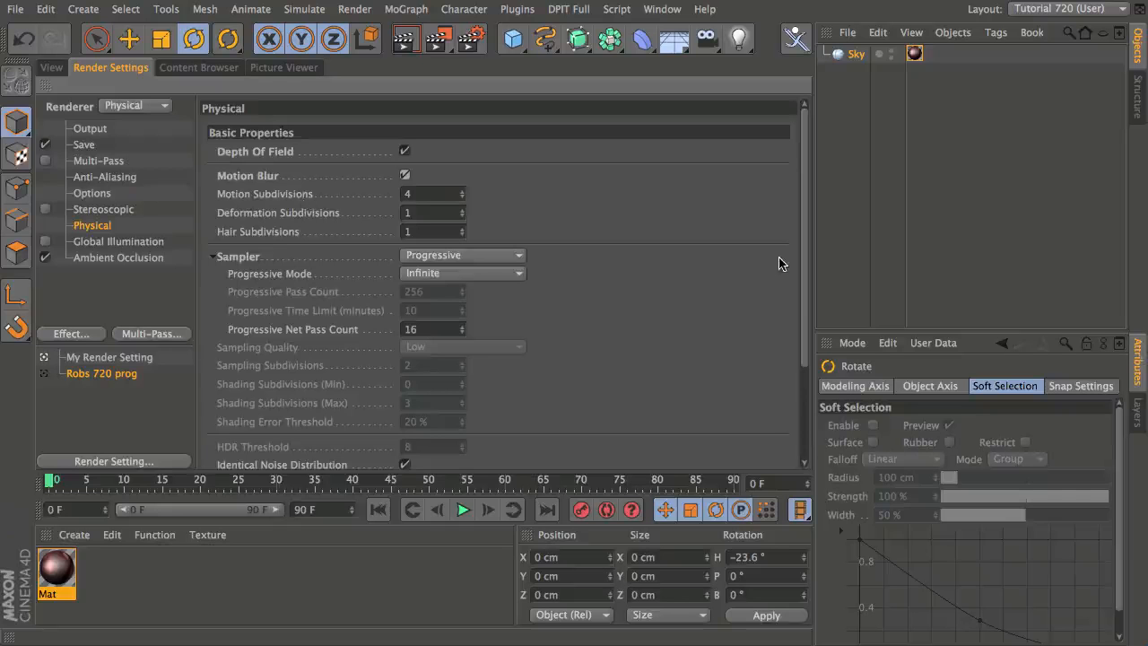
Enable Indirect Illumination for the Physical renderer and set its sampling subdivisions to 3
scroll(789, 296, down, 5)
scroll(713, 263, down, 1)
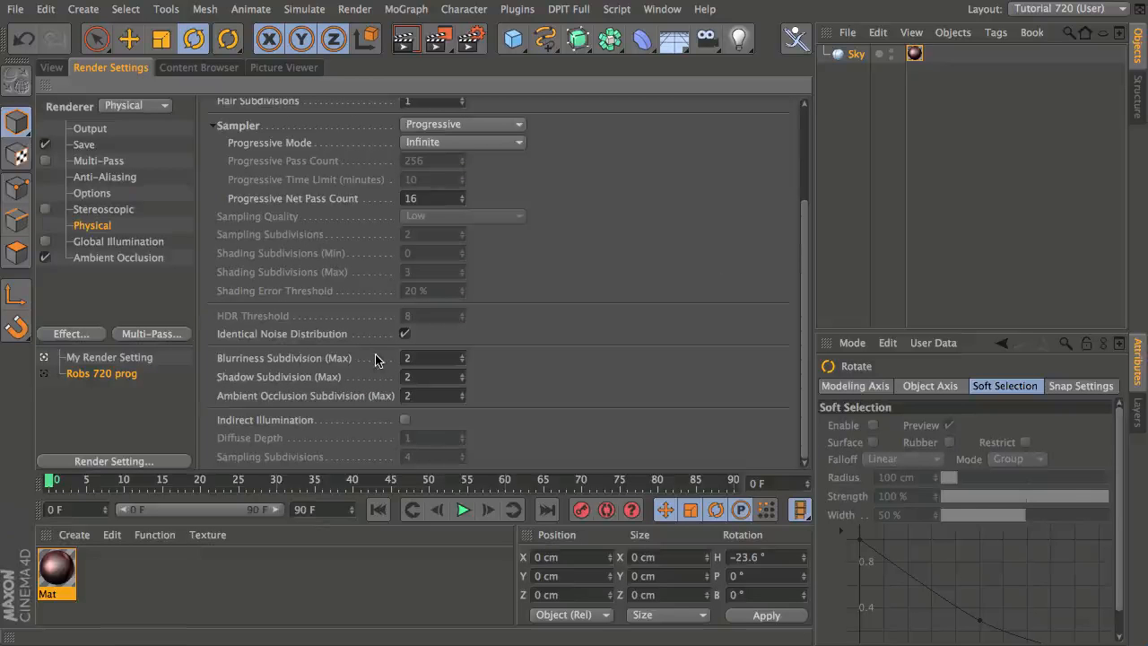
click(414, 358)
click(406, 420)
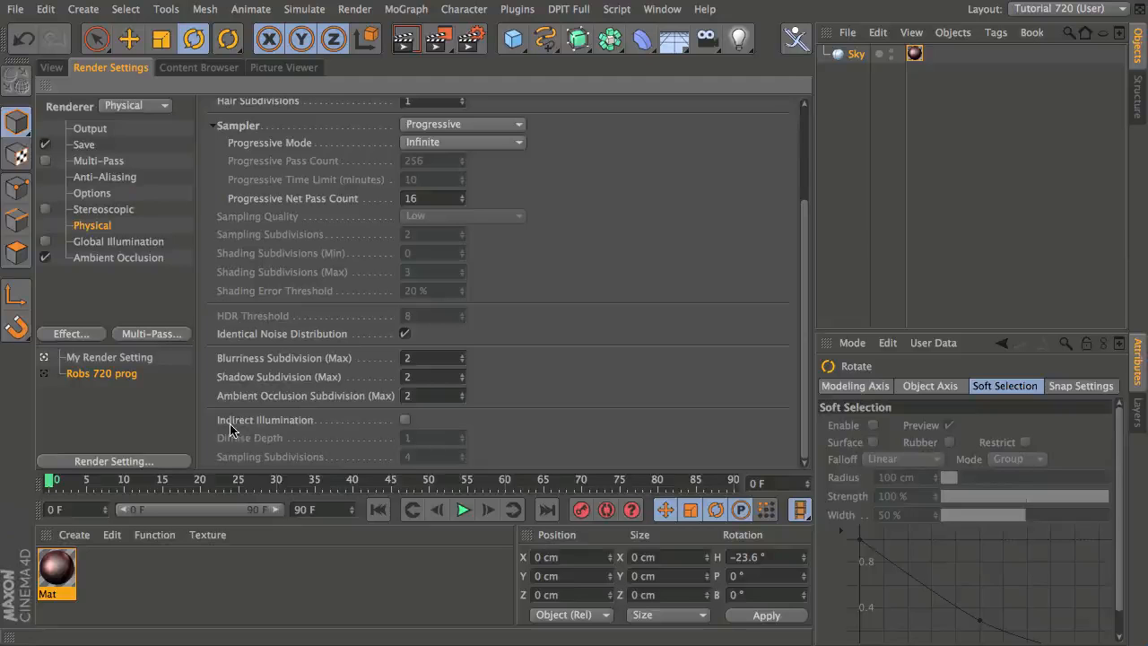
click(406, 420)
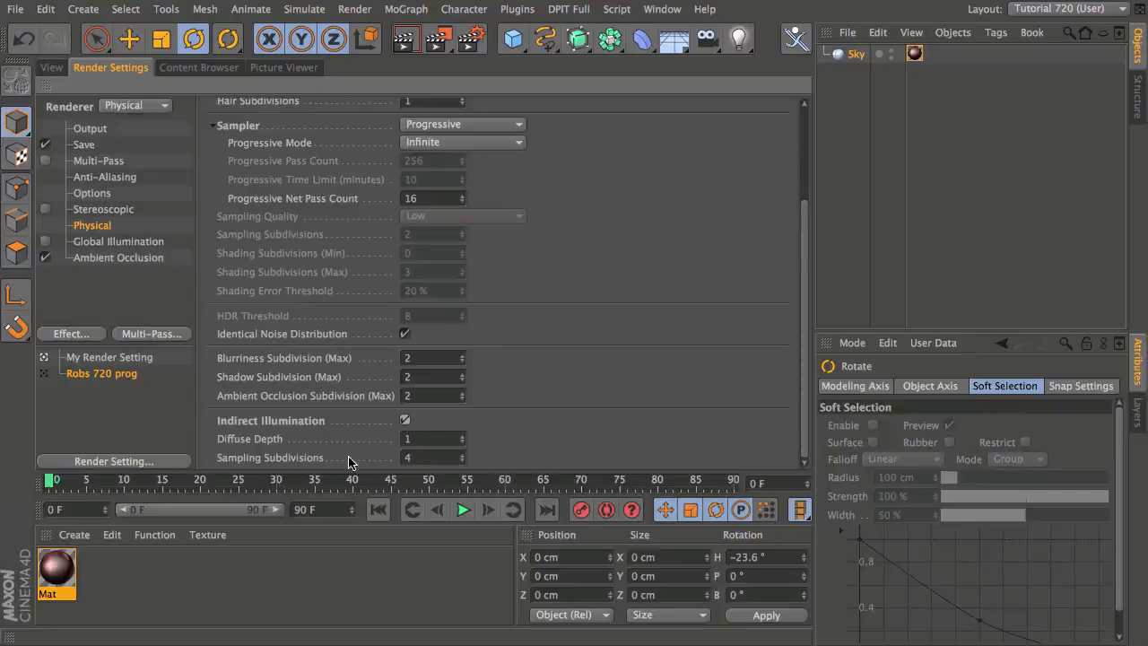
double_click(419, 458)
text(3)
key(Return)
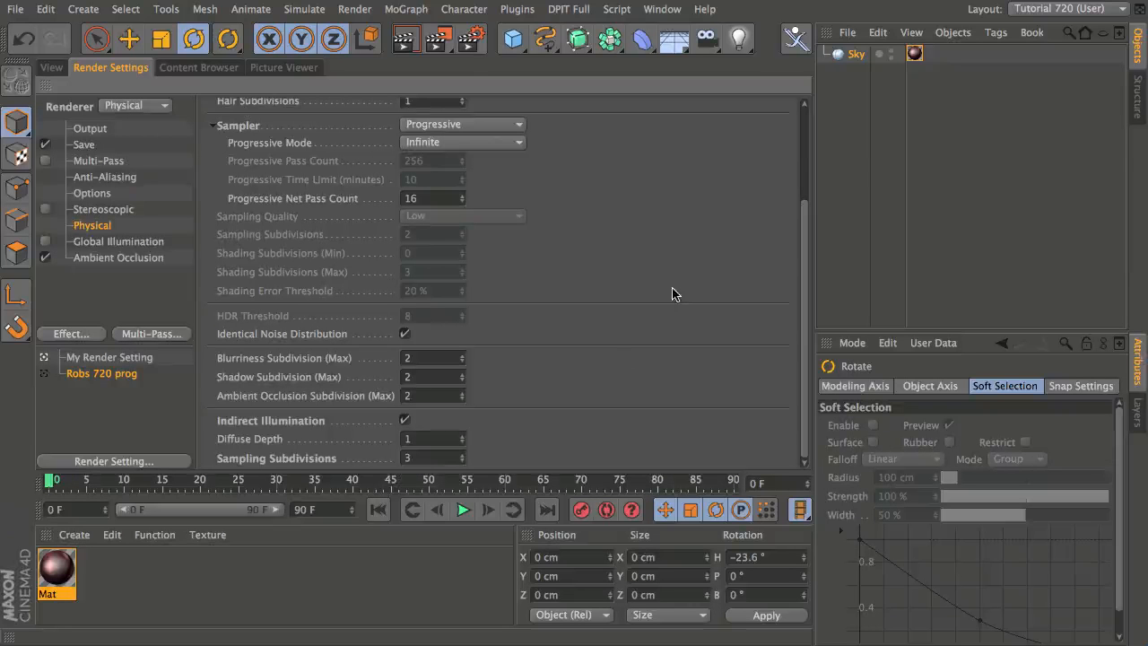
drag(805, 298, 805, 199)
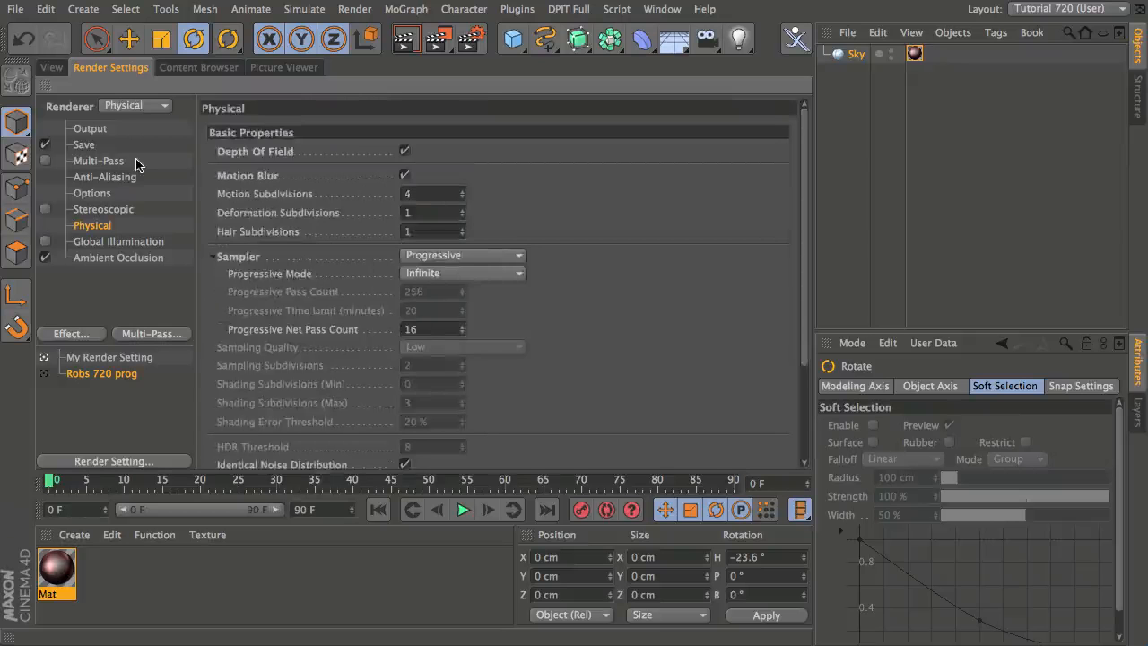
Set the anti-aliasing filter to Mitchell and return to the perspective view
click(124, 178)
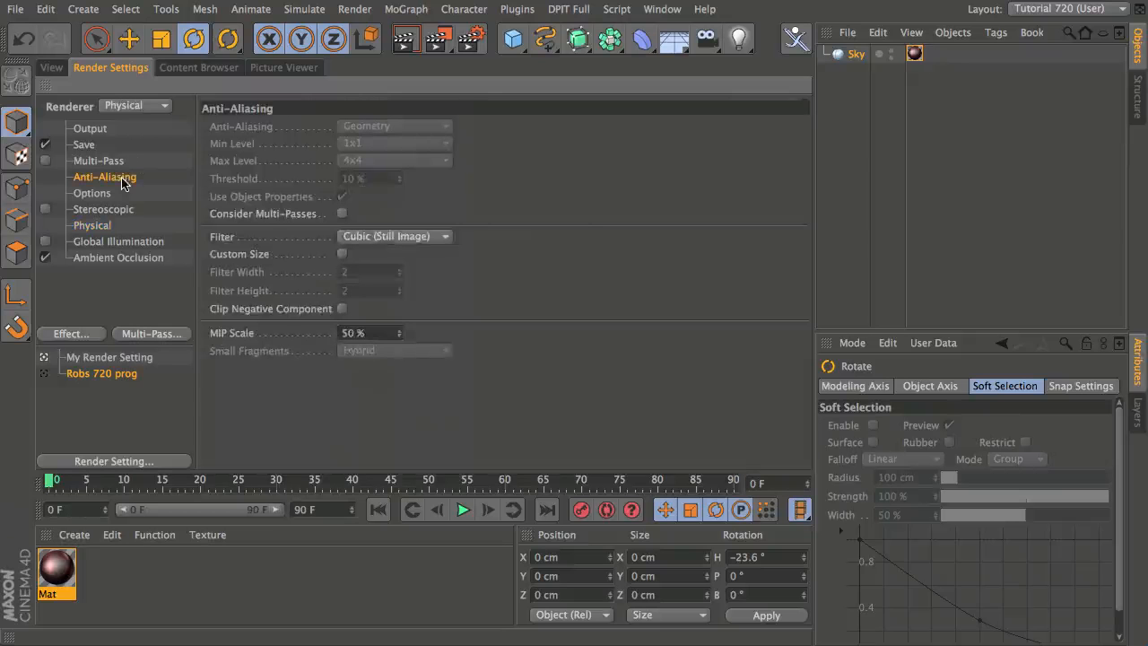
click(409, 237)
click(410, 292)
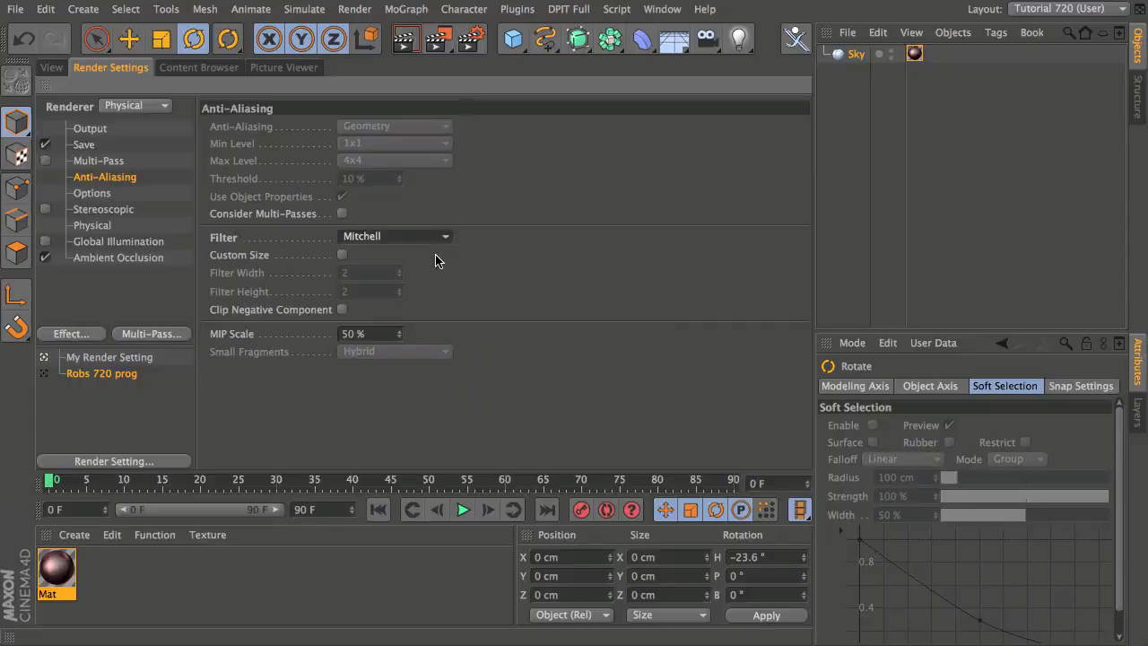
click(414, 237)
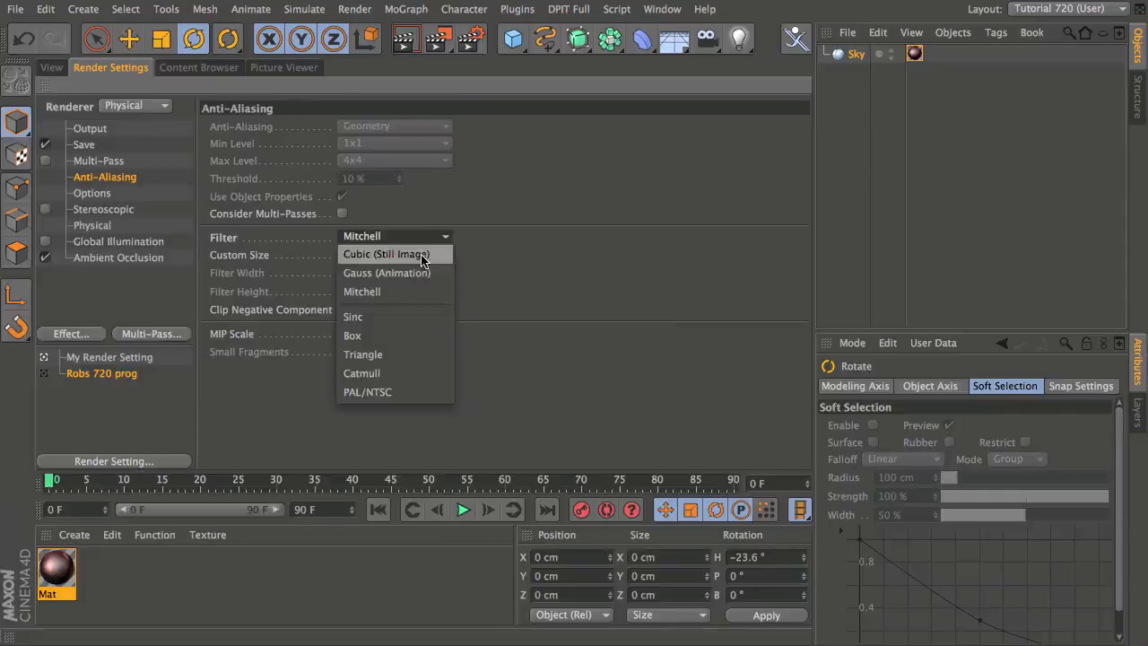
click(396, 292)
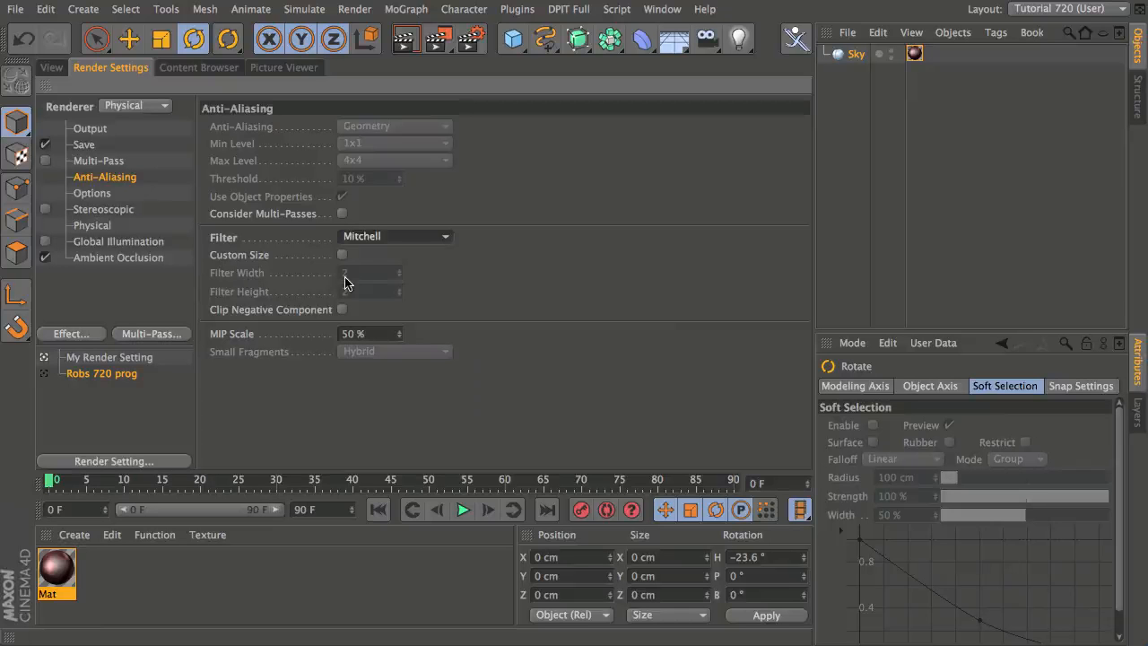
click(51, 67)
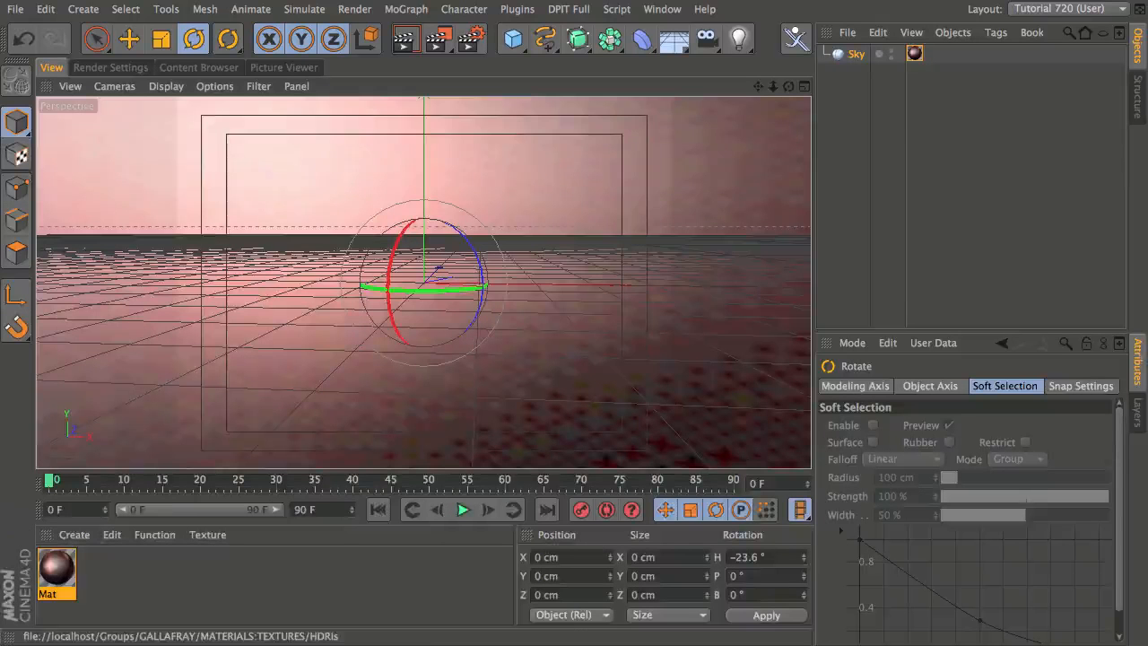
Switch to Pulse_final.mov and scrub through it to examine the central cell, the small surrounding cells, their connecting lines and the merged shape
key(super+Tab)
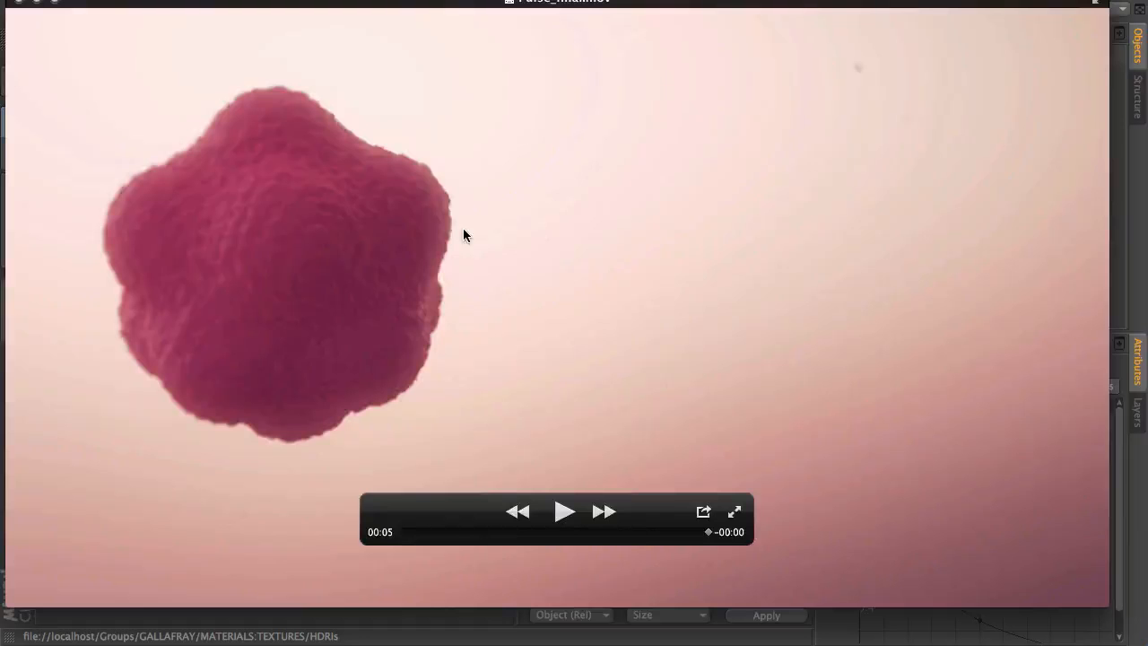
click(428, 533)
drag(424, 533, 403, 533)
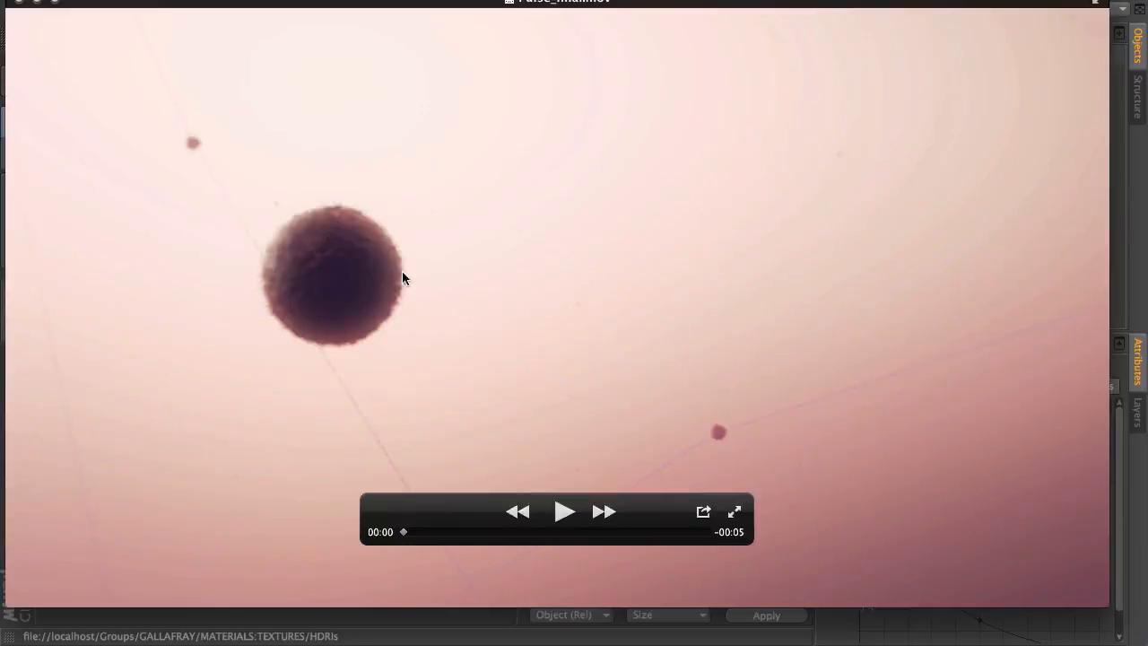
drag(398, 534, 567, 525)
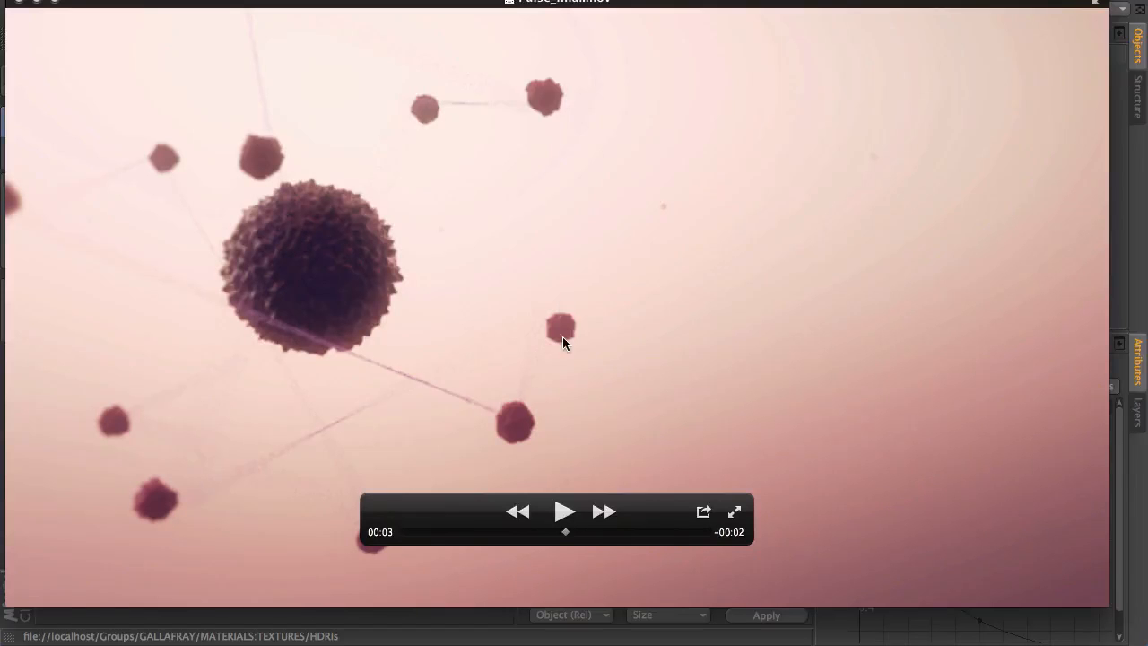
mouse_move(568, 535)
mouse_down()
mouse_move(552, 530)
mouse_move(564, 531)
mouse_up()
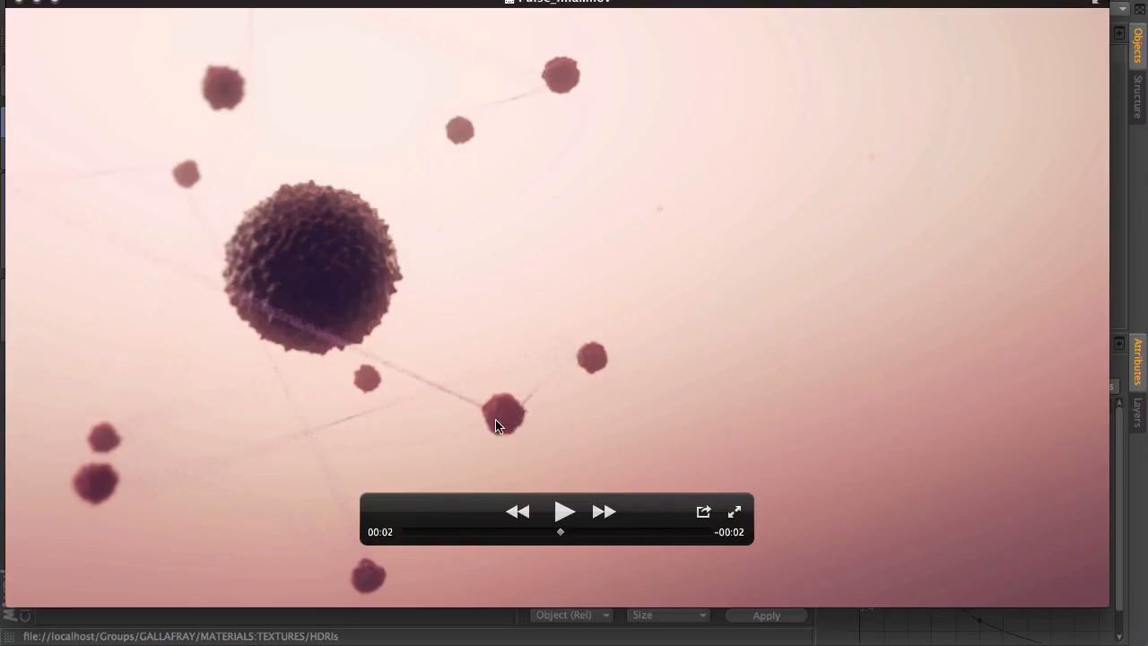
drag(562, 533, 604, 535)
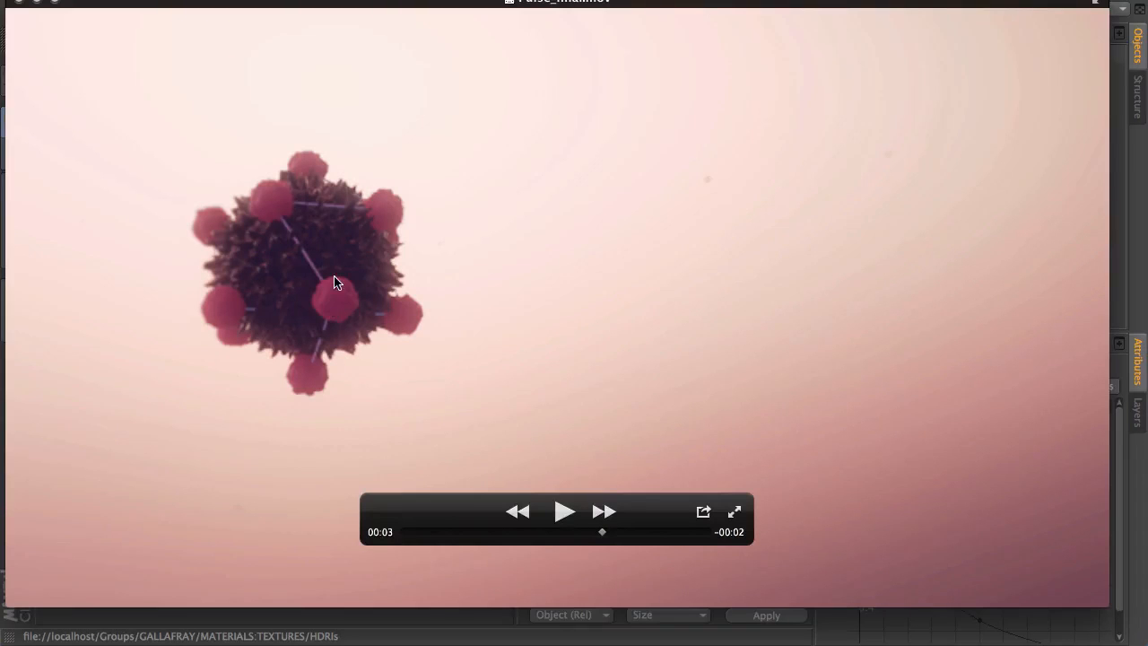
drag(602, 535, 658, 542)
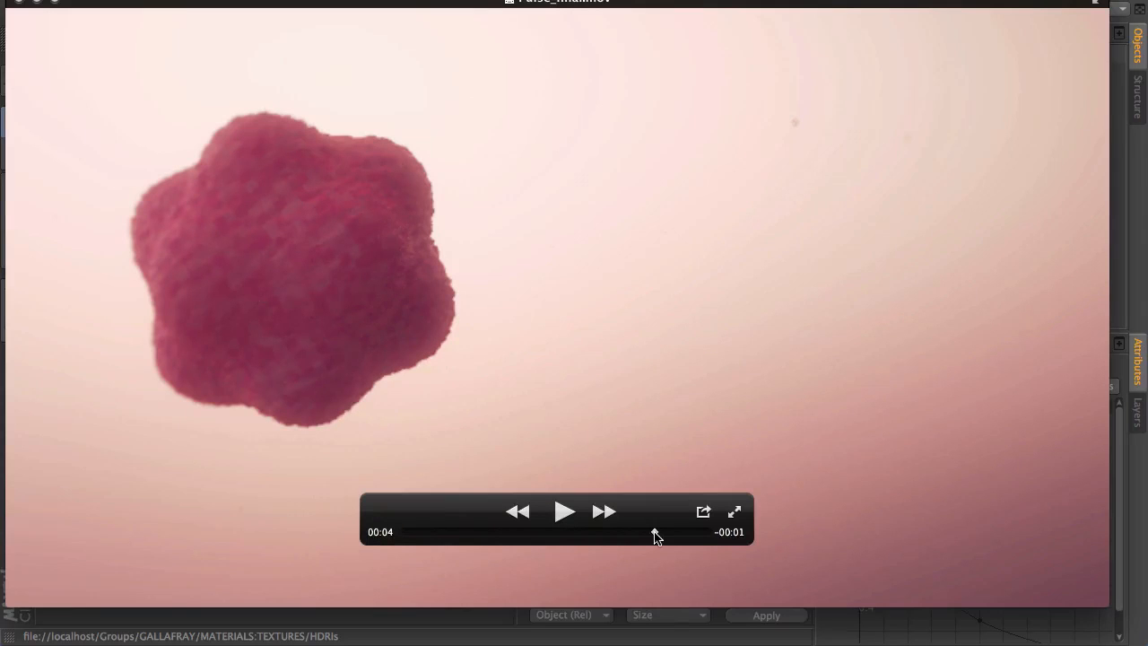
mouse_move(656, 533)
mouse_down()
mouse_move(642, 532)
mouse_move(709, 532)
mouse_move(675, 532)
mouse_up()
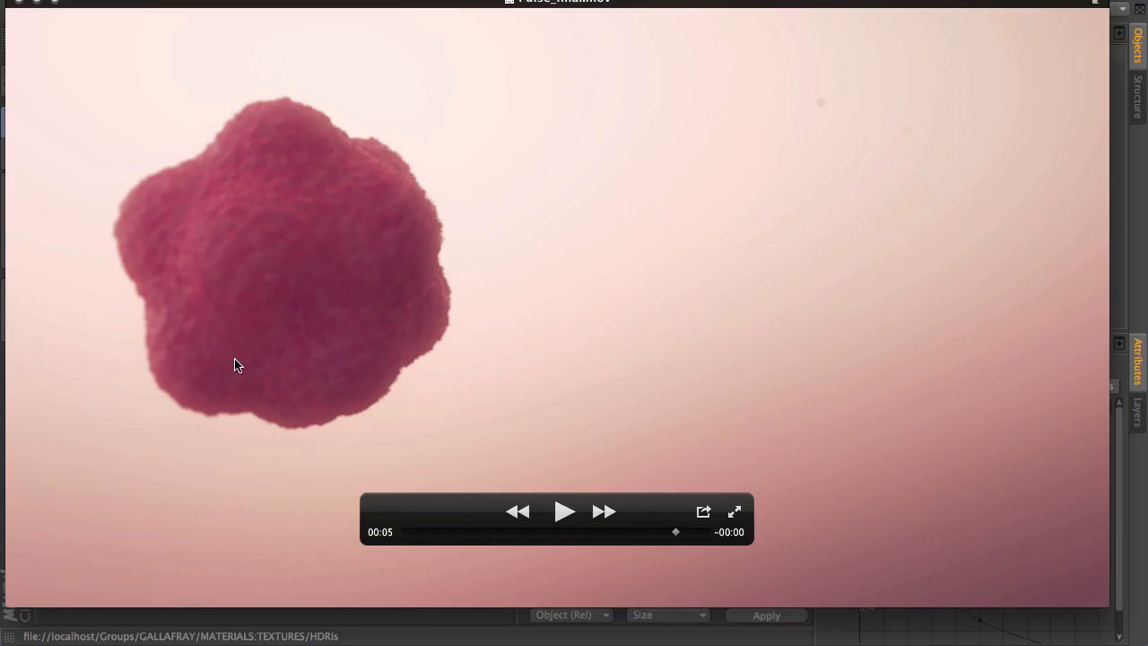
click(676, 532)
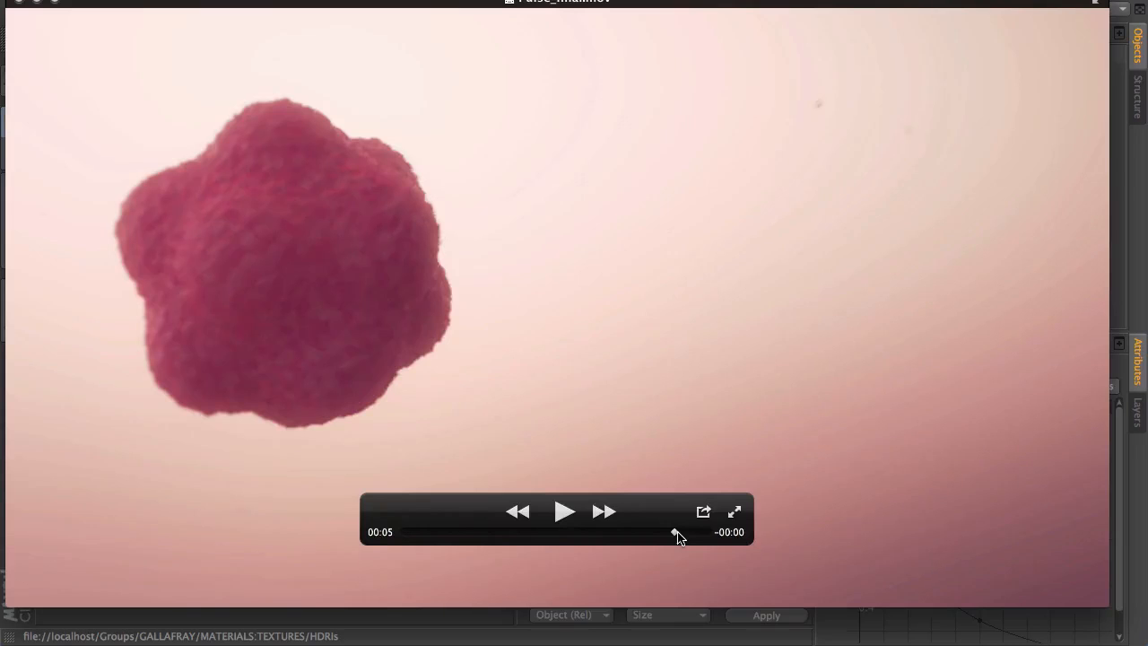
drag(678, 534, 692, 532)
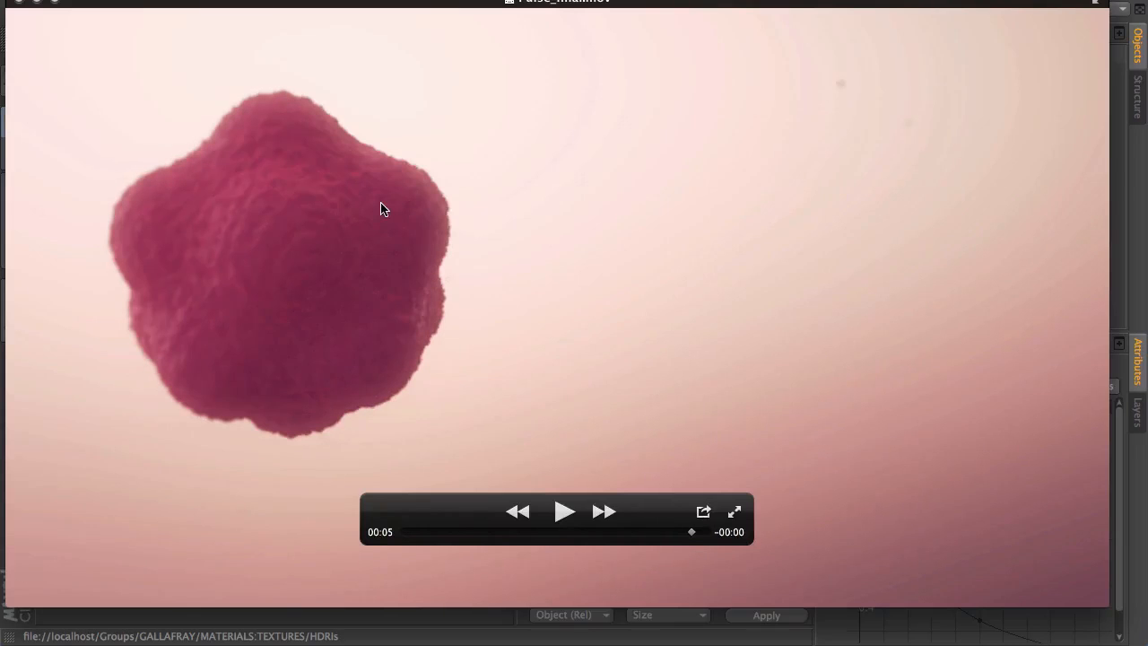
click(450, 532)
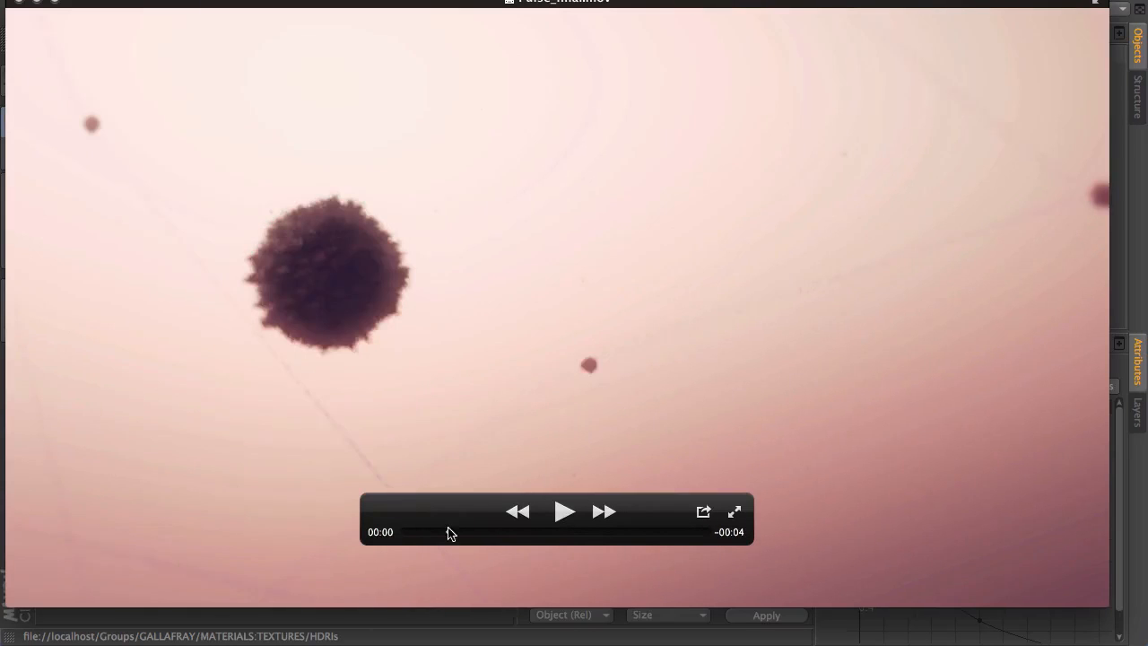
mouse_move(450, 533)
mouse_down()
mouse_move(424, 534)
mouse_move(454, 533)
mouse_up()
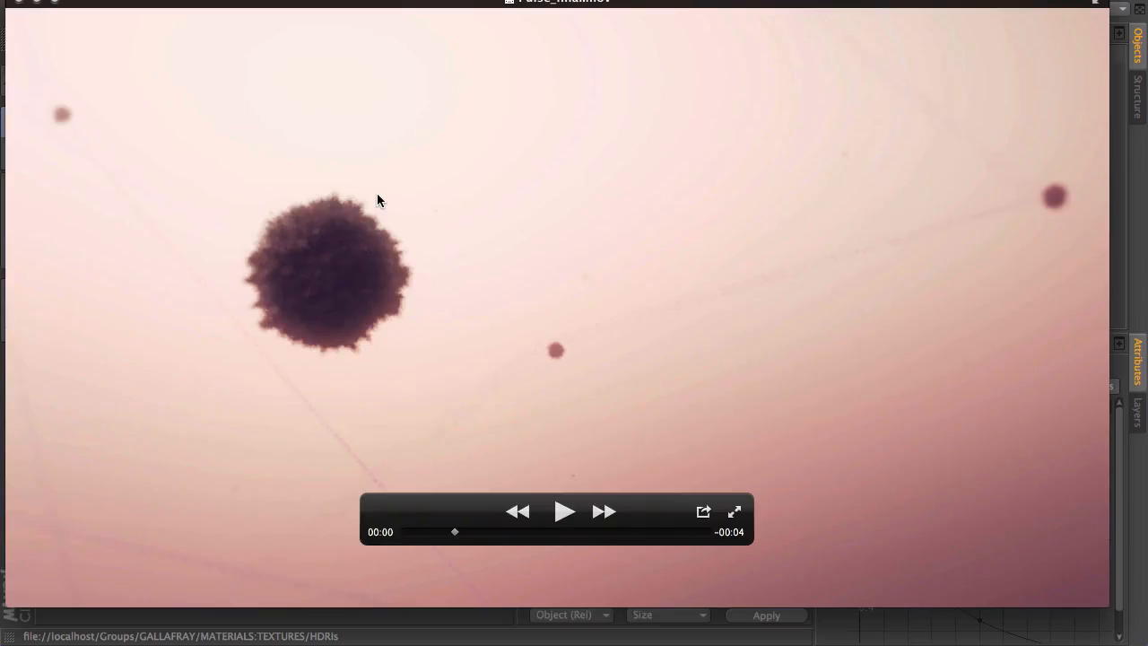
Switch back to Cinema 4D and add a Platonic primitive to the scene
key(super+Tab)
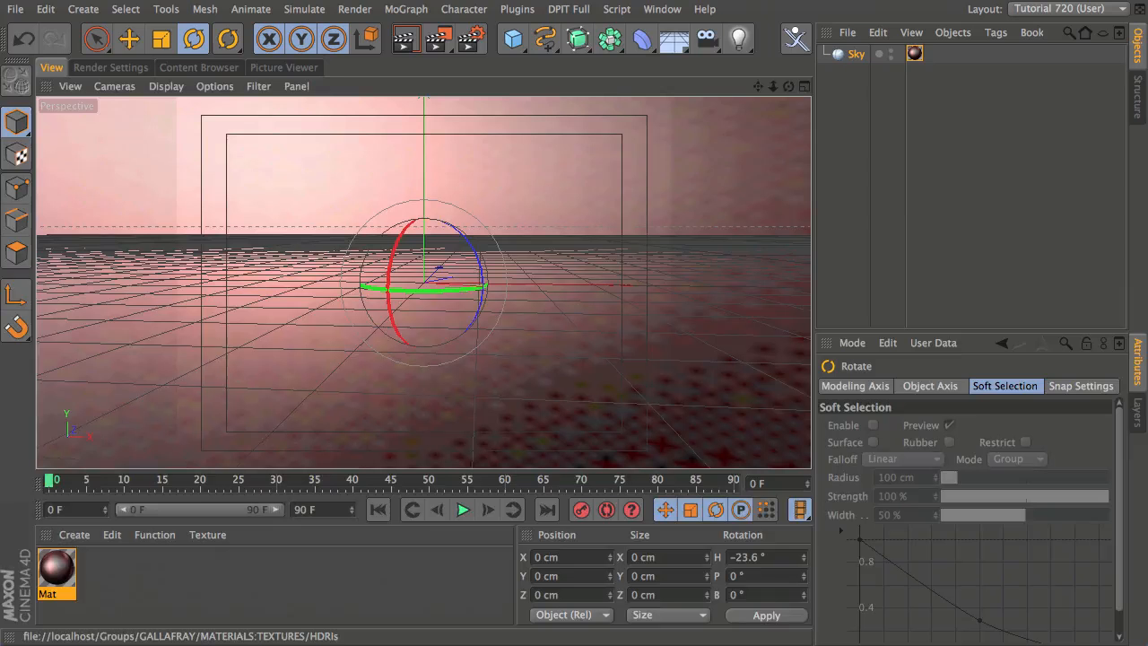
click(514, 43)
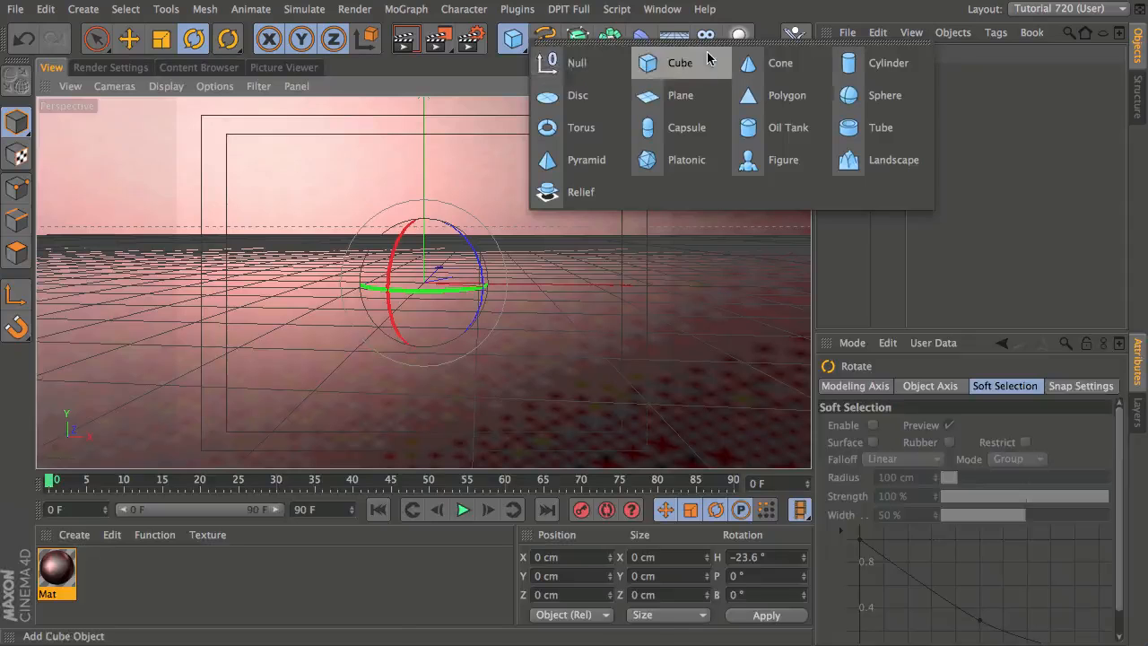
click(664, 159)
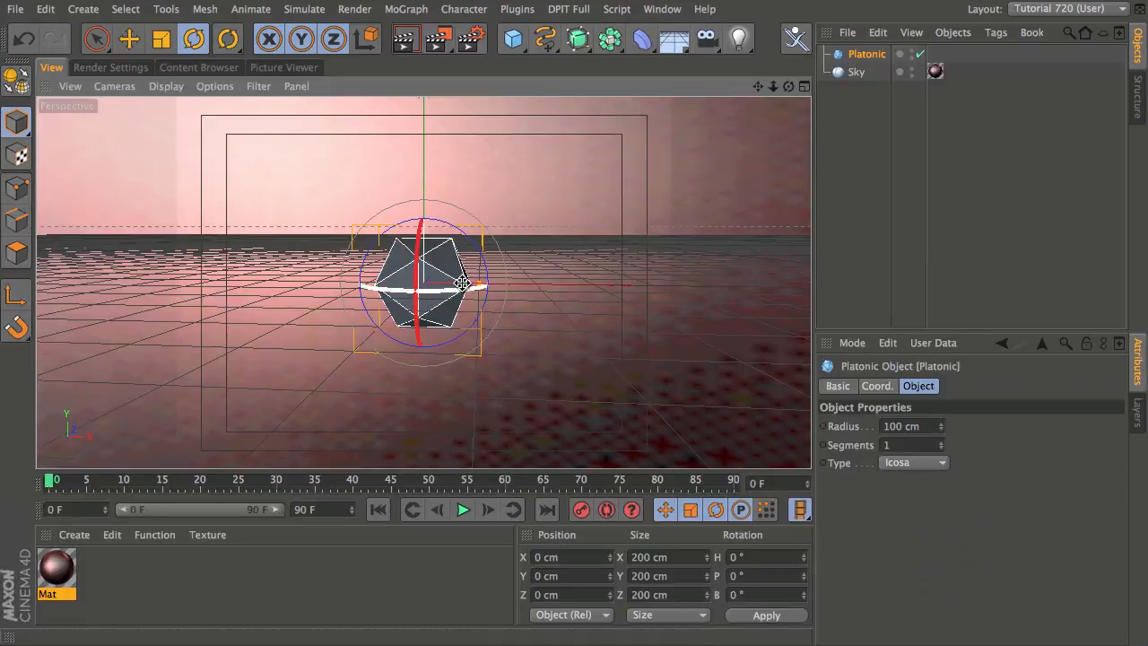
Try the Hexa and Octa types on the Platonic primitive and set it back to Icosa
alt+drag(525, 317, 446, 306)
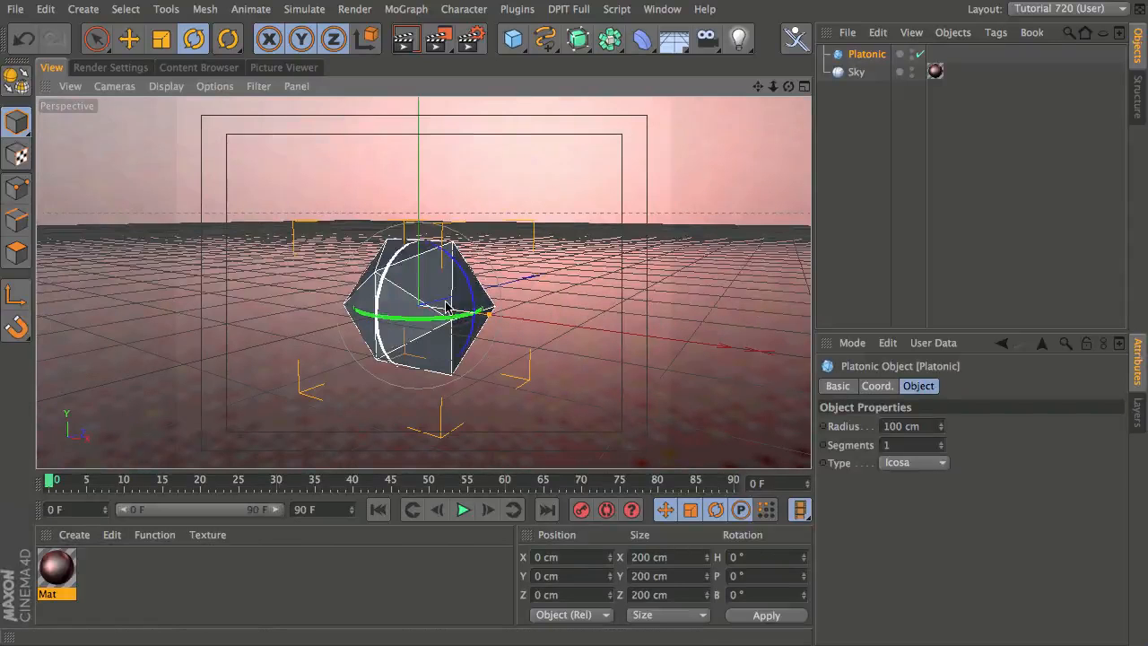
click(916, 462)
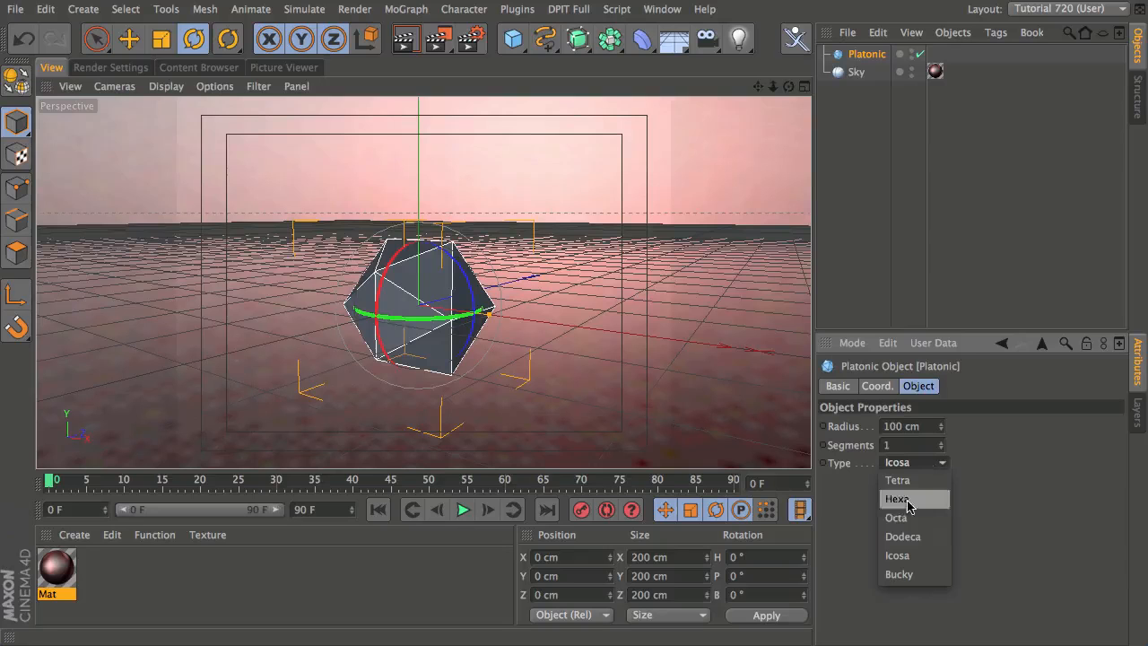
click(908, 499)
click(893, 466)
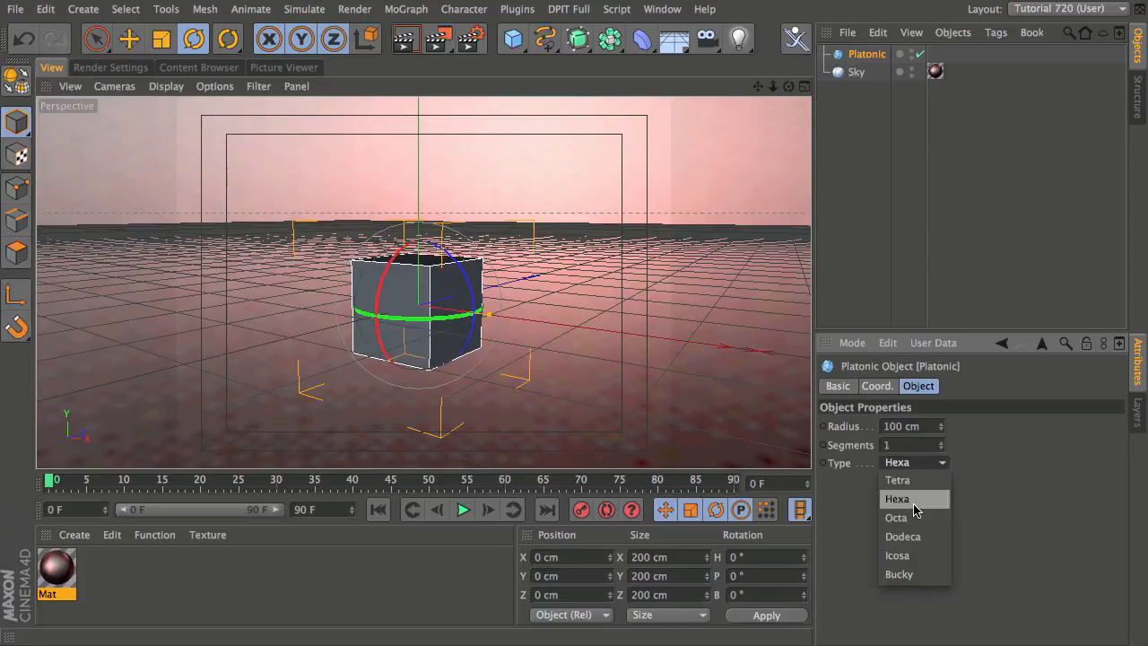
click(896, 518)
click(915, 464)
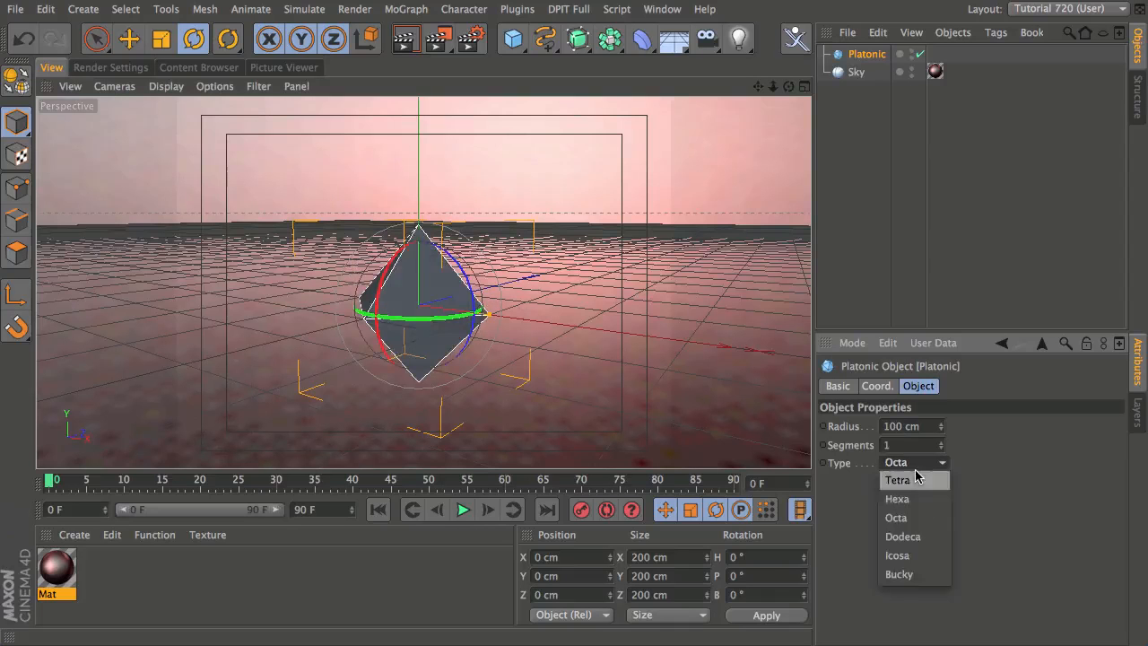
click(913, 556)
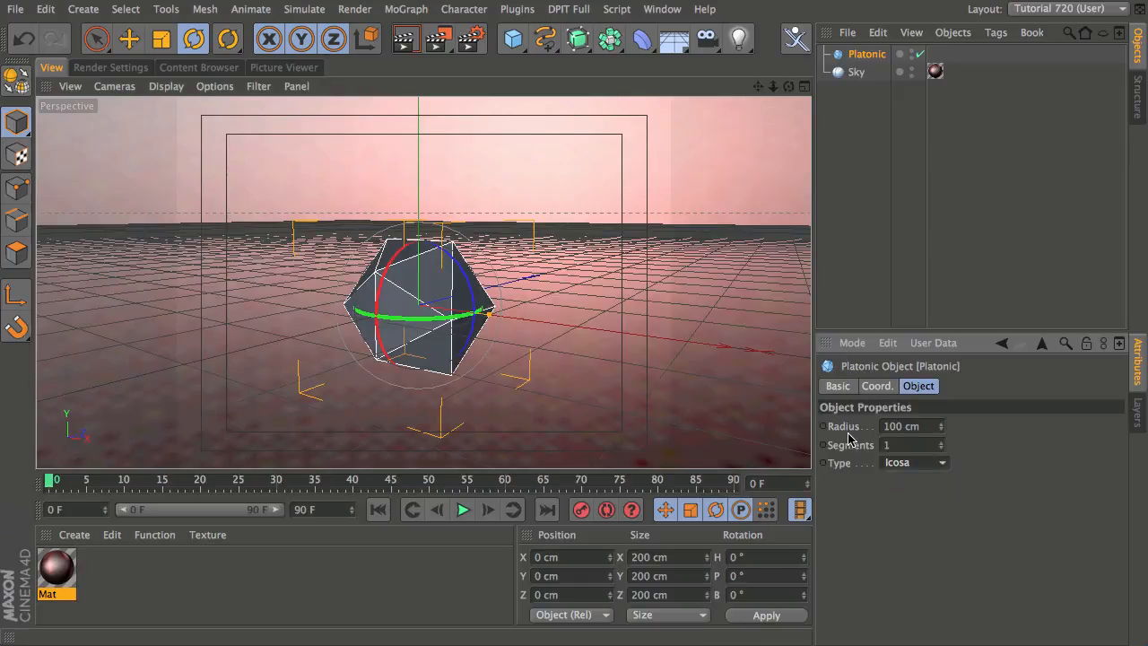
alt+middle_drag(421, 361, 418, 348)
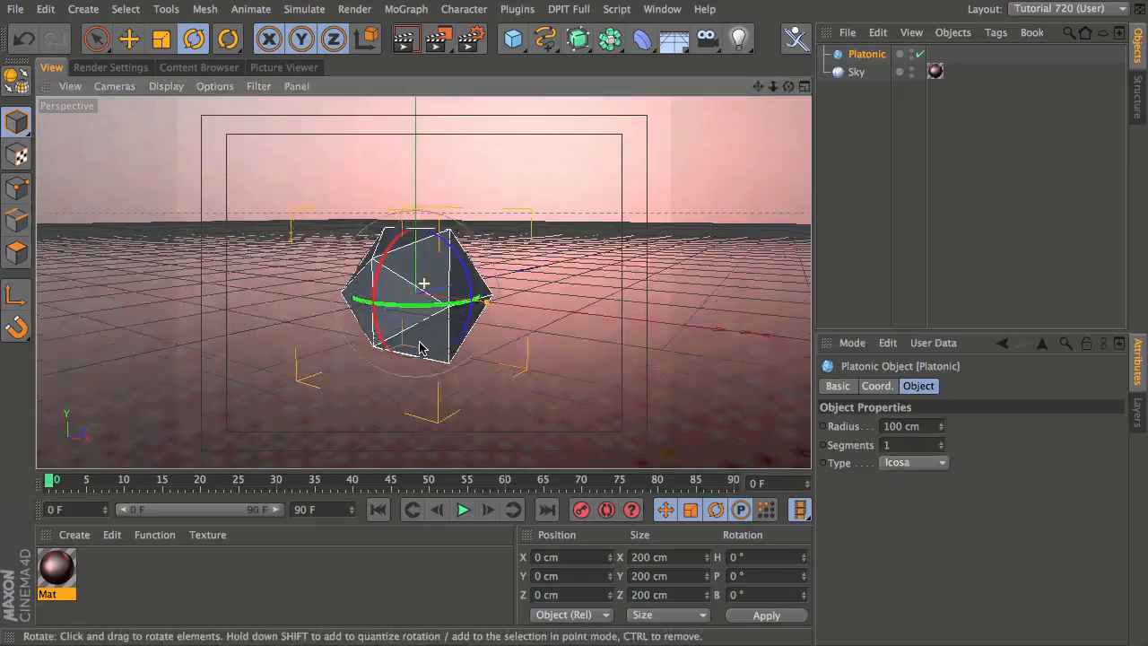
alt+drag(419, 348, 432, 400)
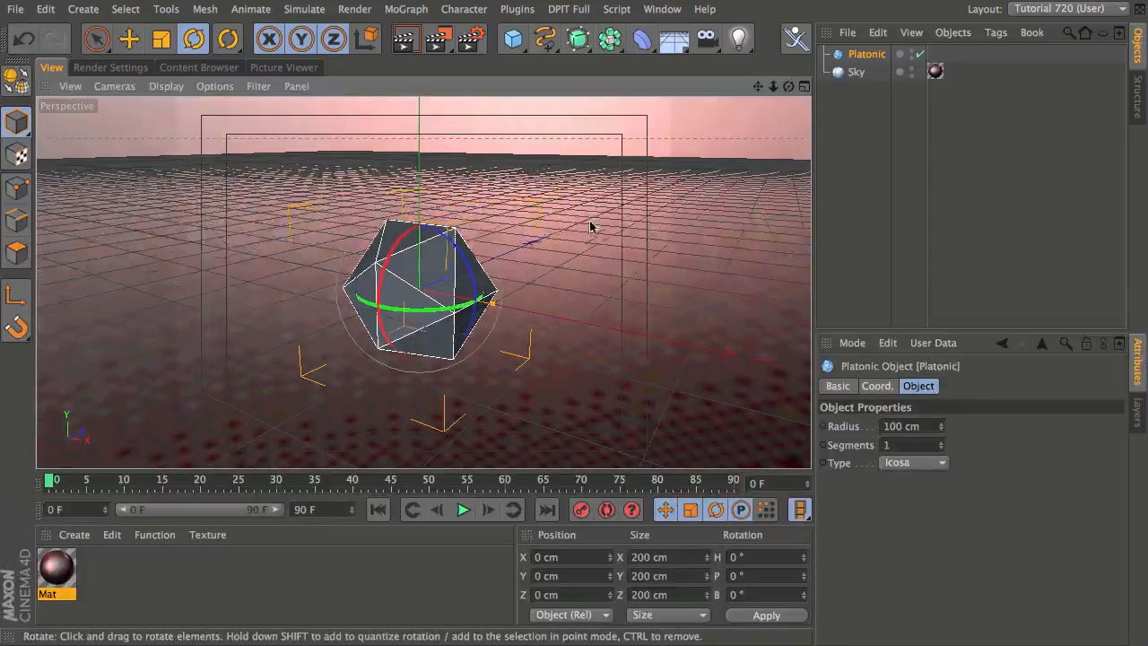
Rename the Platonic primitive to evil
double_click(867, 55)
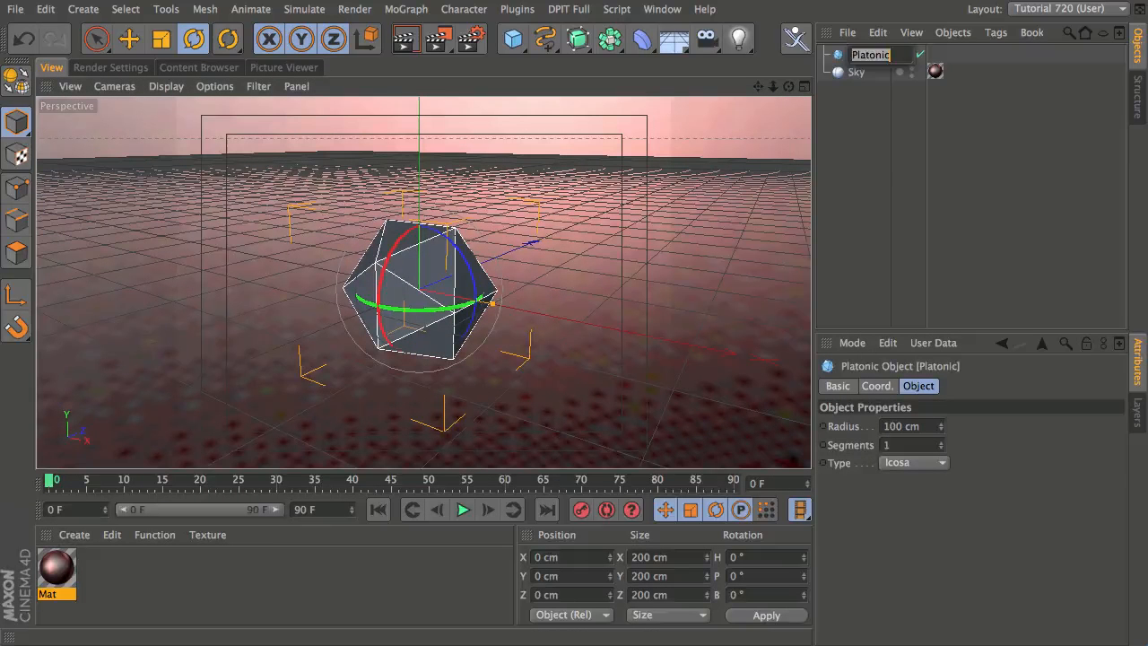
text(evil)
key(Return)
Duplicate the evil object as a copy named good, and disable that copy so that evil is the active object
drag(874, 58, 846, 120)
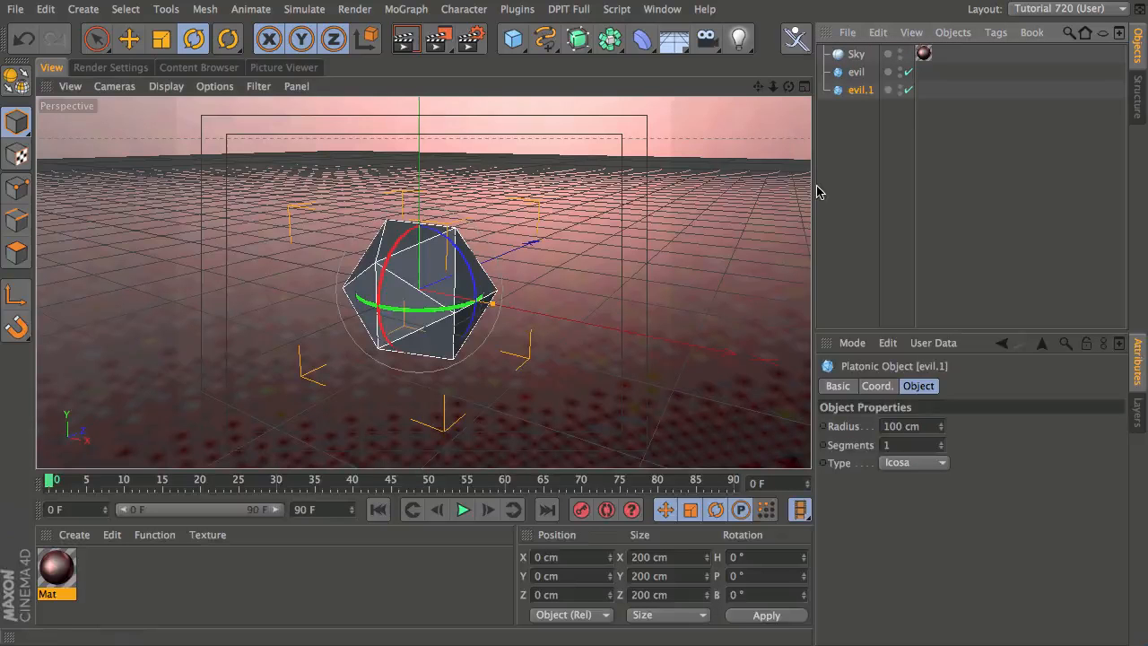
double_click(860, 89)
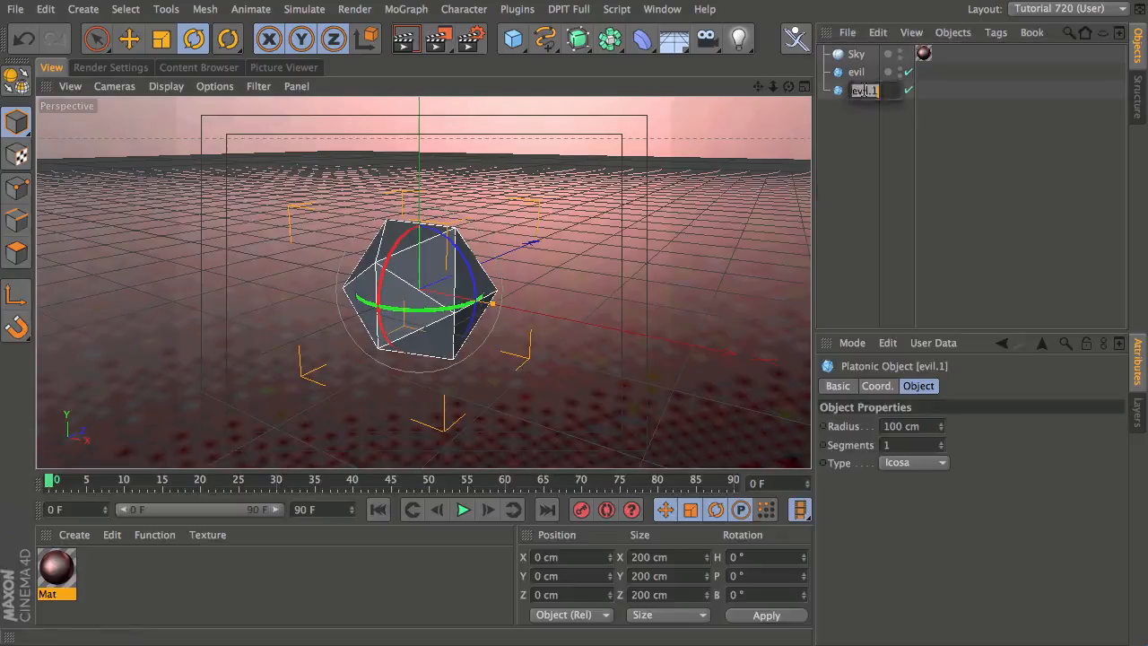
text(good)
key(Return)
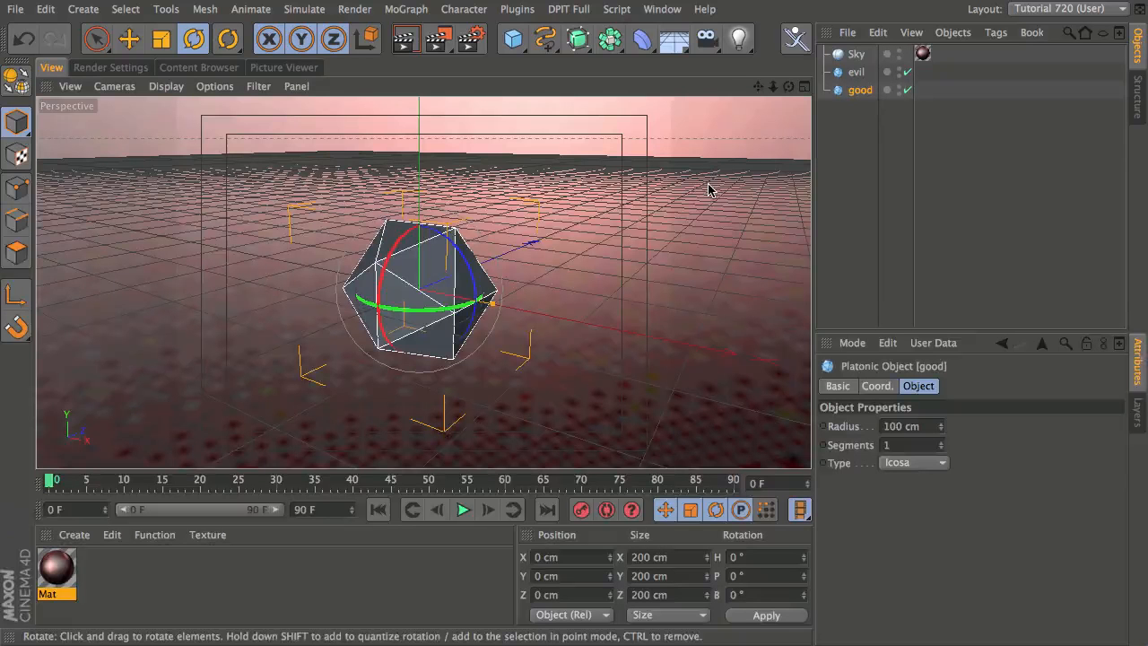
click(907, 90)
click(855, 72)
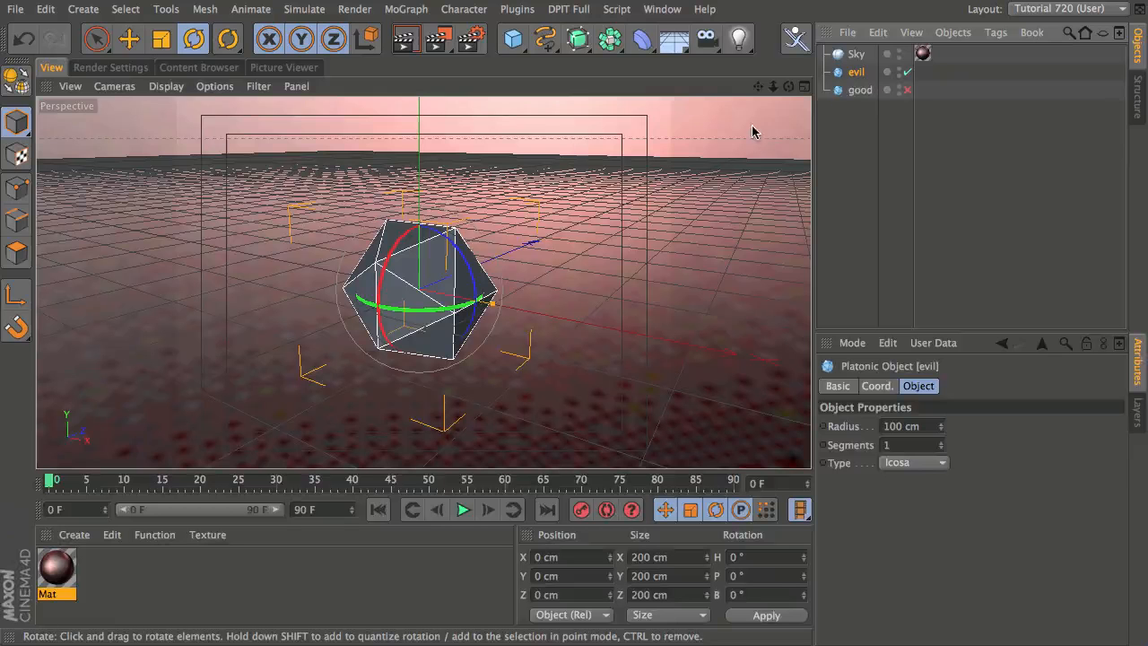
Create a new material and set its color to a very dark blue, RGB 26, 31, 37
click(106, 583)
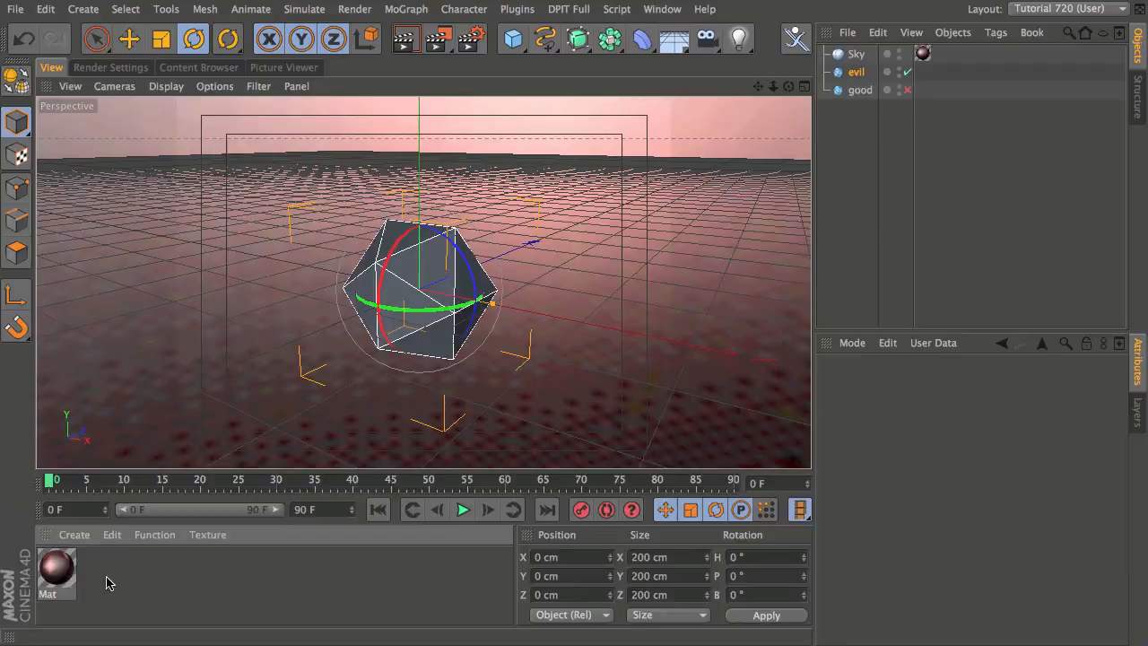
double_click(106, 582)
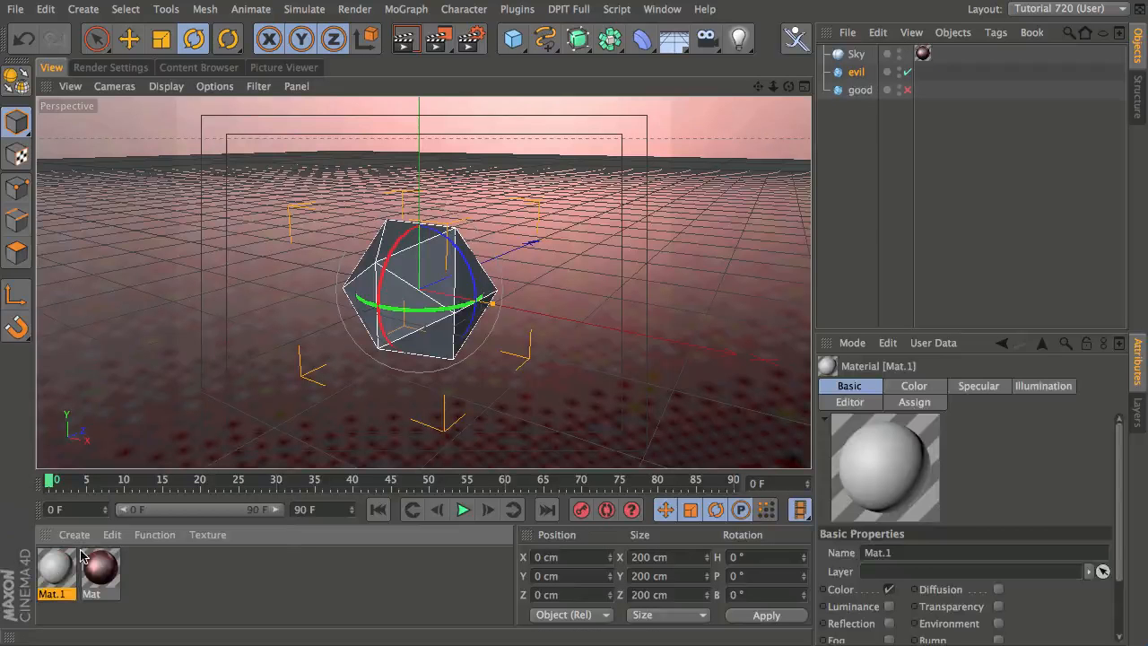
double_click(61, 572)
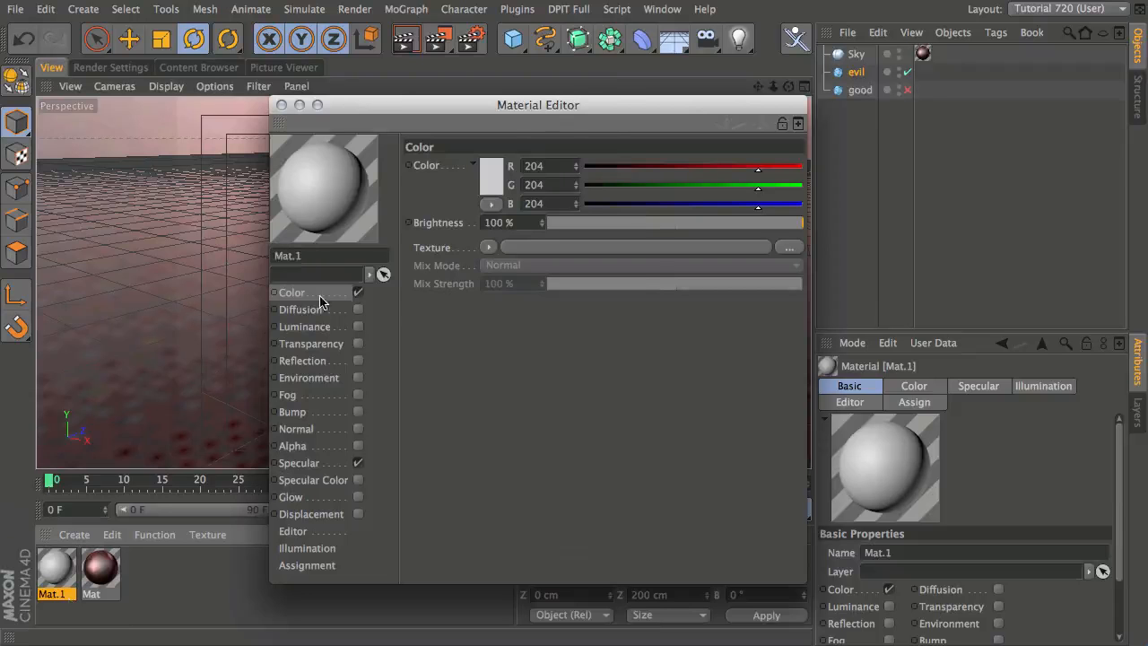
click(491, 175)
drag(410, 193, 389, 215)
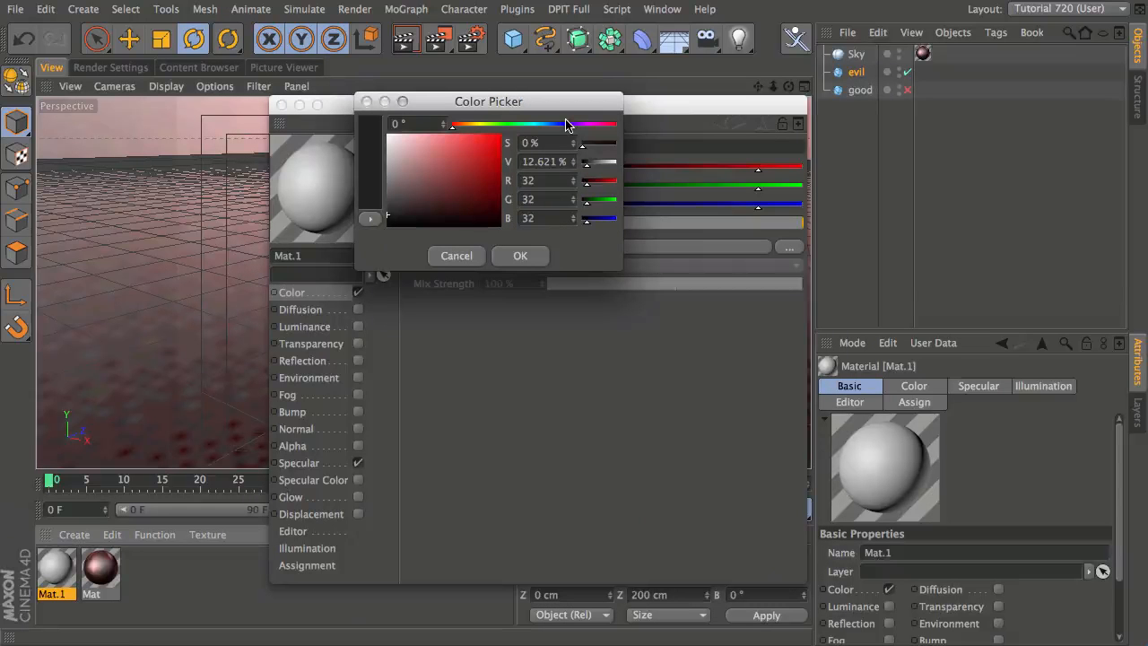
drag(566, 125, 541, 126)
click(413, 217)
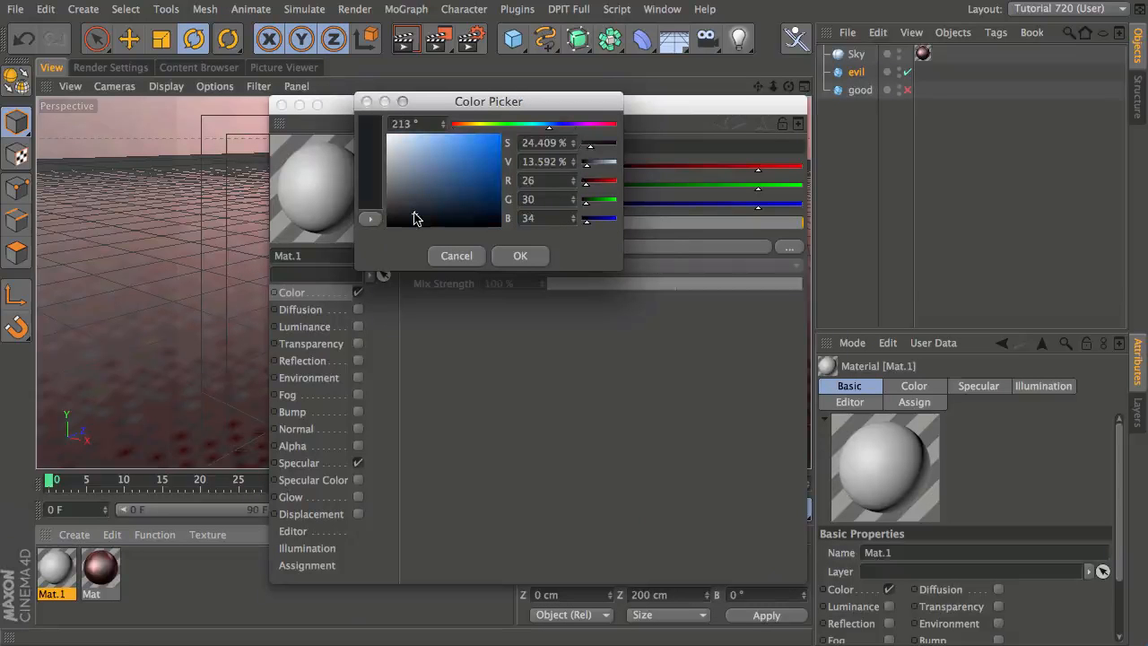
click(520, 256)
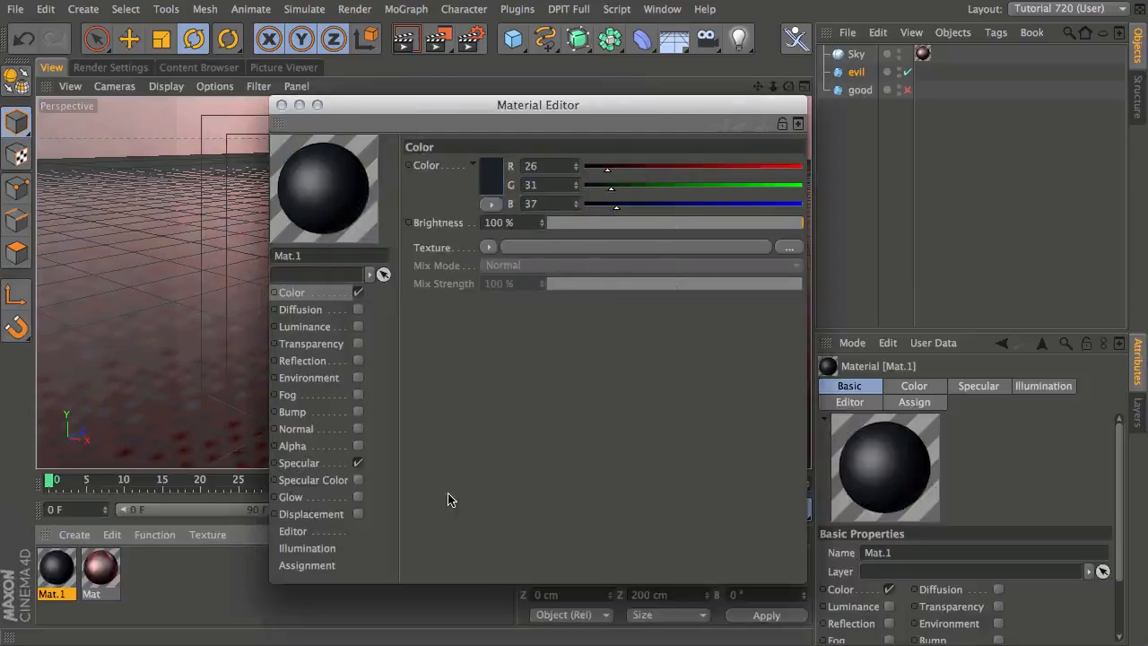
Set the dark material's illumination model to Phong and its specular highlight to 45% width and 40% height
click(328, 547)
click(579, 457)
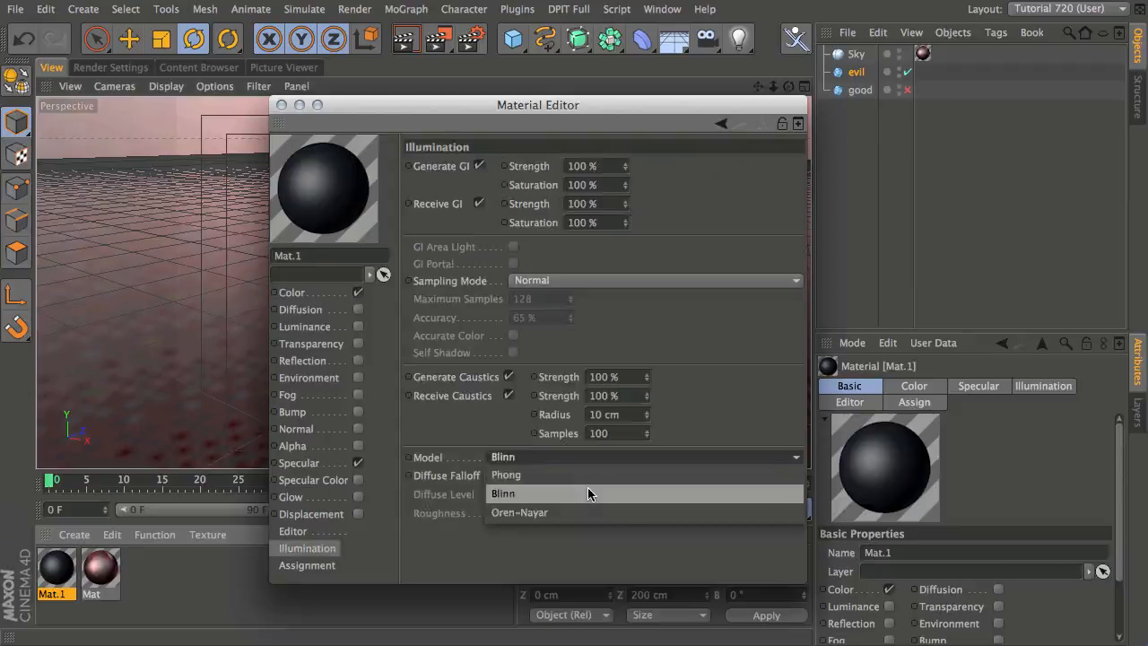
click(507, 474)
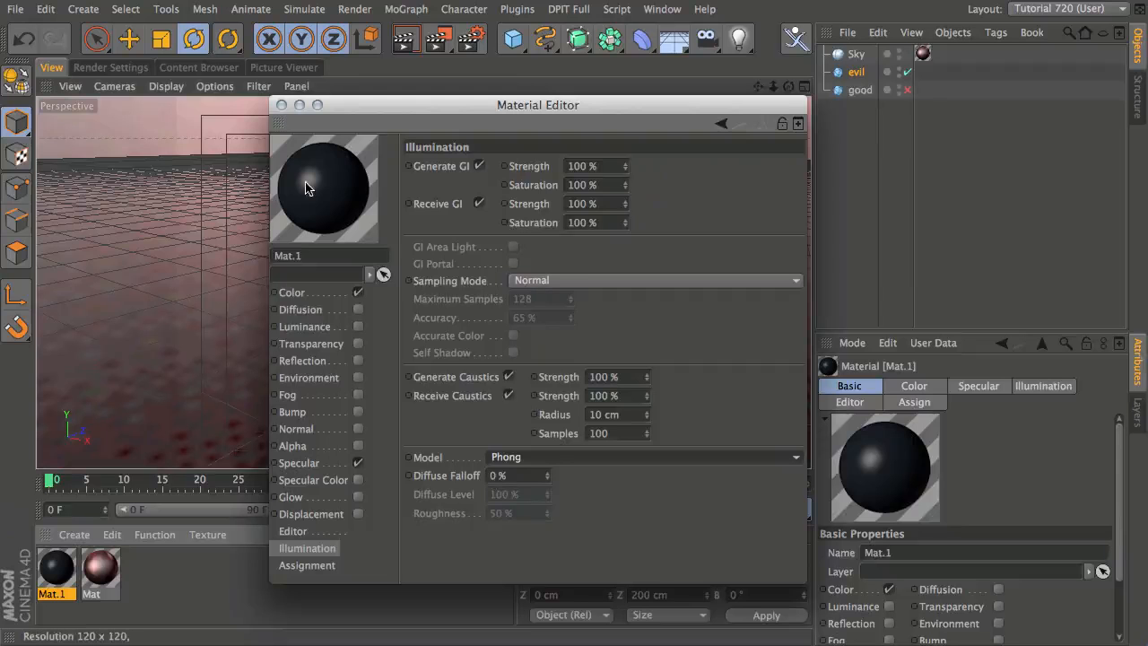
click(337, 464)
drag(598, 260, 654, 232)
click(665, 241)
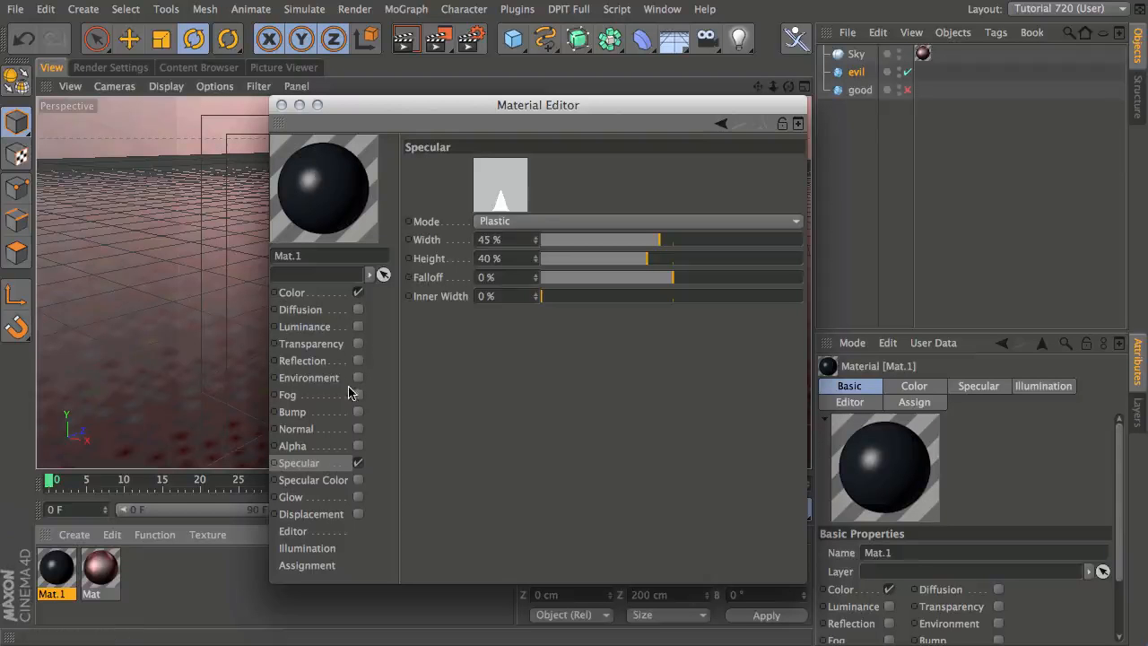
Enable reflection on the dark material at 8% brightness, with a Fresnel texture at reduced mix strength
click(360, 361)
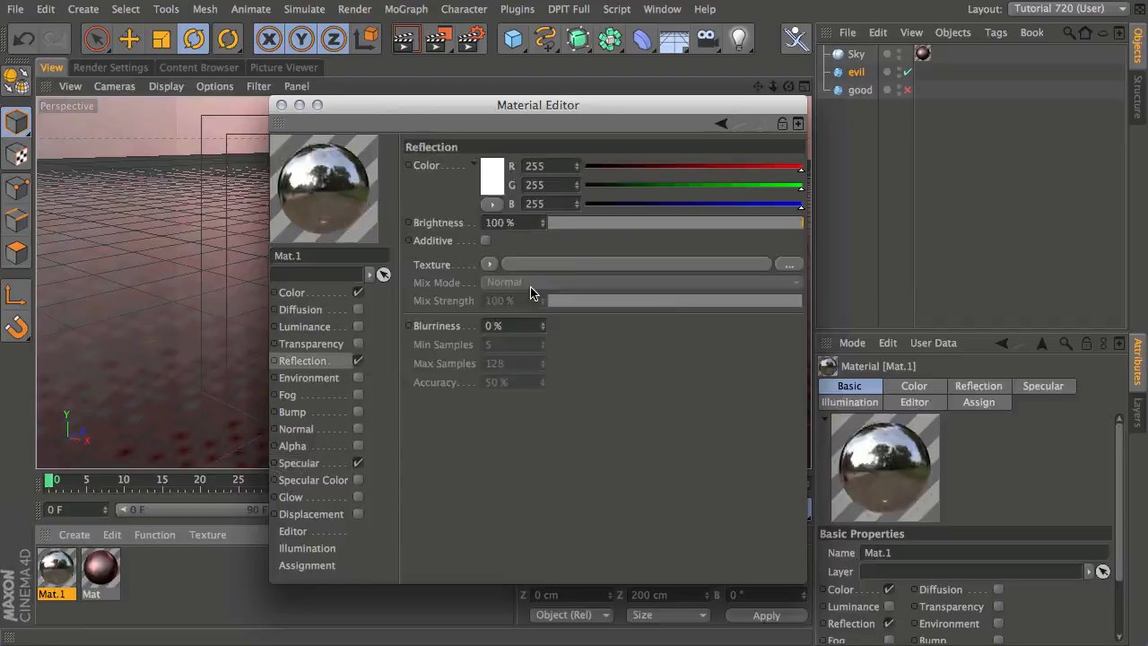
click(568, 222)
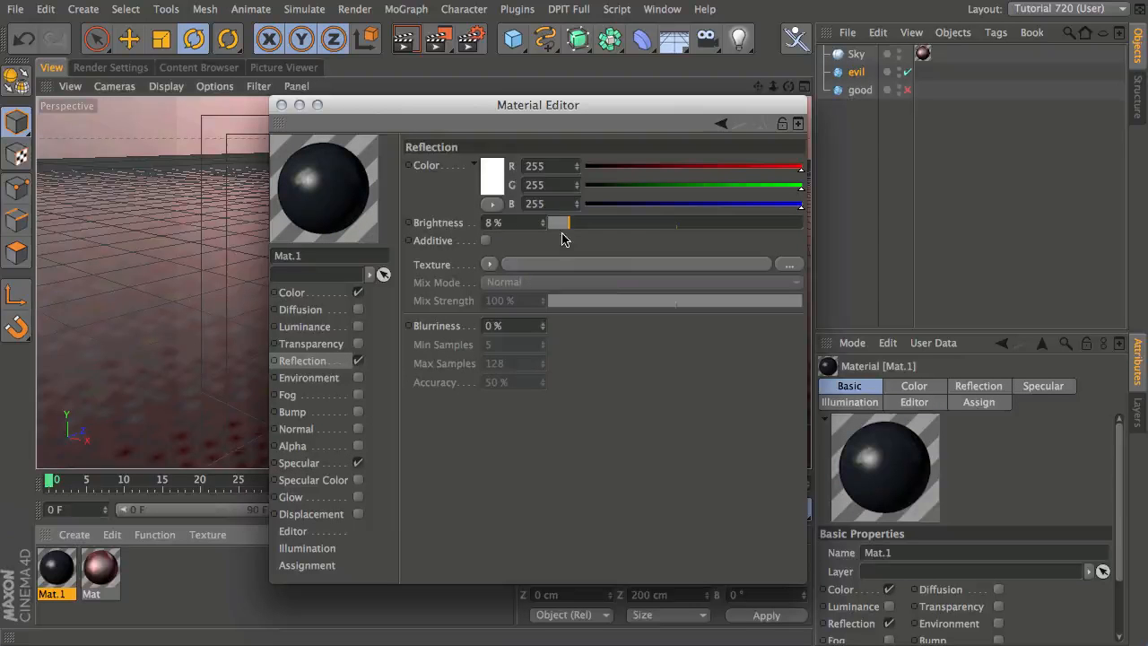
click(490, 265)
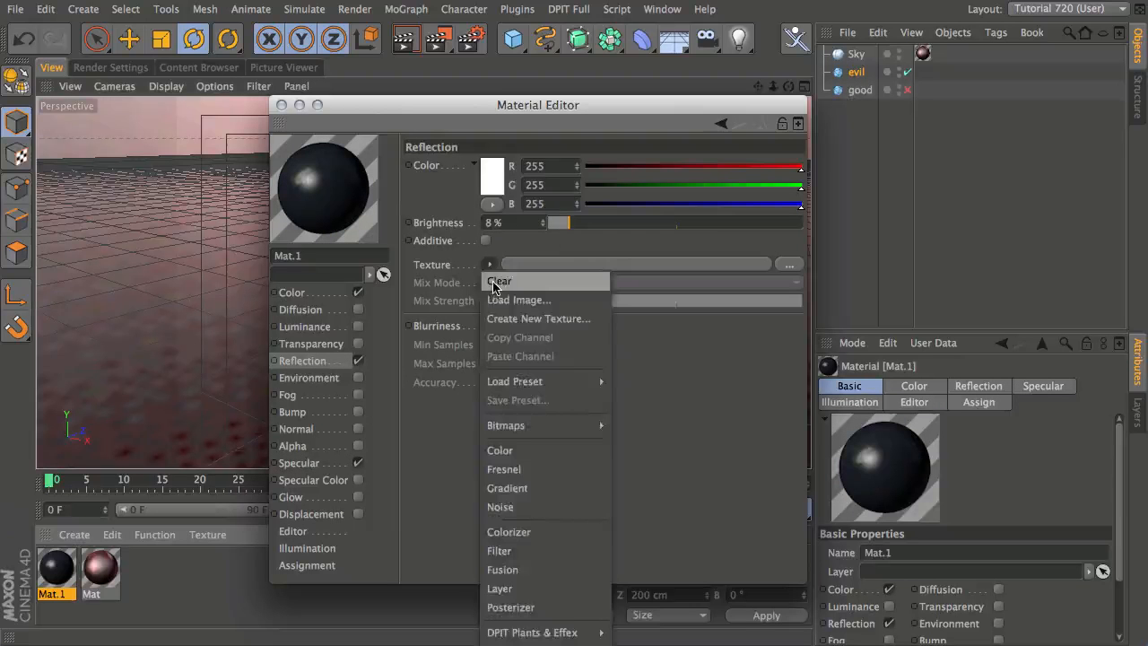
click(538, 469)
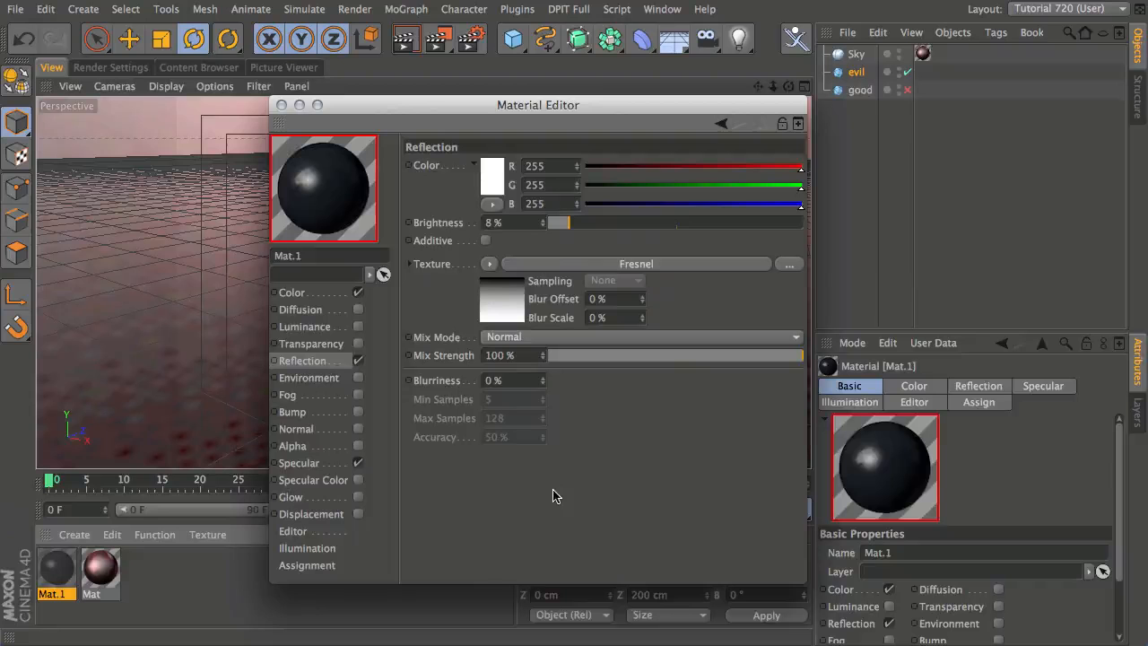
click(669, 357)
Make the reflection's Fresnel shader physical and choose the Milk preset
click(666, 266)
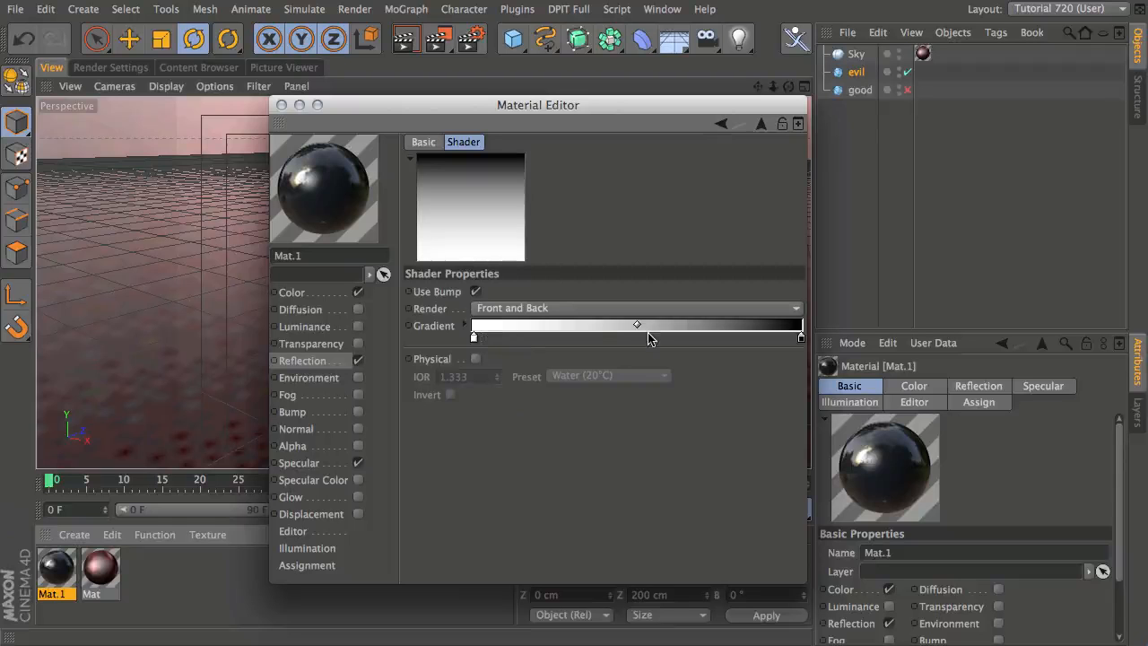
click(476, 360)
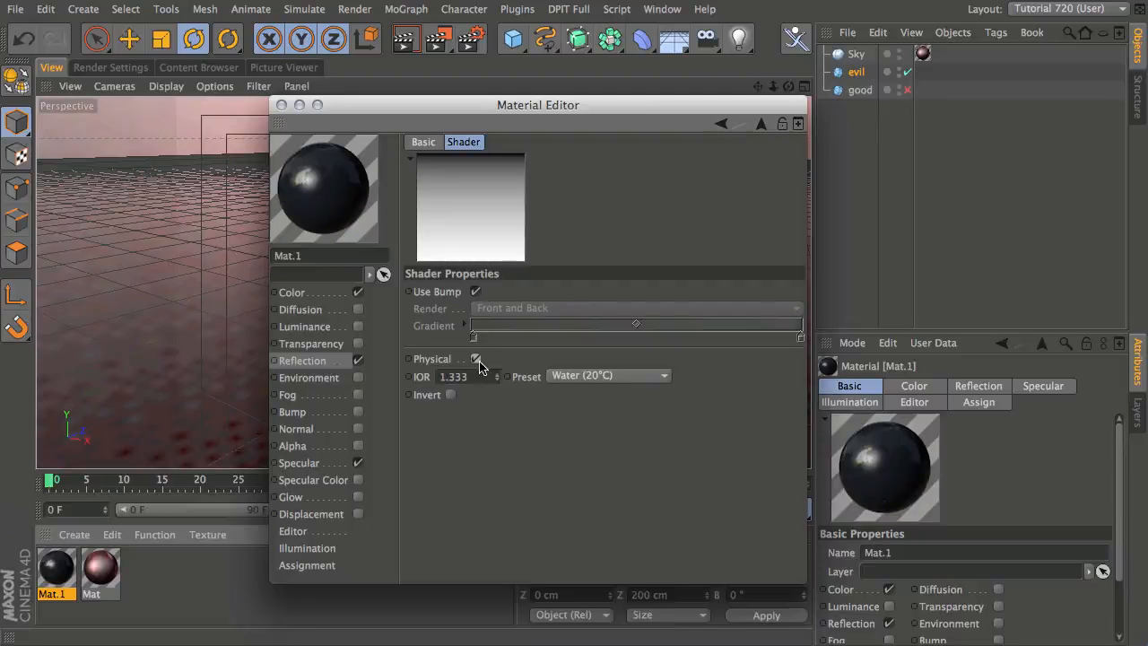
click(632, 376)
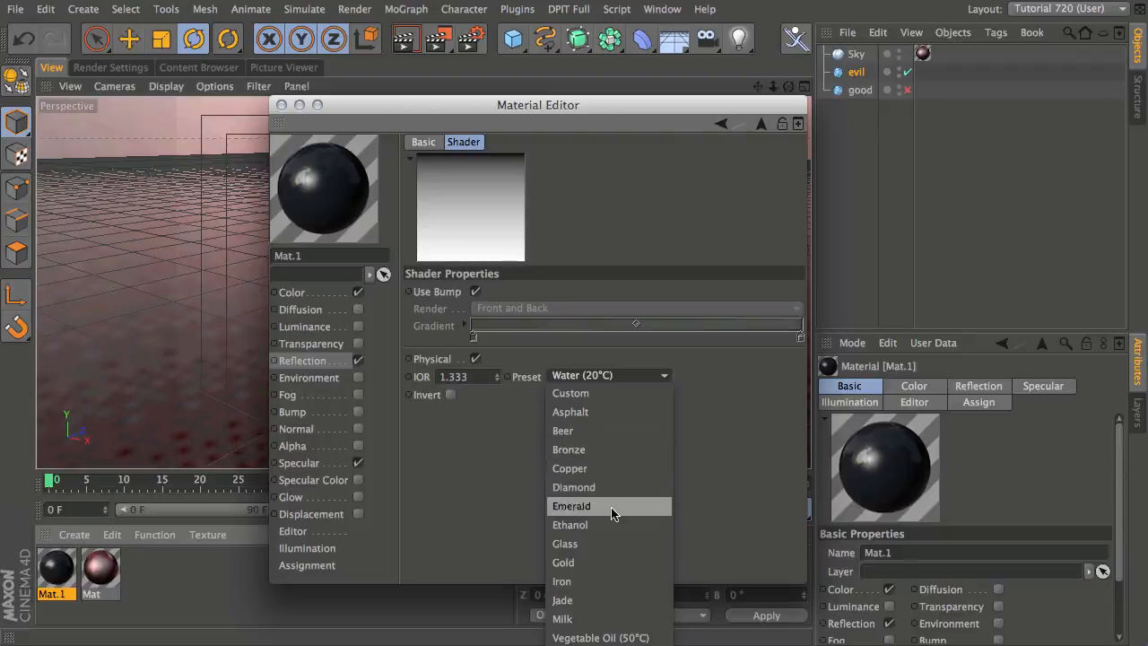
click(599, 620)
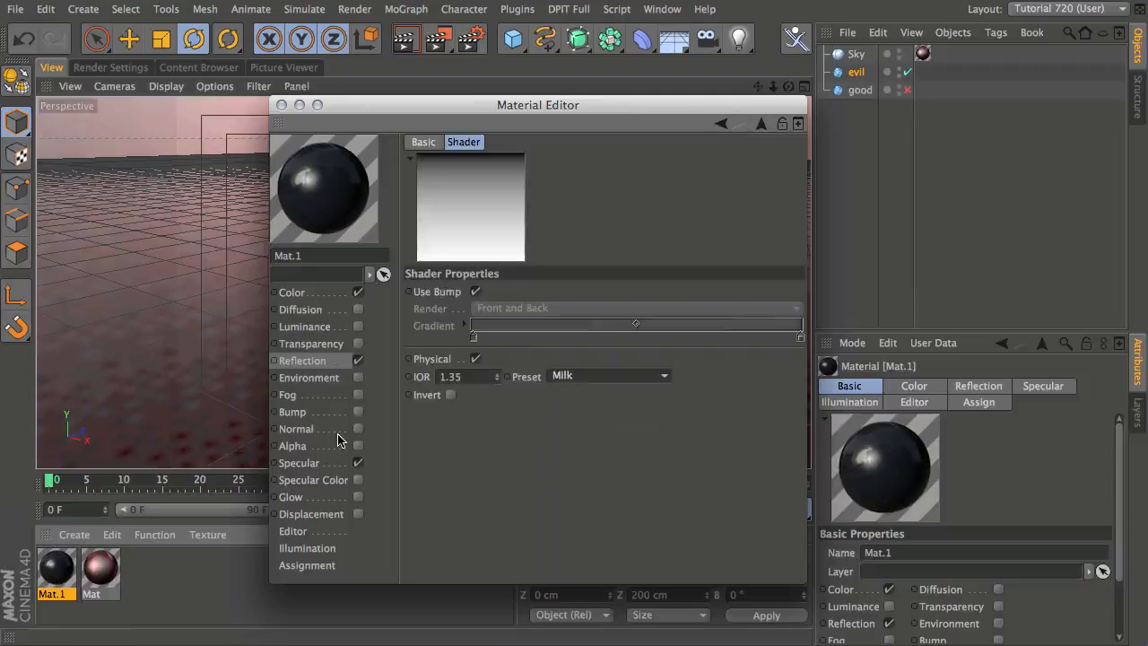
Enable bump on the dark material and load a Noise shader as its texture
click(358, 411)
click(476, 208)
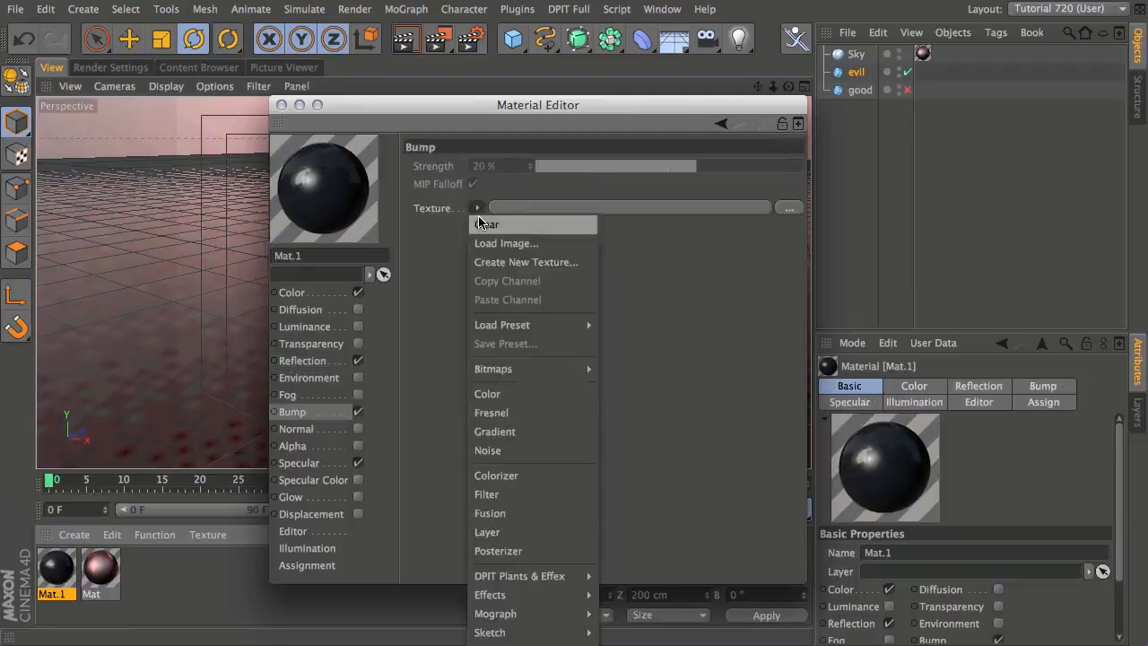
click(488, 450)
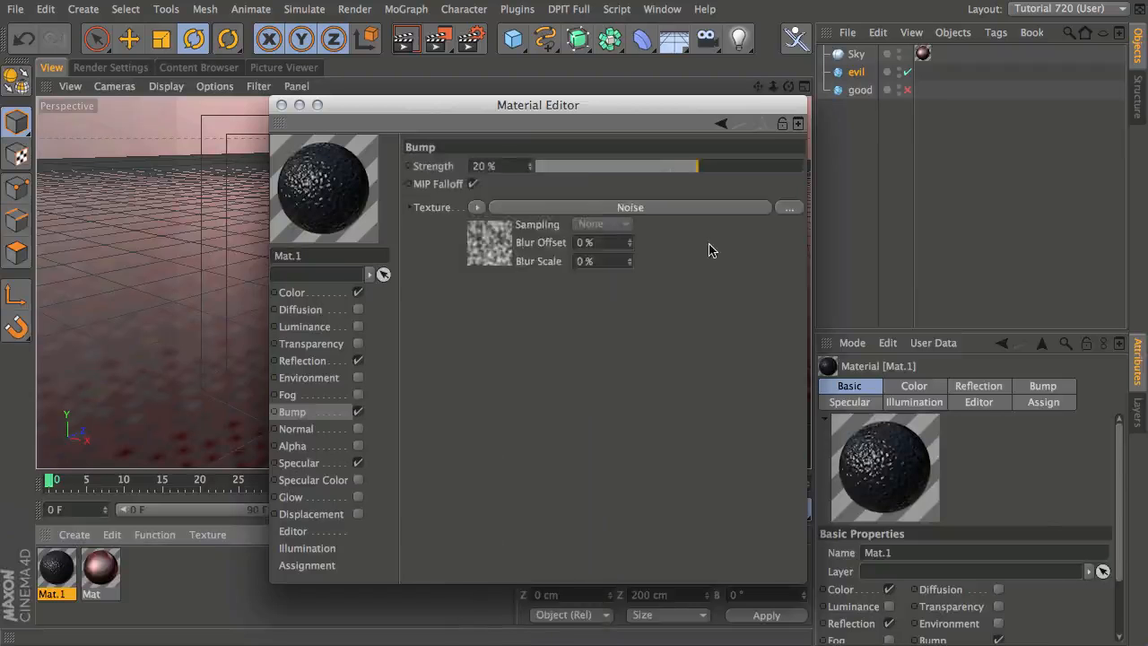
Set the bump shader's noise type to Stupl with a global scale of 10%
click(691, 208)
click(785, 344)
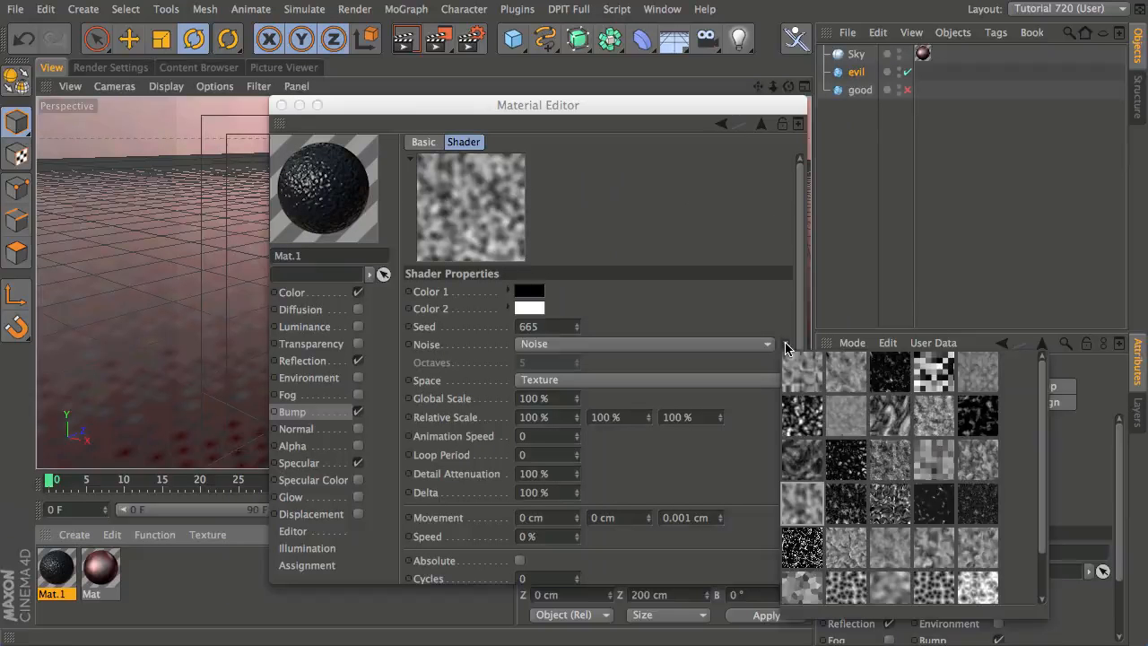
click(845, 549)
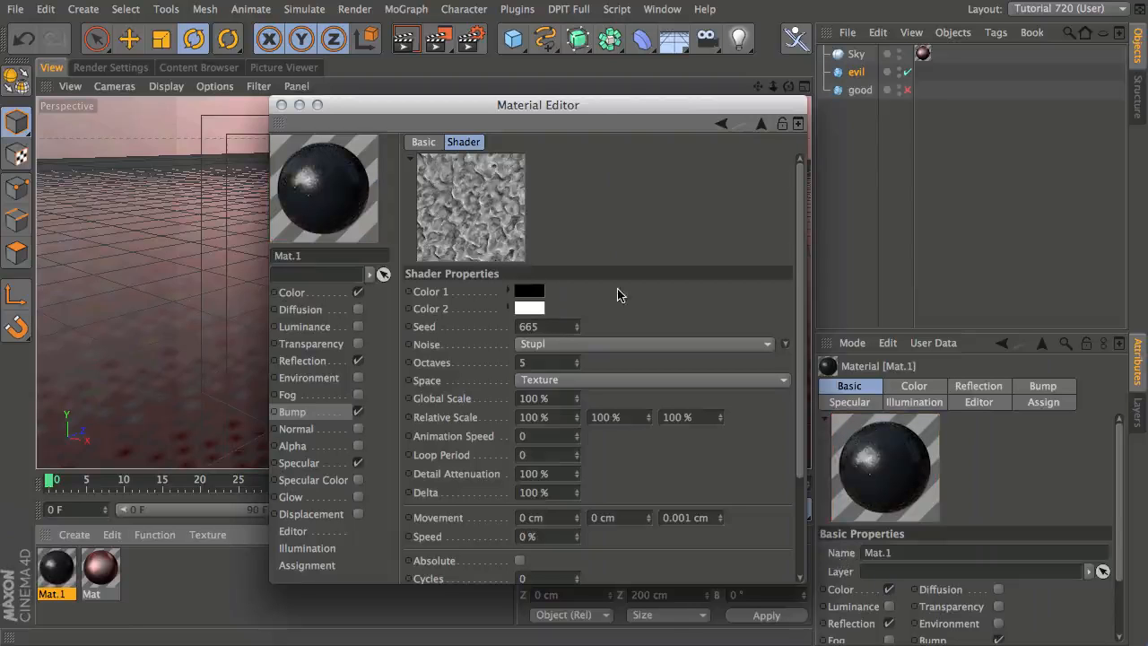
double_click(558, 397)
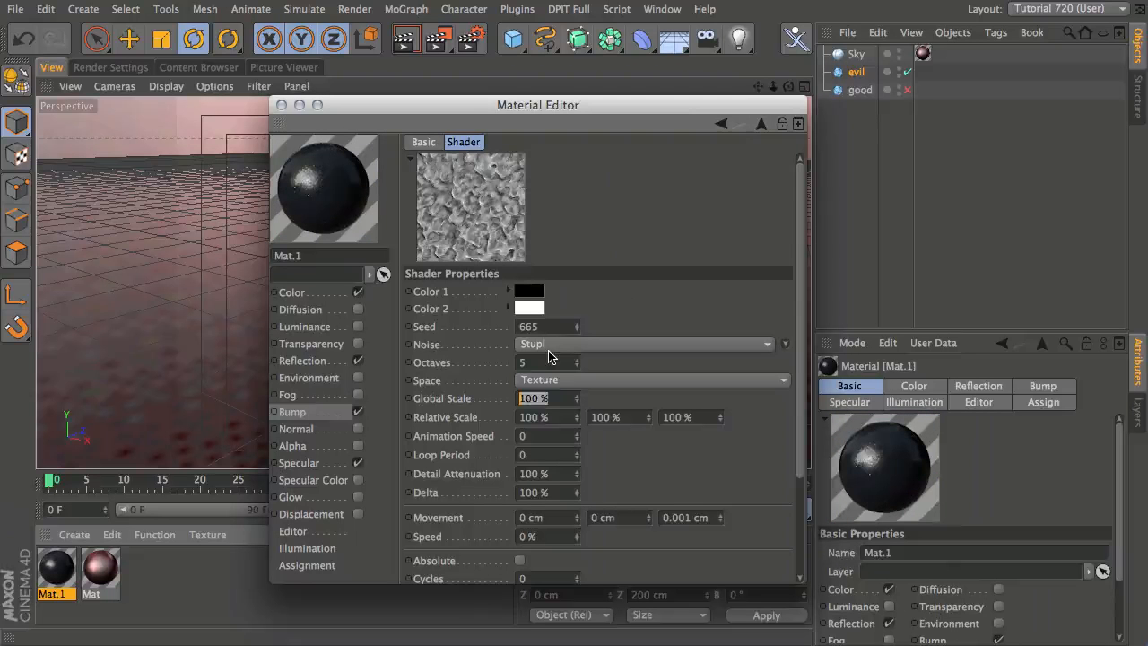
text(10)
key(Return)
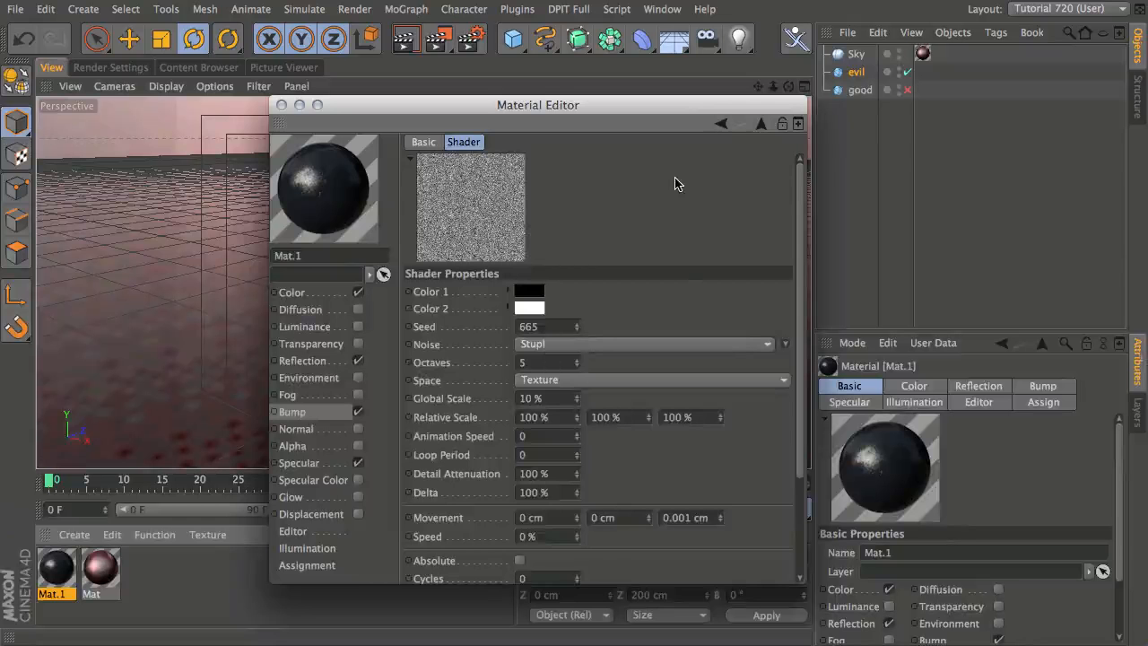
Reduce the dark material's bump strength and set the bump texture's blur offset to 2%
click(720, 124)
click(679, 166)
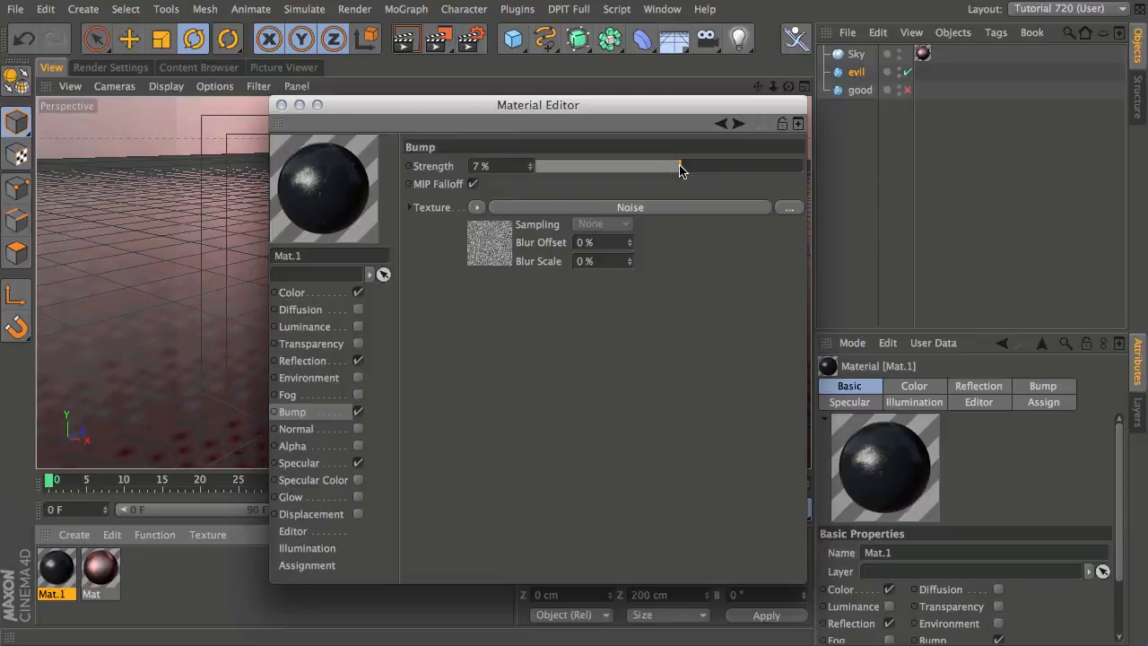
drag(679, 167, 676, 167)
click(584, 242)
text(2)
key(Return)
Set the global scale of the bump's Noise shader to 20%
click(627, 208)
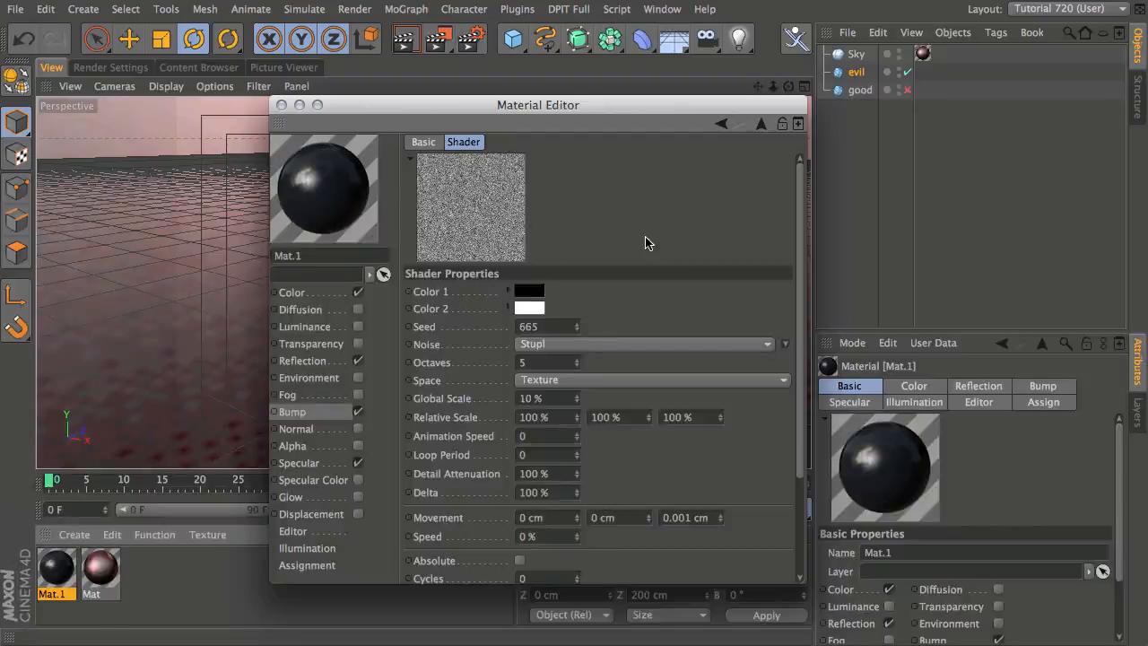
click(529, 398)
text(20)
key(Return)
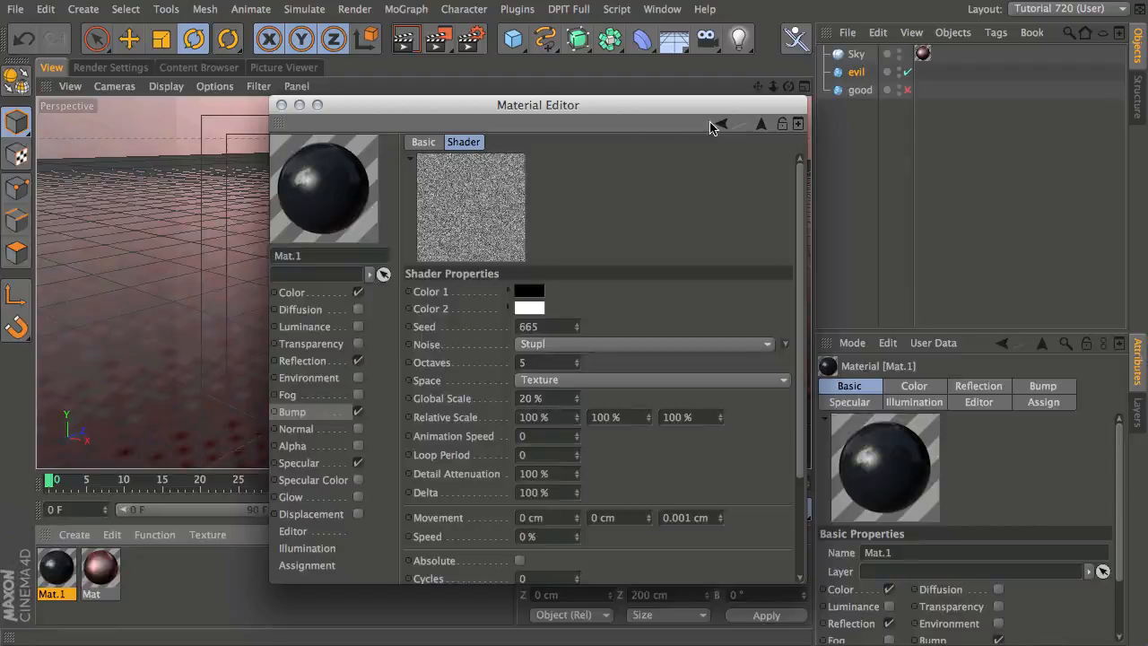
Enable displacement on the dark material and load a Noise shader as its texture
click(358, 514)
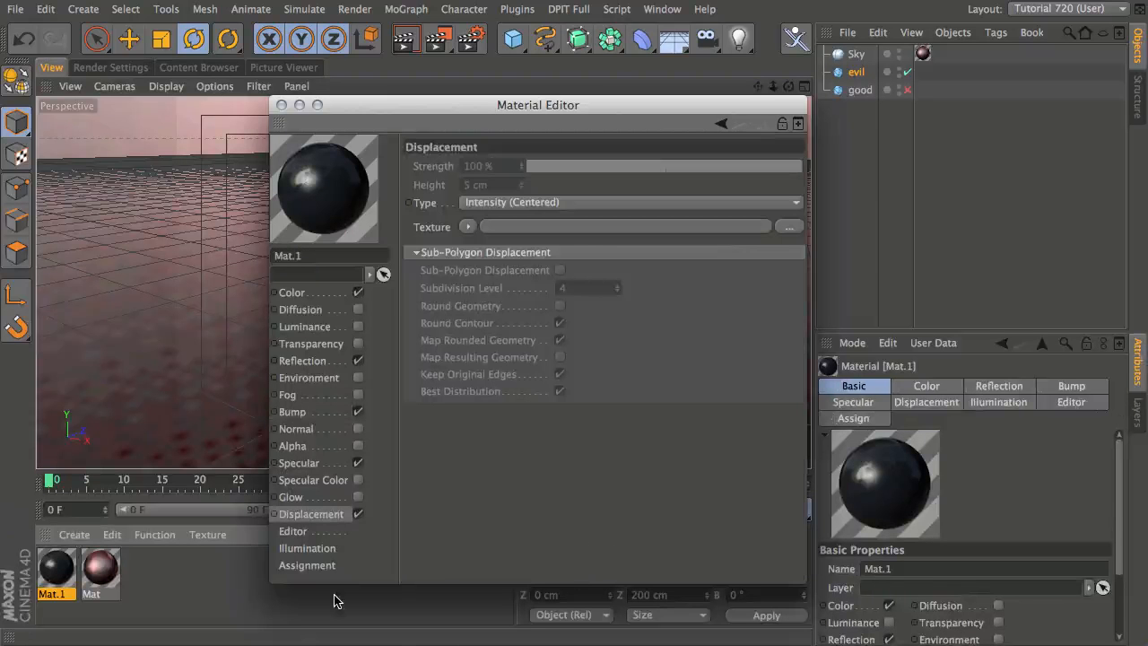
click(467, 227)
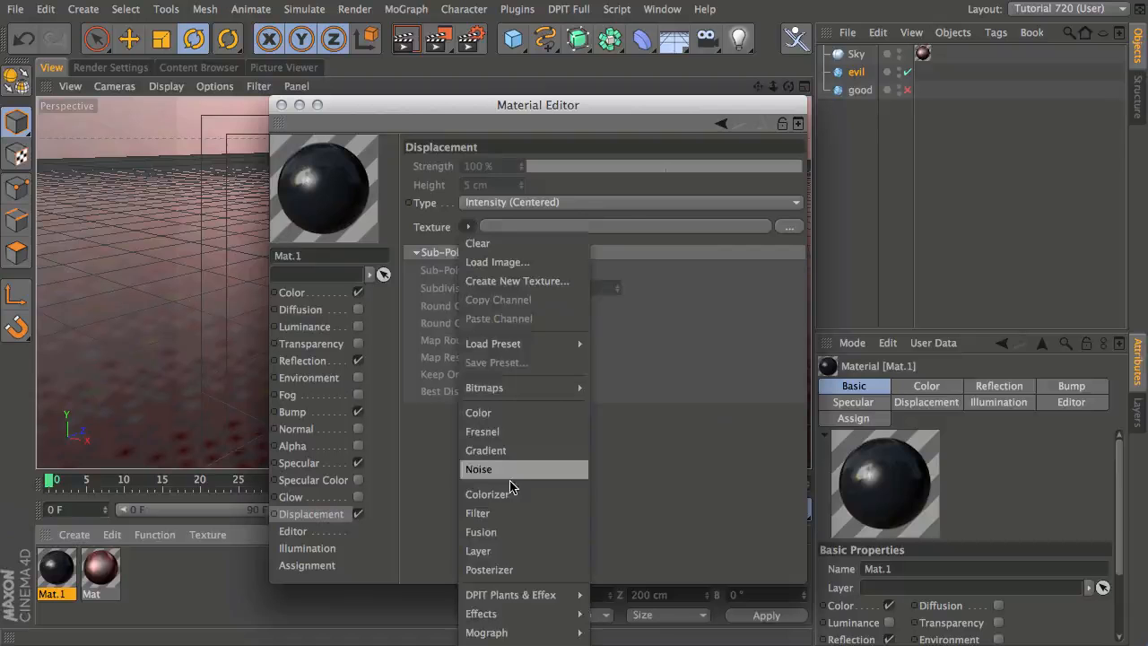
click(484, 469)
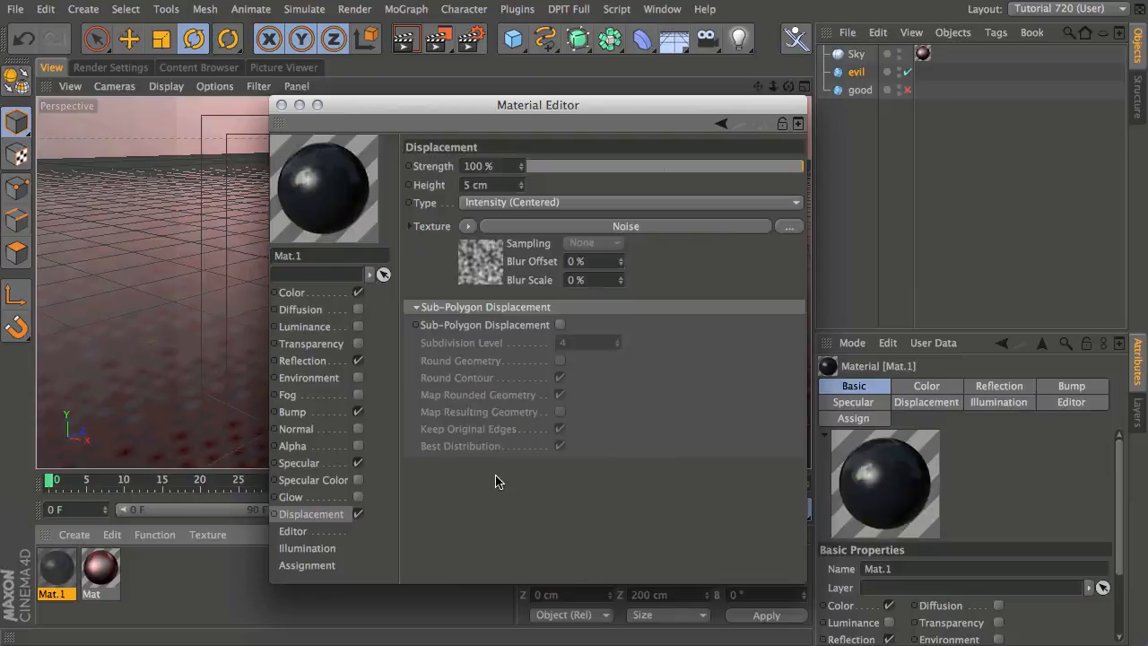
Change the displacement shader's noise type to VL Noise with a global scale of 170%
click(723, 235)
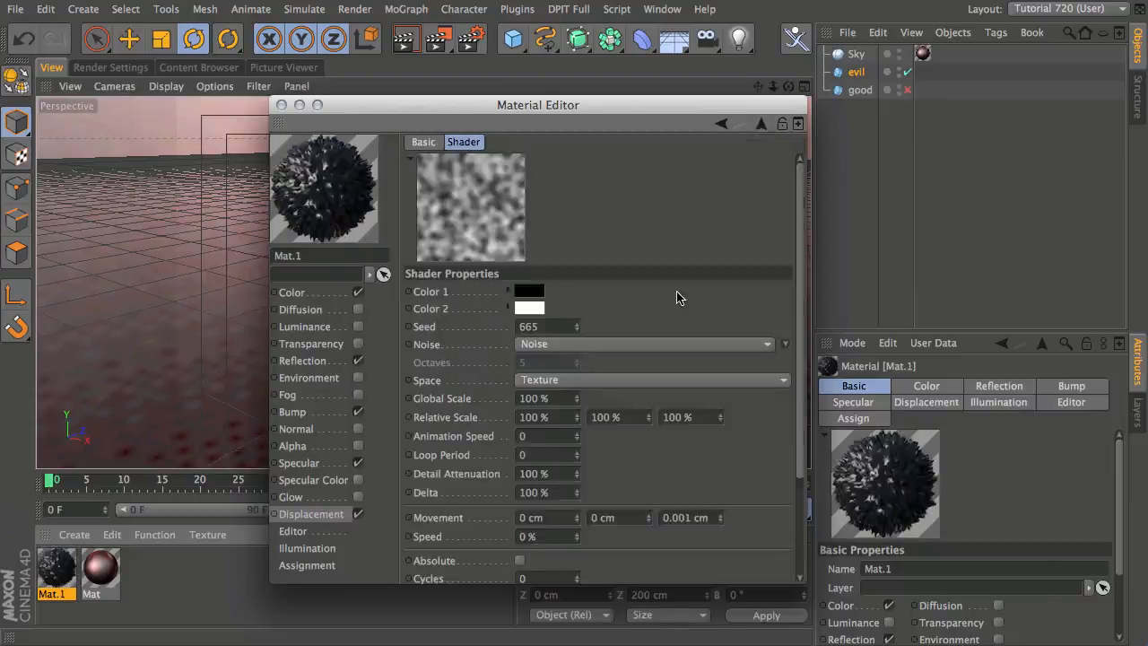
click(784, 344)
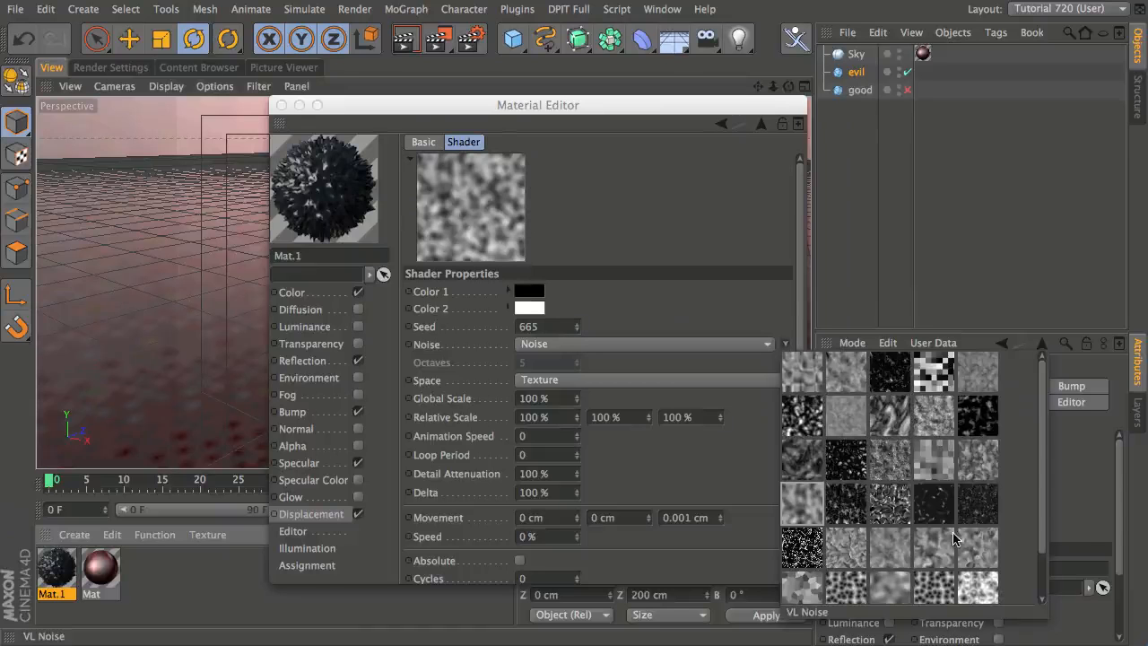
click(926, 552)
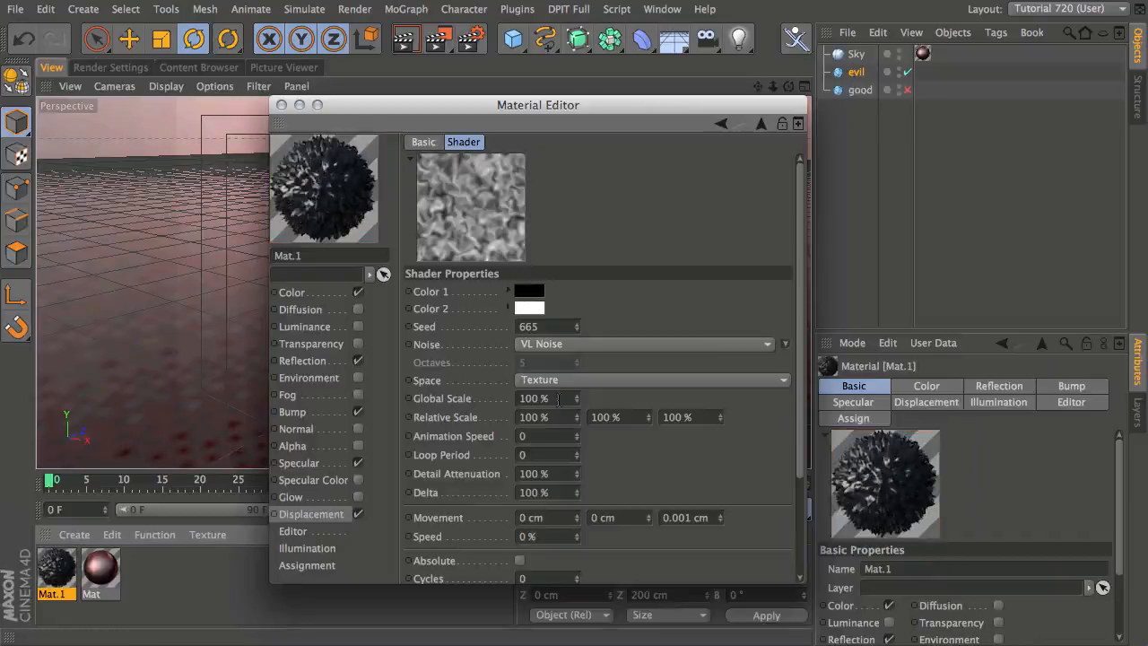
mouse_move(577, 404)
mouse_down()
mouse_move(588, 332)
mouse_move(583, 387)
mouse_move(597, 408)
mouse_up()
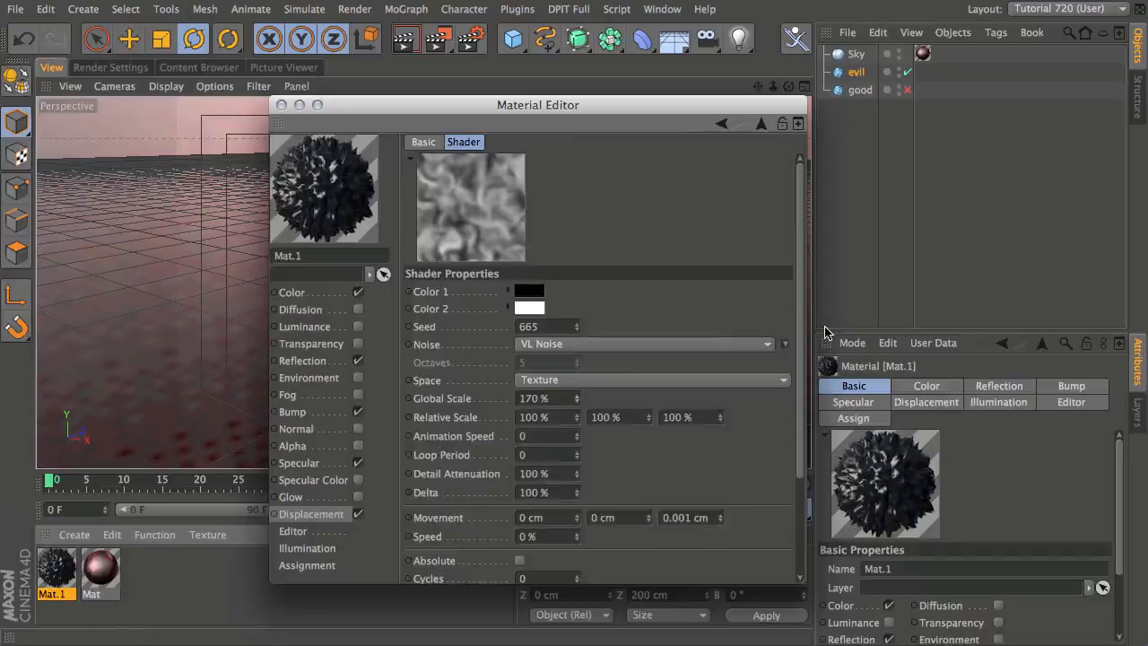
drag(798, 332, 786, 269)
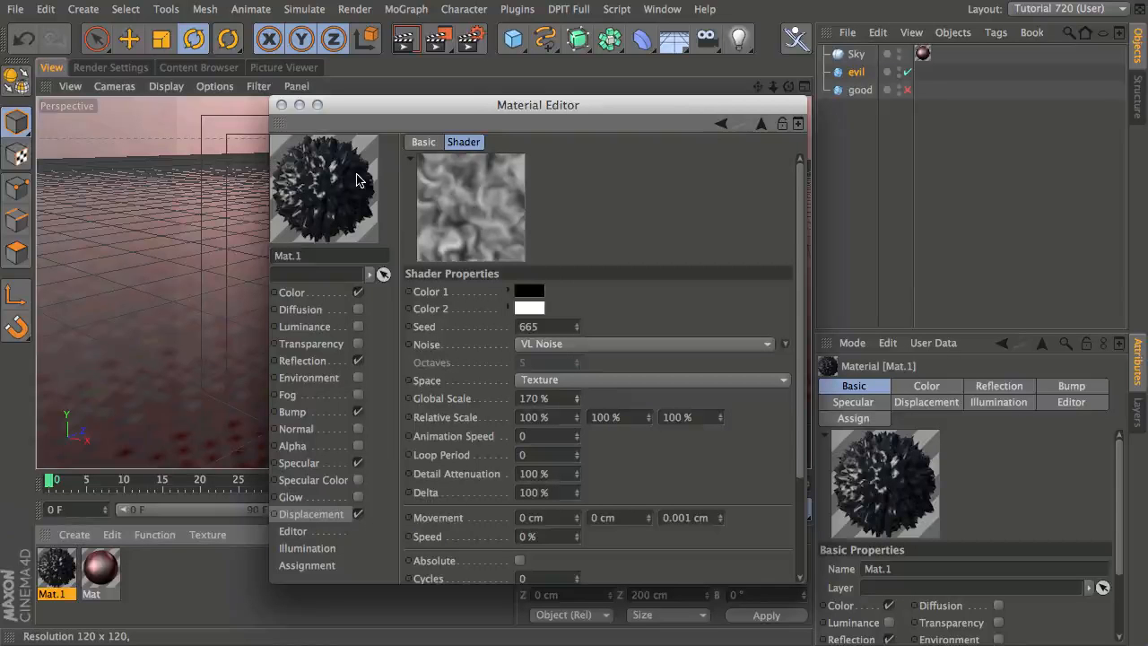
Enable Sub-Polygon Displacement with Round Geometry in the material's displacement settings
click(721, 123)
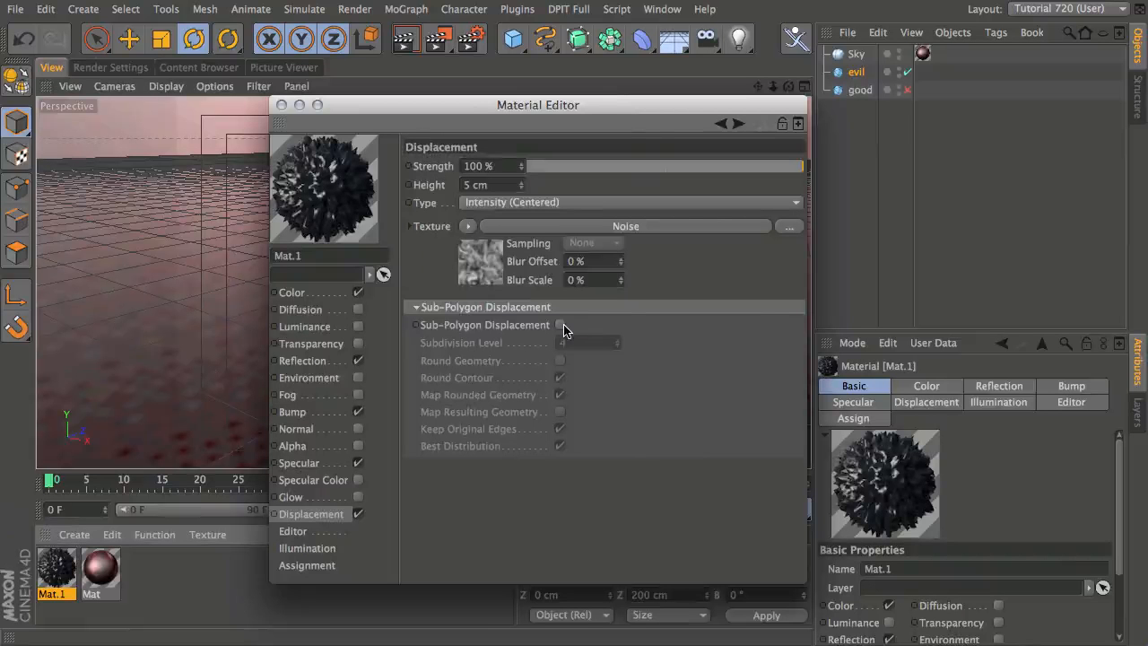
drag(600, 112, 1100, 96)
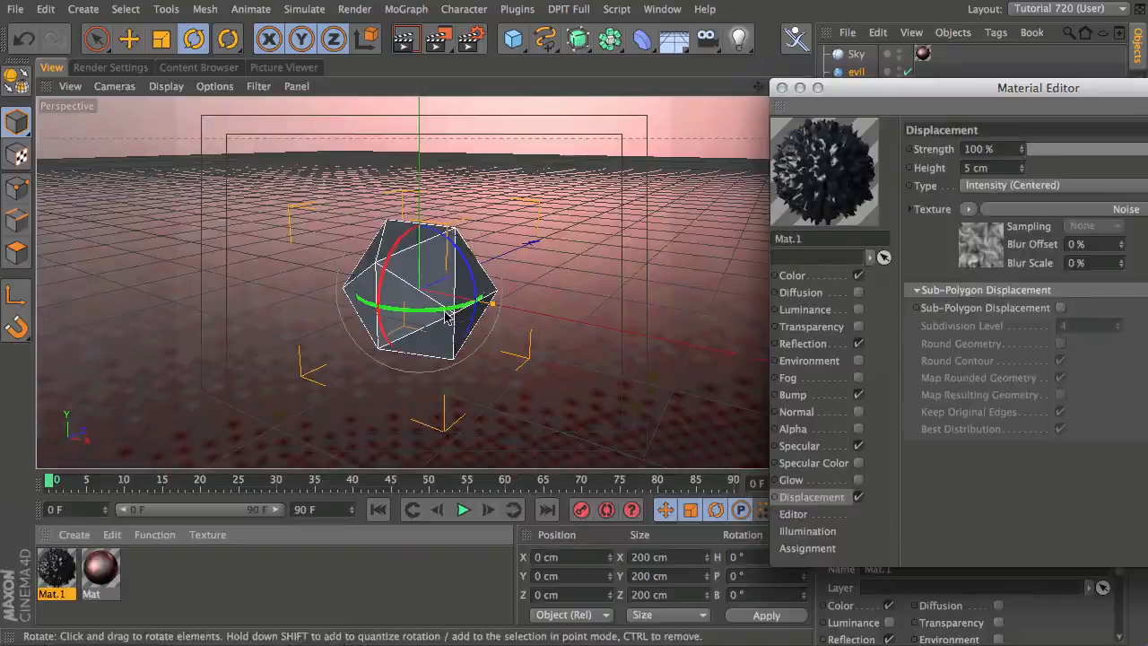
drag(1019, 96, 837, 90)
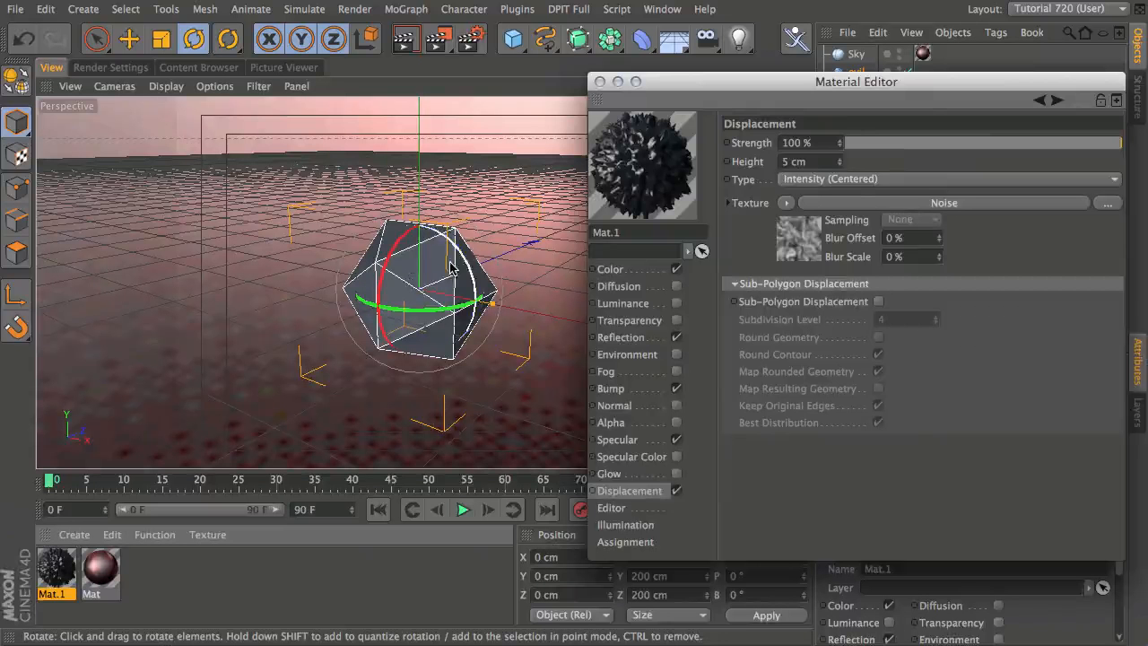
drag(722, 82, 674, 100)
click(829, 306)
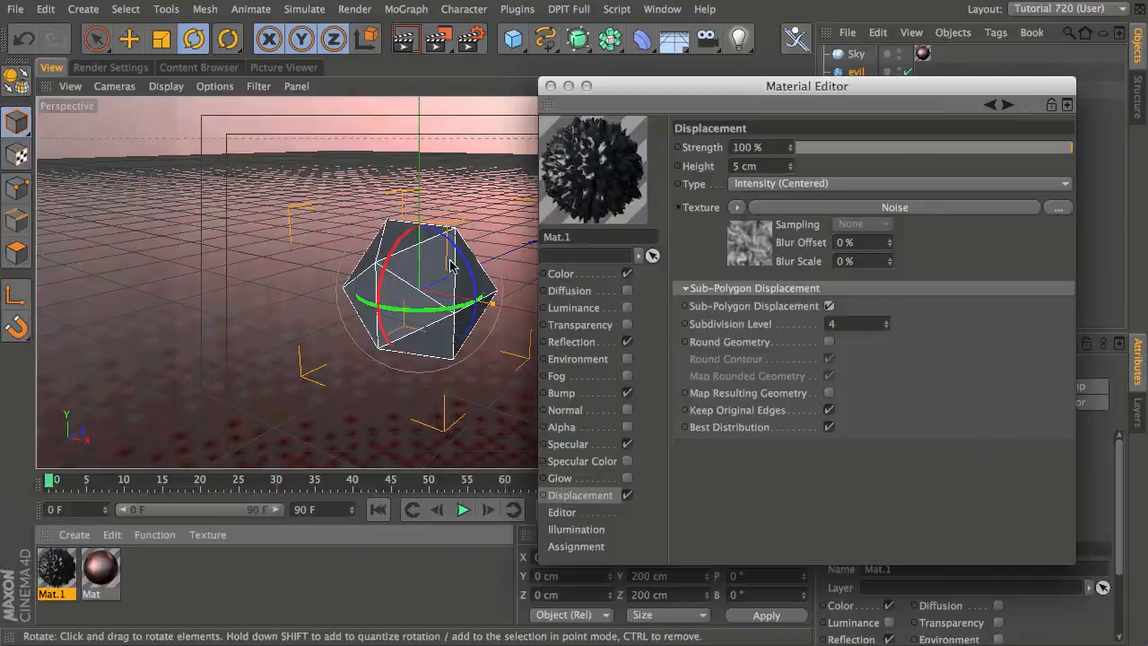
click(828, 341)
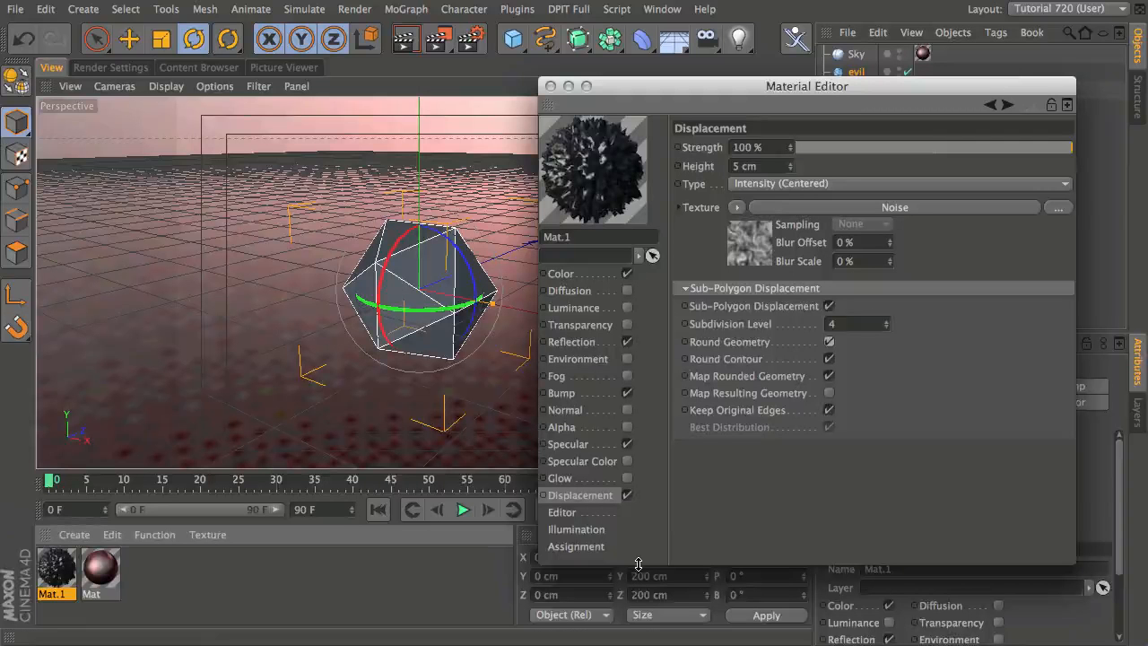
Rename the dark material evil and apply it to the evil Platonic object
drag(619, 238, 549, 242)
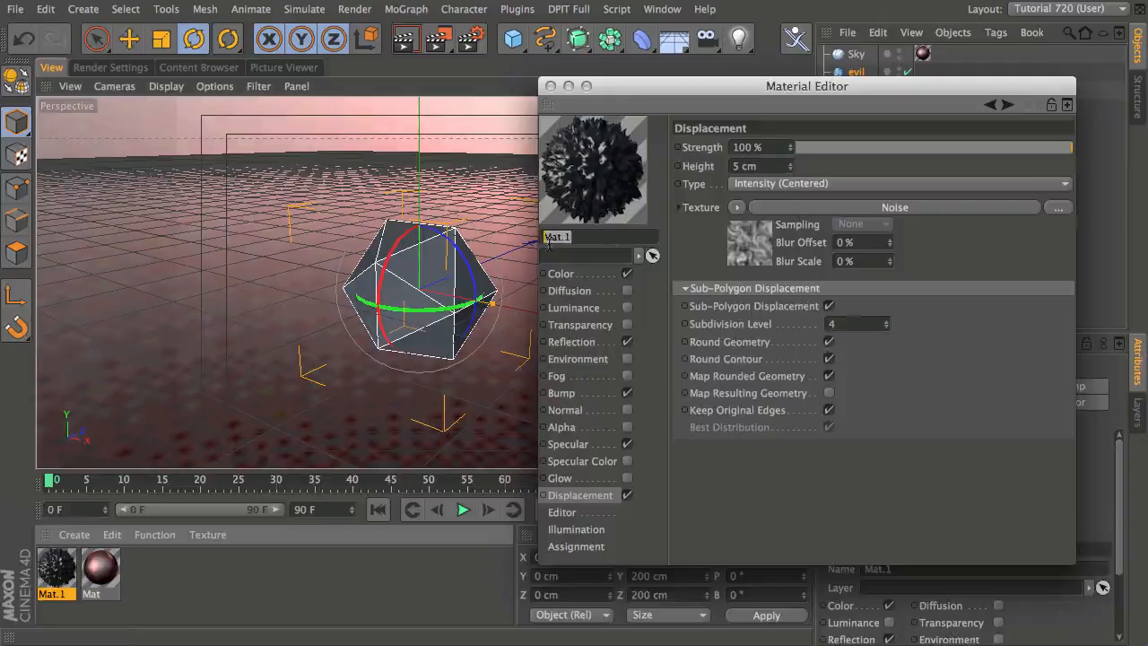
text(evil)
key(Return)
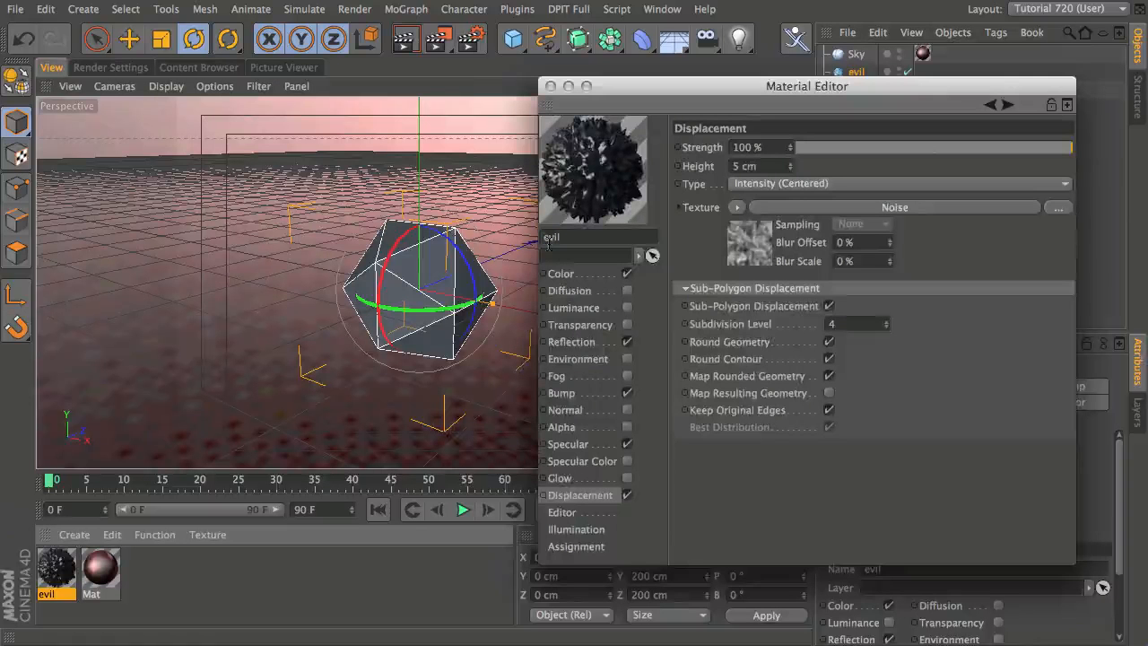
click(549, 86)
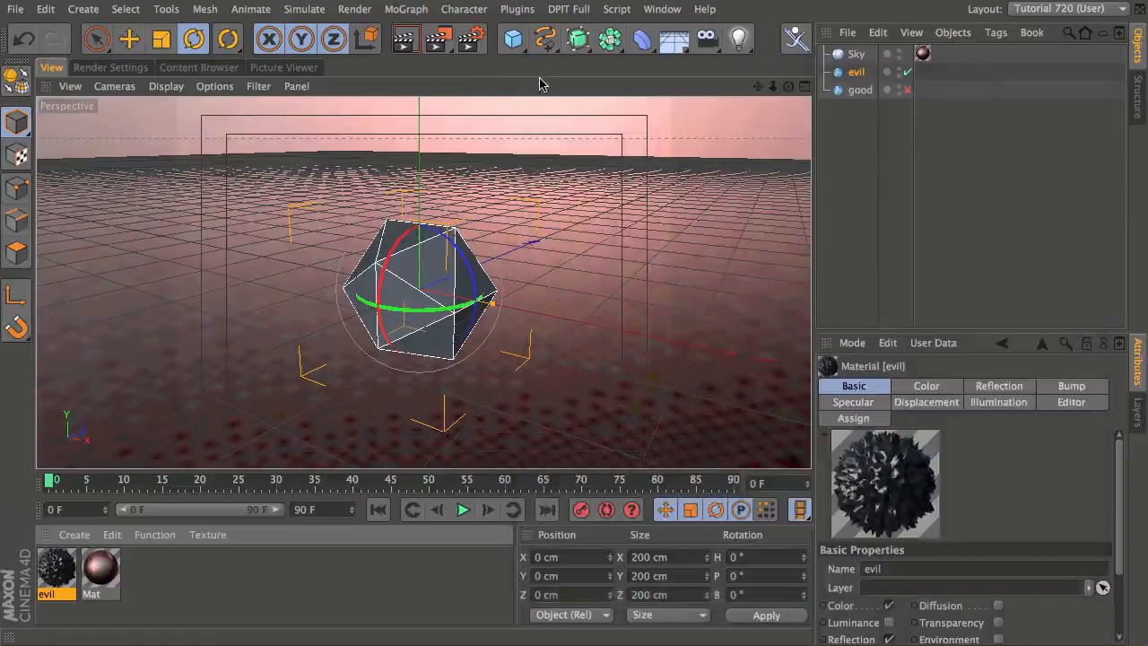
right_click(57, 578)
click(90, 643)
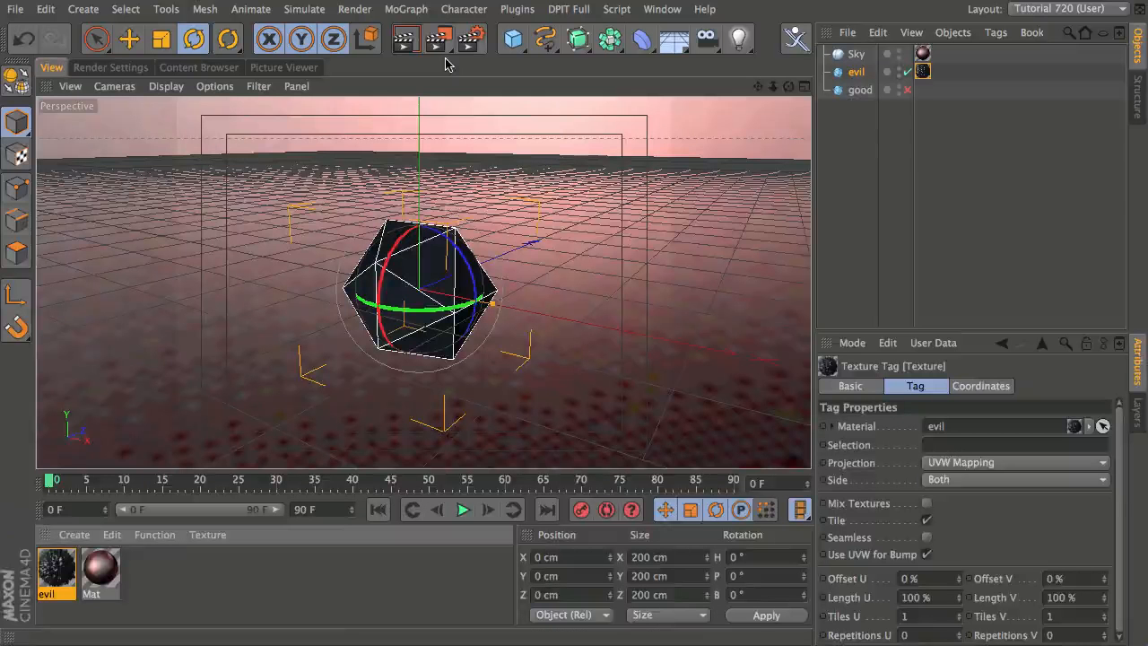
Turn on the Interactive Render Region and narrow it around the evil cell for a close preview
drag(459, 249, 418, 318)
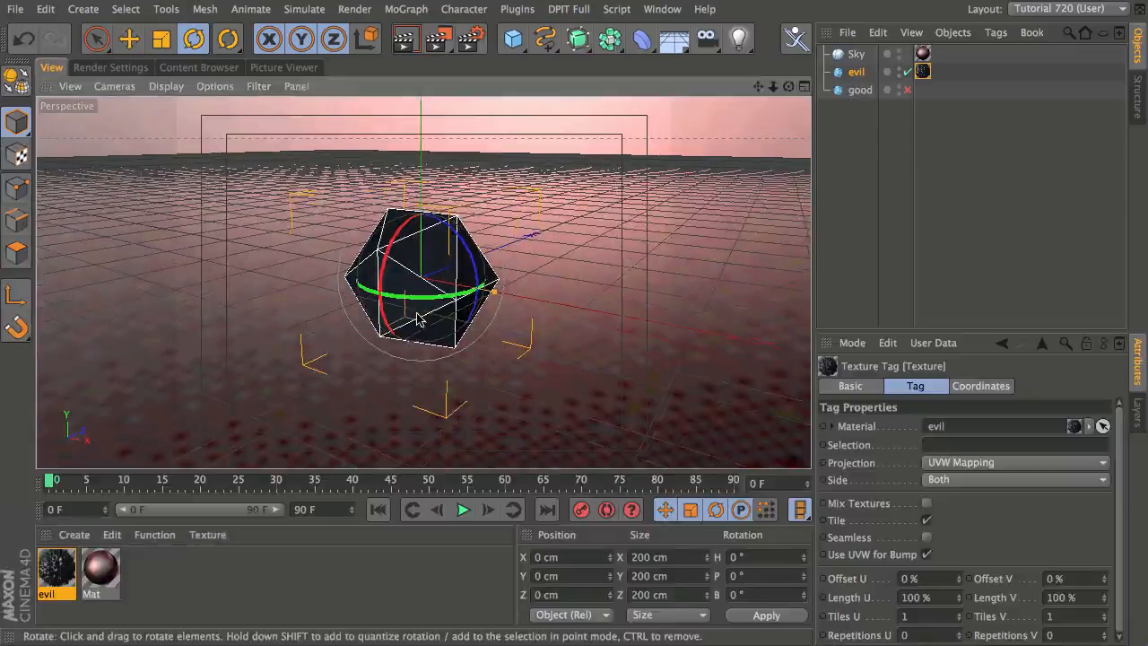
click(443, 43)
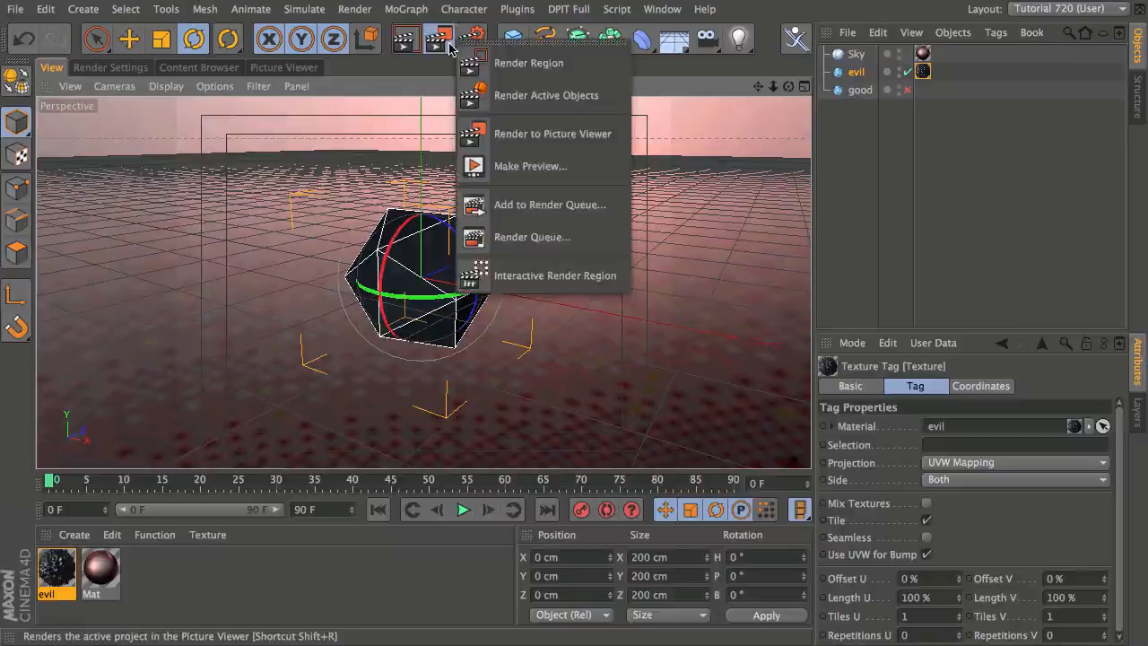
click(553, 277)
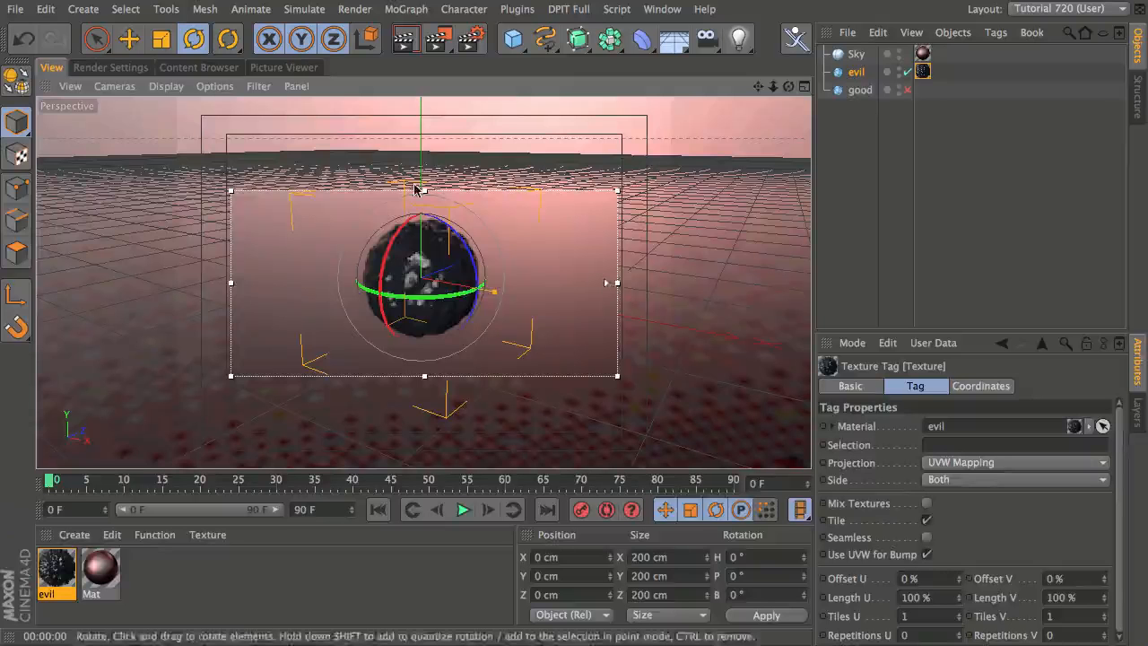
drag(230, 284, 297, 283)
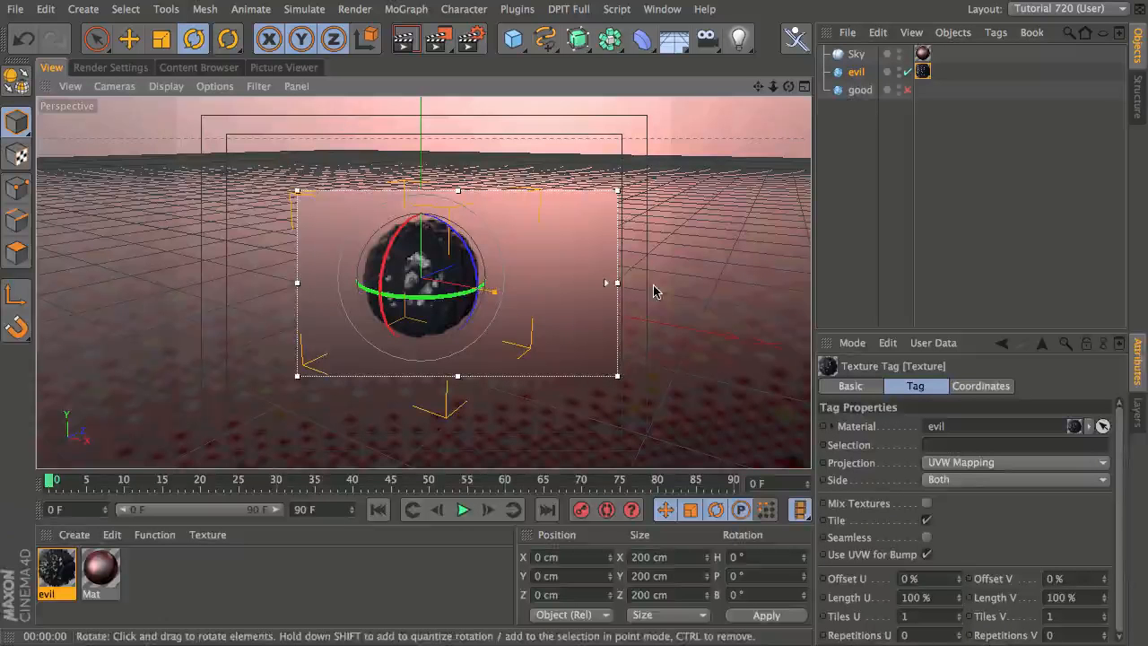
drag(559, 289, 562, 289)
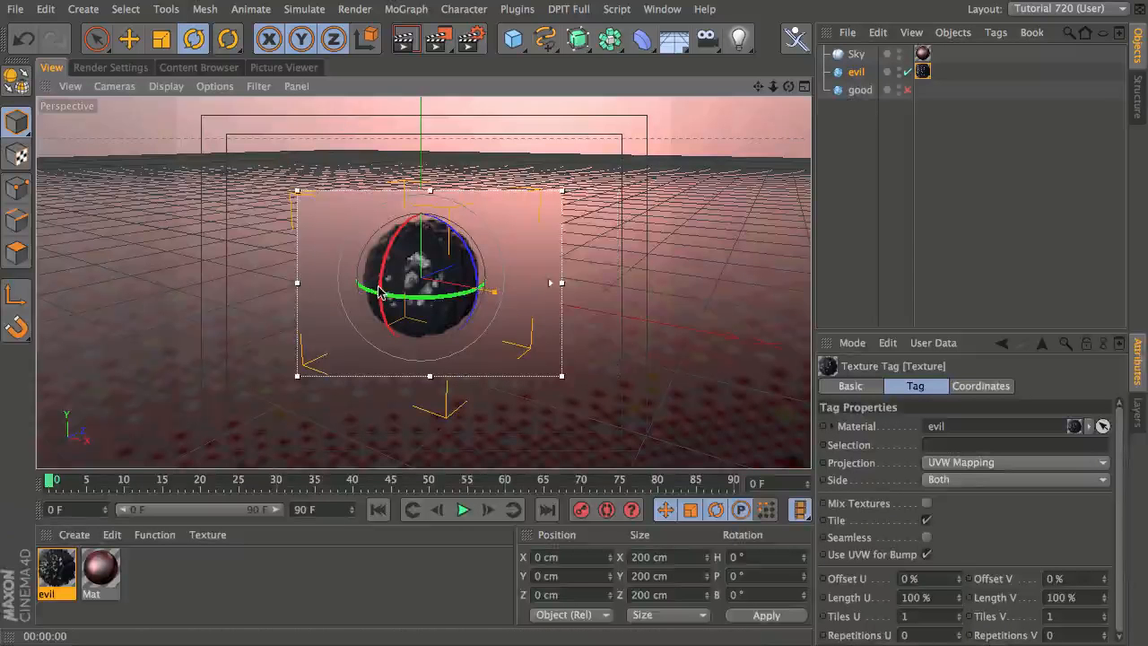
mouse_move(379, 292)
alt+mouse_down()
mouse_move(454, 258)
mouse_move(408, 264)
mouse_move(428, 254)
mouse_move(499, 249)
alt+mouse_up()
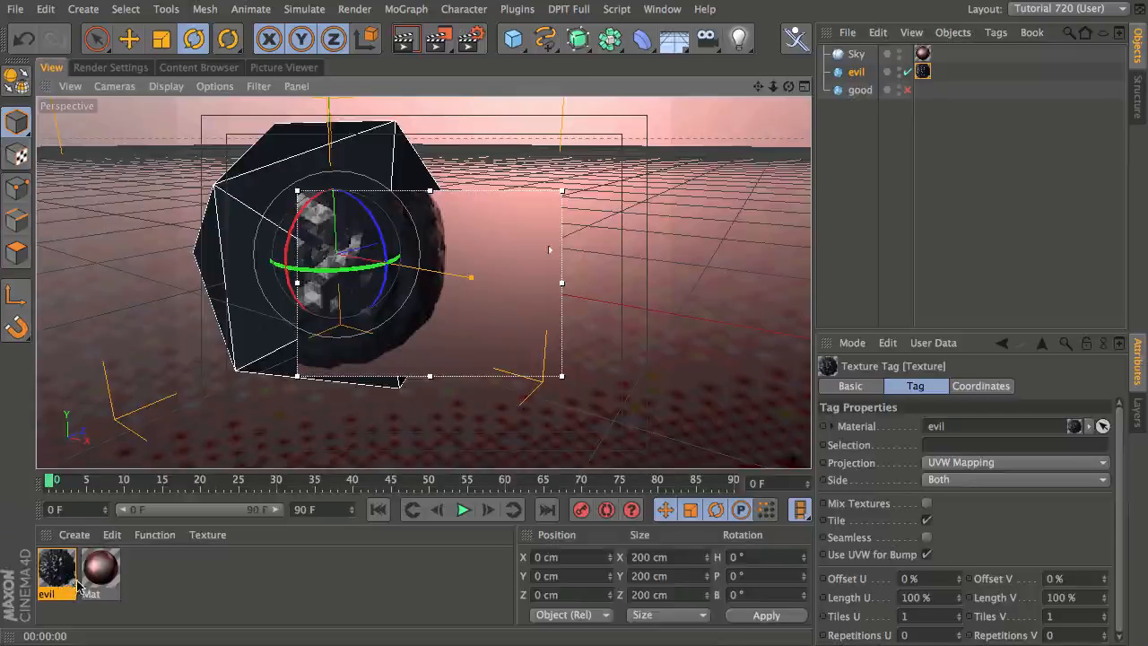
Try up to 4 segments on the evil Platonic object and settle on 2 segments
click(856, 72)
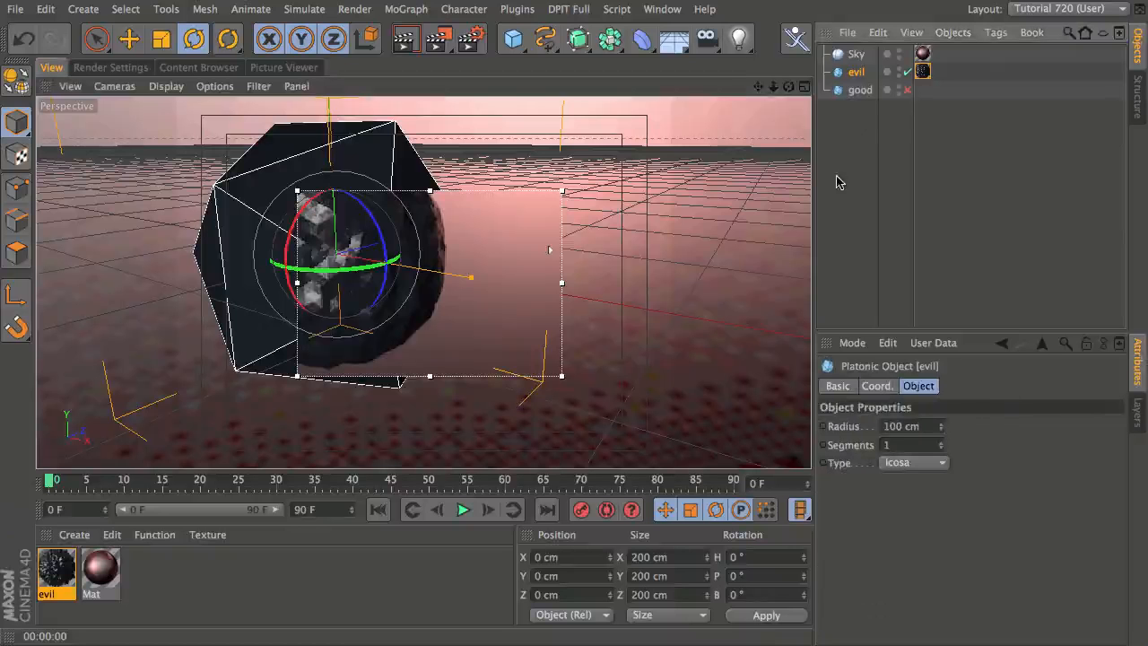
click(940, 441)
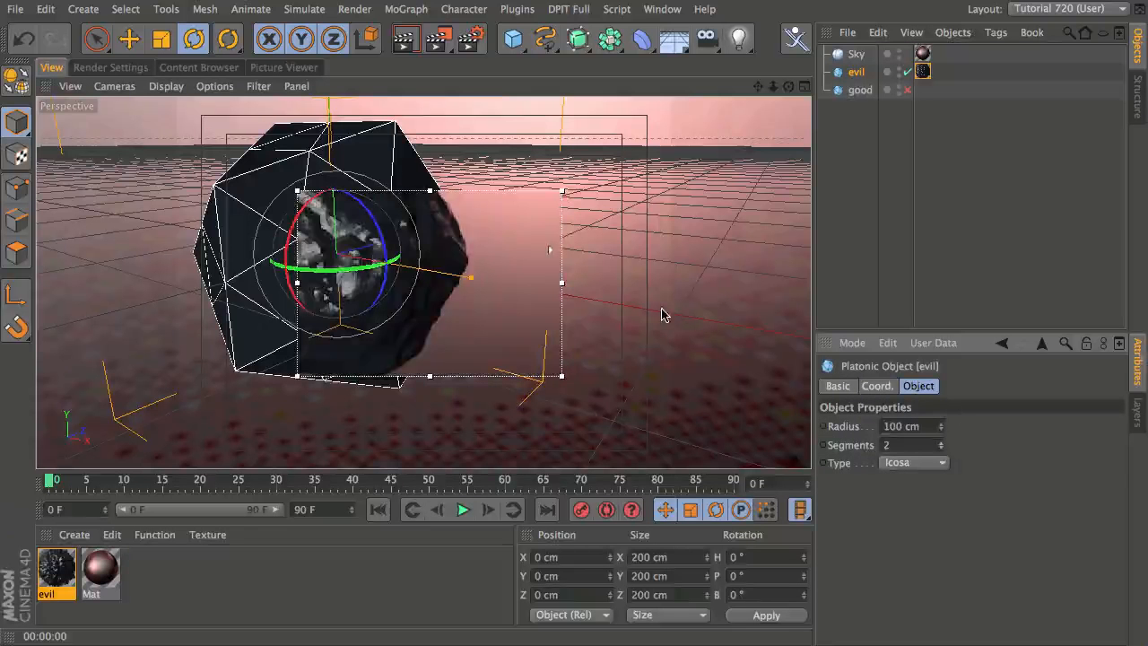
click(940, 442)
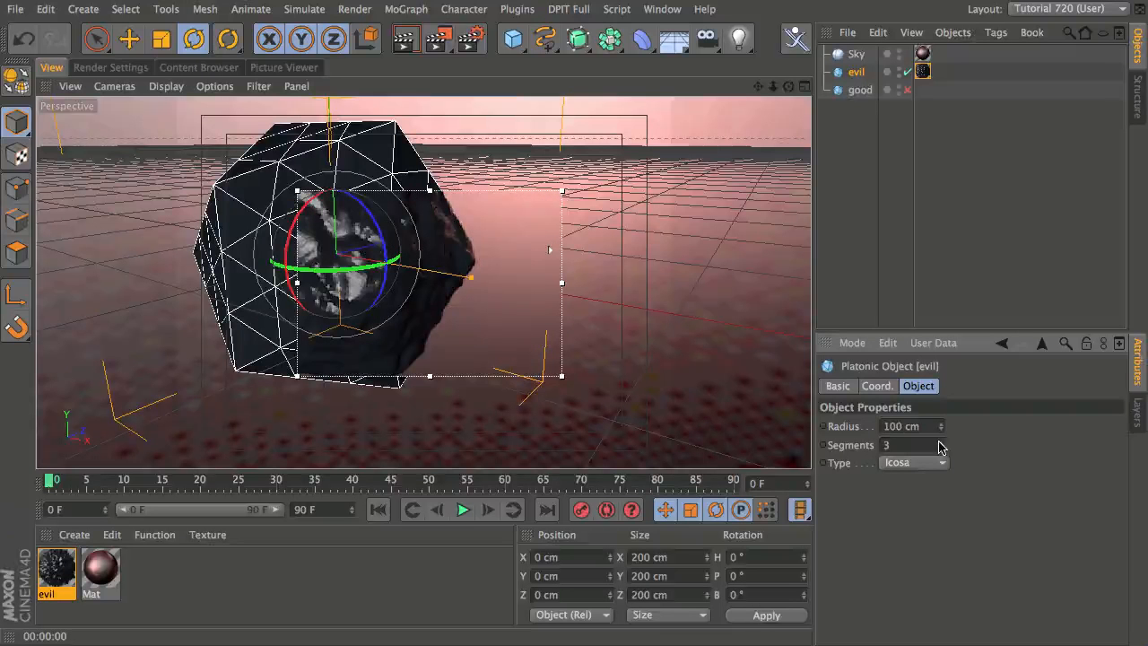
click(939, 441)
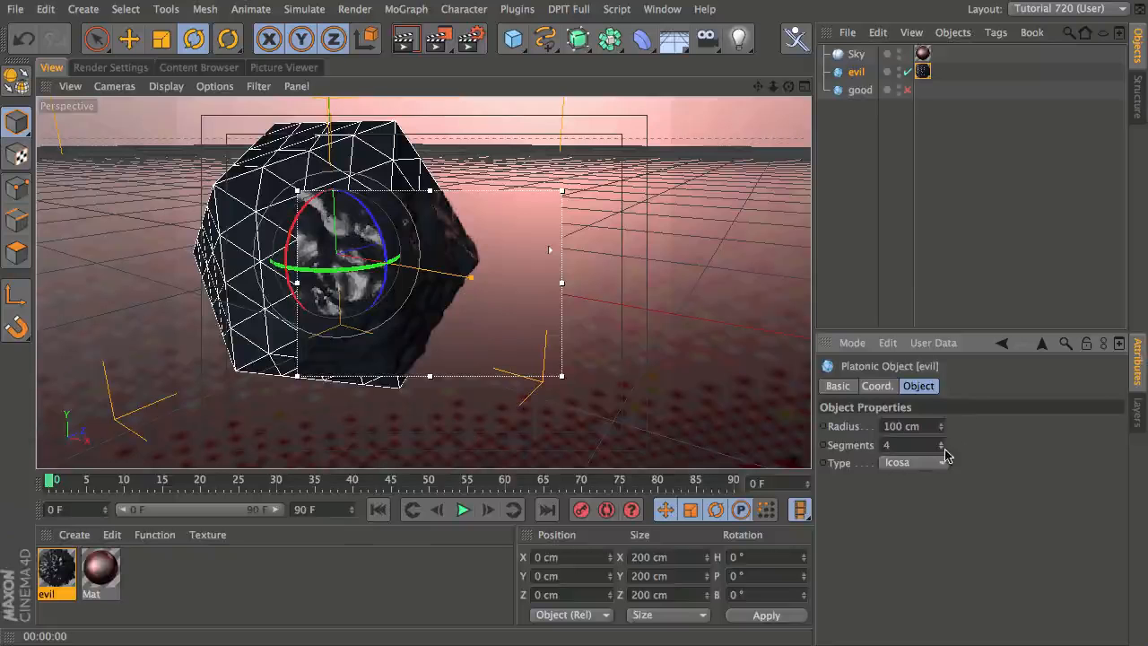
click(940, 448)
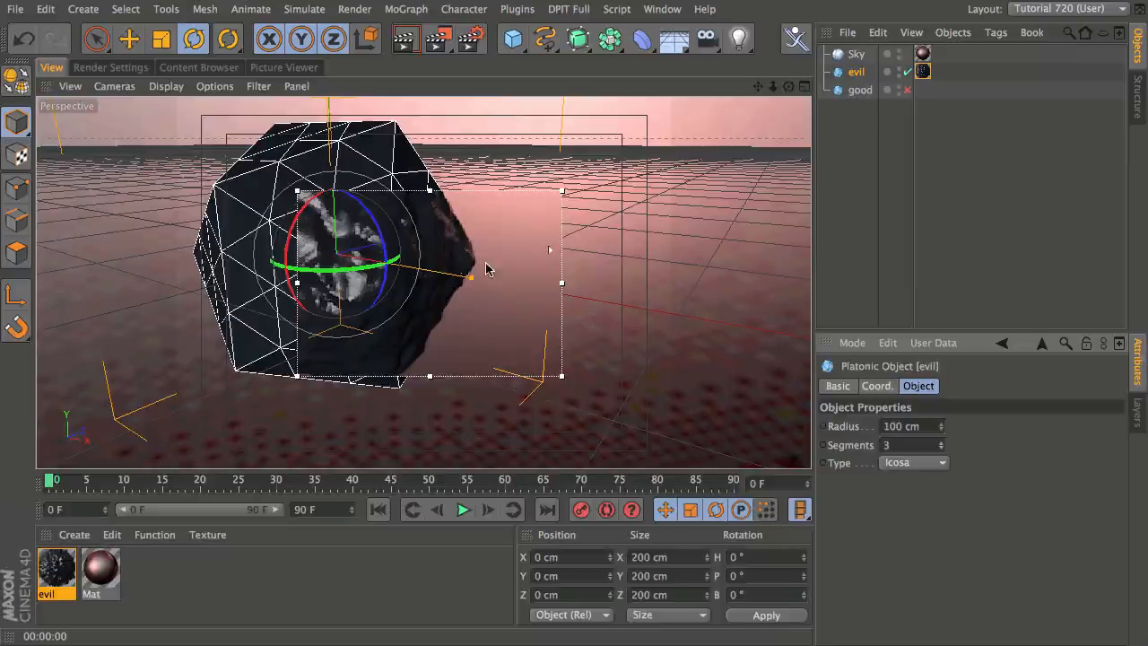
mouse_move(485, 269)
alt+mouse_down()
mouse_move(471, 318)
mouse_move(478, 266)
alt+mouse_up()
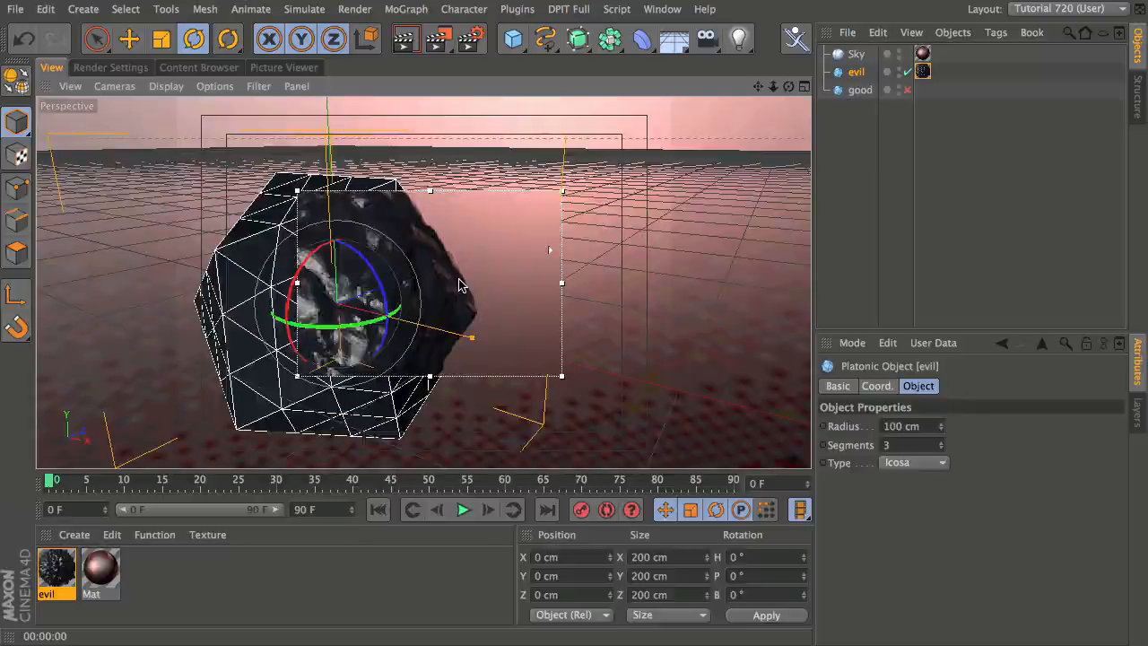
alt+drag(459, 284, 401, 277)
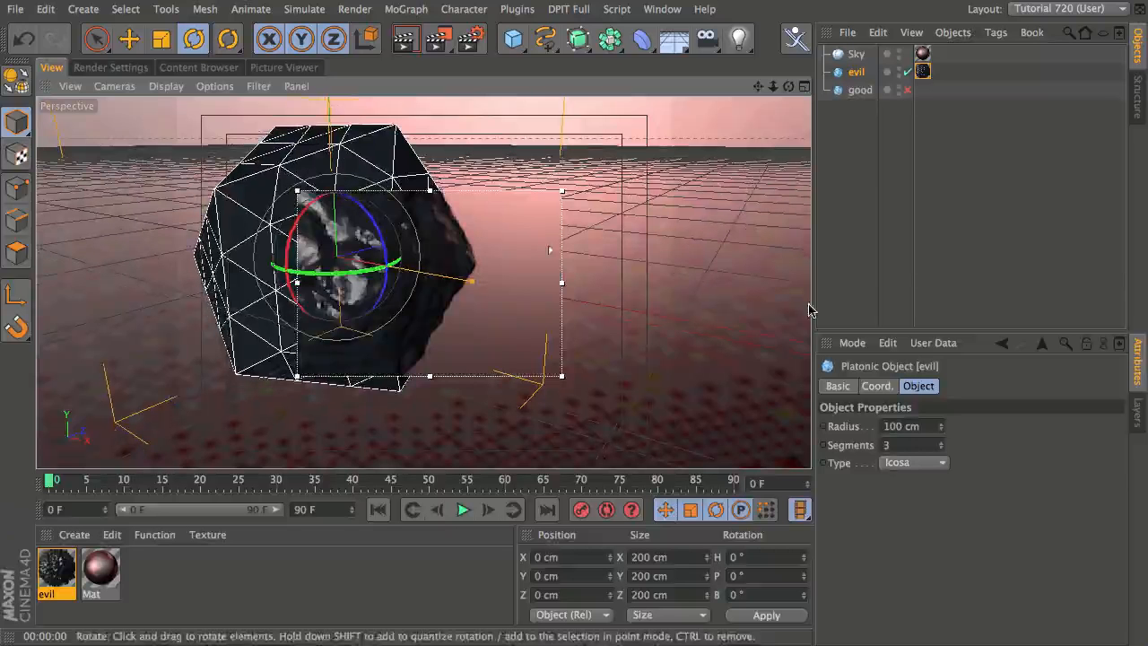
click(940, 449)
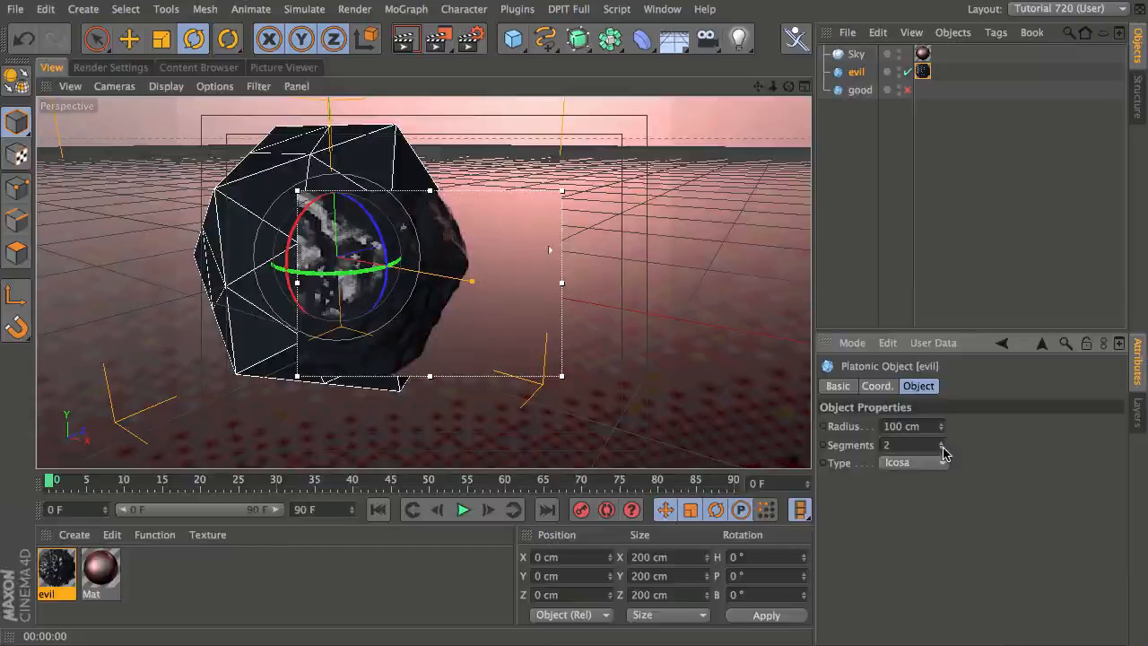
Raise the Subdivision Level of the evil material's Sub-Polygon Displacement to 5
double_click(58, 569)
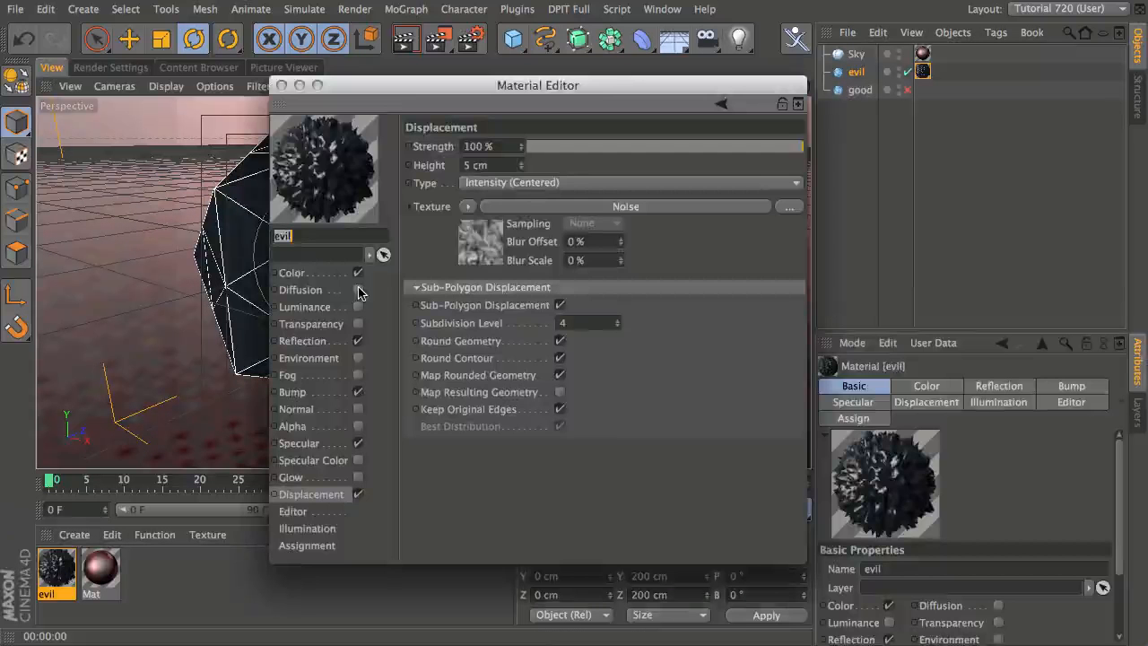
click(618, 319)
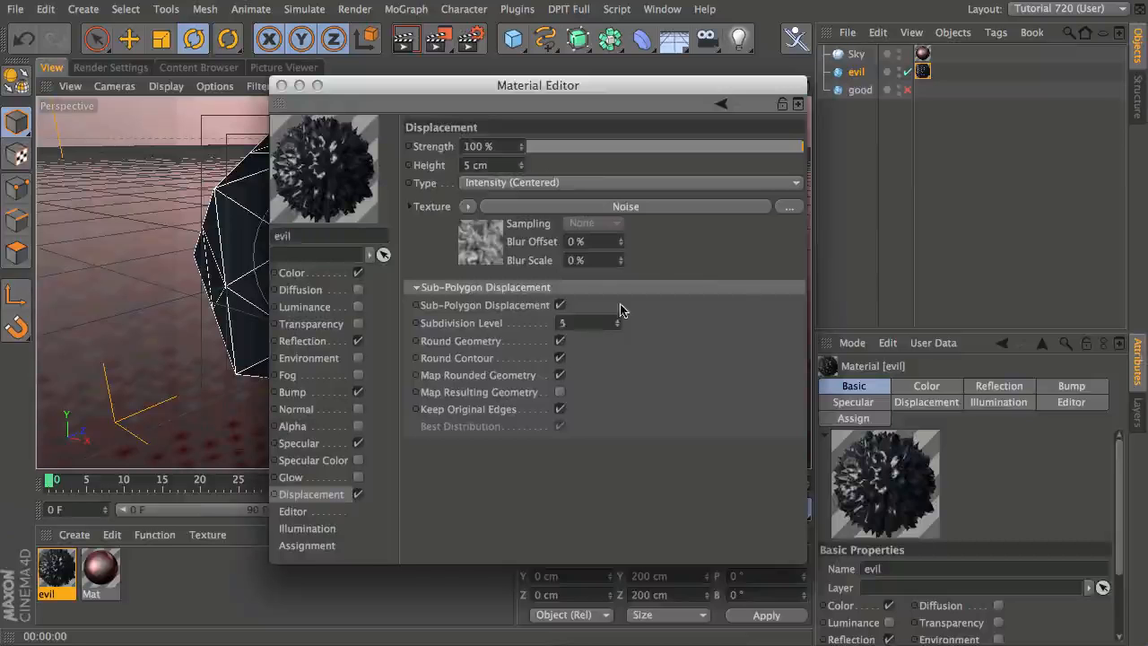
drag(408, 93, 972, 213)
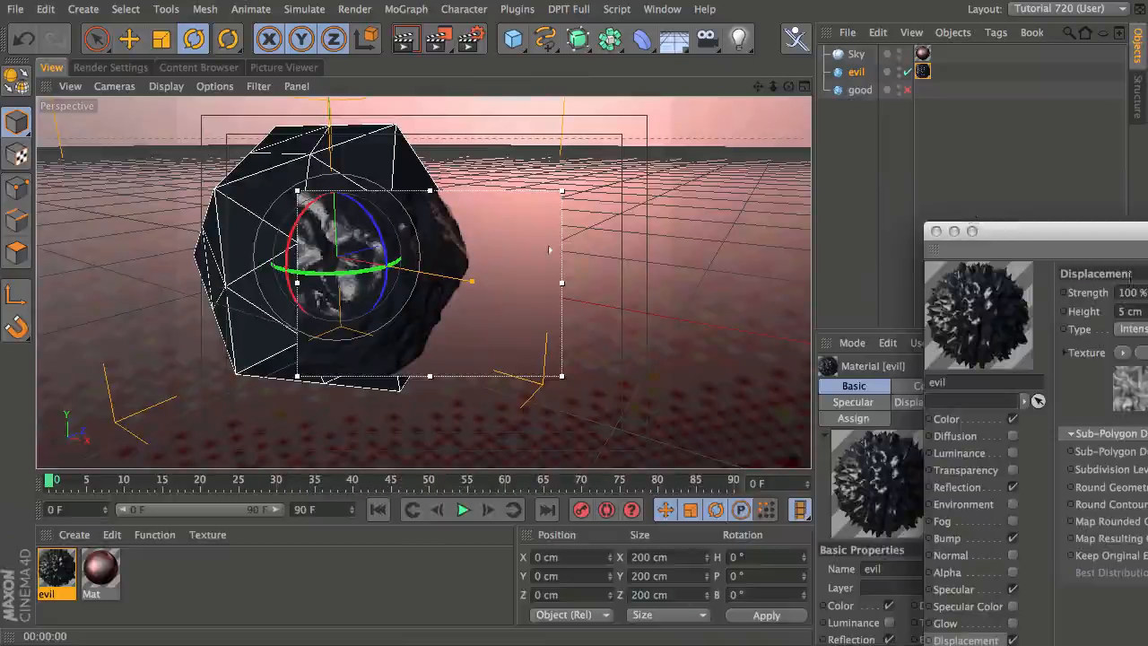
drag(1132, 230, 617, 189)
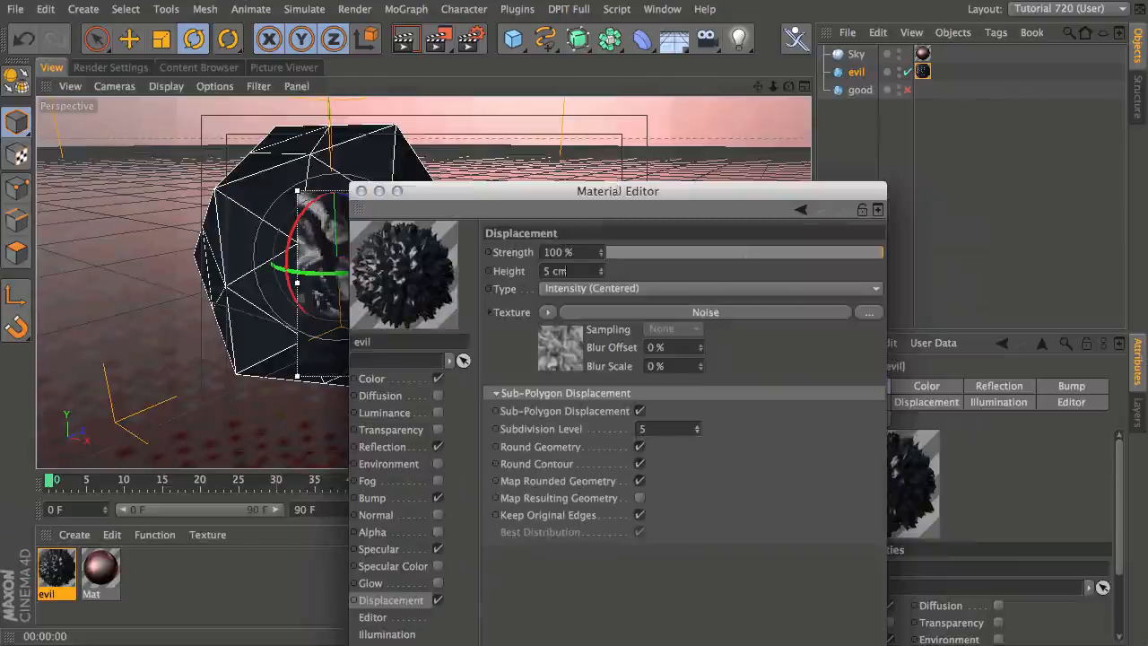
Try a displacement height of 10 cm on the evil material and inspect the rendered surface
click(566, 271)
text(10)
key(Return)
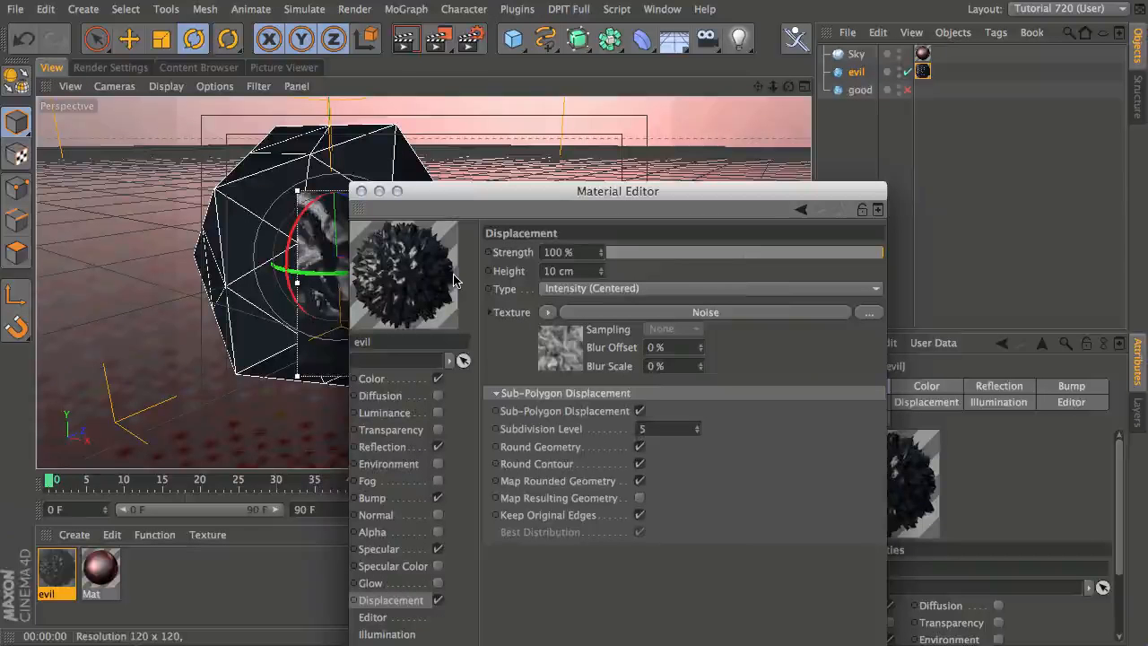
drag(553, 199, 805, 122)
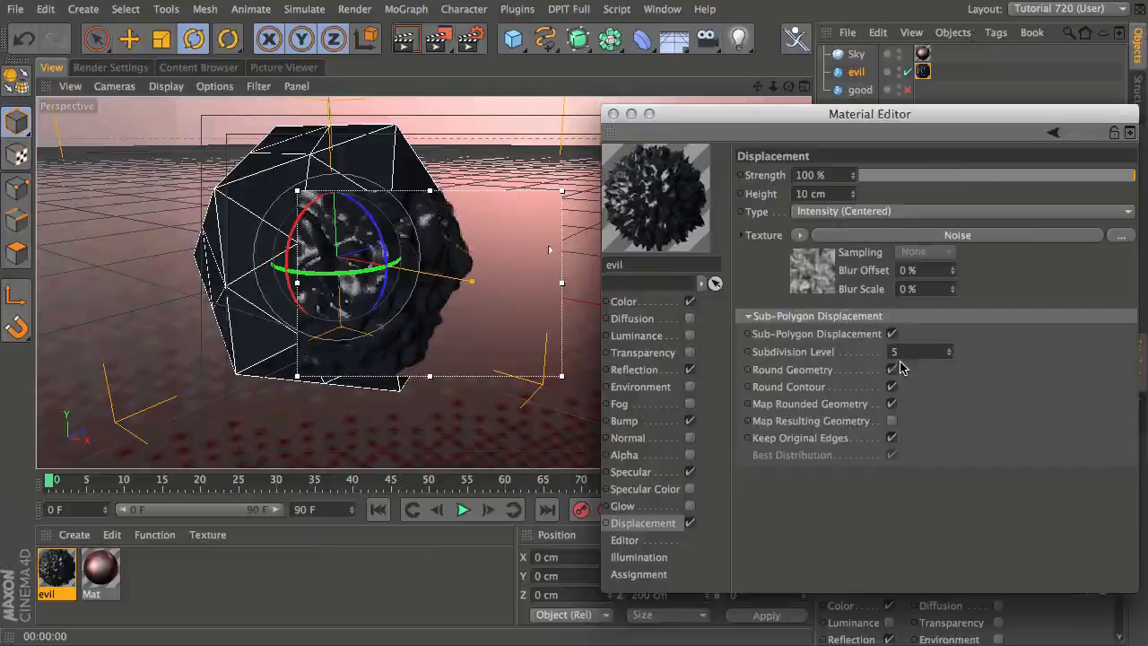
drag(858, 119, 0, 125)
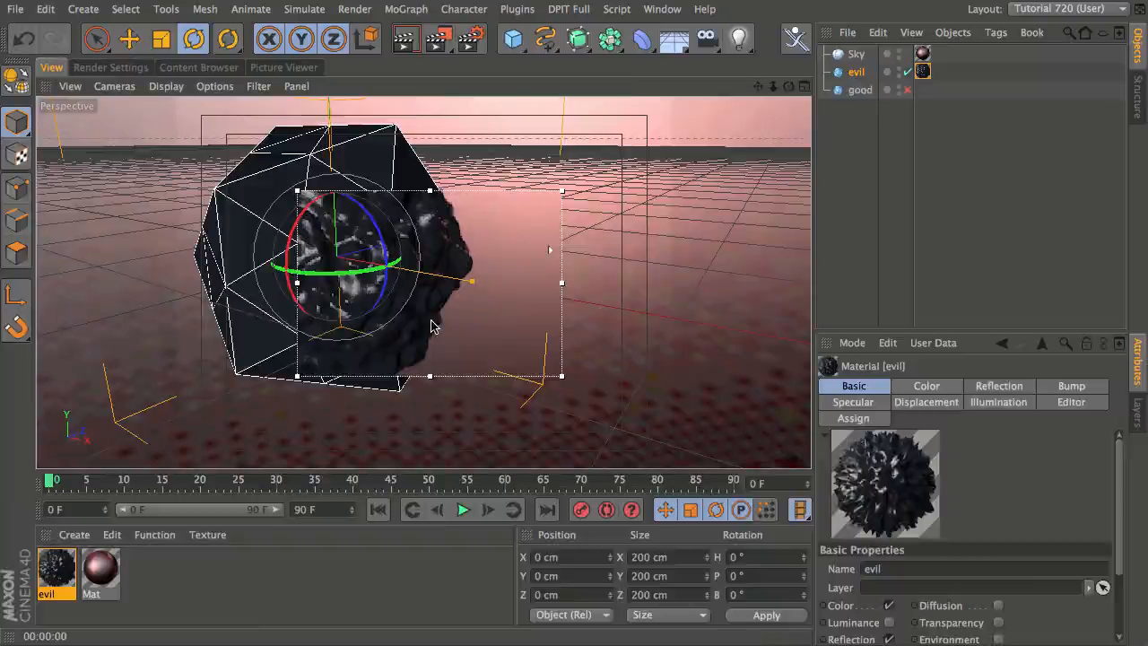
Turn off the Interactive Render Region and reframe the view so the whole evil cell sits near its centre
drag(438, 40, 511, 275)
scroll(467, 232, down, 3)
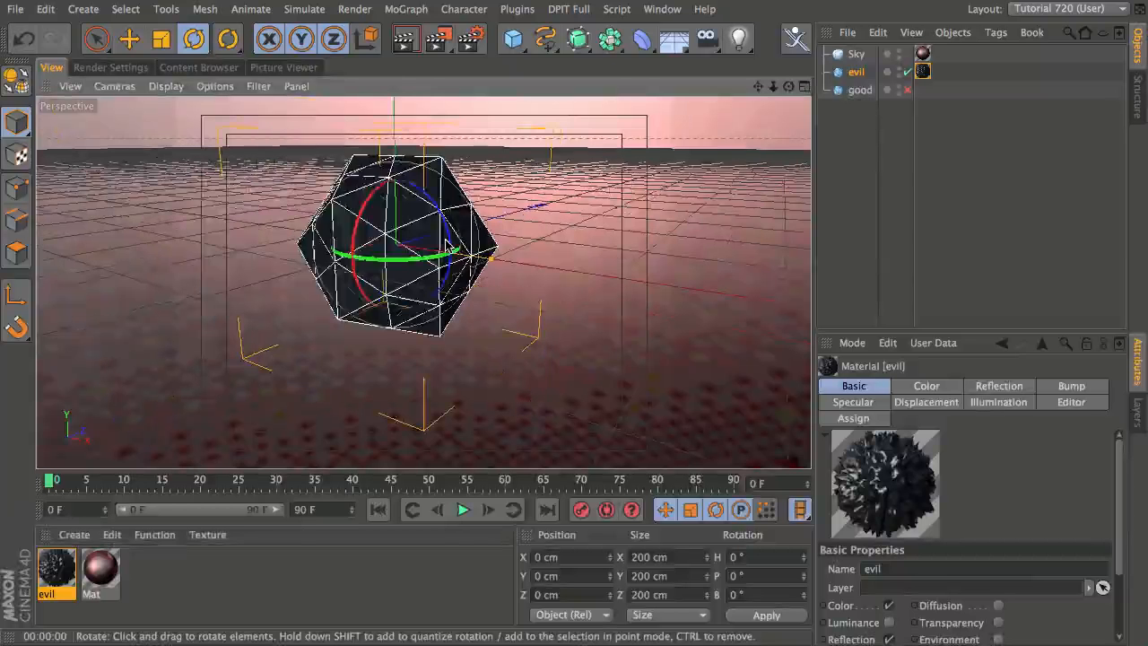
alt+middle_drag(445, 242, 514, 253)
scroll(464, 283, down, 2)
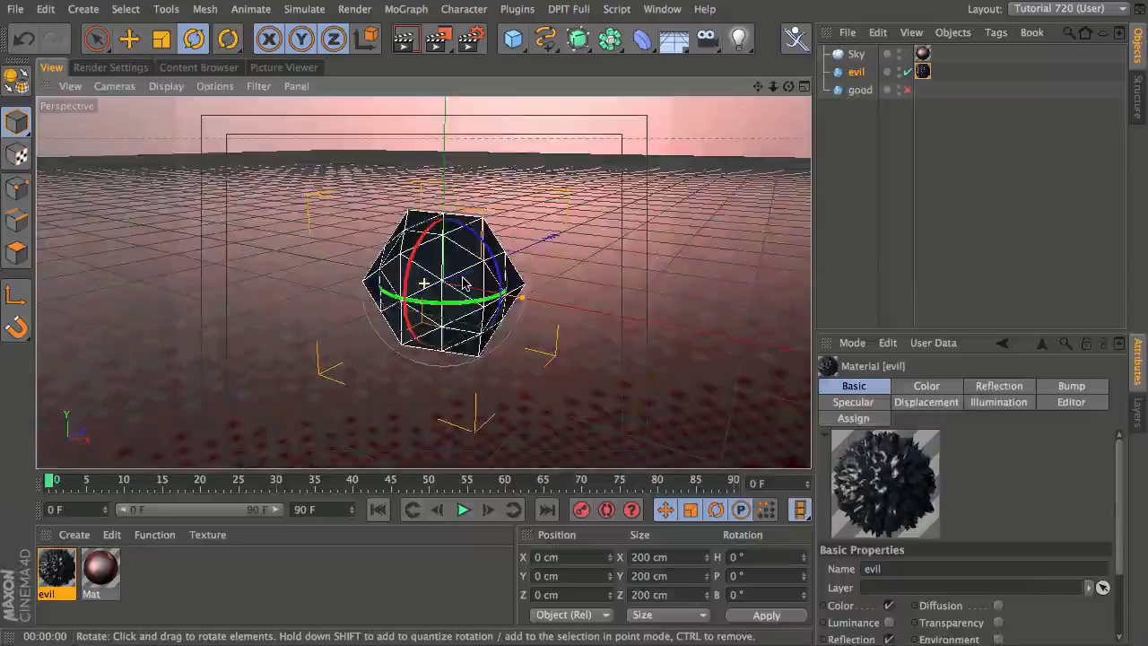
scroll(464, 283, down, 2)
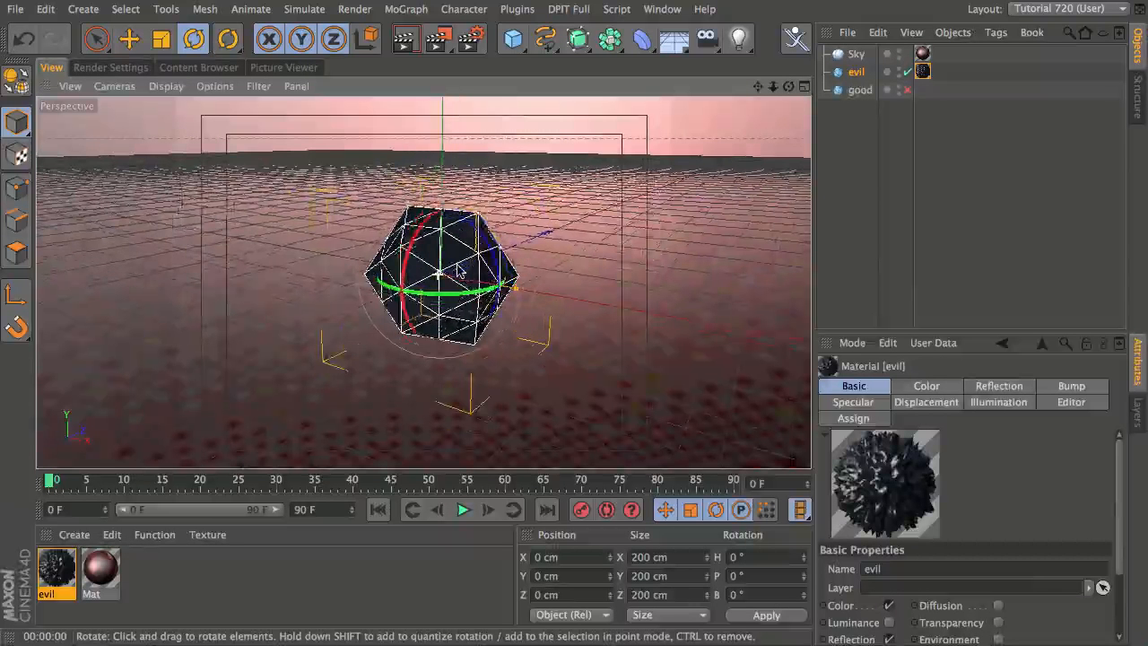
scroll(374, 325, up, 3)
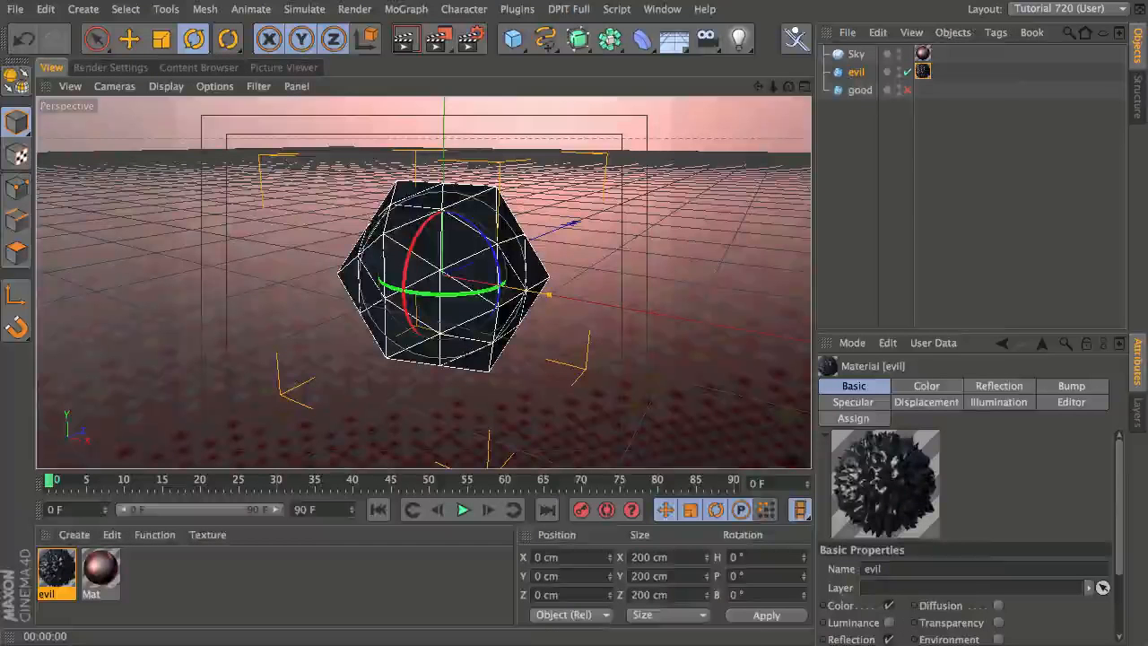
Switch to the reference movie, scrub near its start to examine the spiky cell, and return to Cinema 4D
key(super+Tab)
drag(316, 530, 293, 530)
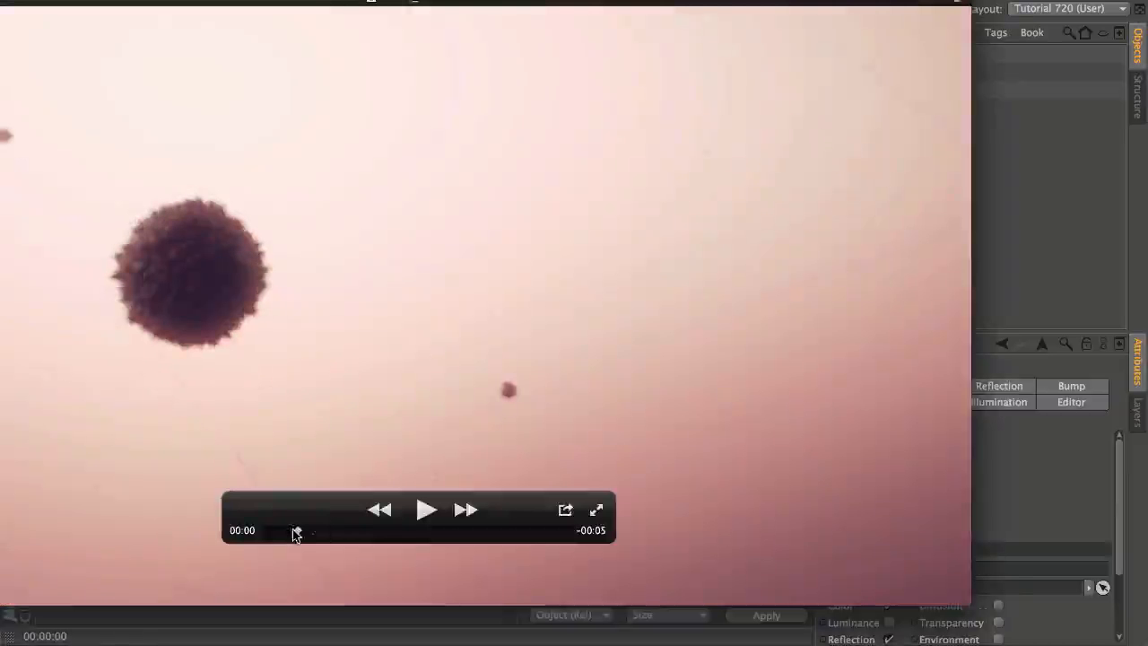
drag(357, 365, 0, 479)
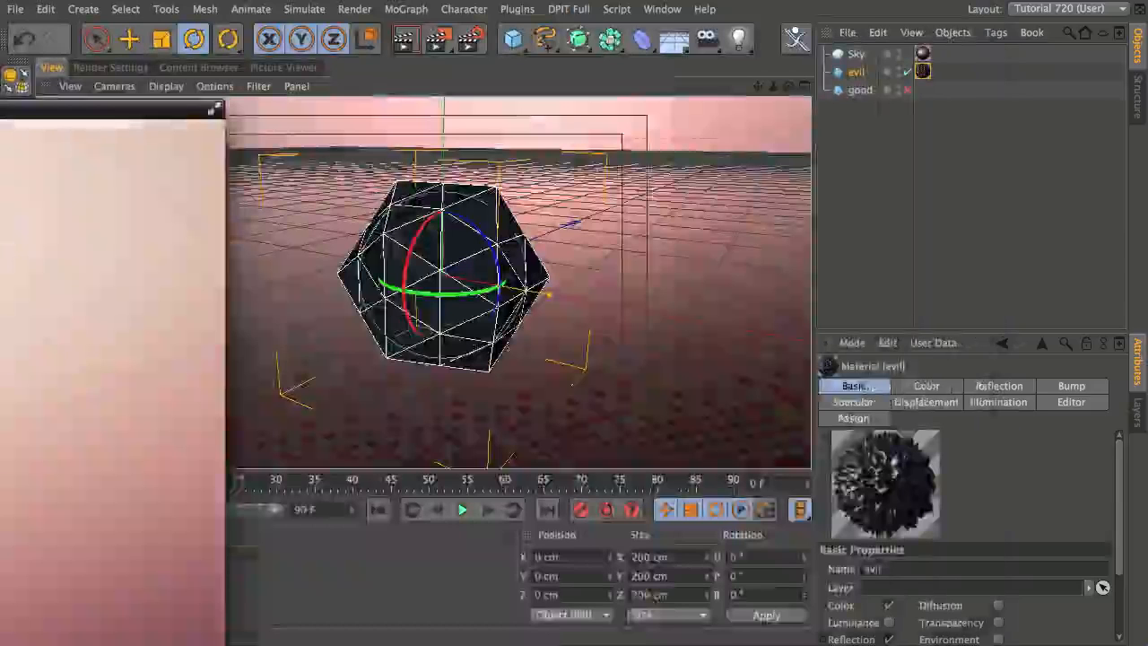
key(super+Tab)
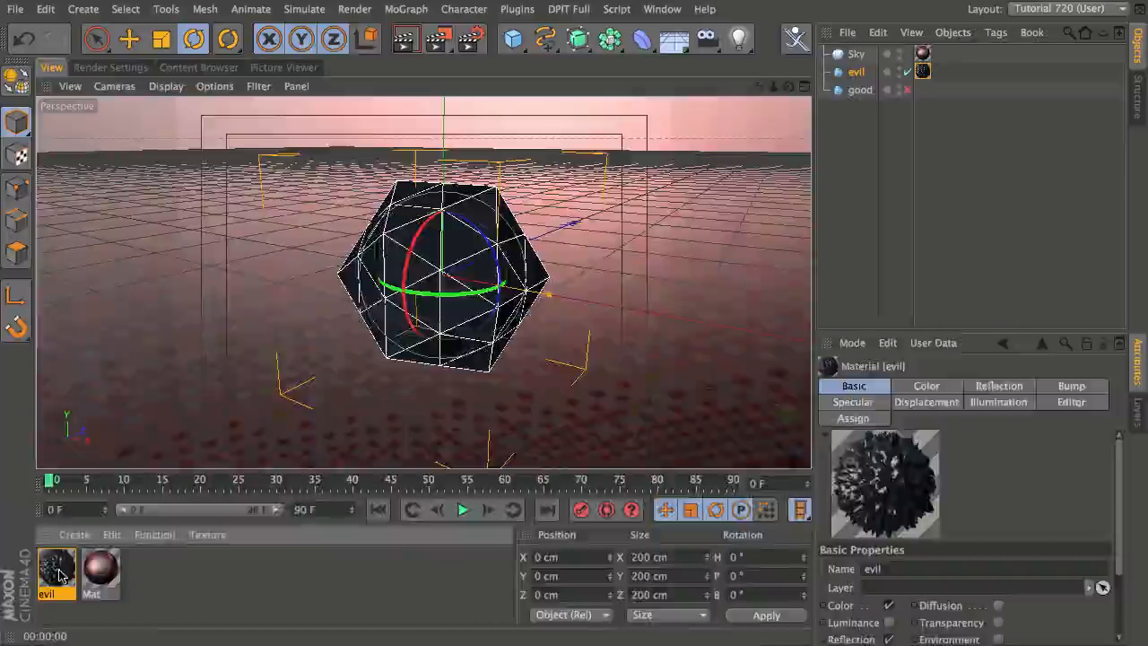
Reopen the evil material and set its displacement height to 0 cm
double_click(57, 571)
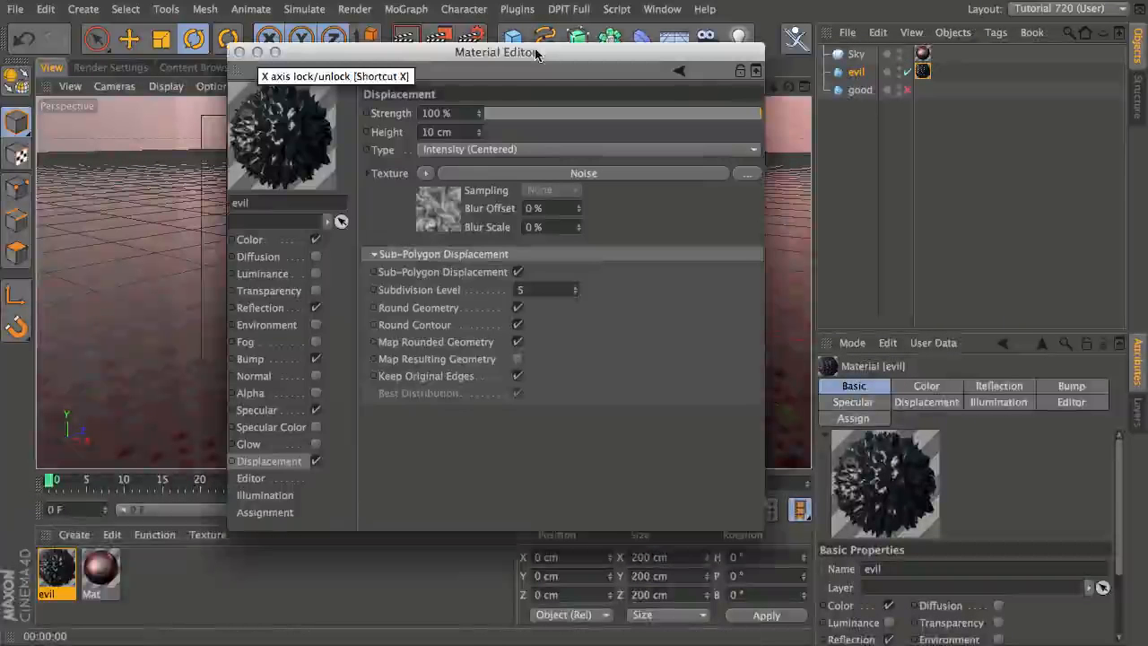
drag(535, 54, 551, 67)
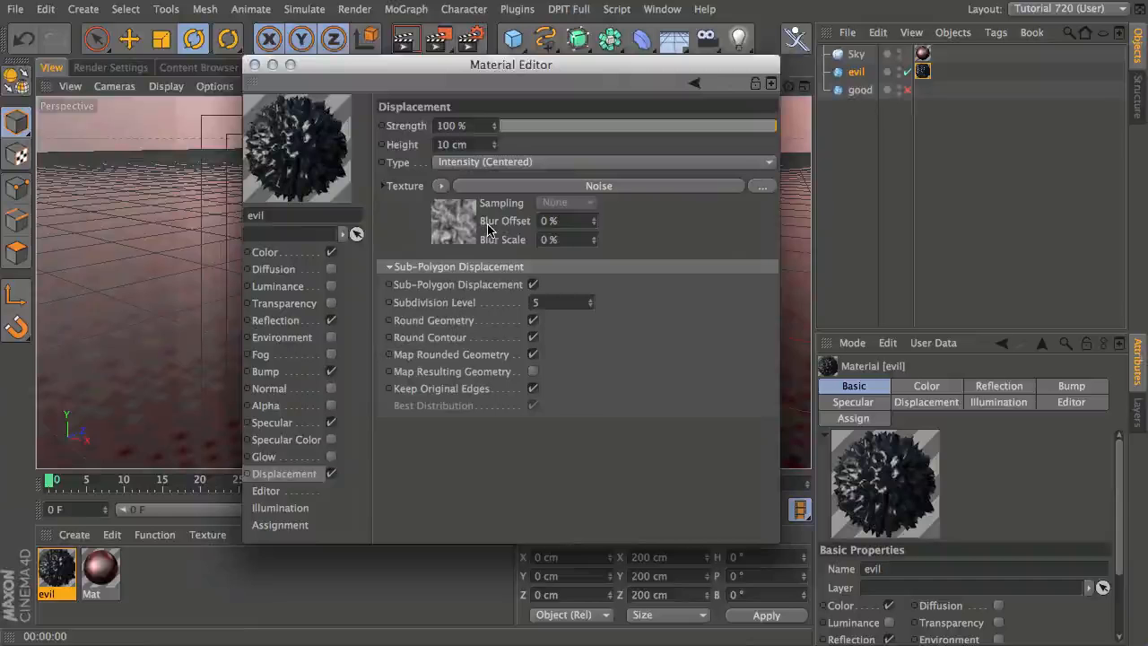
click(416, 147)
text(0)
key(Return)
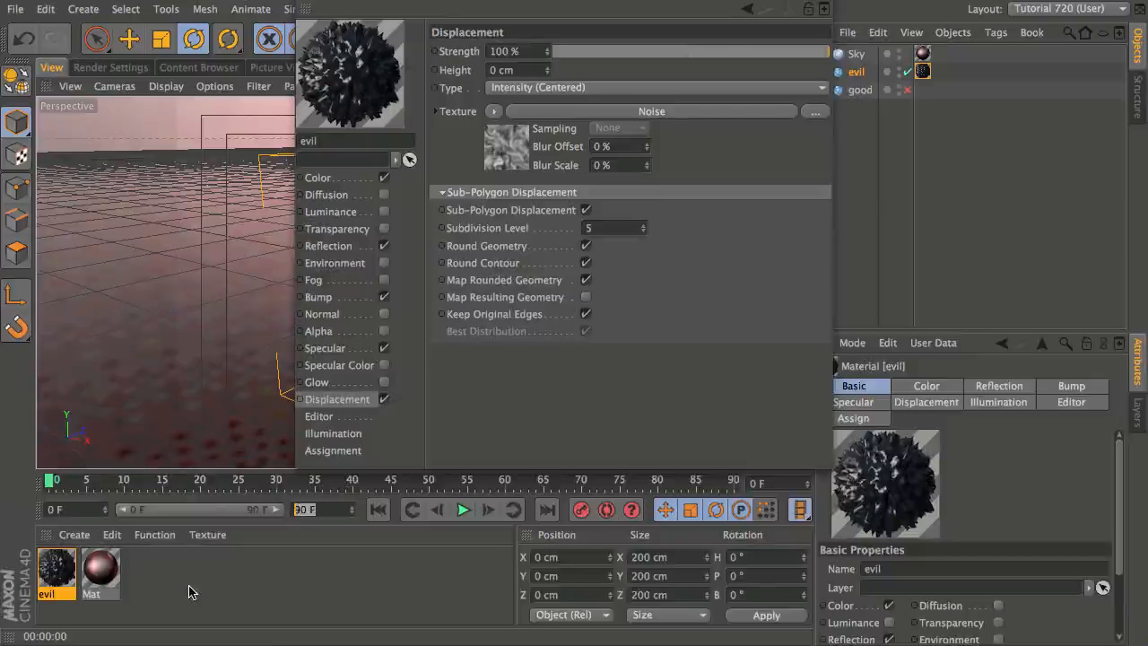
Set the animation length to 125 frames and extend the preview range to the full length
text(125)
key(Return)
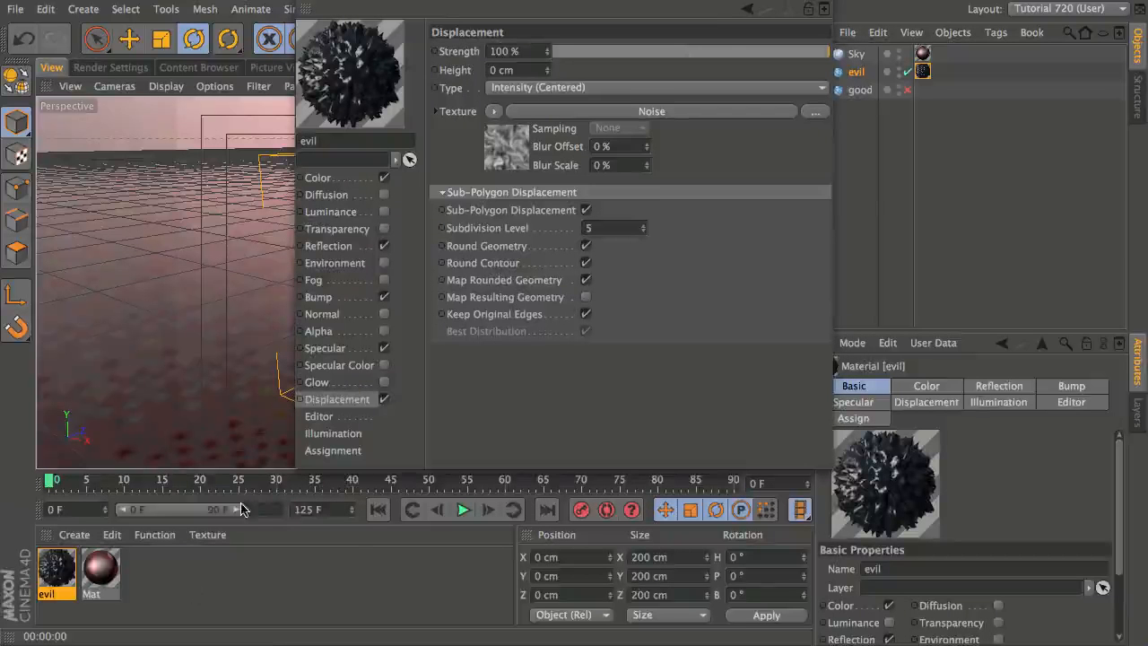
drag(240, 509, 330, 571)
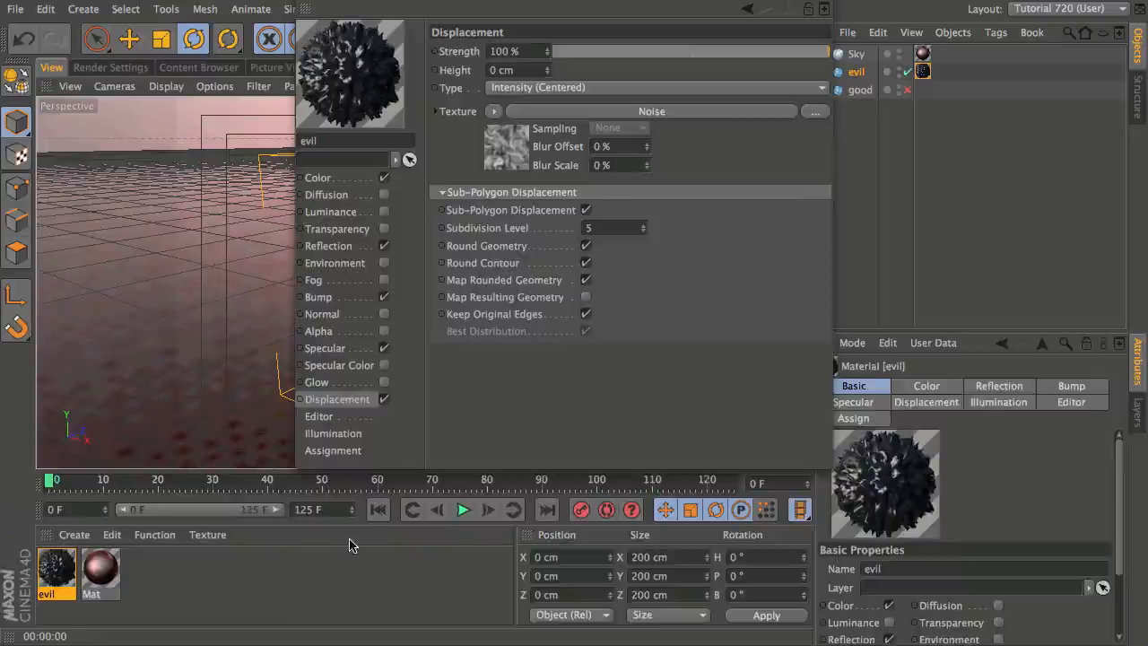
Set the project frame rate to 25 FPS in the project settings
key(ctrl+d)
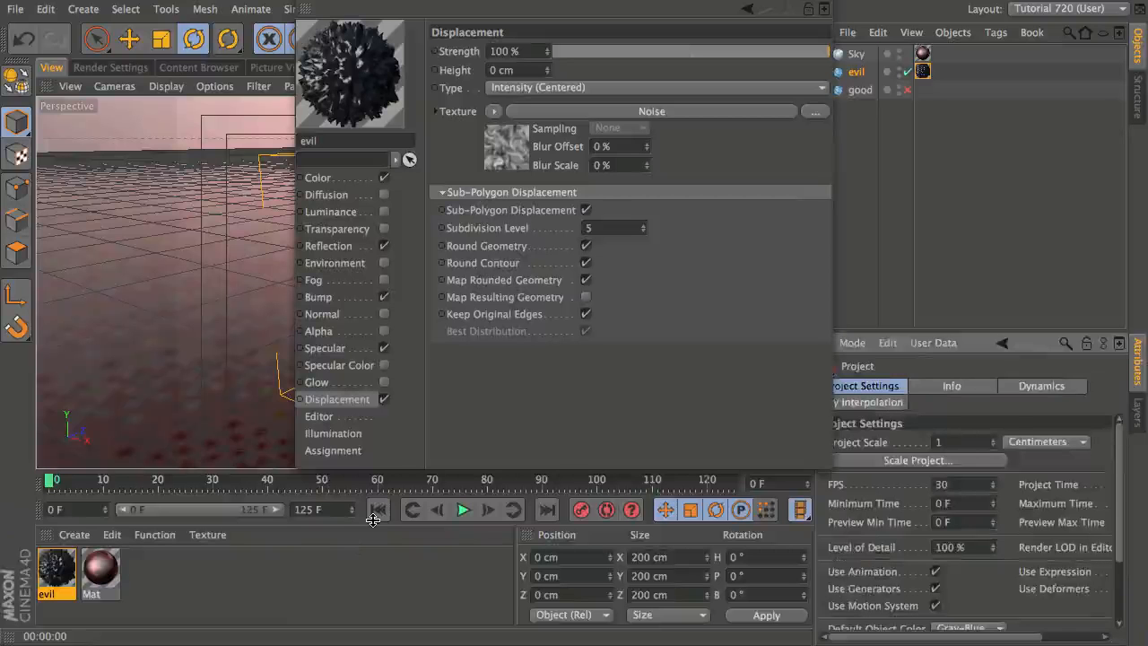
double_click(942, 484)
text(25)
key(Return)
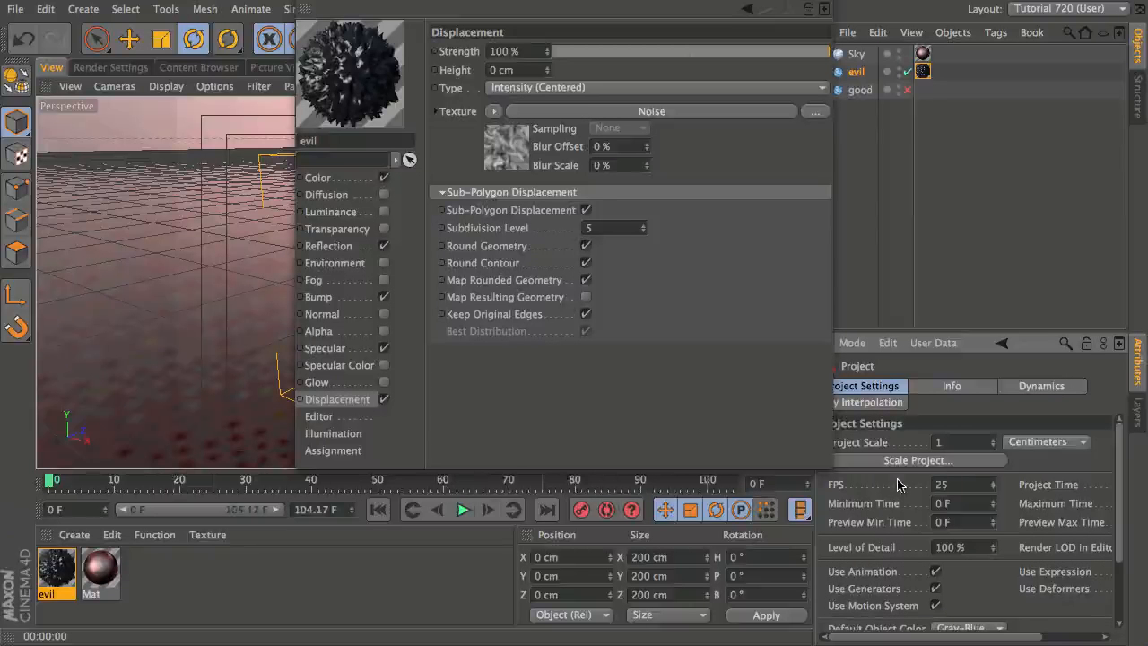
Set the animation end to 125 F at the new frame rate and stretch the preview range to match
double_click(333, 510)
text(125)
key(Return)
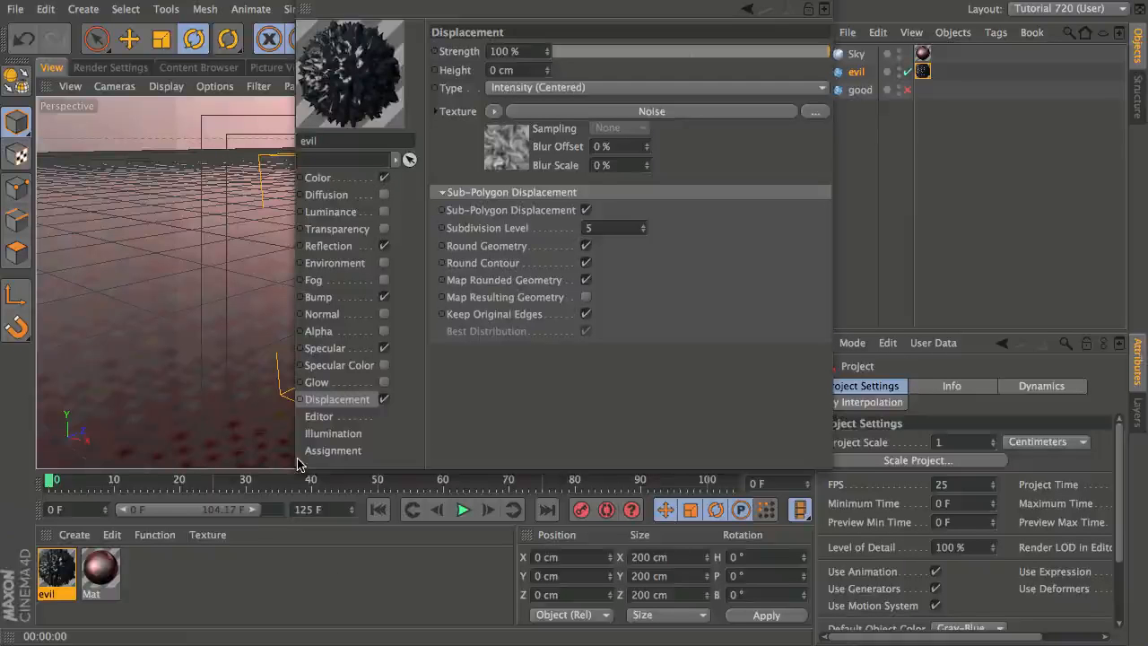
drag(253, 511, 278, 511)
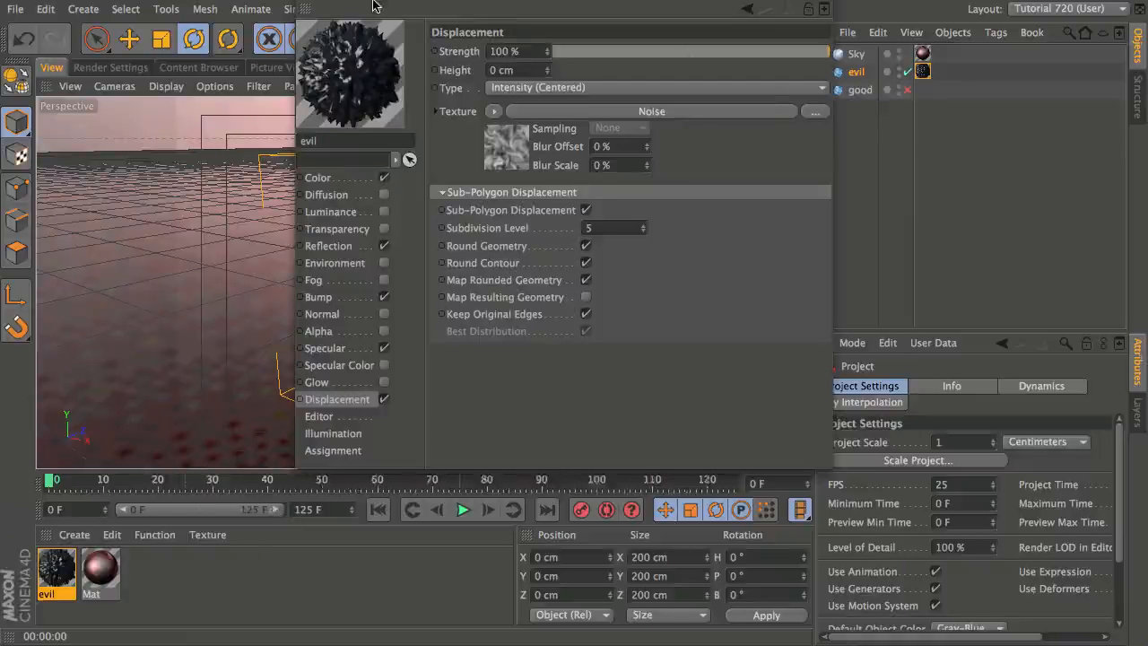
Set the evil material's displacement height to 3 cm and record a keyframe for it at frame 0
drag(373, 2, 359, 24)
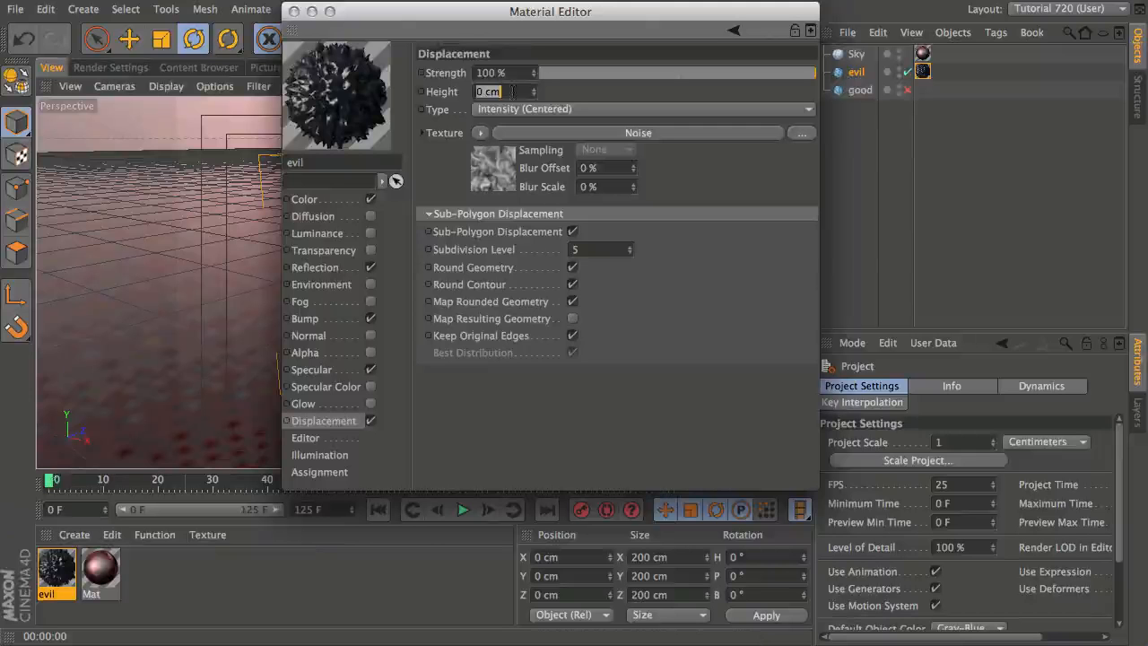
click(527, 38)
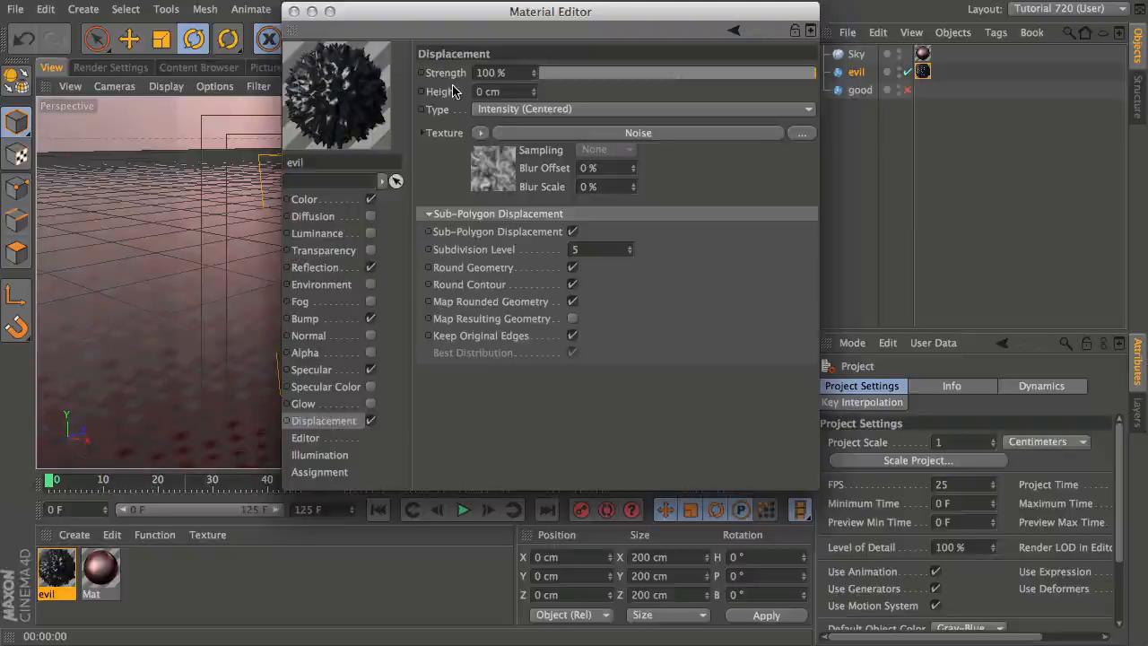
click(491, 92)
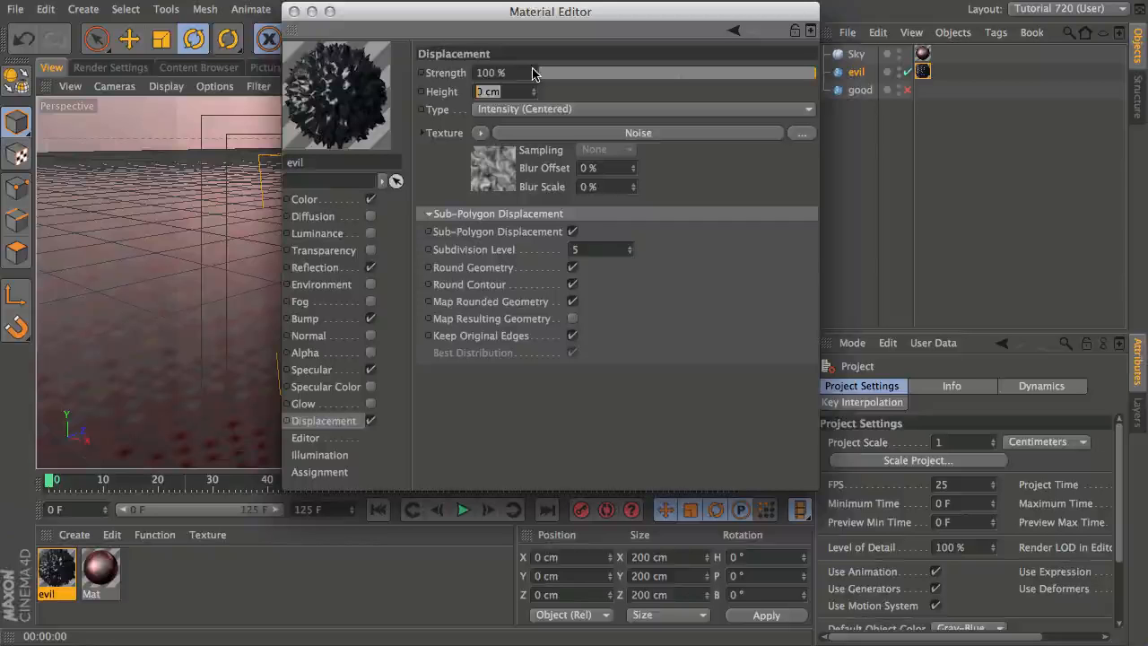
text(3)
key(Return)
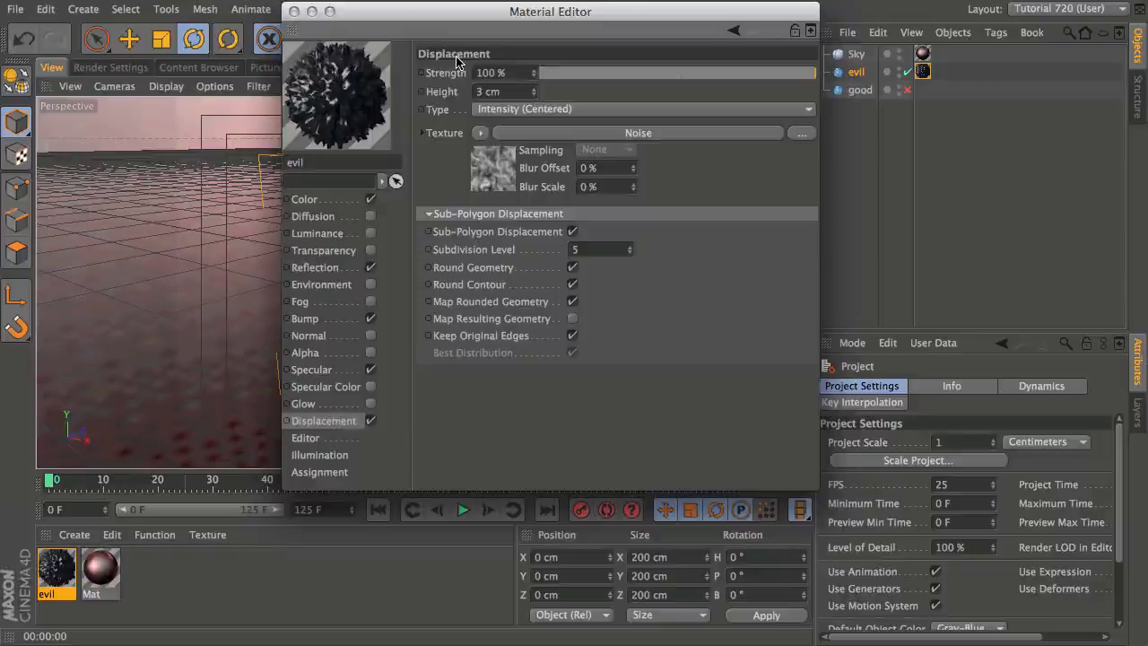
ctrl+click(422, 92)
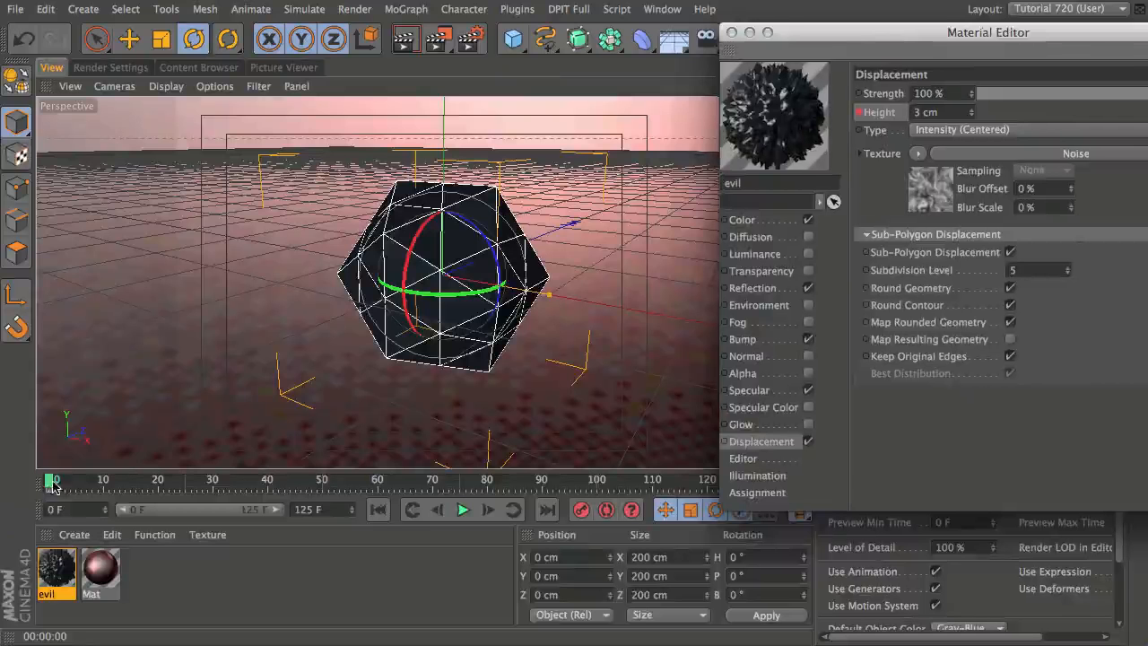
Go to frame 20 and set the evil material's displacement height to 20 cm
drag(52, 485, 160, 483)
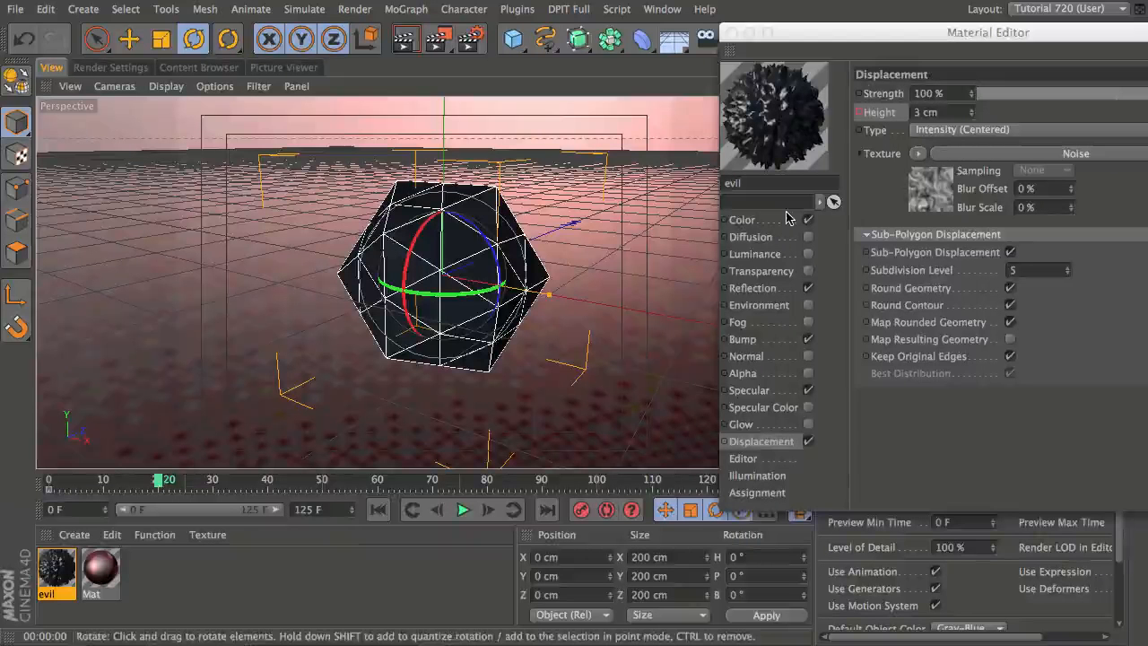
click(921, 114)
text(20)
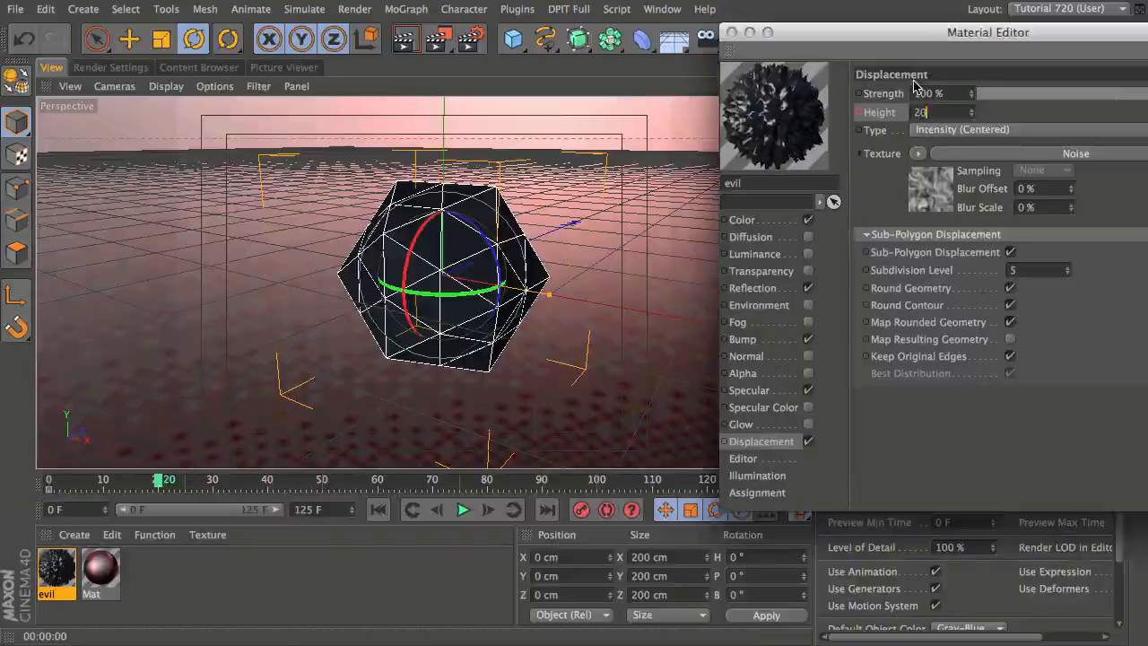
key(Return)
Preview the cell with the Interactive Render Region and record the displacement height keyframe at frame 20
click(472, 38)
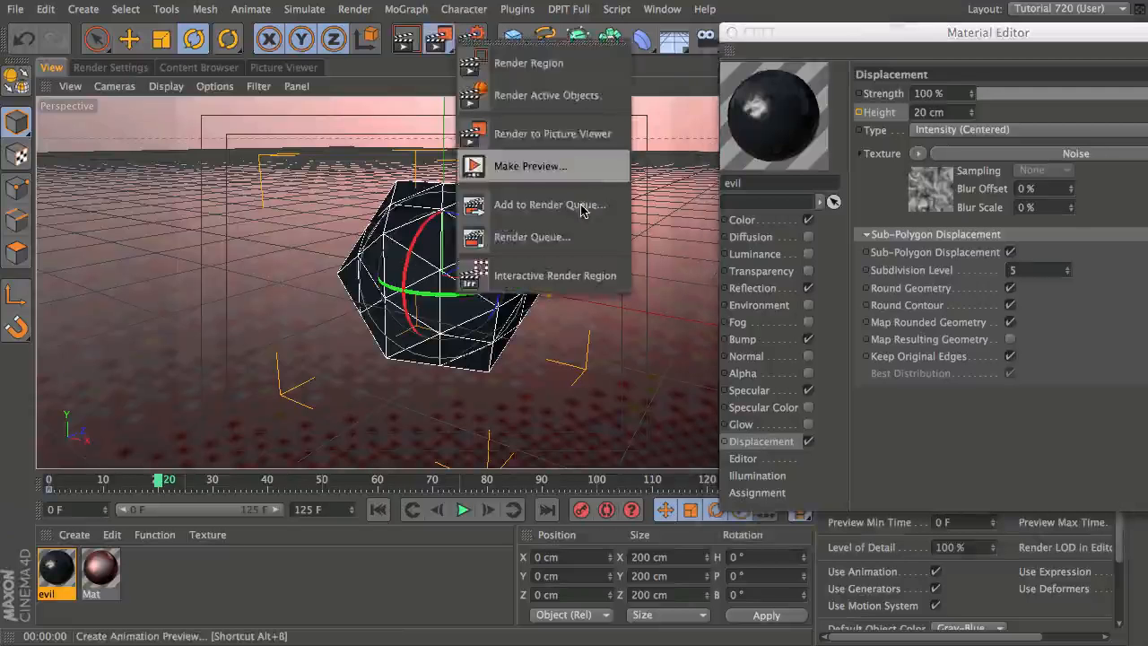
click(555, 276)
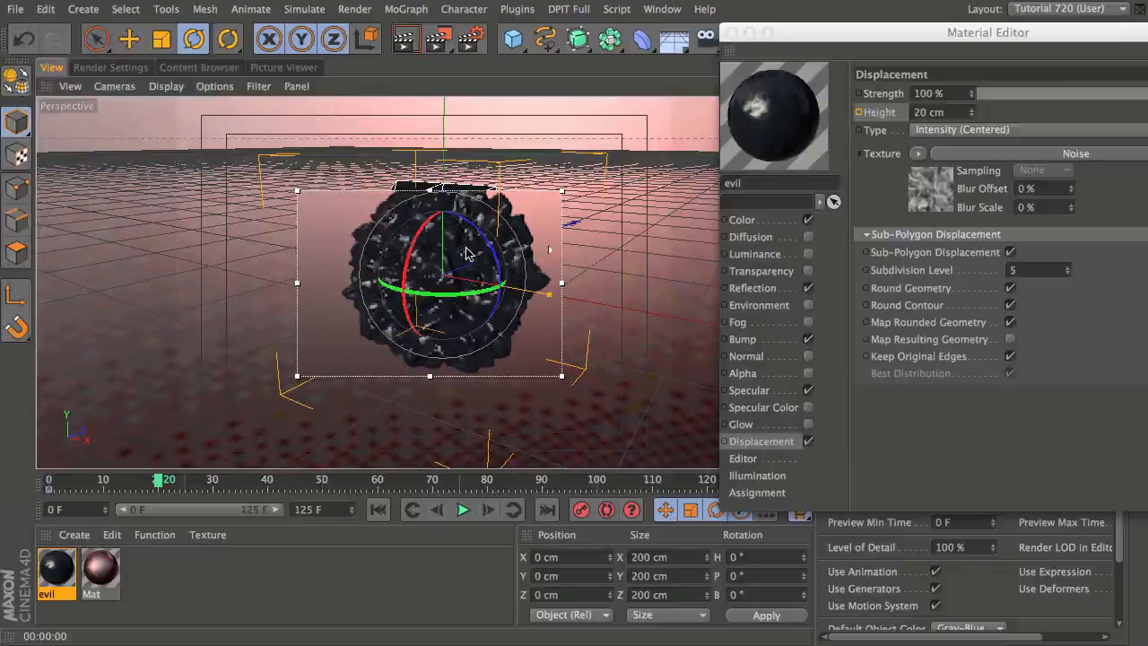
ctrl+click(858, 112)
Open the Timeline and select the evil material's keyframes at frames 0 and 20
click(662, 9)
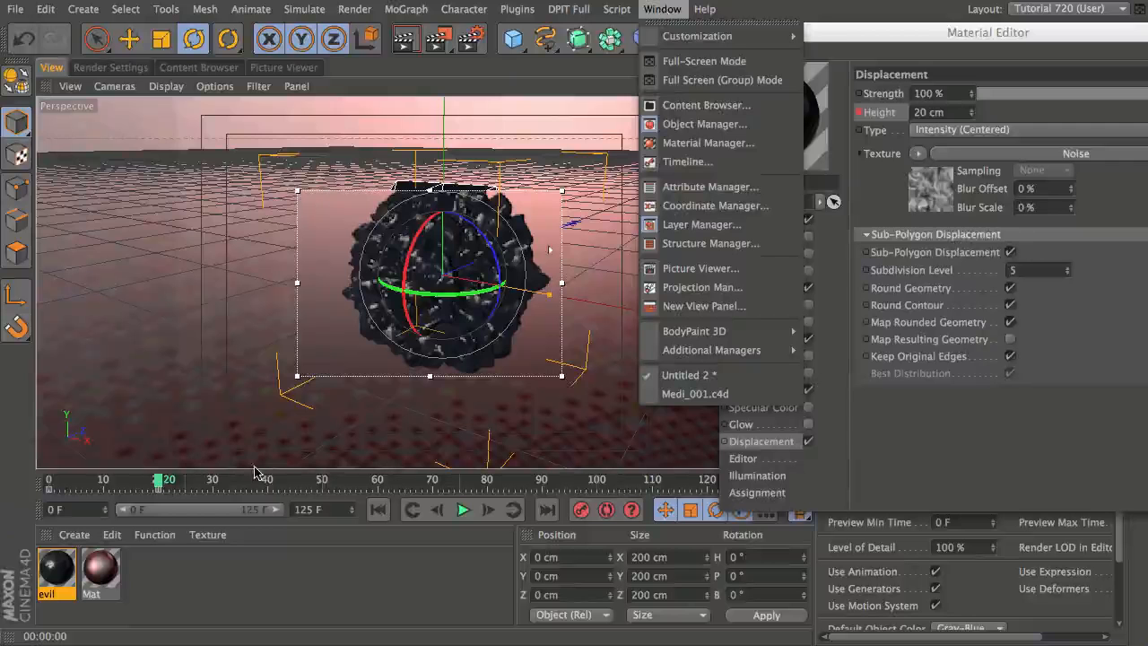
click(696, 162)
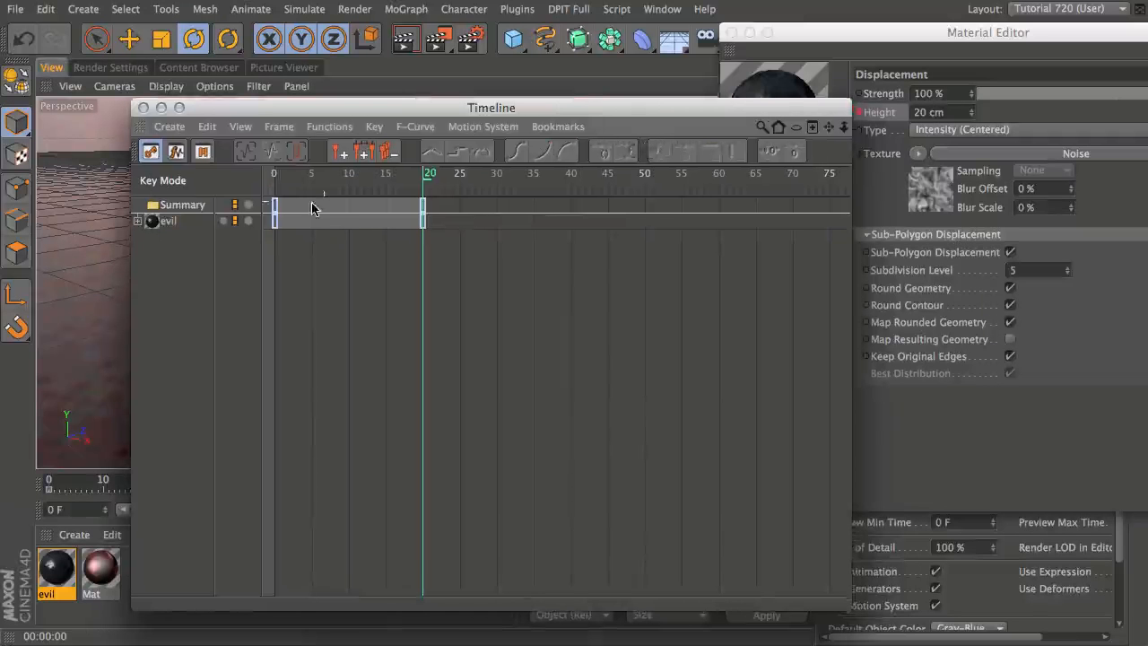
click(321, 220)
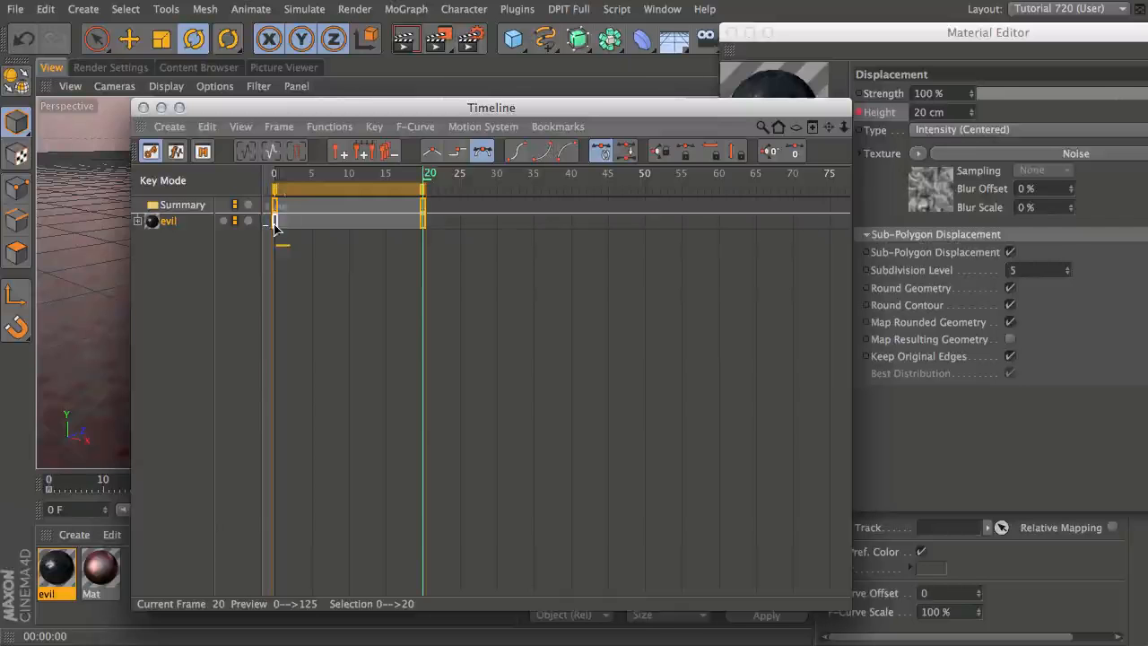
Duplicate the evil material's two selected keyframes in the Timeline and place the copies at frames 40 and 60
ctrl+drag(275, 224, 645, 219)
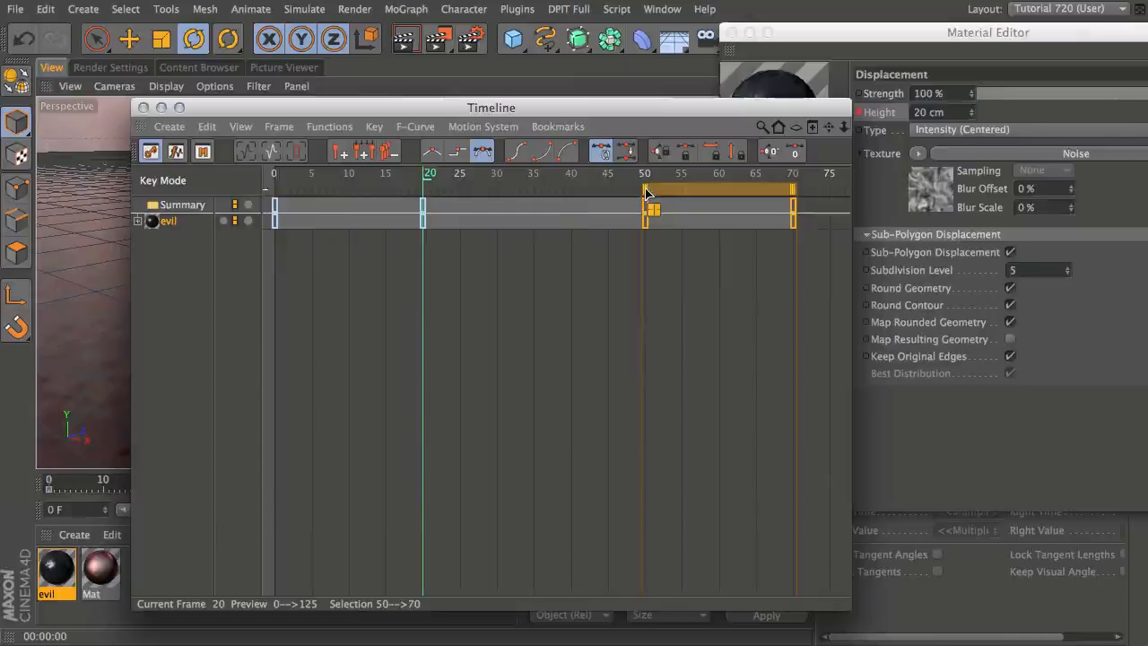
drag(648, 193, 572, 193)
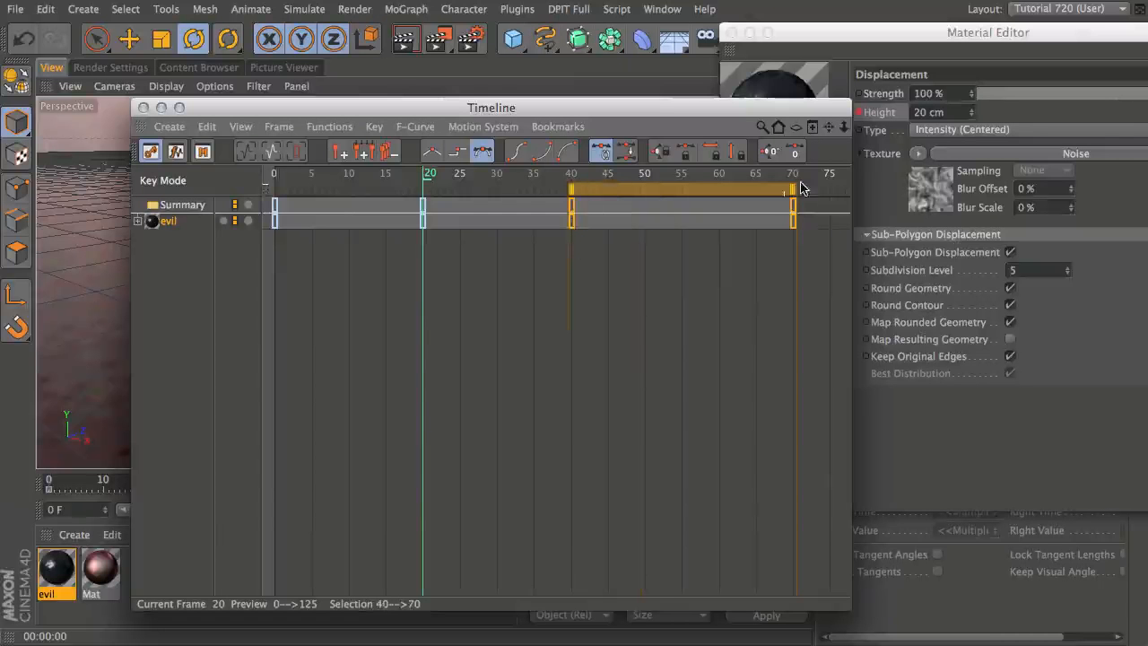
drag(793, 190, 722, 192)
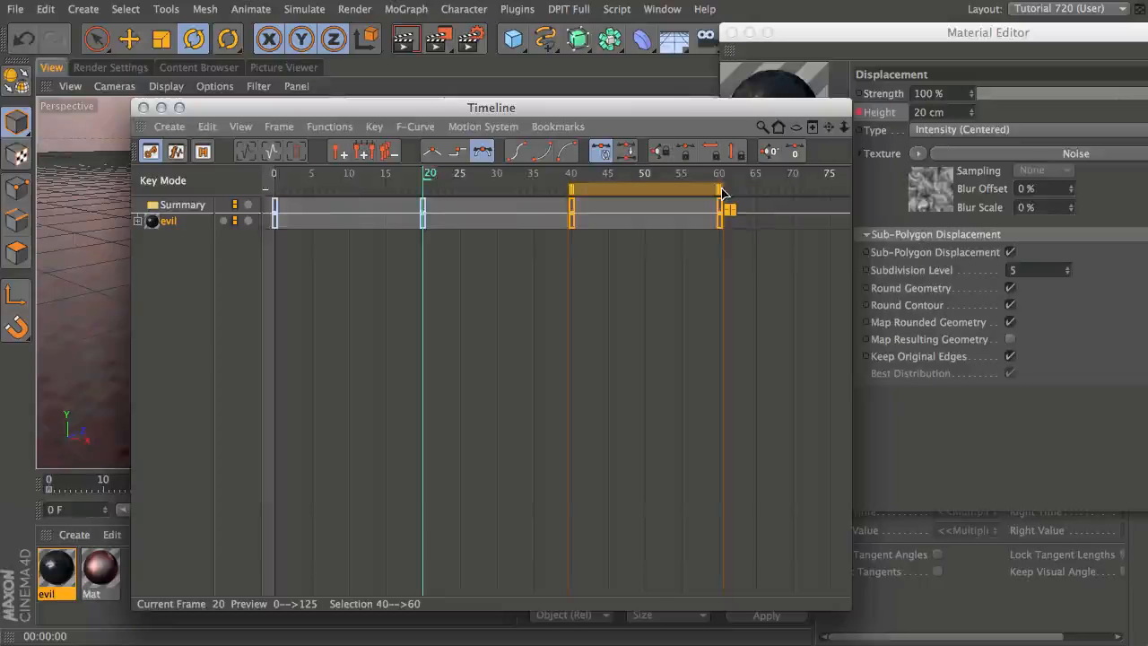
Duplicate the keyframe pair to frames 80 and 100 and again to frames 120 and 140, and close the Timeline
alt+middle_drag(675, 275, 359, 234)
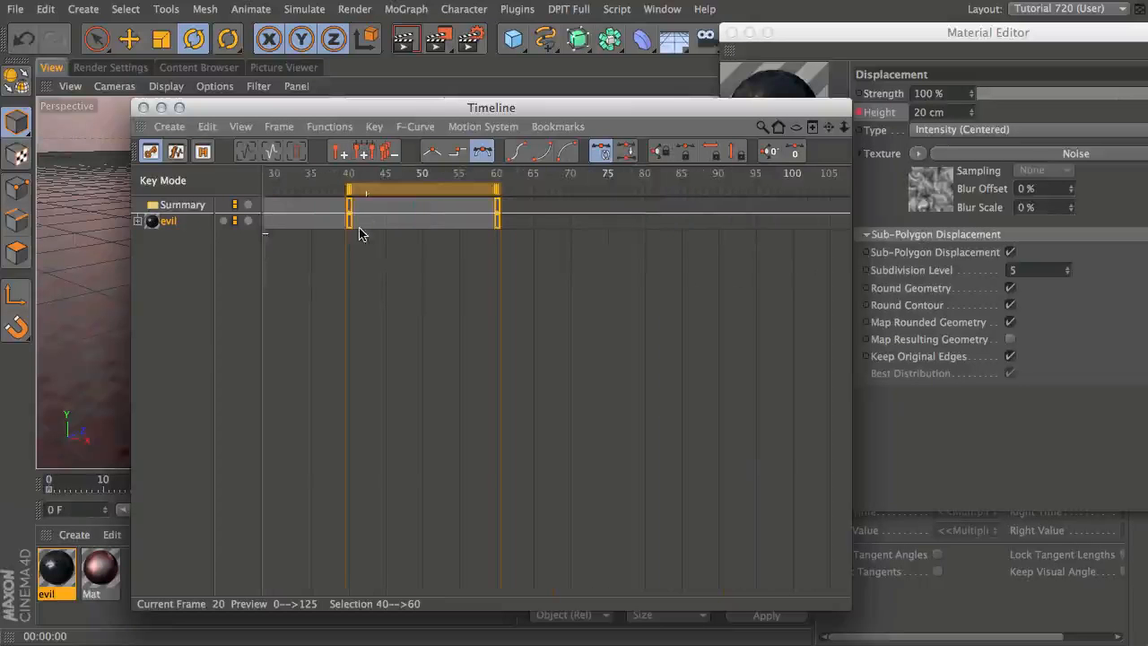
drag(358, 234, 645, 212)
middle_drag(691, 268, 411, 227)
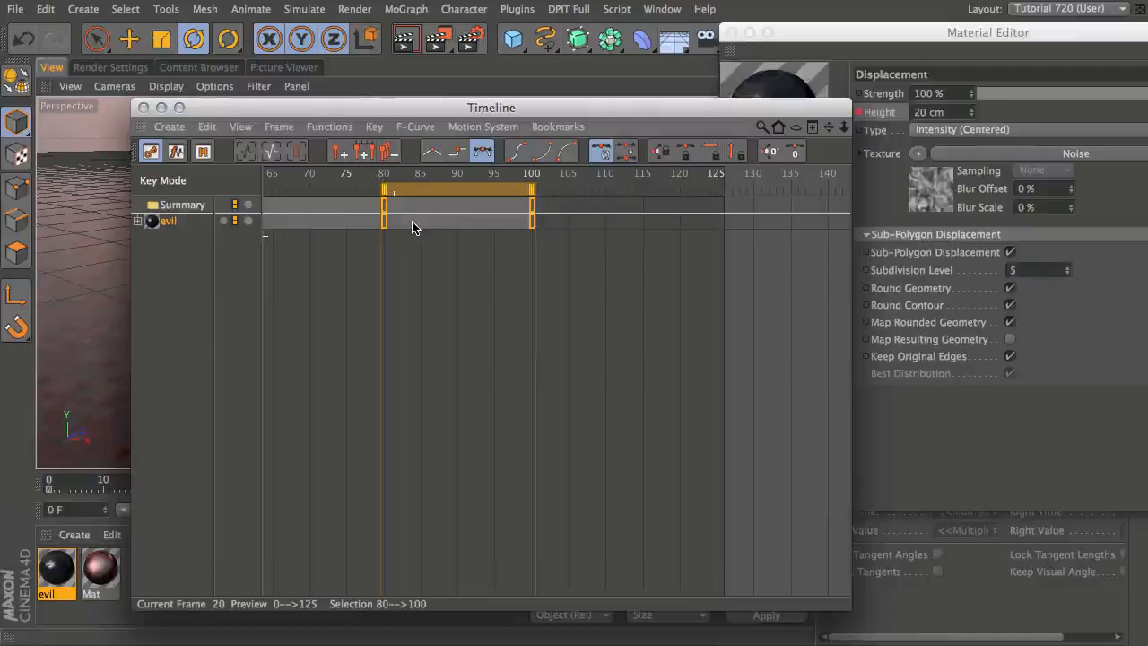
ctrl+drag(385, 225, 680, 220)
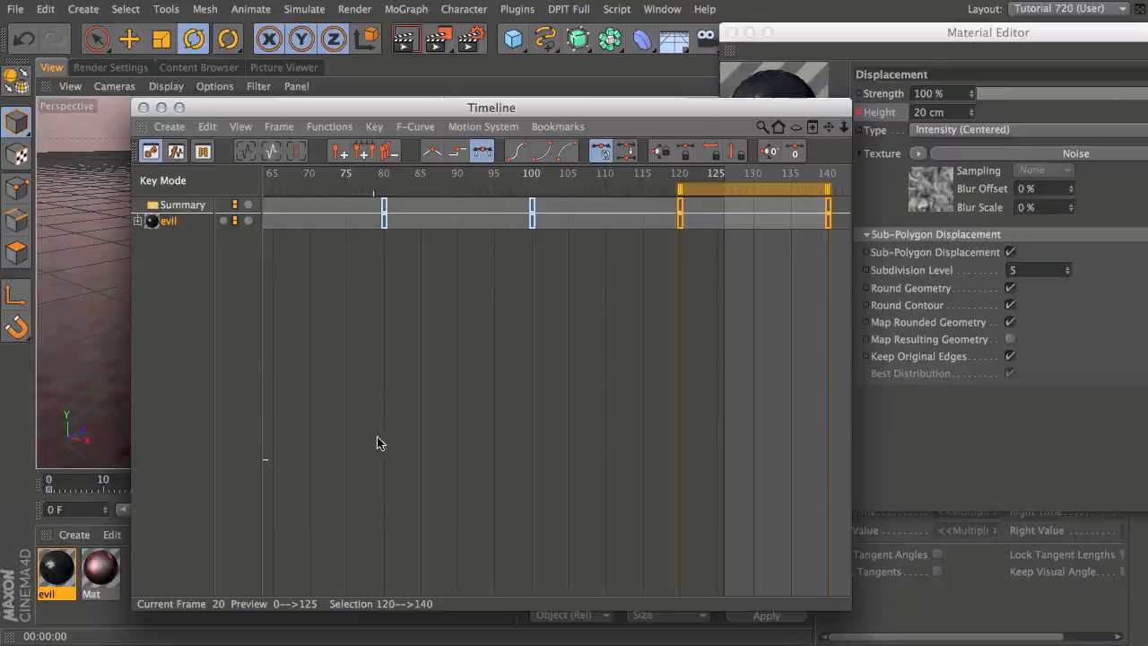
drag(569, 113, 628, 126)
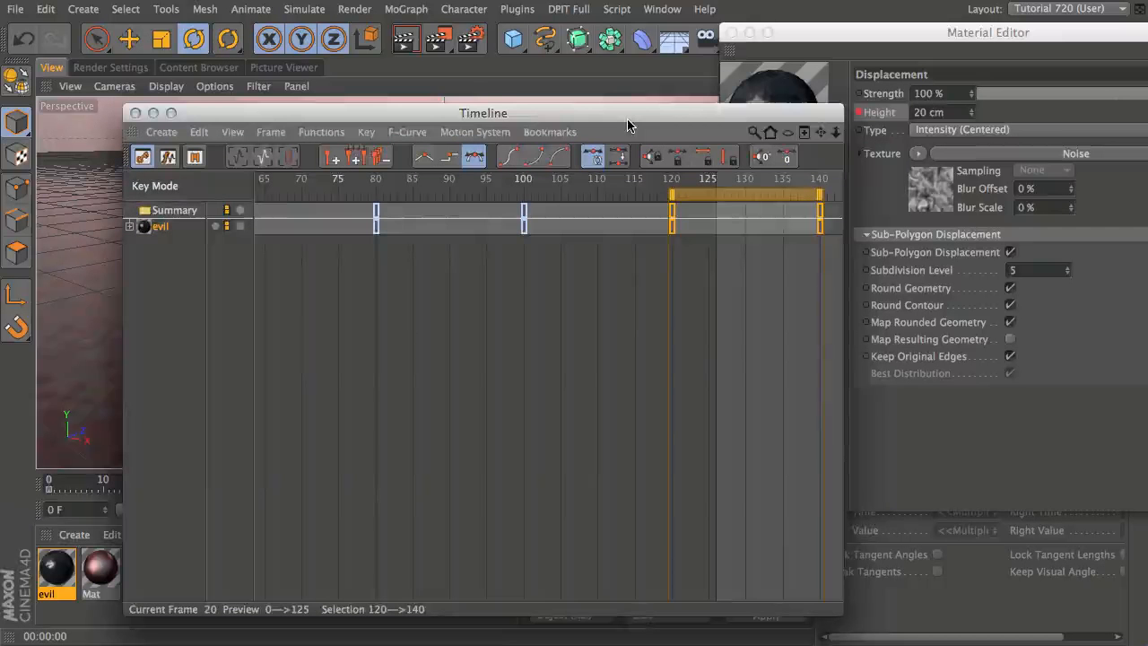
key(shift+F3)
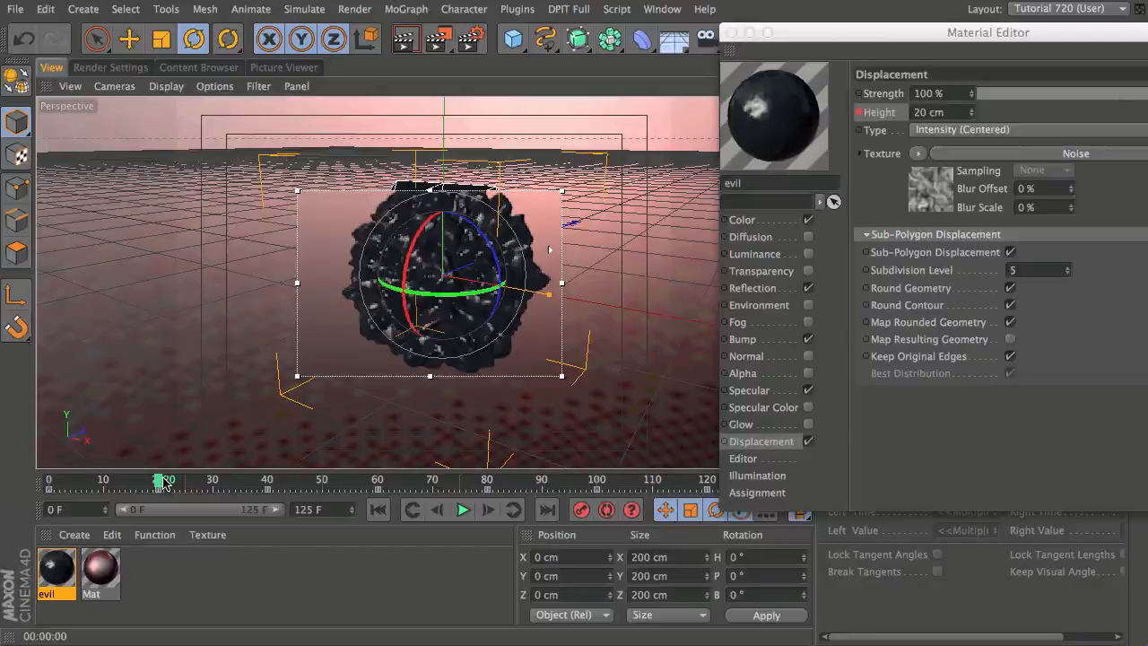
Go to frame 40 and set the global scale of the evil material's displacement noise to 120%
drag(157, 484, 268, 481)
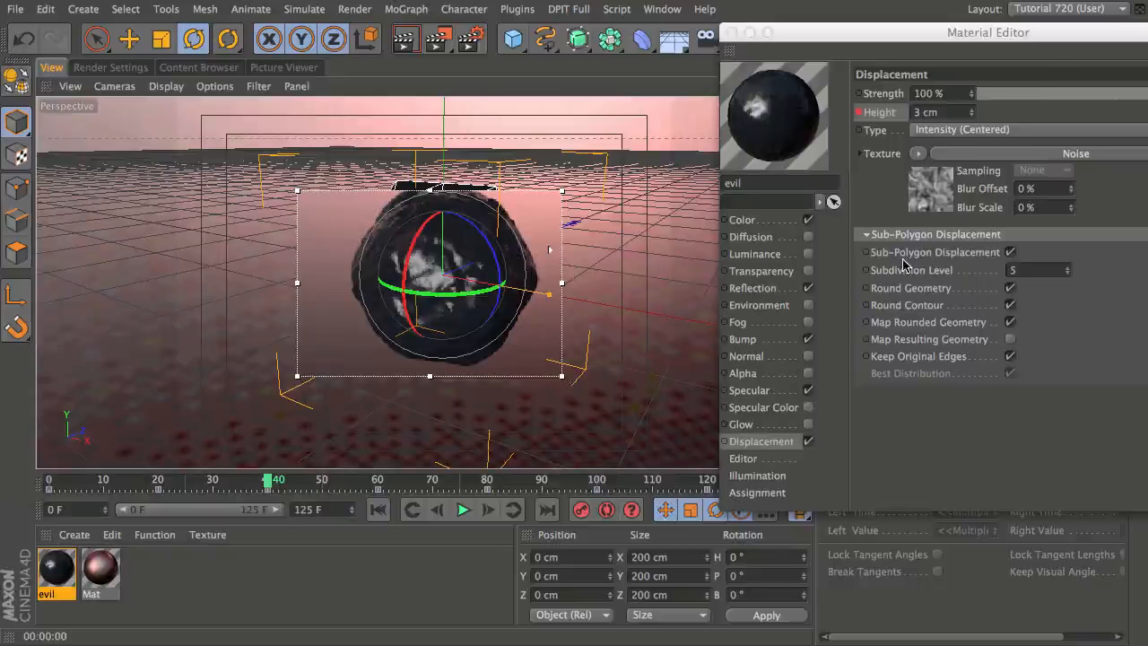
drag(915, 43, 677, 45)
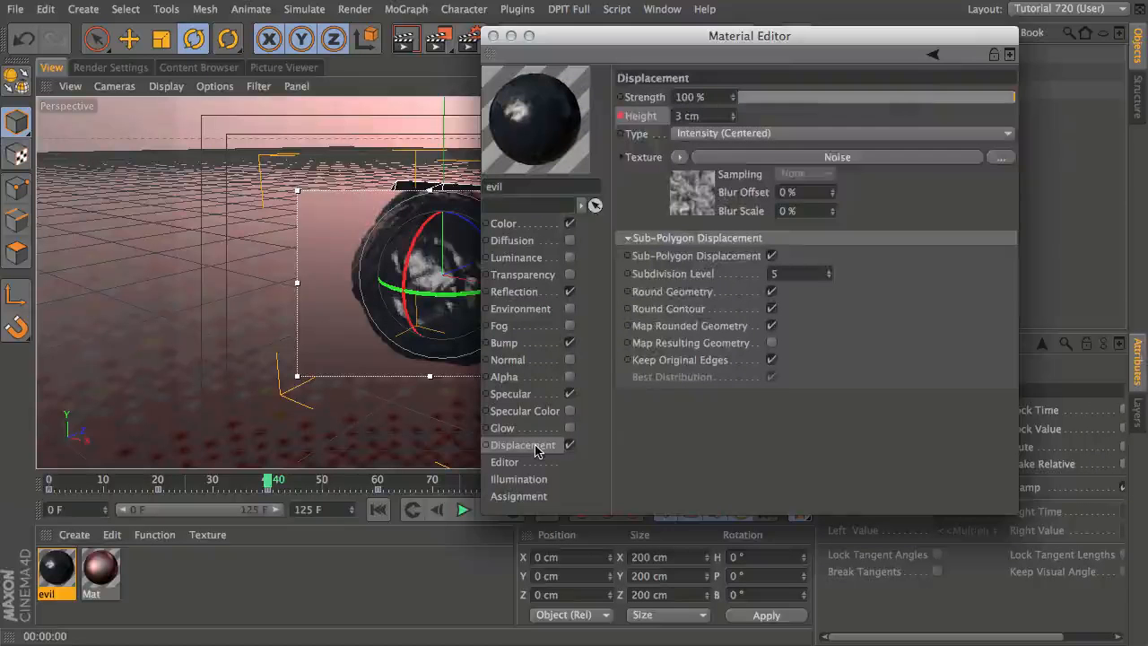
click(807, 159)
click(745, 329)
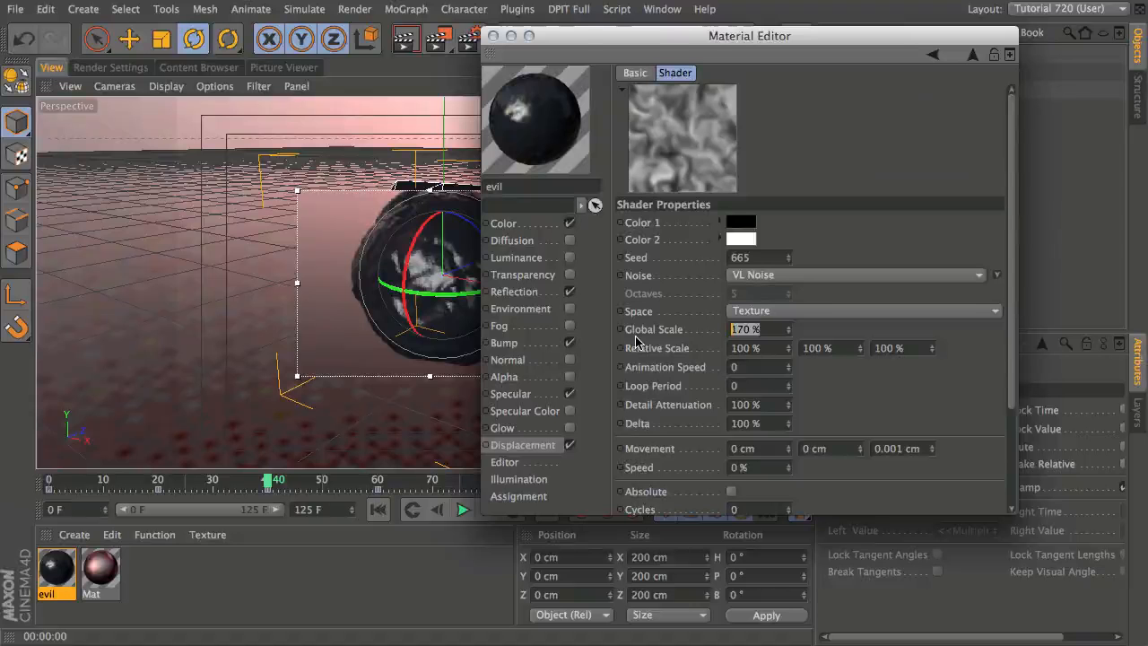
text(120)
key(Return)
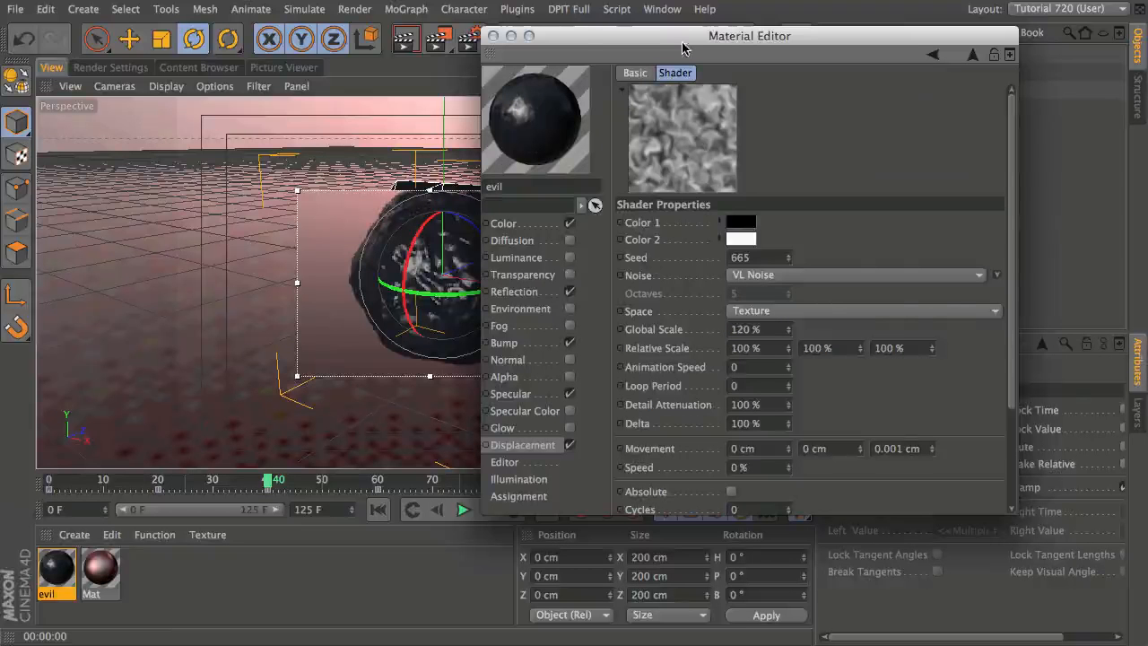
Preview the evil cell at frame 20, close the Material Editor and turn off the Interactive Render Region
drag(682, 47, 916, 61)
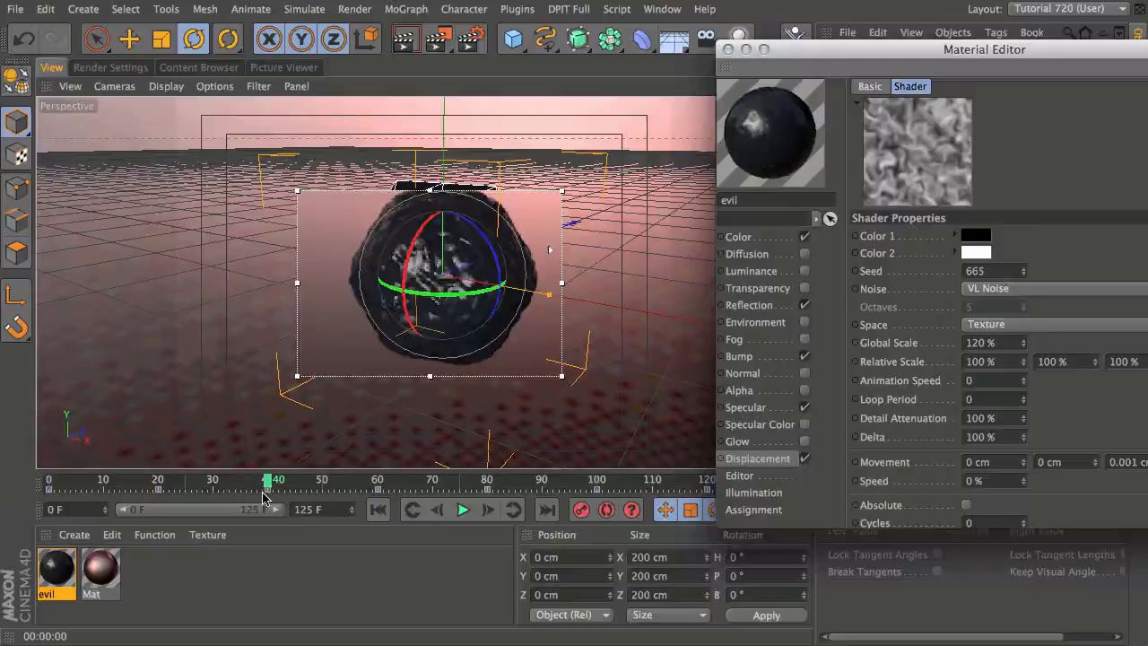
drag(265, 486, 158, 485)
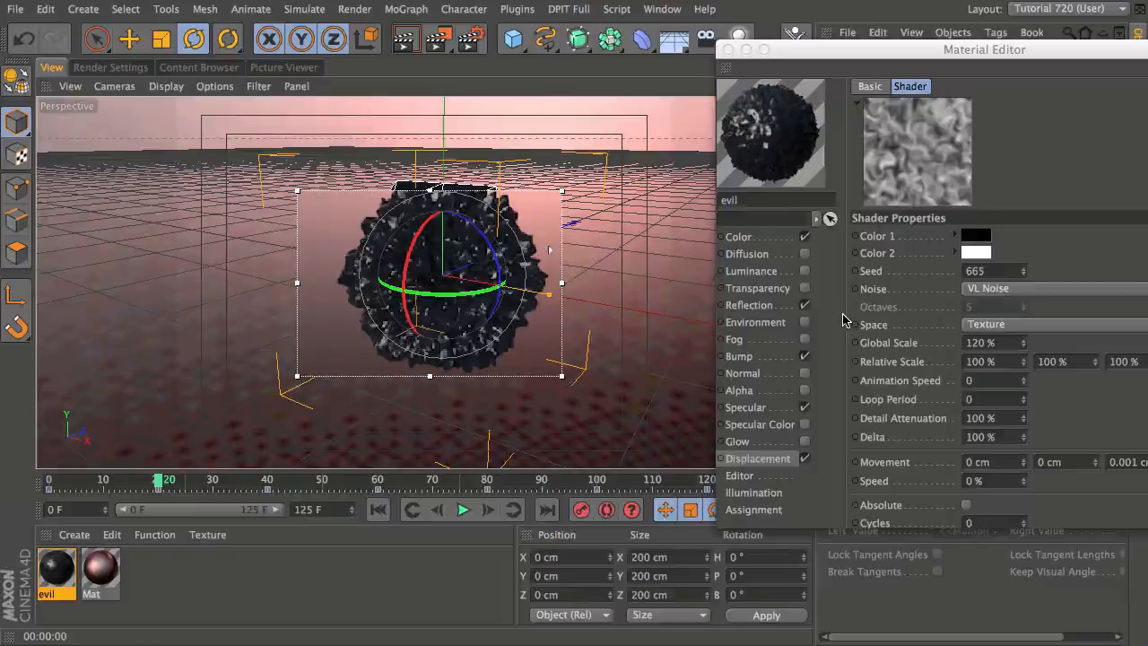
click(728, 49)
drag(439, 37, 555, 276)
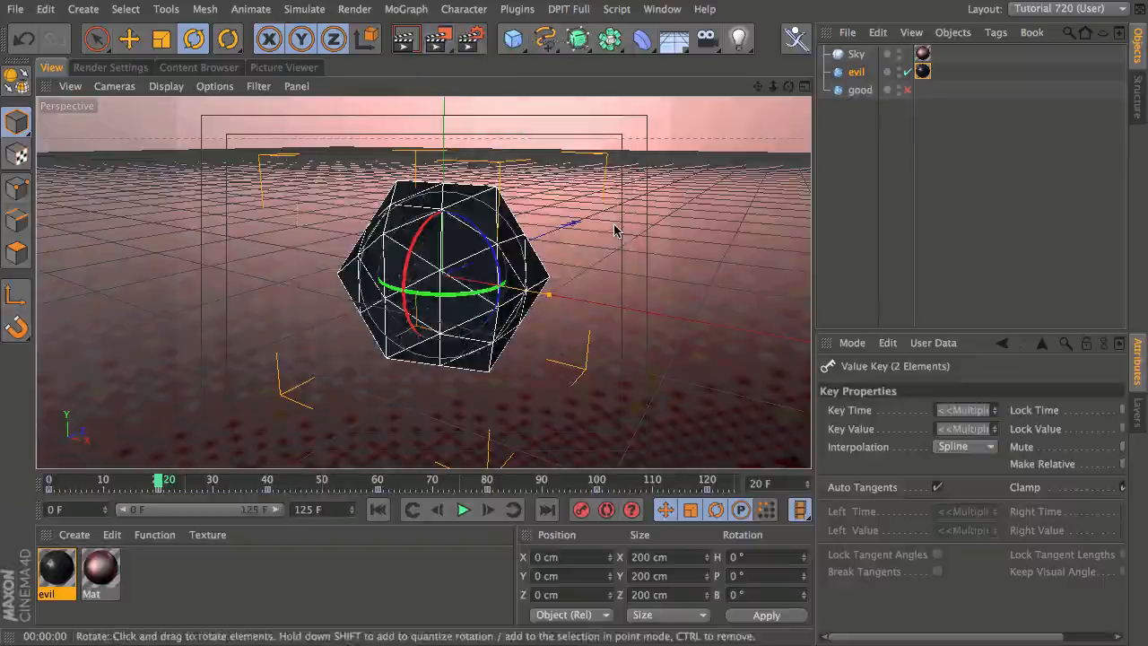
Disable the evil object, enable the good object and select it
click(907, 73)
click(907, 90)
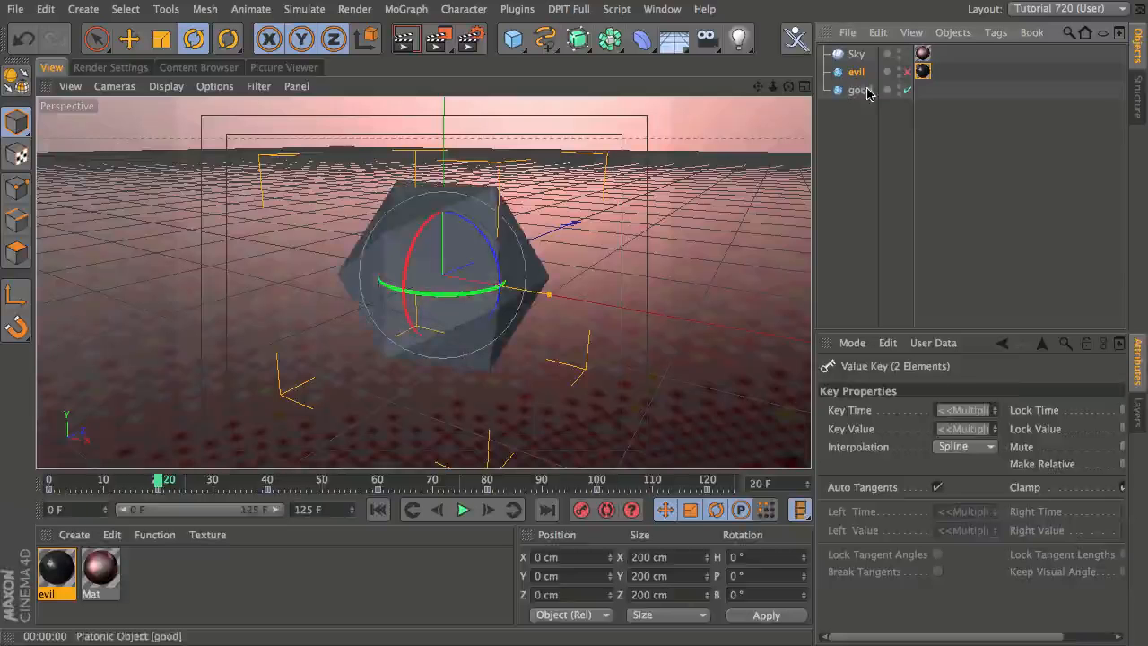
click(859, 90)
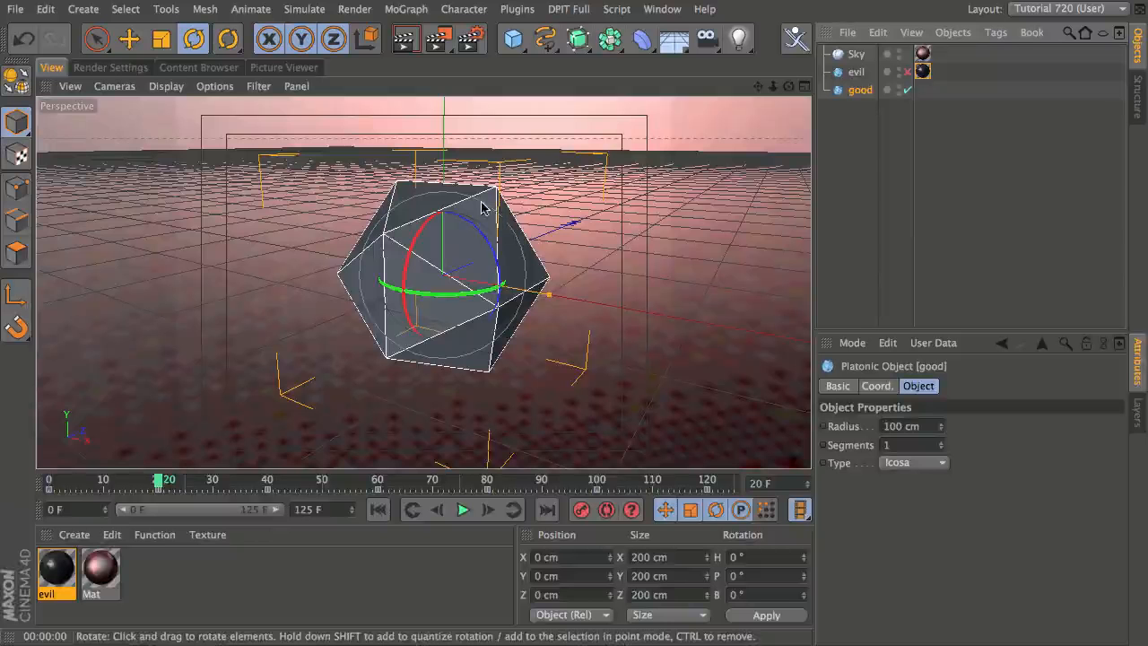
Add a Metaball object and make the good object its child
click(613, 43)
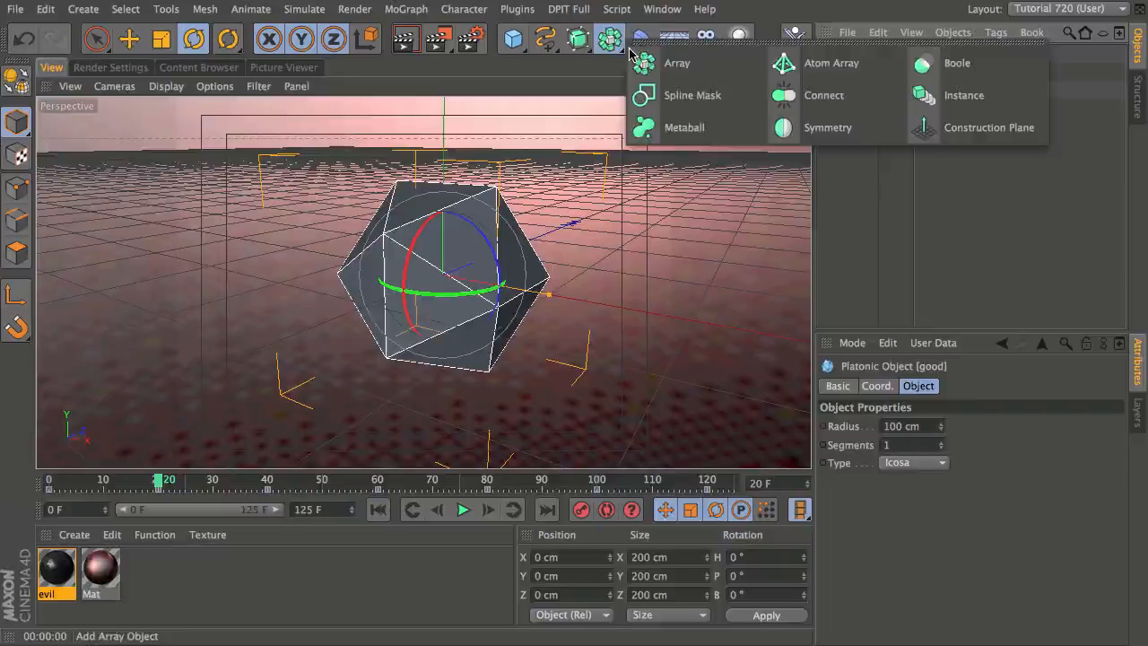
click(678, 130)
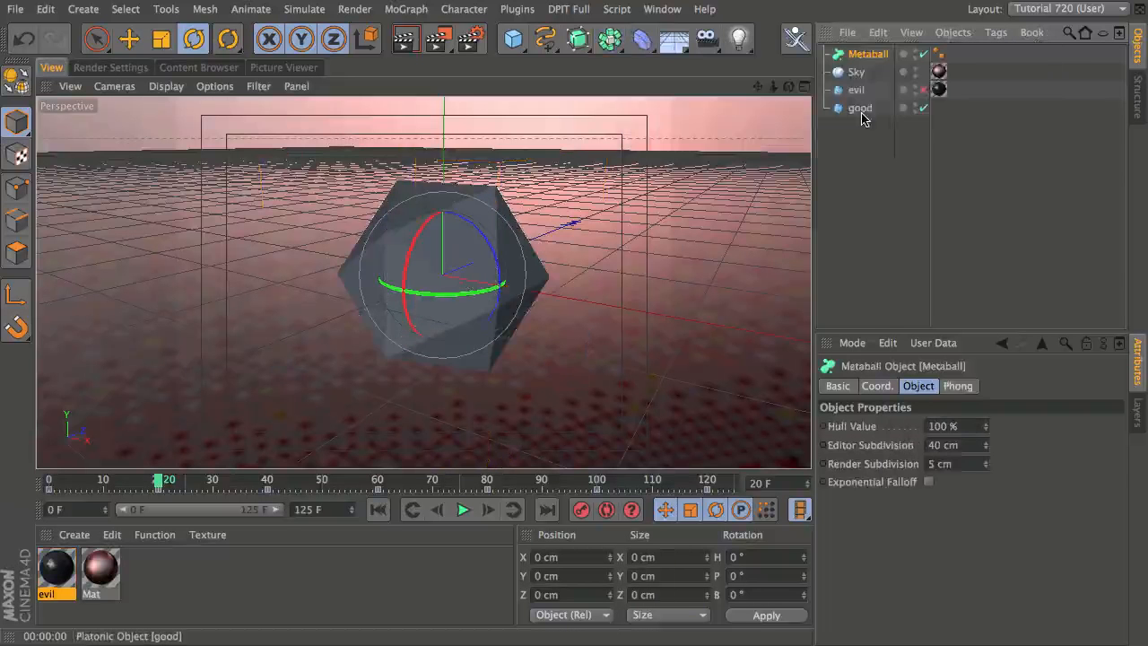
drag(862, 119, 865, 56)
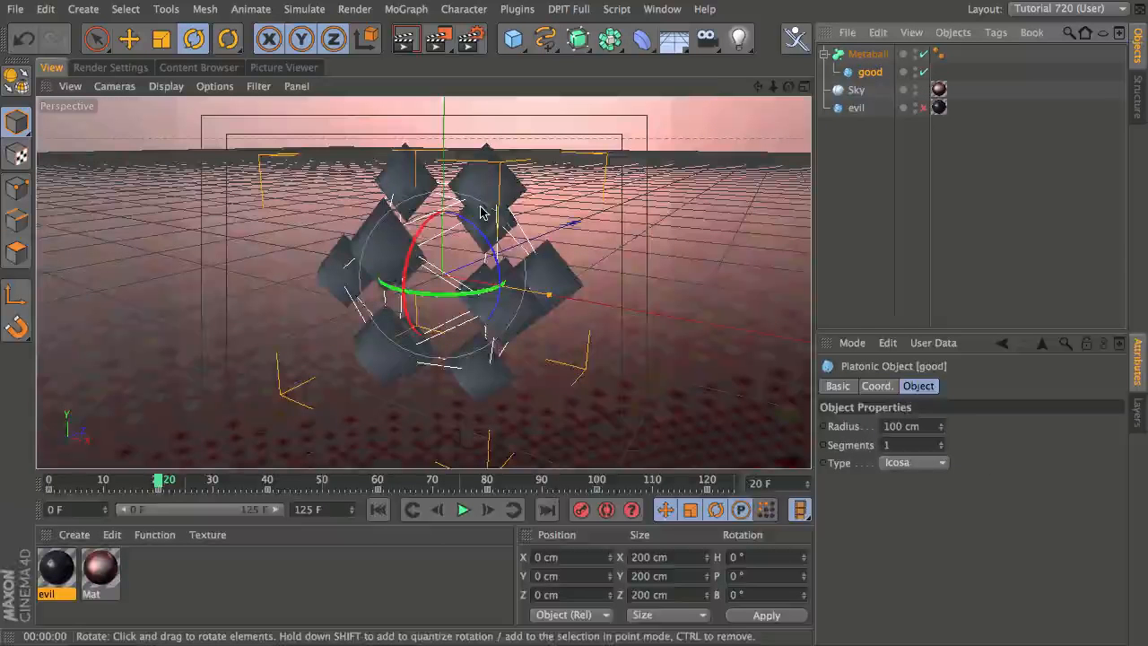
Set the Metaball's hull value to 33% and its editor subdivision to 5 cm
alt+drag(479, 212, 428, 320)
alt+middle_drag(428, 320, 380, 267)
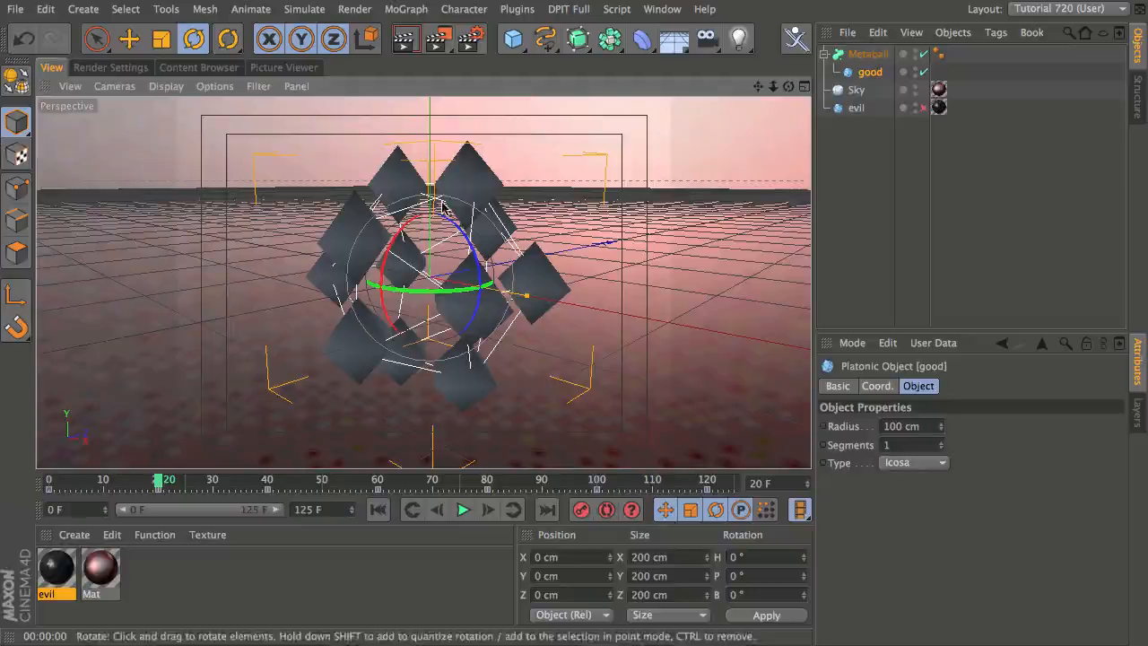
click(866, 54)
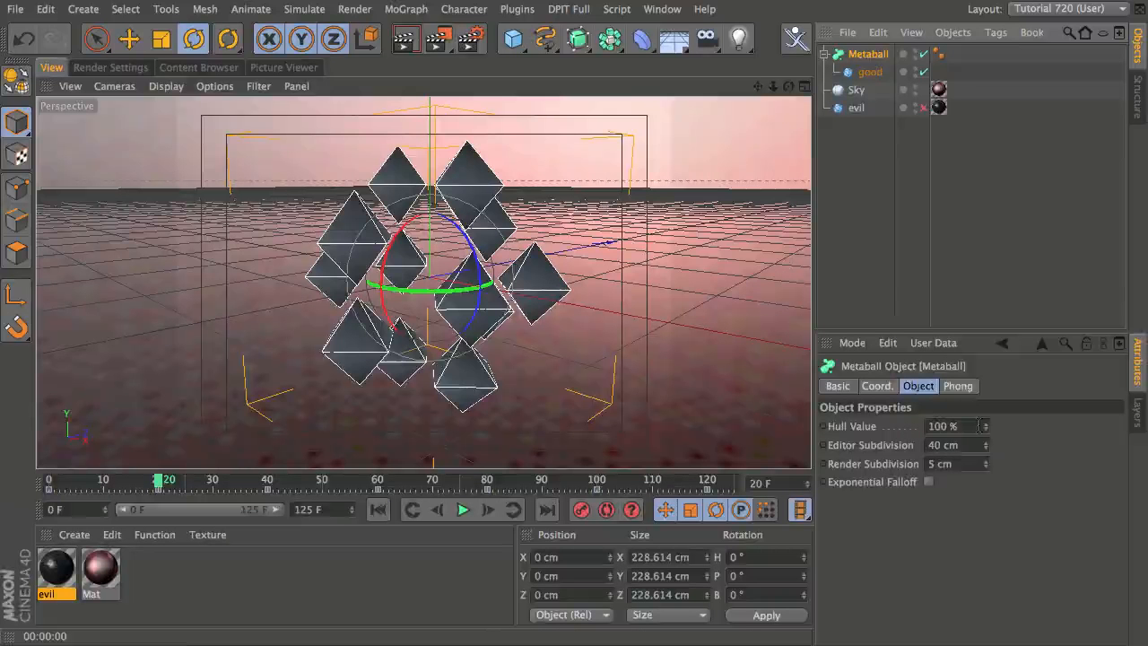
click(985, 425)
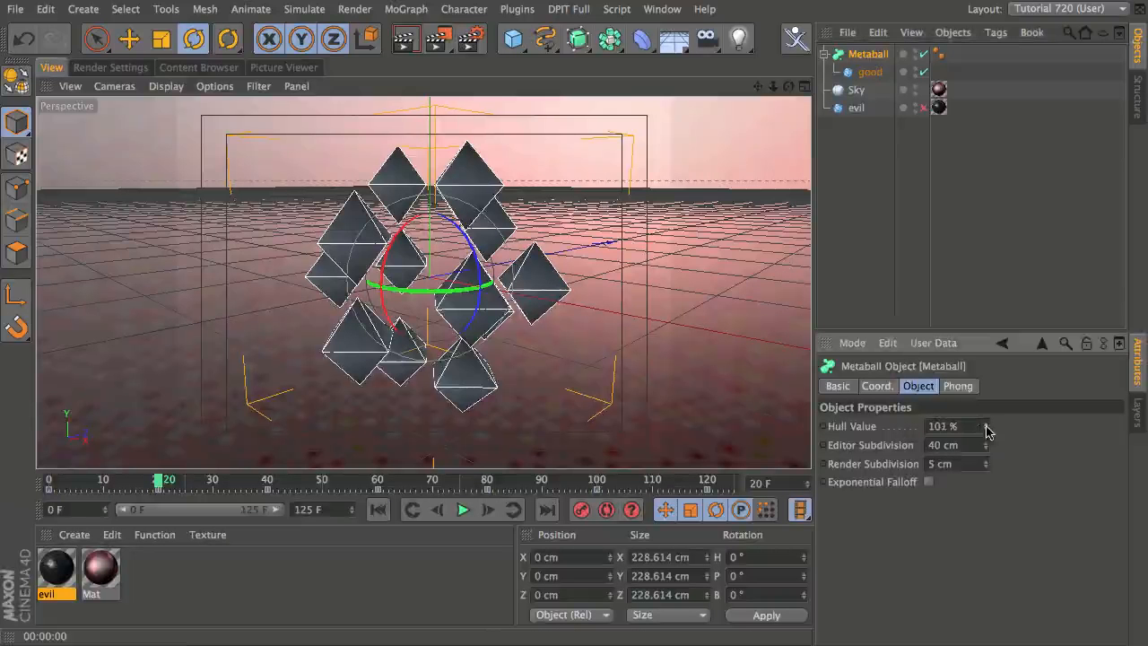
drag(985, 431, 1001, 495)
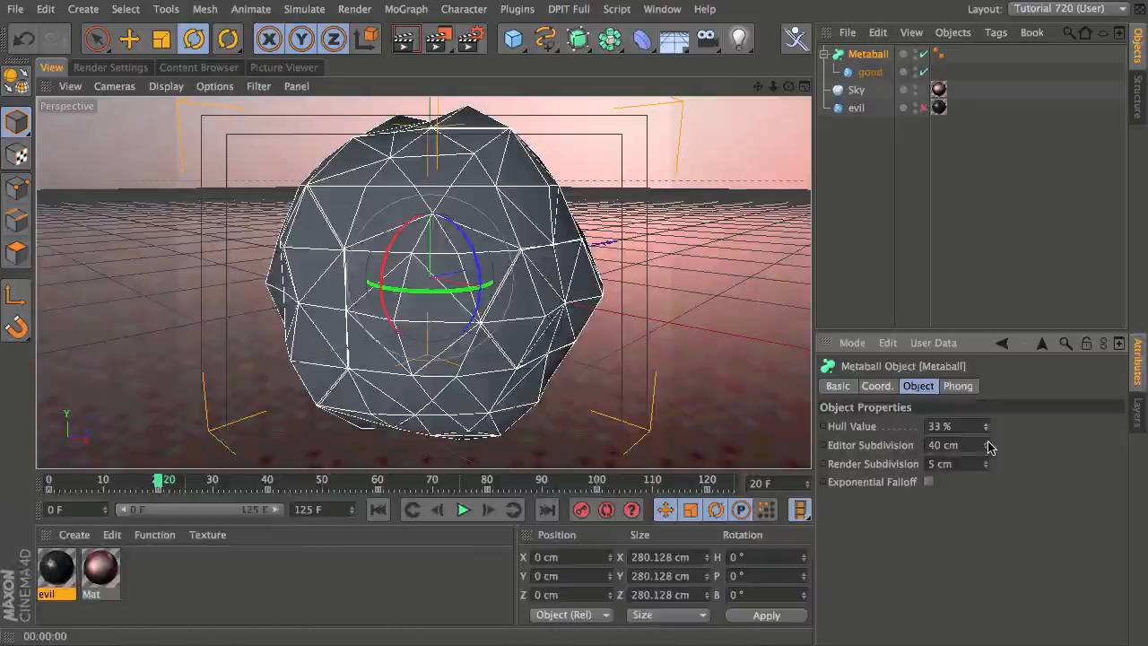
drag(990, 447, 990, 461)
text(5)
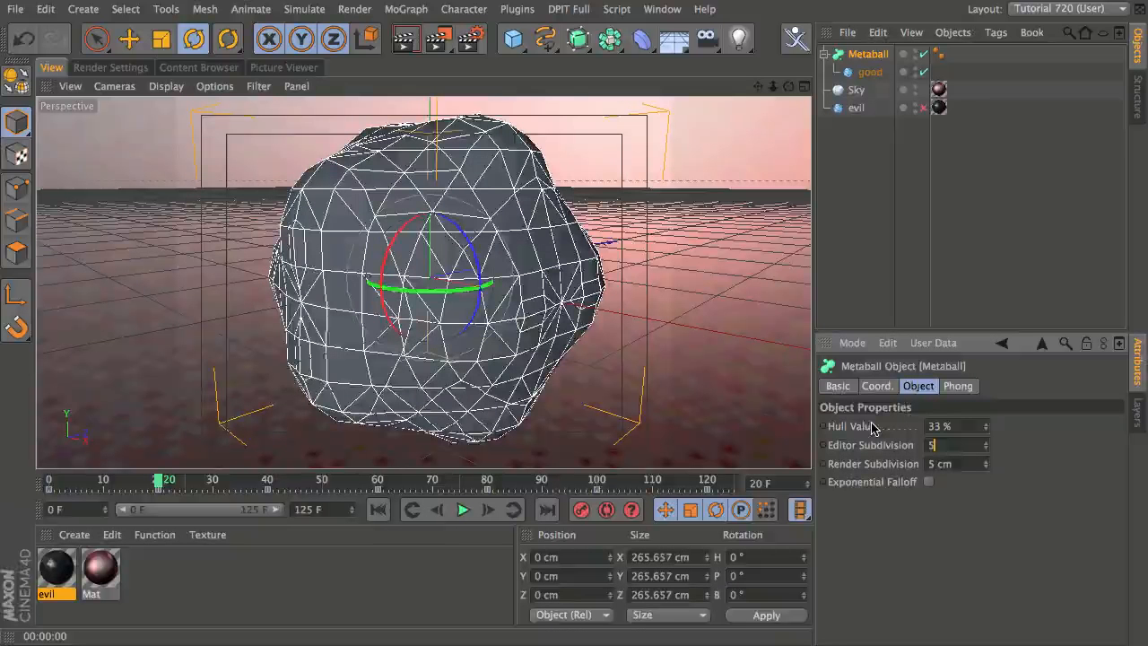
key(Return)
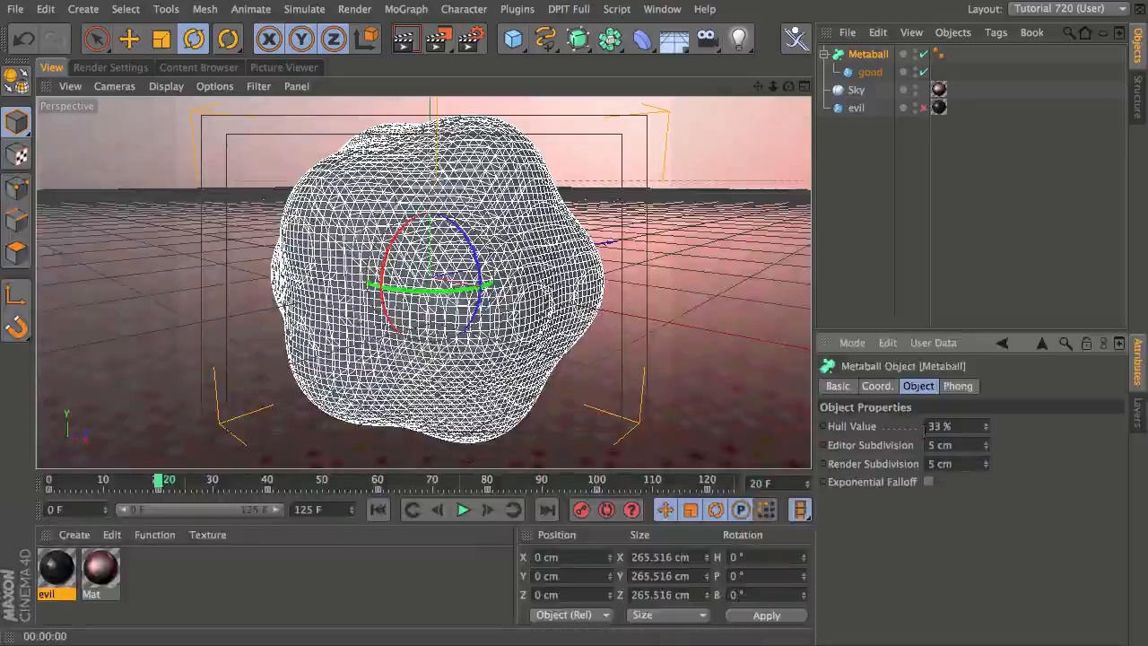
Try a Metaball hull value of 46% and scrub through Pulse_final.mov to examine the reference animation
mouse_move(987, 433)
mouse_down()
mouse_move(992, 443)
mouse_move(982, 402)
mouse_move(986, 435)
mouse_move(979, 423)
mouse_up()
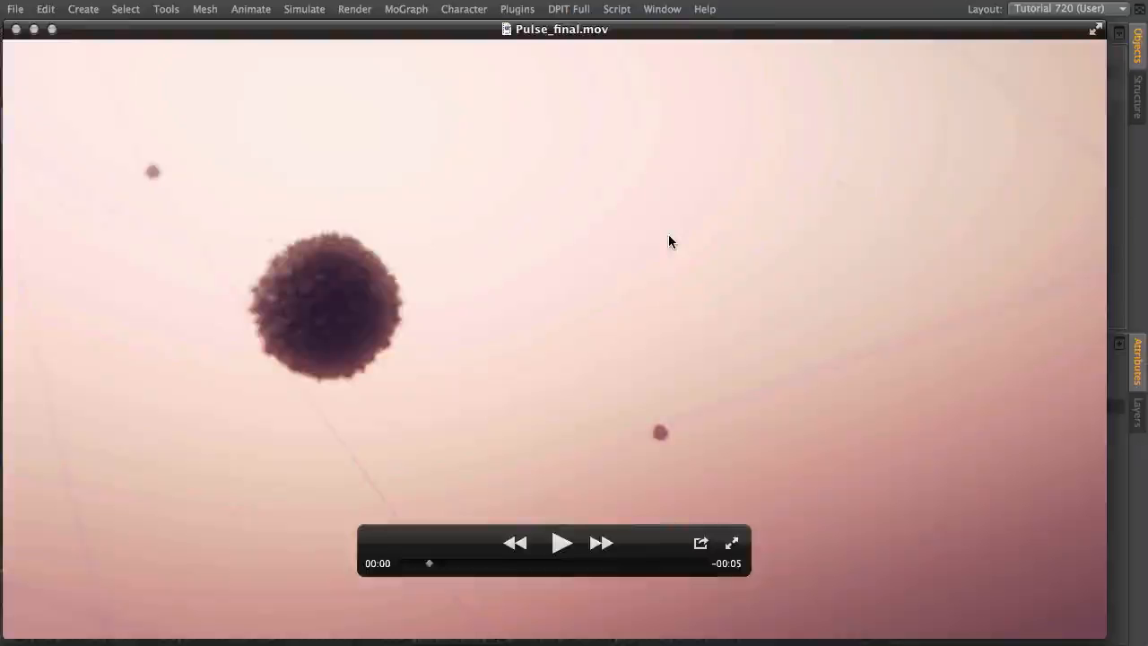
click(628, 563)
mouse_move(631, 565)
mouse_down()
mouse_move(673, 565)
mouse_move(595, 580)
mouse_move(625, 579)
mouse_up()
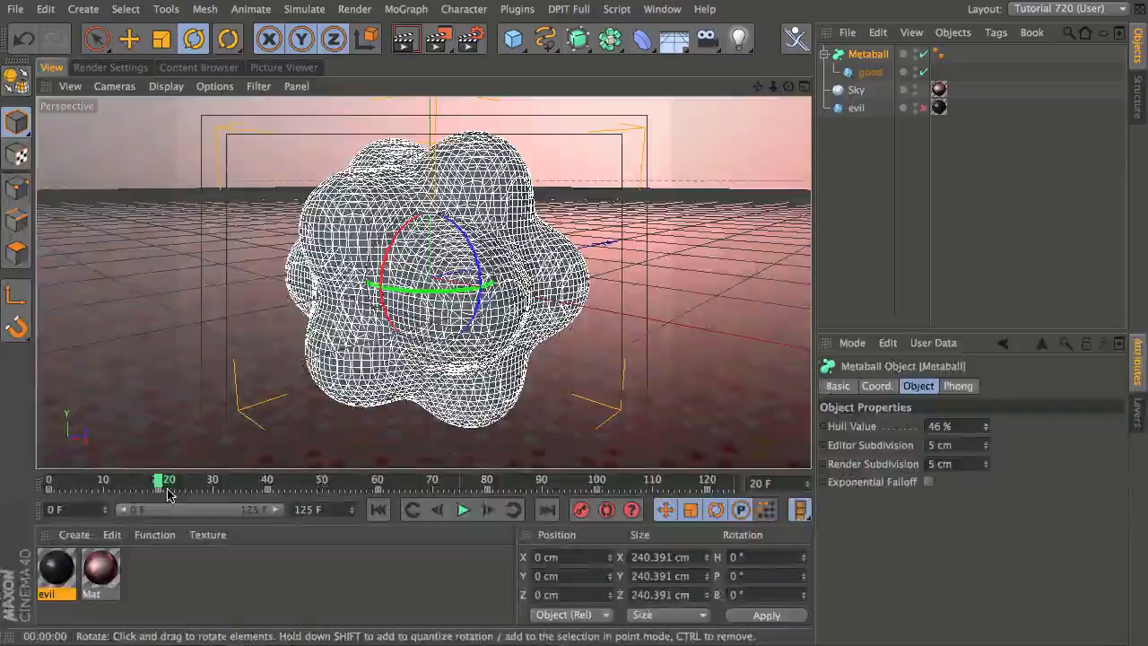
Set the Metaball's hull value to 131% and record a keyframe for it at frame 80
drag(986, 432, 996, 360)
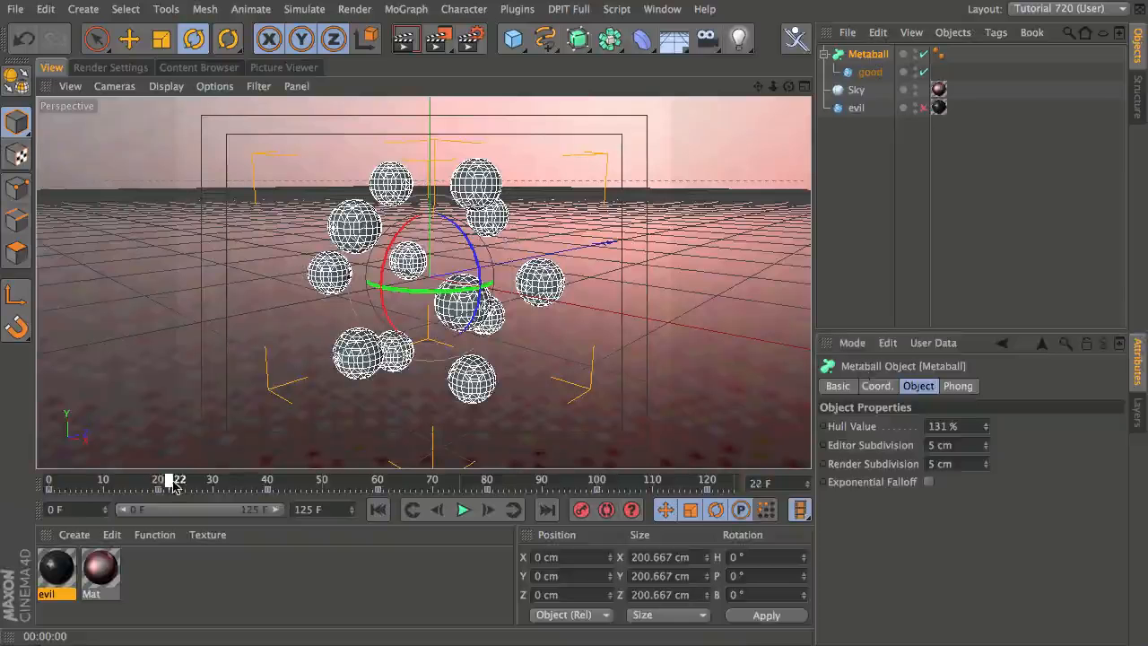
click(403, 481)
click(482, 481)
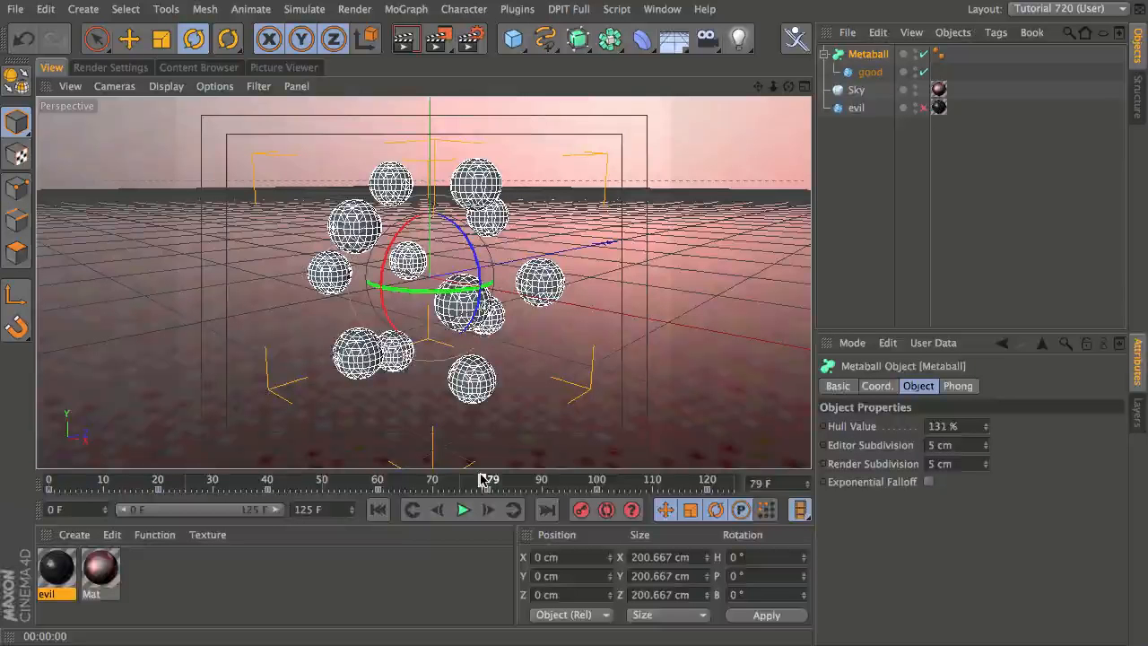
drag(483, 482, 487, 481)
ctrl+click(823, 427)
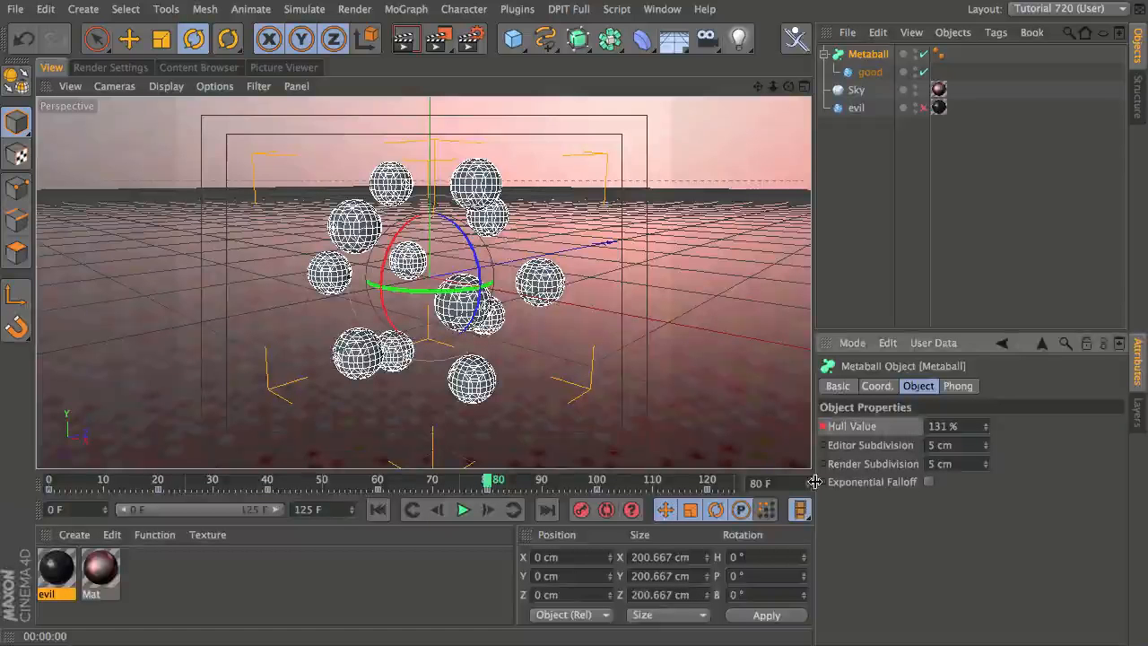
Go to frame 100, set the Metaball's hull value to 35% and record a keyframe for it
click(501, 481)
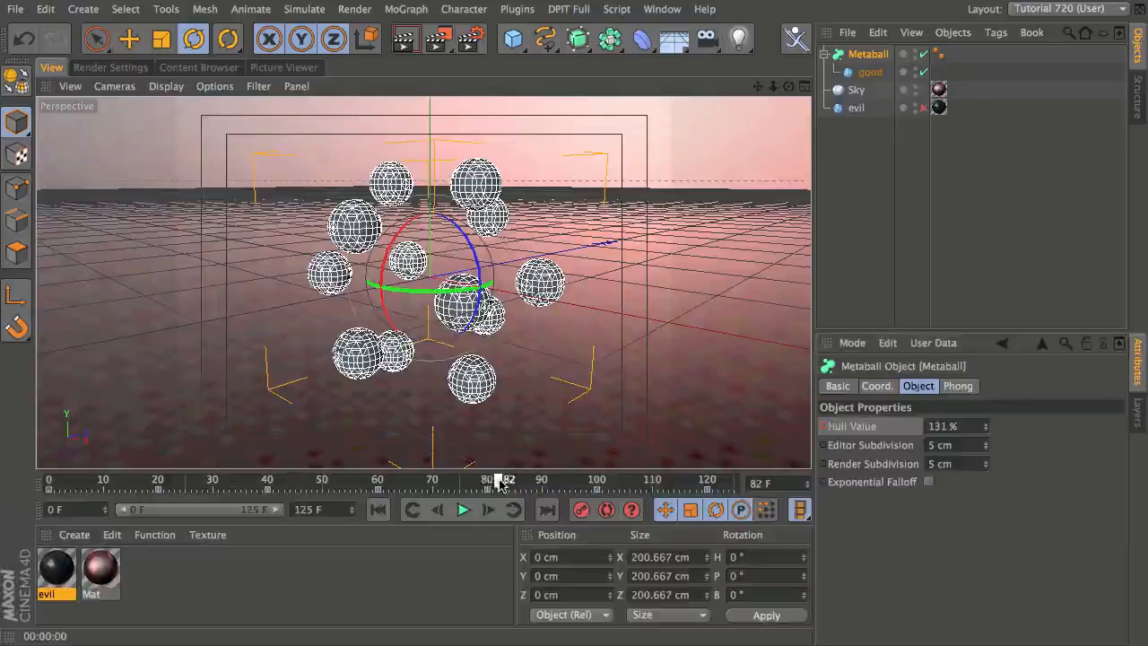
drag(499, 478, 596, 475)
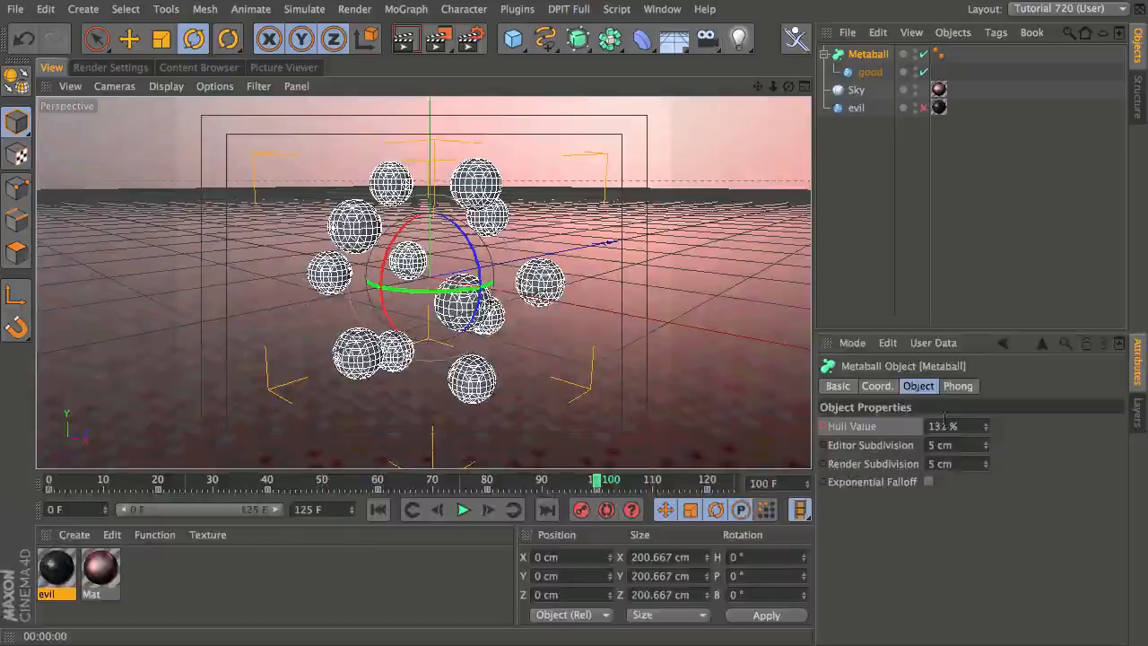
drag(986, 427, 984, 522)
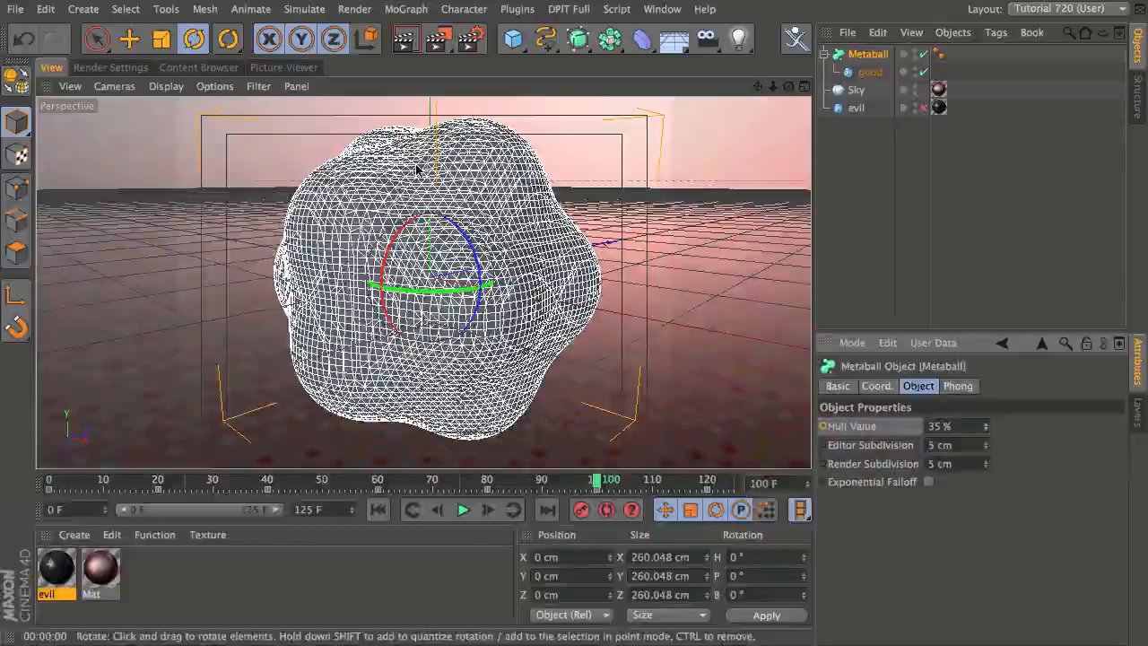
ctrl+click(822, 427)
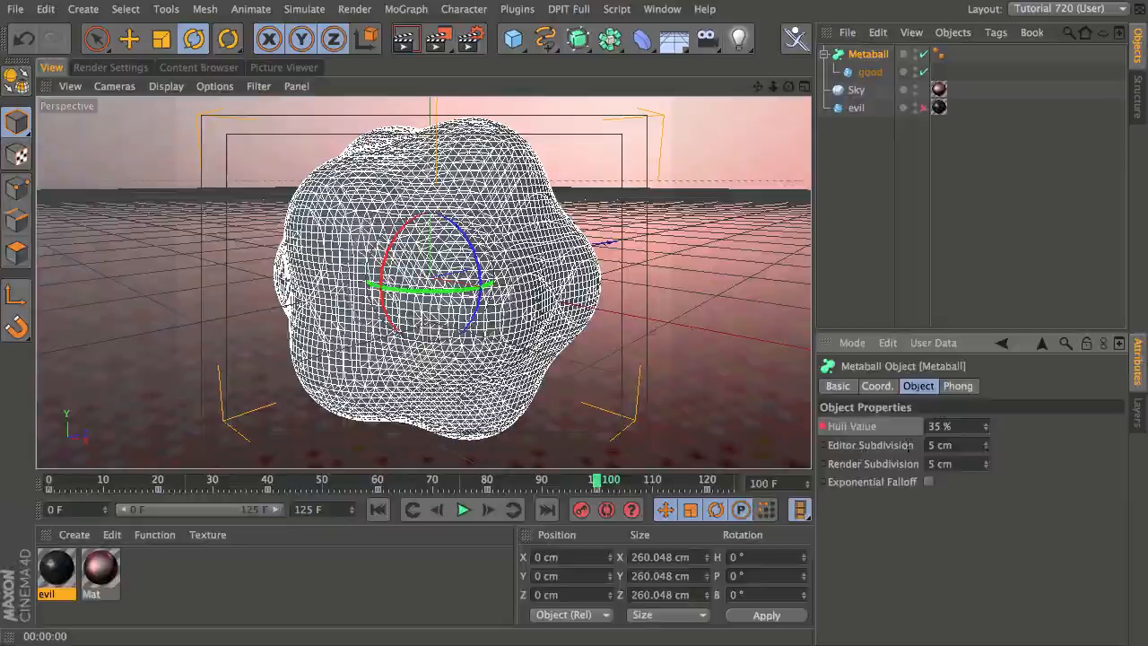
Set the Metaball's editor subdivision to 20 cm and compare frames 81 to 100 with the reference animation in Pulse_final.mov
drag(986, 451, 980, 440)
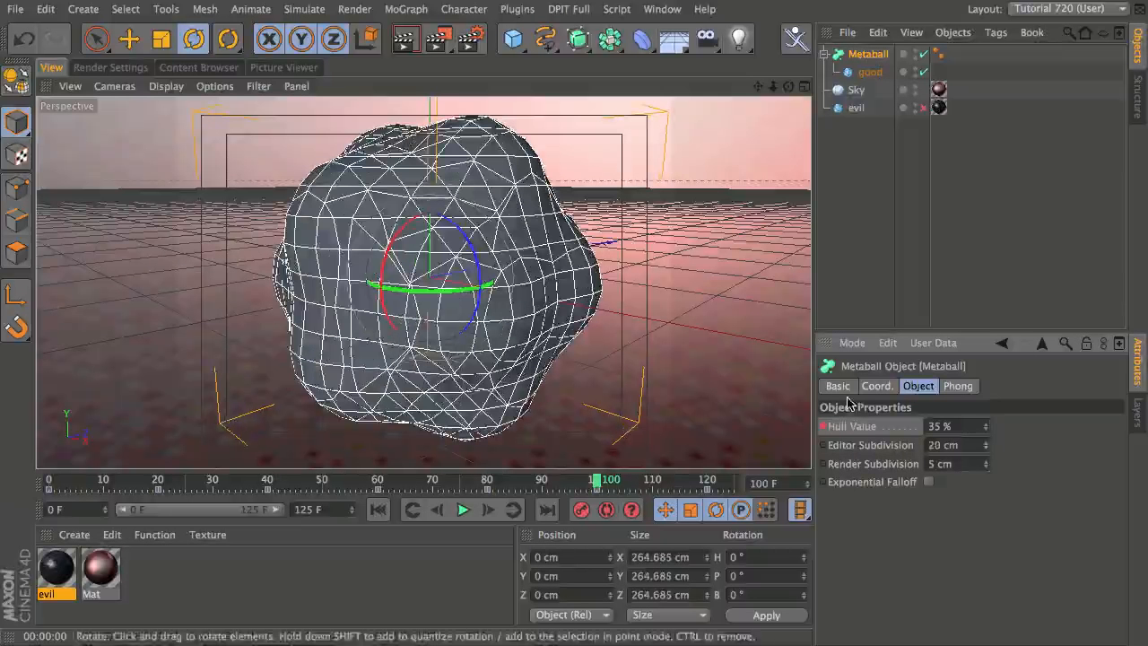
click(592, 482)
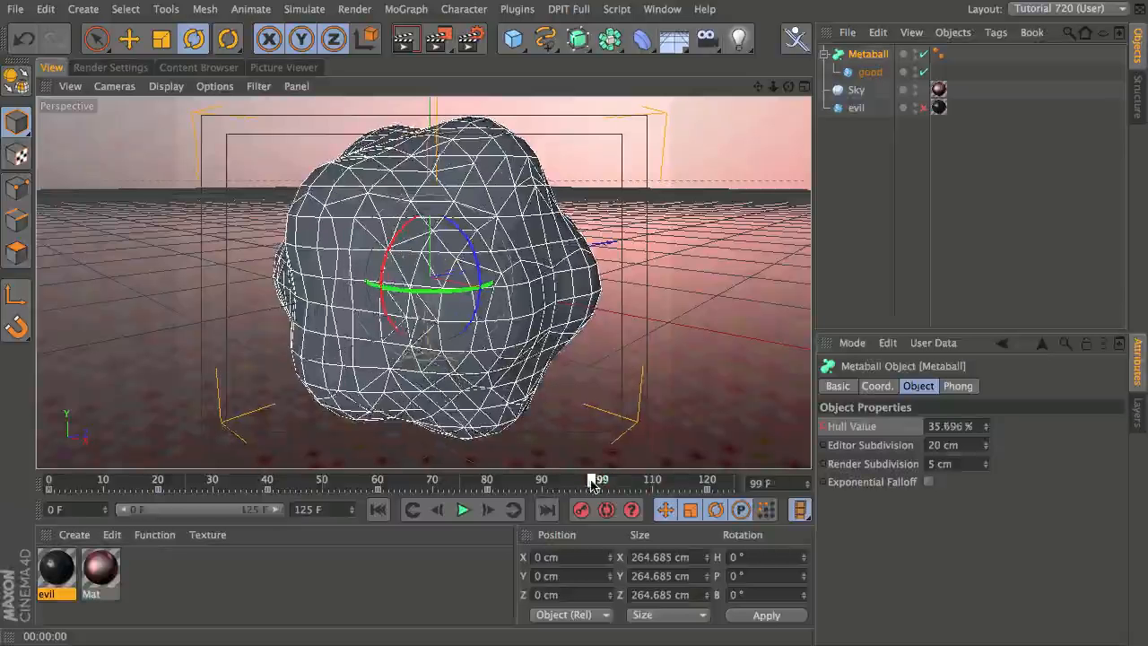
drag(592, 482, 491, 485)
key(super+Tab)
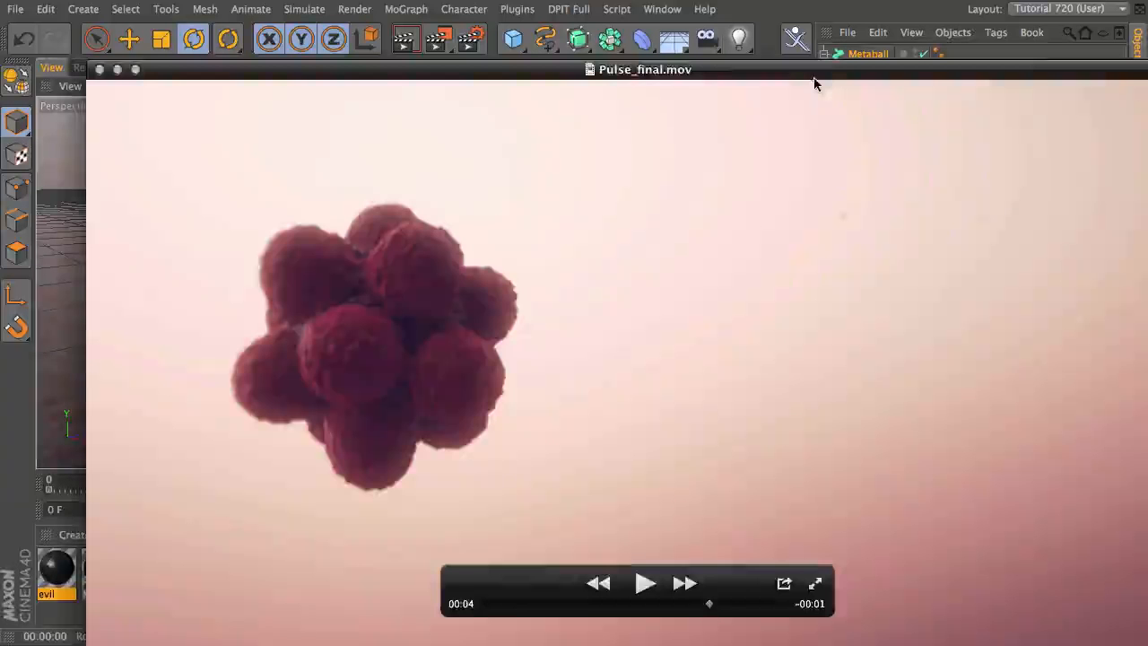
mouse_move(710, 604)
mouse_down()
mouse_move(520, 609)
mouse_move(717, 601)
mouse_move(692, 603)
mouse_up()
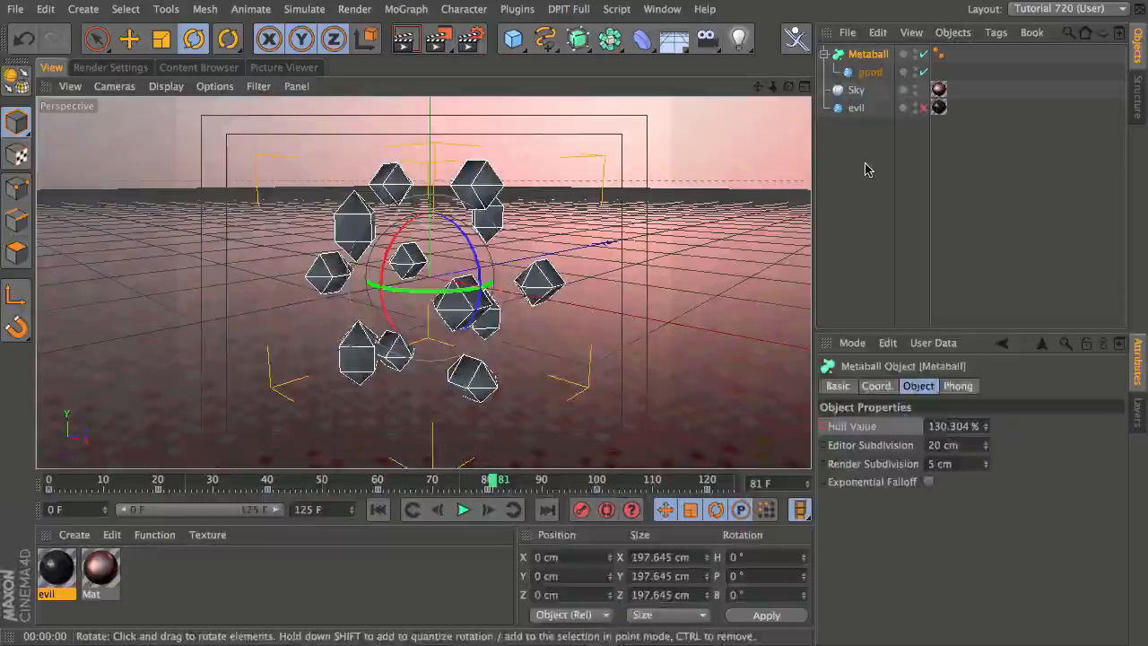
Record a keyframe for the good object at frame 70 with position recording turned off
click(852, 75)
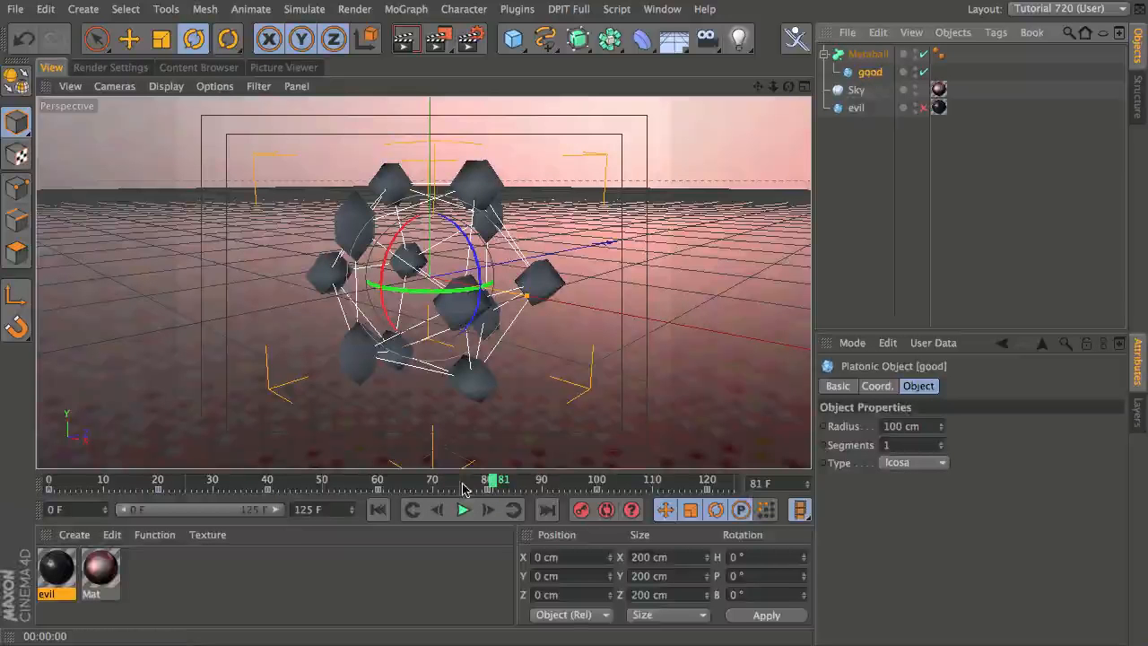
drag(464, 488, 433, 480)
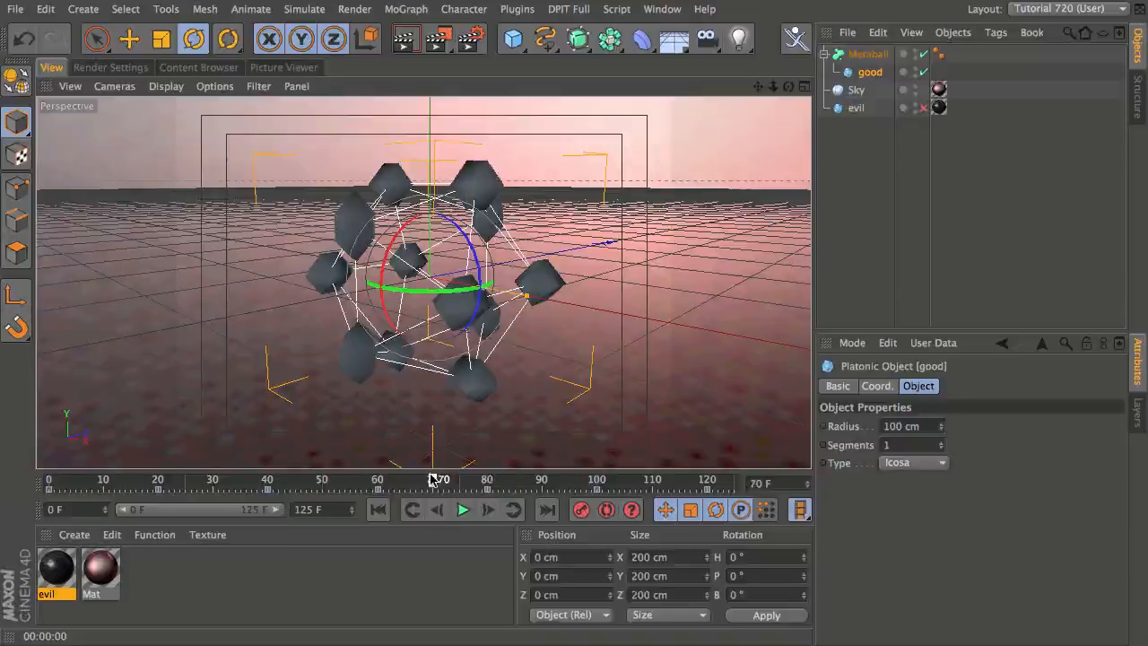
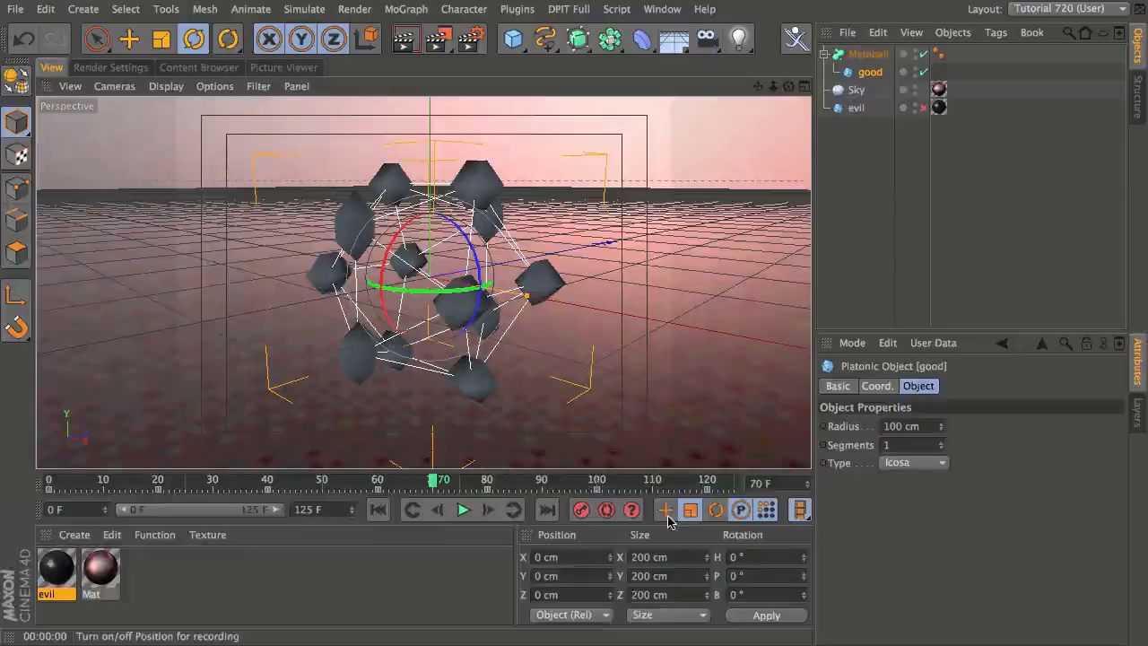
click(716, 512)
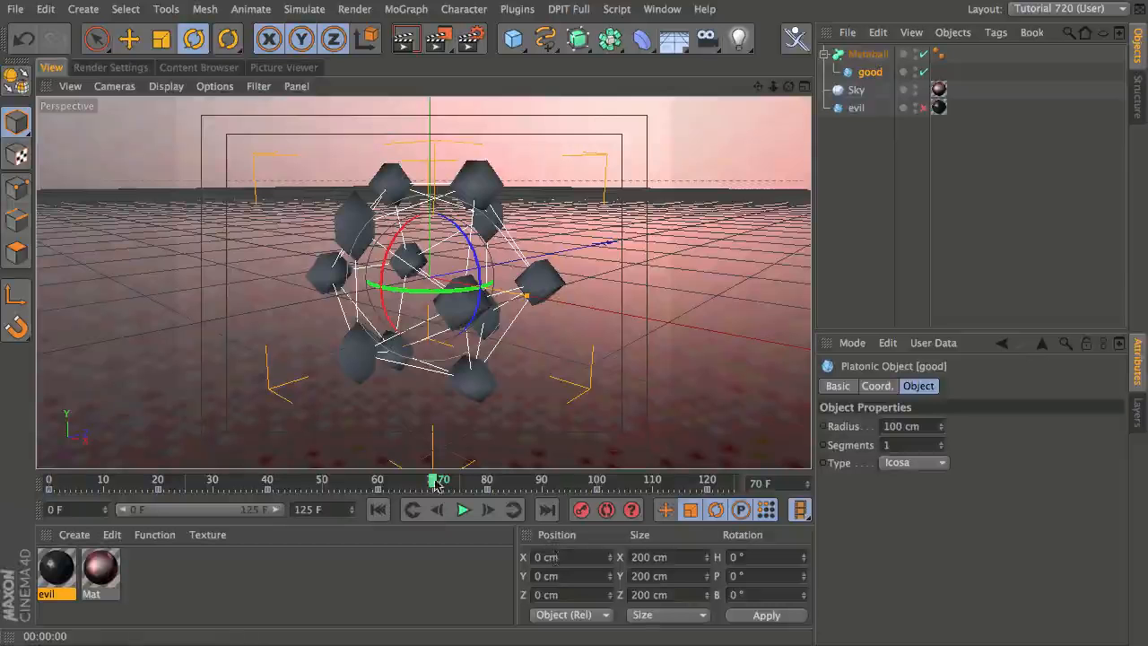
At frame 0, rotate the good object to about H 134°, P 54°, B 23° and scale it up to about 1267 cm
drag(436, 483, 27, 486)
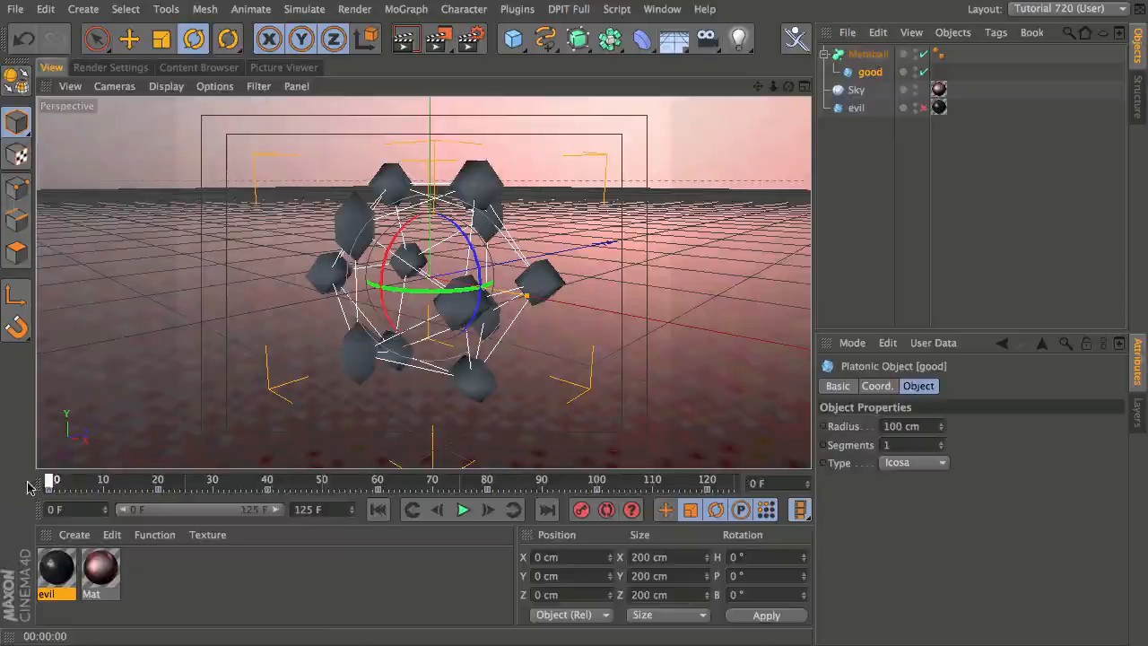
drag(453, 273, 458, 216)
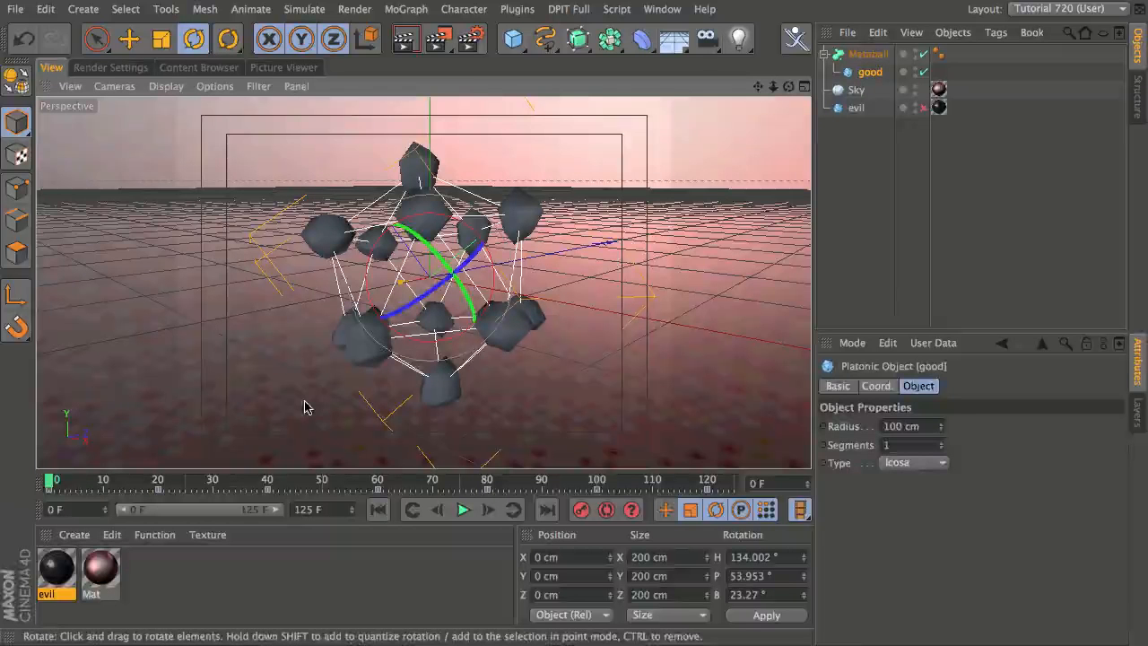
key(t)
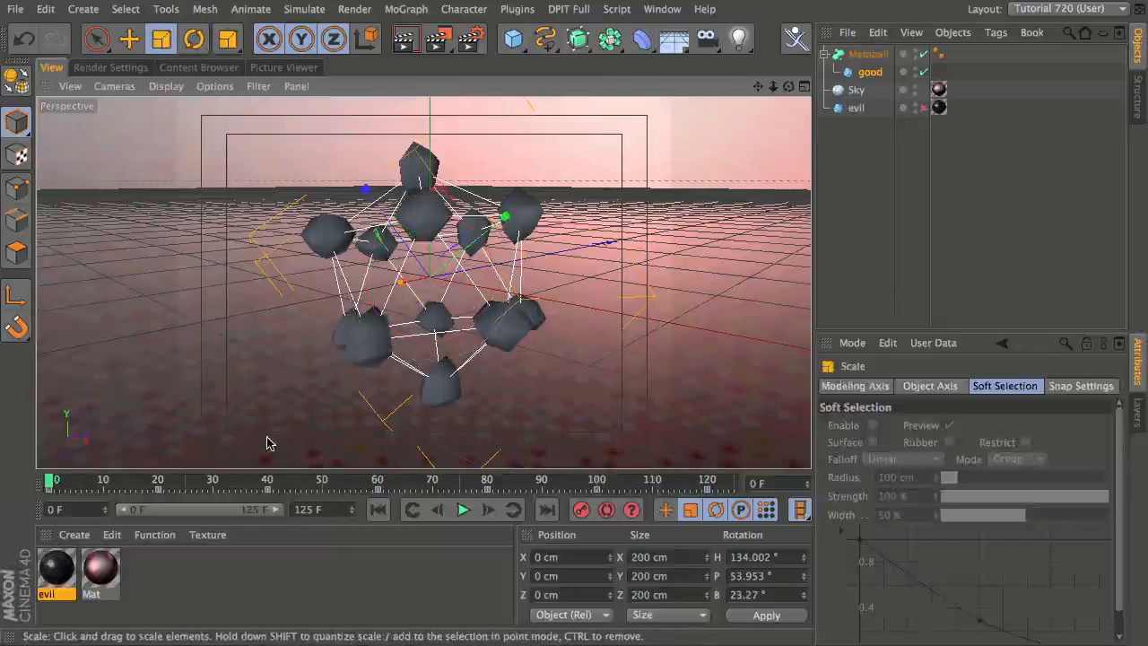
drag(266, 442, 617, 122)
drag(347, 356, 439, 235)
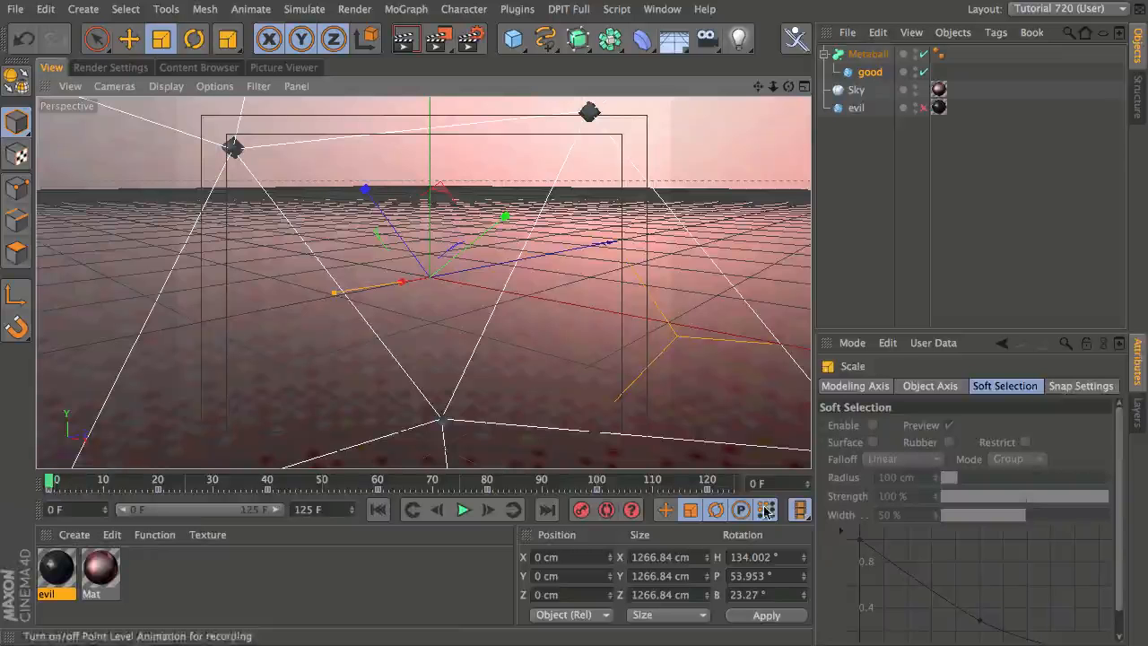
click(67, 482)
mouse_move(66, 481)
mouse_down()
mouse_move(314, 461)
mouse_move(620, 470)
mouse_move(232, 486)
mouse_move(77, 468)
mouse_up()
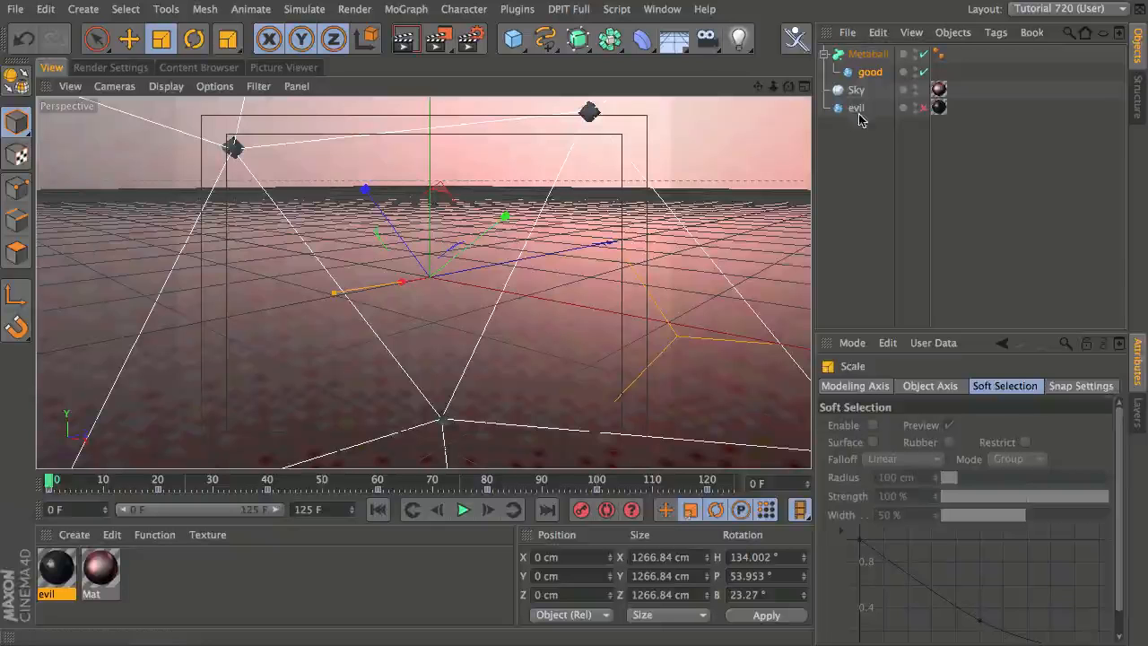
Convert the good Platonic into an editable polygon object and scrub to frame 69
click(869, 75)
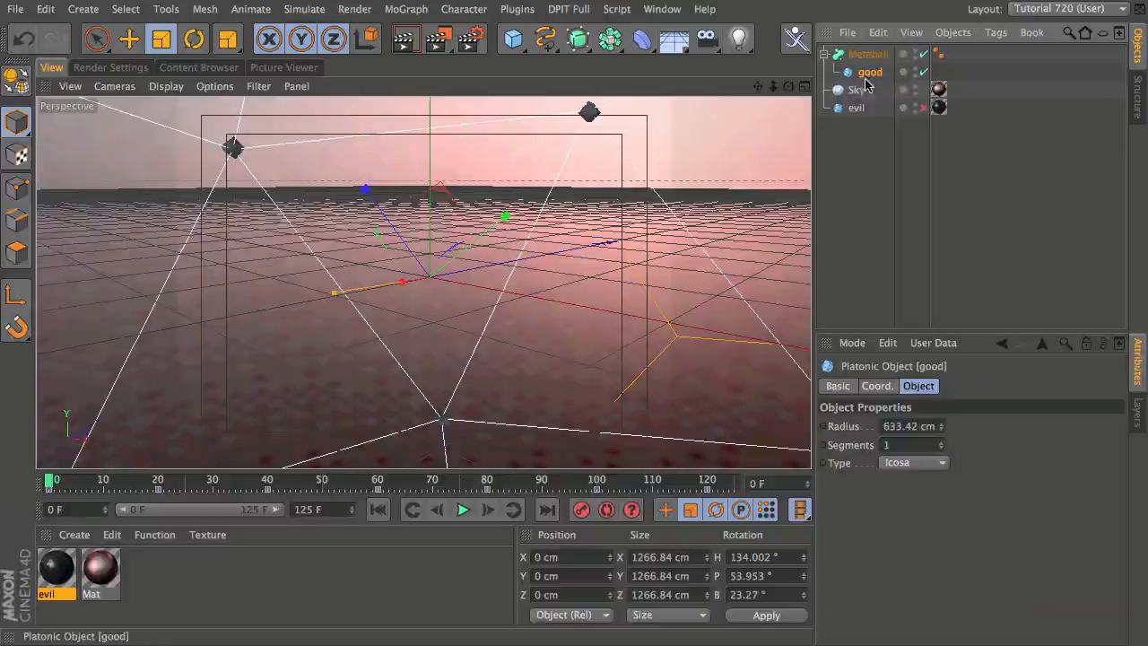
key(c)
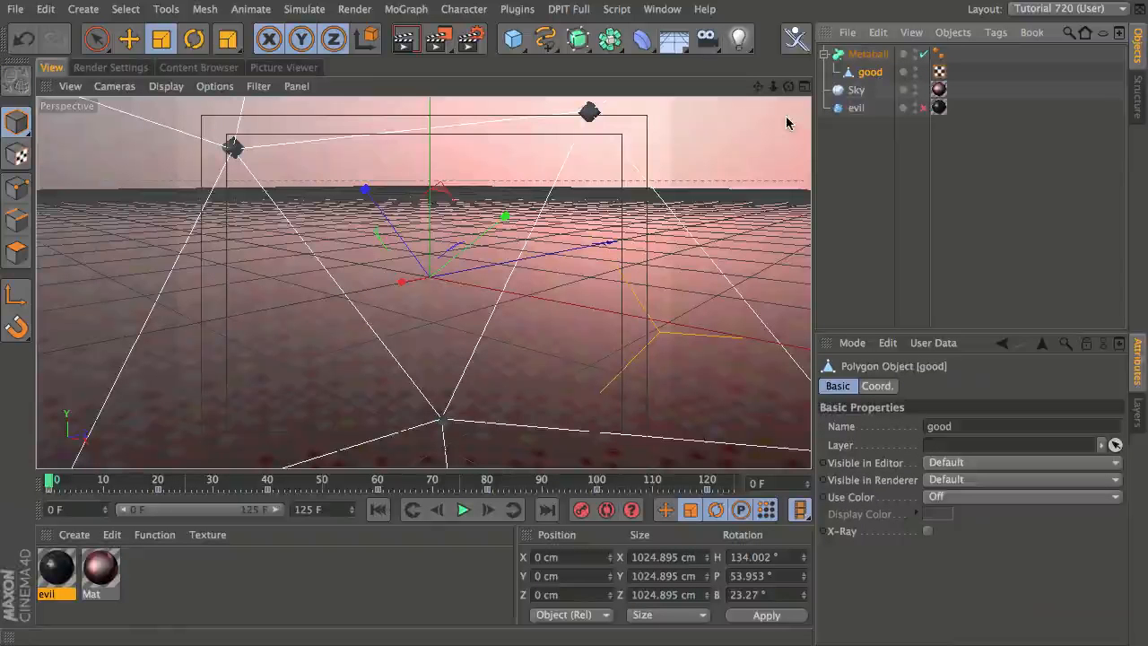
drag(51, 482, 428, 488)
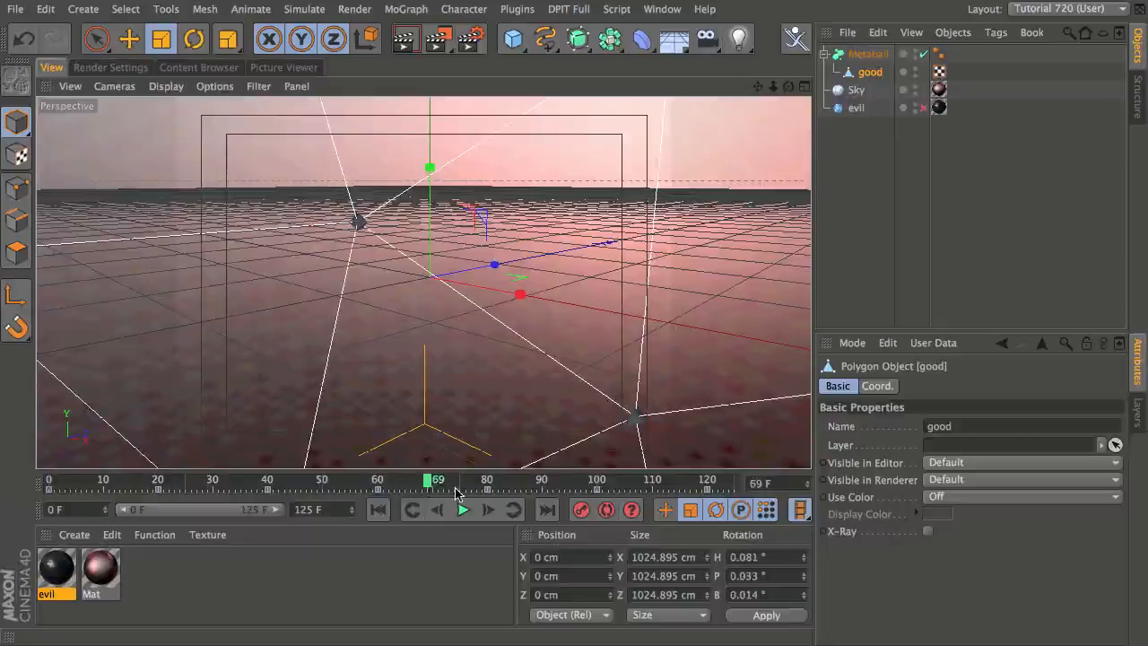
Set the good polygon object's size to 200 cm on X, Y and Z
click(856, 109)
click(869, 71)
drag(705, 560, 583, 517)
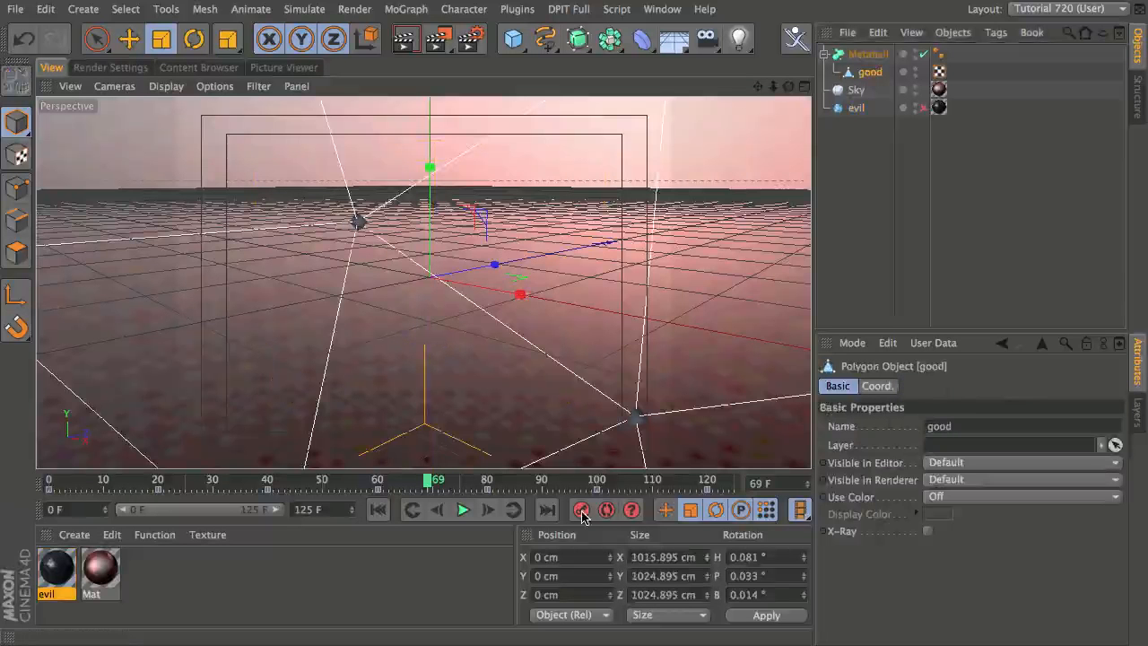
click(661, 557)
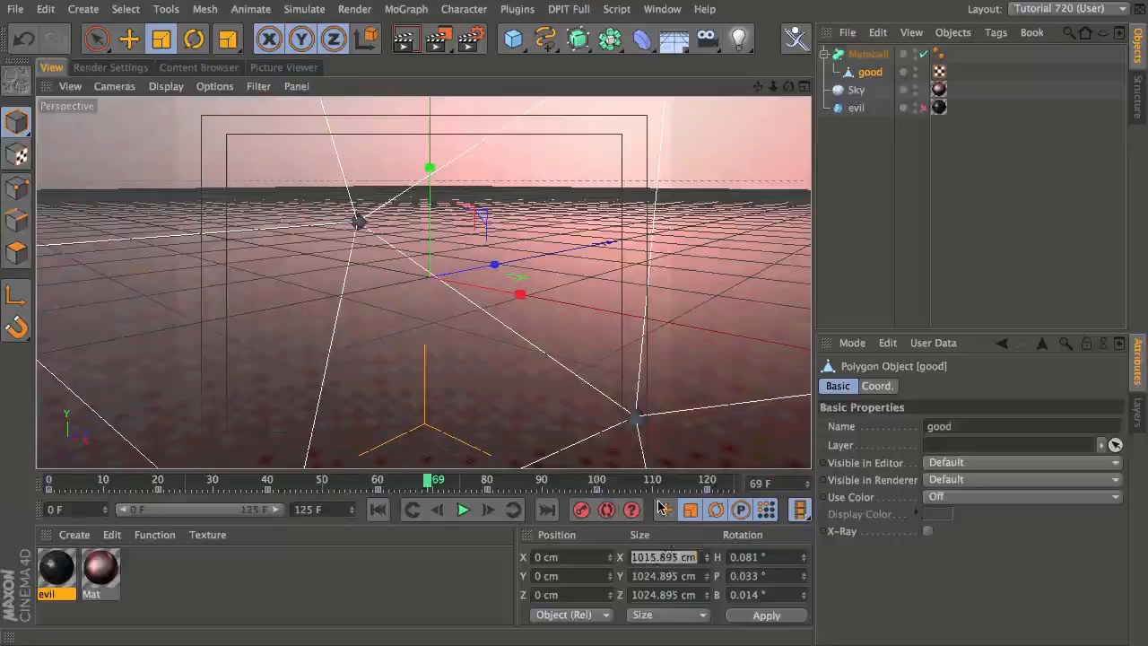
text(200)
key(Tab)
text(200)
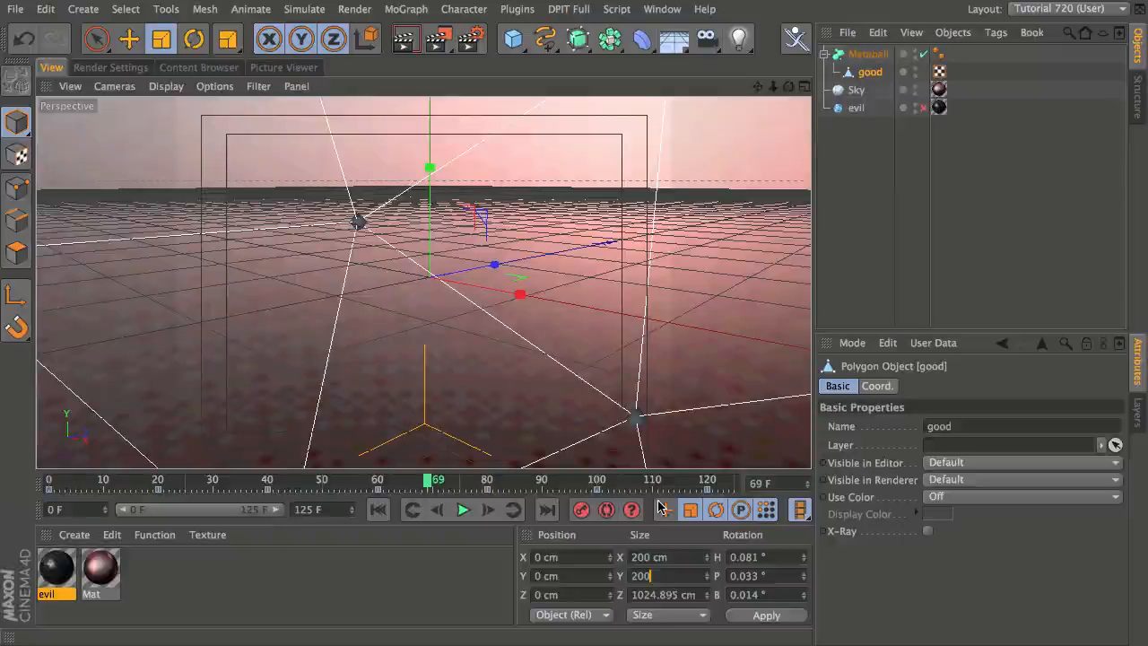
key(Tab)
text(200)
click(777, 619)
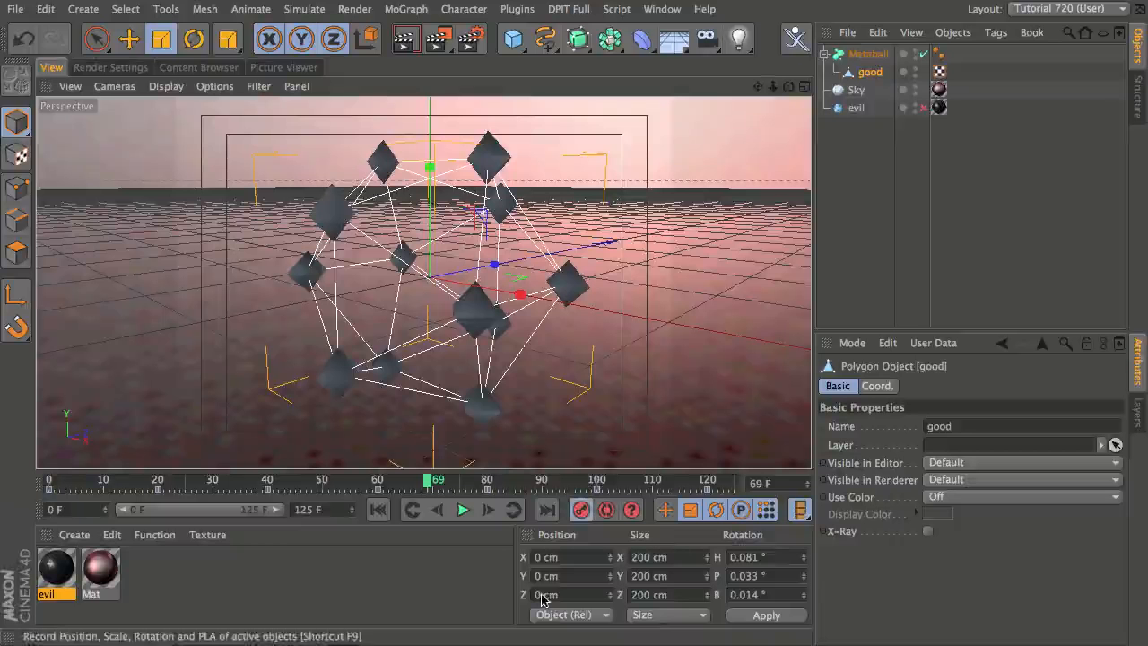
Set the good object's scale to 10 on X, Y and Z at frame 0
mouse_move(430, 484)
mouse_down()
mouse_move(247, 485)
mouse_move(466, 464)
mouse_move(433, 467)
mouse_up()
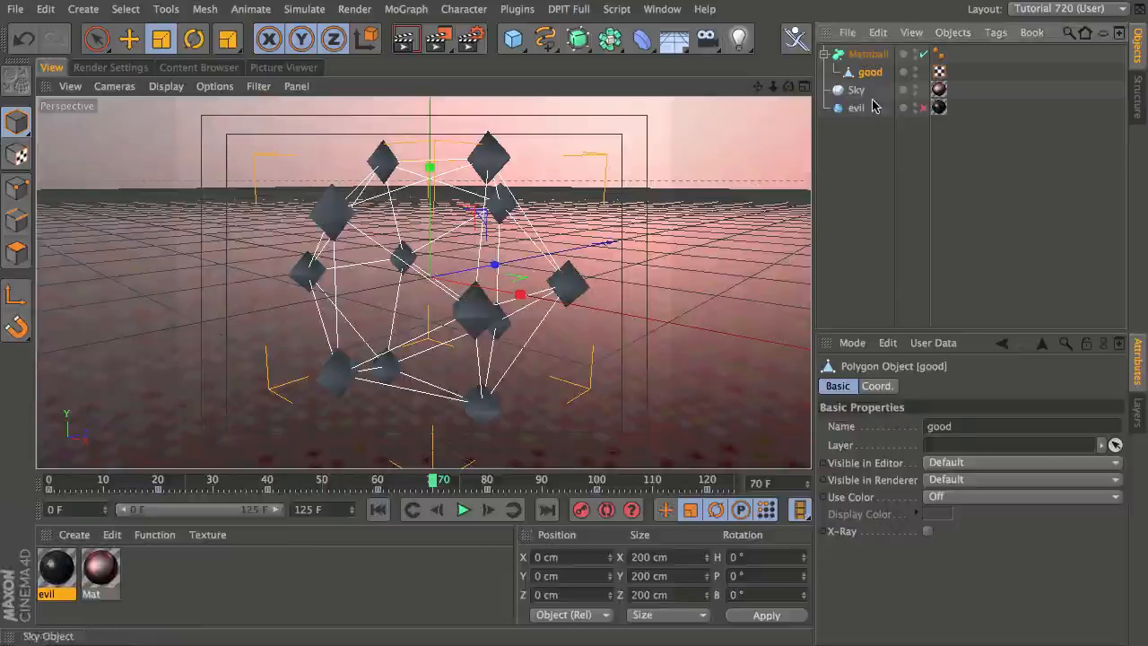
click(861, 386)
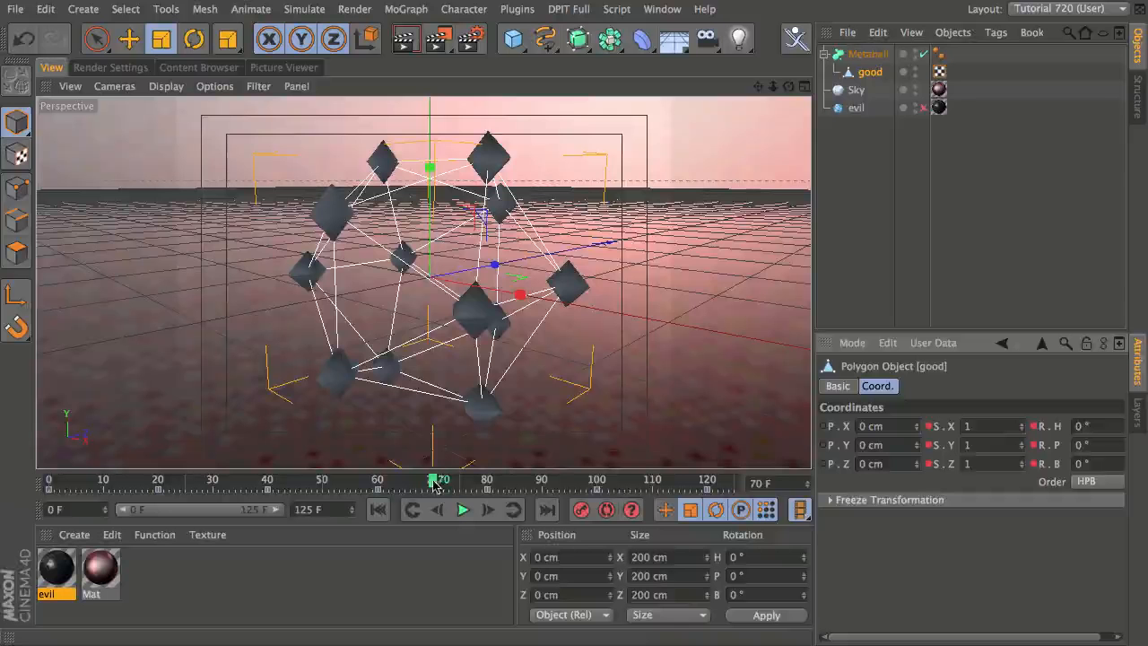
drag(442, 480, 50, 486)
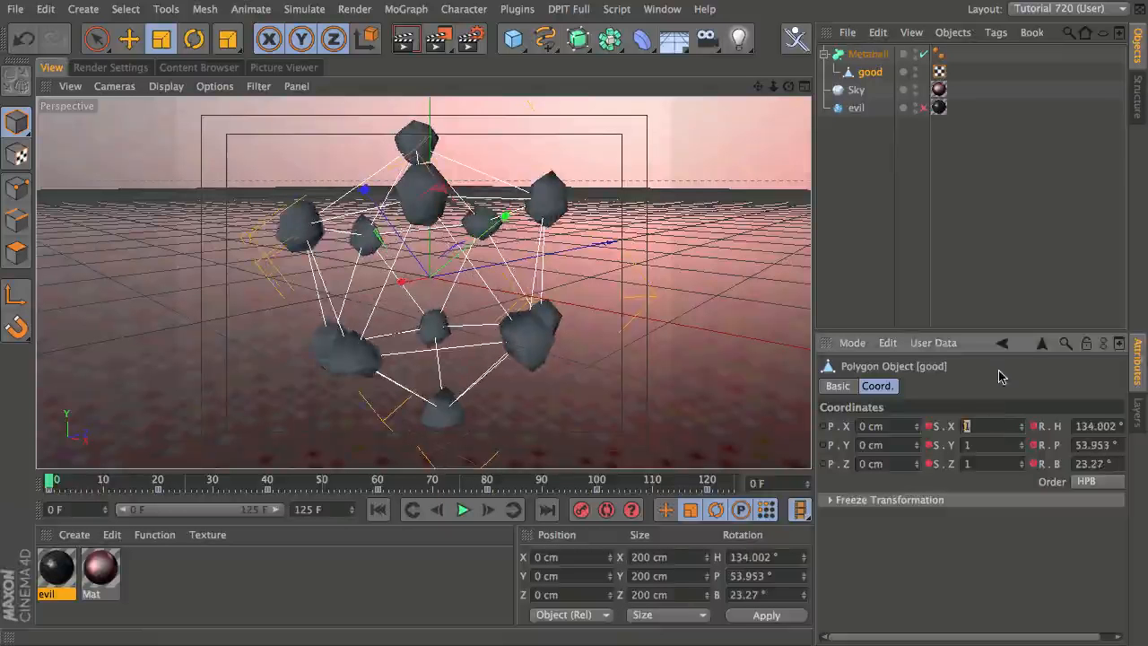
text(10)
key(Tab)
text(10)
key(Tab)
text(10)
key(Tab)
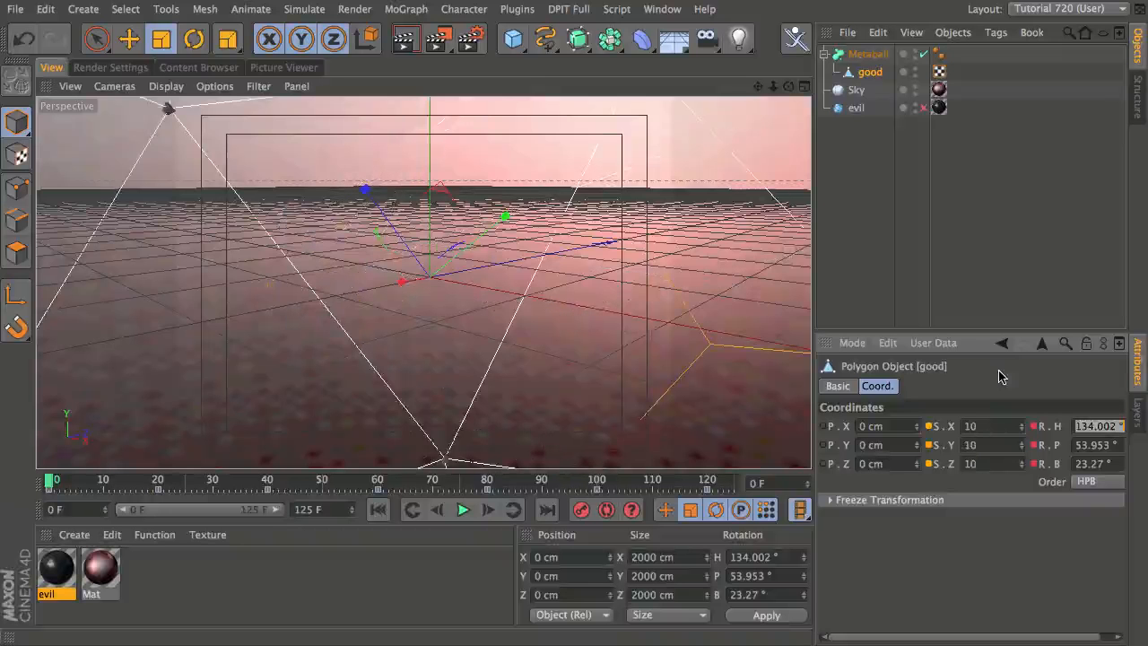
Record keyframes for the good object's X, Y and Z scale at frame 0 and scrub to frame 120 to check the motion
ctrl+click(928, 426)
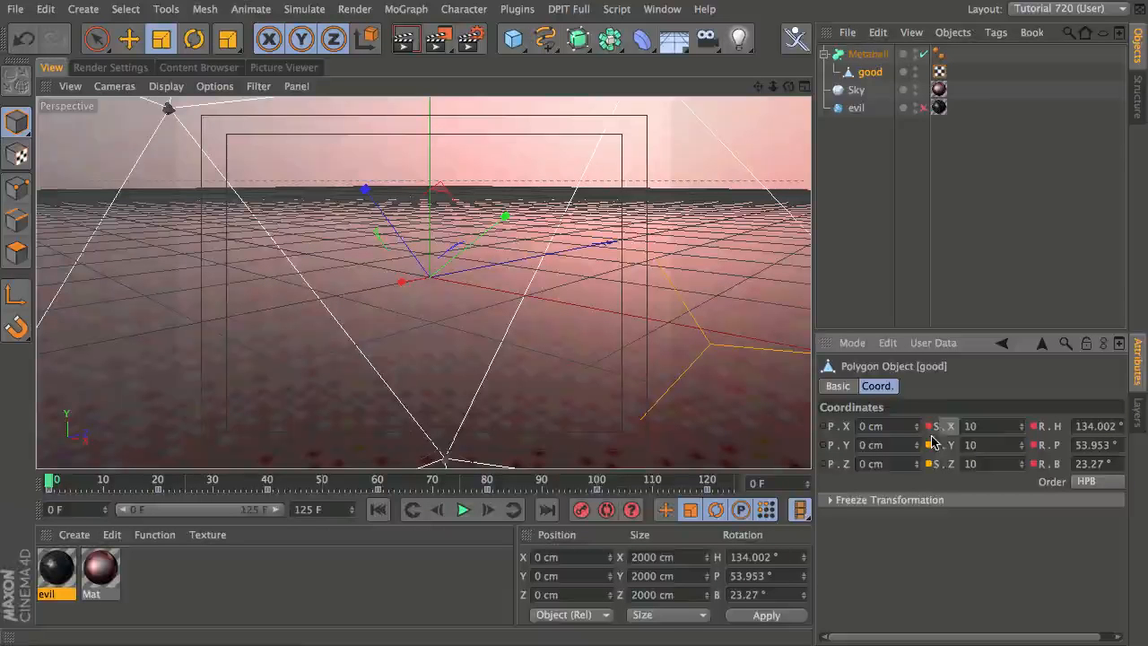
ctrl+click(928, 445)
ctrl+click(928, 463)
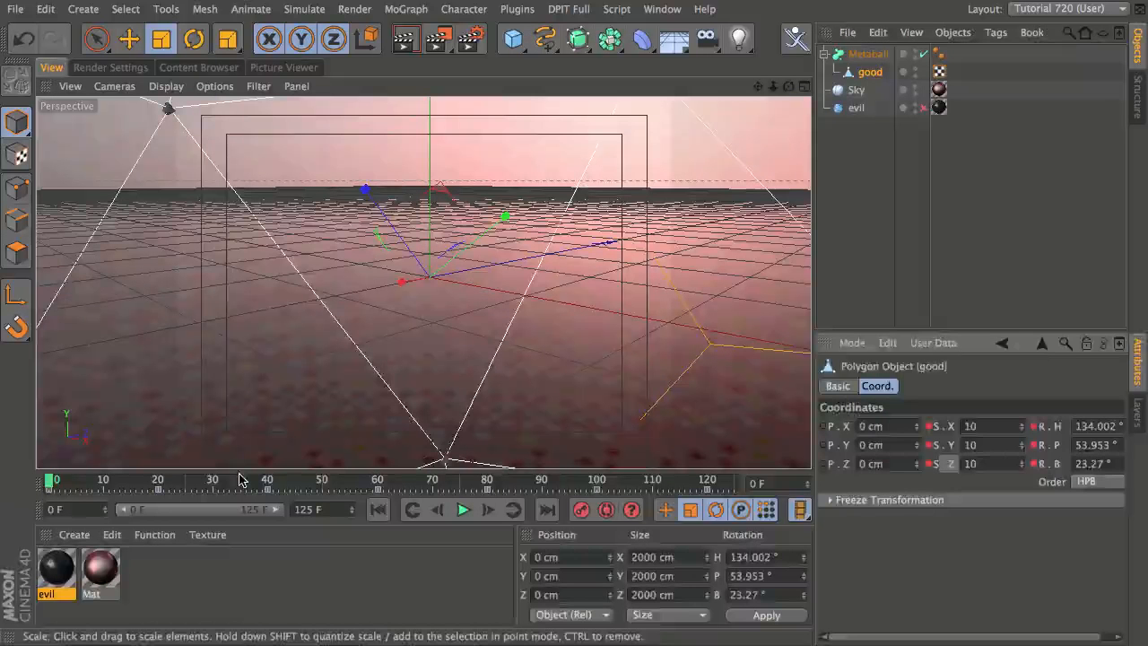
click(853, 192)
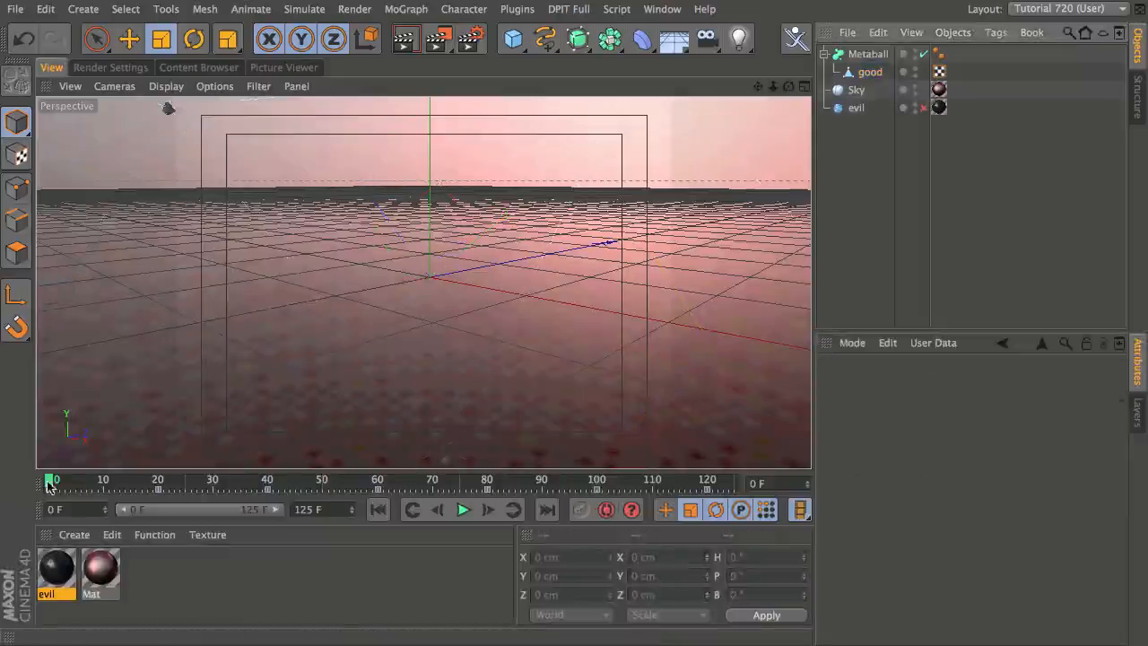
drag(49, 484, 705, 481)
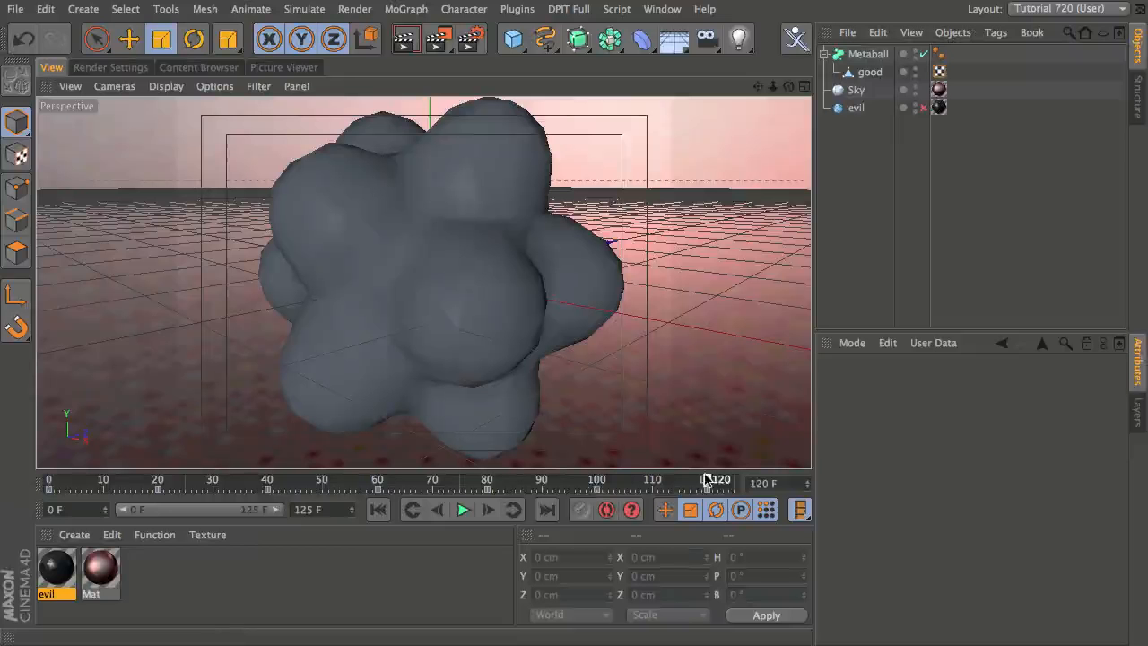
At frame 100, lower the Metaball's hull value to 27% and update its keyframe
click(869, 55)
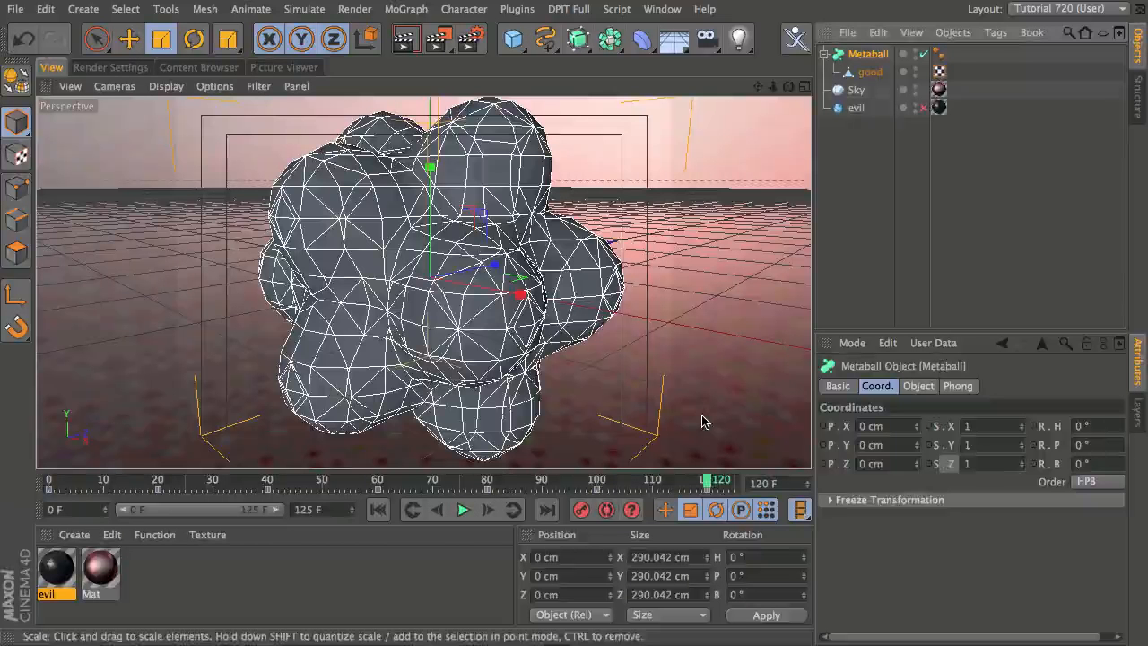
drag(708, 484, 465, 488)
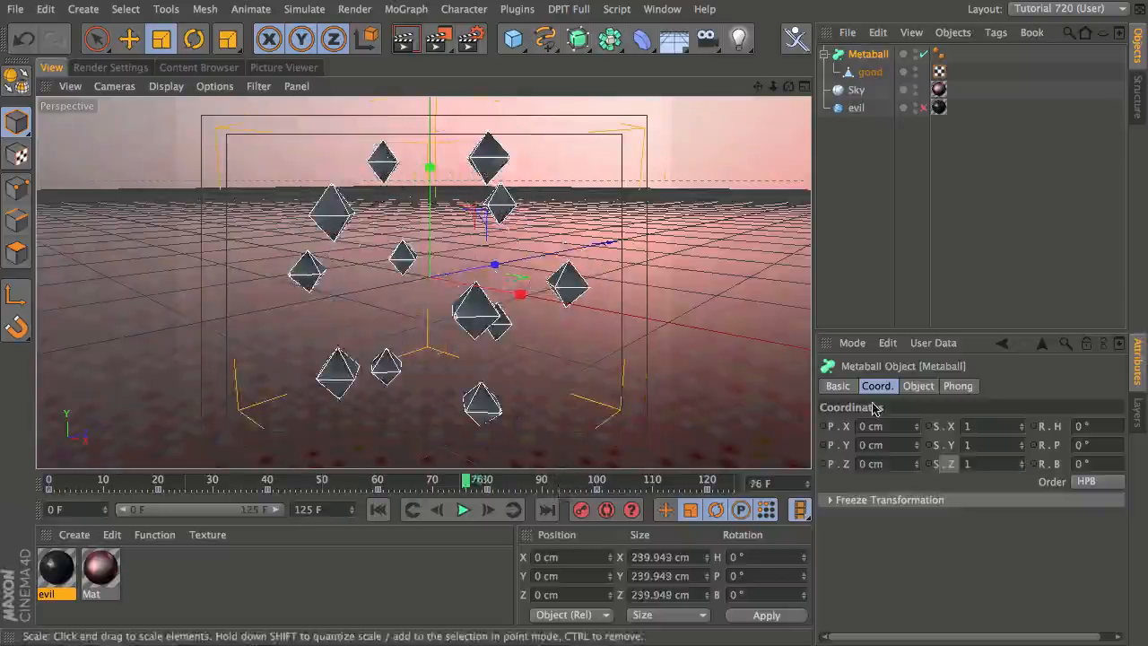
click(918, 385)
click(466, 484)
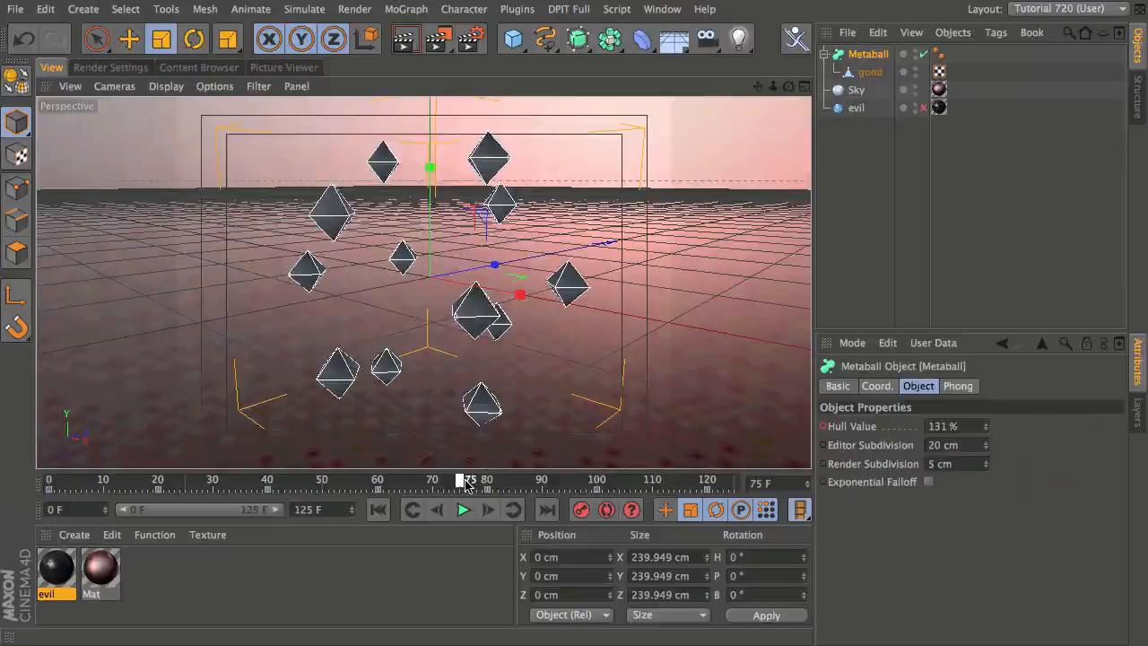
drag(465, 485, 596, 479)
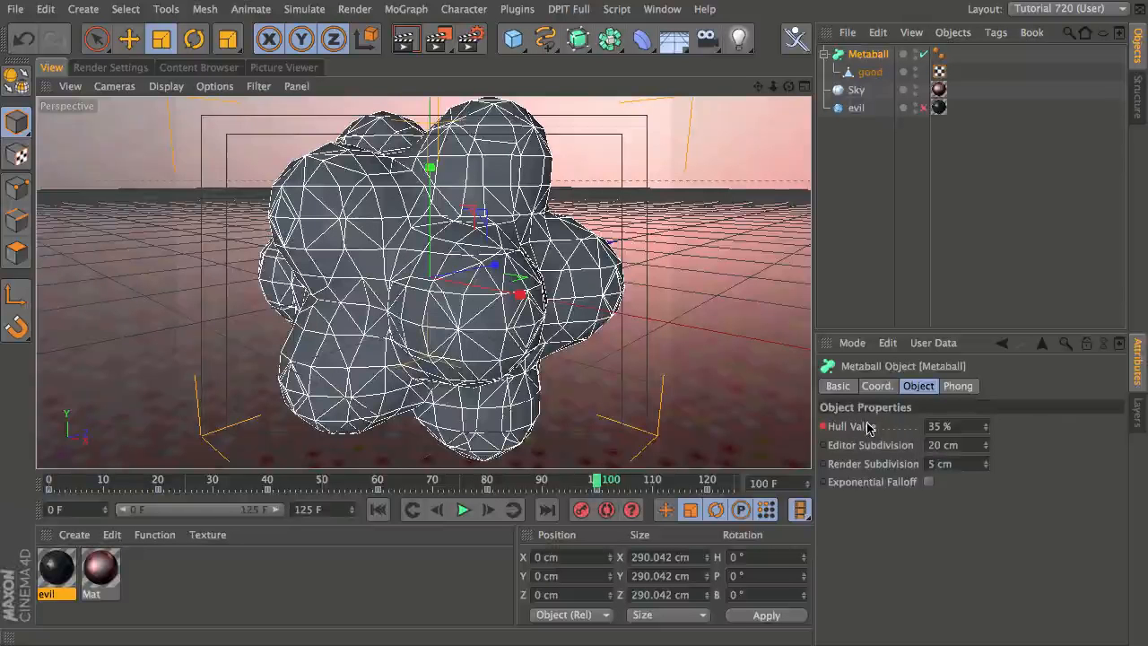
click(604, 482)
drag(605, 481, 597, 481)
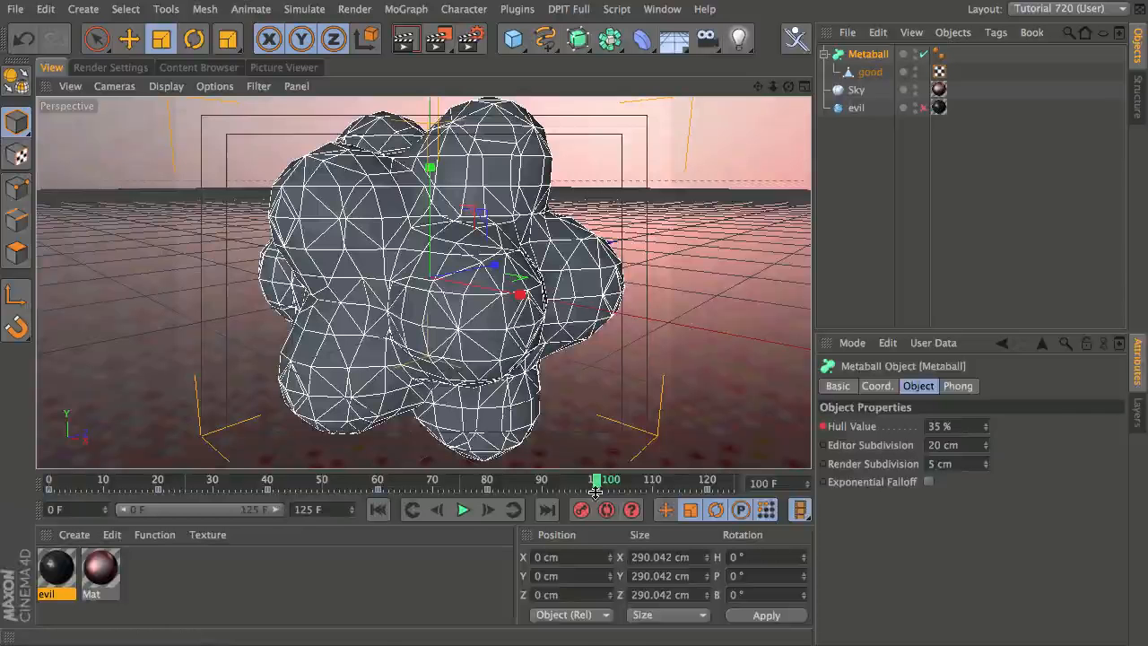
click(985, 429)
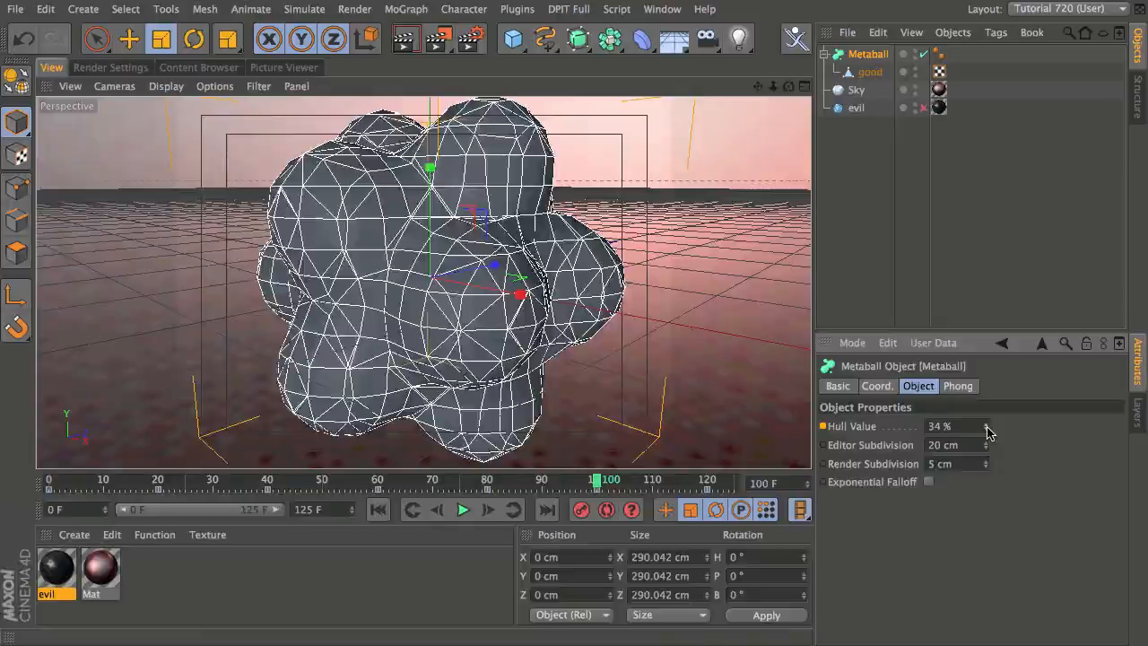
drag(986, 431, 992, 441)
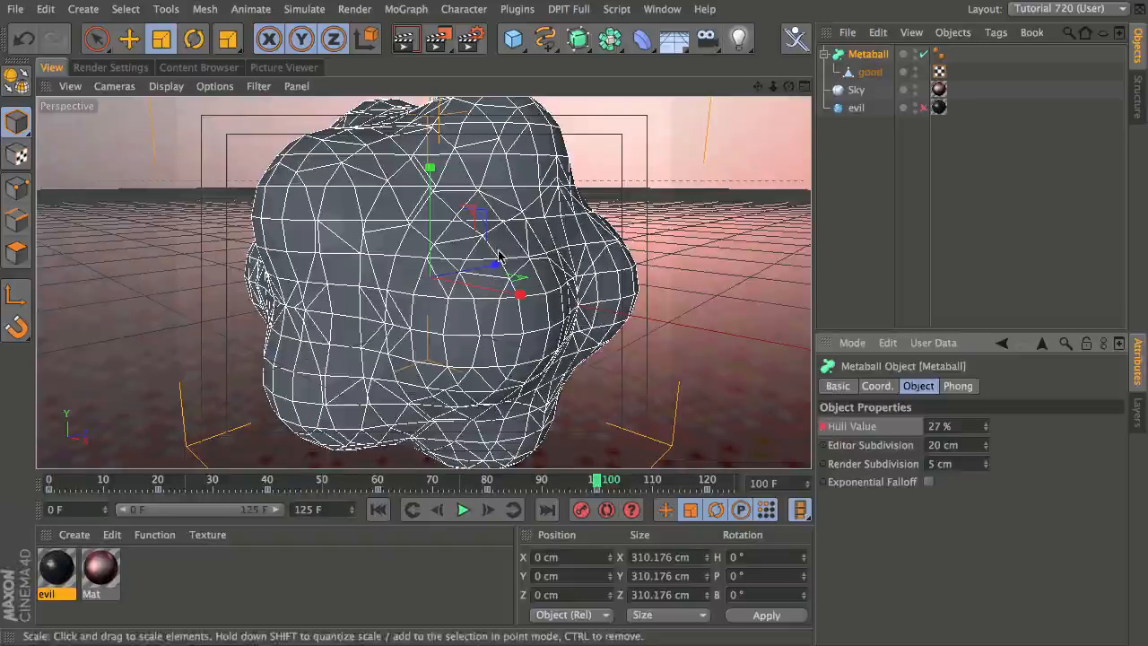
Play the animation from frame 0 to review the Metaball parts merging, and move the playhead to frame 109
drag(498, 257, 494, 291)
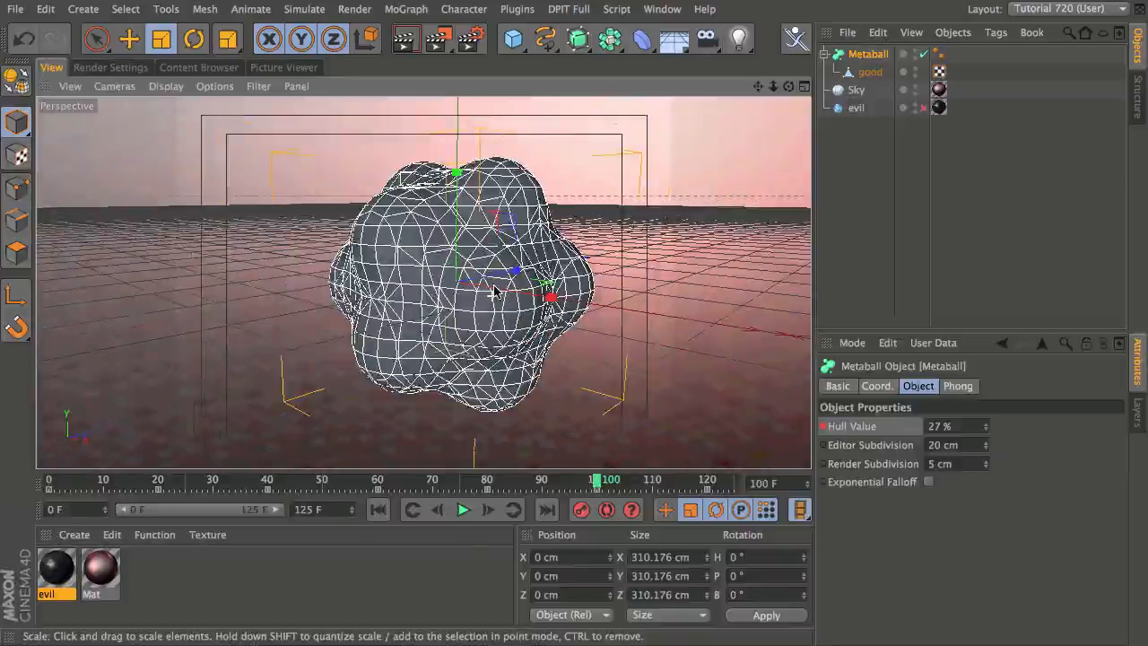
key(shift+f)
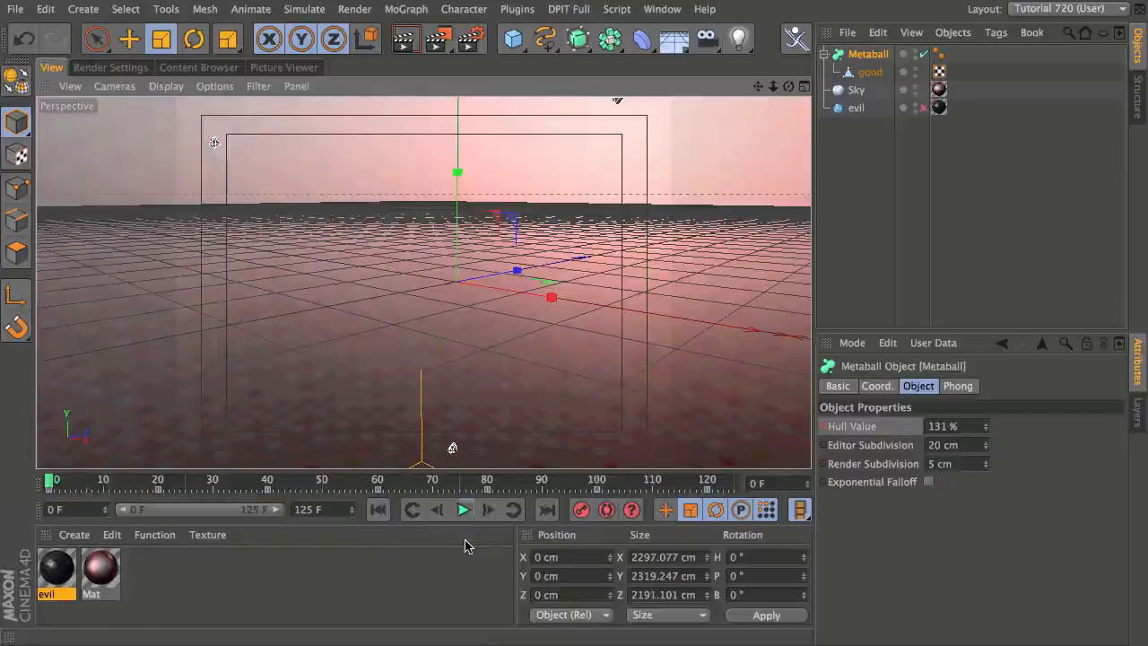
click(463, 509)
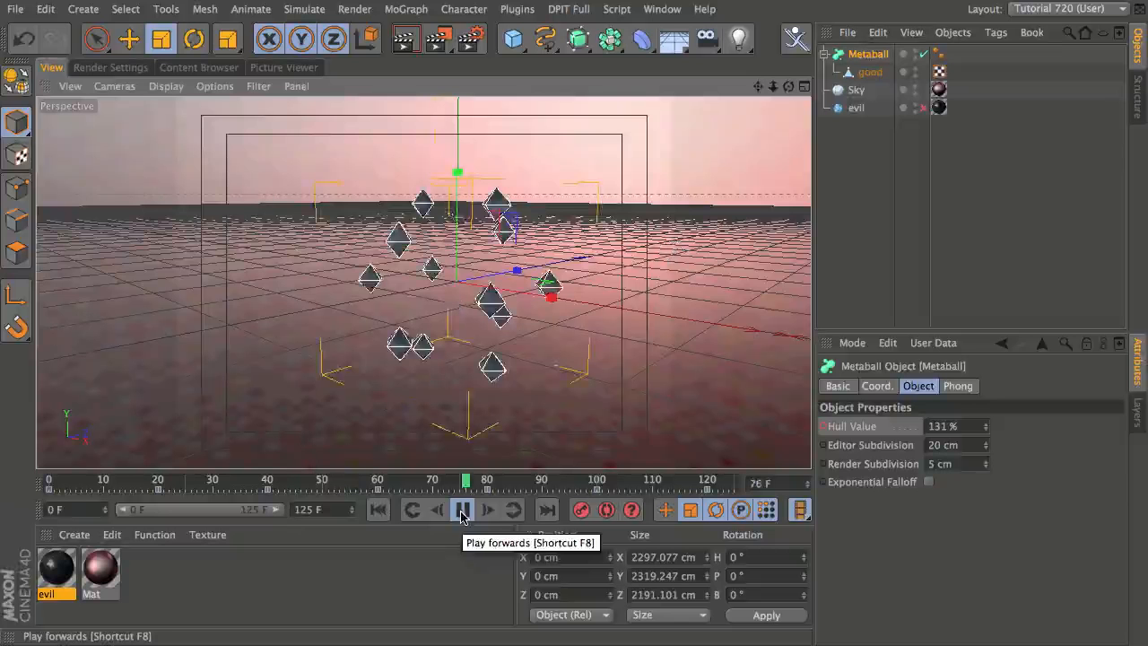
click(463, 510)
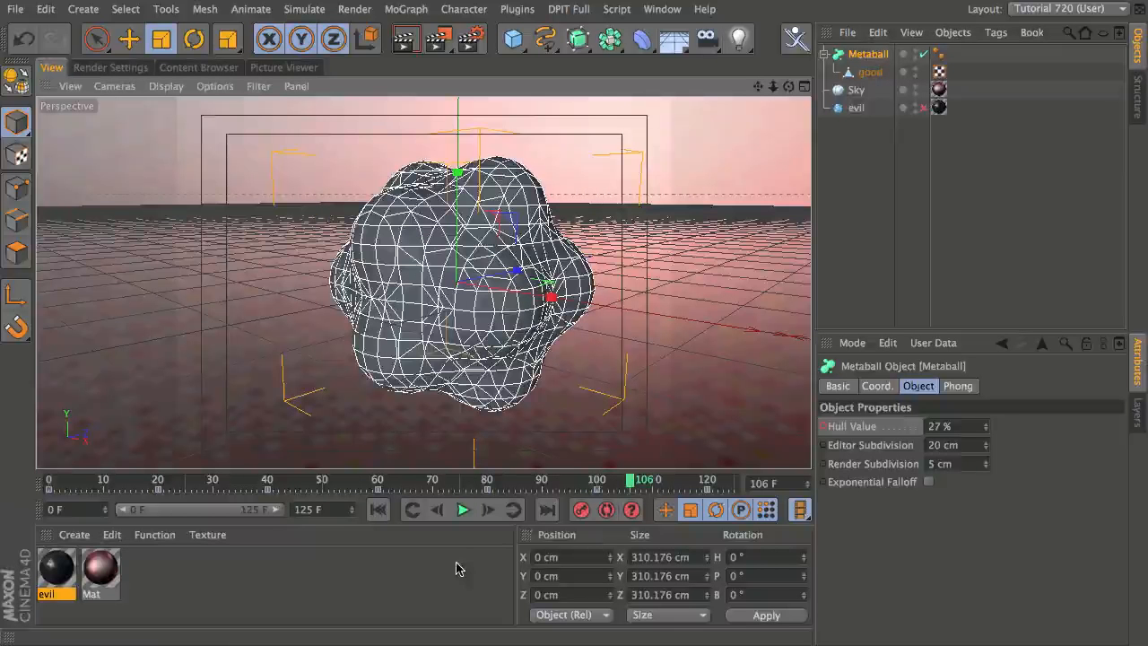
mouse_move(627, 482)
mouse_down()
mouse_move(25, 476)
mouse_move(645, 479)
mouse_up()
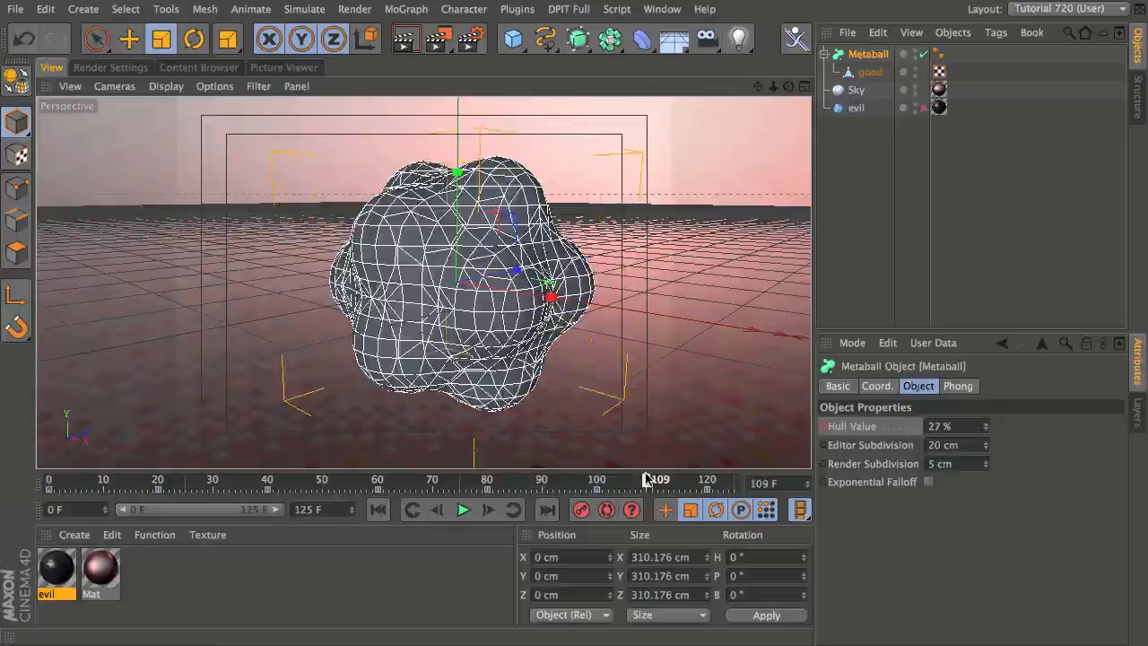
Create a new material and set its color to a deep pink with RGB values 205, 17, 102
double_click(148, 578)
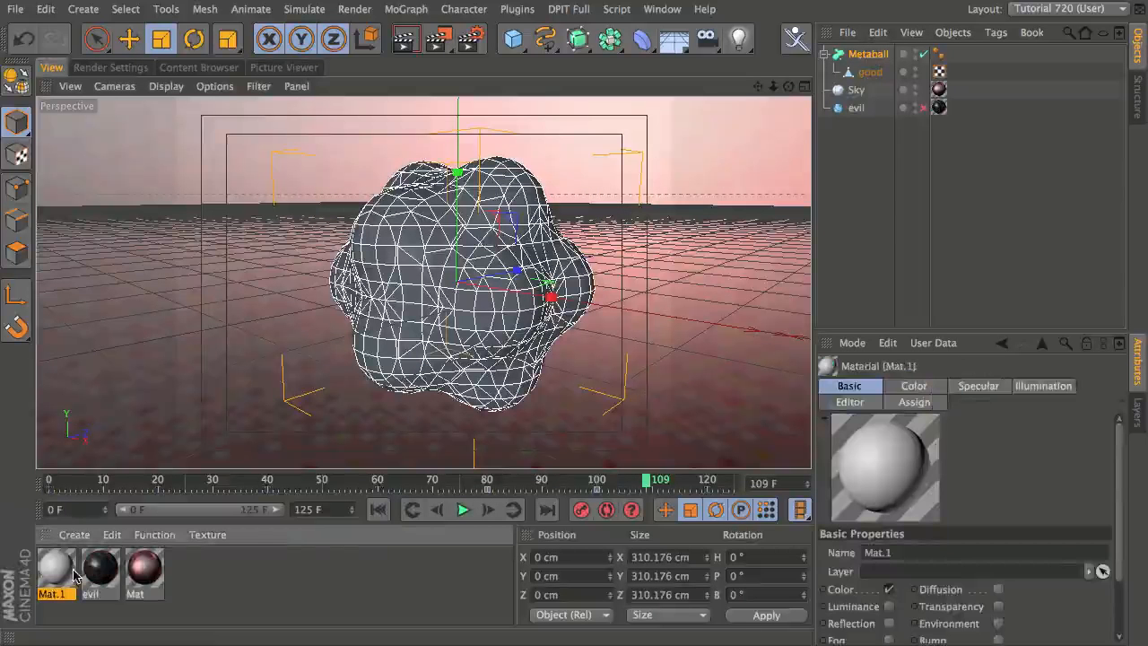
double_click(72, 570)
click(292, 272)
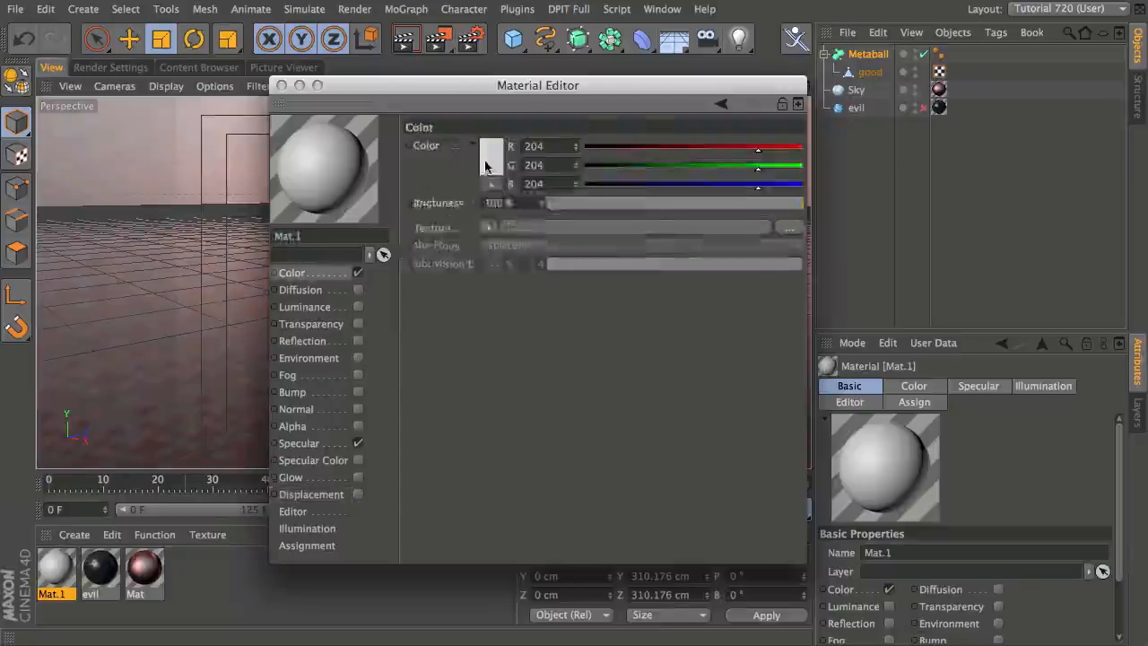
click(485, 166)
click(603, 111)
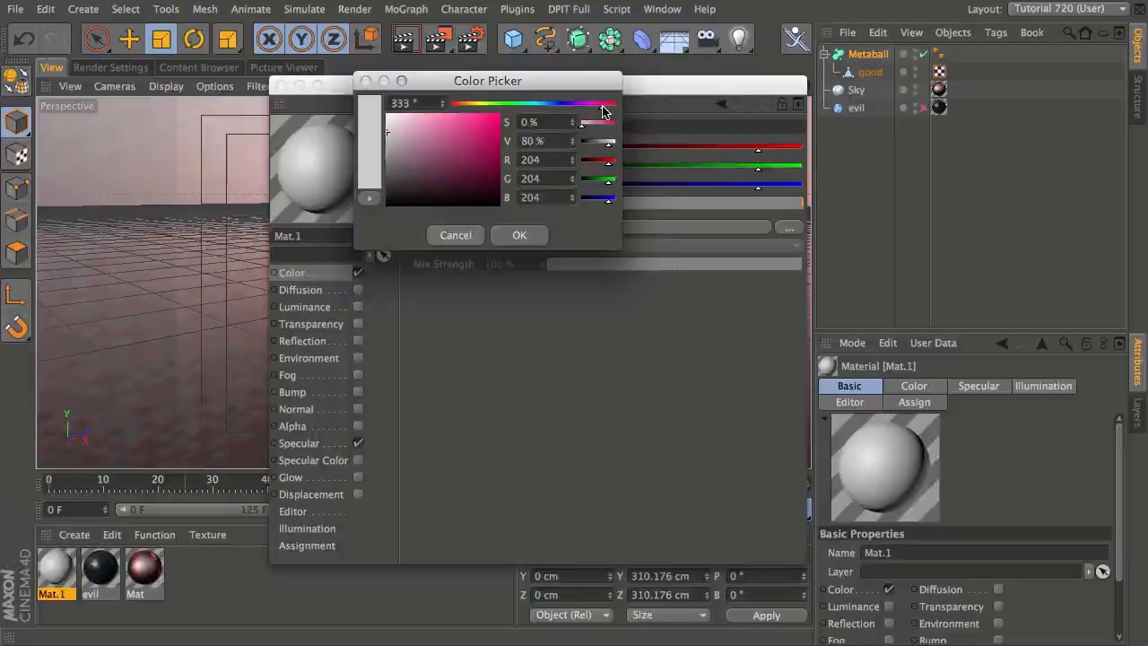
click(491, 131)
click(525, 235)
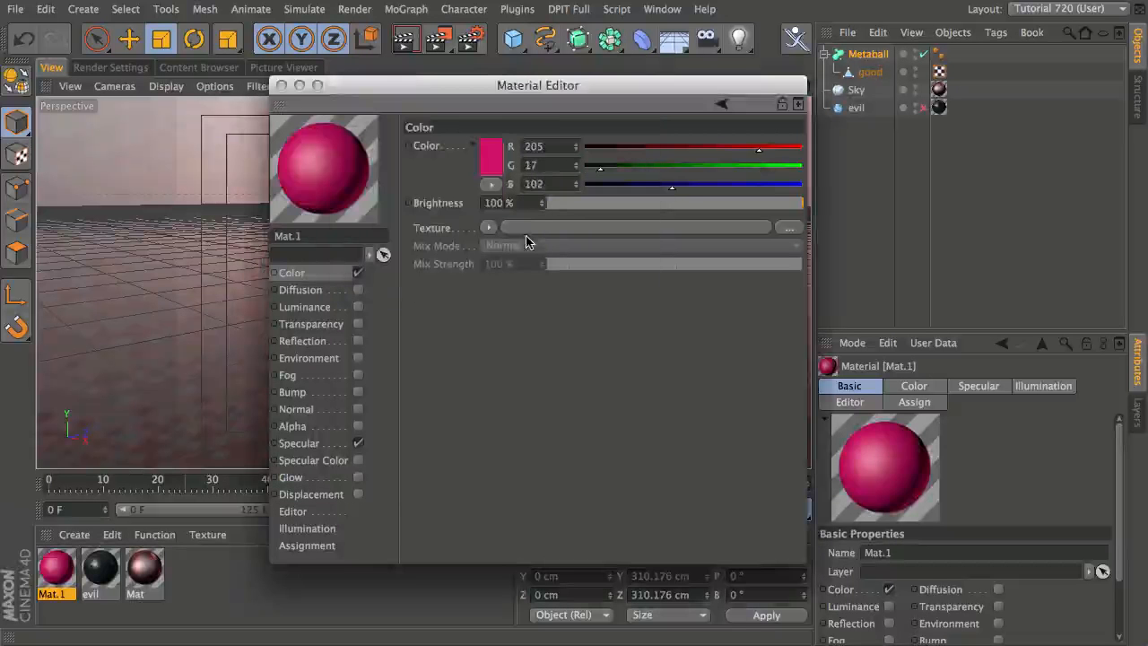
Set the pink material's illumination model to Oren-Nayar with a roughness of 36%
click(307, 528)
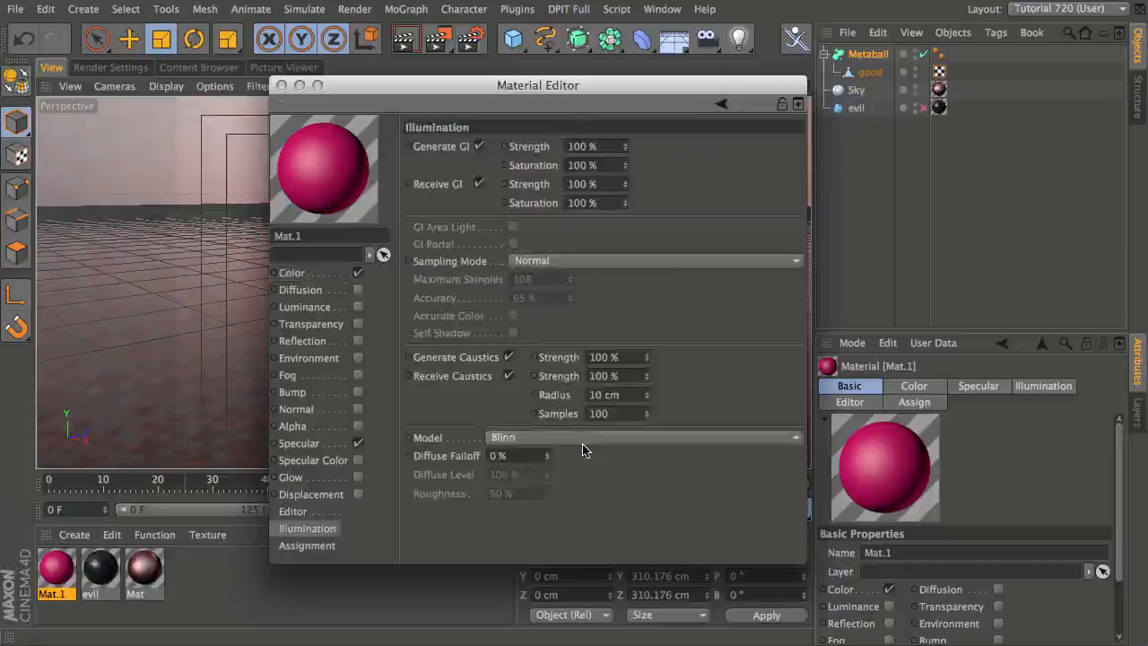
click(582, 439)
click(581, 493)
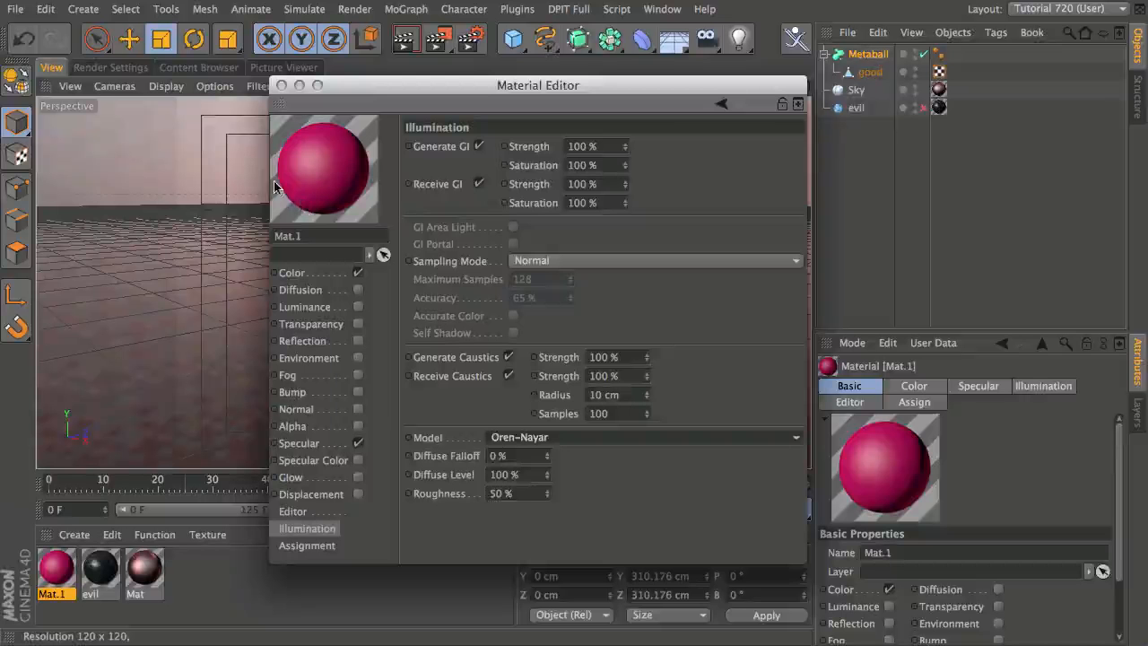
drag(546, 494, 544, 562)
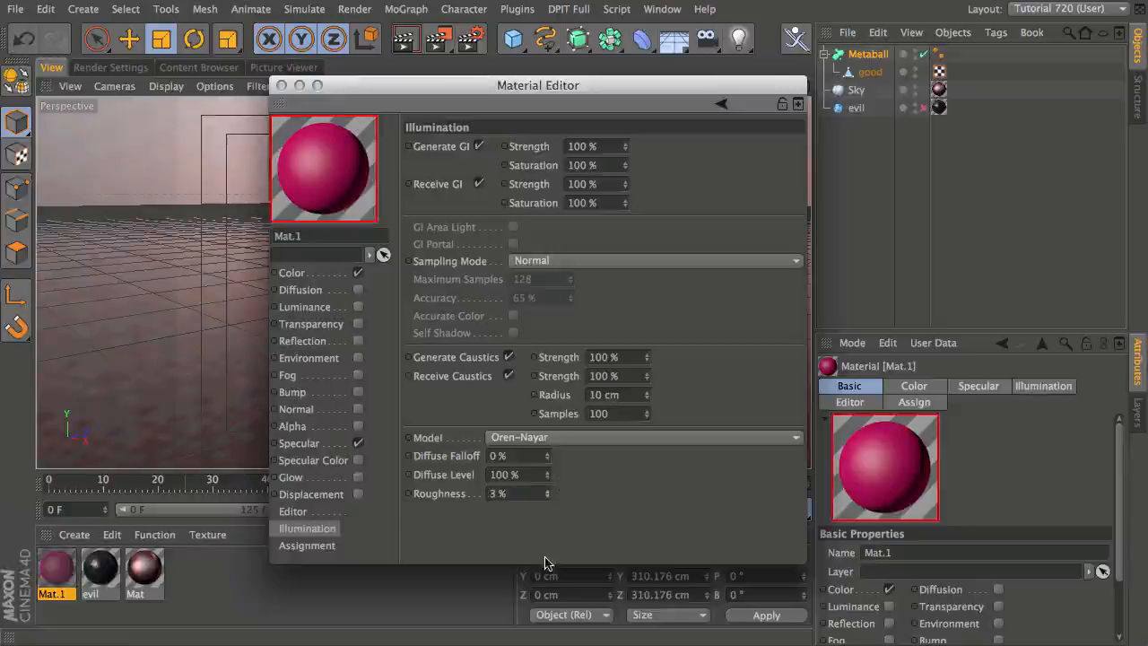
click(548, 494)
mouse_move(550, 499)
mouse_down()
mouse_move(549, 442)
mouse_move(551, 518)
mouse_up()
drag(548, 518, 554, 530)
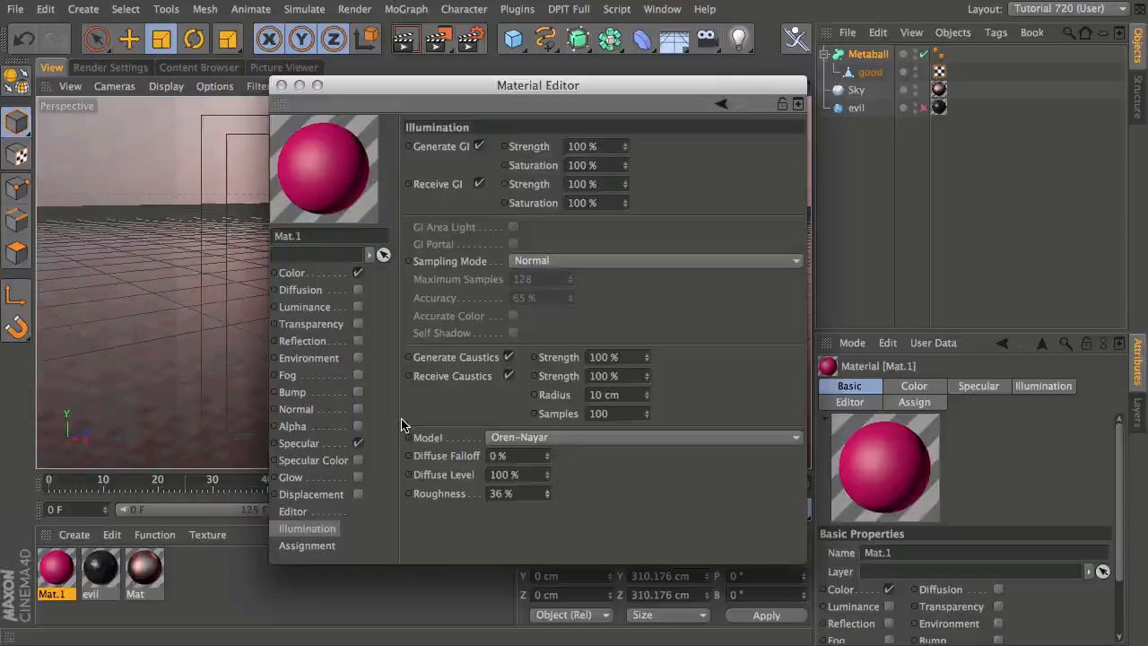
Enable the pink material's bump channel with a Noise texture at 4% strength
click(358, 394)
click(484, 189)
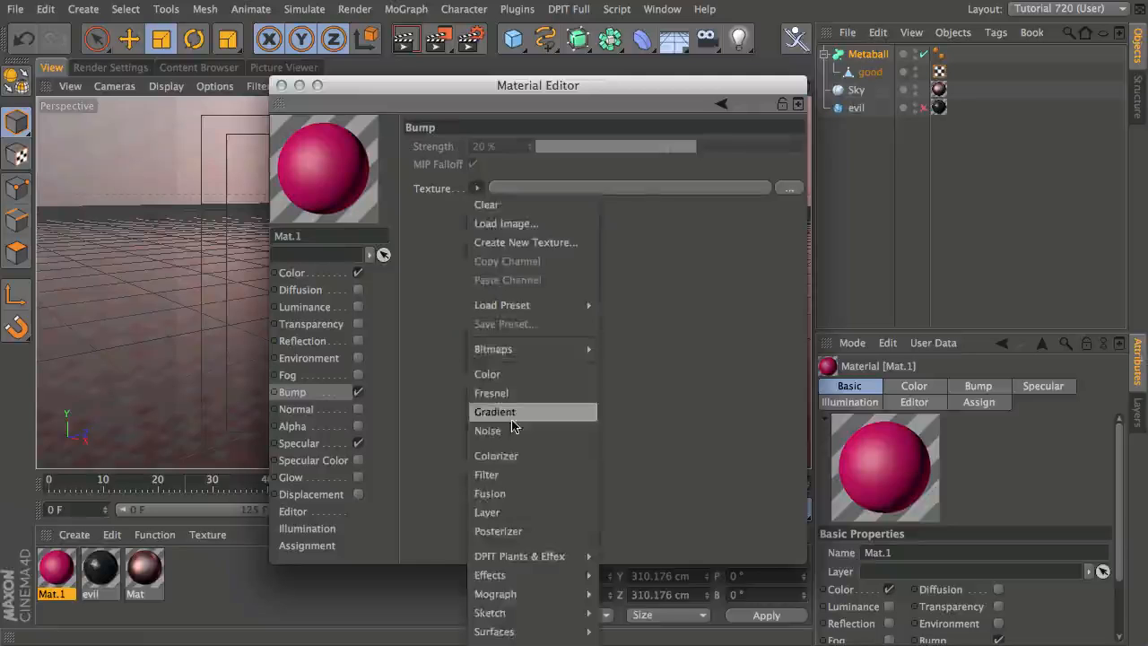
click(500, 425)
click(675, 148)
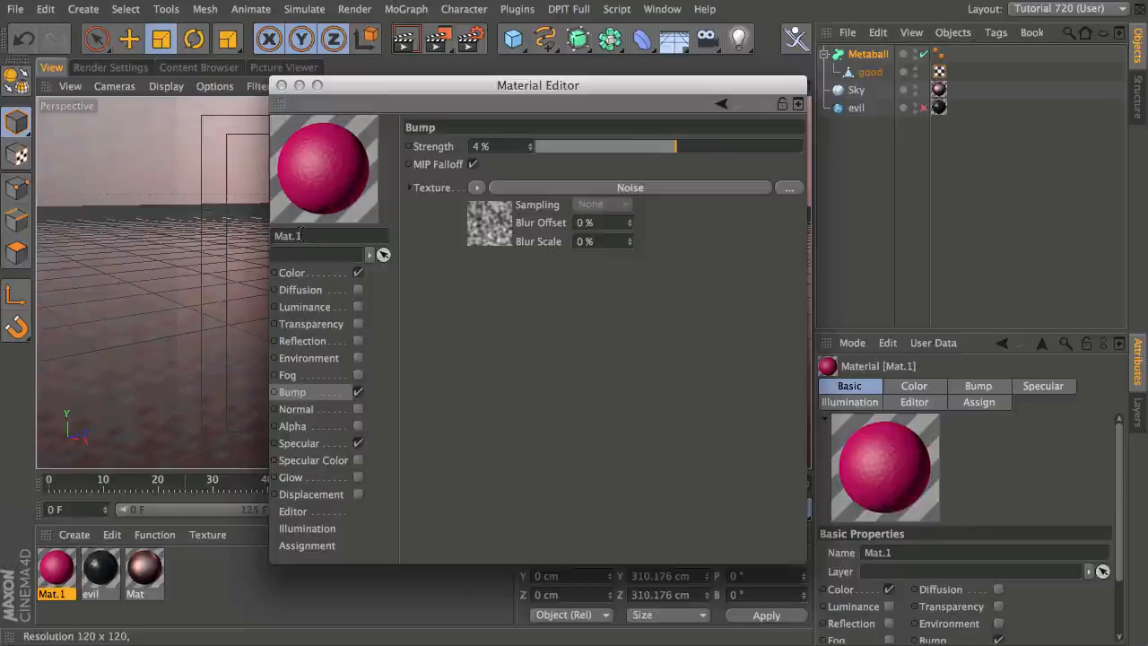
Enable the pink material's displacement channel and load a Noise shader as its texture
click(357, 494)
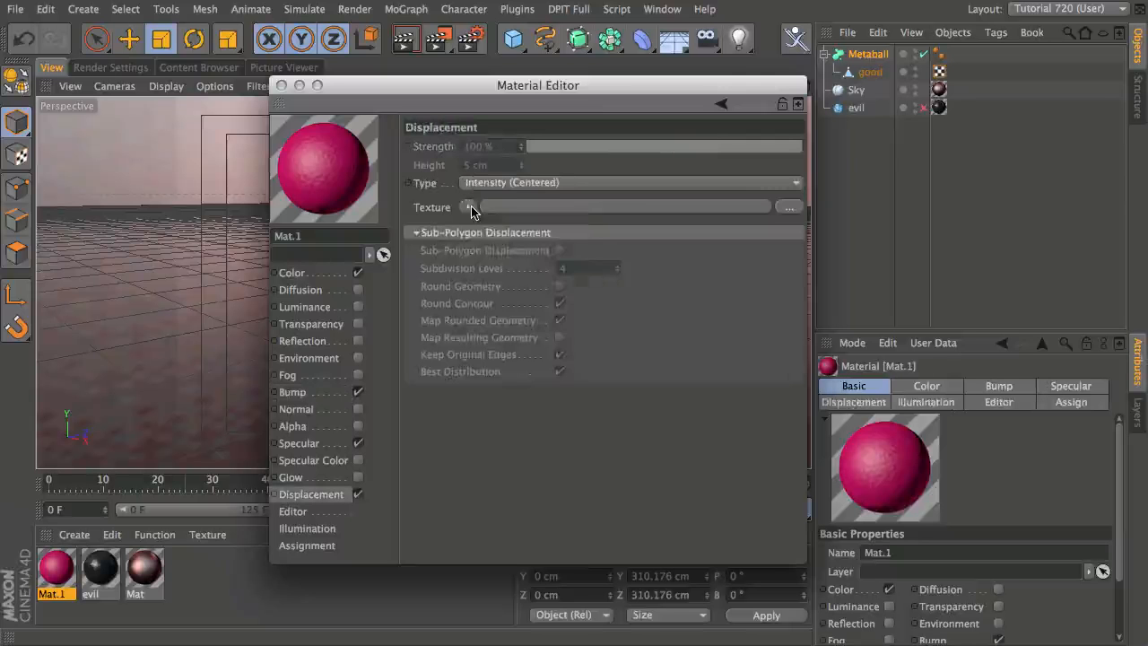
click(470, 208)
click(505, 422)
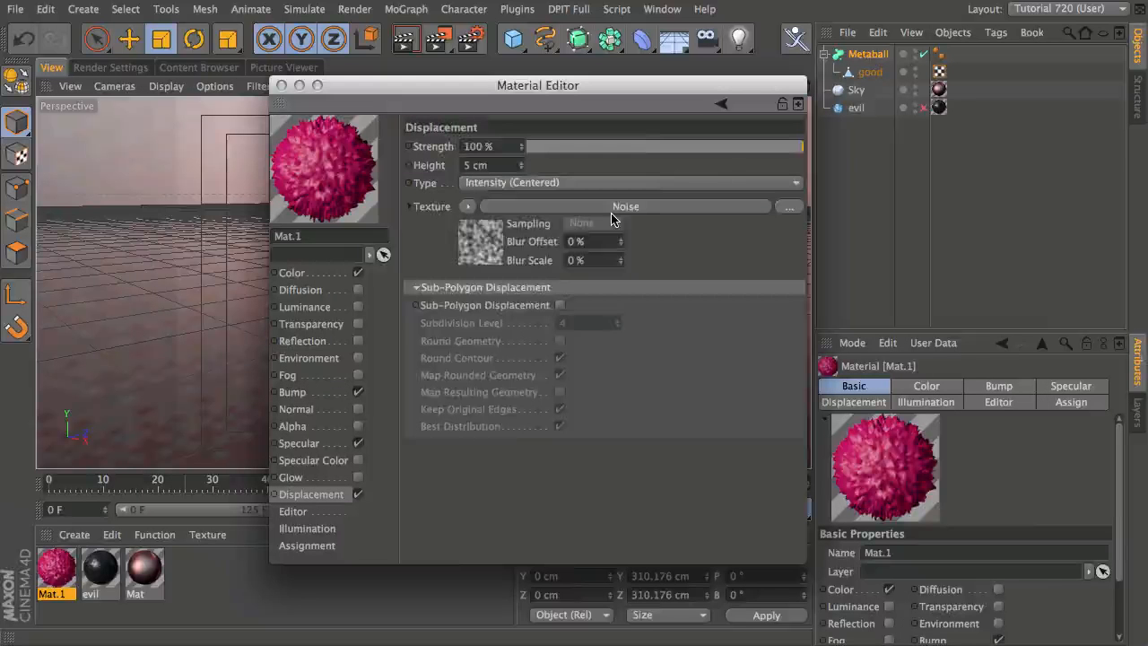
Change the displacement shader's noise type to Stupl and raise its global scale to 122%
click(610, 212)
click(785, 325)
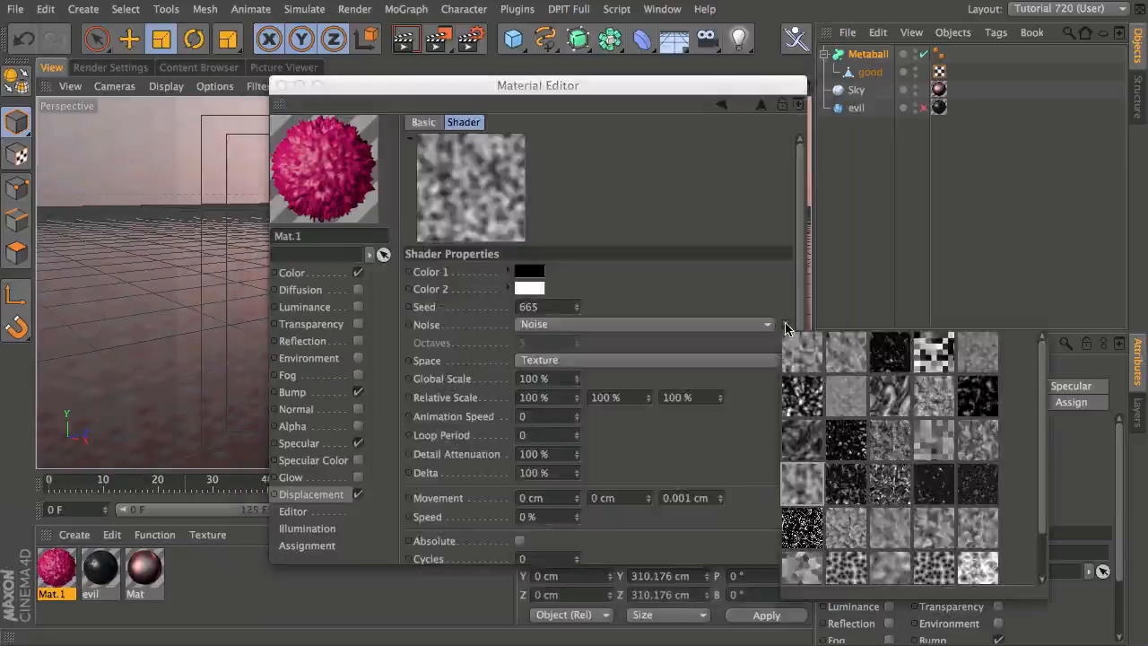
drag(1043, 461, 1045, 471)
scroll(1045, 470, down, 2)
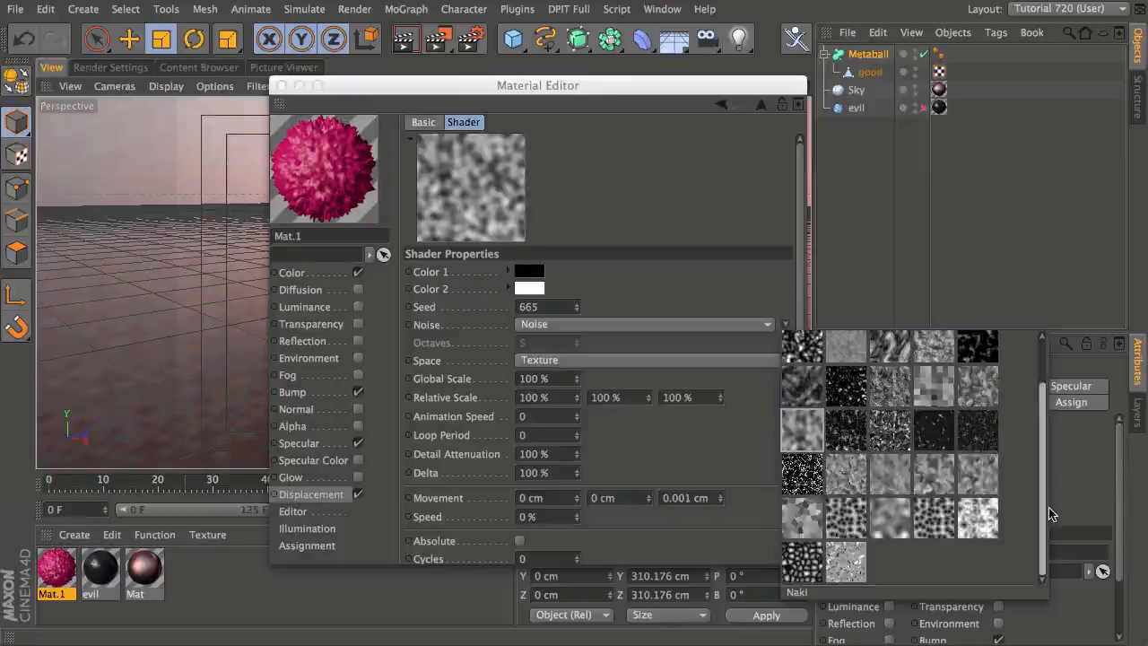
scroll(1051, 469, up, 1)
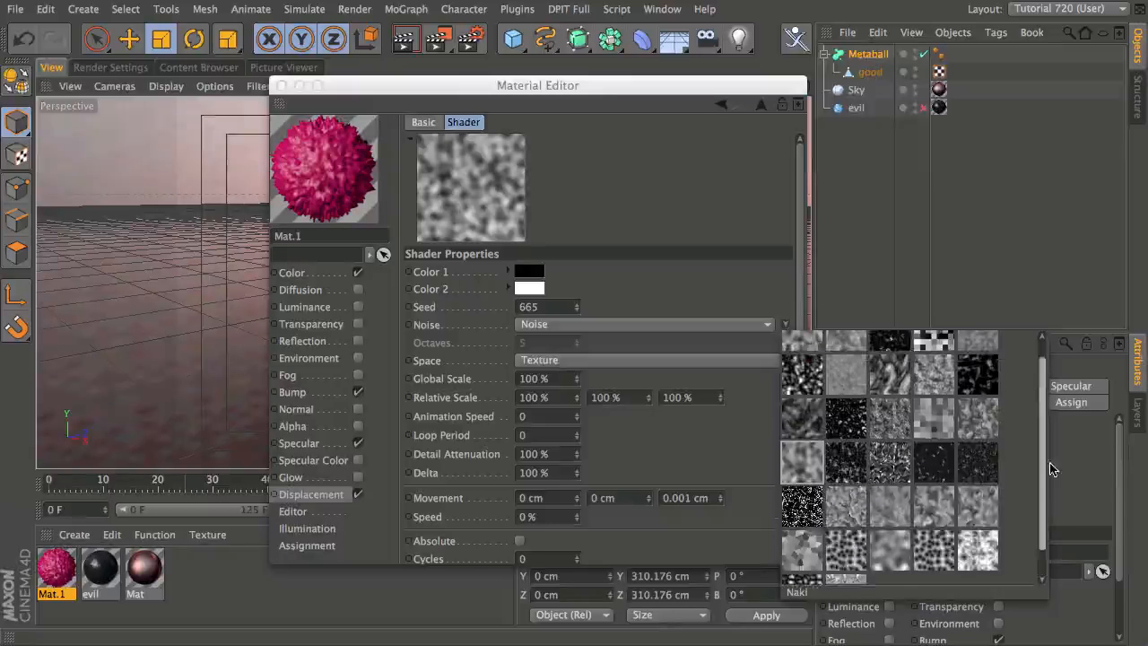
click(849, 519)
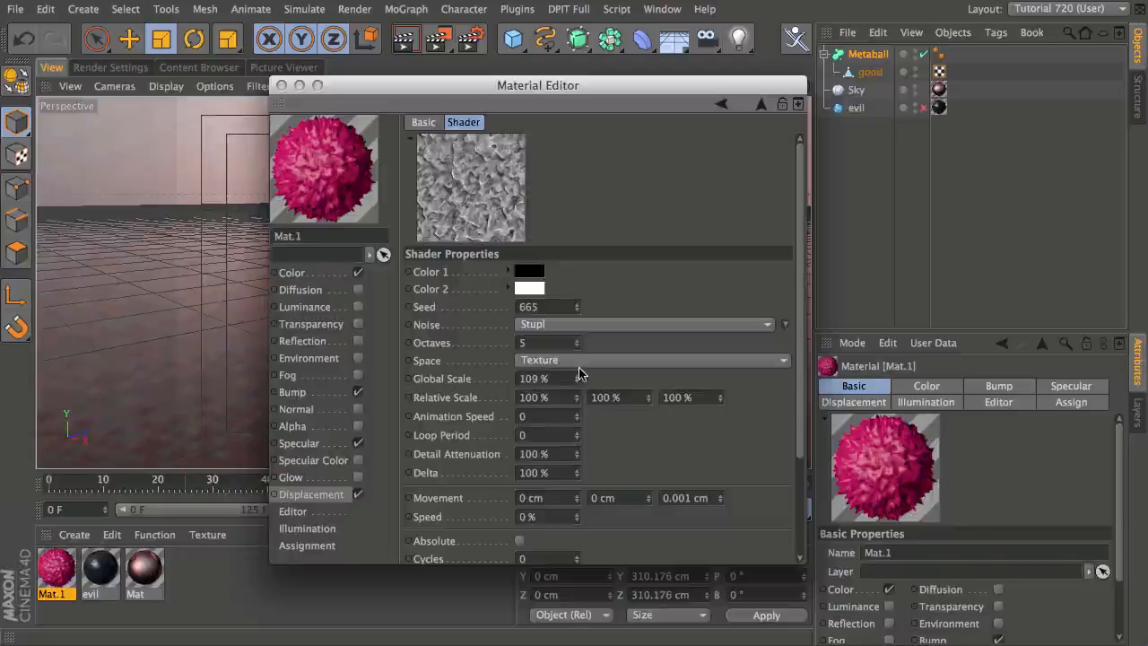
drag(579, 373, 577, 363)
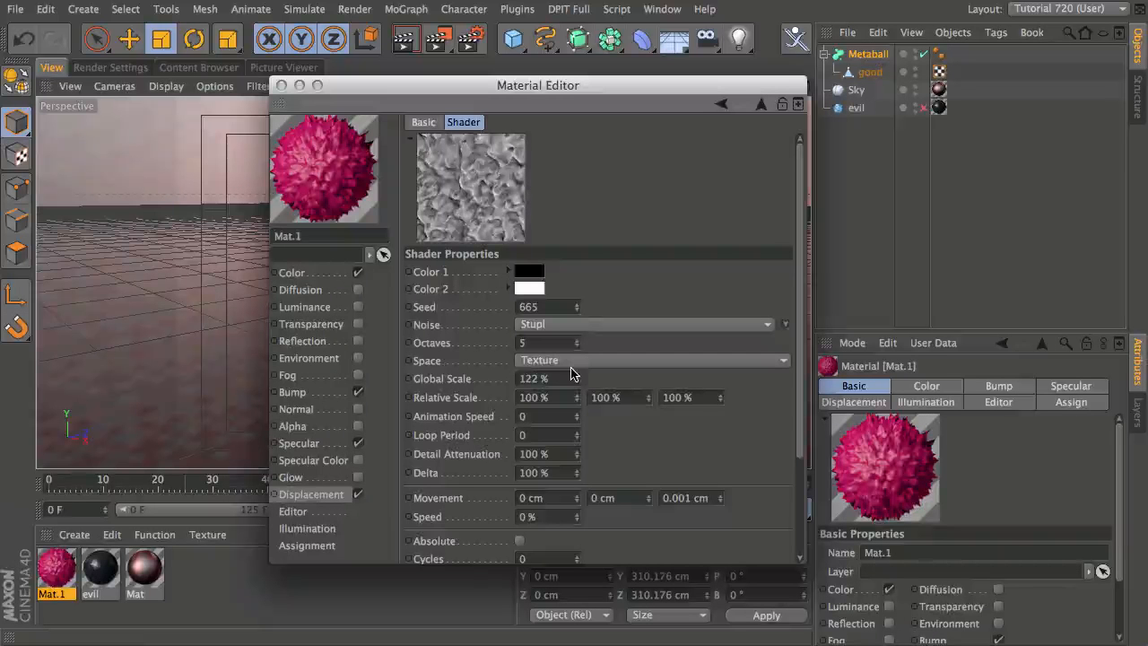
click(719, 106)
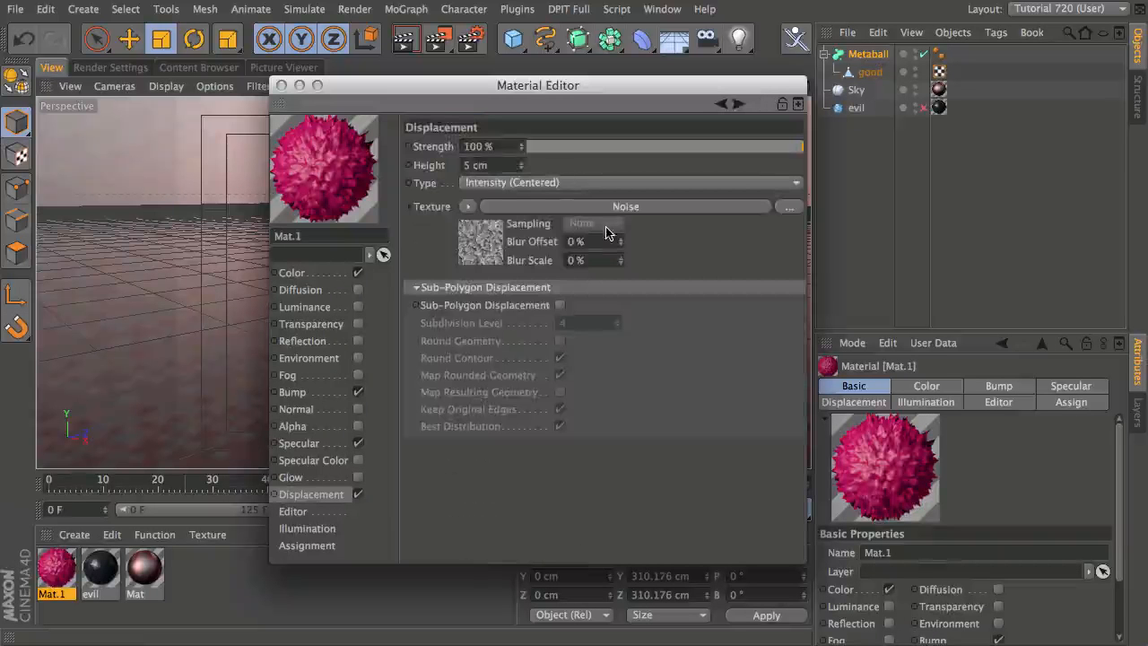
Set the displacement texture's blur offset to 5% and the displacement height to 10 cm
drag(598, 241, 513, 230)
text(5)
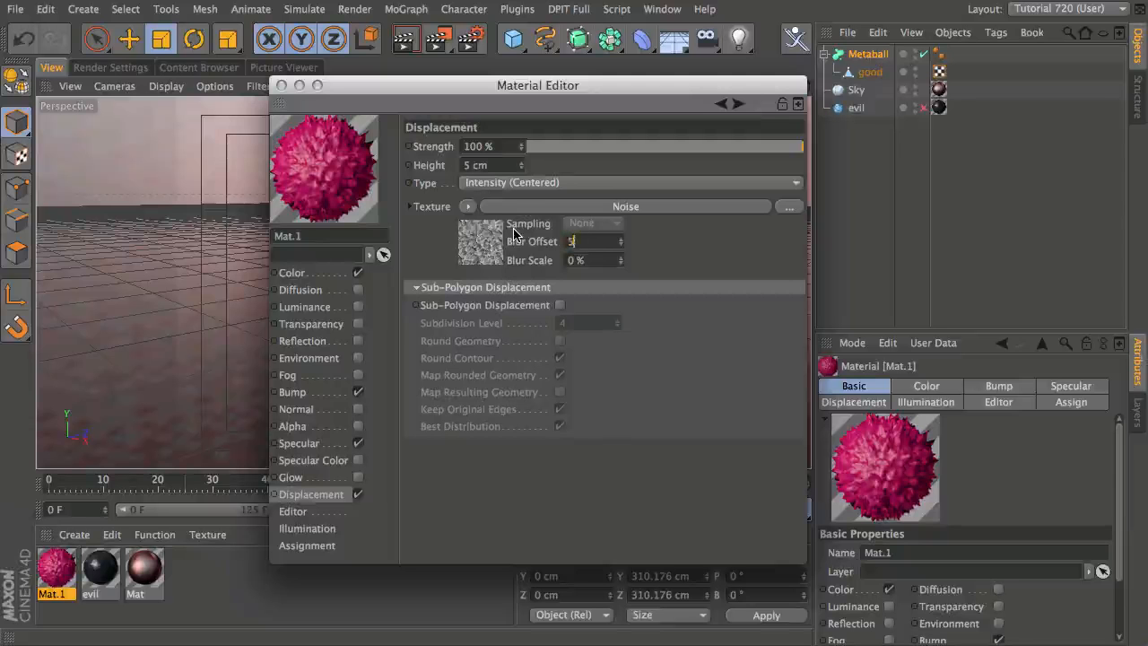
key(Return)
drag(523, 168, 453, 165)
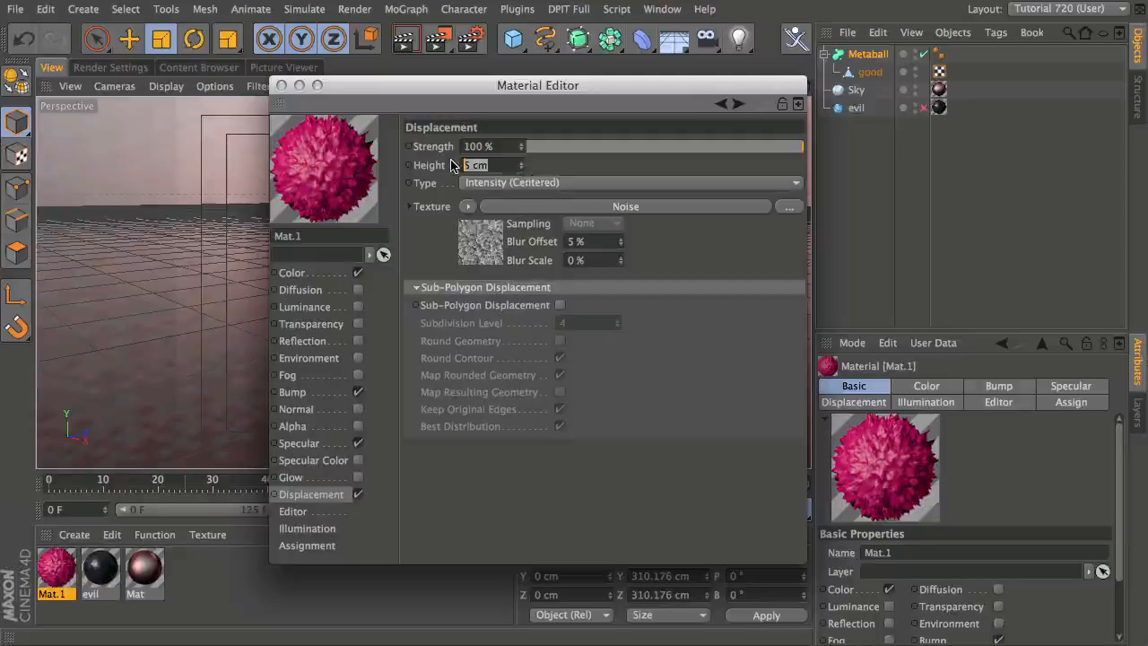
text(10)
key(Return)
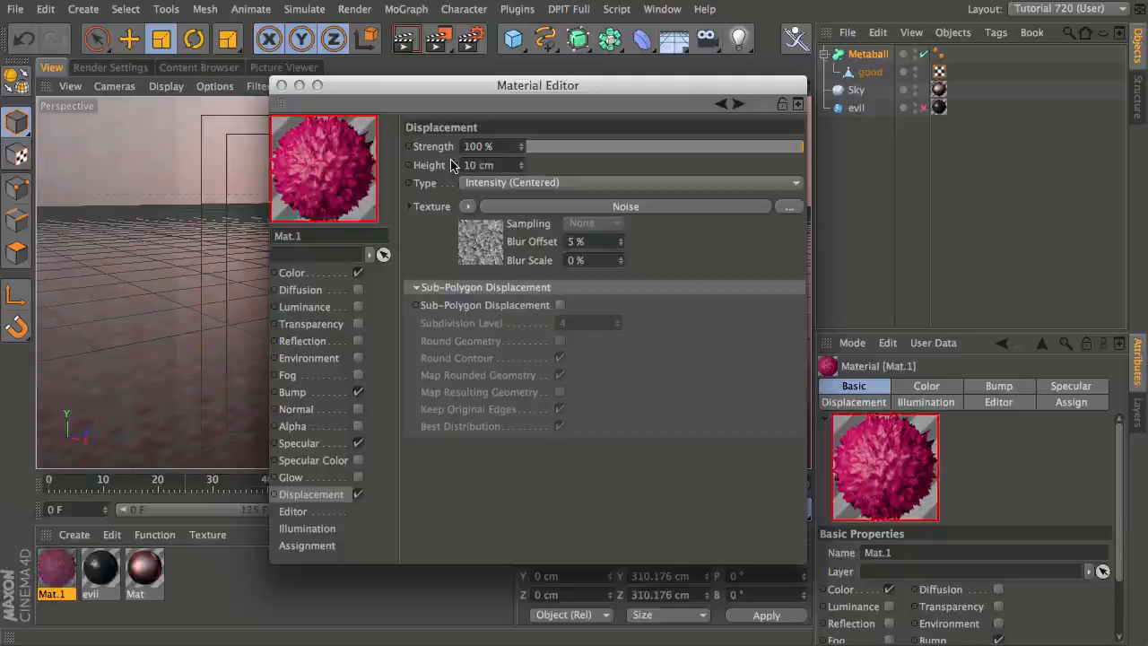
Turn on Sub-Polygon Displacement and Round Geometry for the pink material and close its editor
click(559, 305)
click(560, 341)
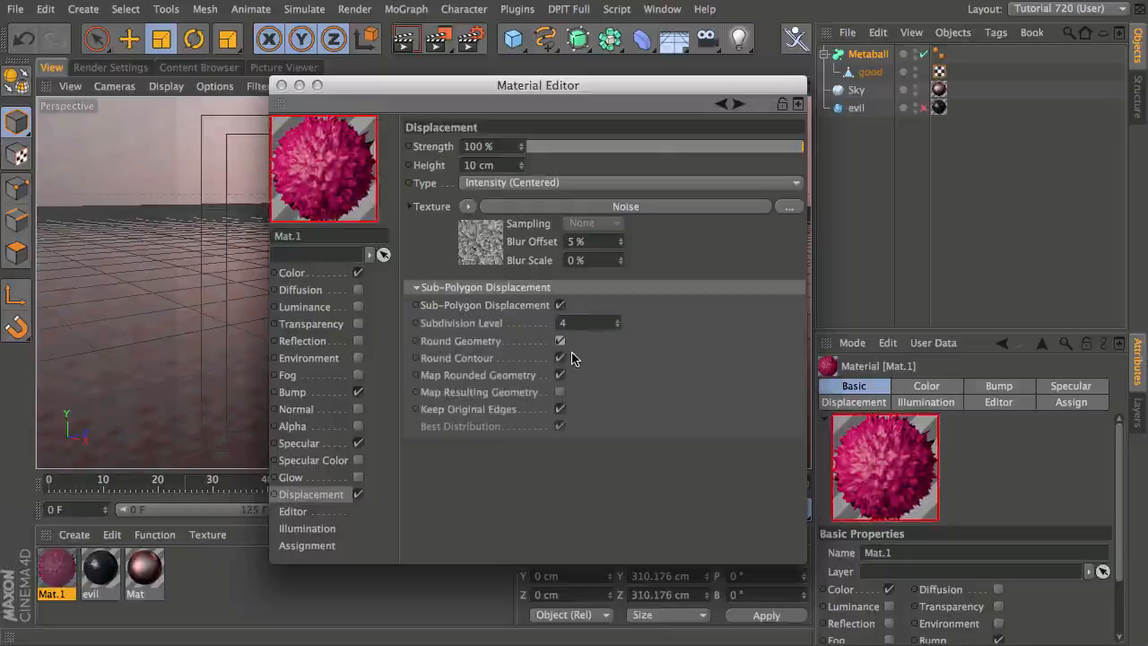
click(281, 85)
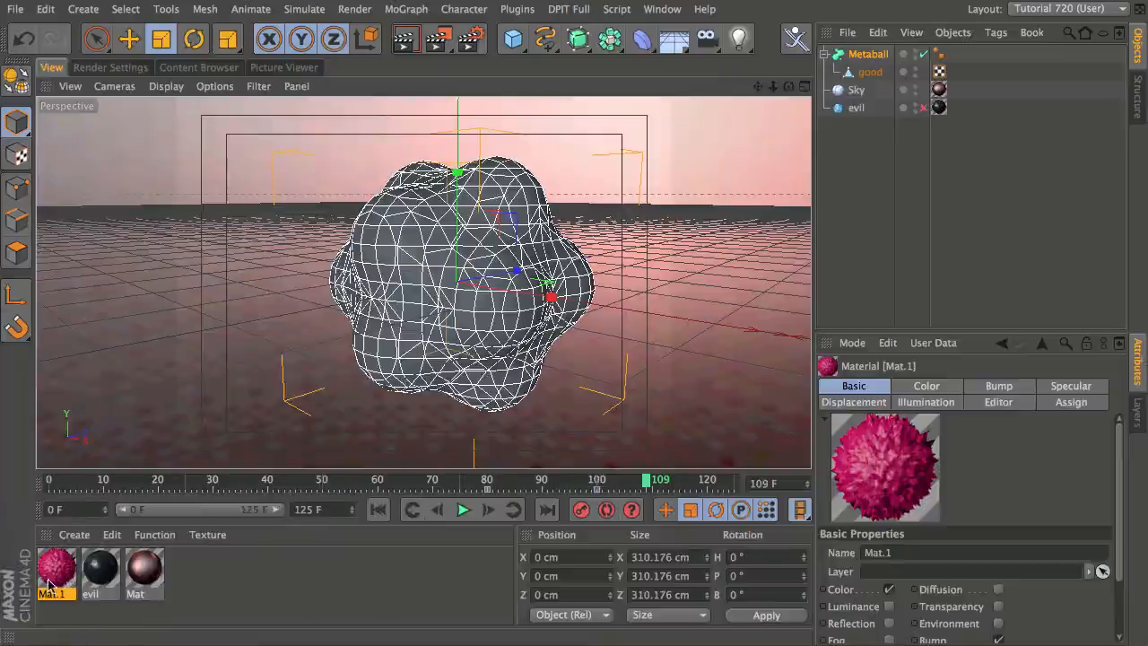
Apply the pink material to the good object and move its texture tag up to the Metaball
click(868, 73)
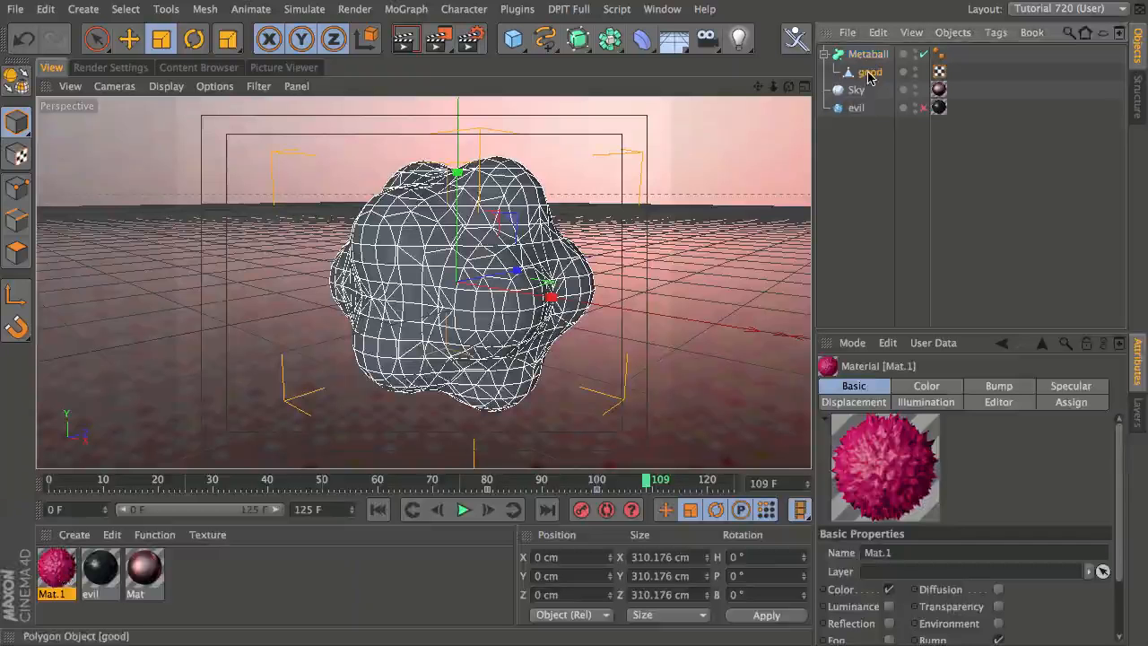
right_click(59, 574)
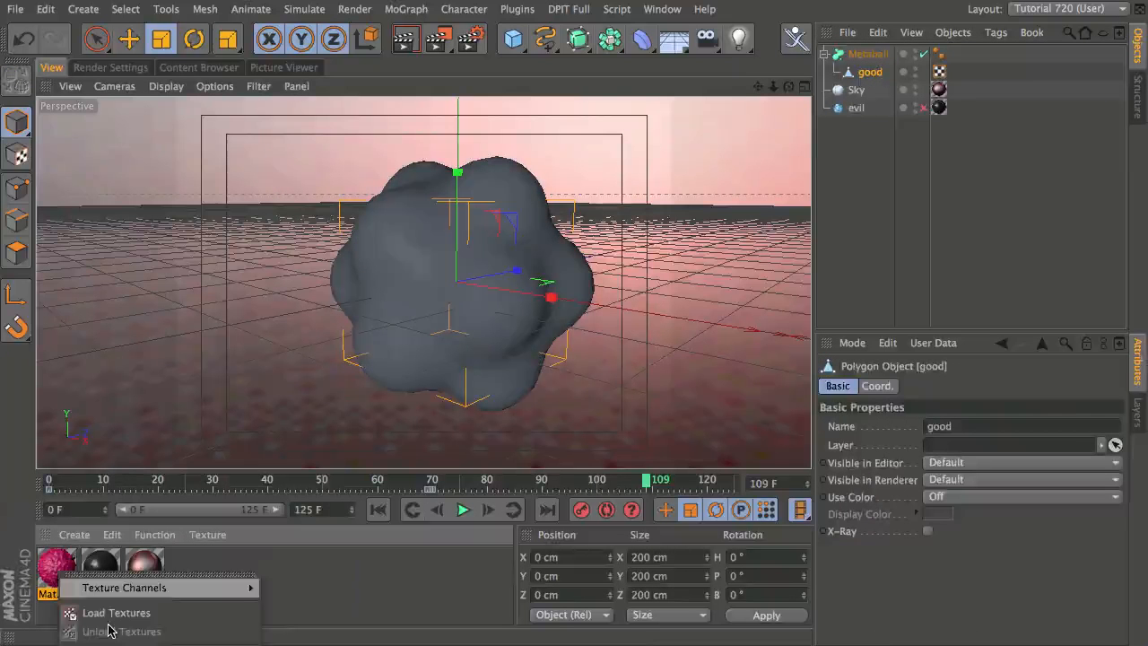
click(107, 644)
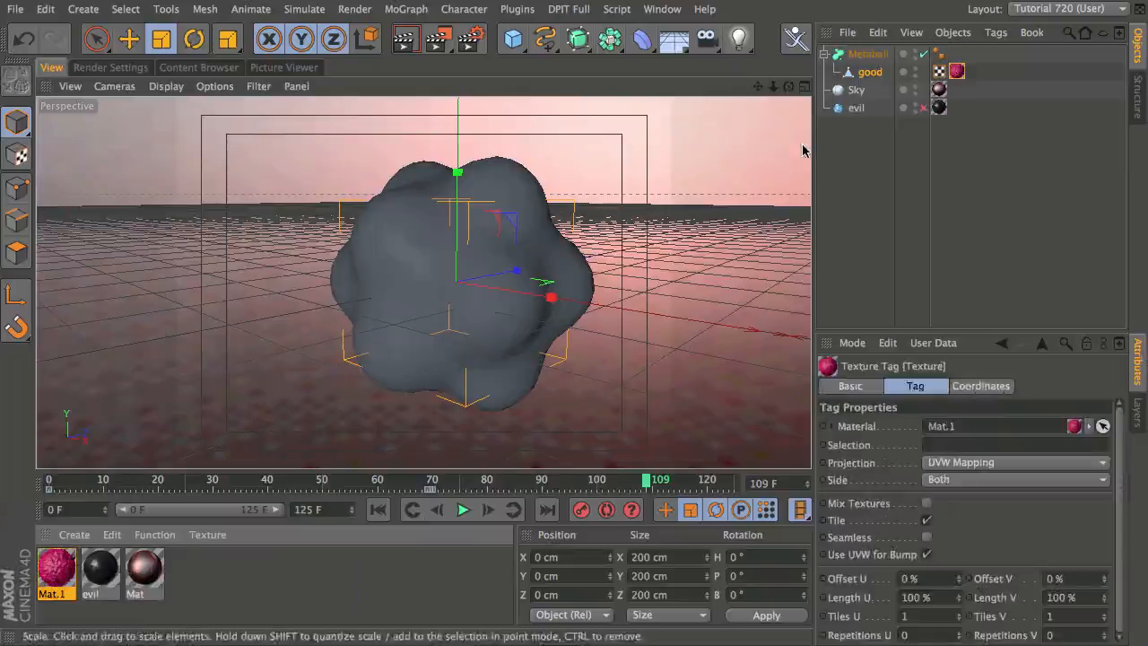
drag(957, 61, 956, 54)
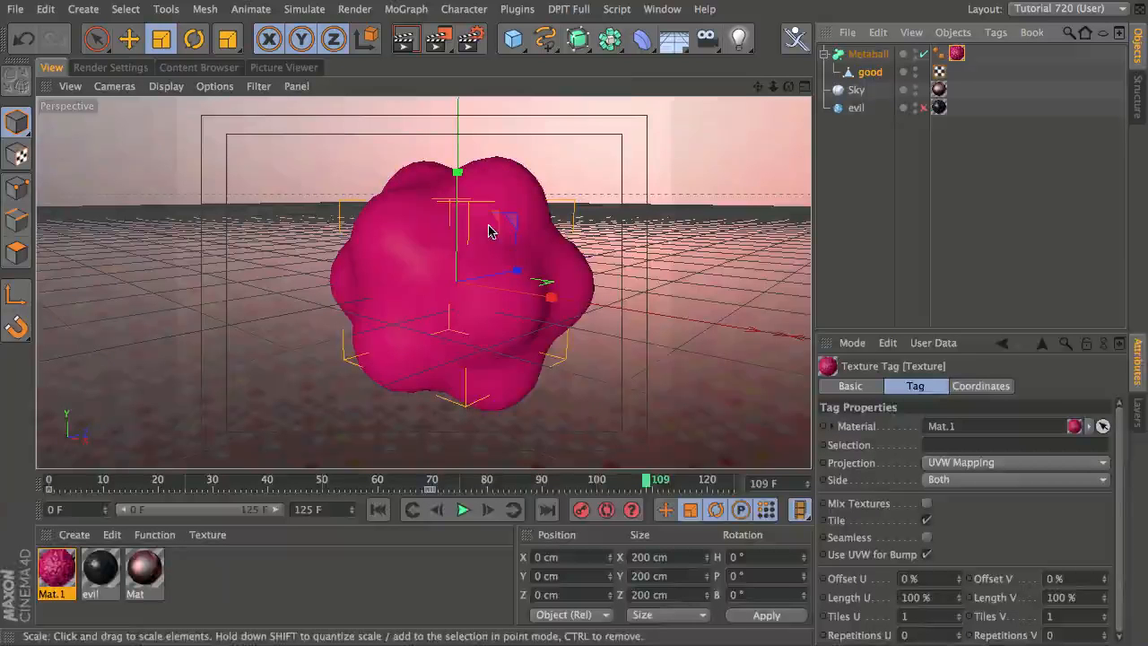
Activate an interactive render region over the cell and reopen the pink material's editor clear of it
click(440, 40)
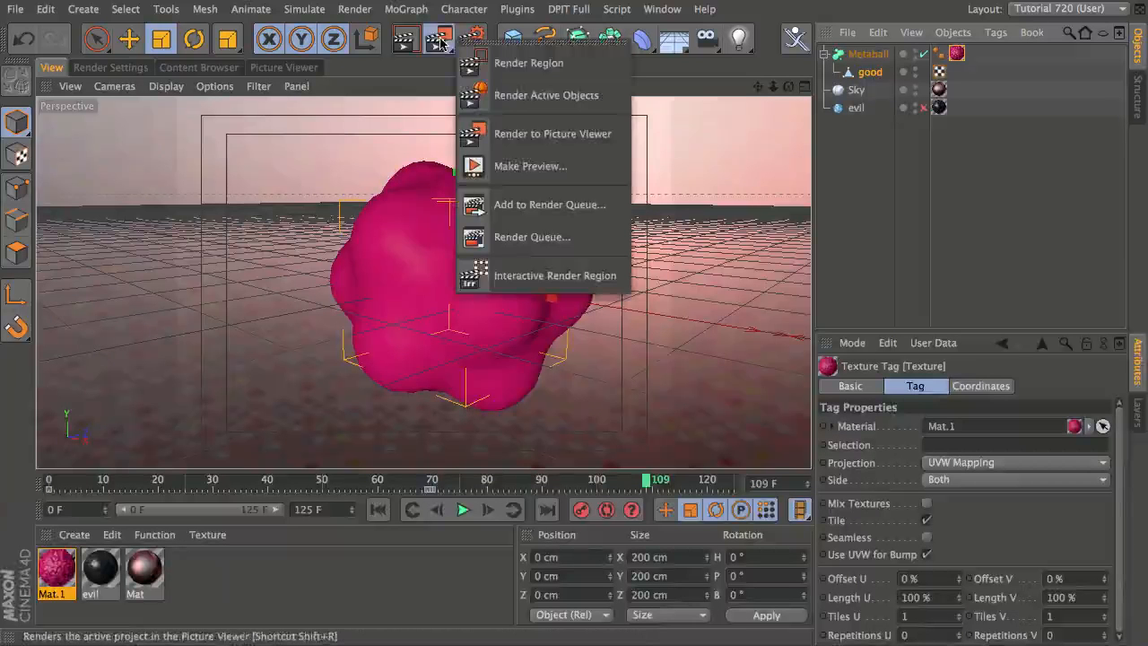
click(589, 276)
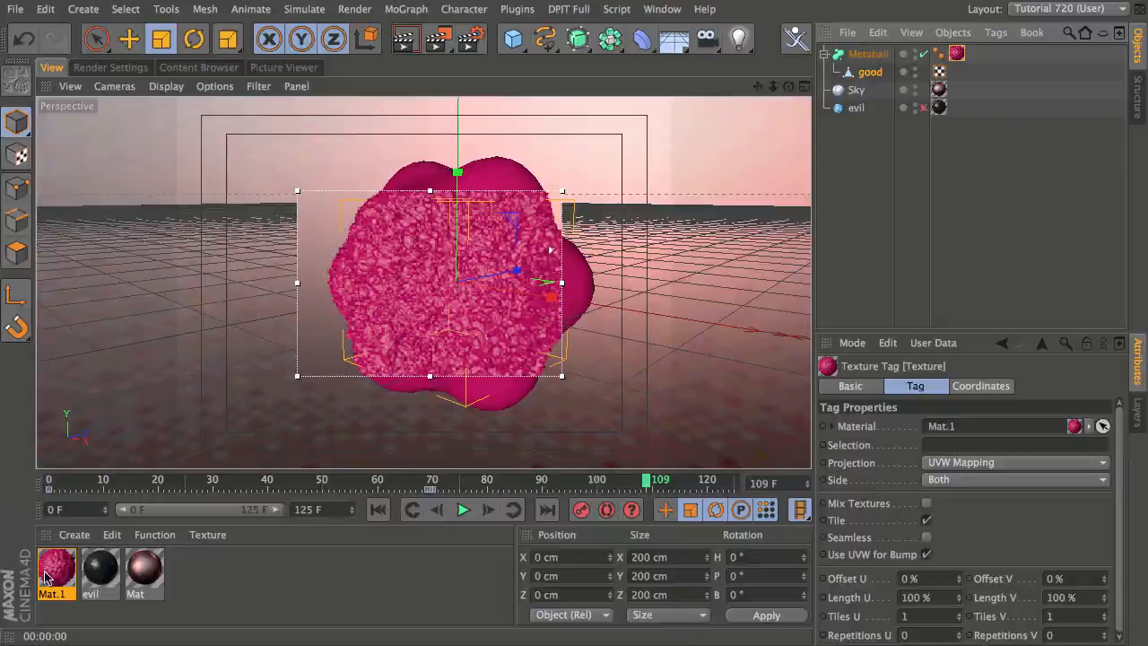
drag(1146, 87, 951, 87)
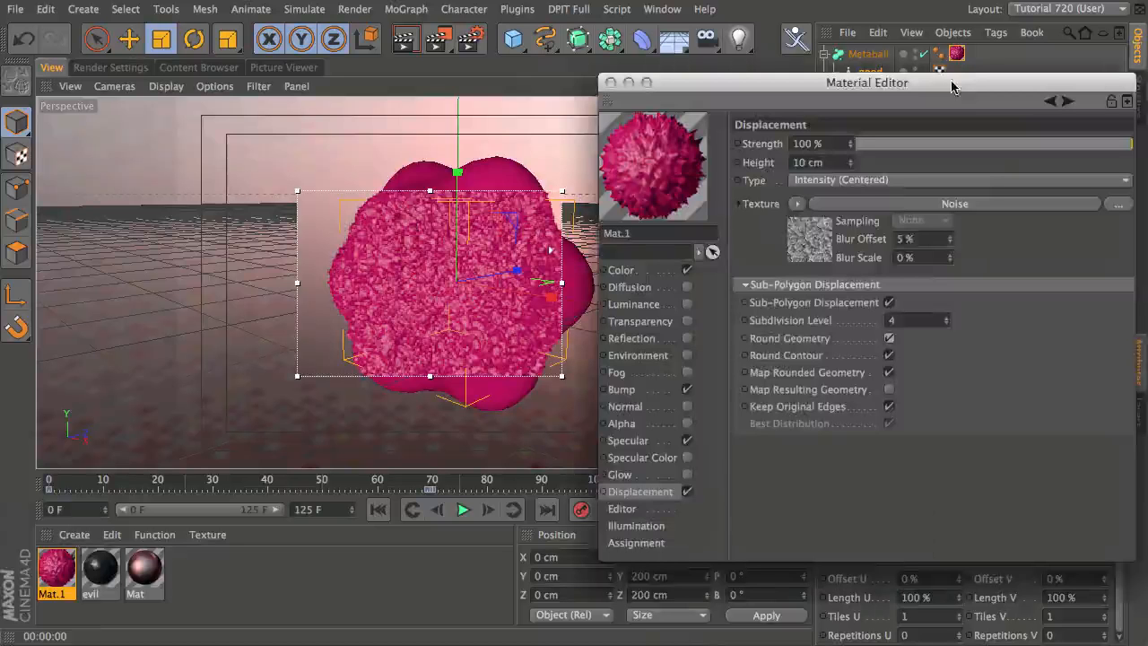
Raise the Global Scale of the pink material's displacement noise to 301%
click(890, 206)
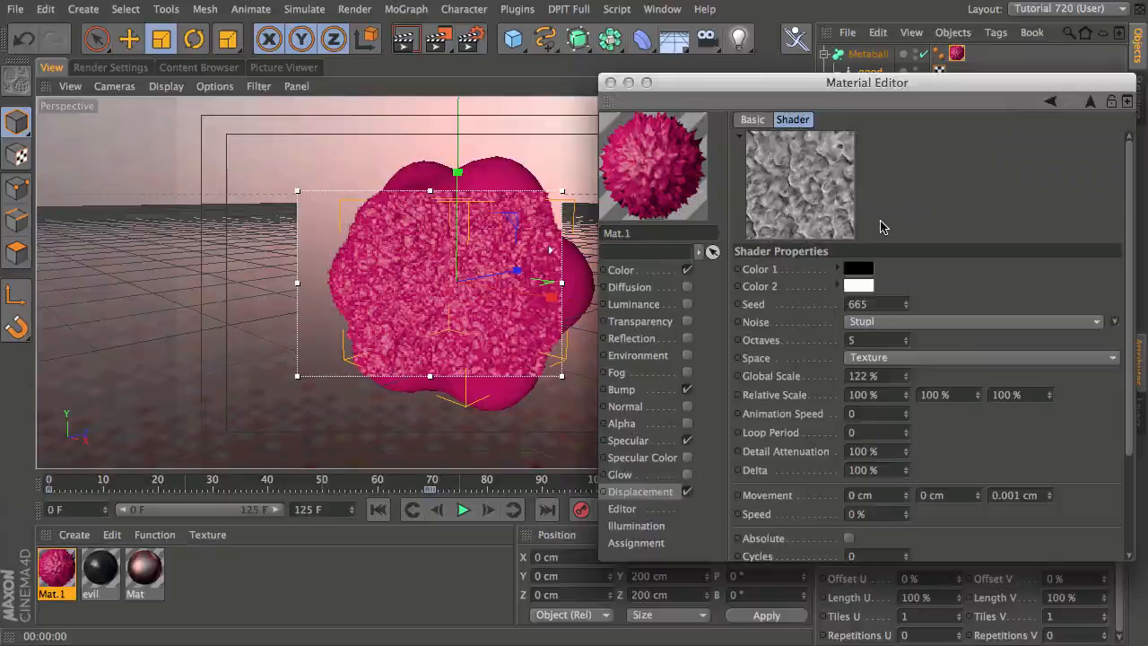
drag(905, 375, 915, 306)
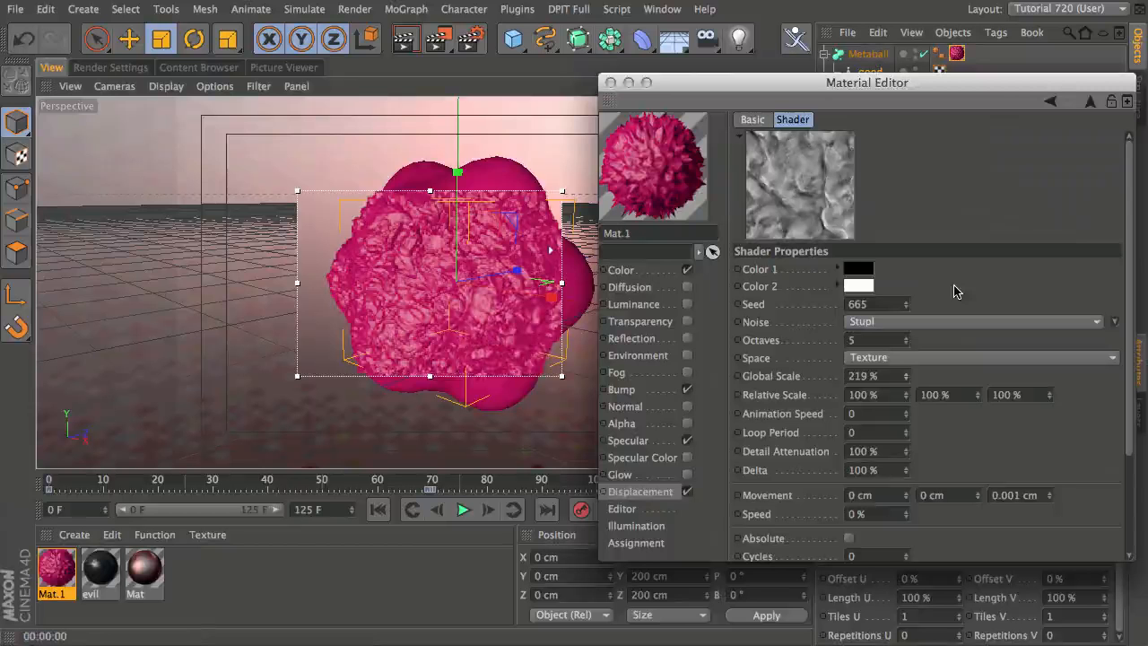
click(906, 372)
drag(905, 372, 915, 399)
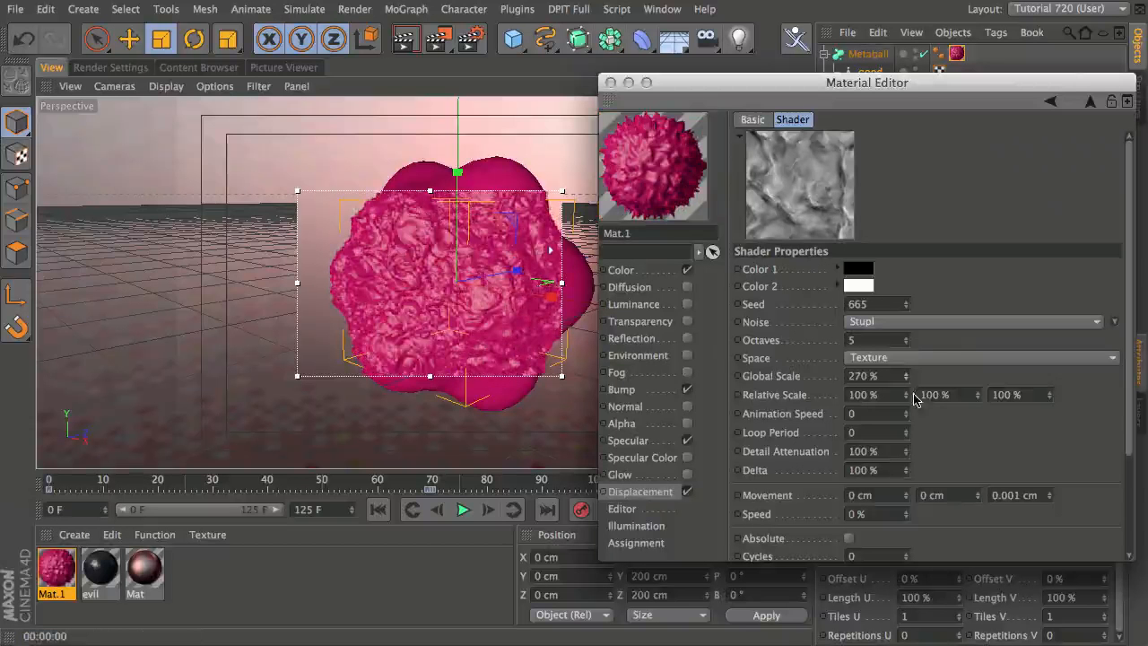
drag(913, 398, 911, 341)
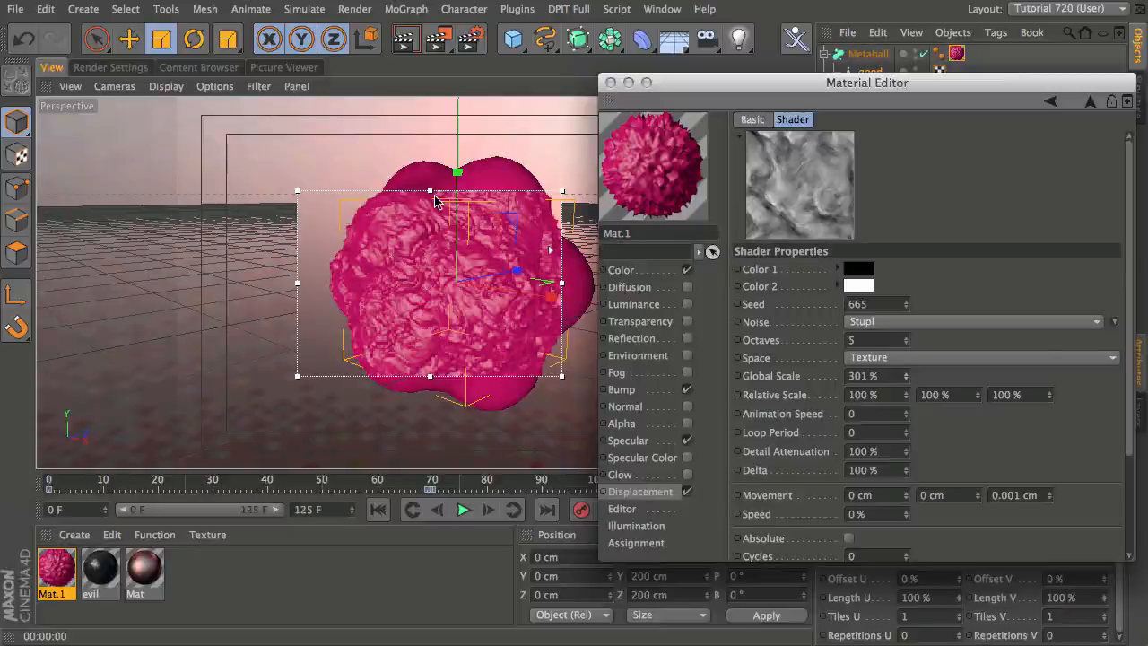
Change the displacement noise type to VL Noise and set its Global Scale to 217%
click(1114, 322)
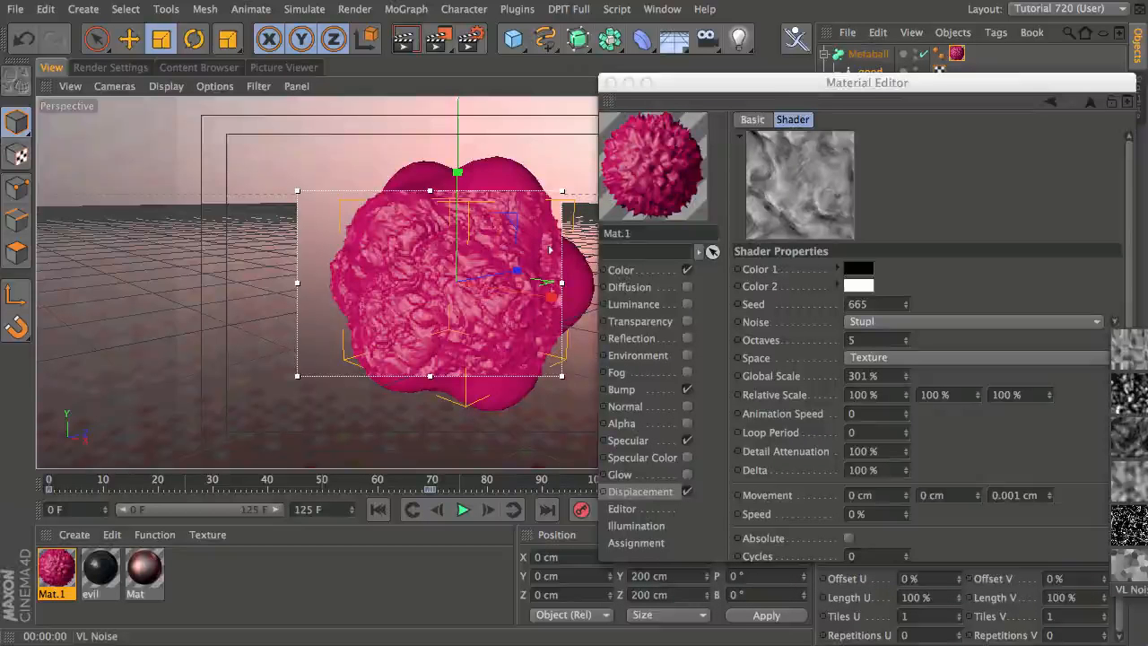
click(1129, 567)
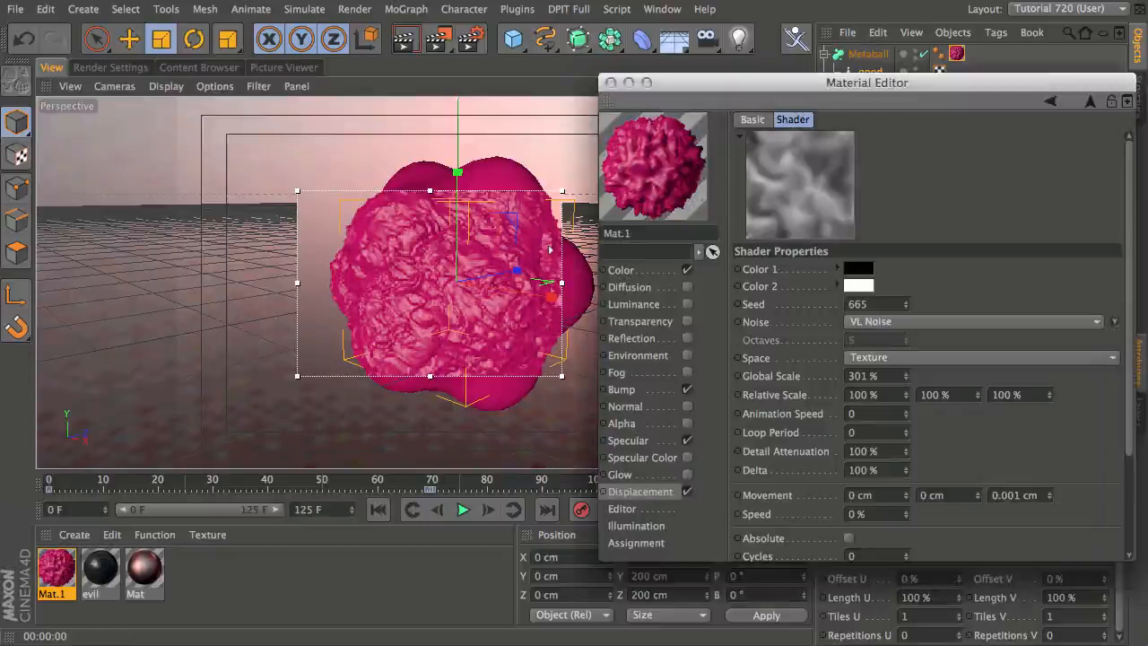
click(906, 379)
drag(907, 380, 917, 430)
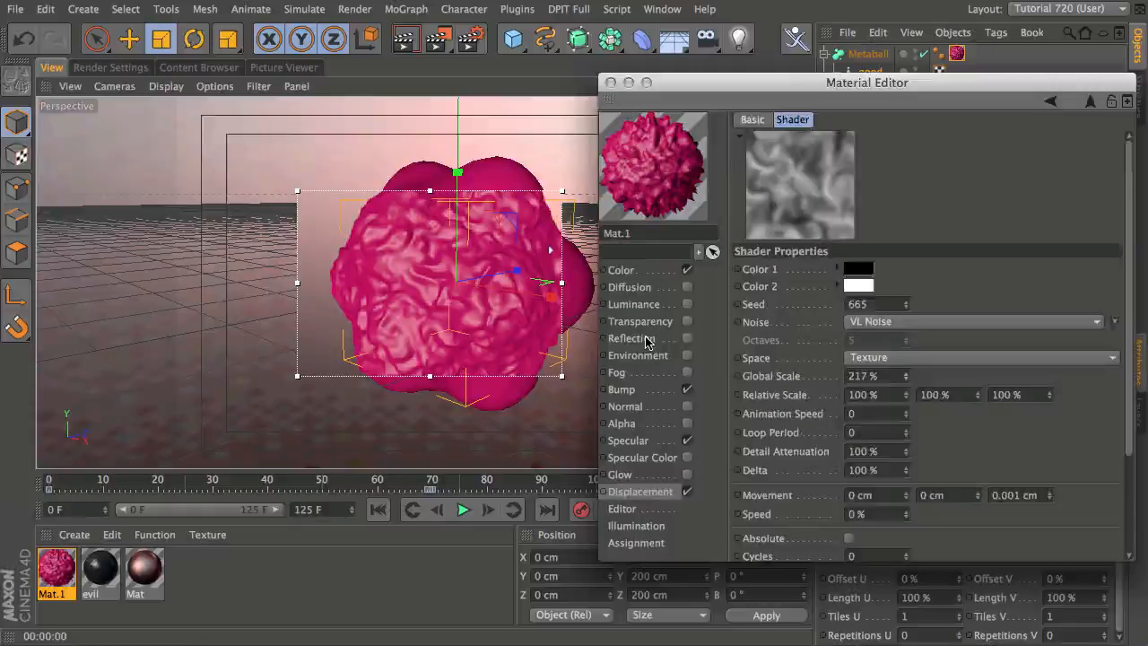
Enable Reflection on the pink material at 7% brightness with a Fresnel texture
click(686, 338)
click(893, 201)
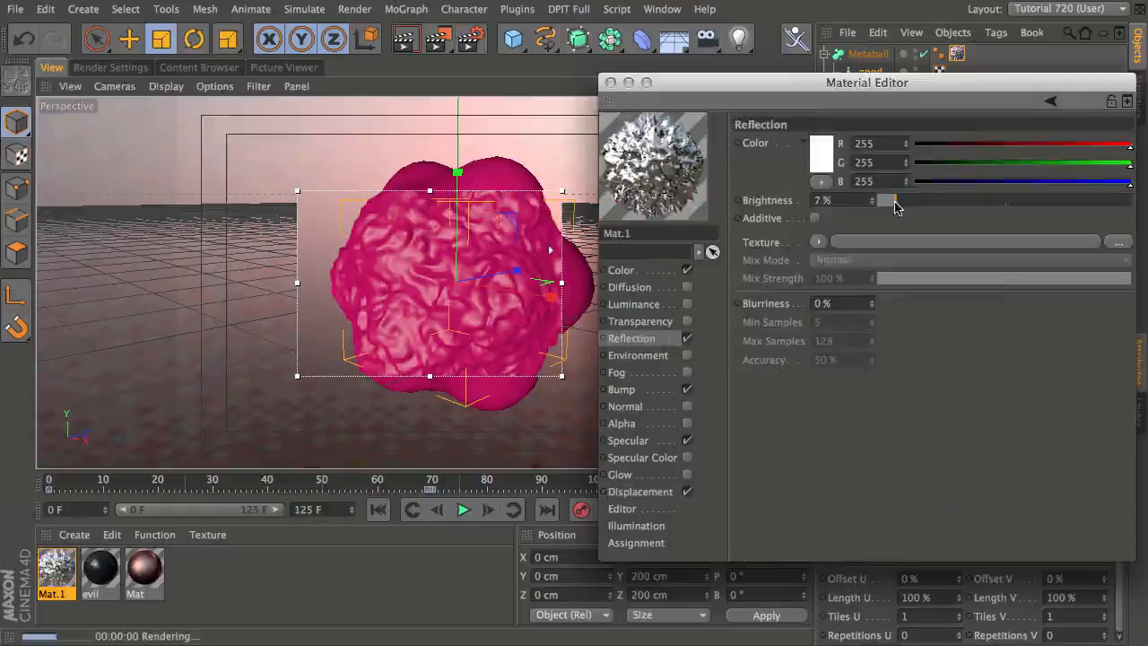
click(818, 241)
click(832, 446)
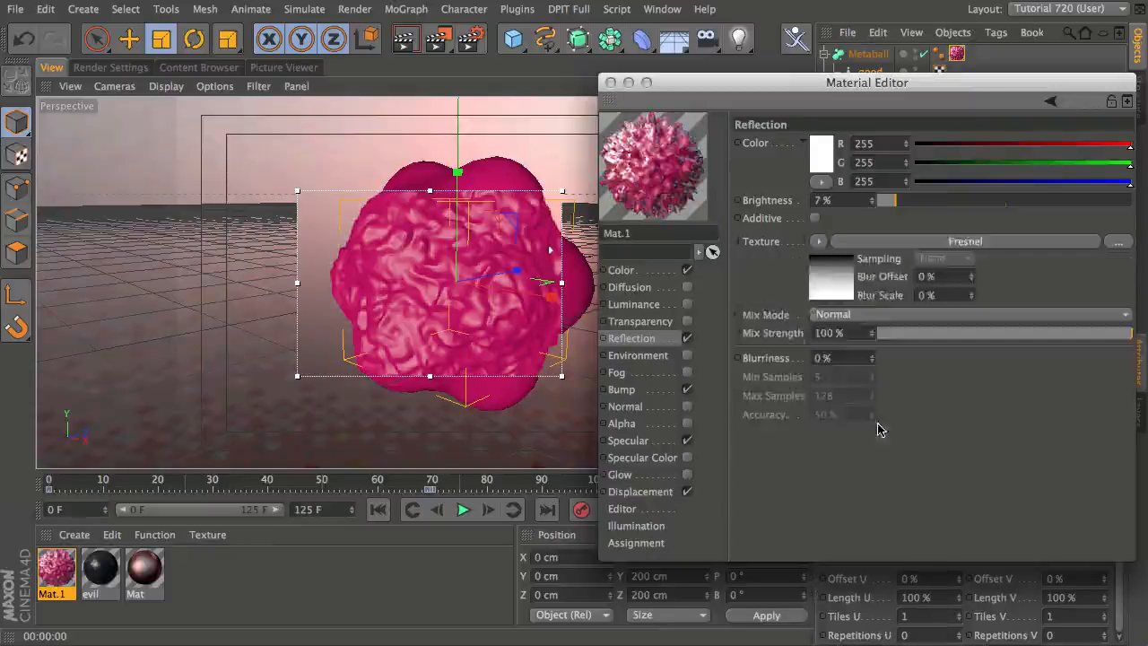
Make the reflection's Fresnel shader Physical with the Whiskey preset, after trying Ethanol, and close the material editor
click(990, 241)
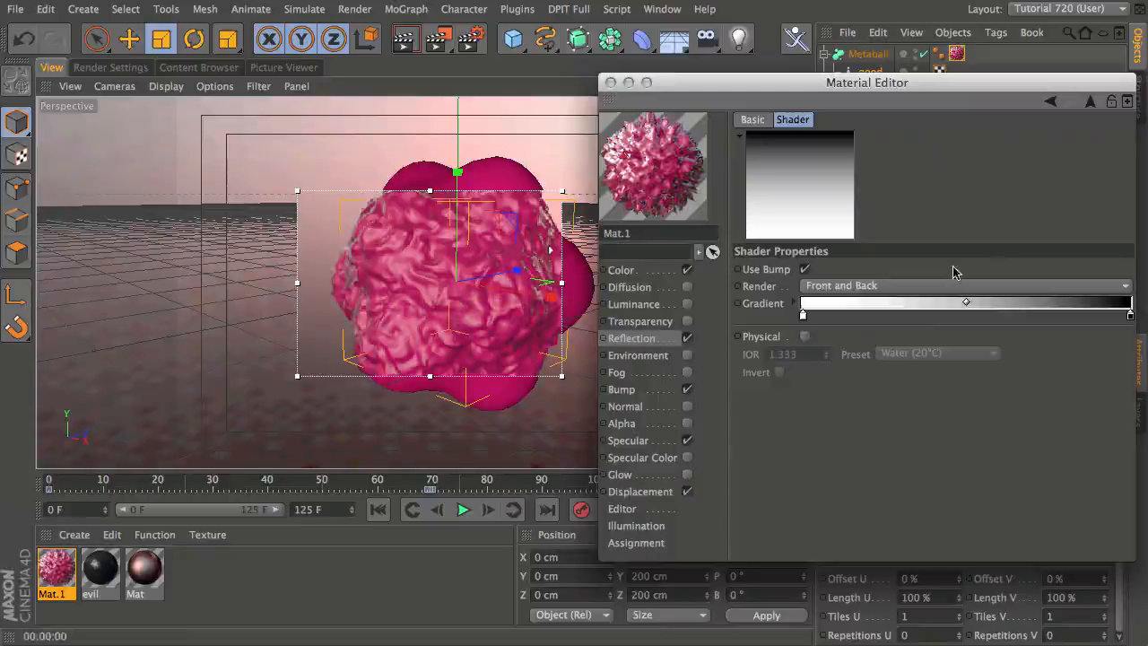
click(804, 338)
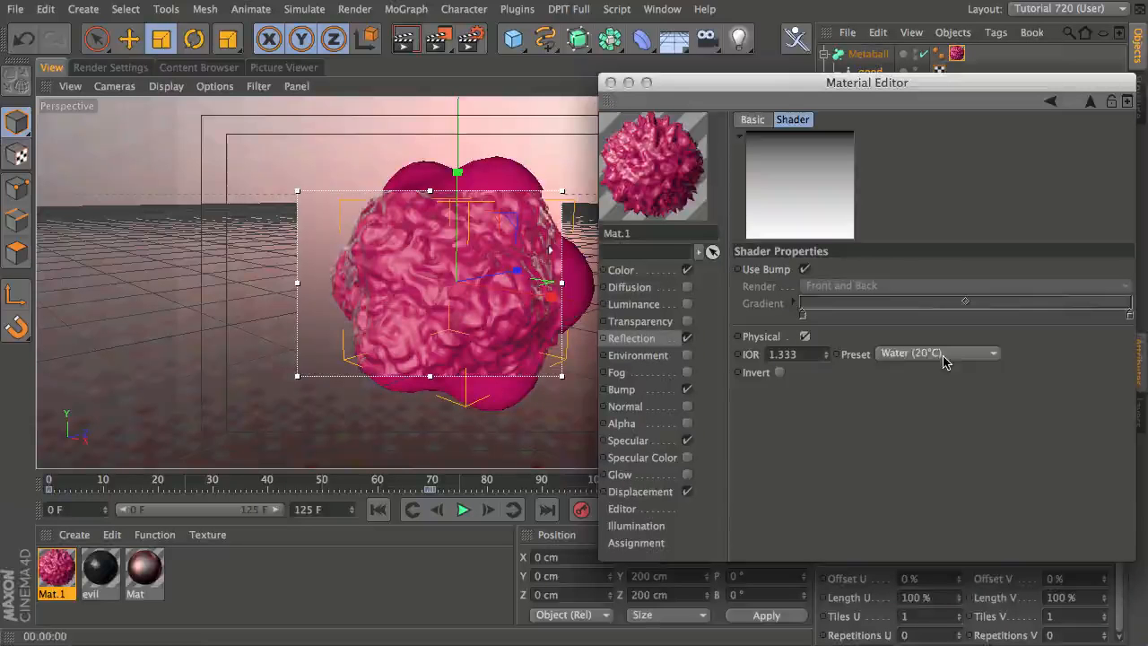
click(946, 354)
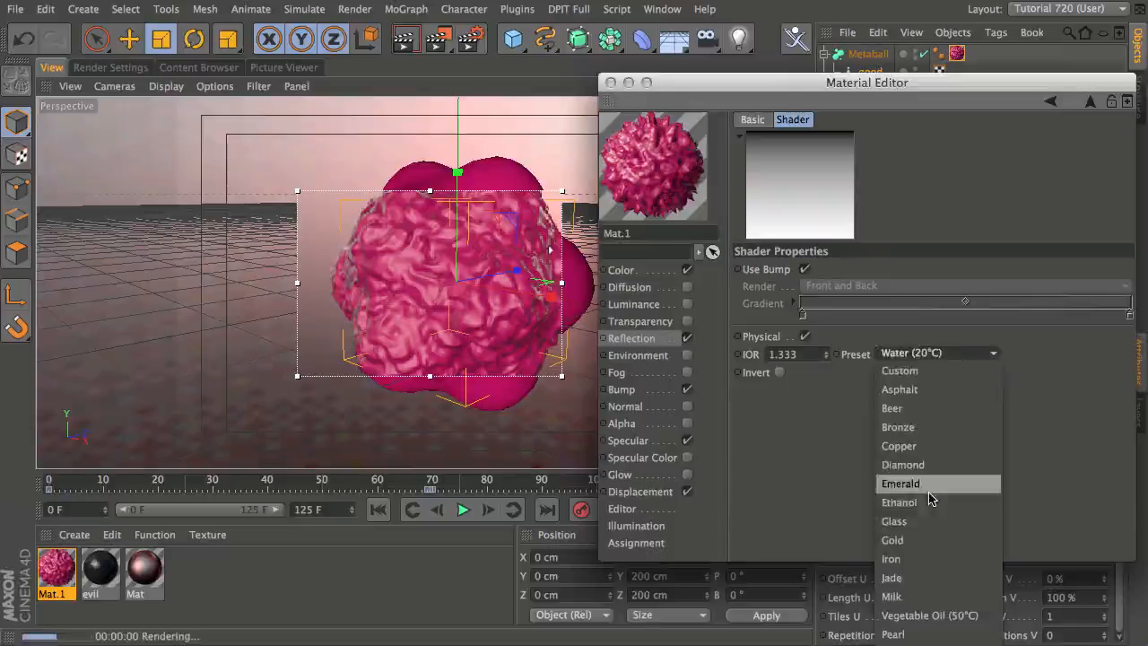
click(899, 502)
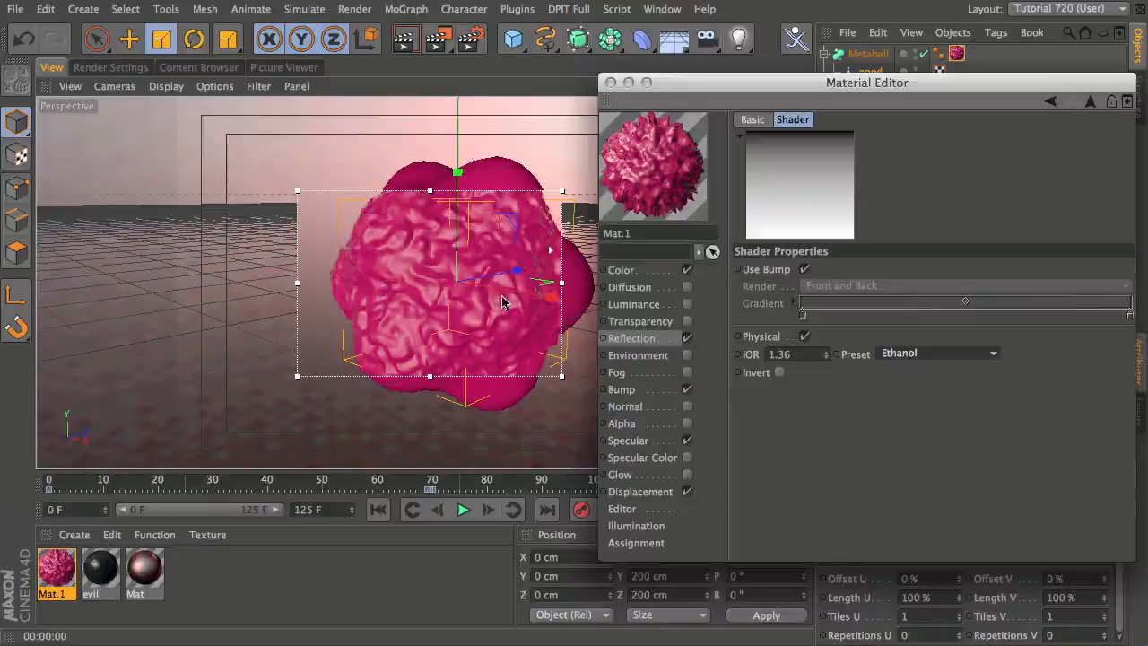
click(928, 357)
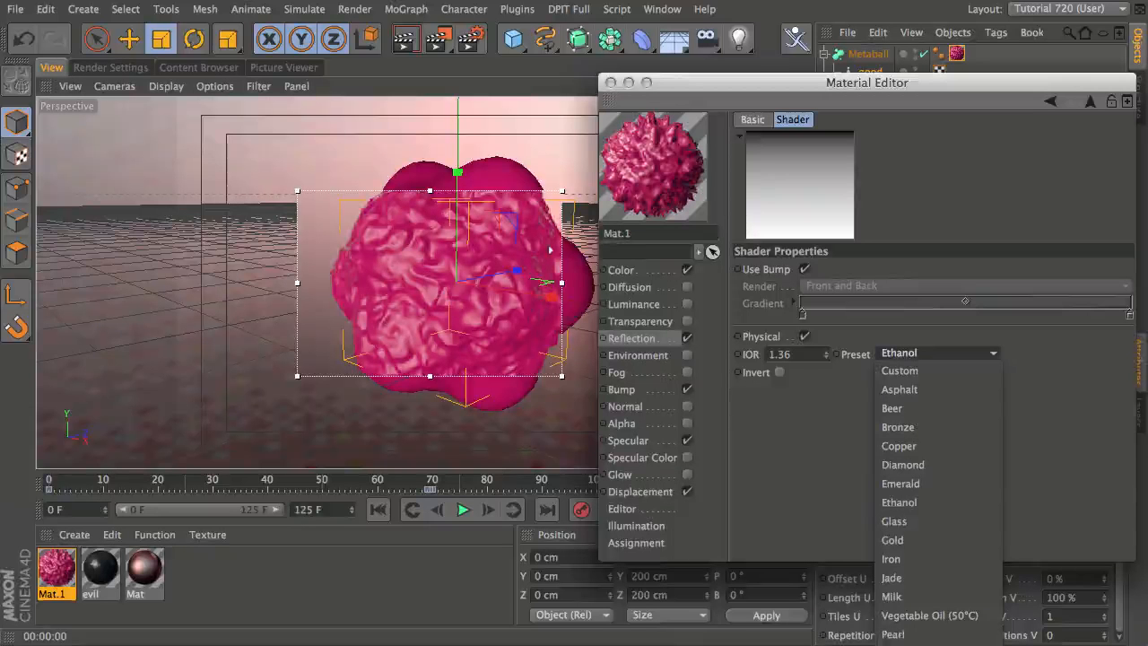
click(905, 644)
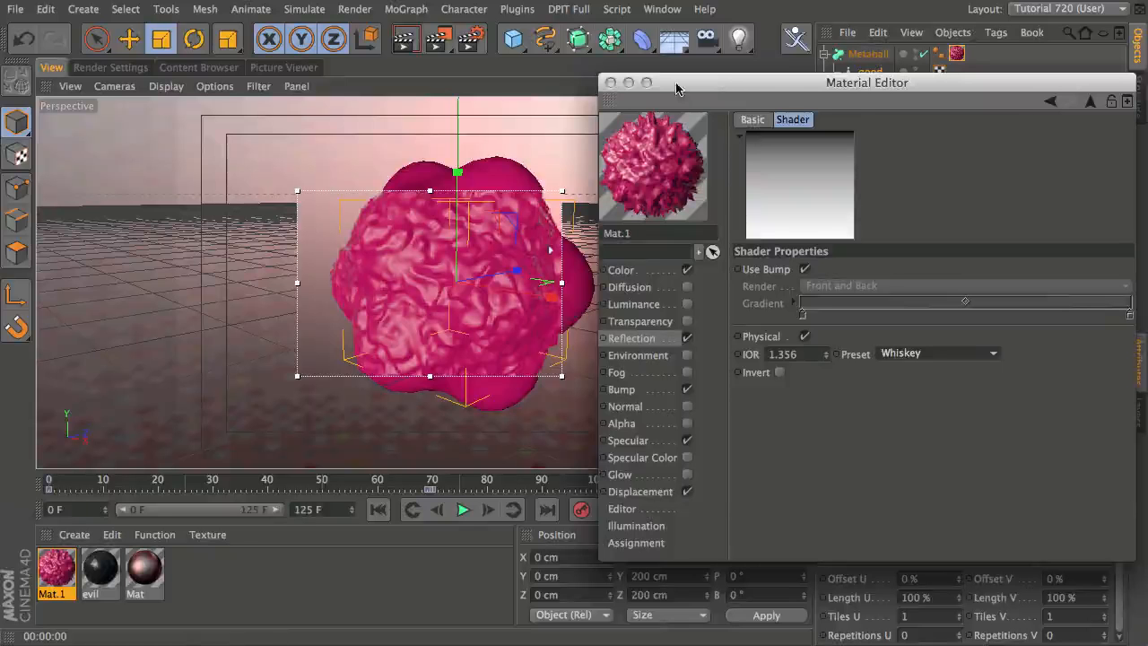
drag(712, 82, 709, 85)
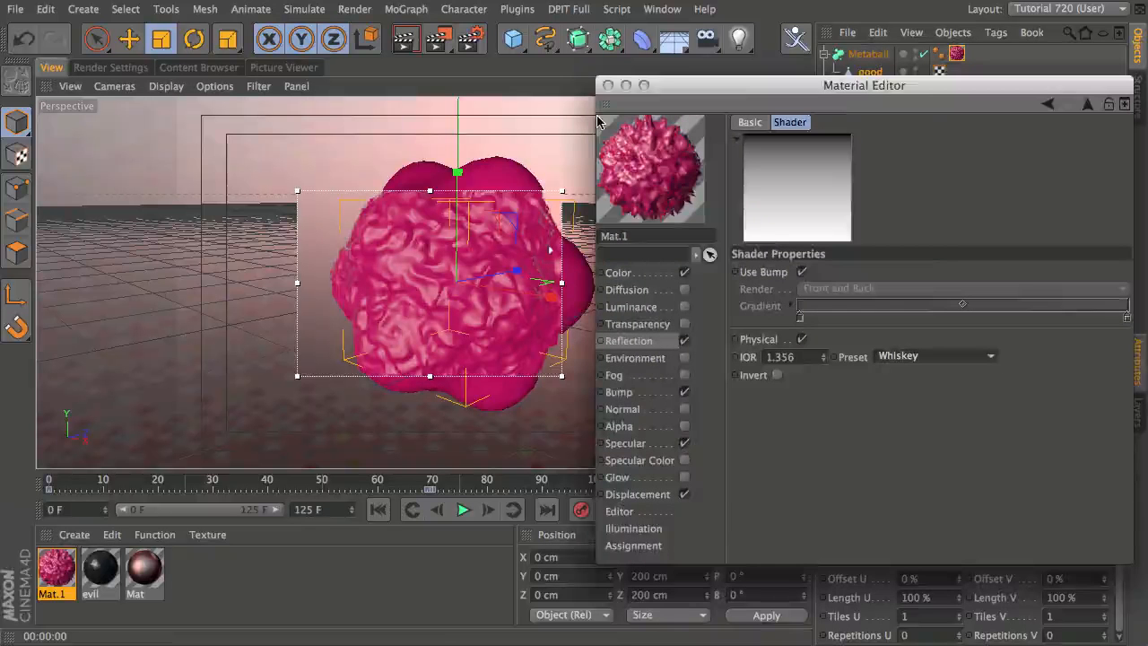
click(608, 85)
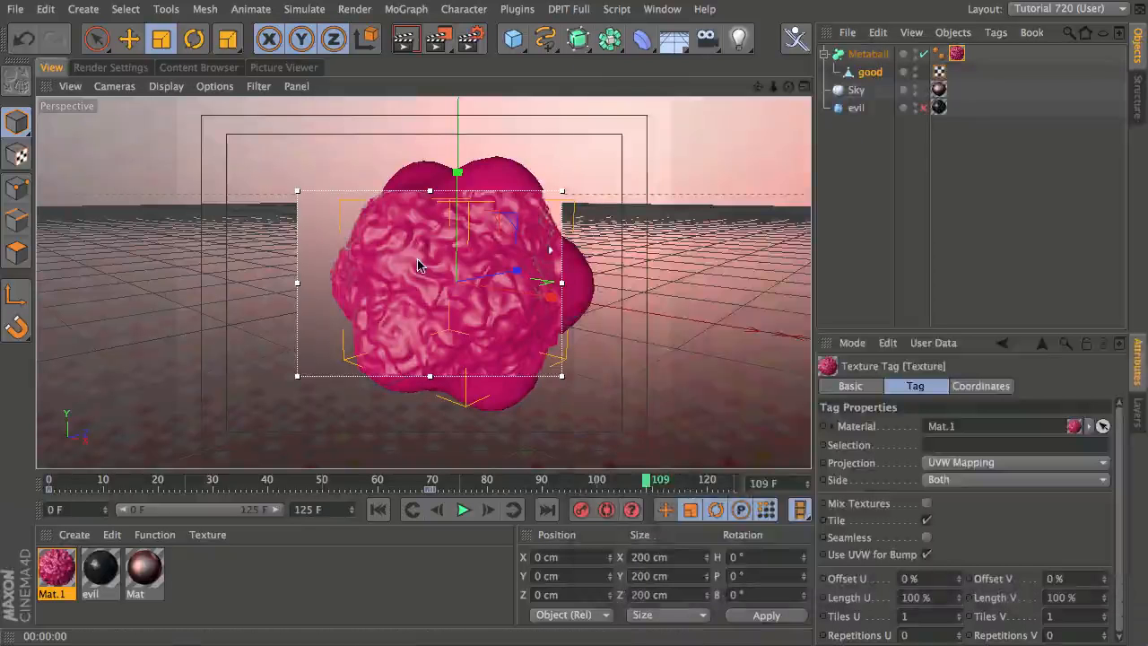
Re-enable the evil object and turn off the interactive render region
click(923, 108)
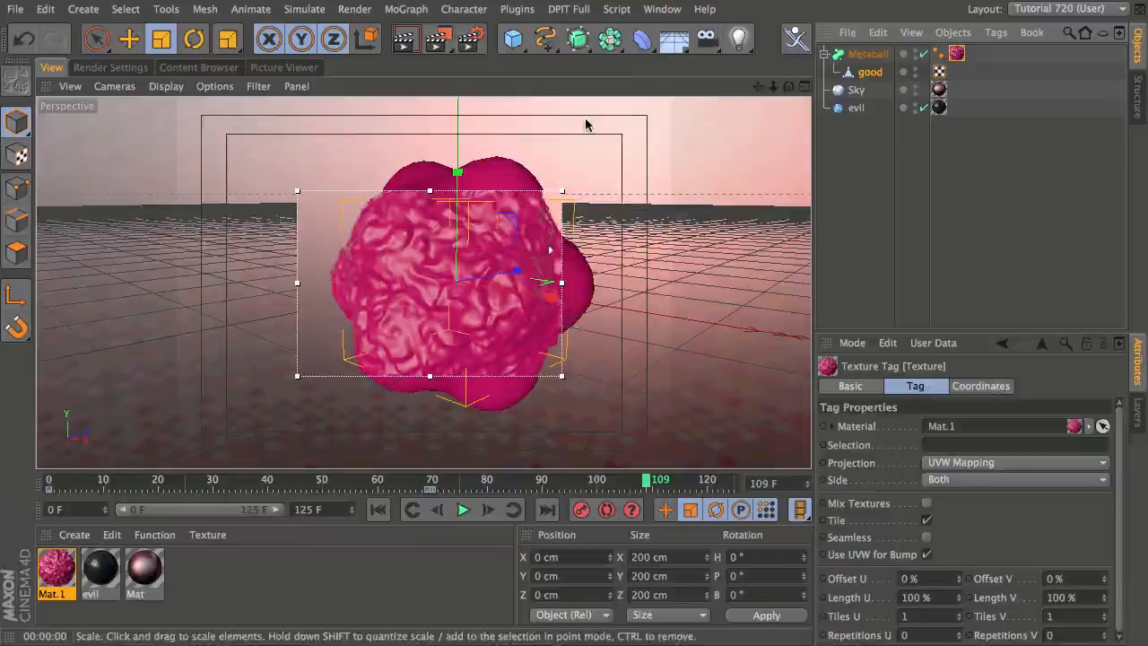
click(437, 39)
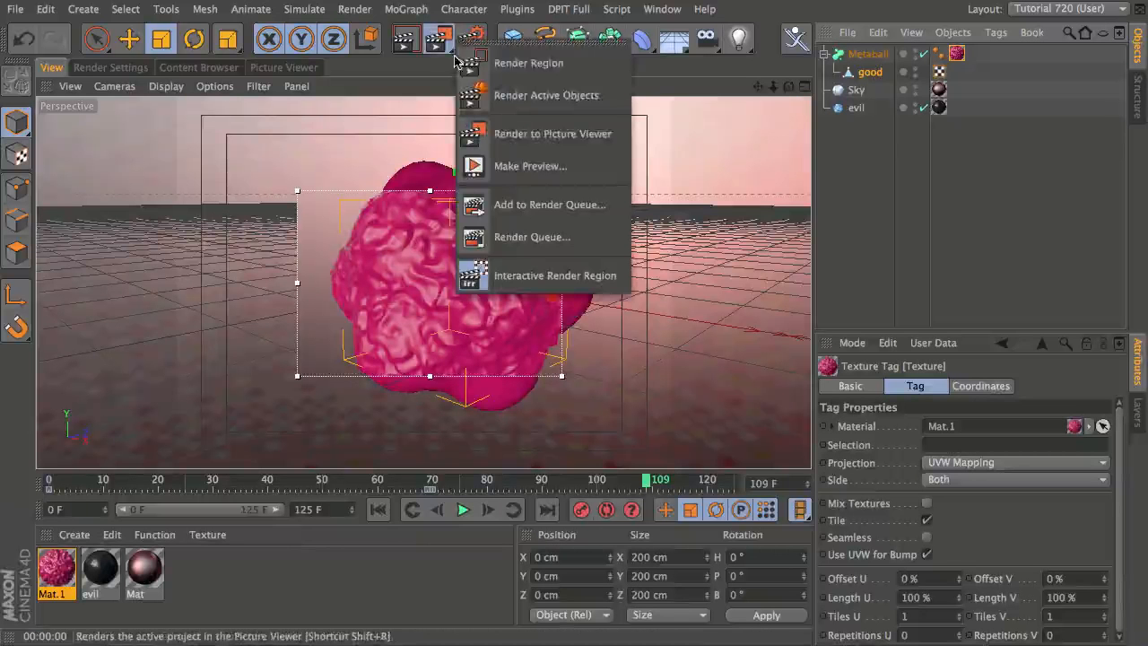
click(555, 275)
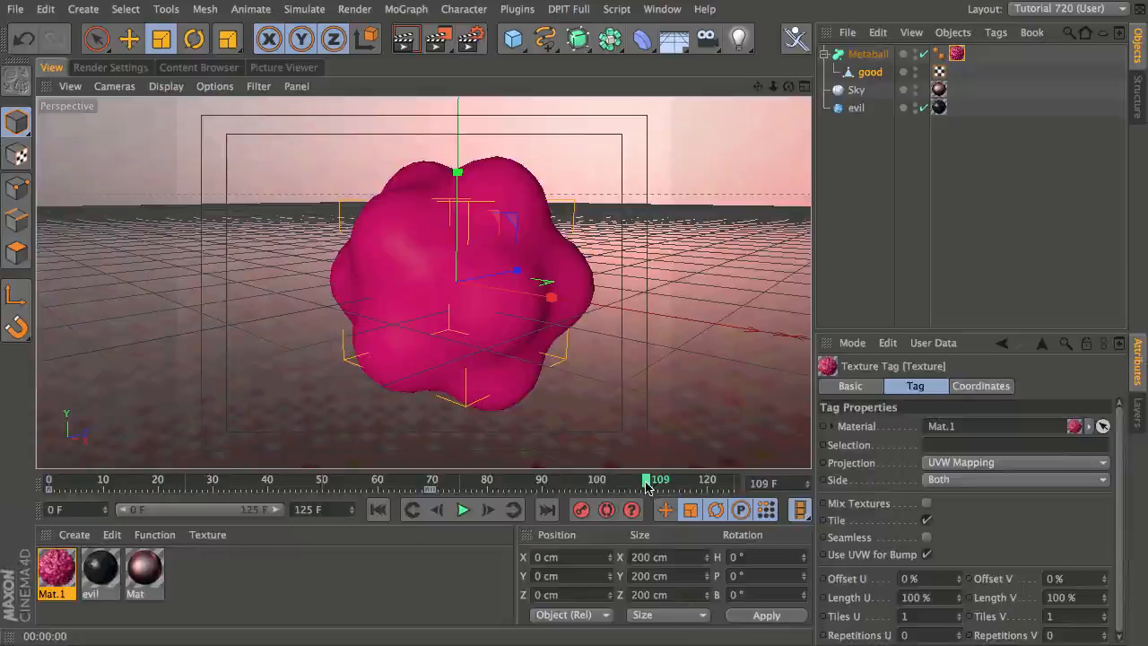
Scrub the animation back to frame 0 and review how the lines link the small cells in Pulse_final.mov
drag(646, 485, 443, 485)
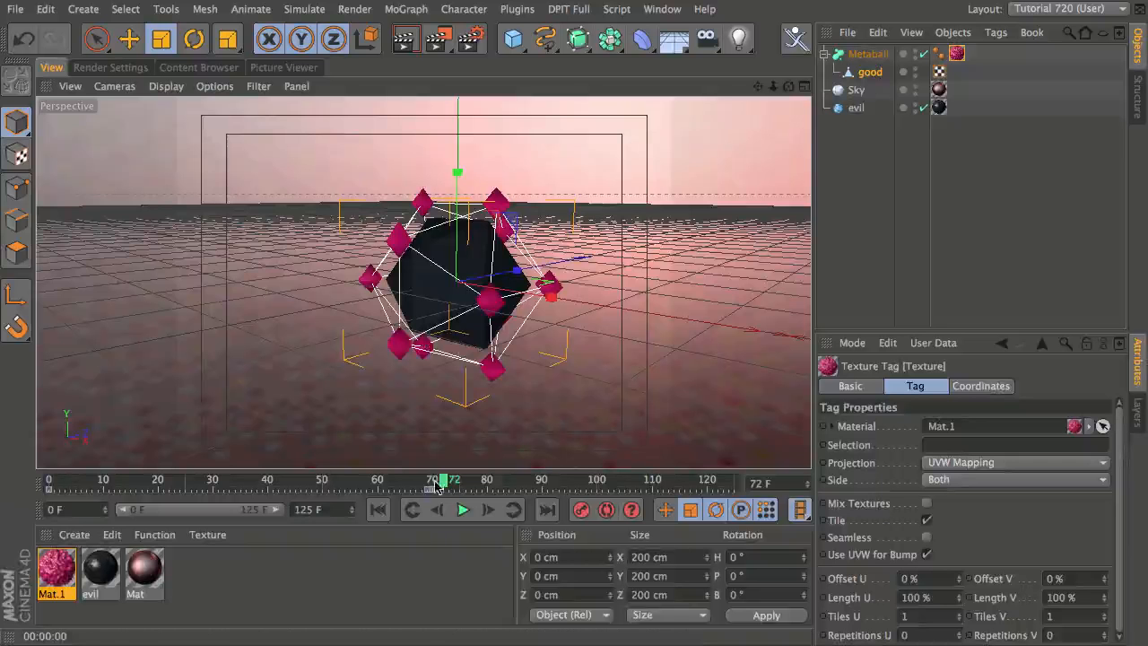
drag(436, 485, 12, 513)
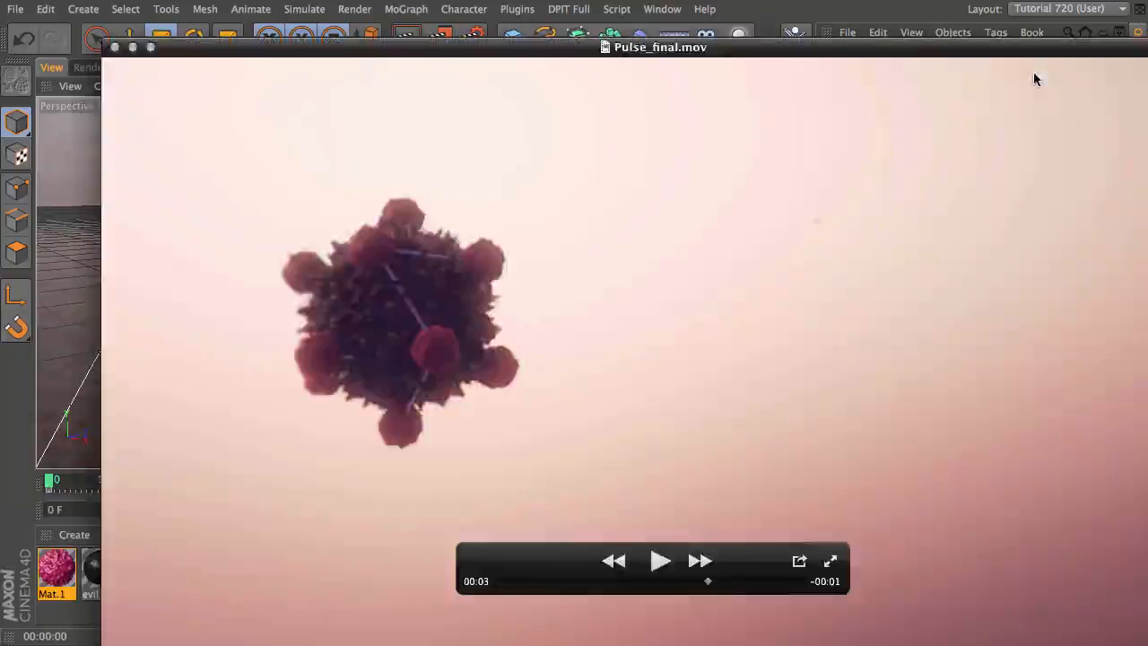
click(495, 582)
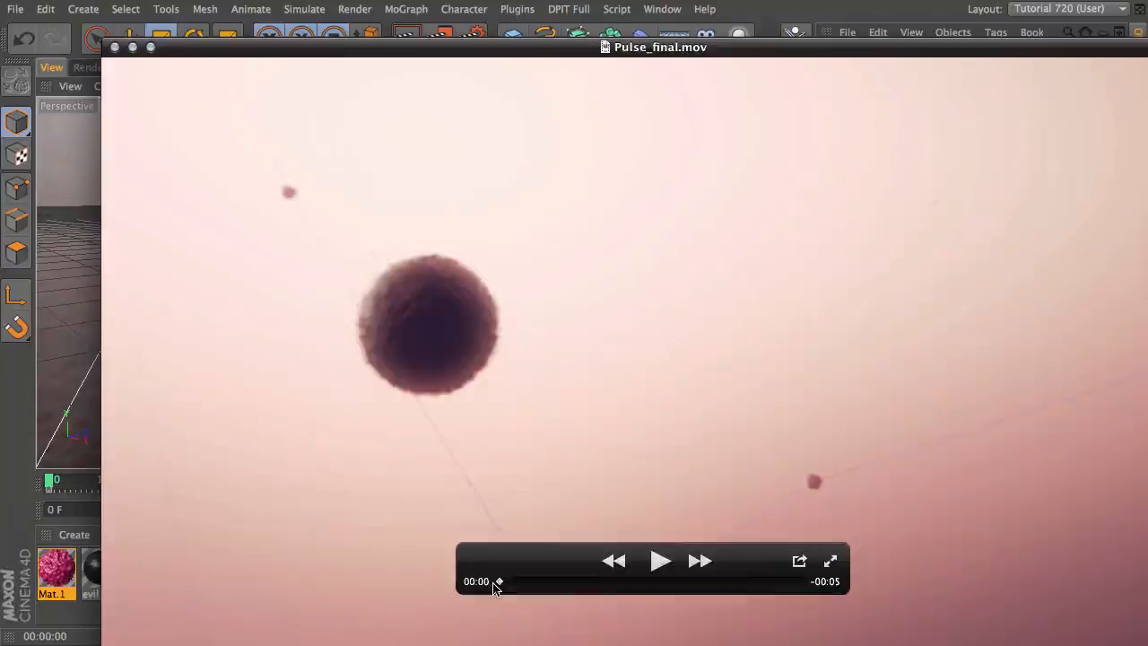
drag(494, 583, 703, 582)
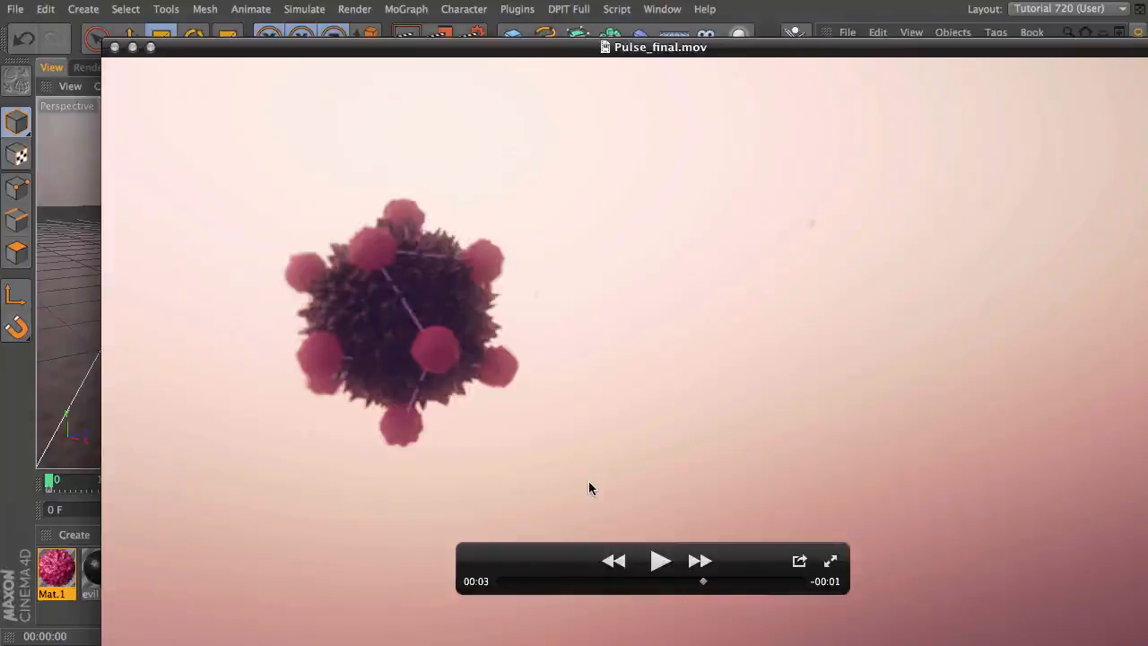
key(super+w)
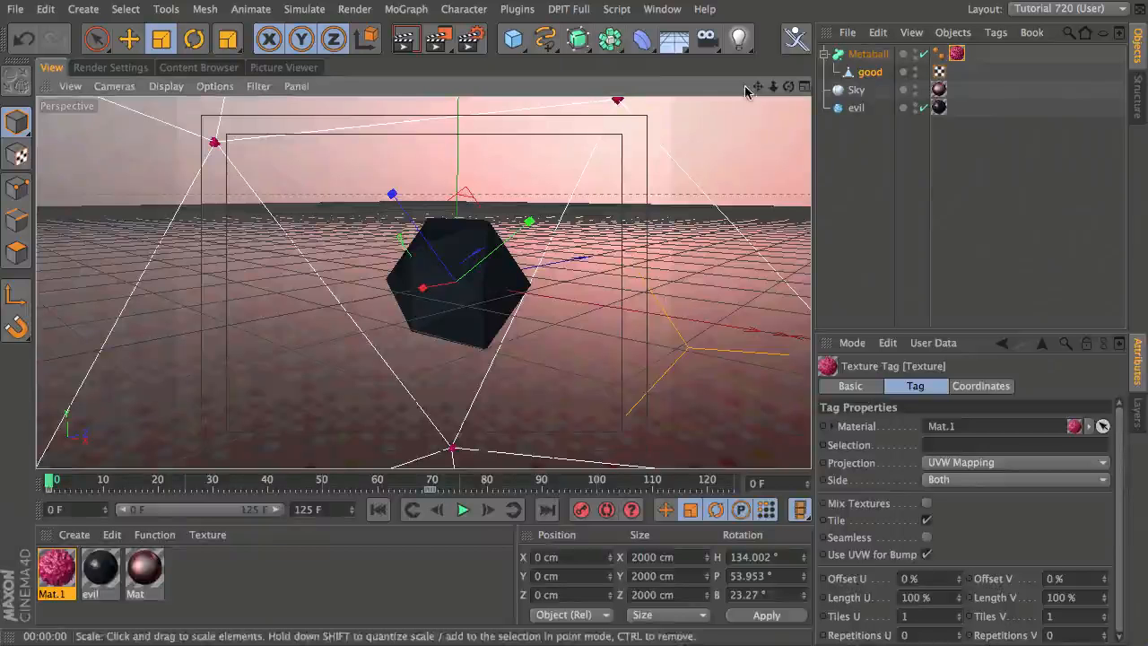
Add a Circle spline, a Sweep NURBS and a MoGraph Tracer, and nest the circle and tracer under the sweep
click(541, 48)
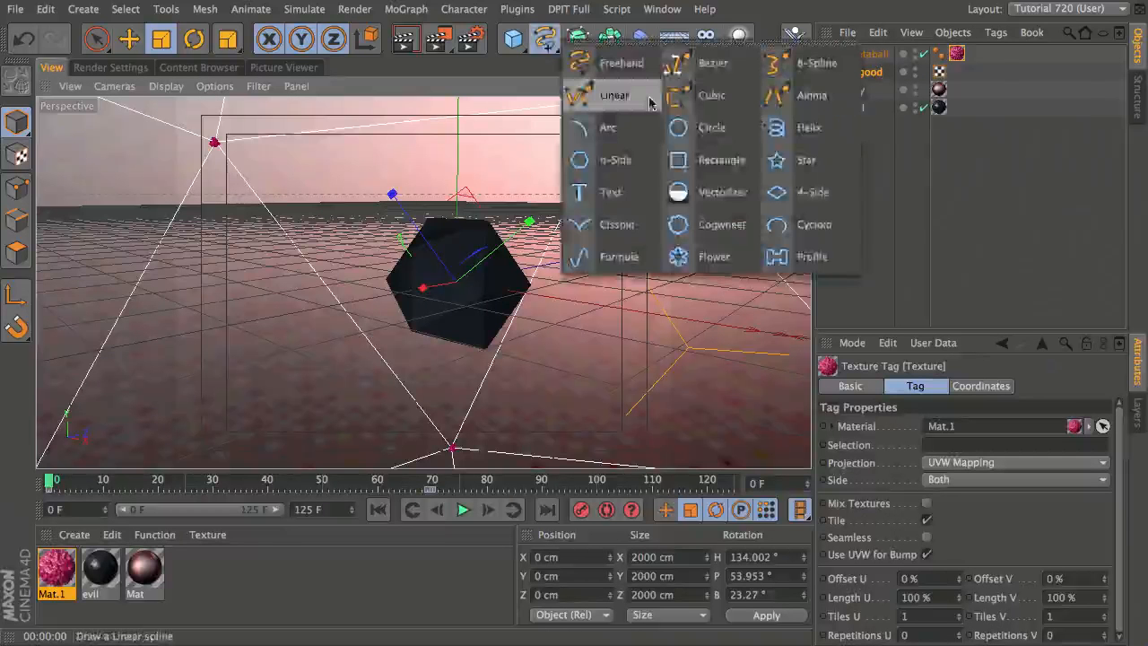
click(704, 127)
click(582, 45)
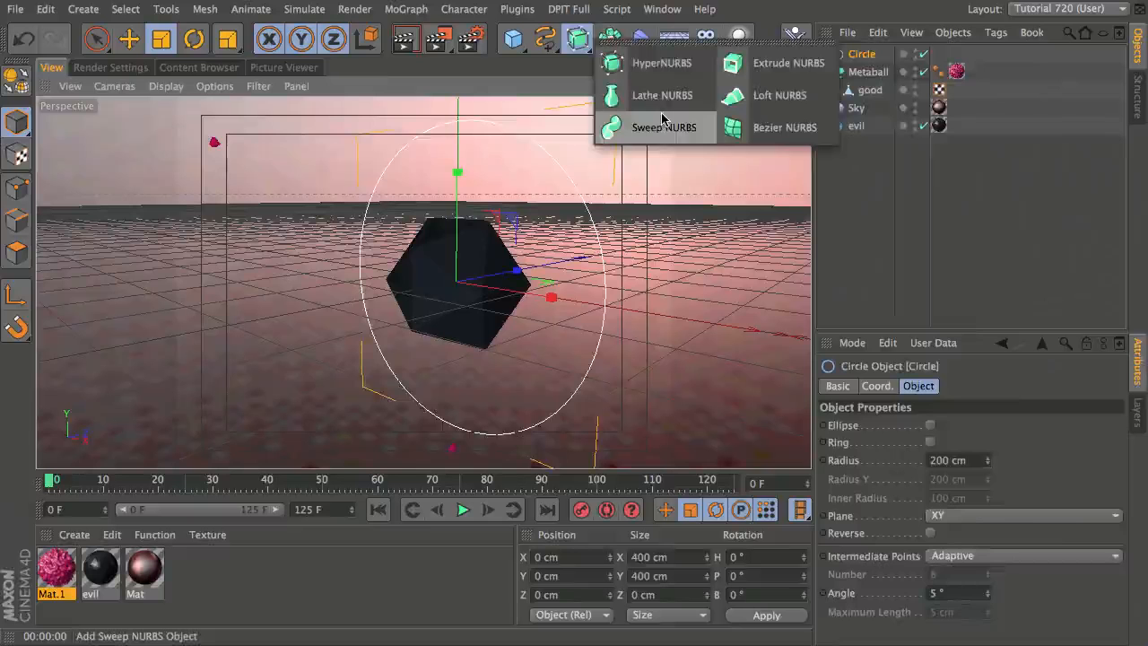
click(662, 124)
click(405, 9)
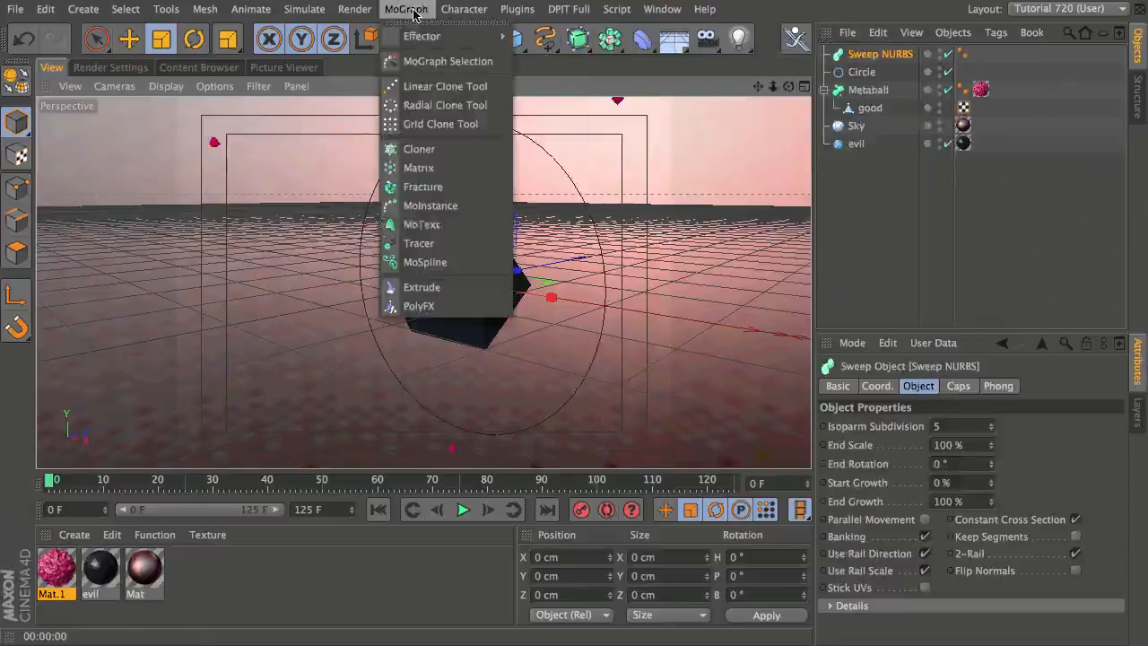
click(440, 243)
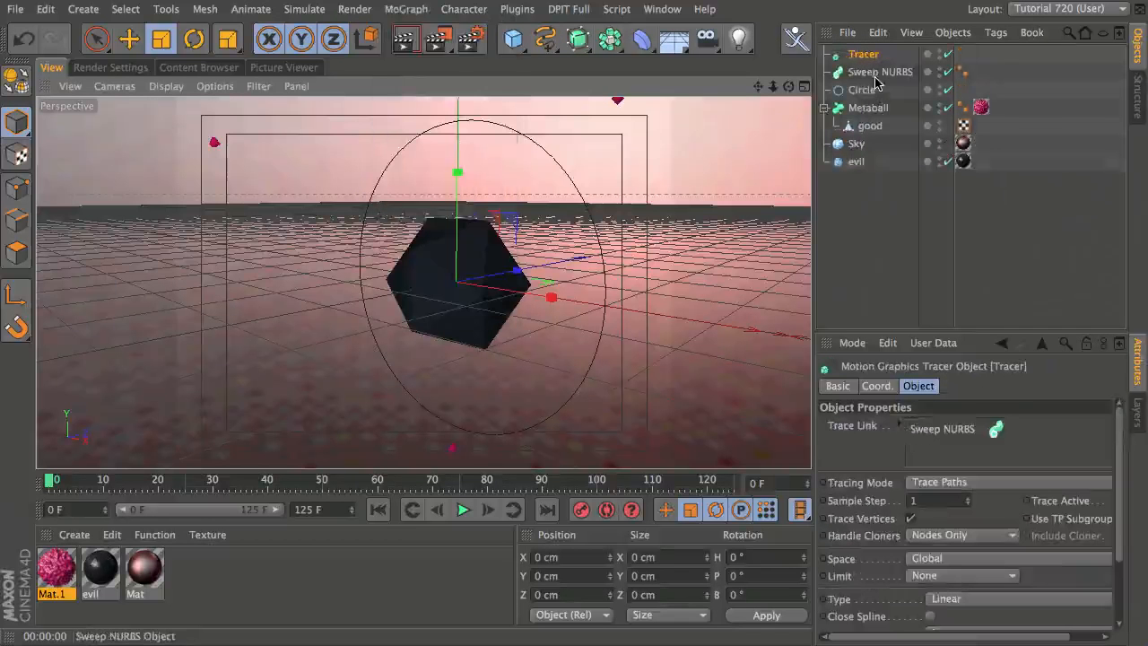
drag(866, 93, 891, 97)
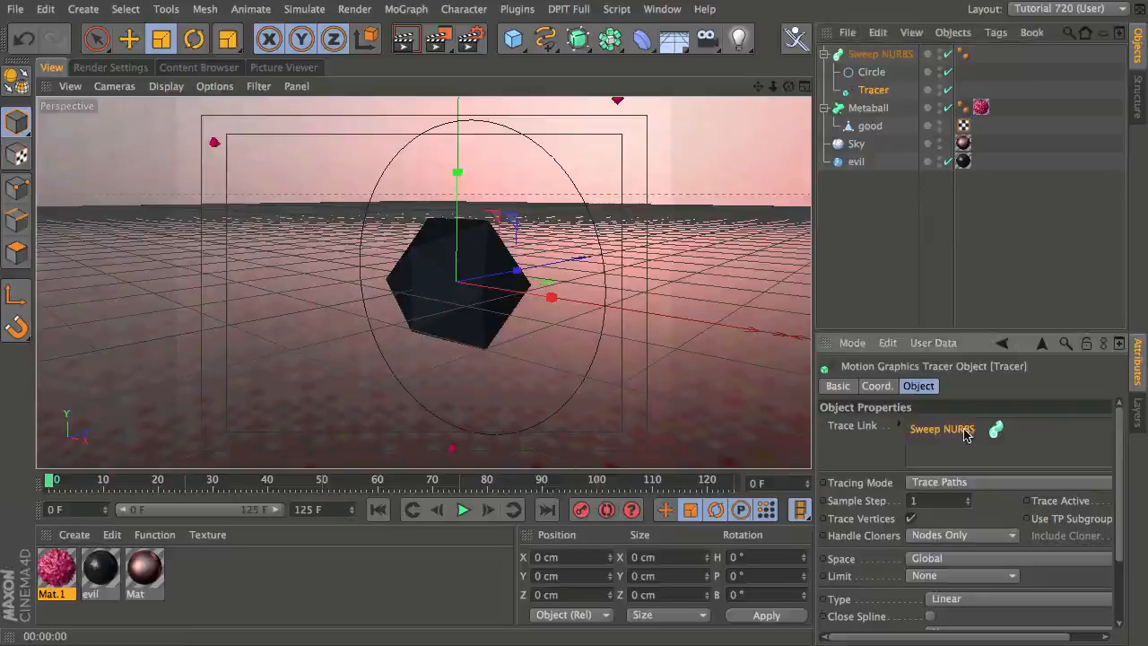
Replace the Tracer's trace link with the good object, disable the Sweep NURBS and scrub to frame 77 to inspect the traced paths
key(Delete)
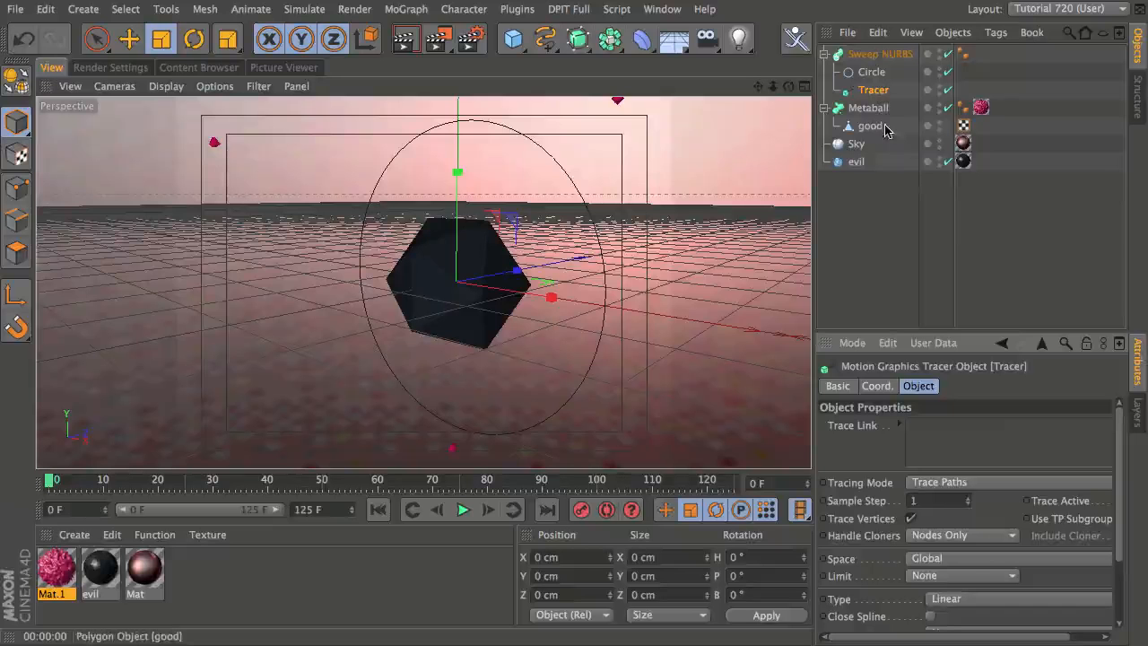
drag(884, 130, 959, 430)
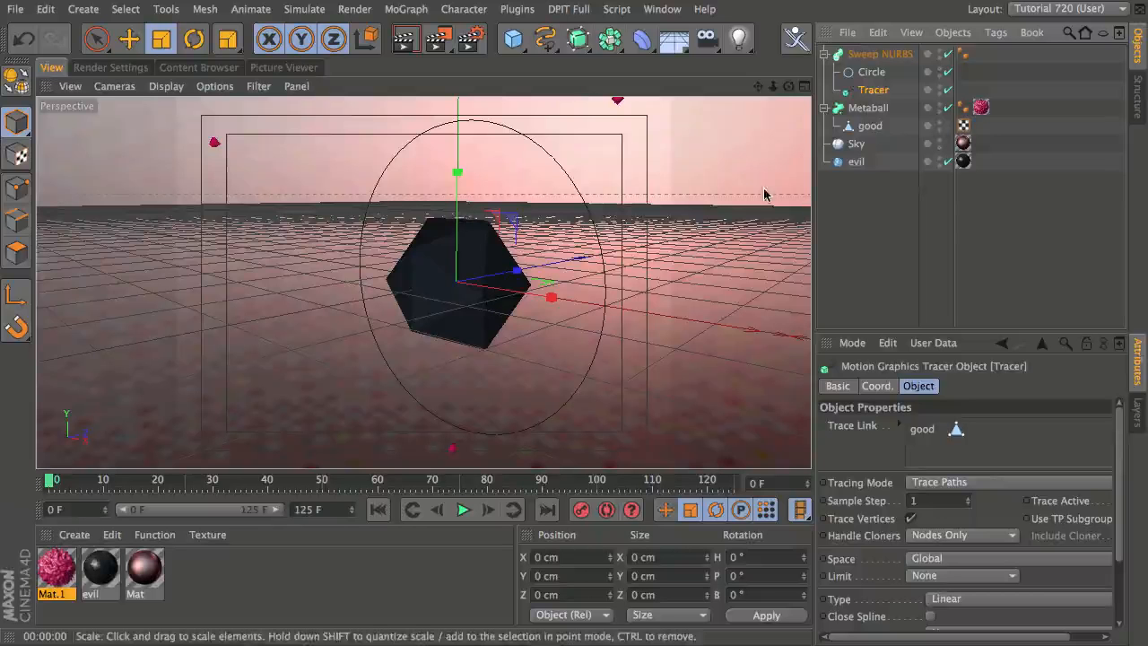
click(947, 55)
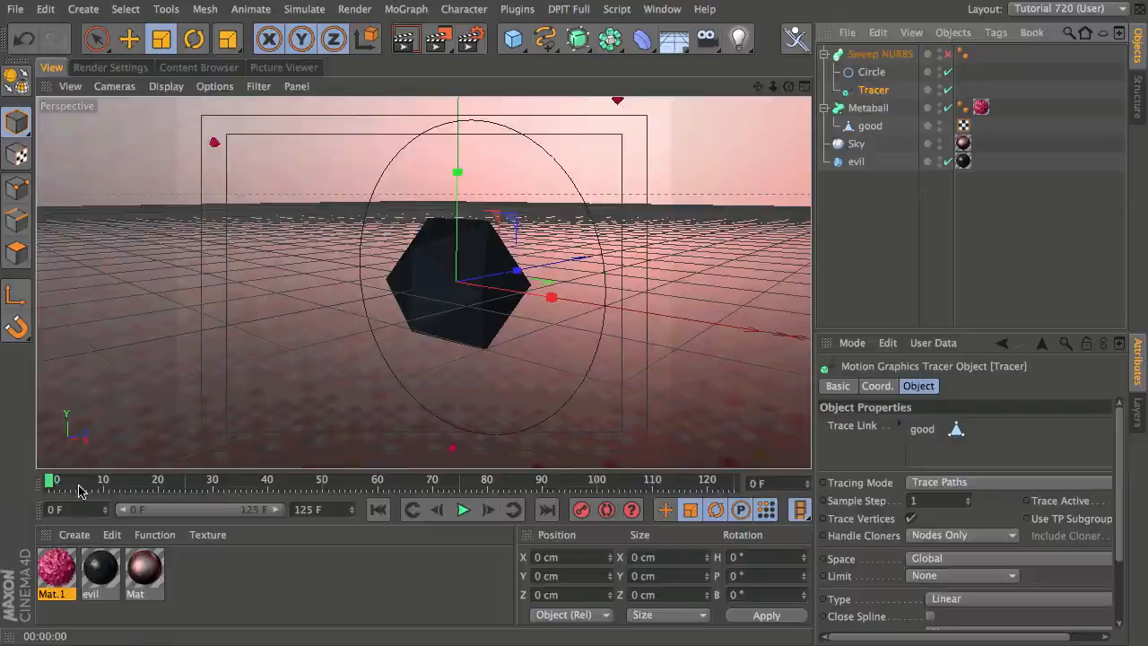
drag(78, 490, 508, 355)
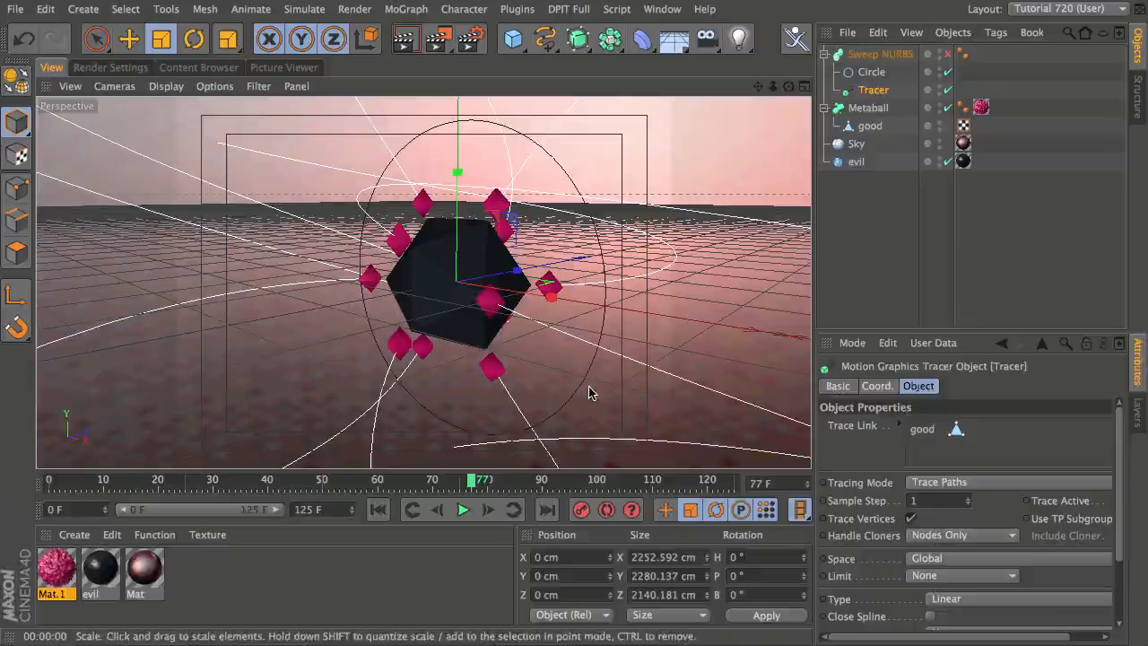
Set the Tracer's tracing mode to Connect Elements, check it from frame 0 to frame 67, and enable Close Spline
click(992, 486)
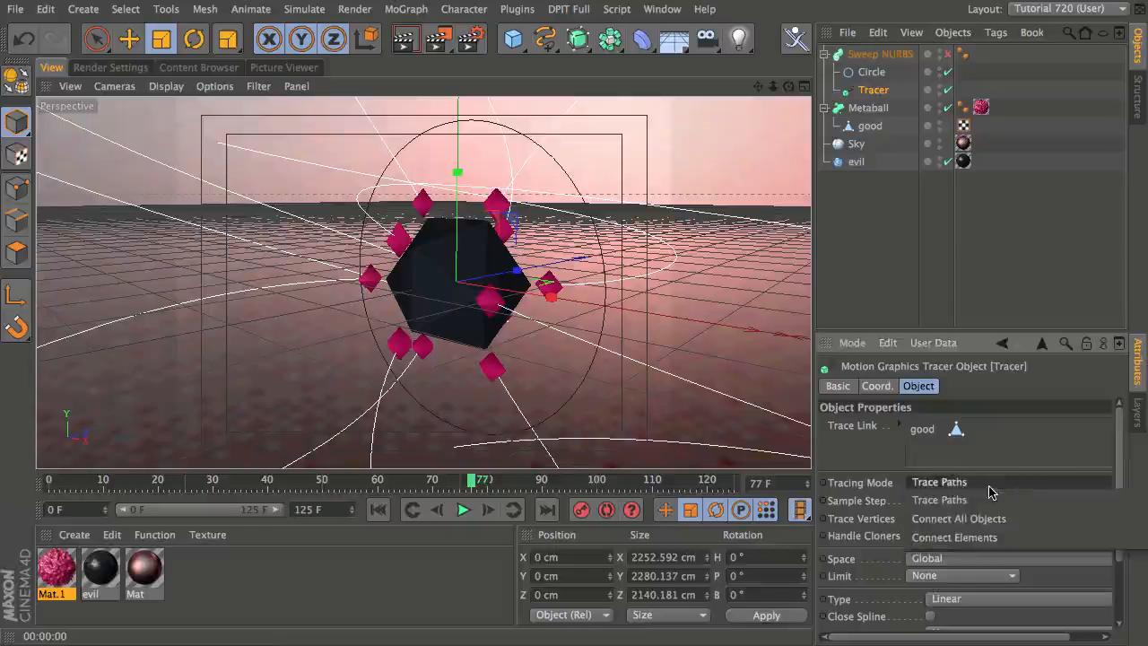
click(968, 540)
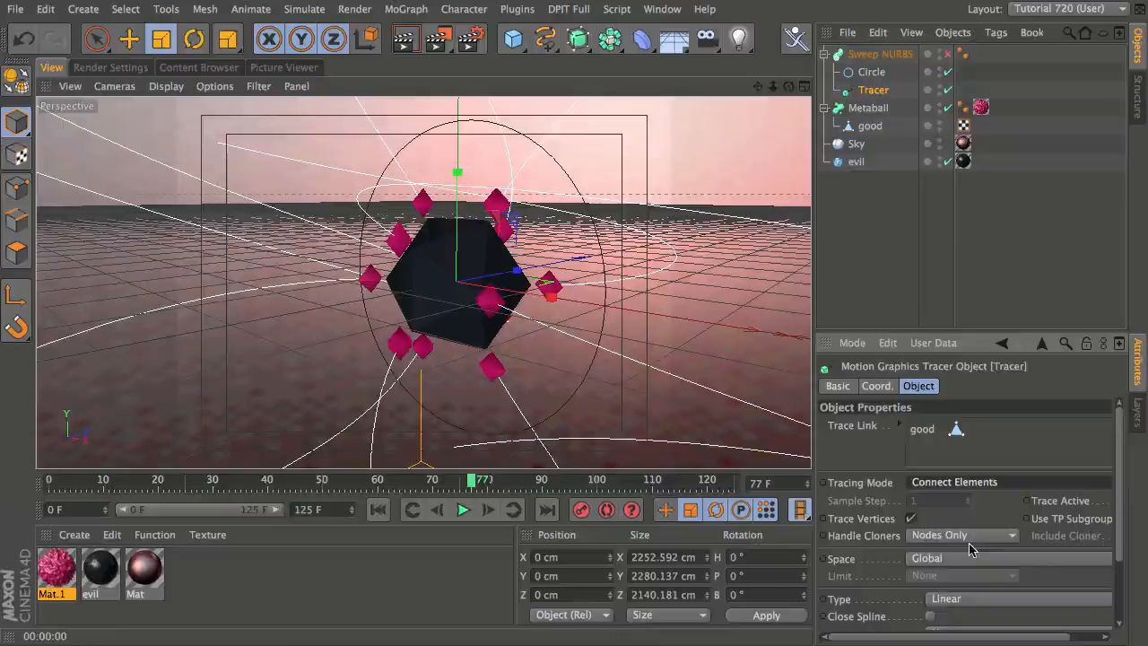
click(378, 509)
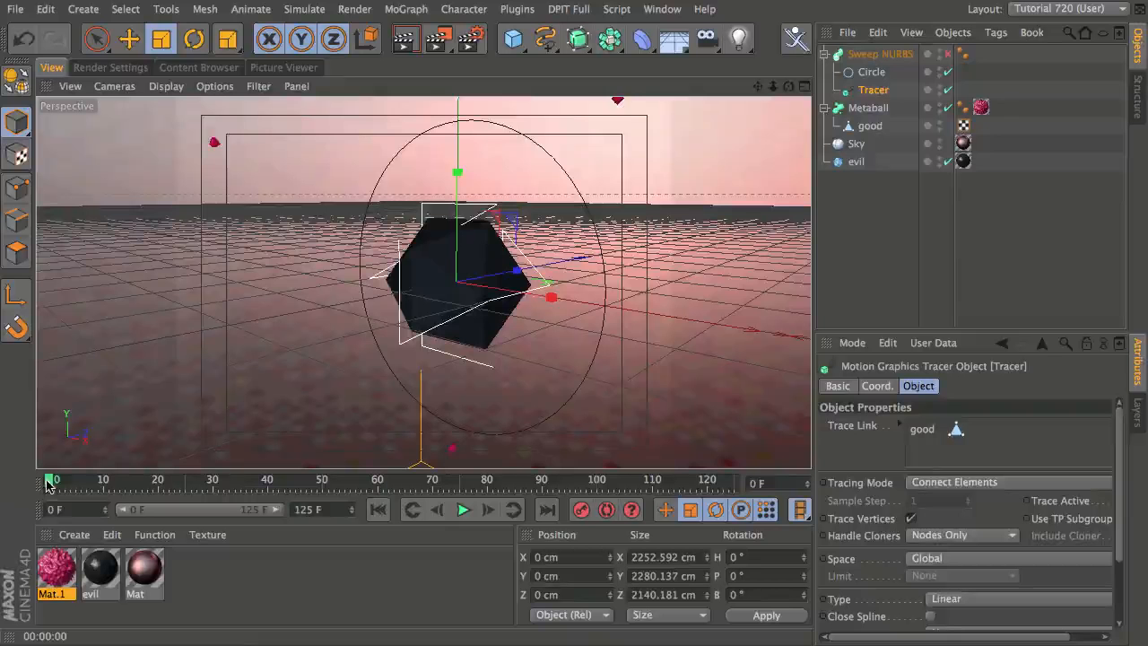
drag(48, 484, 414, 462)
click(930, 617)
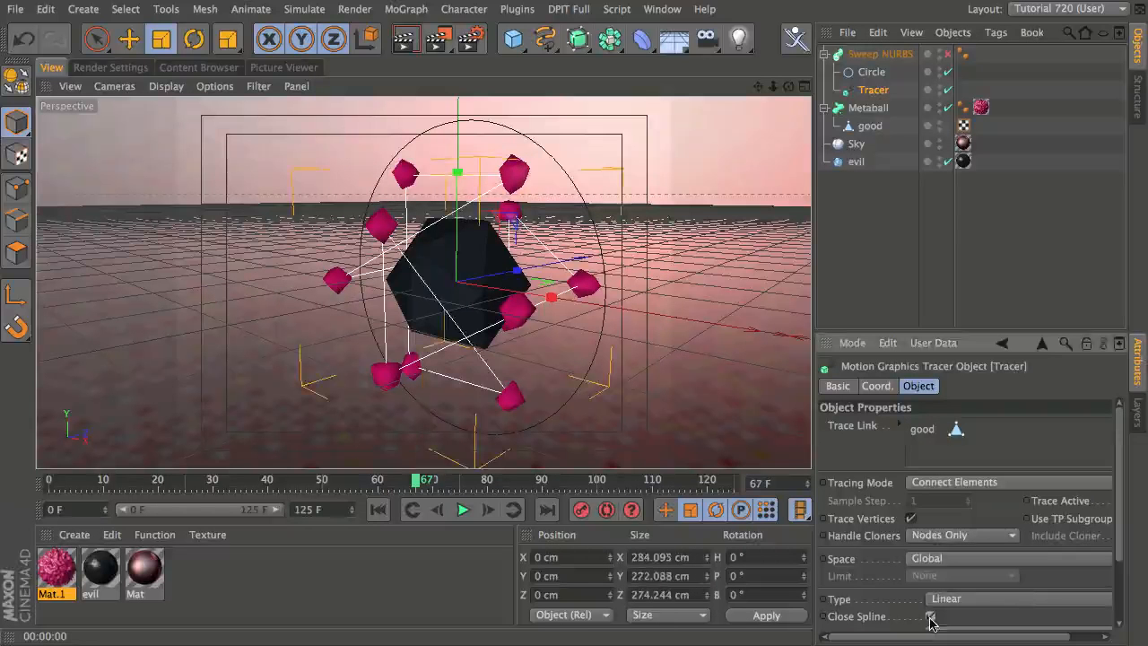
At frame 65, enable the Sweep NURBS and set its Circle profile's radius to 1.5 cm
mouse_move(426, 481)
mouse_down()
mouse_move(354, 484)
mouse_move(433, 482)
mouse_move(410, 481)
mouse_up()
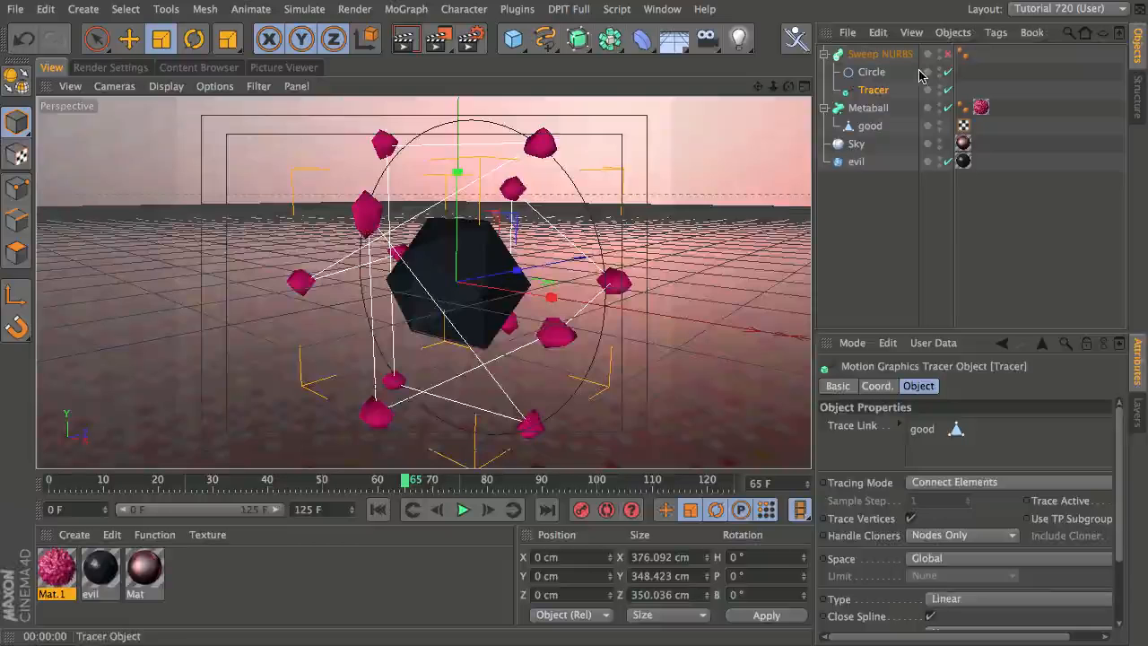
click(948, 53)
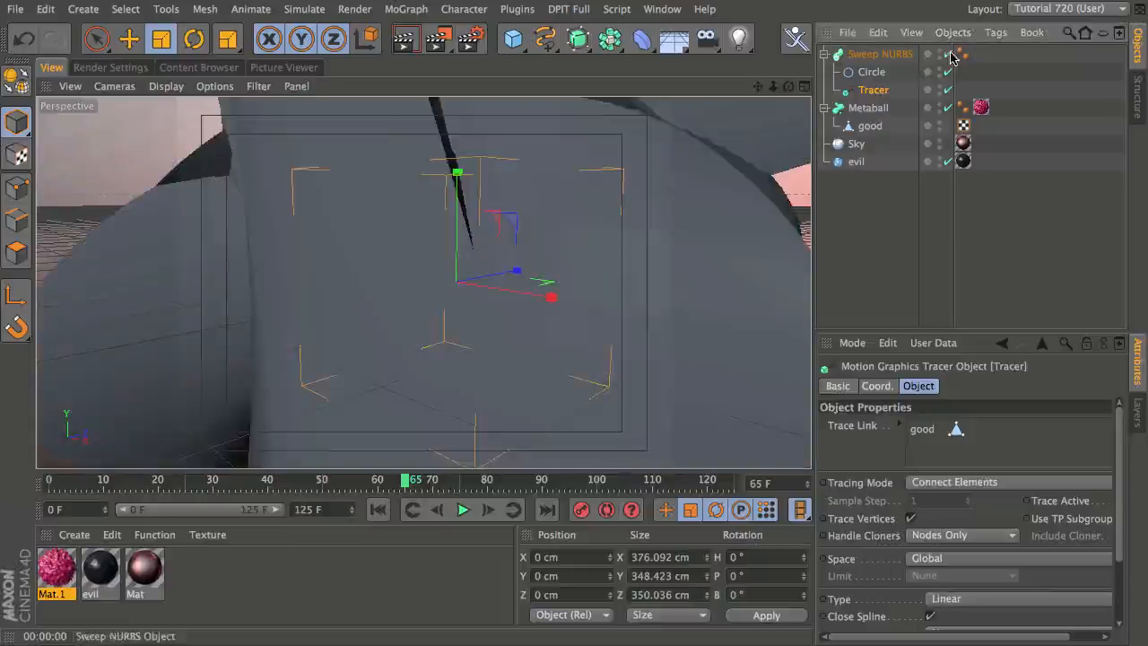
click(870, 72)
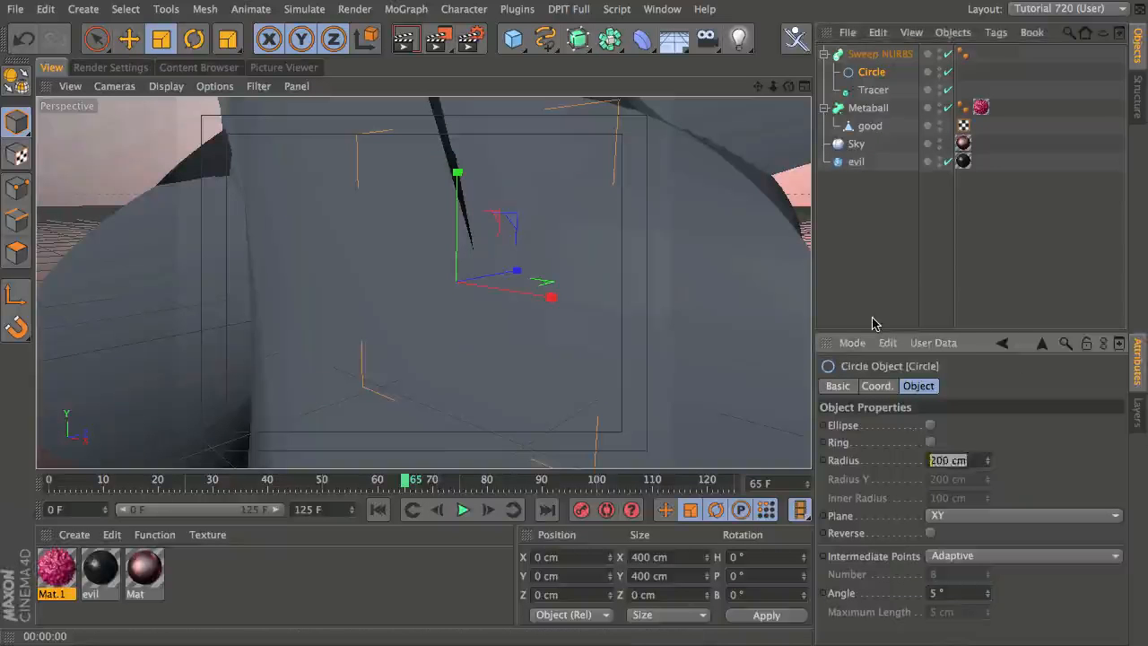
text(2)
key(Return)
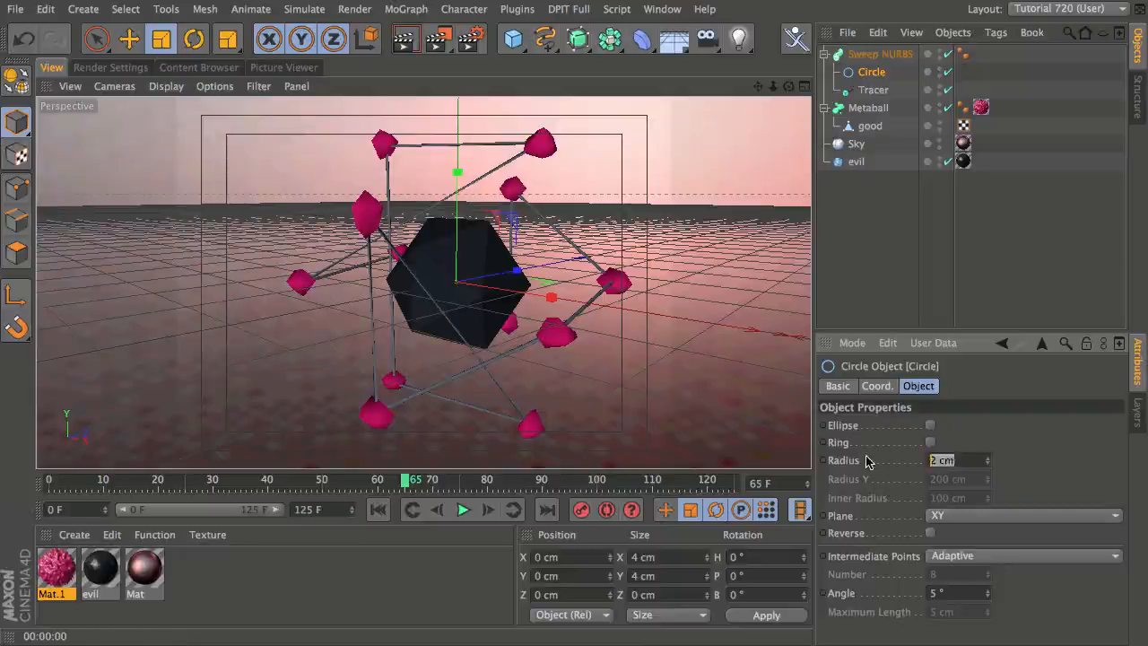
text(1.5)
key(Return)
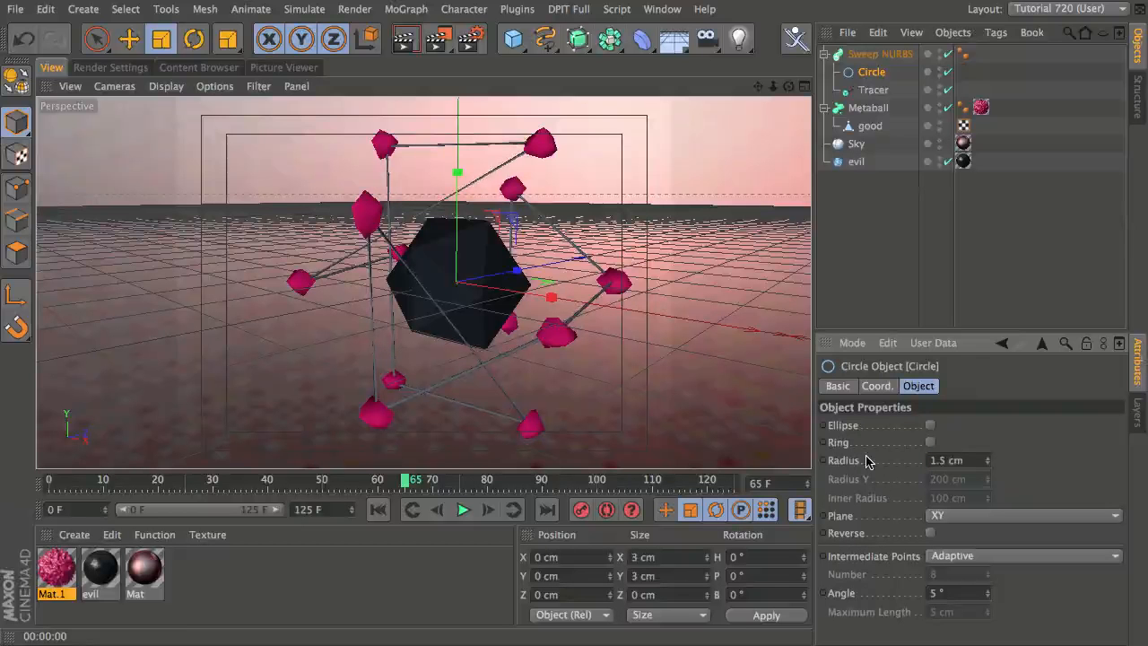
Create a new material and enable its Luminance with the cyan colour RGB 51, 202, 210 at reduced brightness
double_click(260, 568)
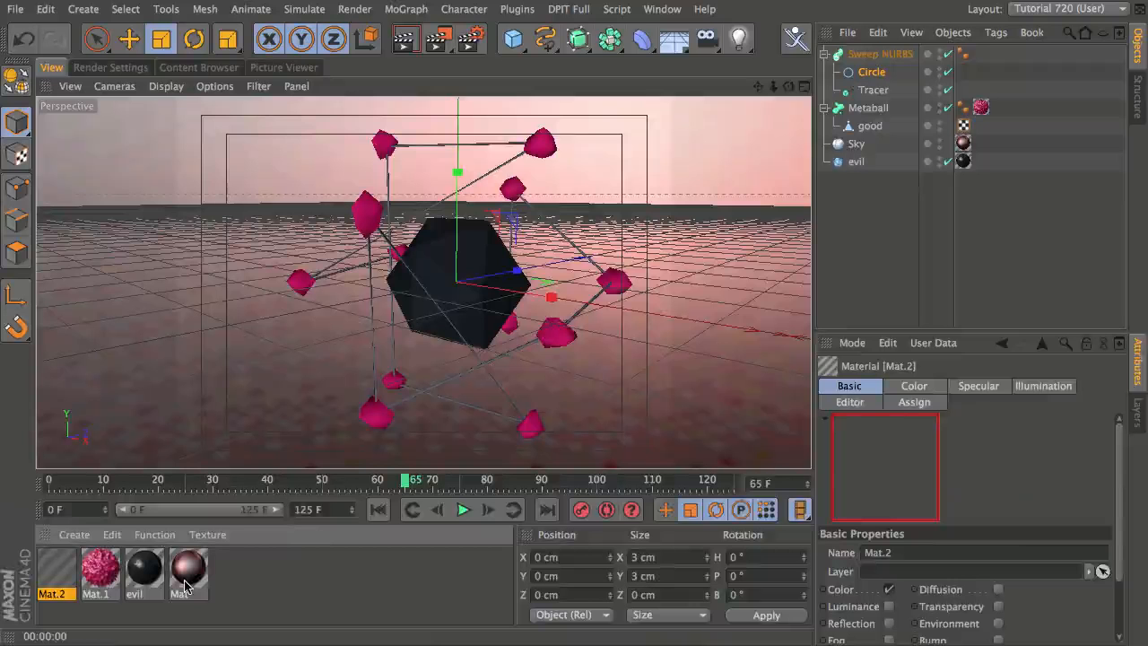
double_click(61, 581)
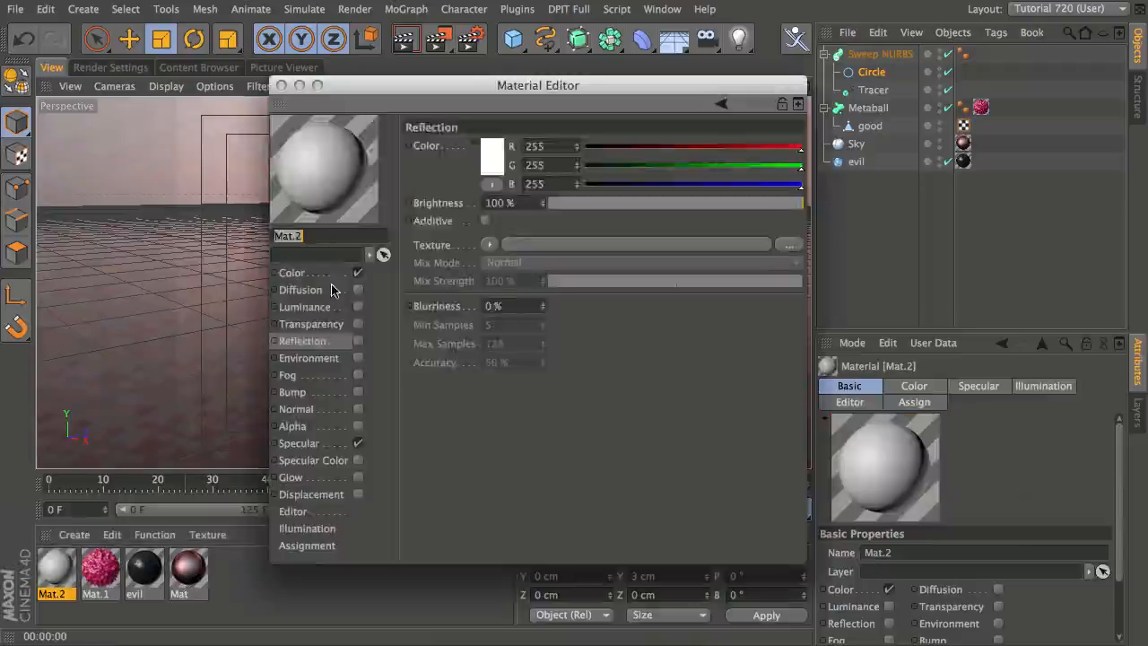
click(357, 306)
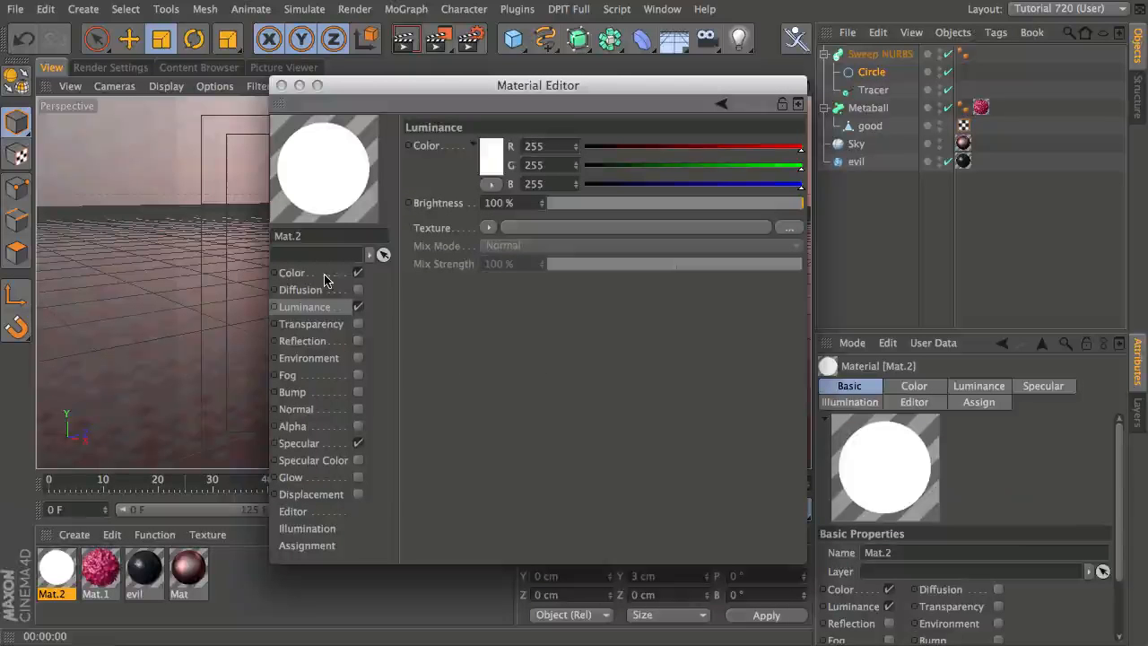
click(491, 157)
click(536, 105)
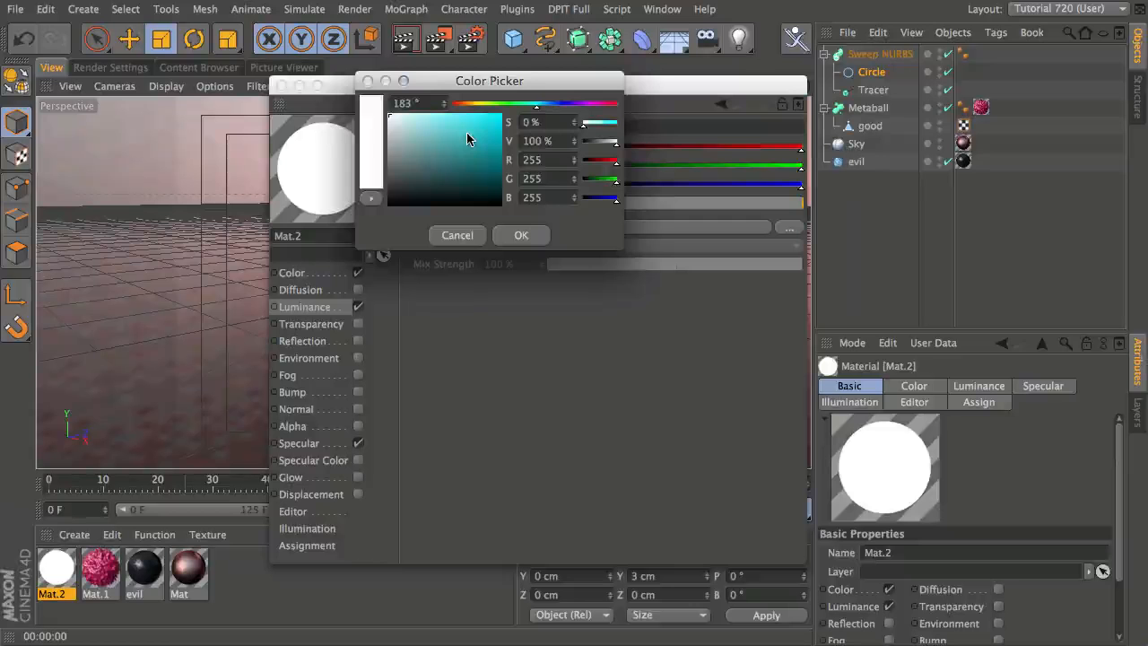
click(474, 130)
click(521, 235)
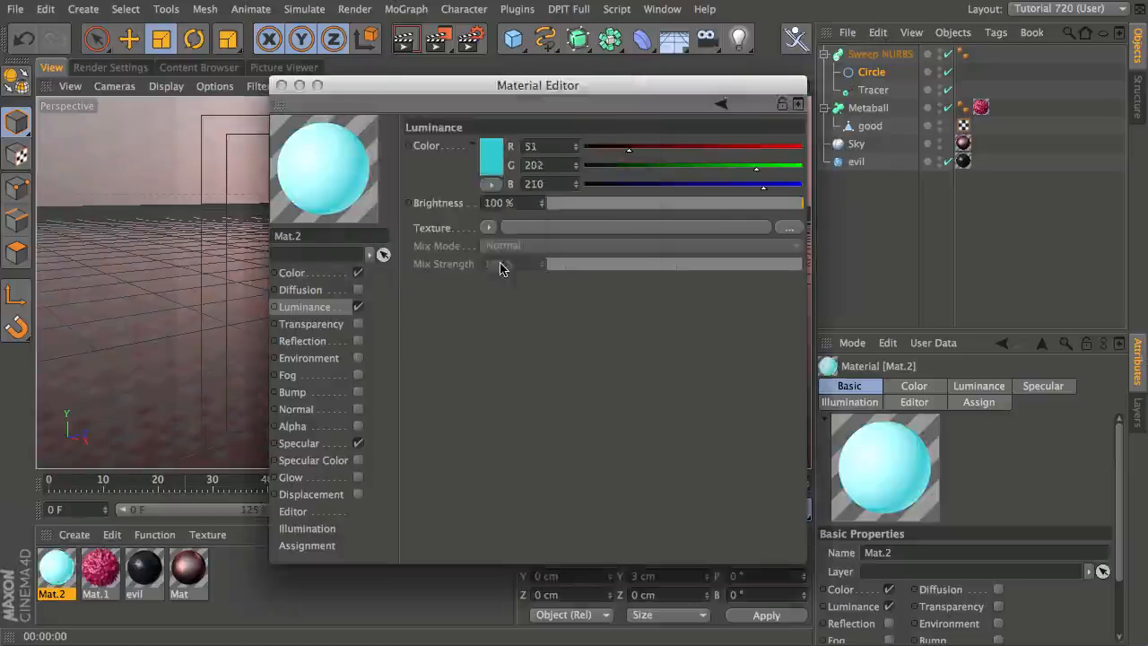
click(684, 205)
Set the new material's Color channel to a pale salmon, RGB 210, 168, 152
click(341, 274)
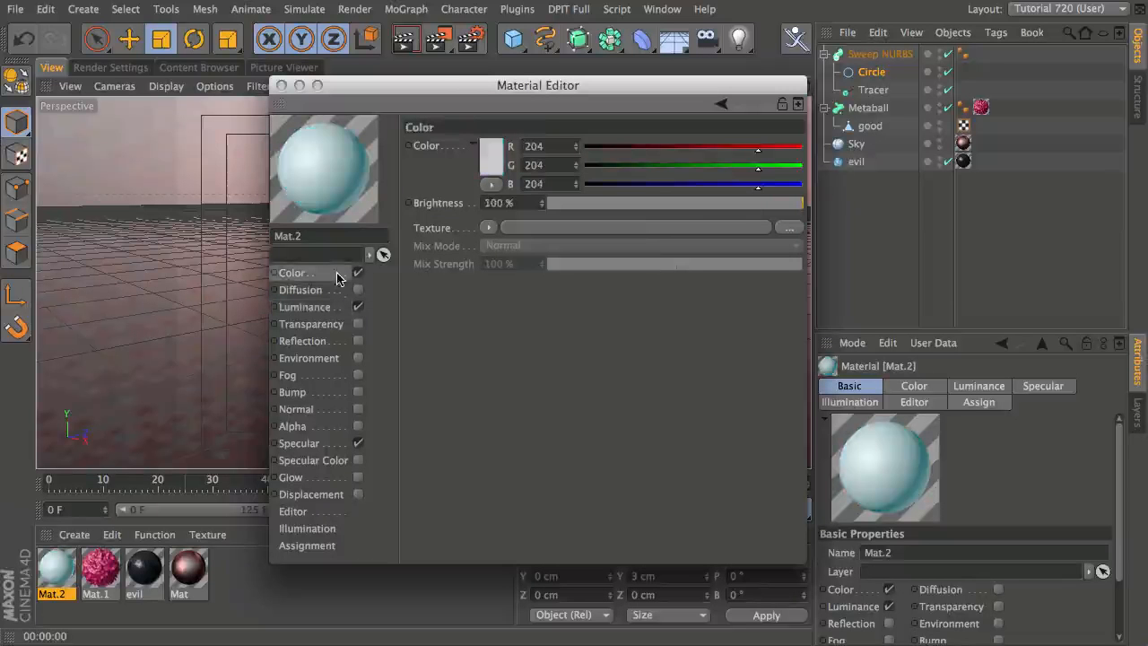
click(486, 154)
click(595, 106)
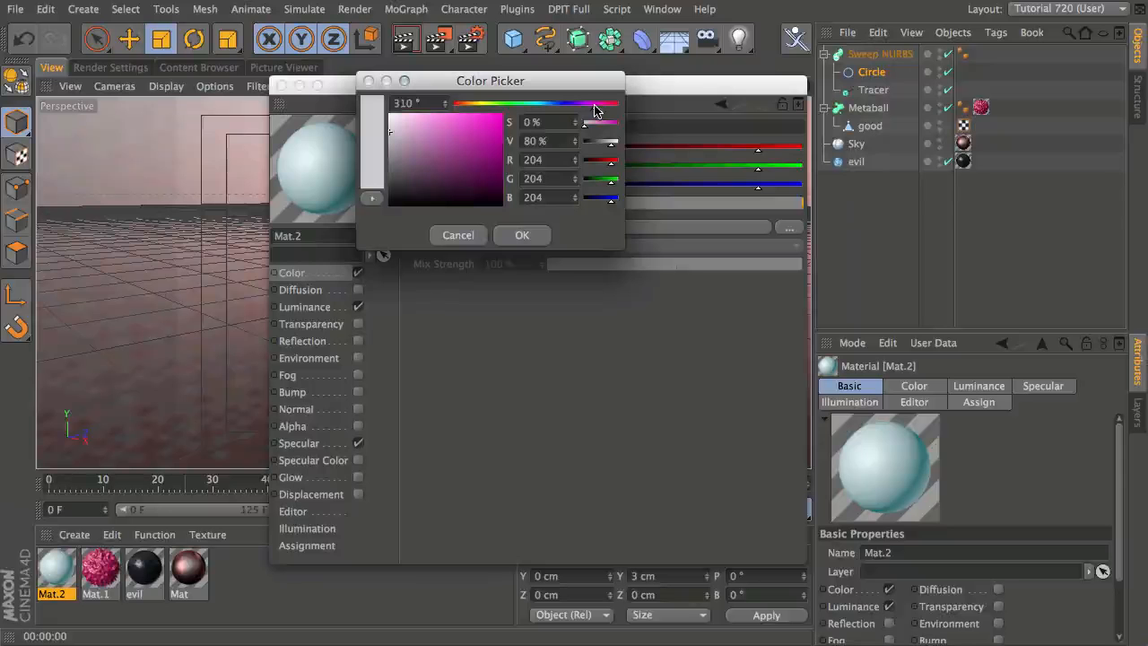
drag(594, 106, 459, 106)
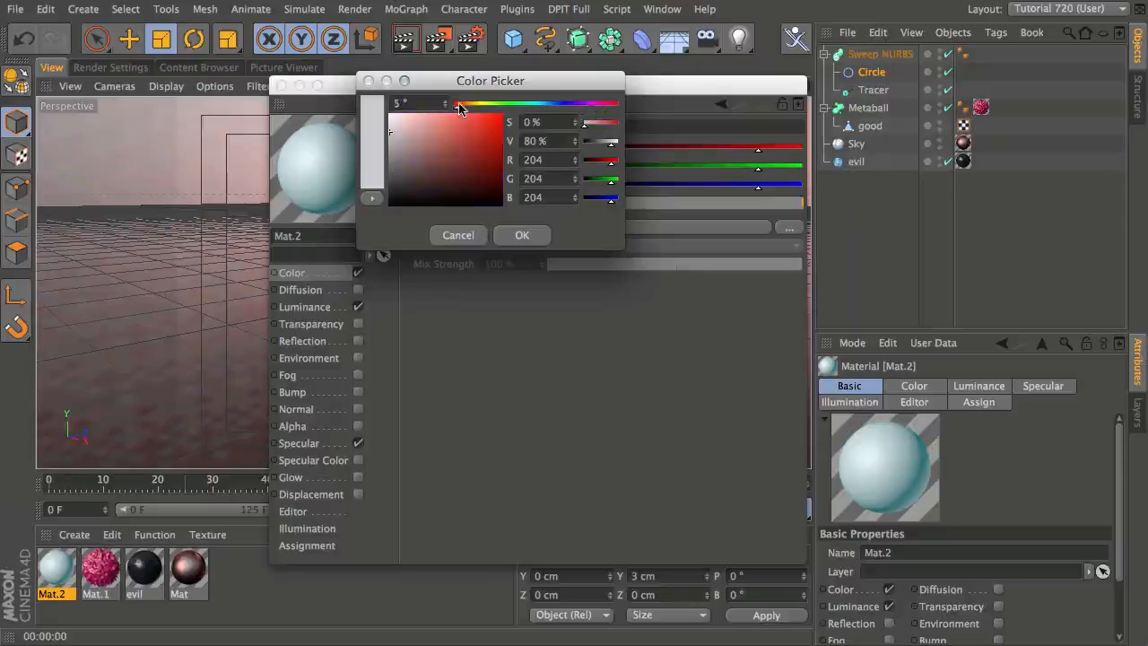
click(414, 127)
click(521, 235)
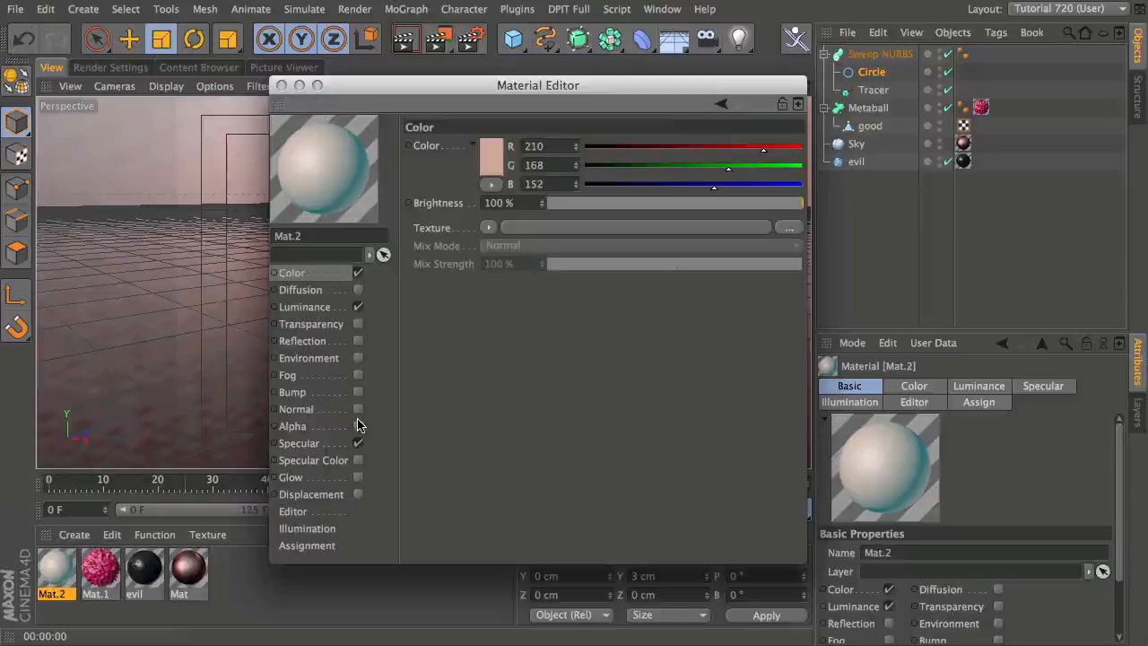
Switch the material's illumination model to Phong and set its specular width to 57% and height to 72%
click(306, 528)
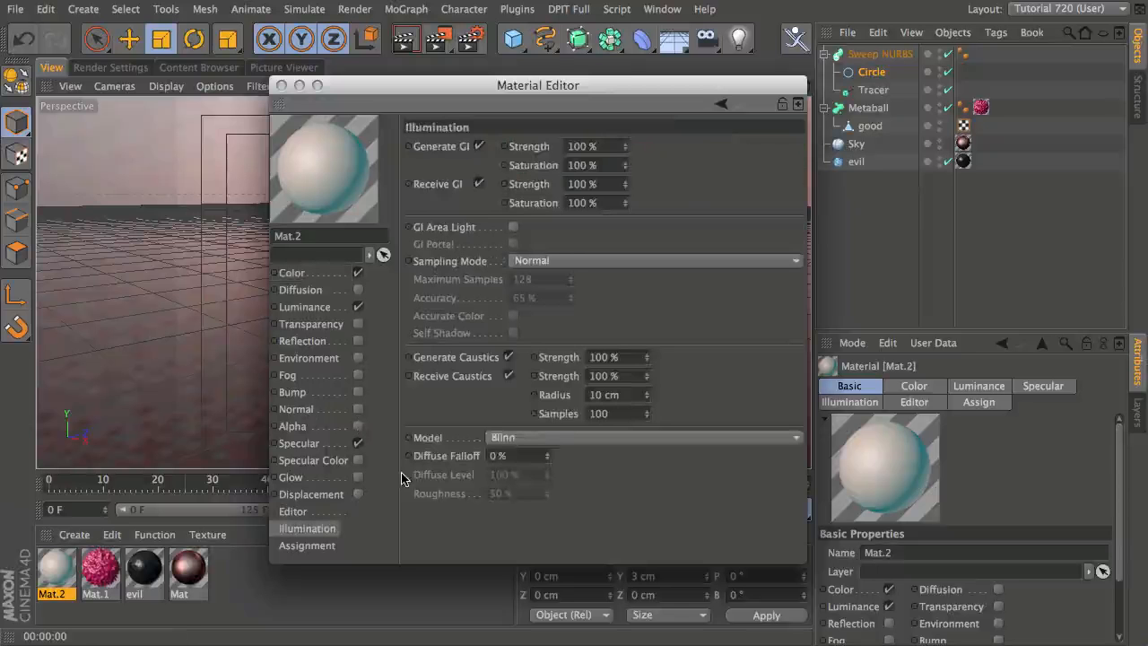
click(538, 438)
click(541, 455)
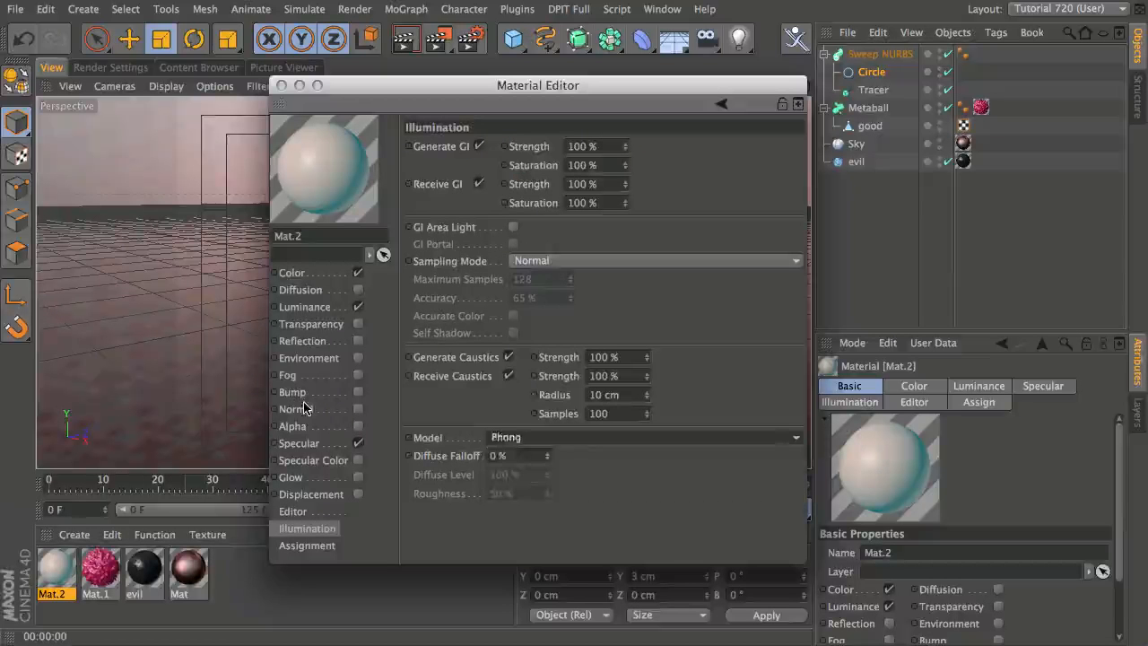
click(298, 443)
drag(594, 239, 735, 239)
drag(677, 220, 692, 222)
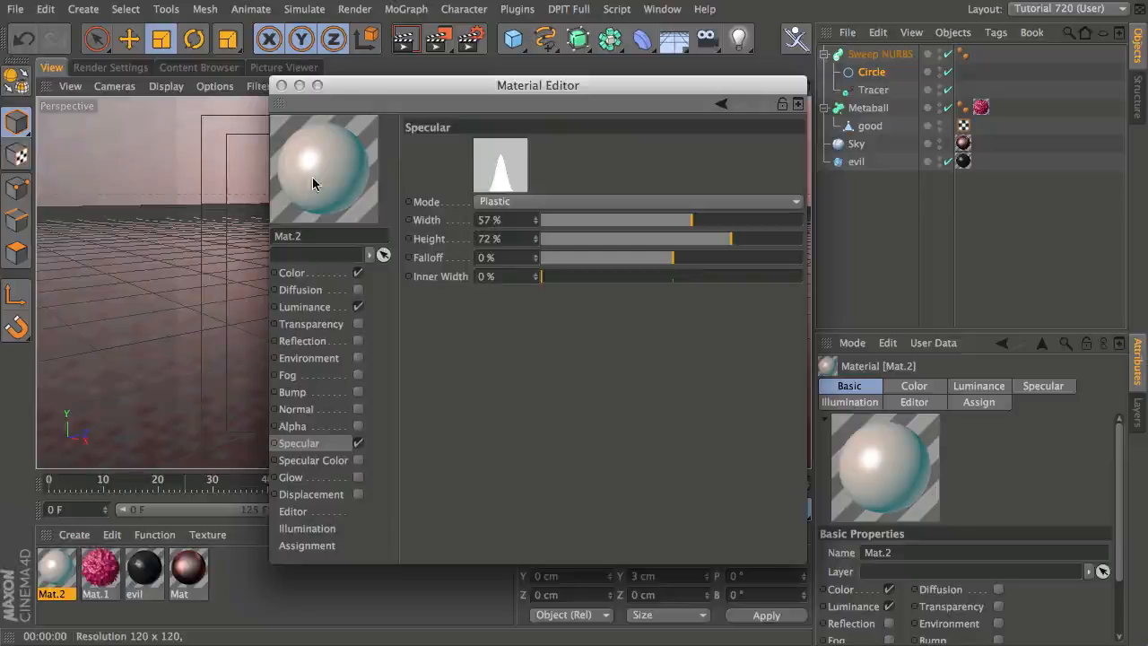
Enable the material's Specular Color with a light peach, RGB 222, 189, 164, and close the material editor
click(320, 460)
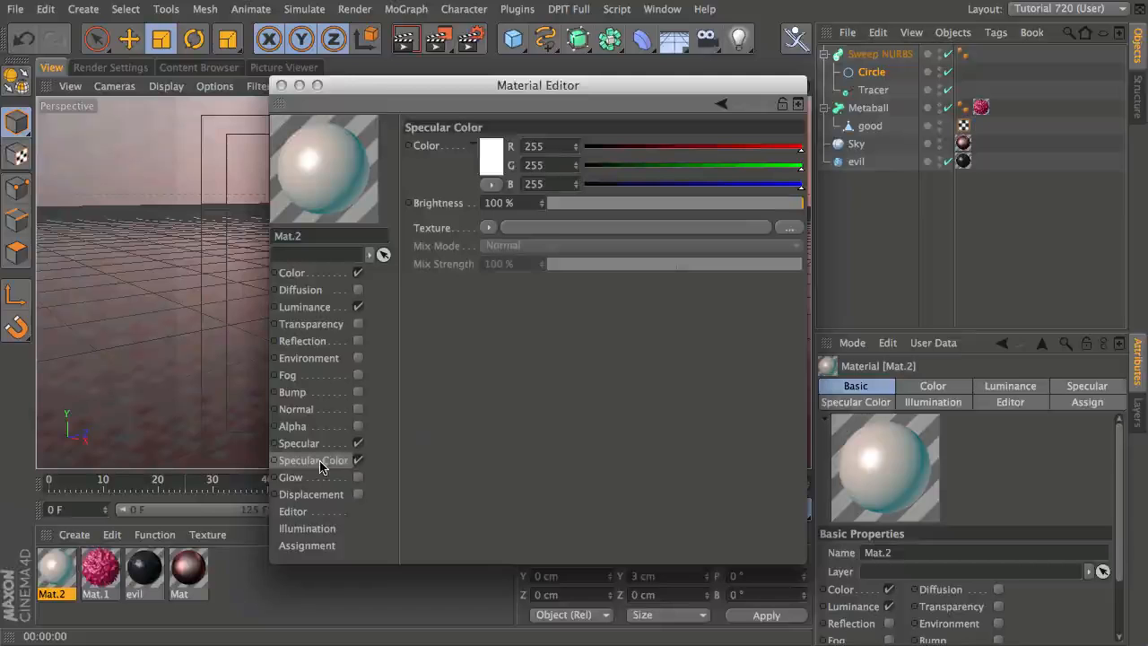
click(491, 158)
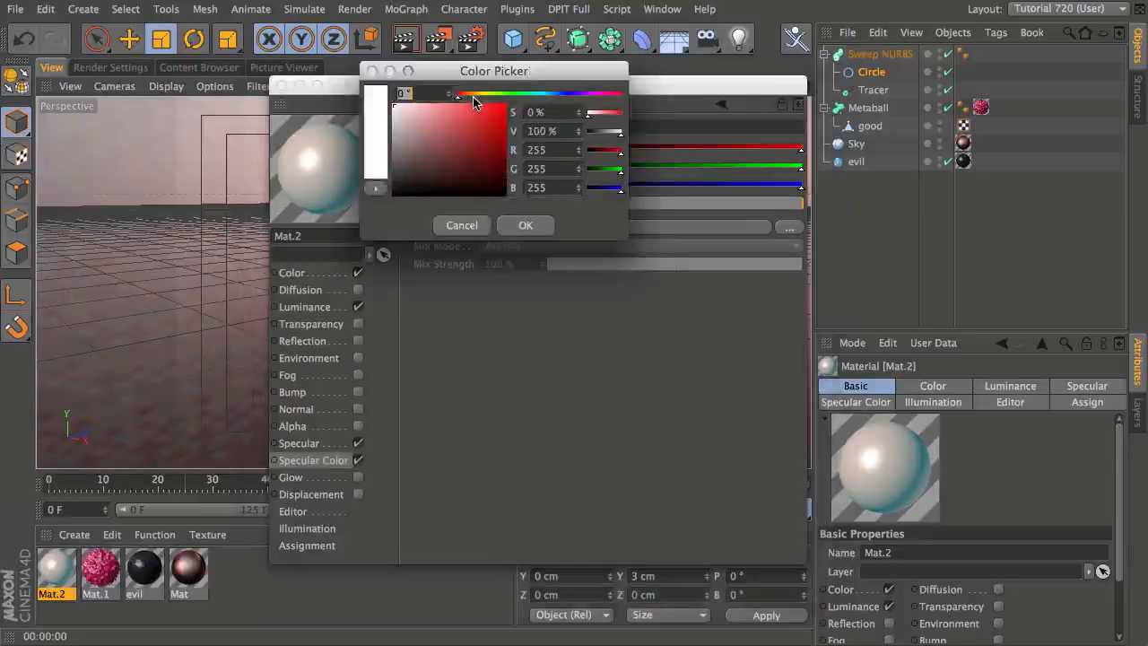
click(468, 94)
click(421, 114)
click(422, 117)
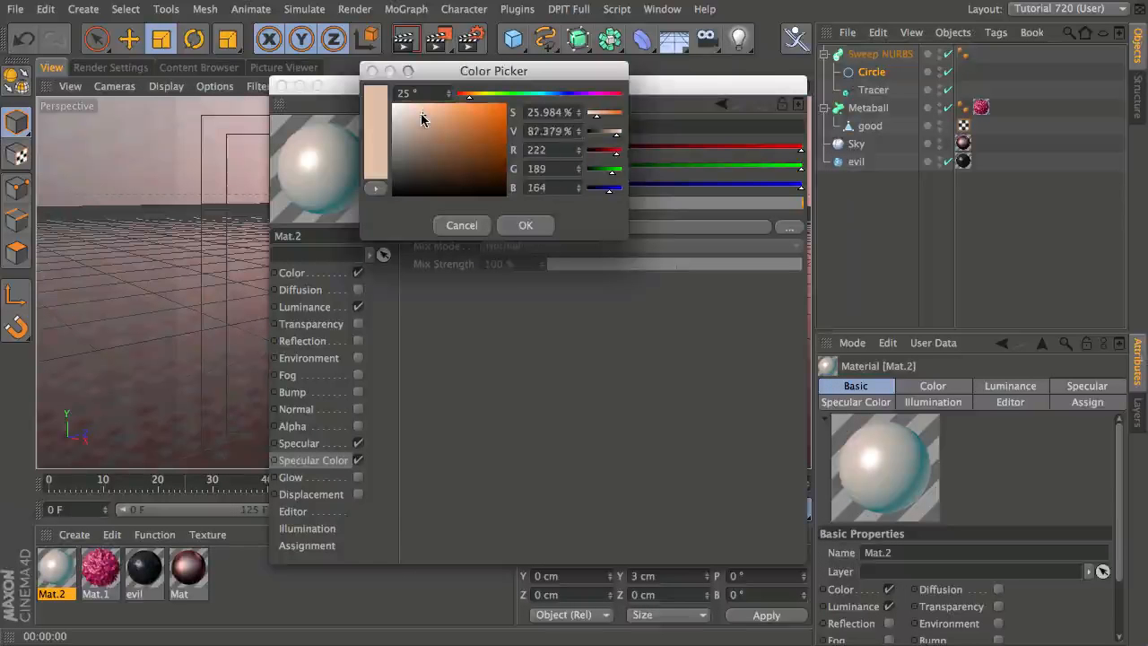
click(525, 225)
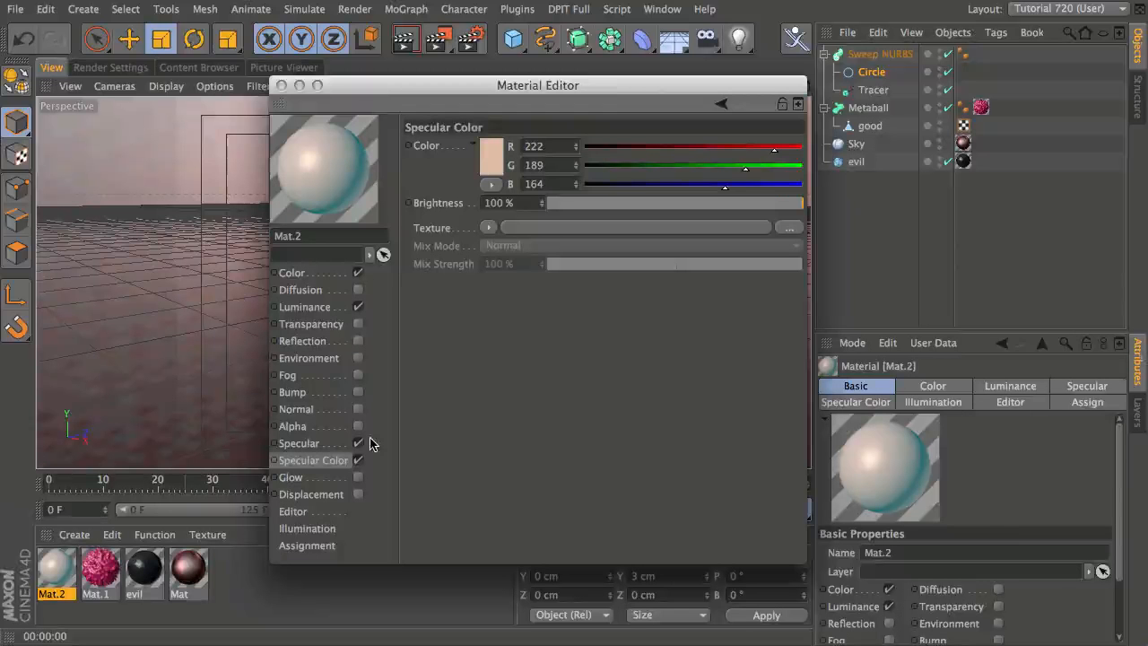
click(282, 85)
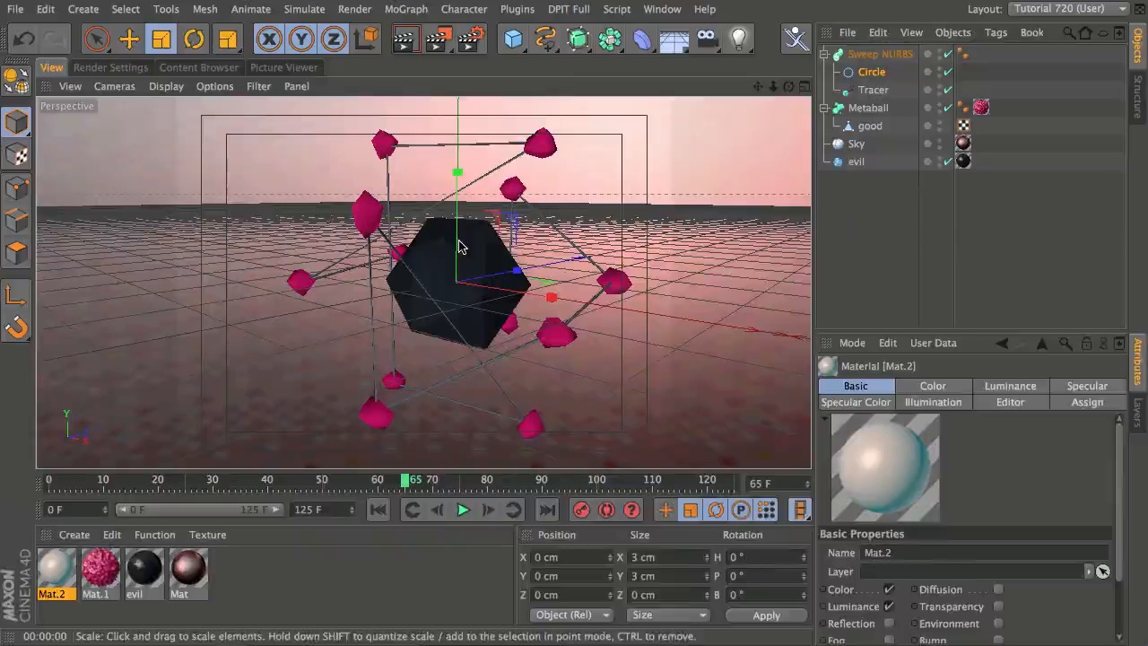
Apply material Mat.2 to the Sweep NURBS and scrub the animation to frame 112 to check the connecting lines
click(878, 55)
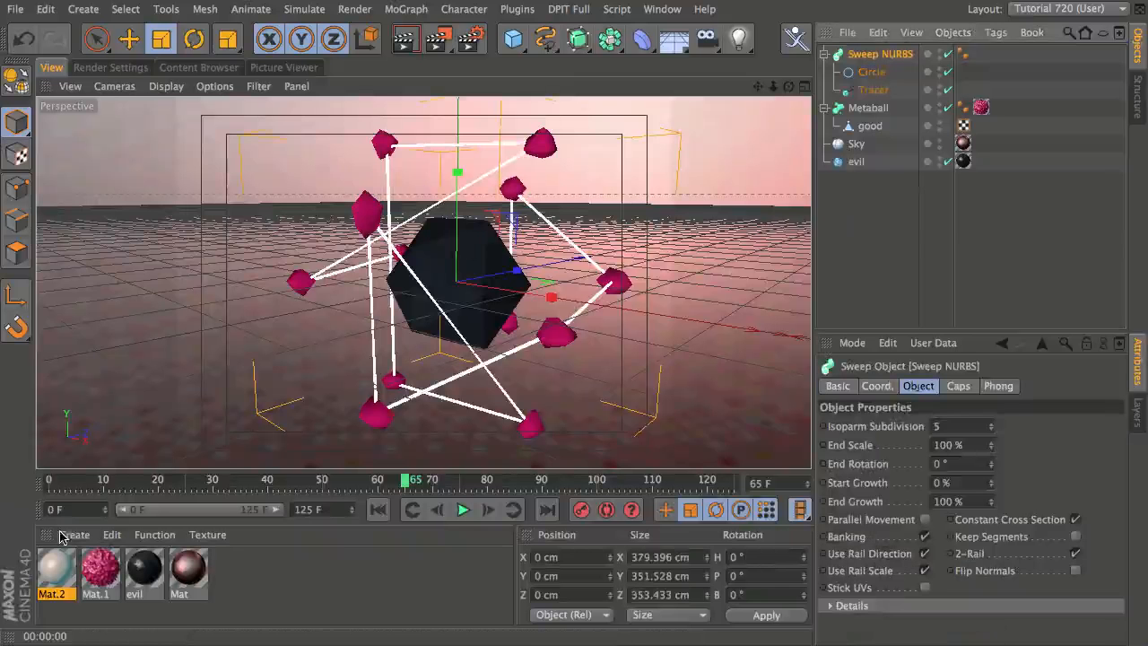
right_click(56, 580)
click(98, 642)
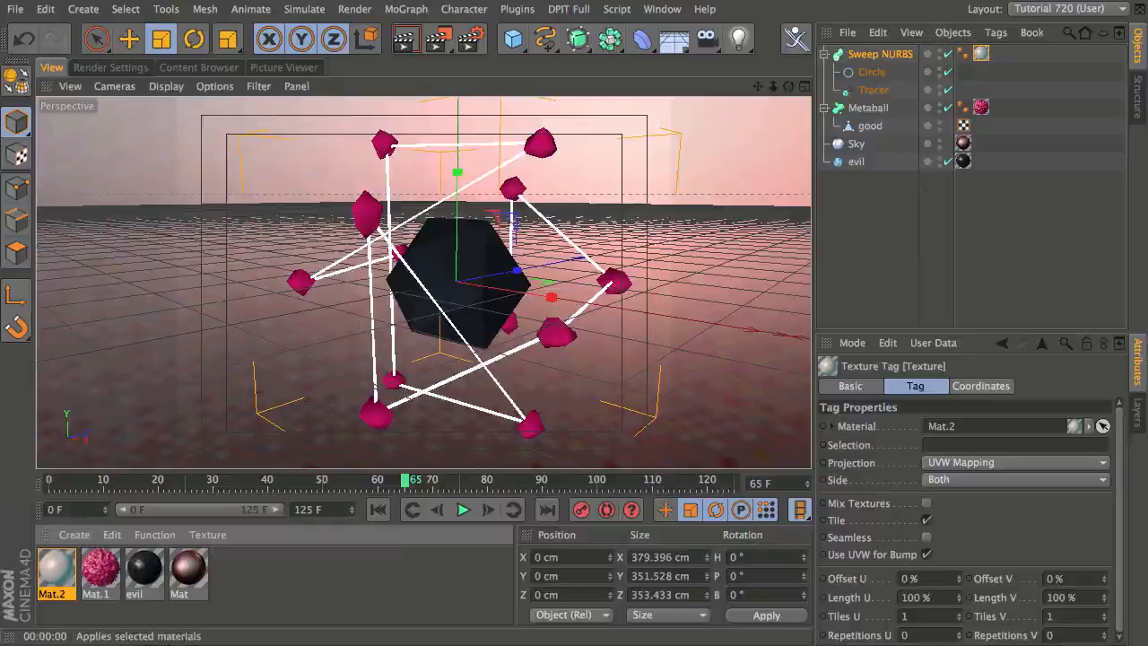
click(852, 206)
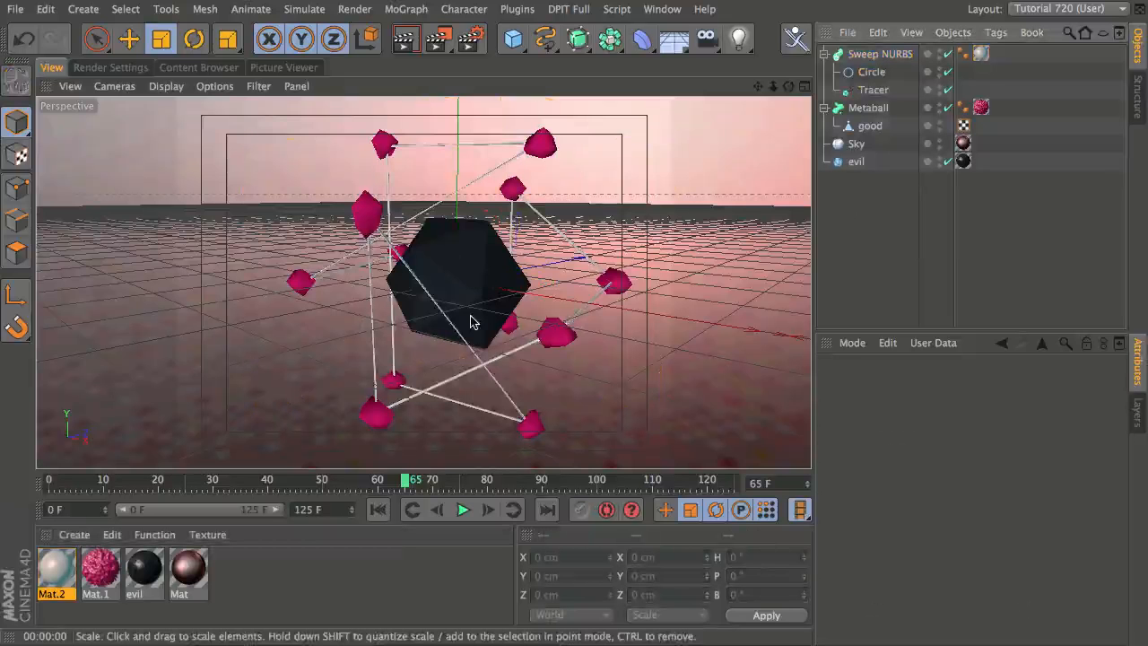
click(350, 484)
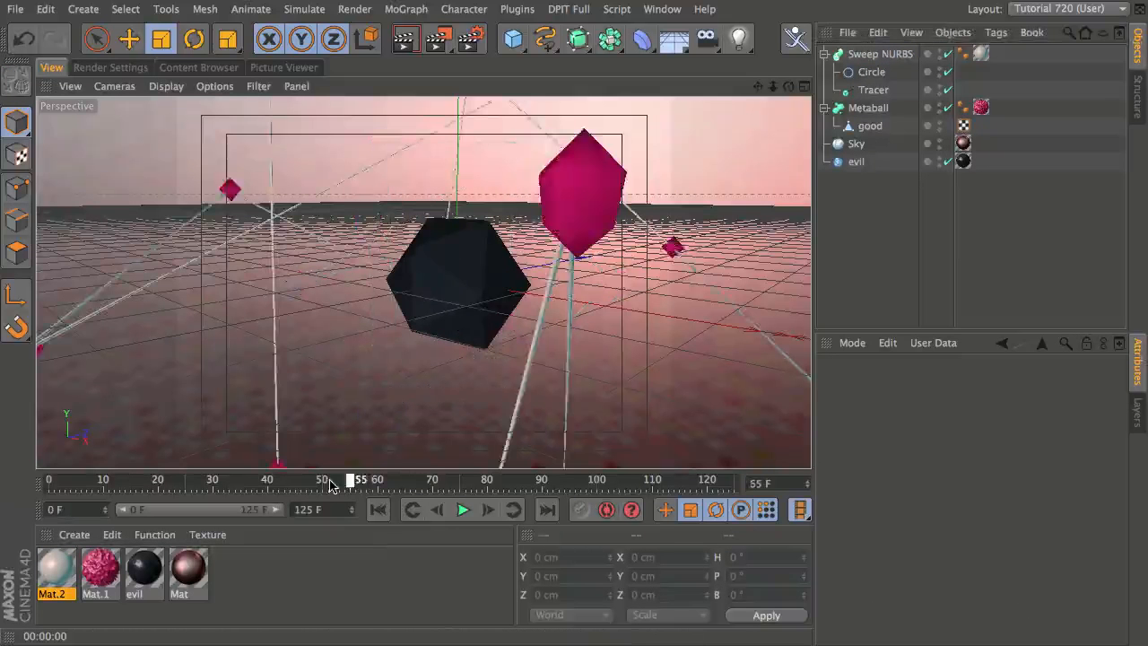
drag(330, 485, 663, 422)
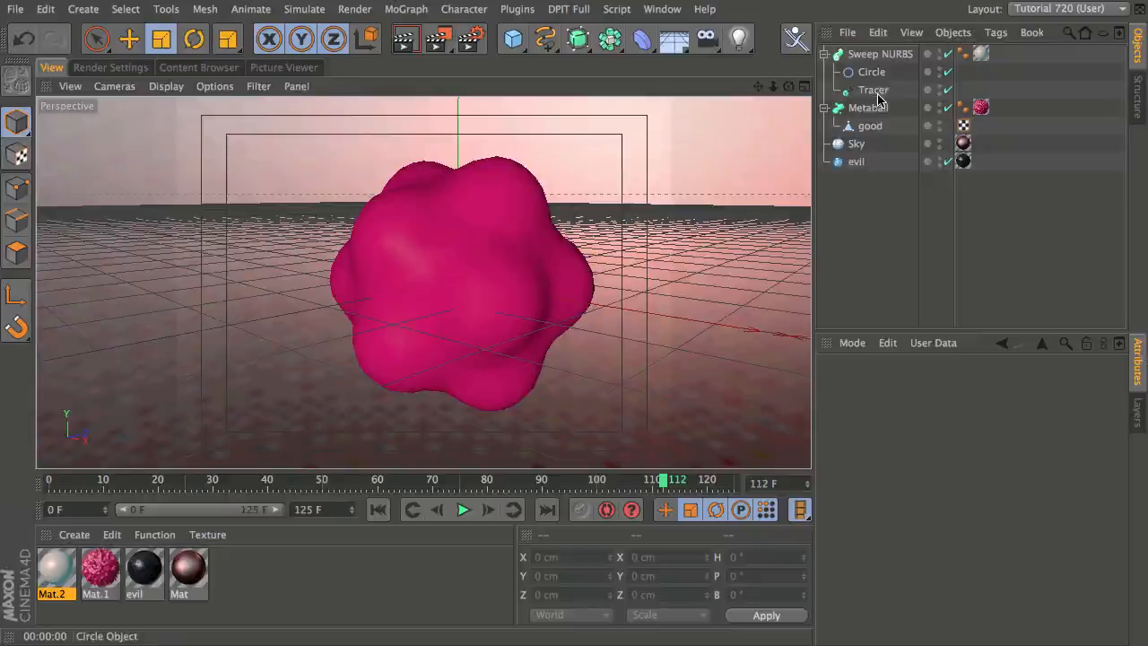
Collapse the Metaball and Sweep NURBS hierarchies and move the Sky below the evil object
click(824, 107)
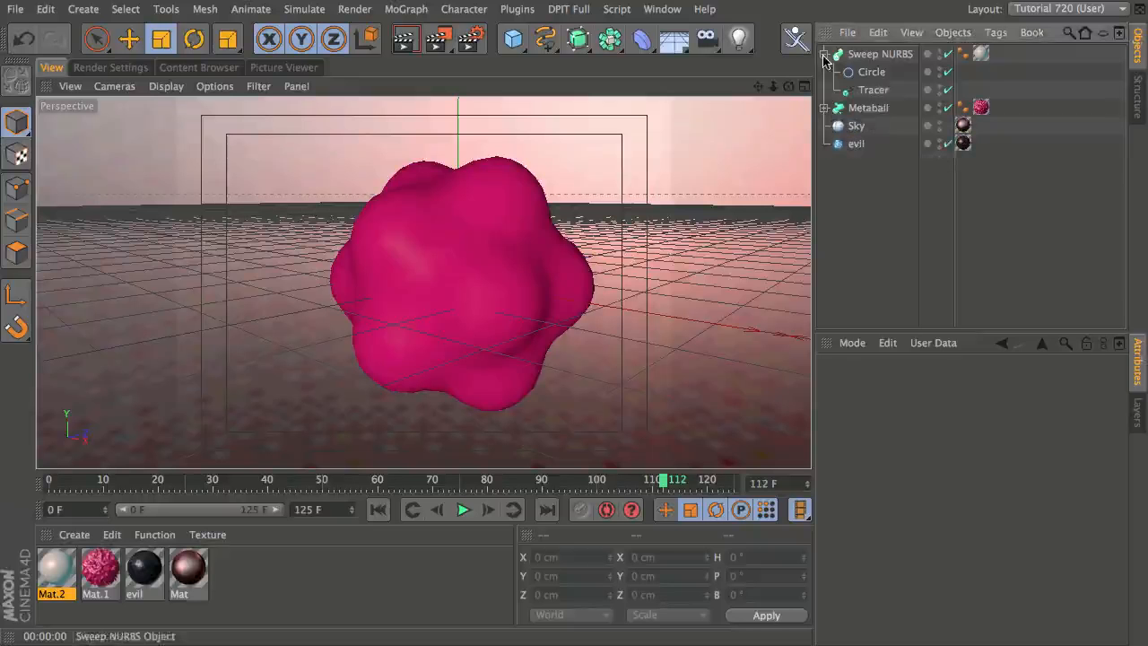
click(824, 53)
click(856, 90)
drag(888, 100, 858, 114)
Add the Sky to a new layer named "scene" and hide that layer's objects in the Object Manager
right_click(839, 108)
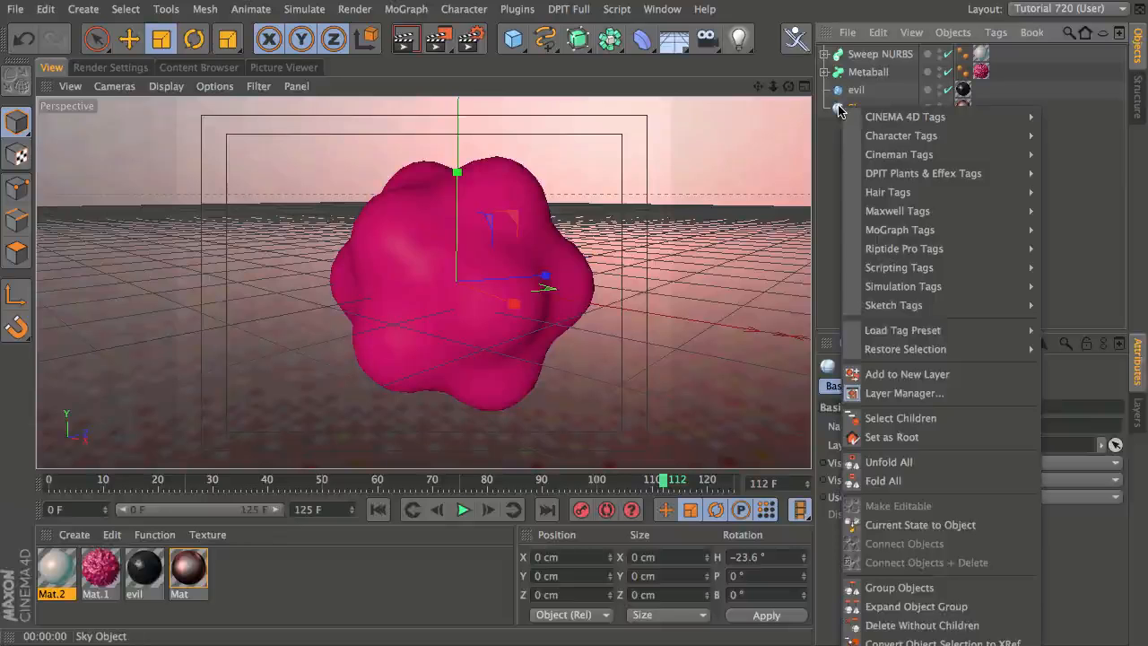
click(929, 376)
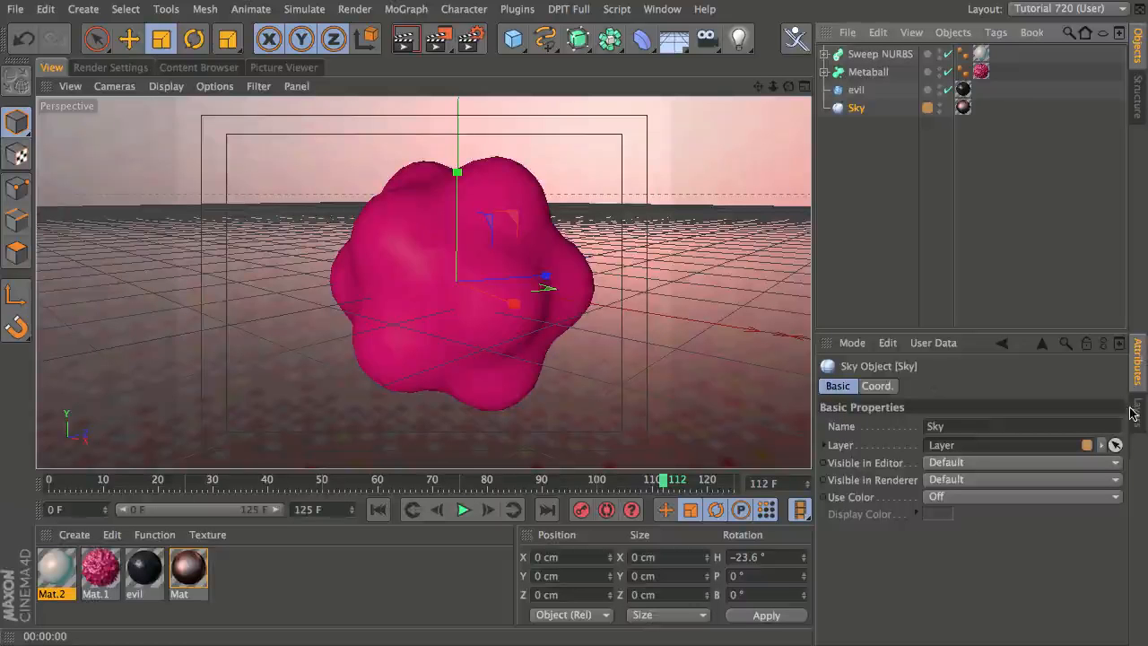
click(1134, 411)
double_click(874, 381)
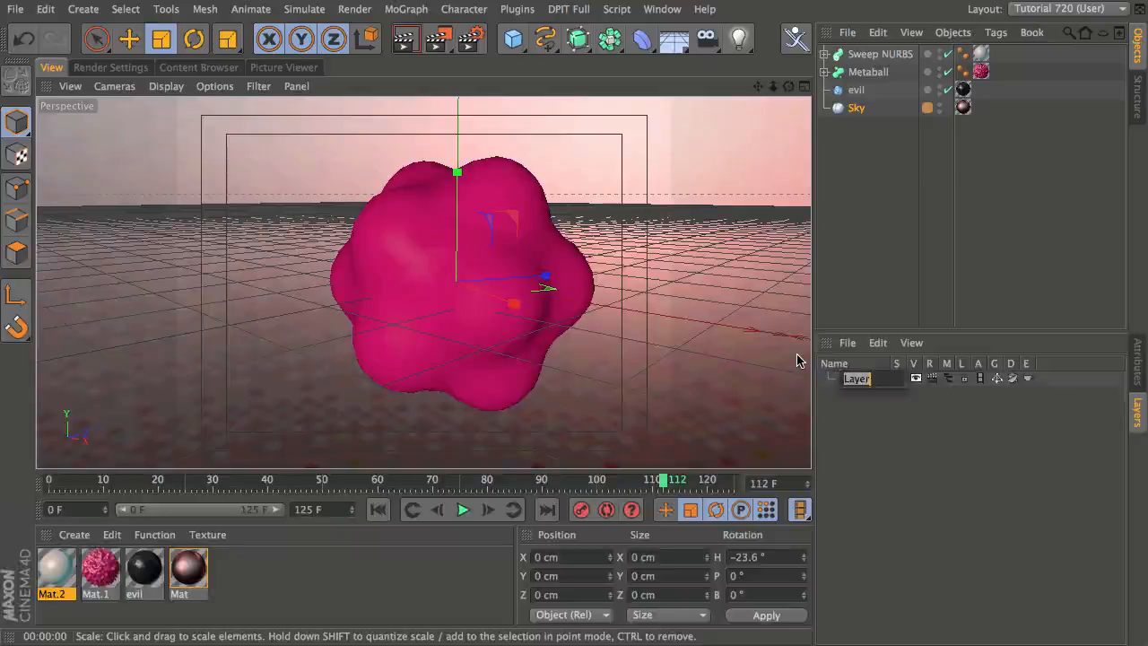
text(scene)
key(Return)
click(956, 378)
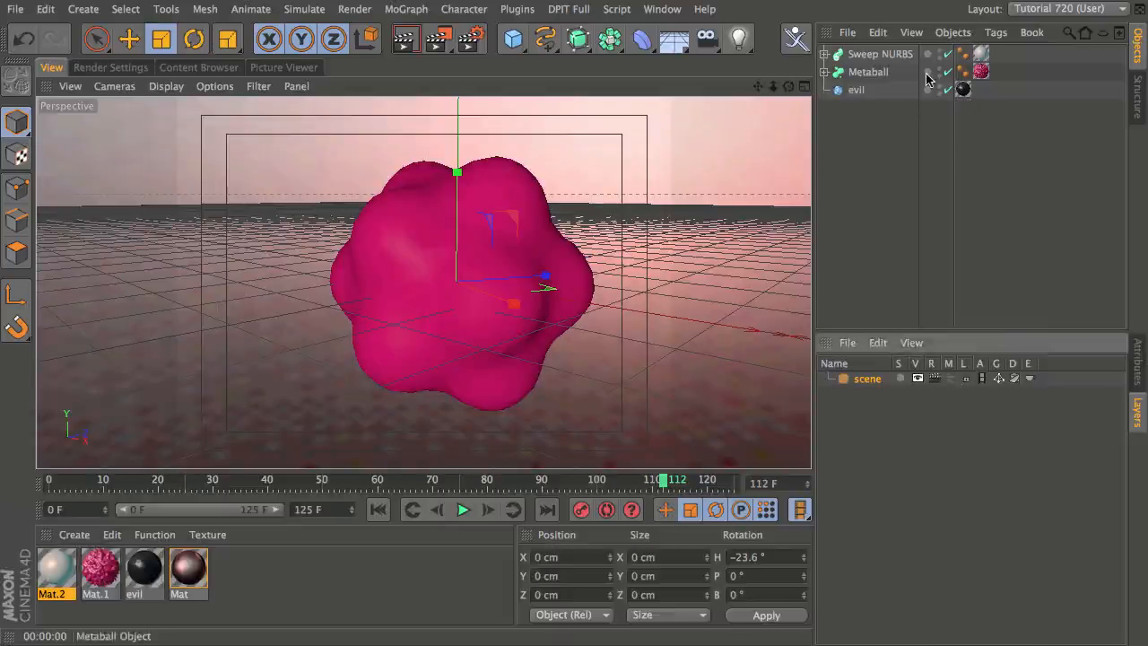
click(1136, 358)
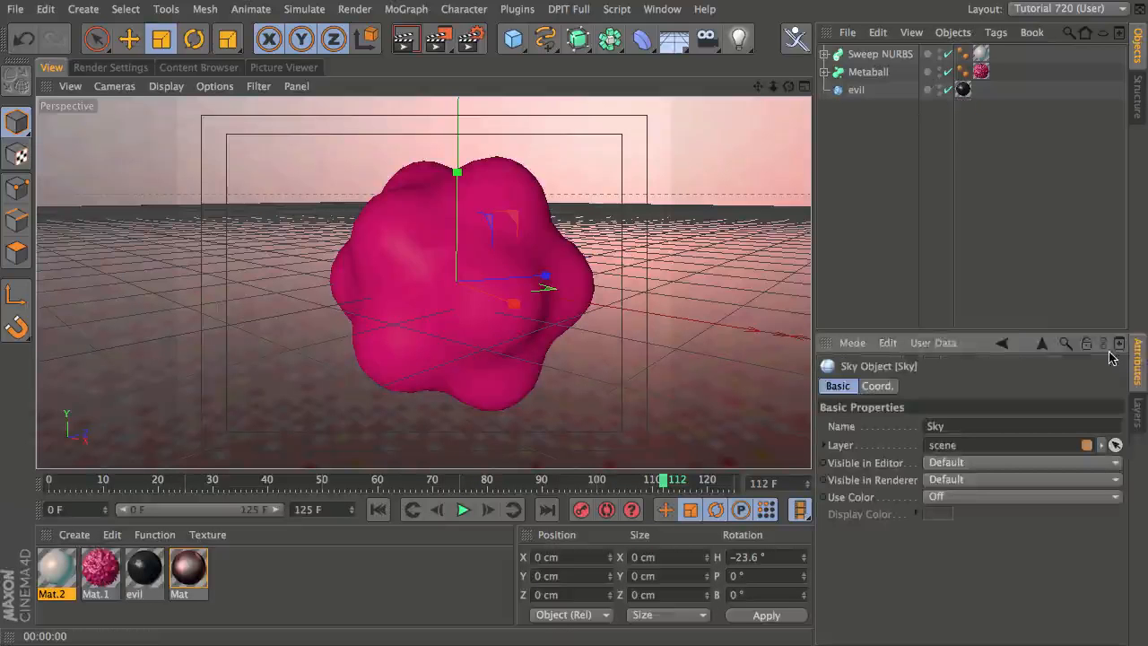
Group the Sweep NURBS, Metaball and evil objects under one null
click(861, 54)
shift+click(856, 90)
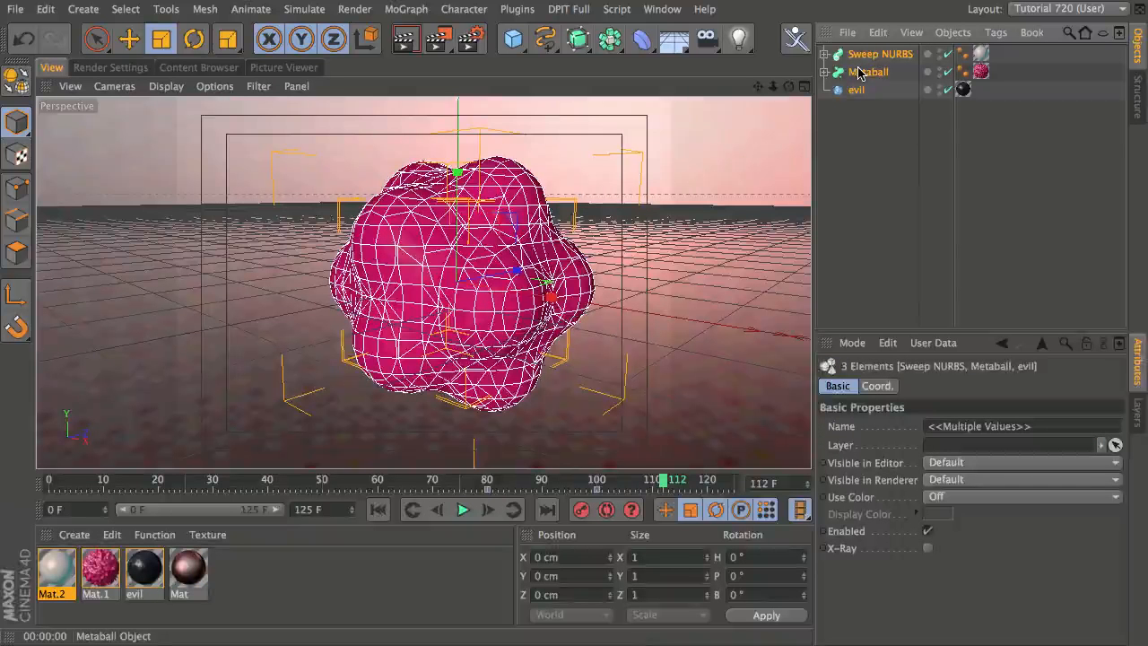
key(alt+g)
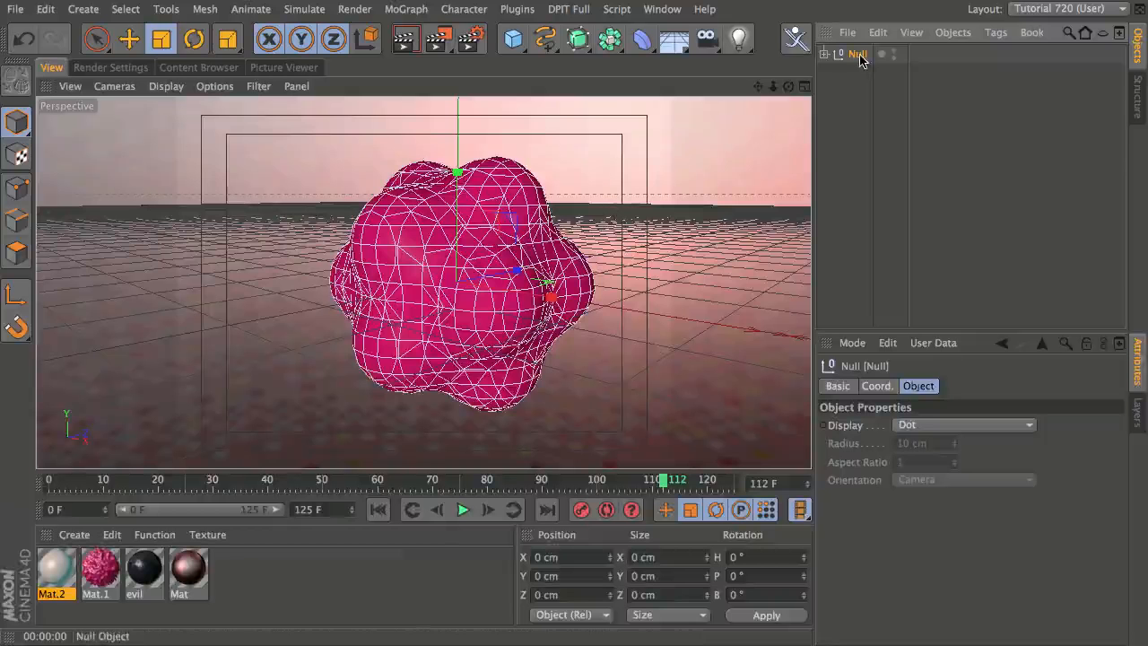
Rename the group null as Cell
double_click(858, 55)
text(Ce)
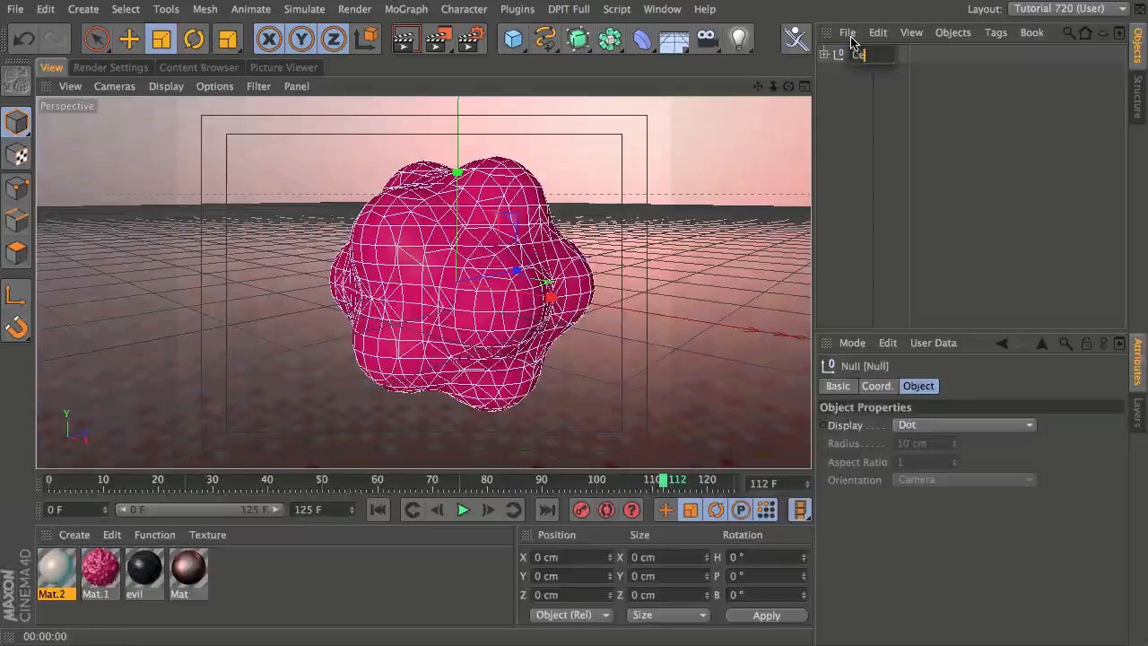
text(ll)
key(Return)
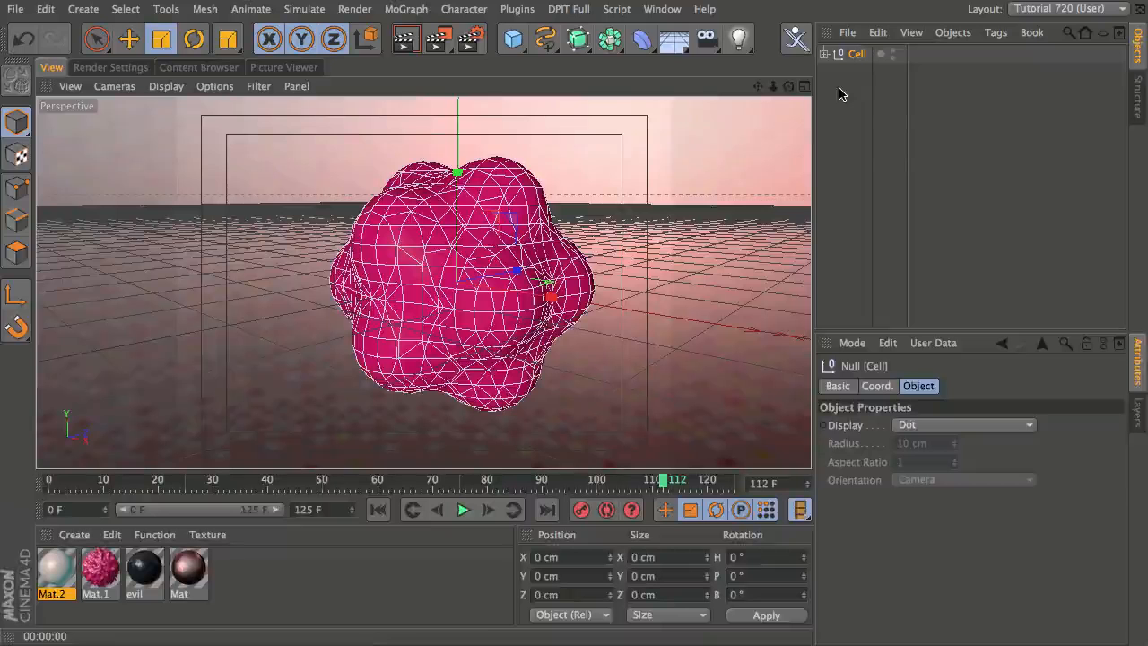
At frame 125, rotate the Cell null to about H 38.5°, P 0.5°, B 11° and record a rotation keyframe
click(651, 489)
key(r)
click(640, 485)
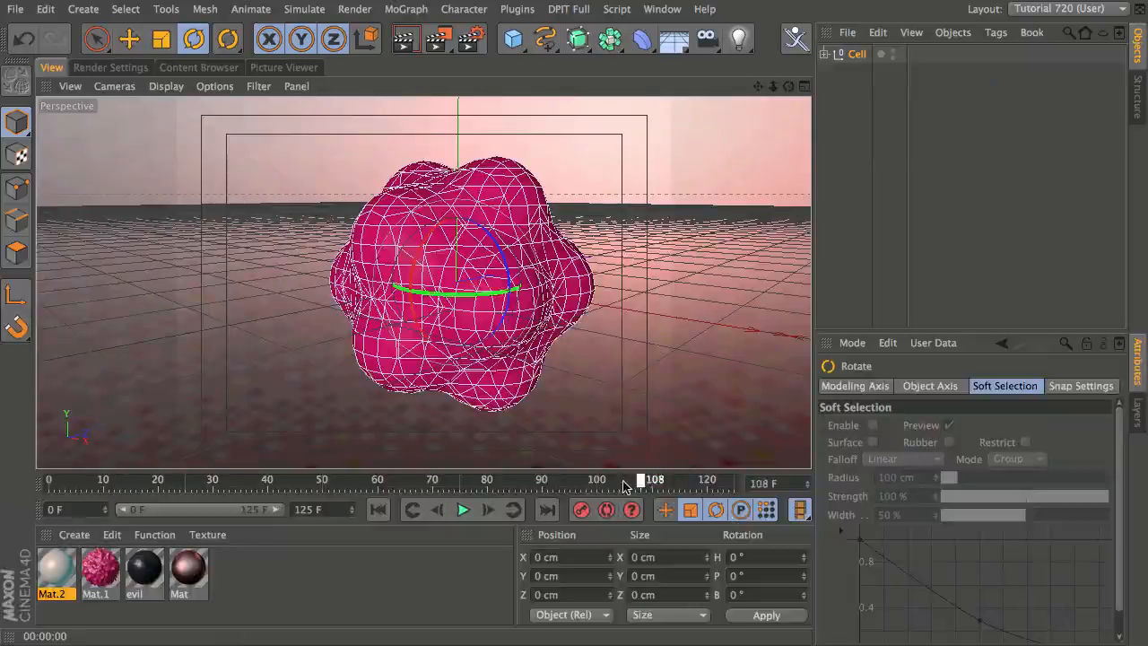
drag(626, 485, 777, 436)
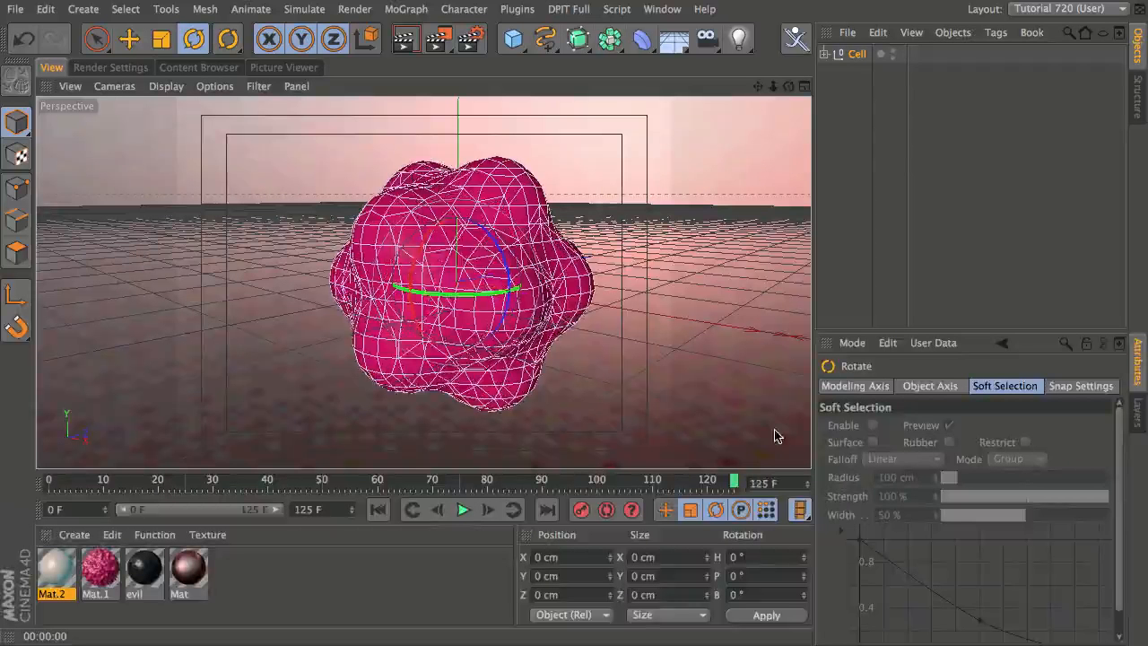
drag(463, 280, 517, 289)
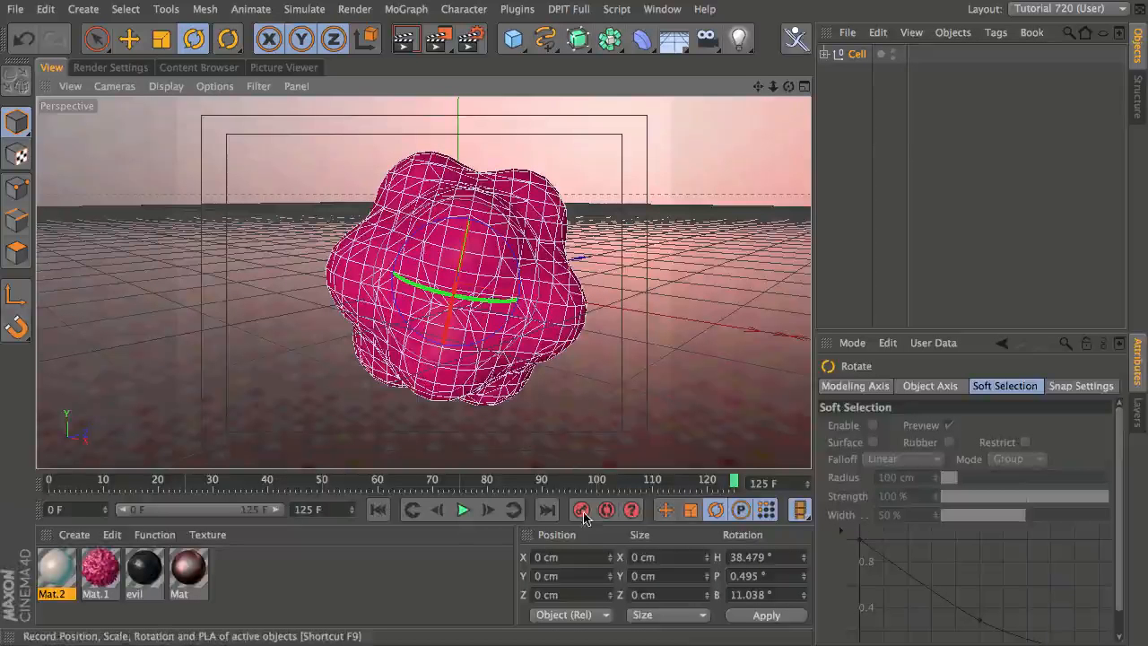
At frame 0, rotate the Cell null to about H -159.9°, P 52.5°, B -58.2° and record a rotation keyframe
key(shift+f)
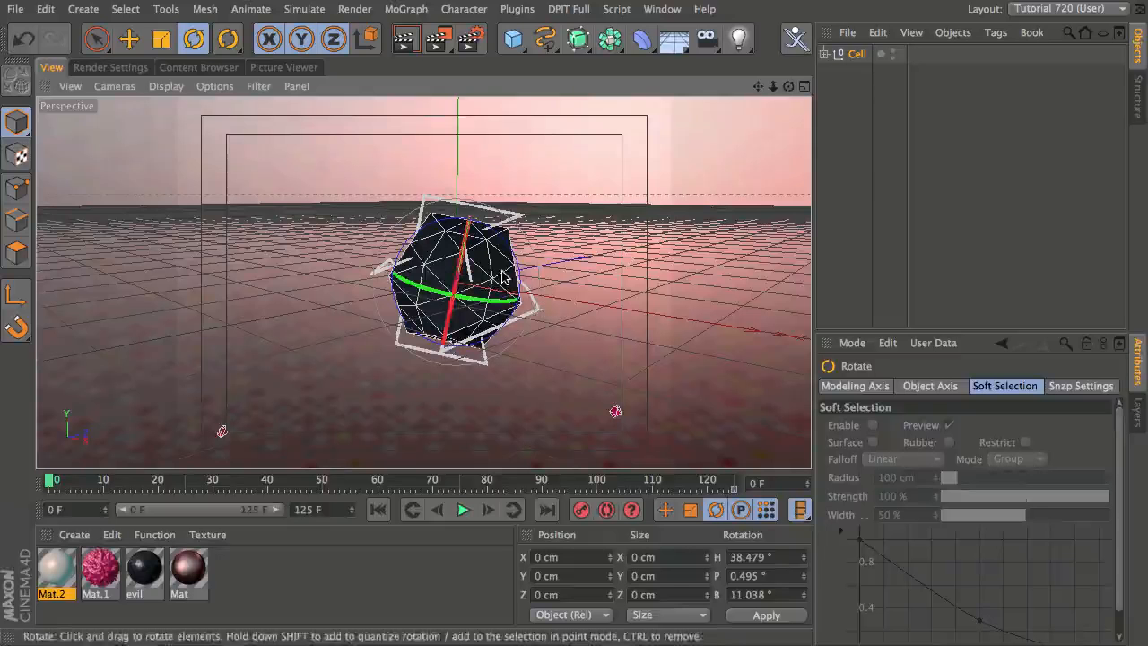
drag(504, 277, 340, 228)
drag(341, 229, 472, 423)
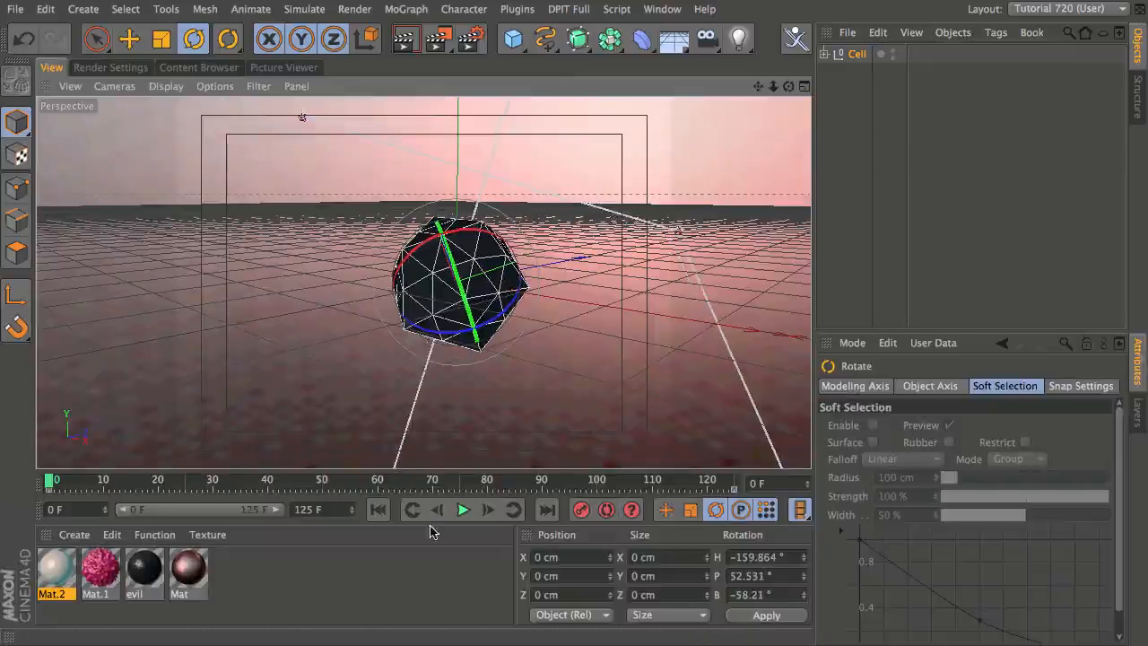
Scrub the timeline from the start to frame 125 to check the Cell rotation, and expand the Cell hierarchy
click(63, 481)
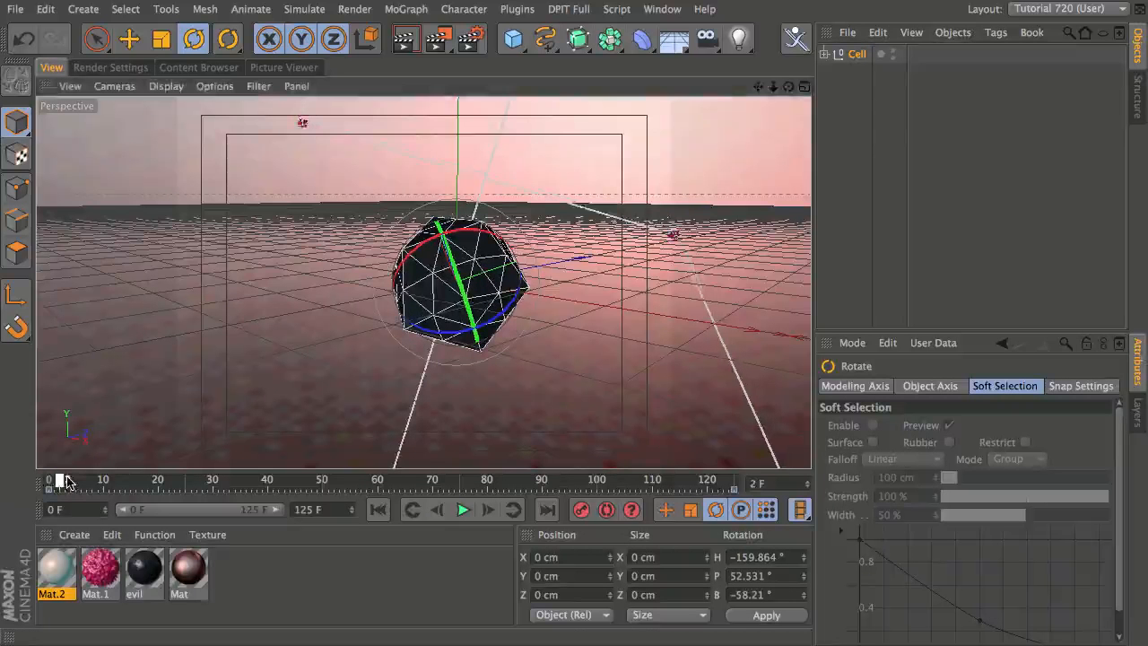
drag(67, 481, 574, 450)
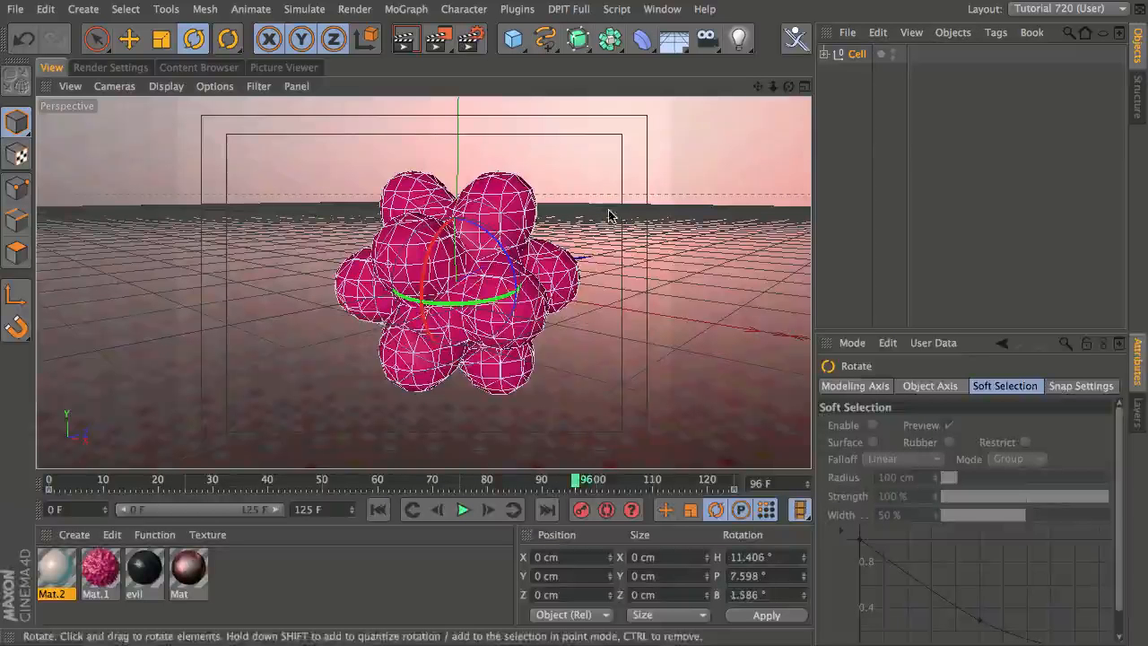
click(823, 55)
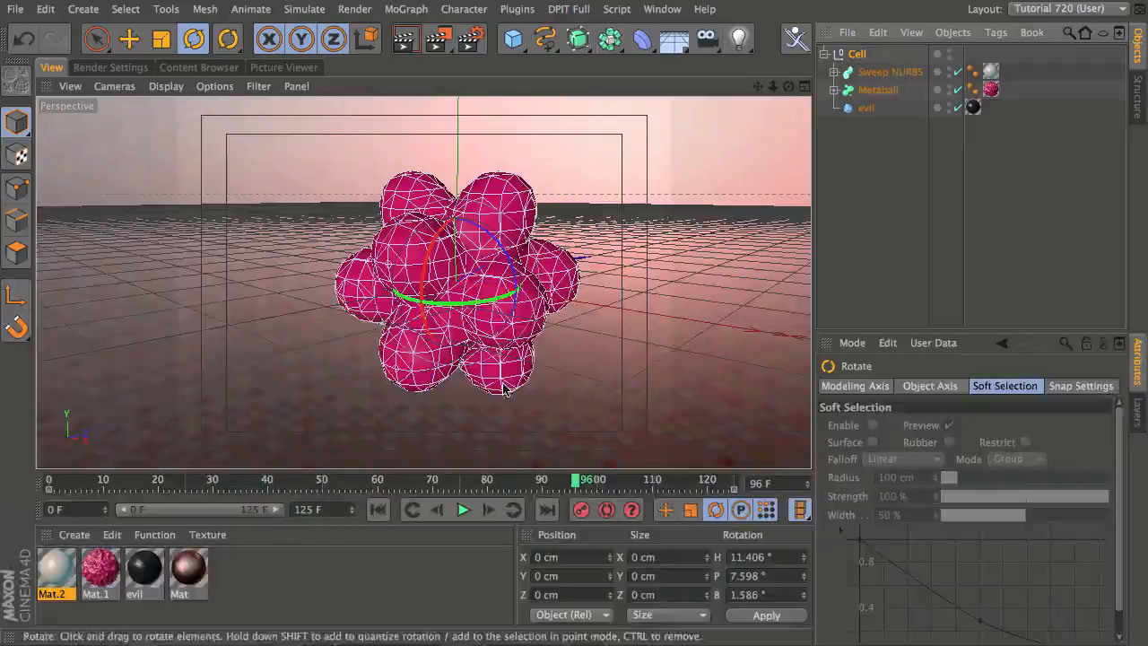
drag(528, 482, 733, 457)
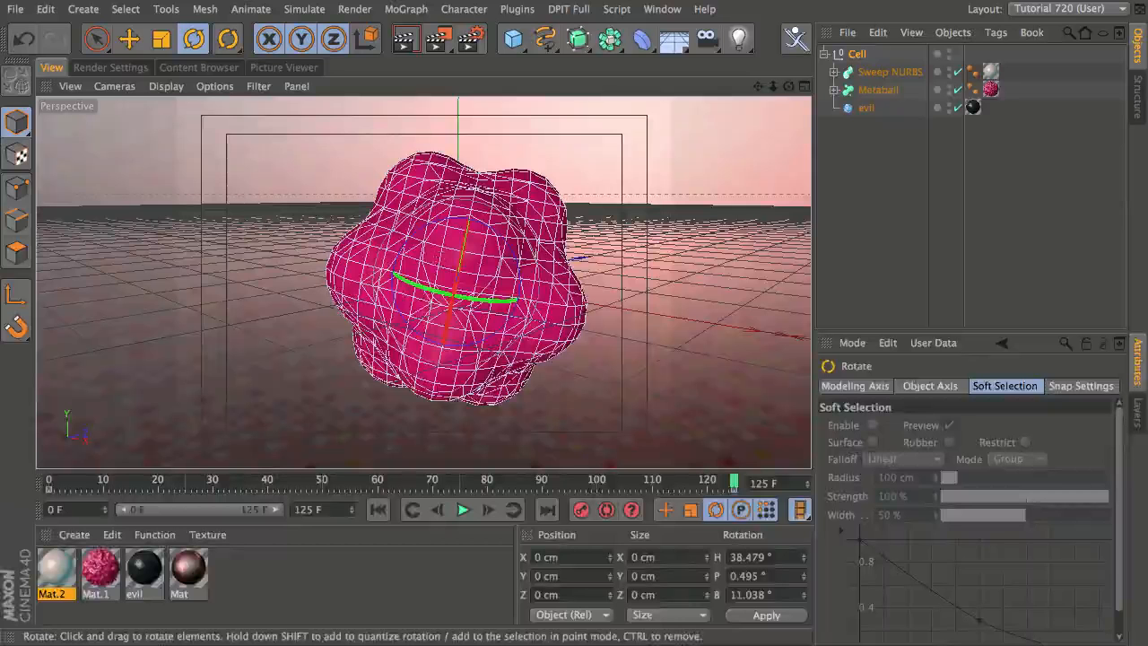
Switch to the Pulse_final.mov reference, scrub through its last seconds to examine the cell's surfaces, and return to Cinema 4D
key(super+Tab)
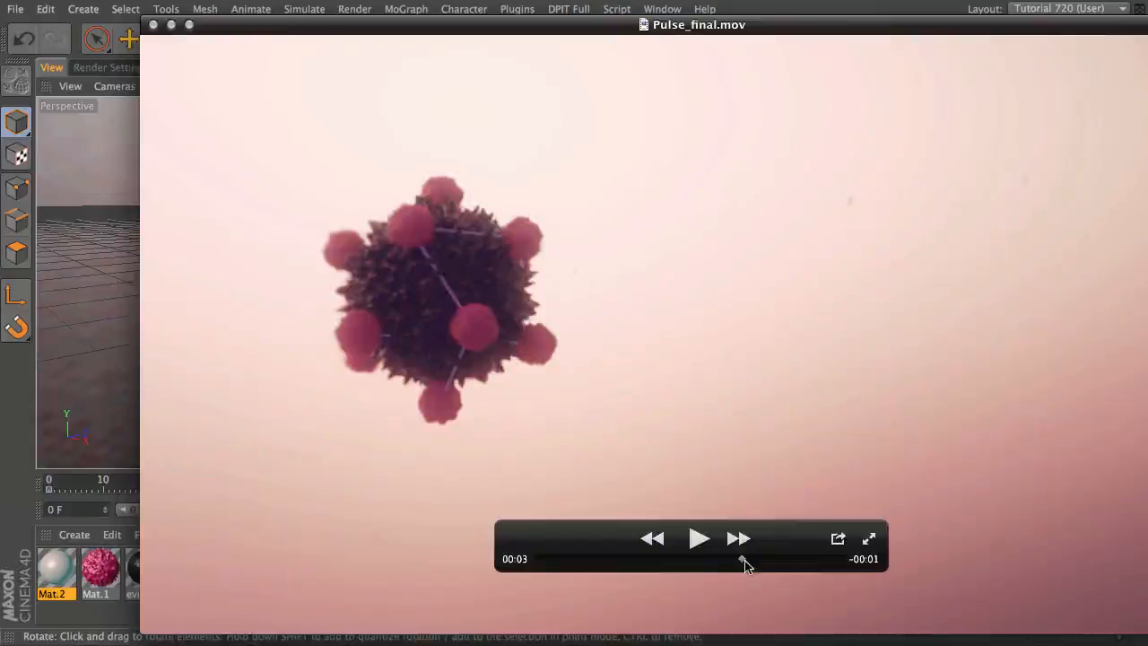
drag(743, 560, 796, 559)
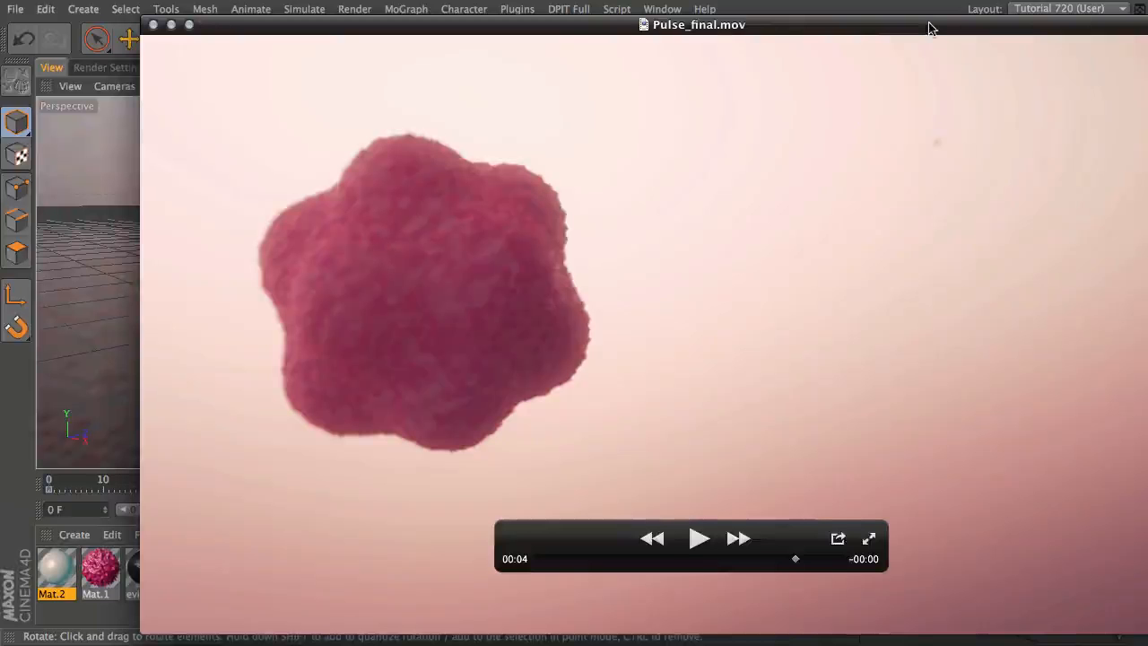
drag(928, 28, 896, 68)
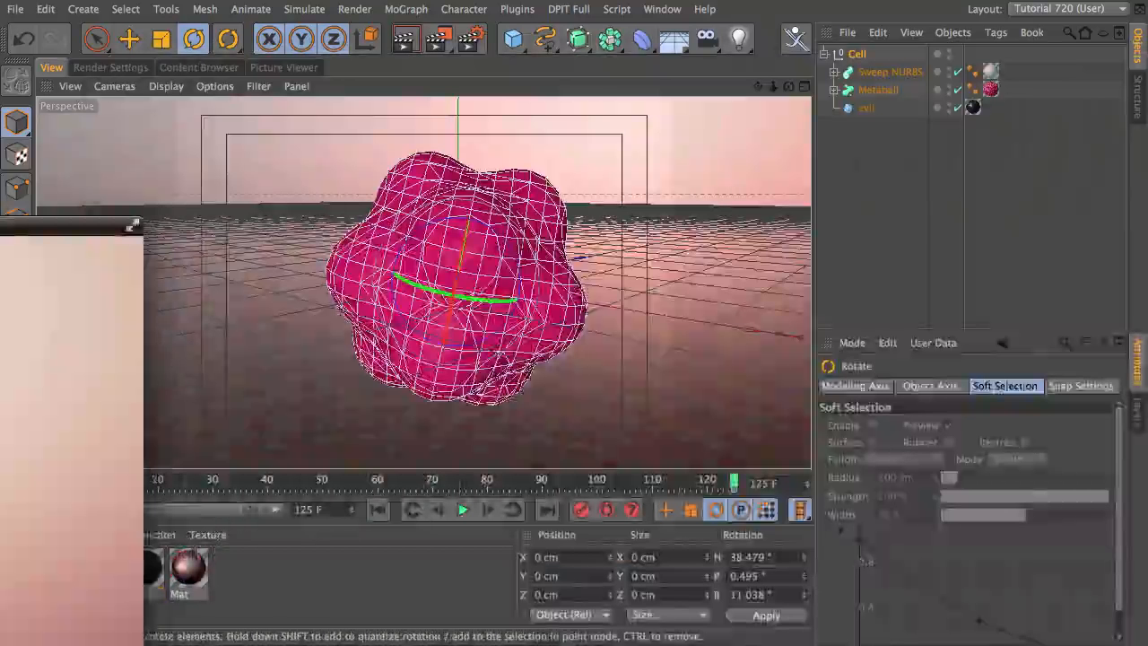
click(253, 320)
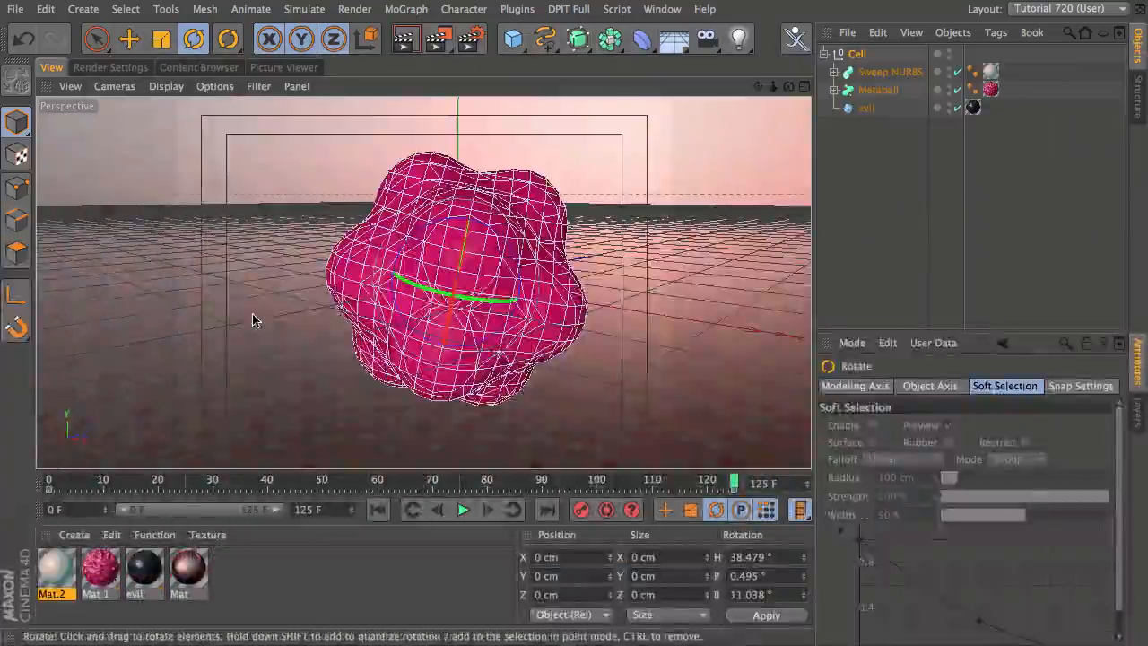
Create a new material and load a Noise shader into its Color channel, set to the Cell Noise type
double_click(245, 574)
double_click(66, 559)
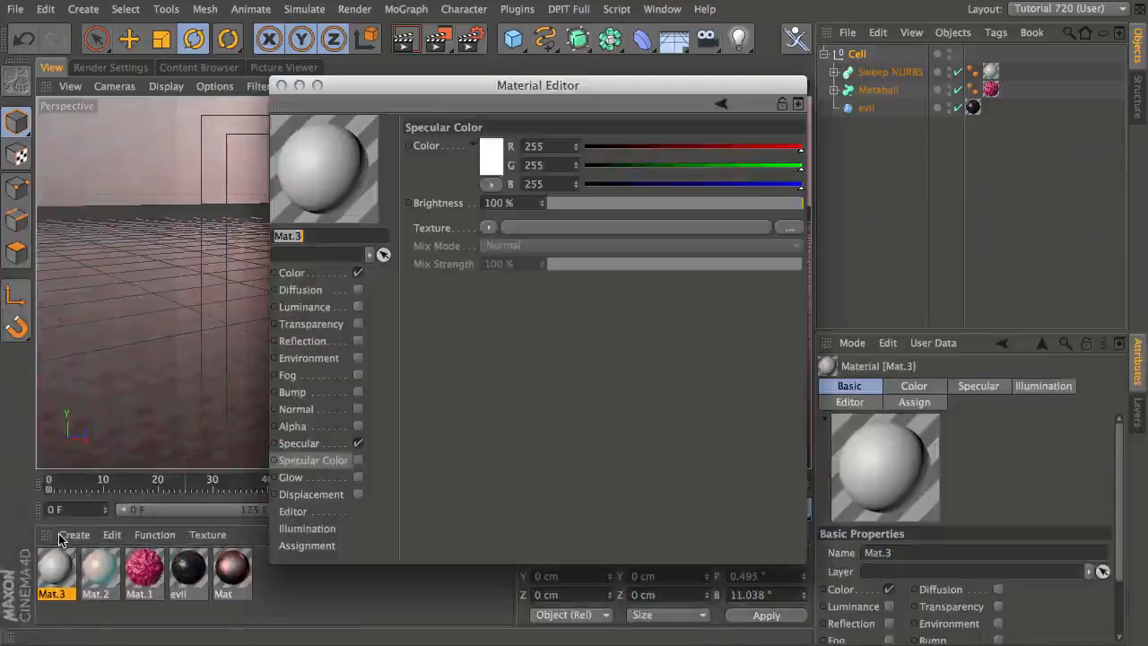
click(323, 273)
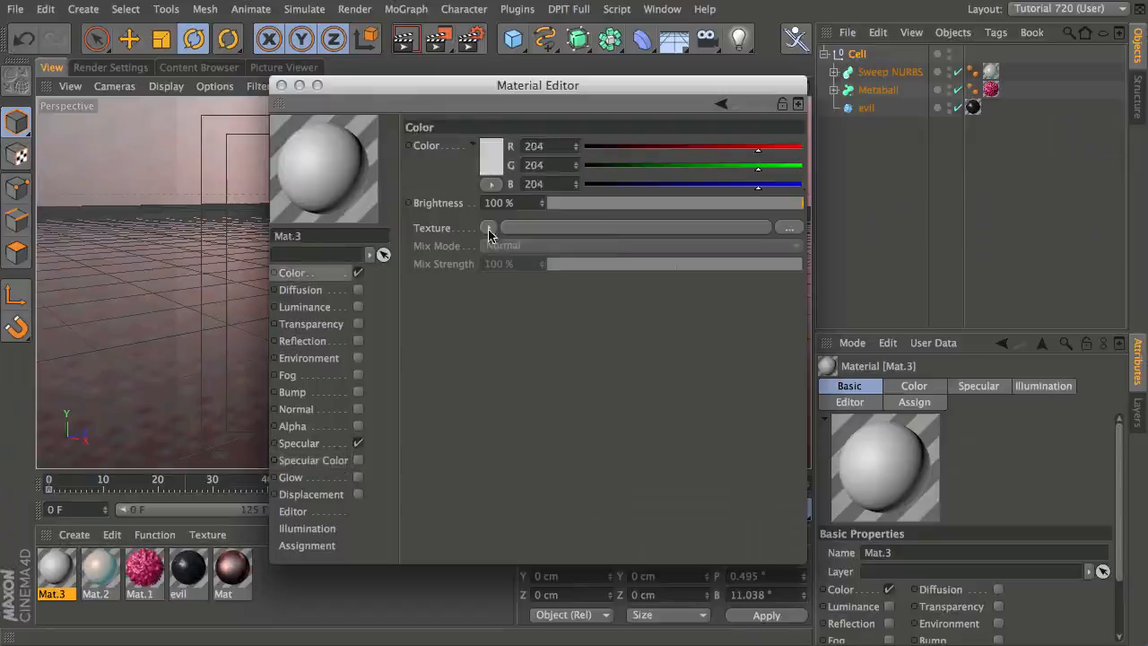
click(489, 228)
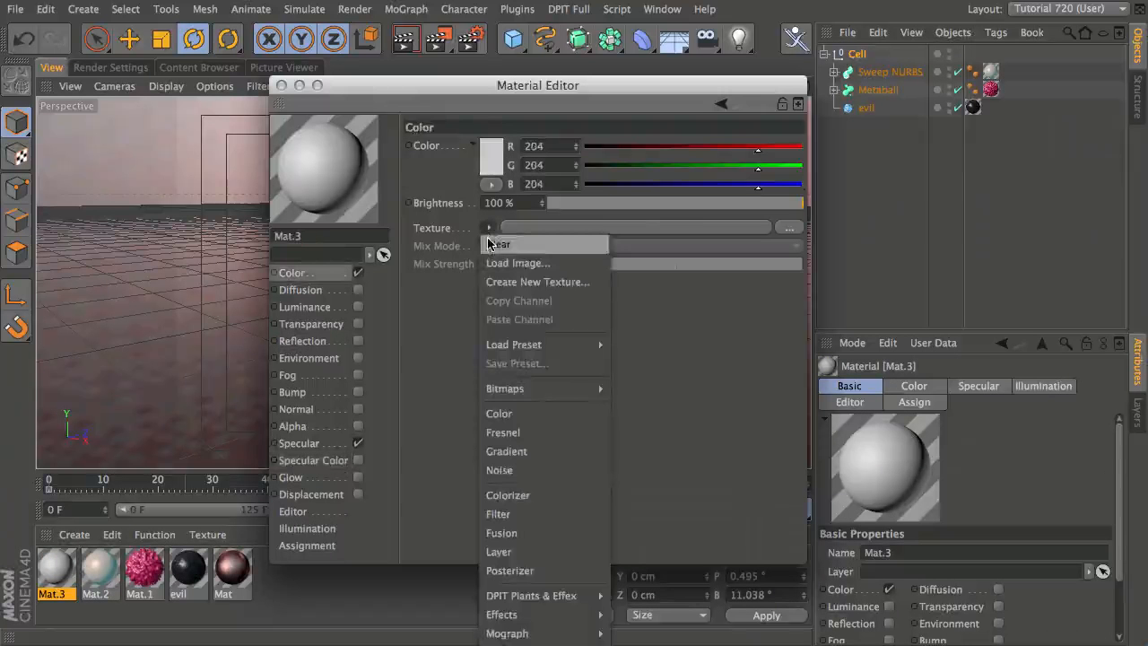
click(541, 470)
click(687, 228)
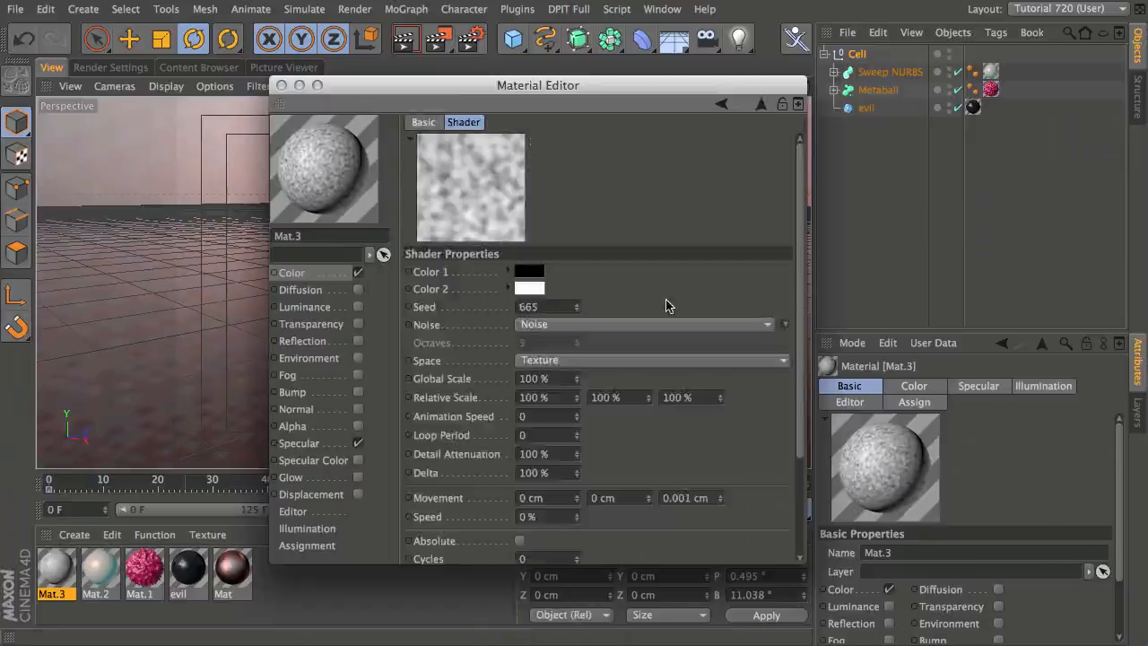
click(784, 324)
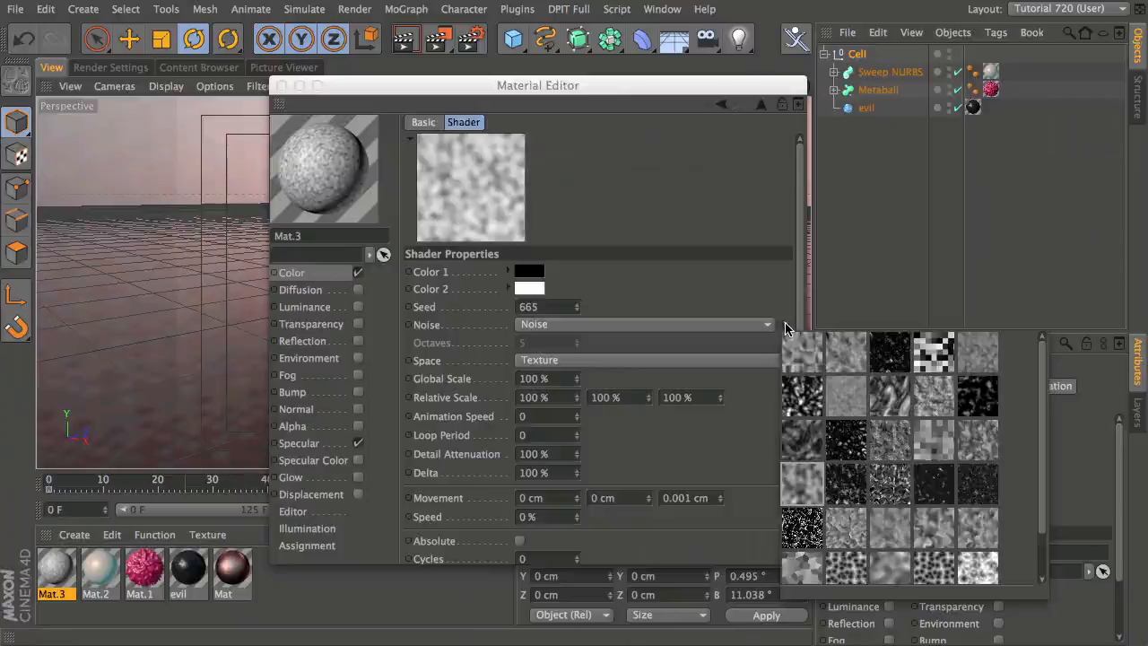
click(933, 350)
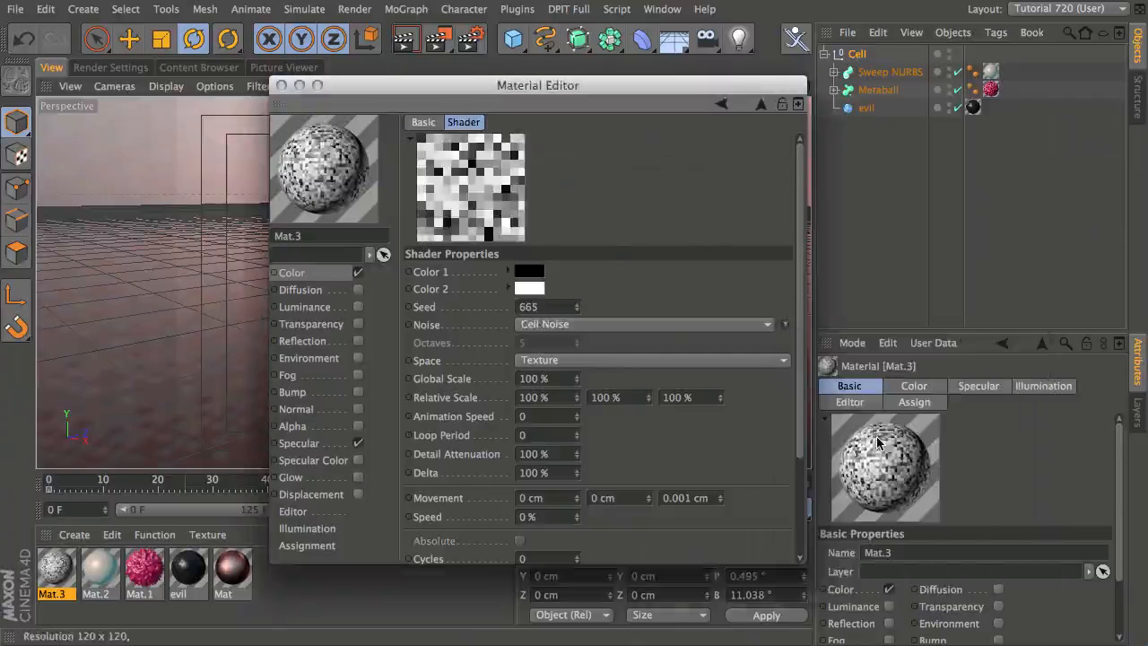
Set the noise shader's Color 1 to blue (RGB 14, 111, 170) and its Color 2 to green
click(529, 271)
click(585, 221)
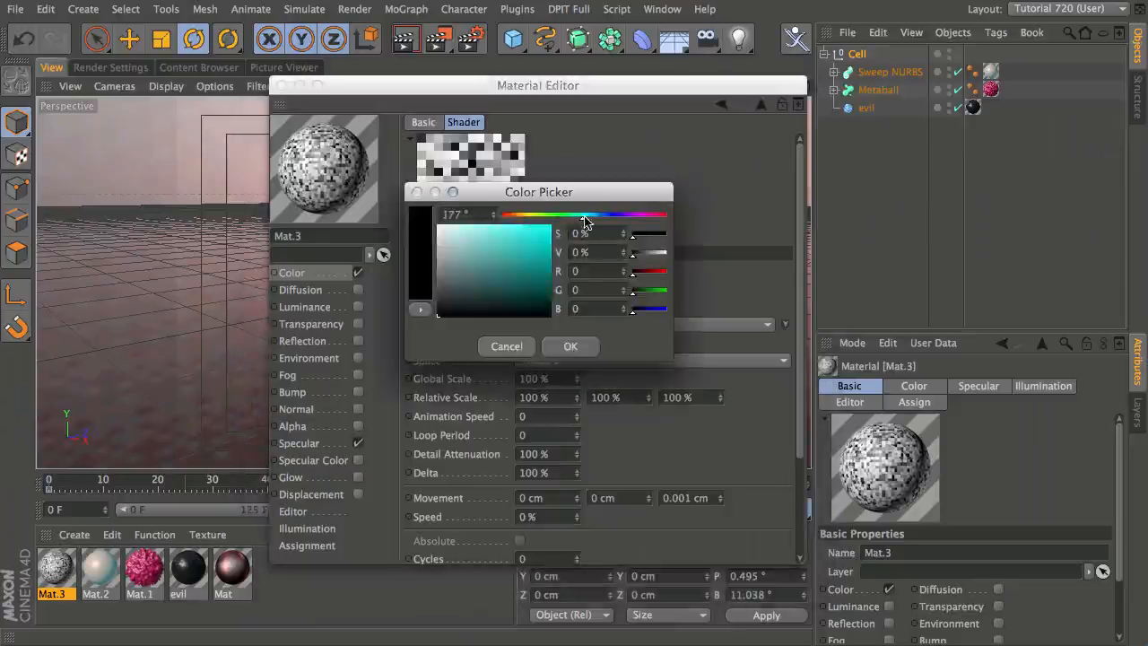
drag(585, 220, 595, 216)
click(540, 255)
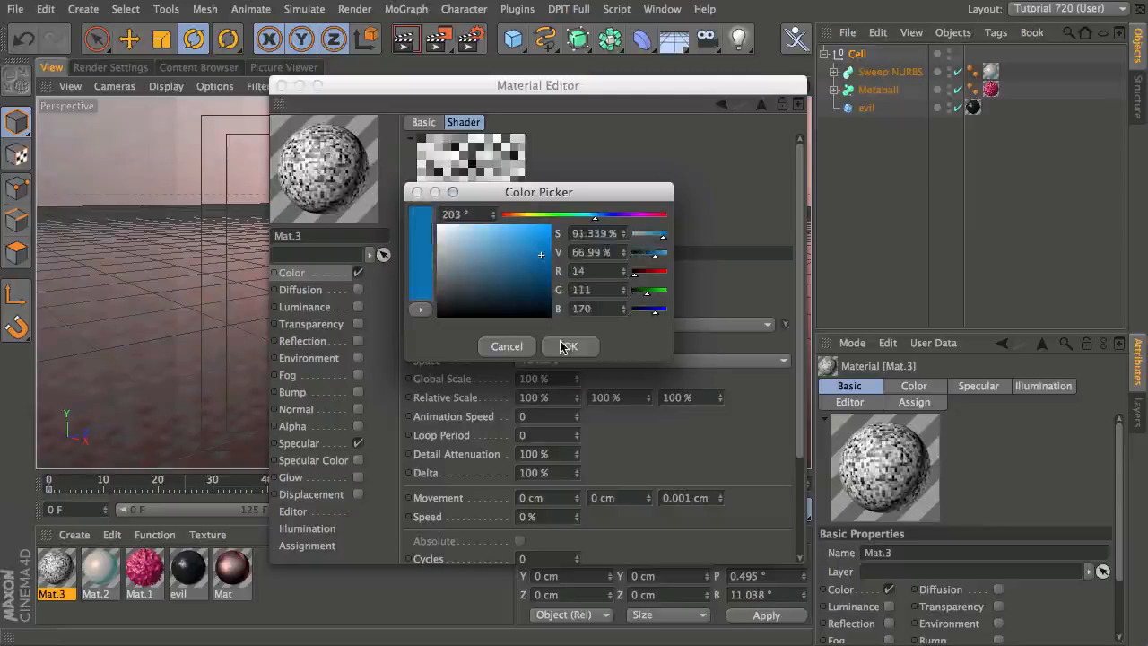
click(566, 346)
click(542, 289)
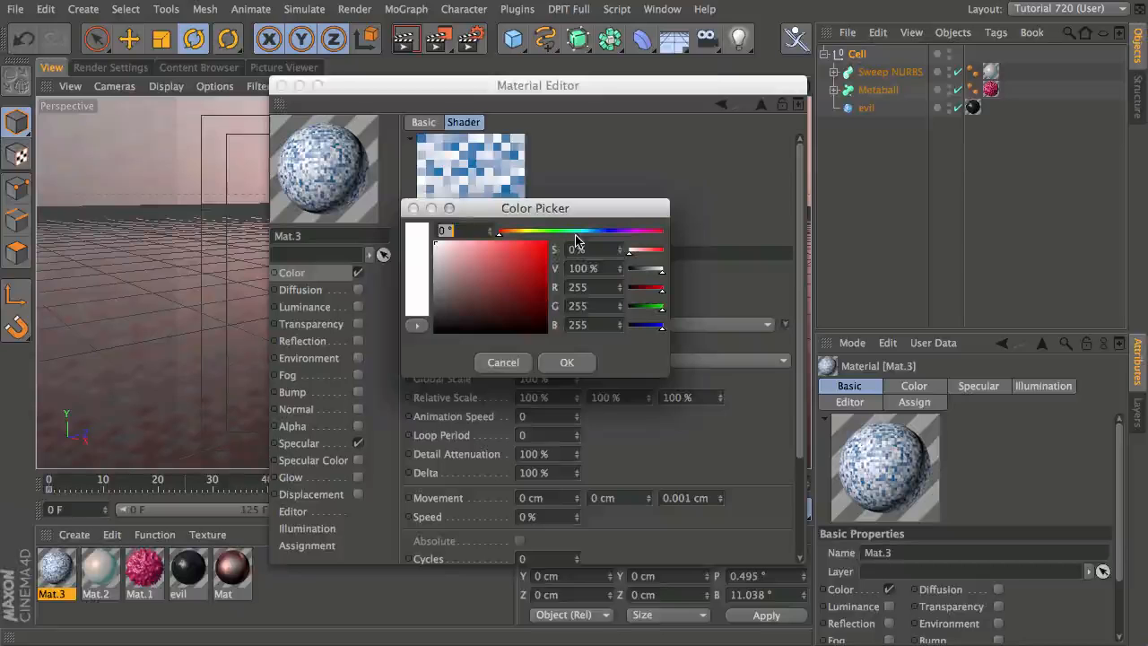
click(575, 232)
click(529, 278)
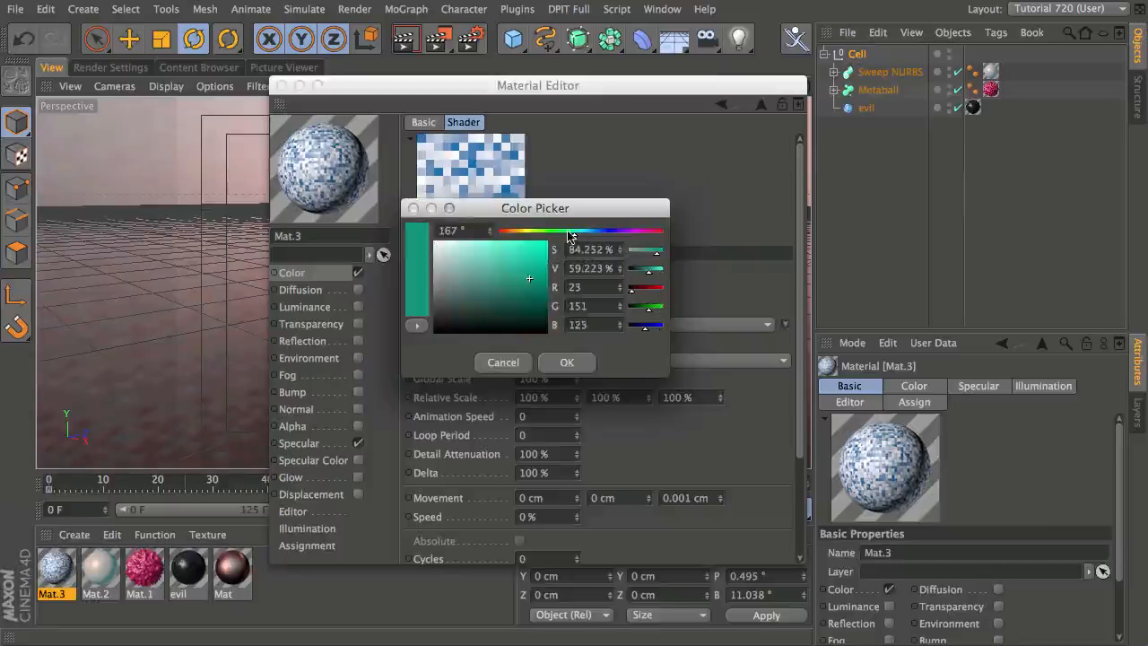
click(568, 362)
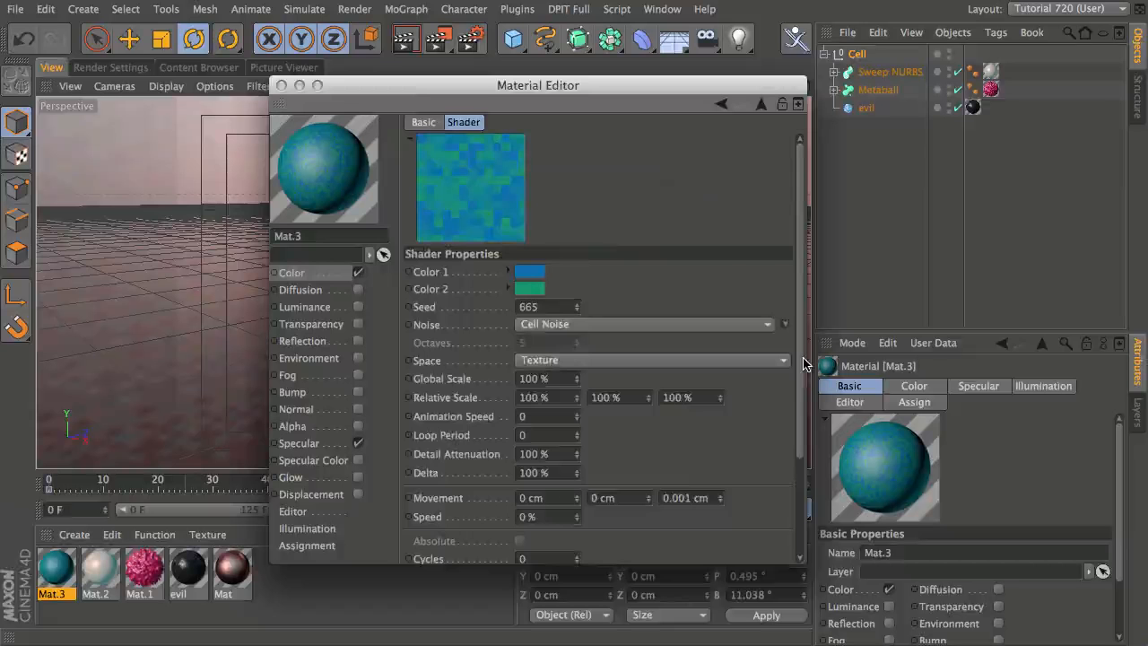
Increase the contrast between the blue and green cells of the noise shader
scroll(728, 507, down, 3)
drag(728, 506, 743, 507)
scroll(796, 433, up, 3)
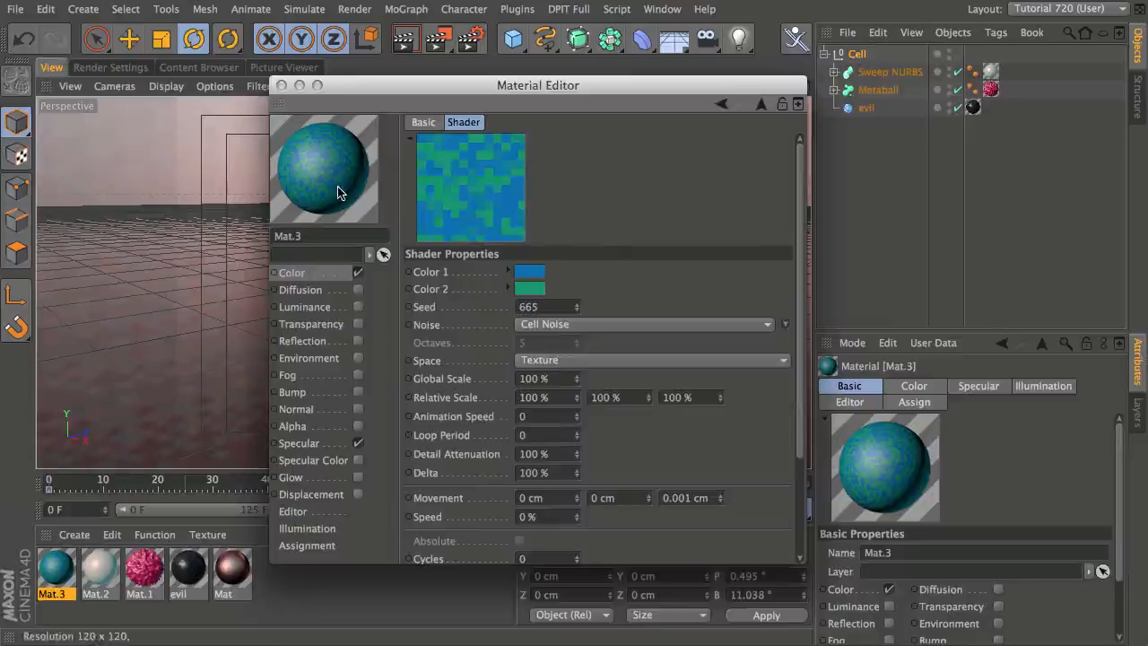
Copy the noise shader from the Color channel and paste it as the Luminance texture
click(721, 103)
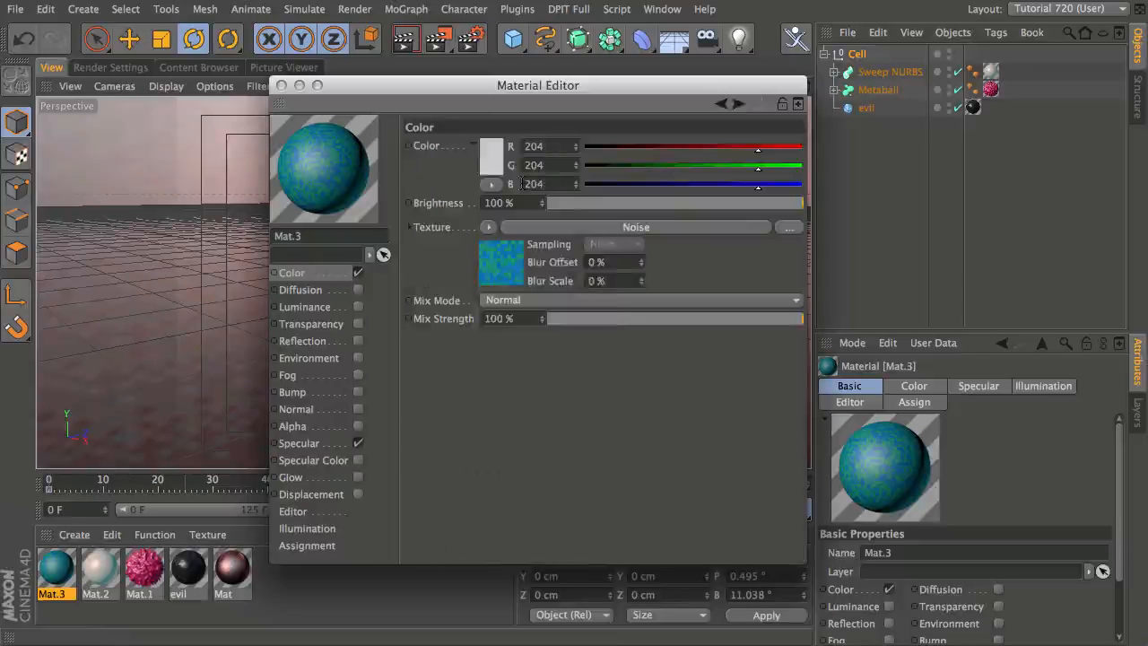
click(492, 227)
click(377, 335)
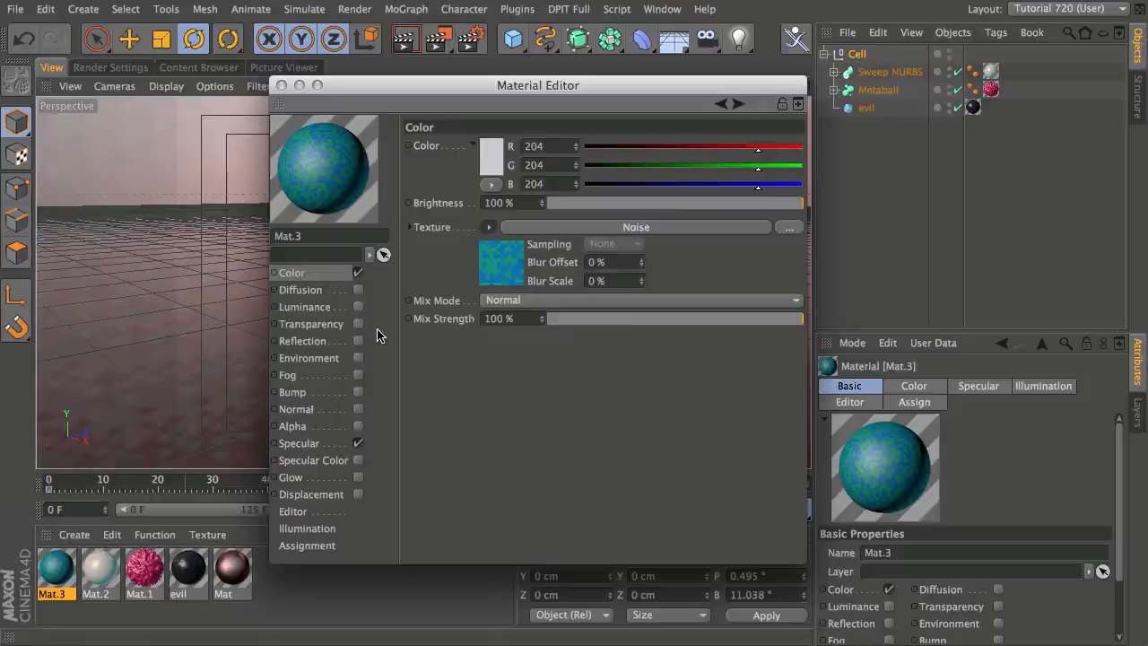
click(396, 304)
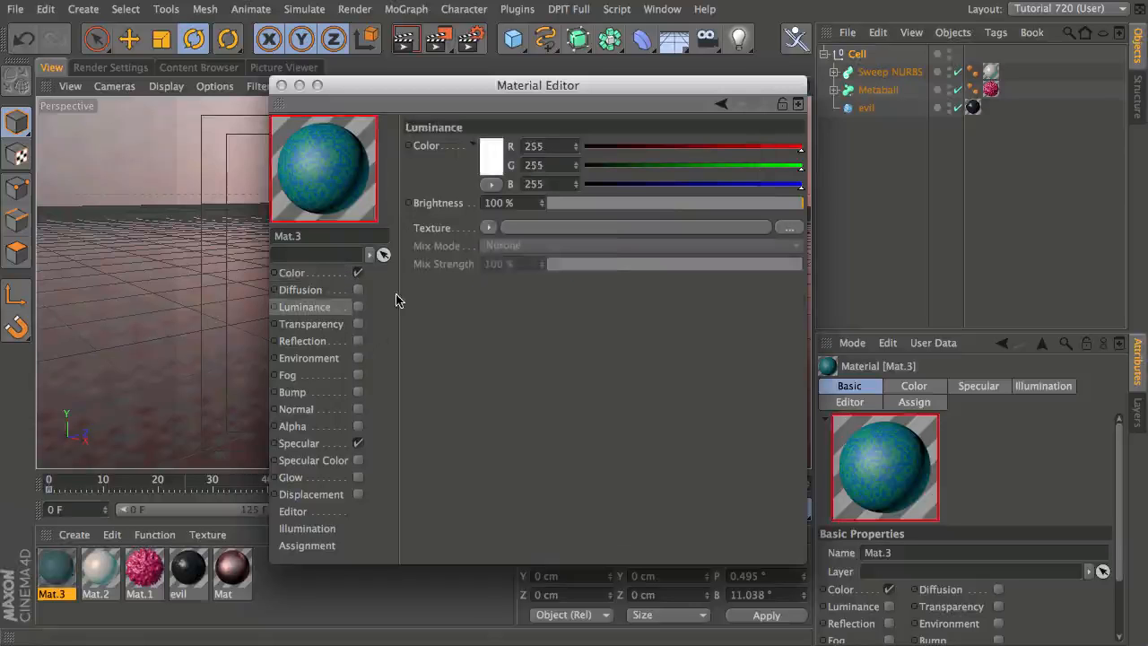
click(489, 228)
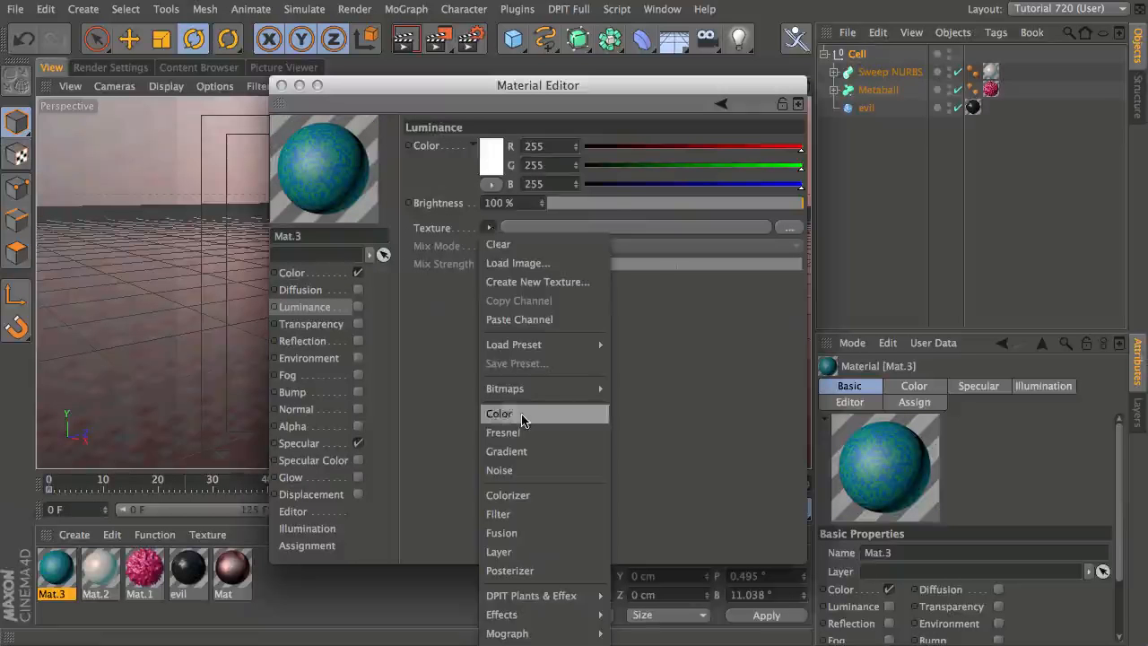
click(543, 317)
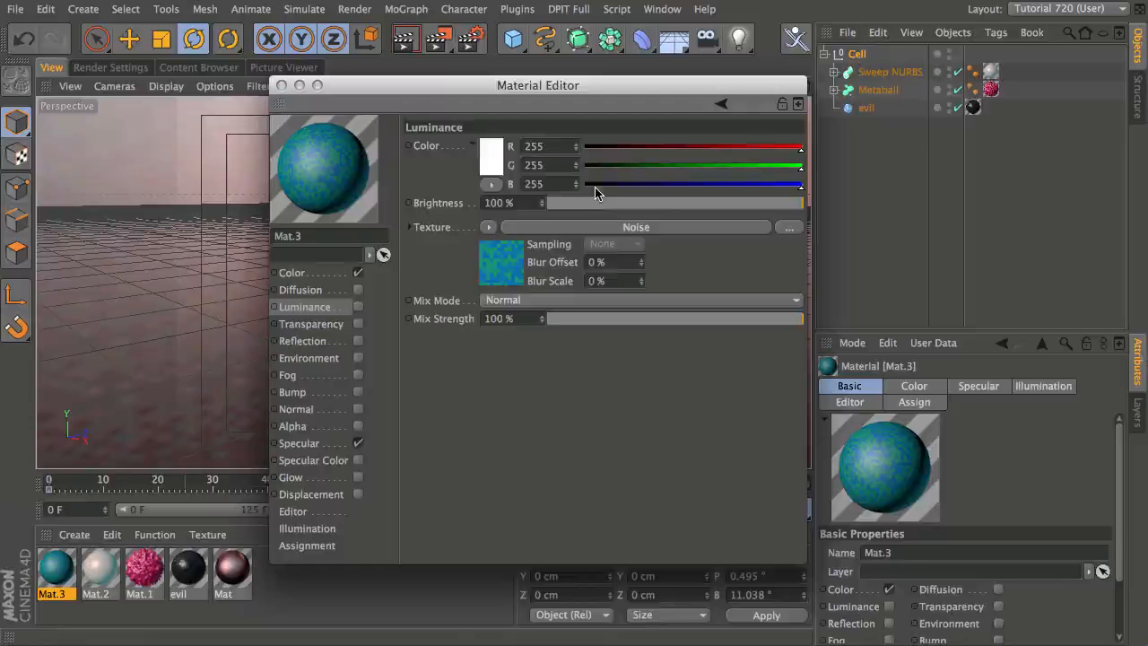
Set the Luminance brightness to 0% and the texture mix strength to 50%, and enable the Luminance channel
drag(596, 203, 511, 185)
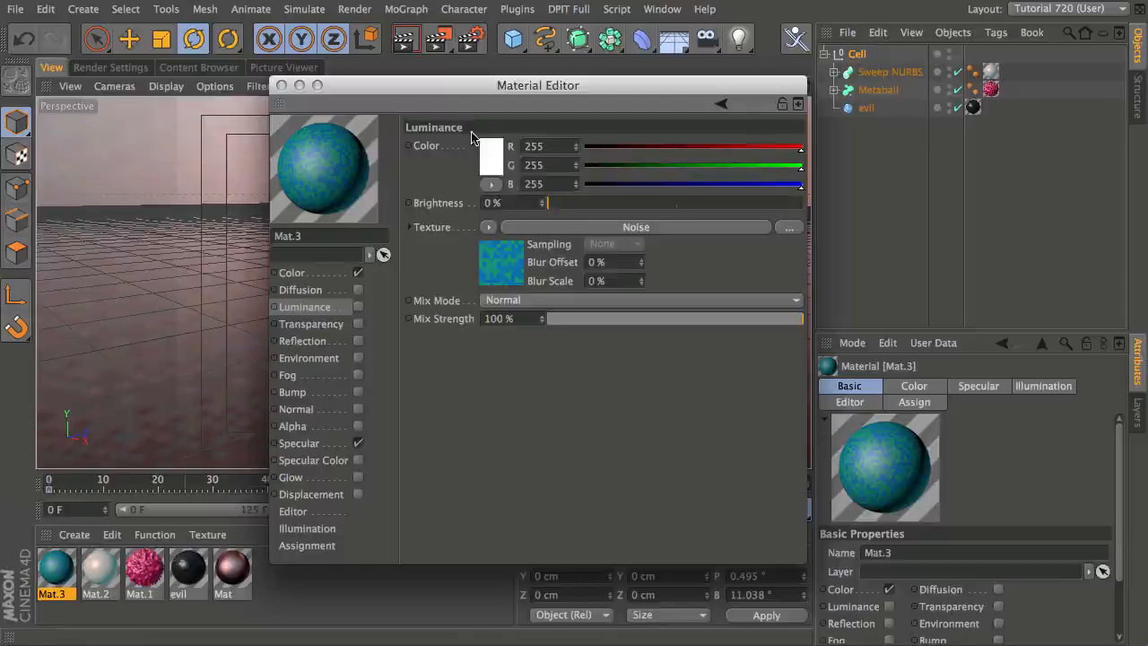
click(675, 318)
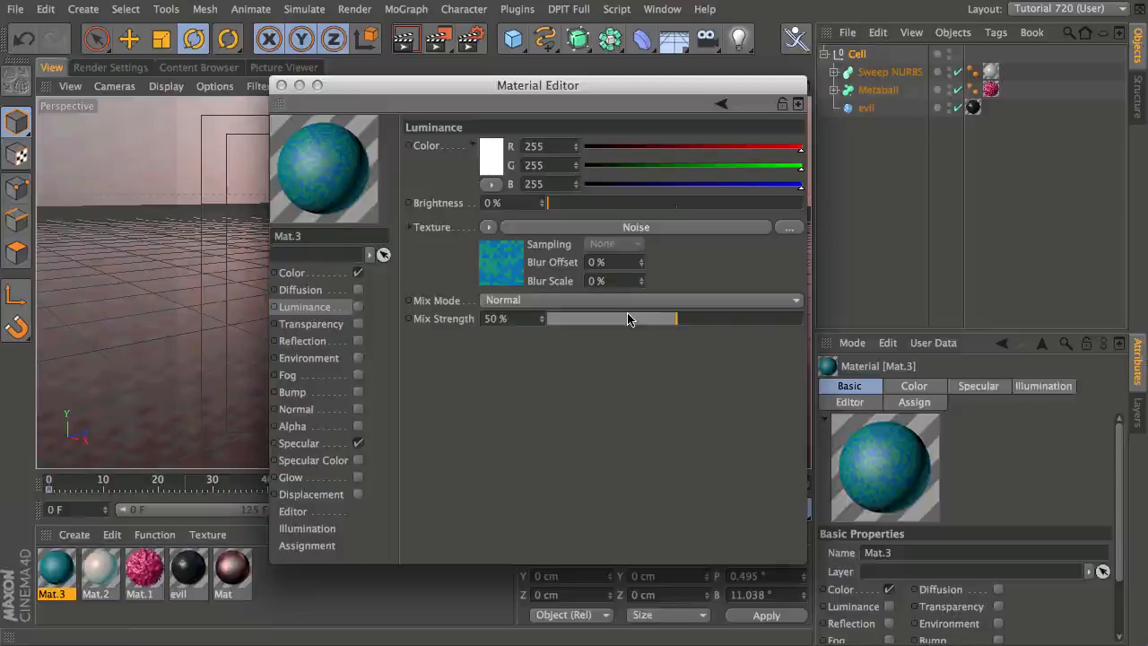
click(358, 307)
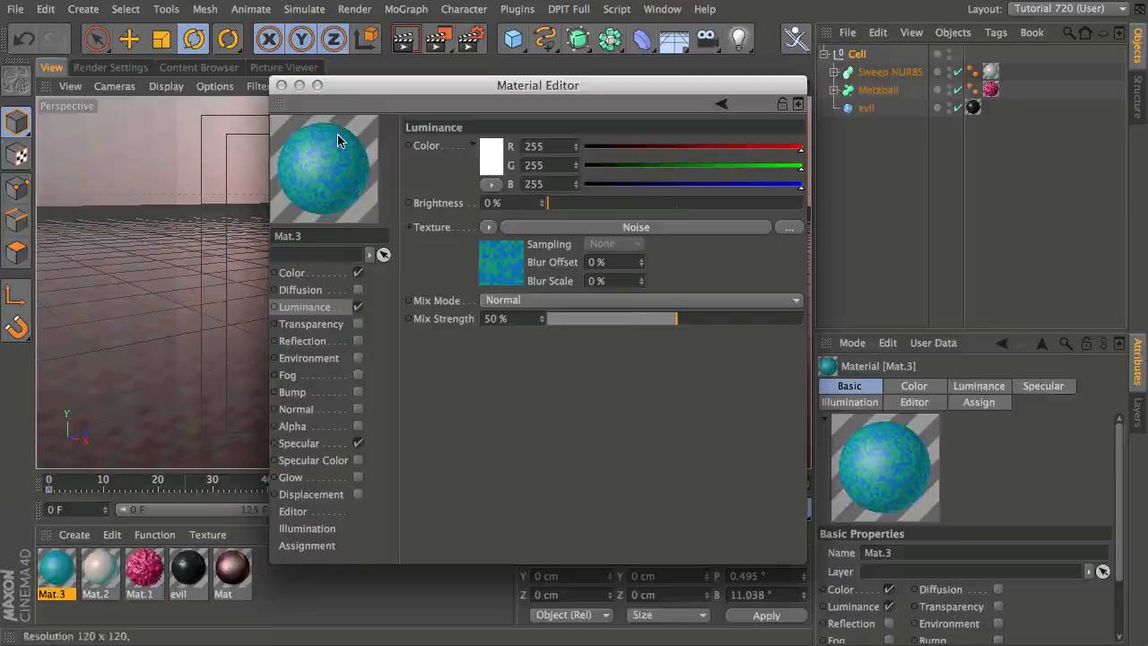
Disable the material's Specular channel and enable Alpha with a Fresnel texture
click(359, 443)
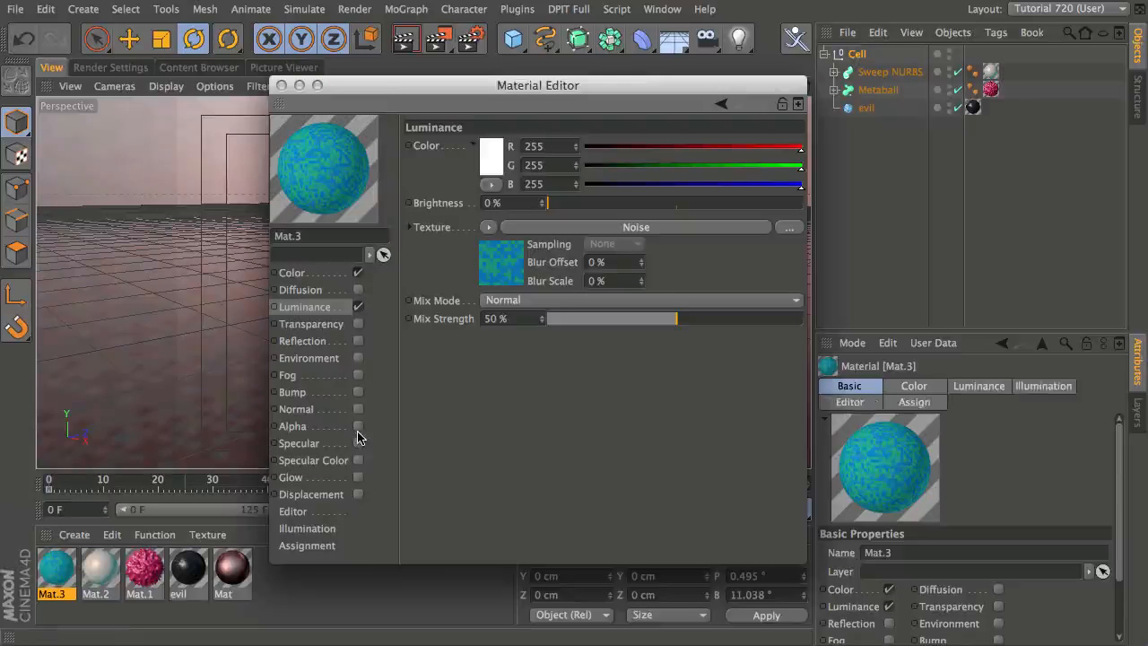
click(358, 426)
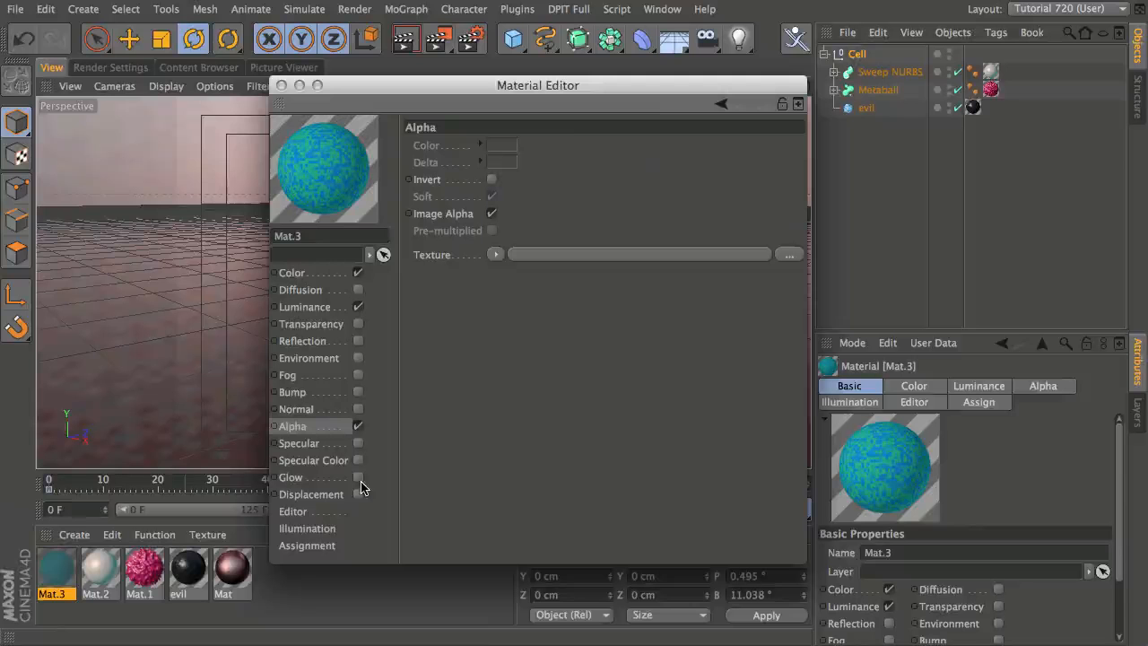
click(496, 256)
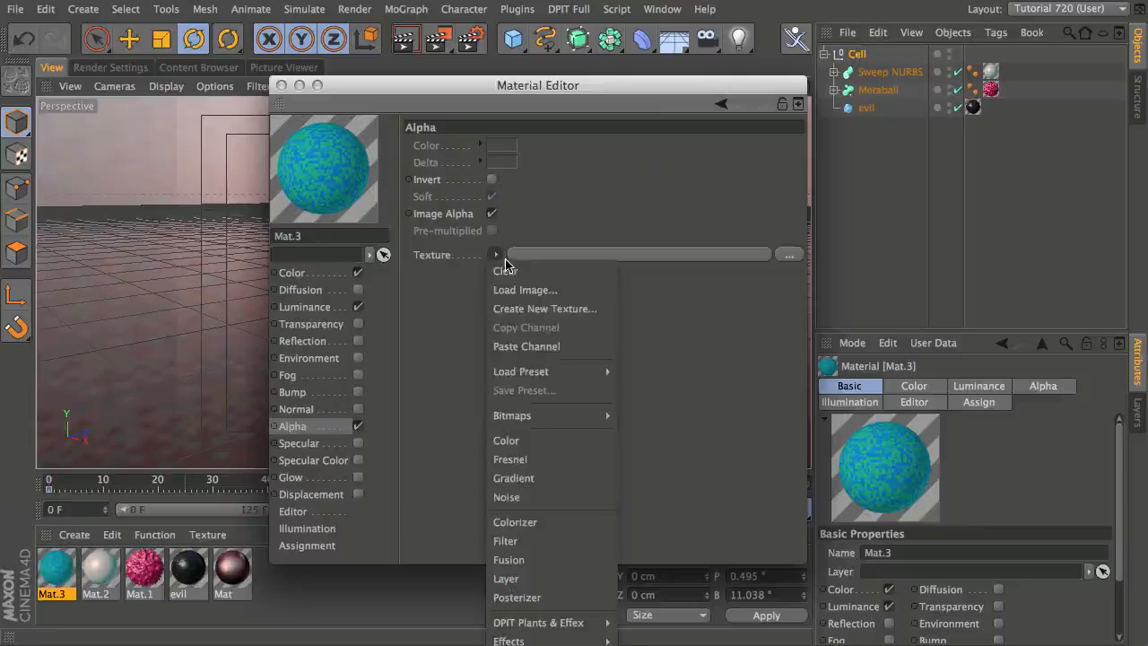
click(532, 459)
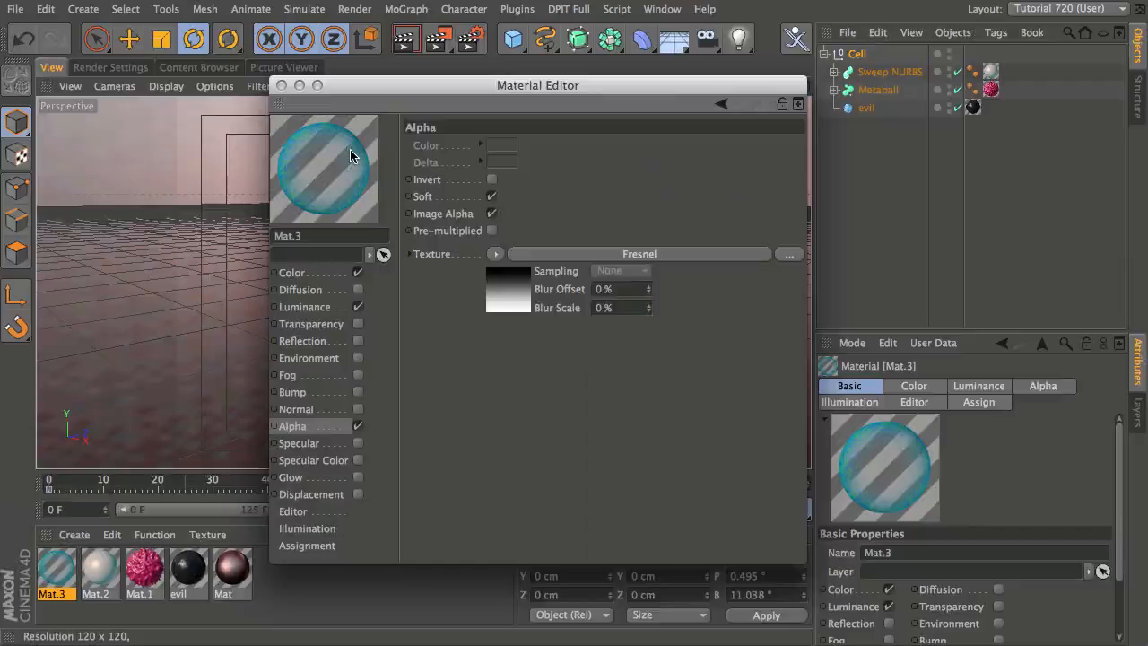
Reverse the alpha Fresnel gradient so it starts with black and ends with white
click(572, 255)
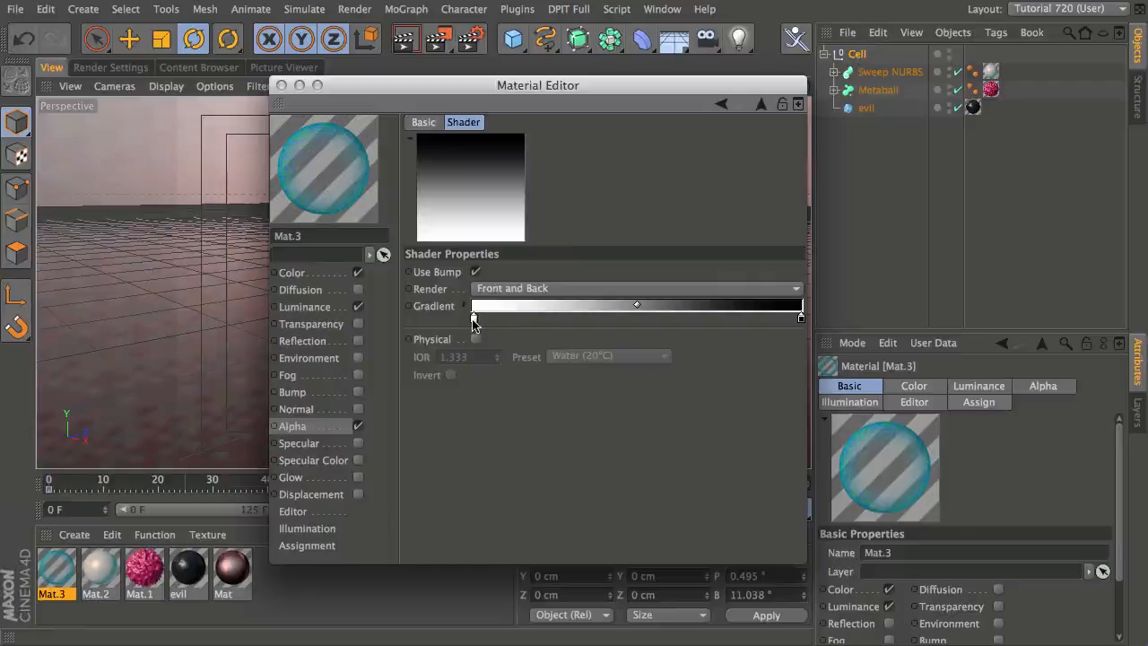
mouse_move(474, 318)
mouse_down()
mouse_move(792, 328)
mouse_move(474, 318)
mouse_up()
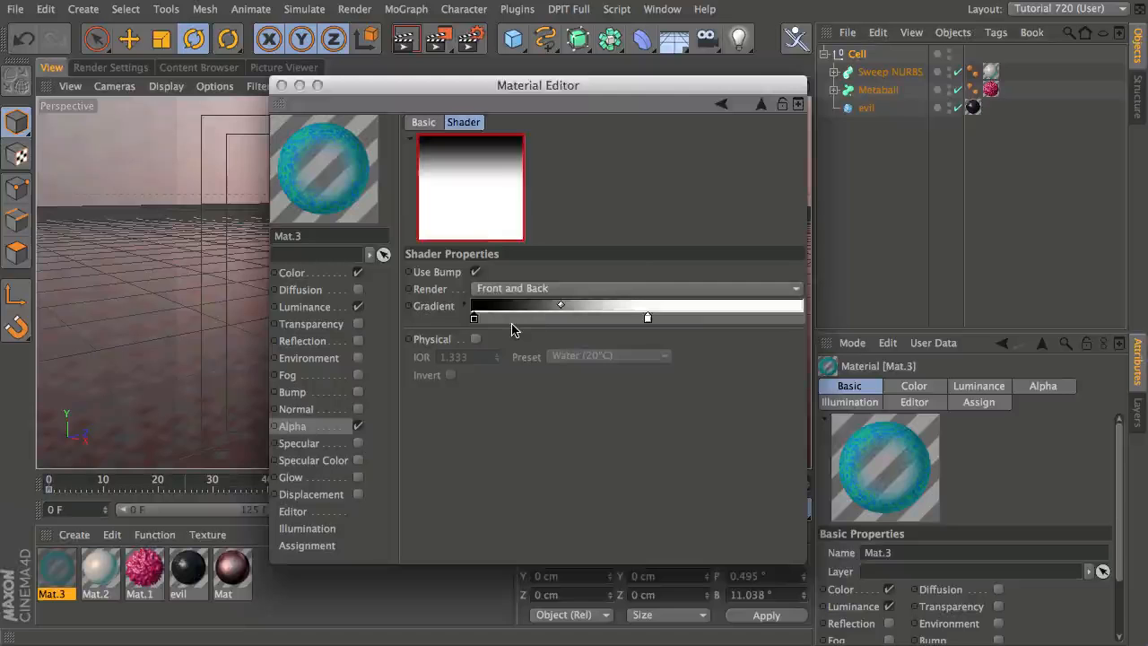
double_click(647, 318)
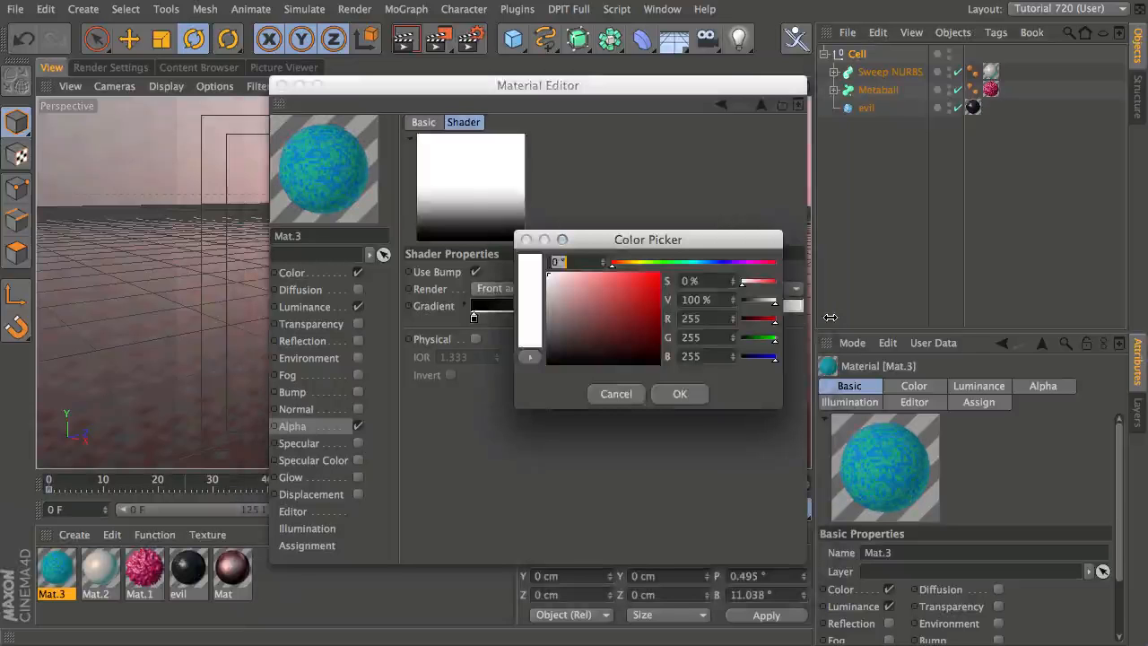
click(678, 395)
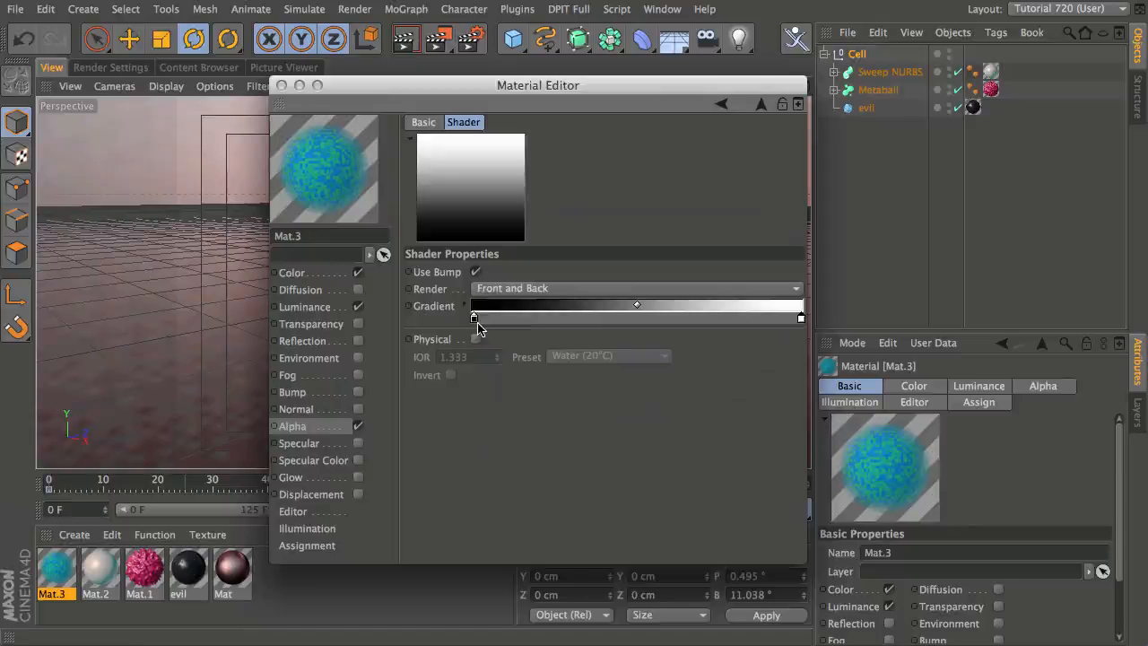
Shift the gradient's black knot and midpoint toward the white end, and darken the white knot to gray (RGB 168, 168, 168)
drag(474, 319, 563, 322)
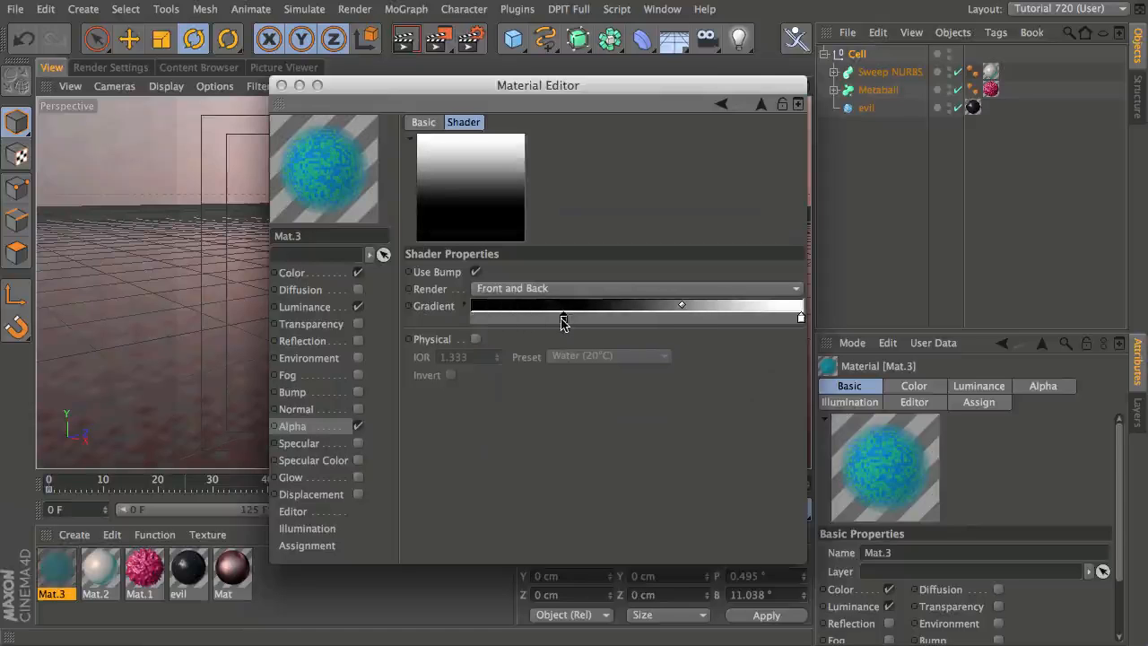
drag(681, 305, 724, 306)
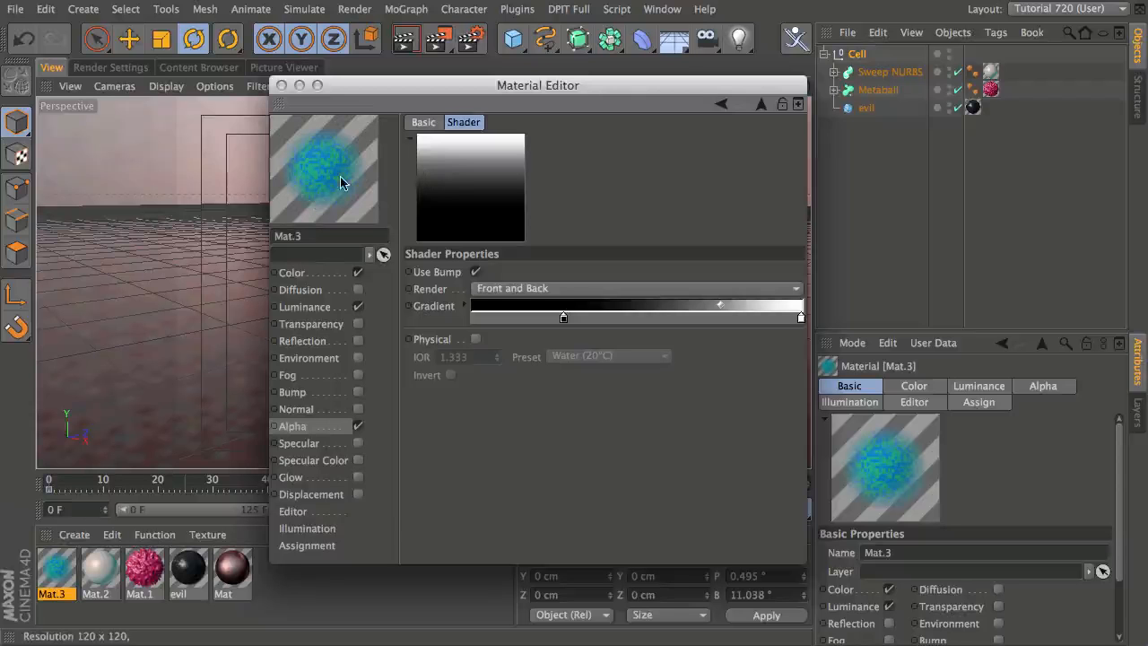
double_click(801, 318)
mouse_move(798, 335)
mouse_down()
mouse_move(690, 296)
mouse_move(710, 324)
mouse_up()
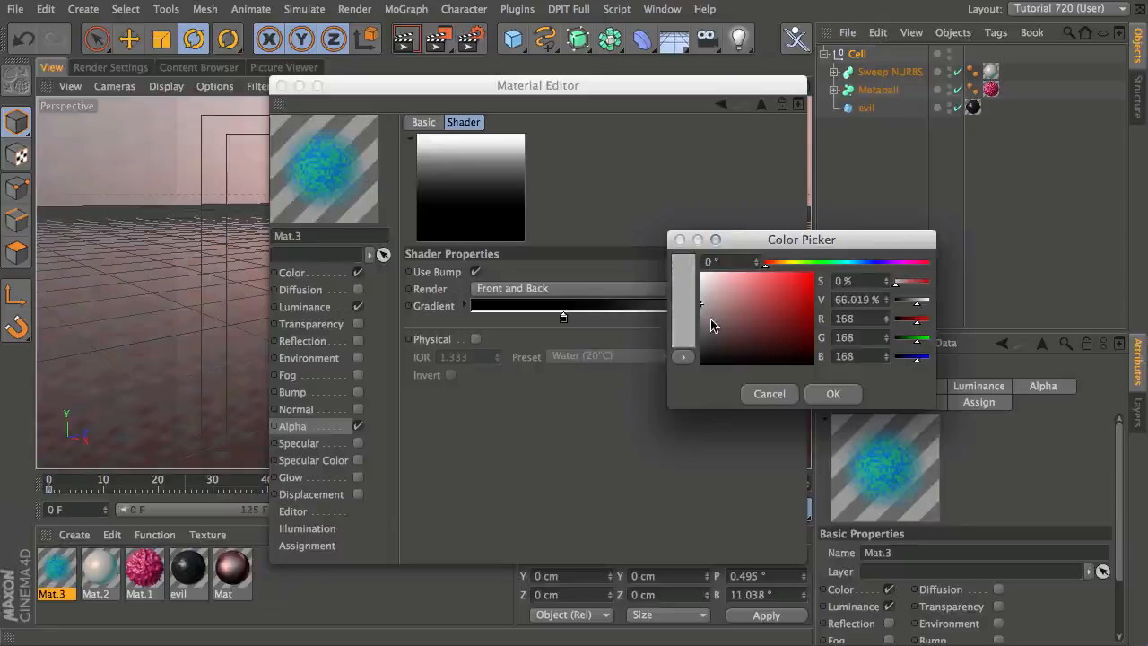
click(826, 391)
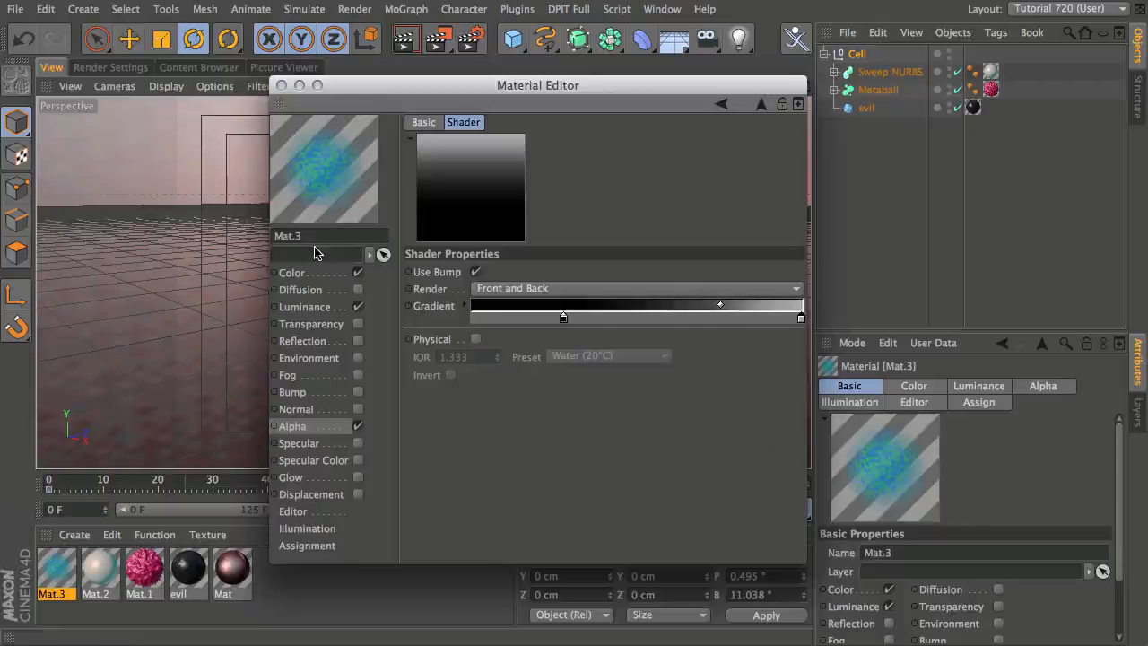
Rename the material as cell_overlay and close the Material Editor
drag(313, 236, 271, 216)
text(ce)
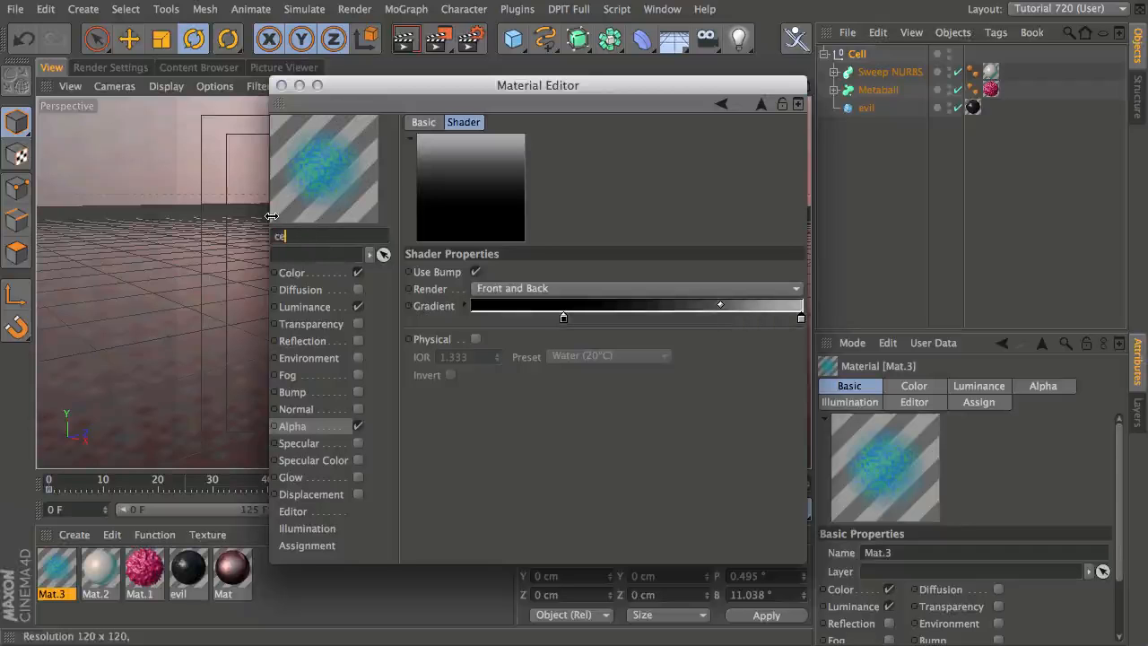
text(ll_overlay)
key(Return)
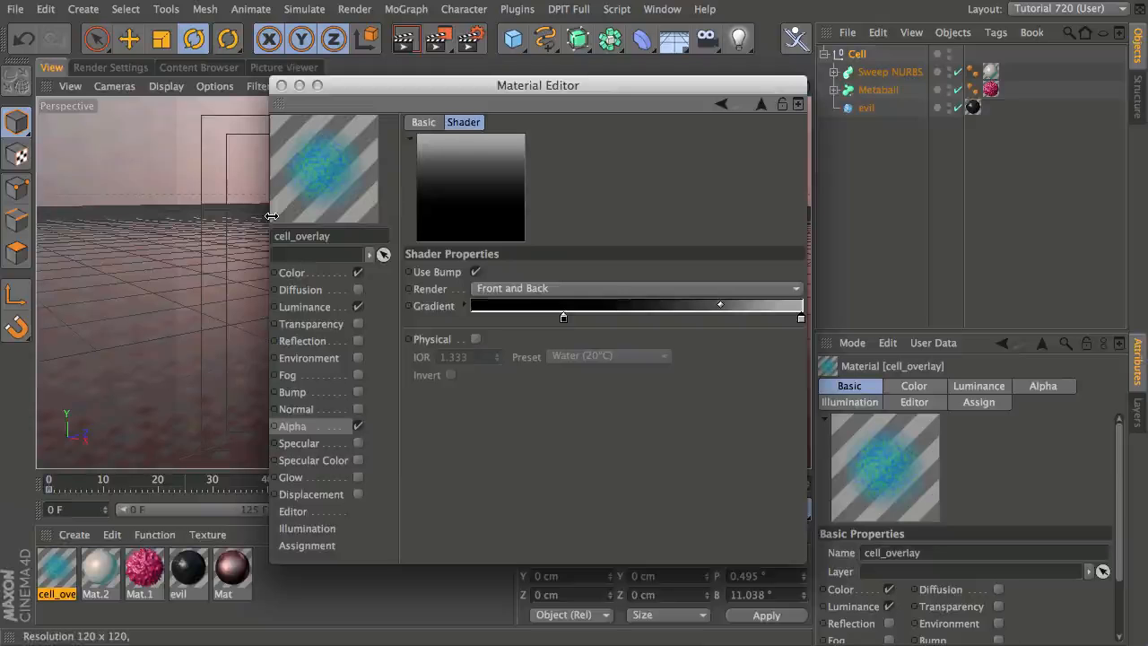
click(281, 84)
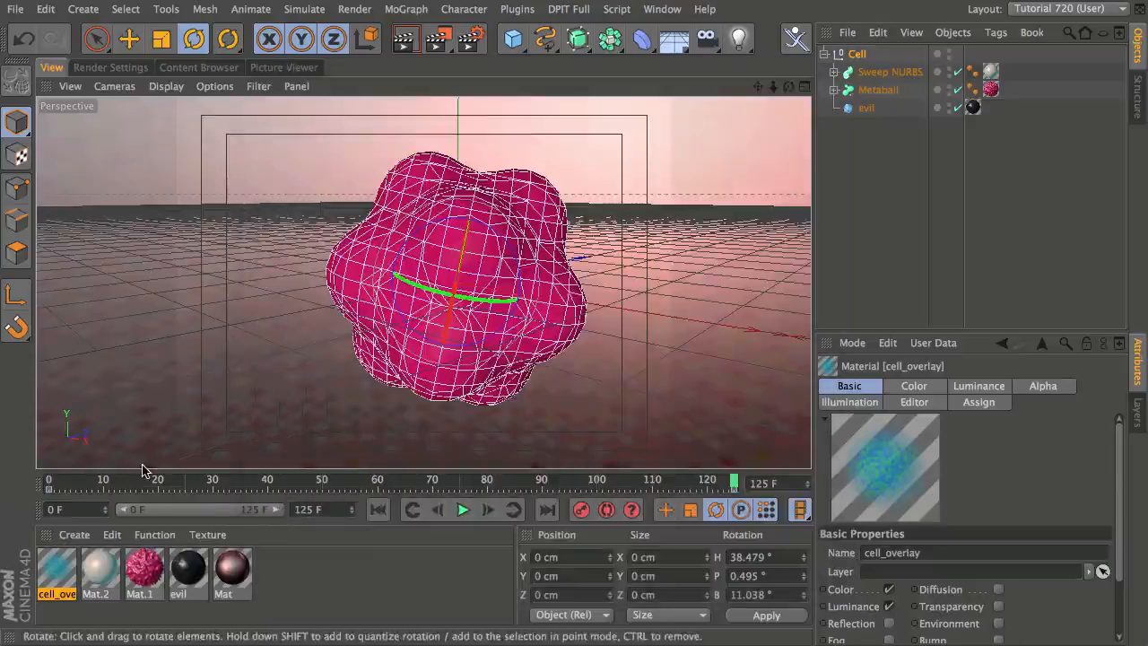
Apply the cell_overlay material to the Metaball as a second texture over the pink one
click(868, 94)
right_click(56, 574)
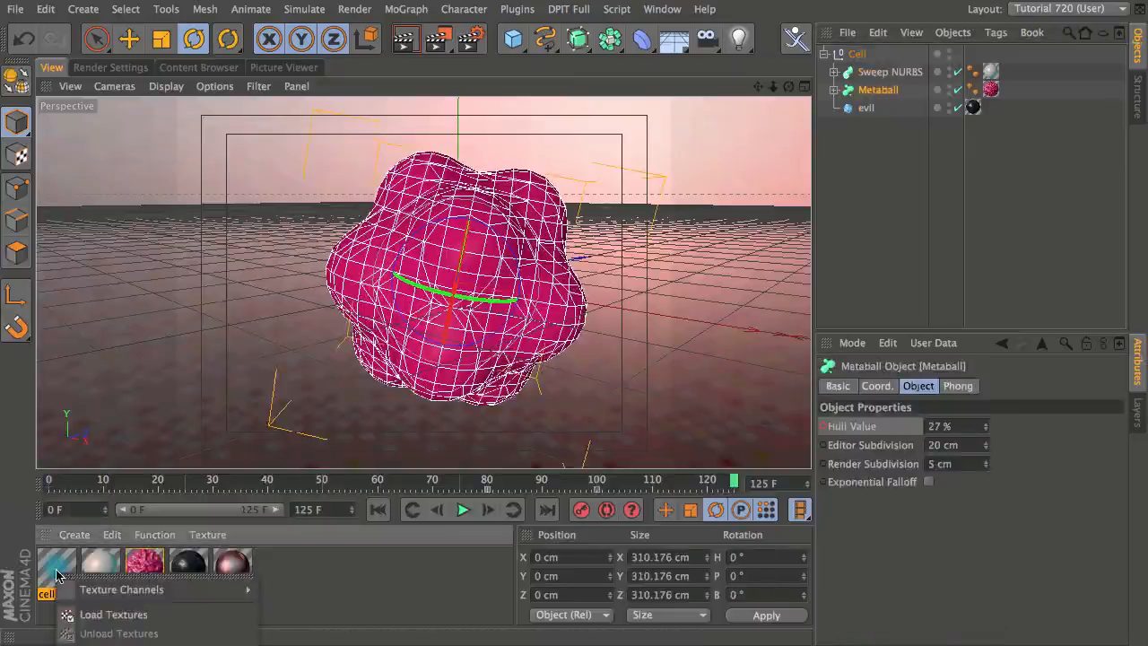
drag(56, 565, 379, 289)
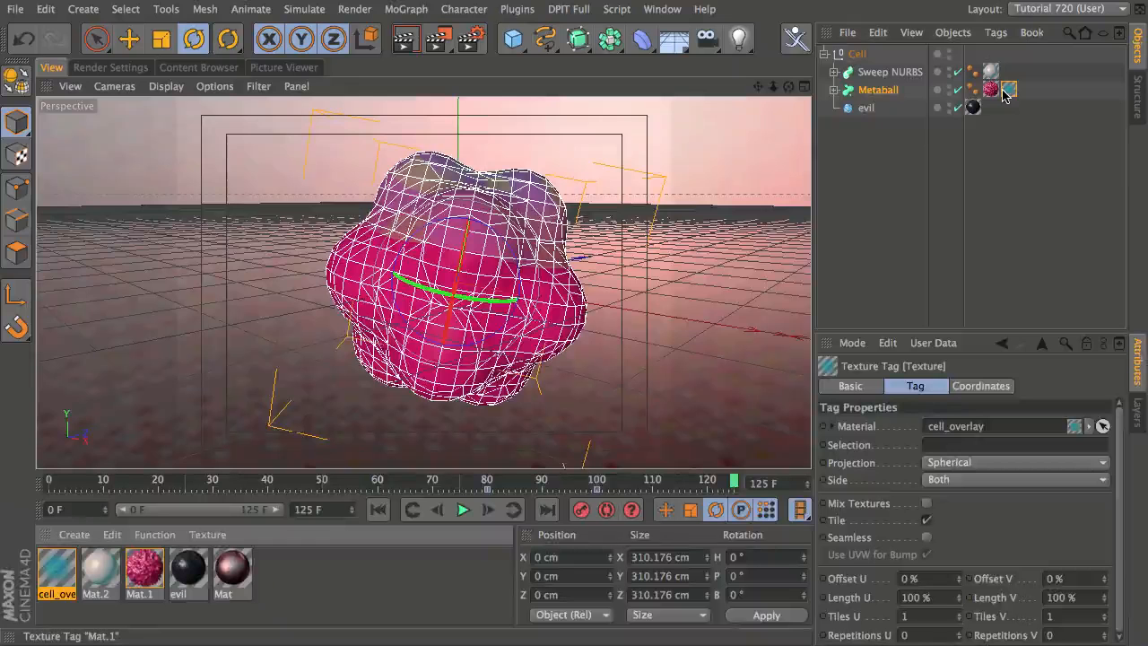
Try UVW Mapping as the projection of the Metaball's cell_overlay texture and return it to Spherical
click(976, 463)
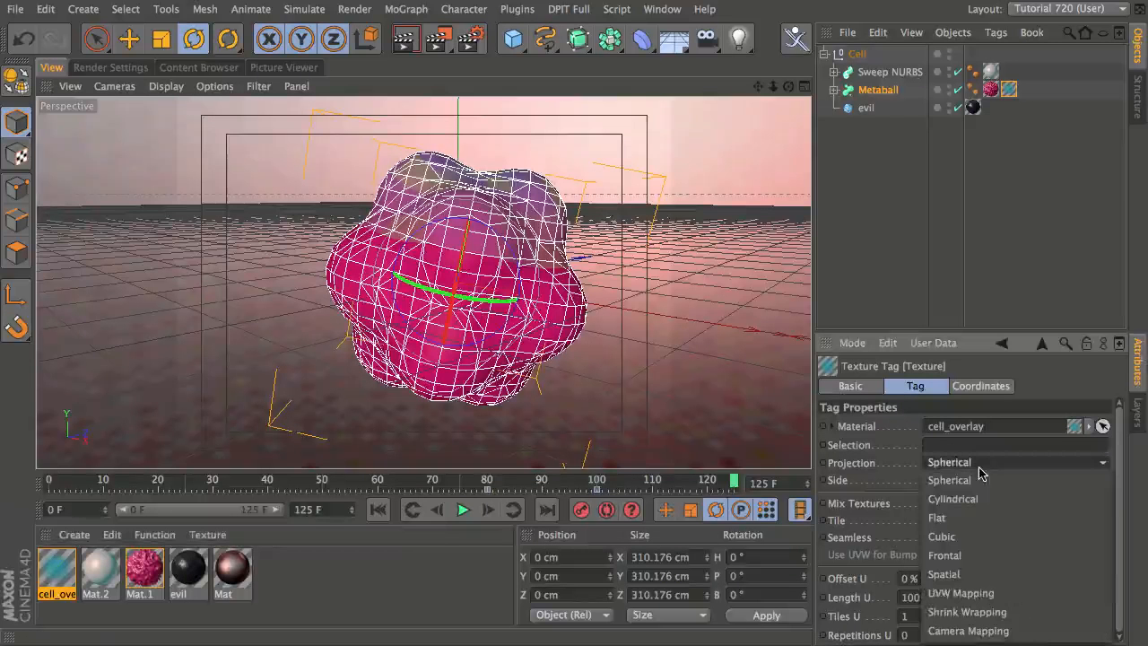
click(977, 595)
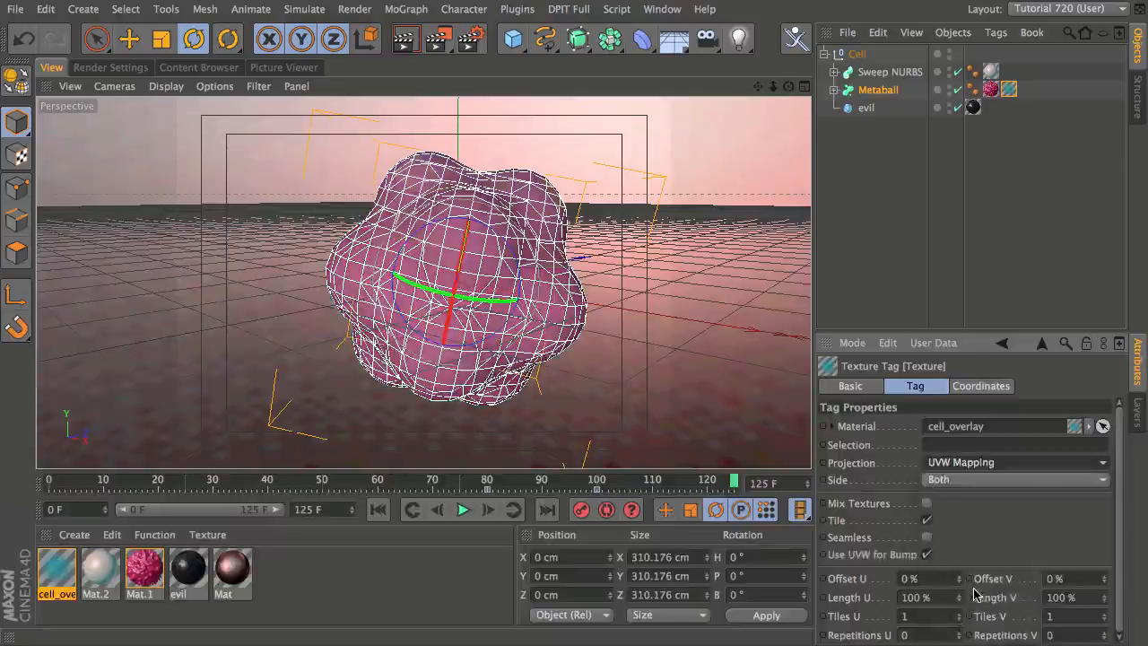
click(990, 463)
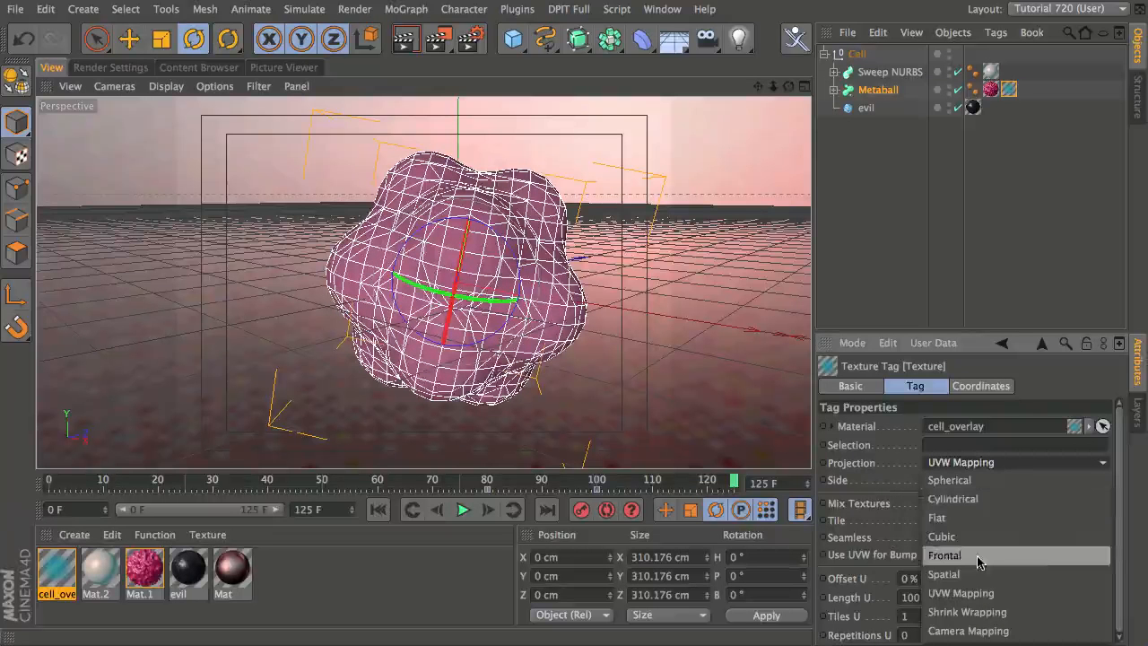
click(983, 481)
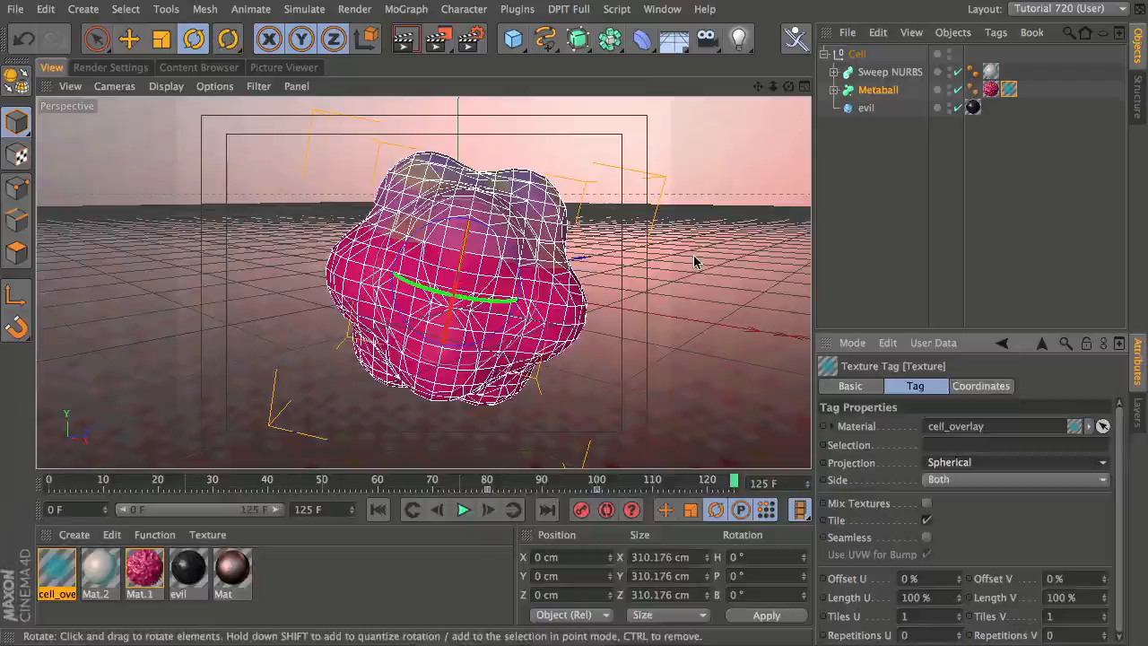
Set up an interactive render region in the viewport that encloses the whole metaball cell
drag(436, 43, 539, 275)
drag(443, 191, 429, 139)
drag(575, 257, 622, 257)
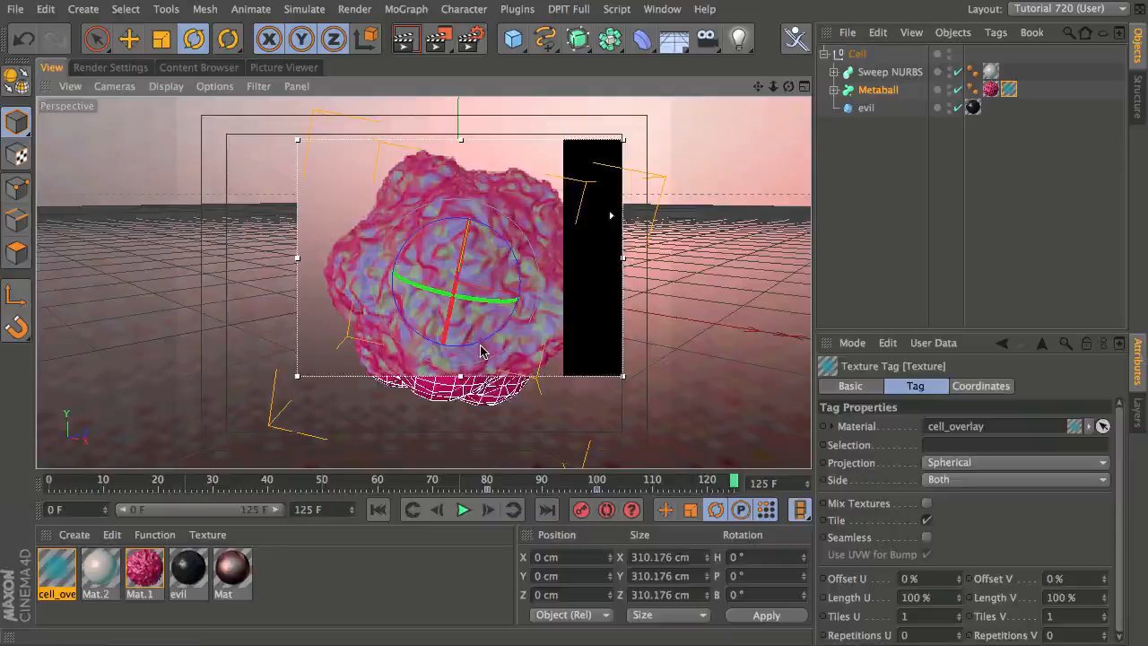
drag(460, 375, 455, 446)
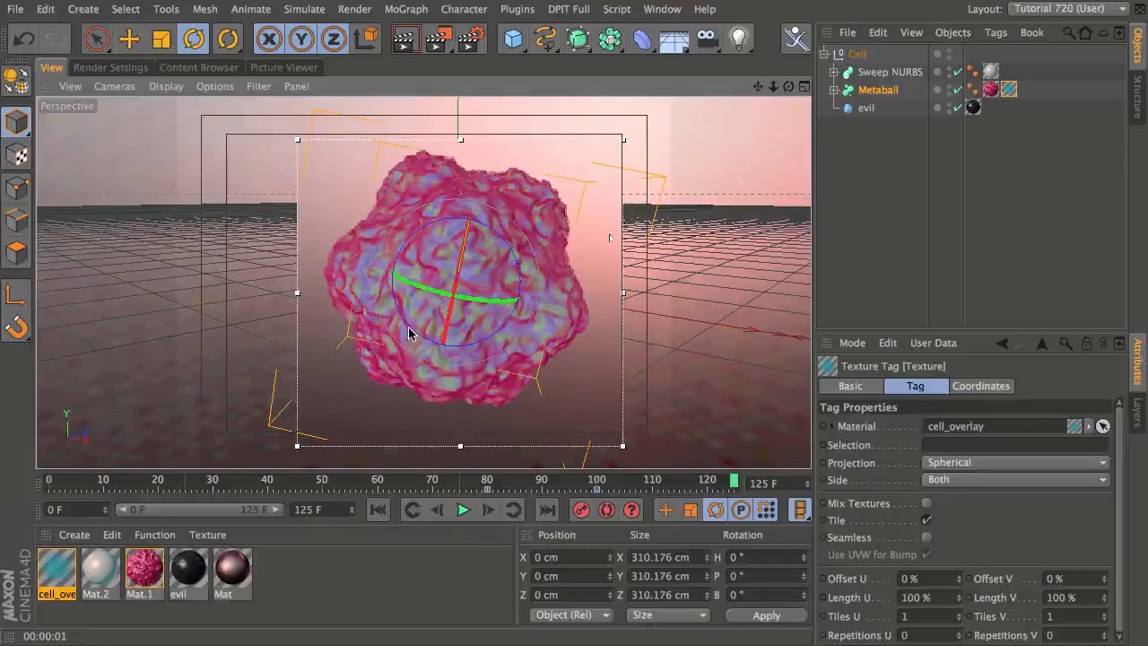
Set the Global Scale of the cell_overlay material's Luminance noise to 60%
double_click(59, 572)
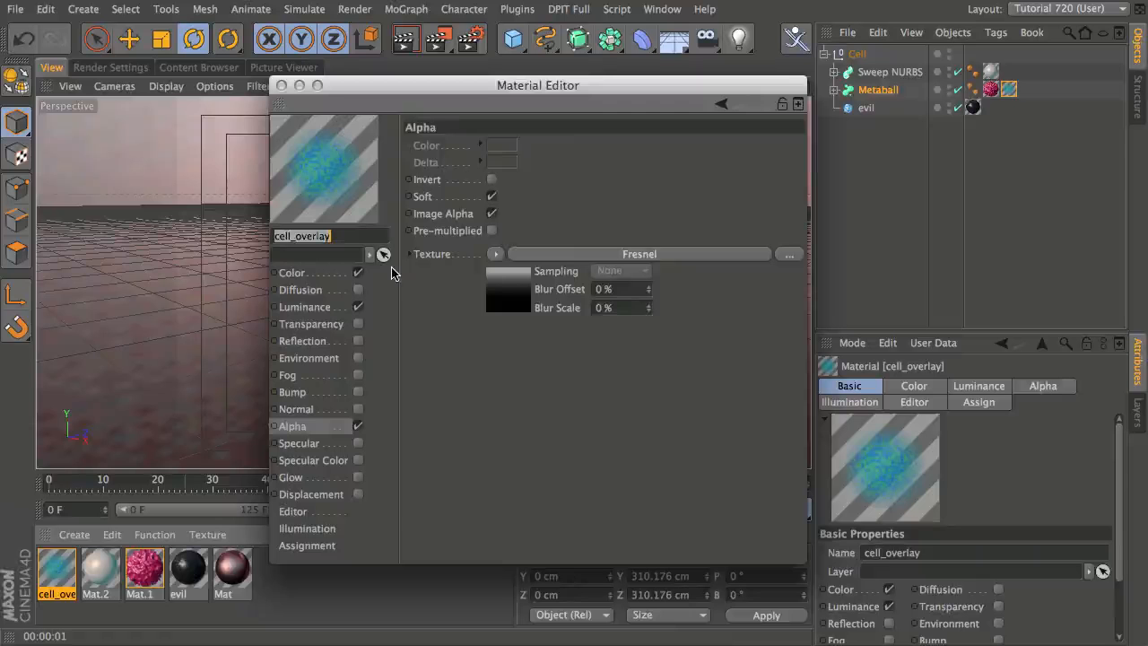
click(305, 308)
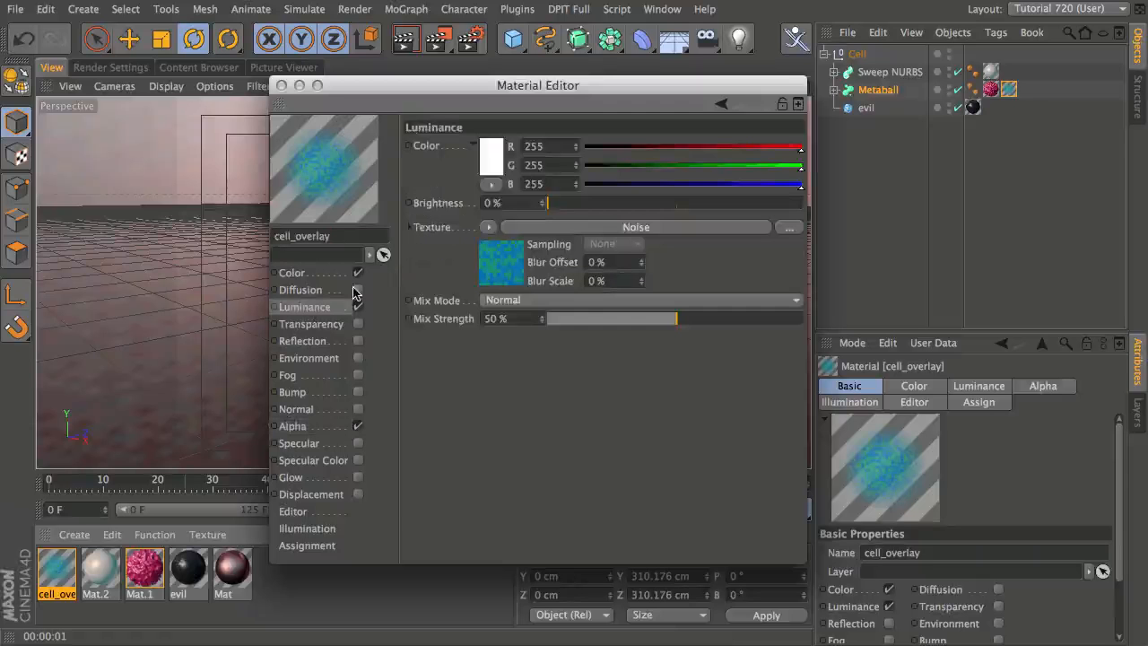
click(587, 227)
drag(558, 378, 434, 405)
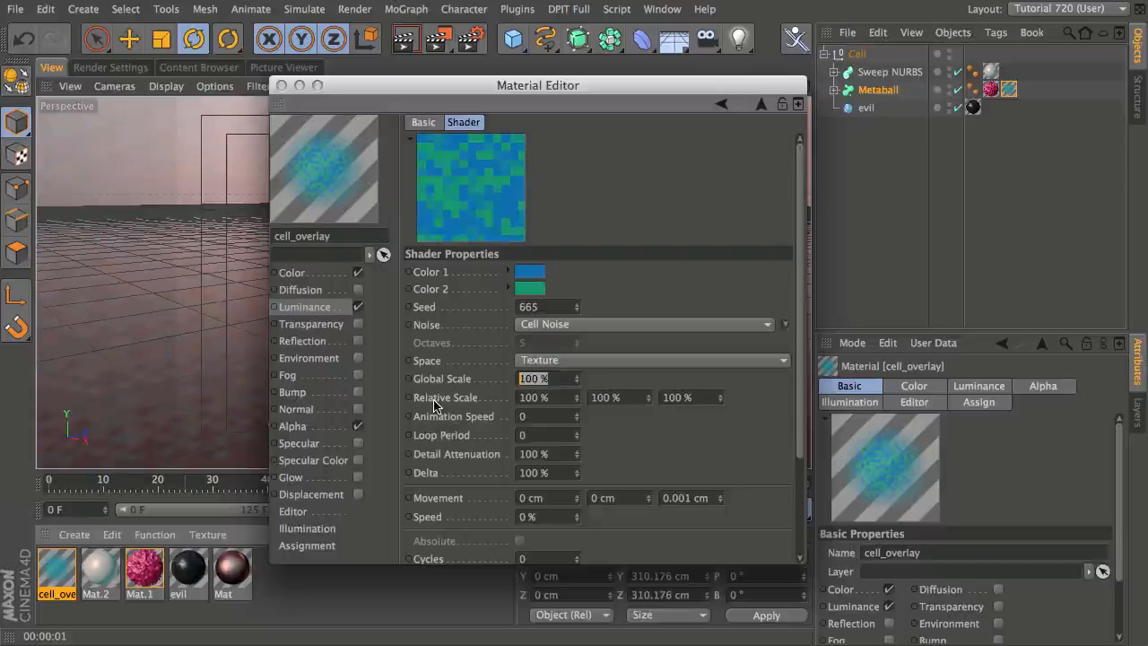
text(6)
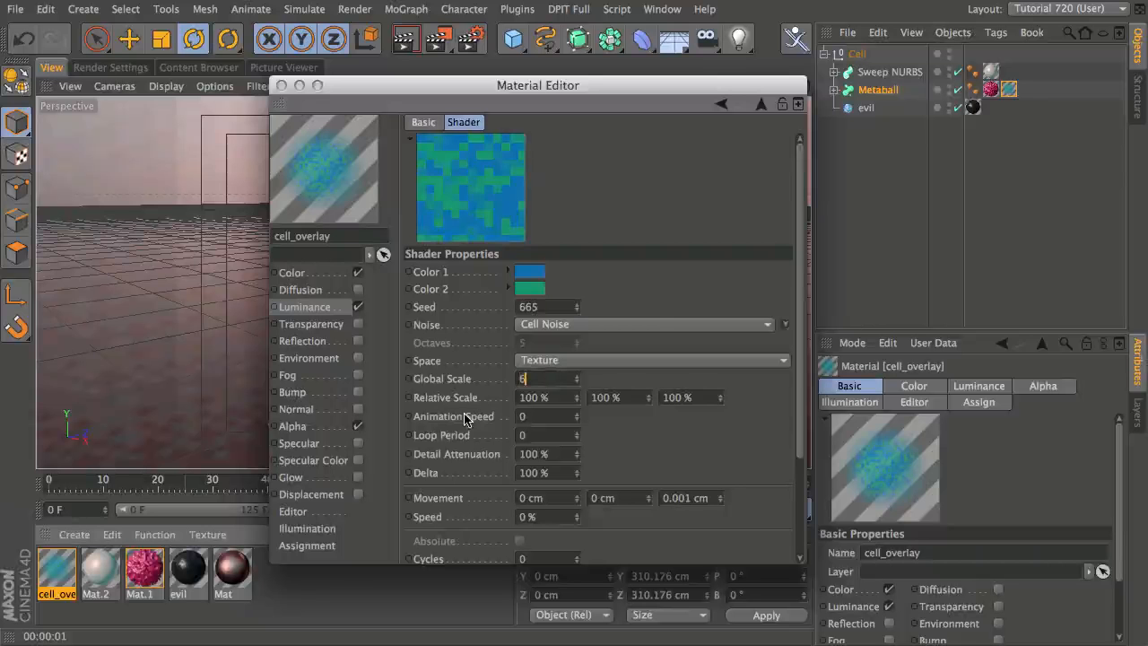
text(0)
key(Return)
Set the Global Scale of the cell_overlay material's Color noise to 60%
click(309, 272)
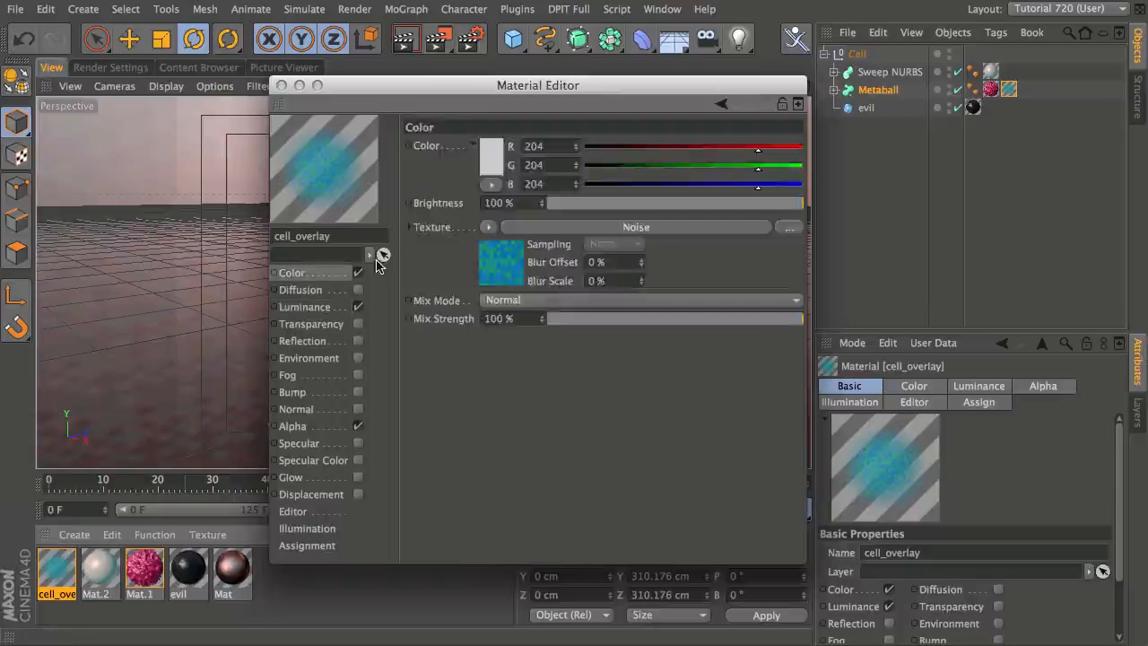
click(502, 265)
drag(552, 378, 467, 319)
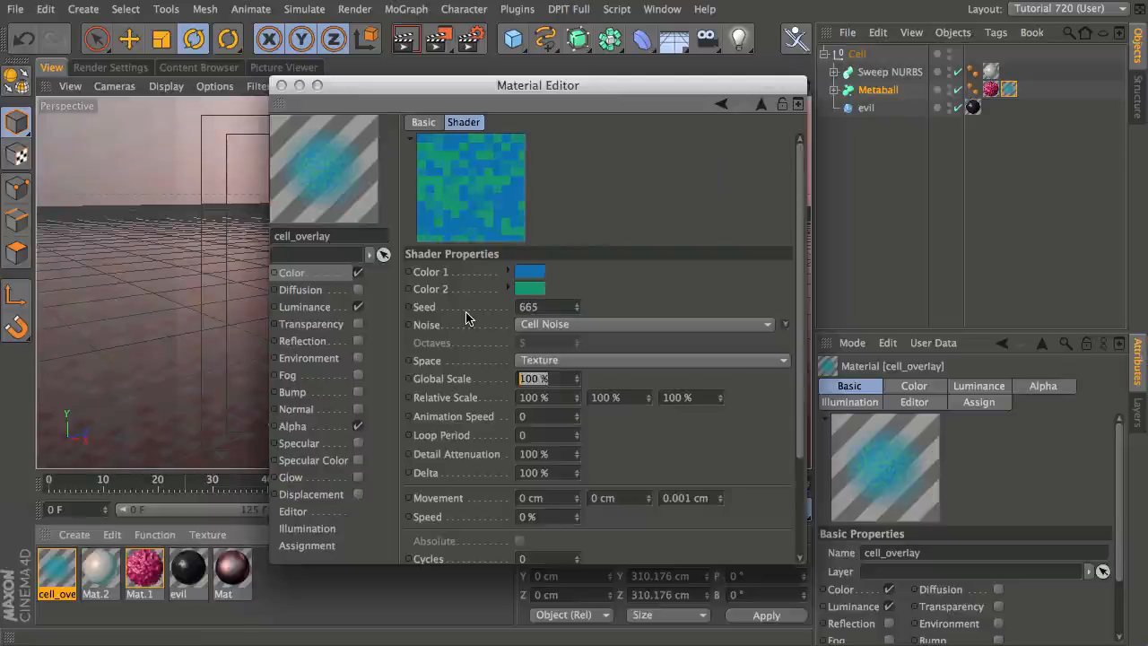
text(60)
key(Return)
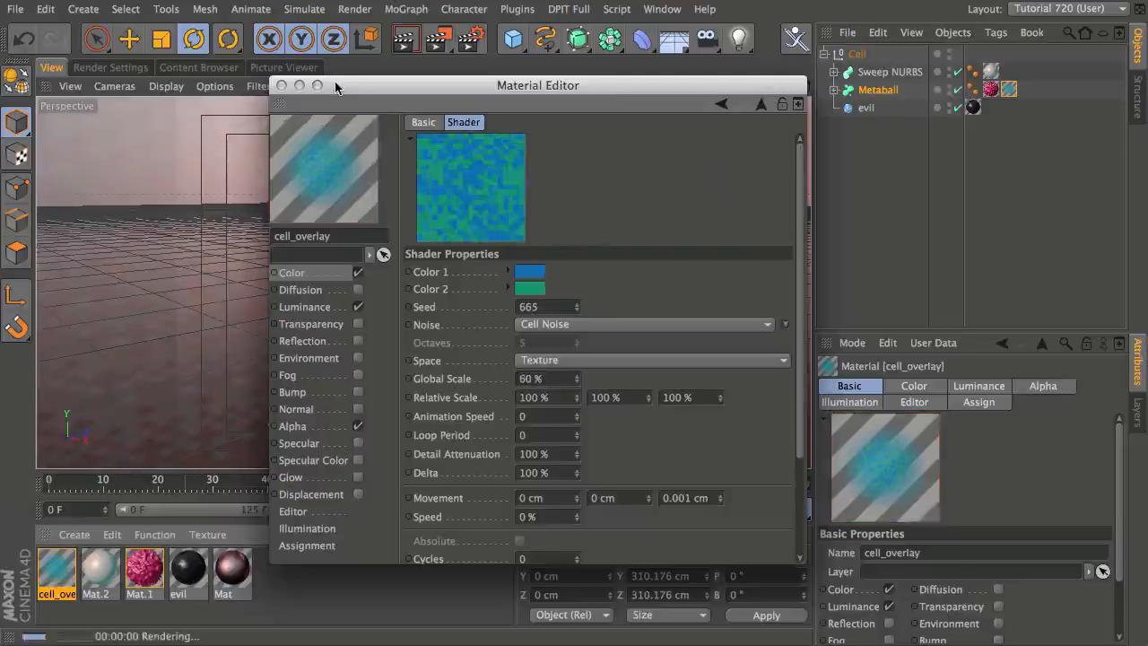
Move the Material Editor clear of the render region and disable the Luminance channel of cell_overlay
drag(336, 87, 931, 104)
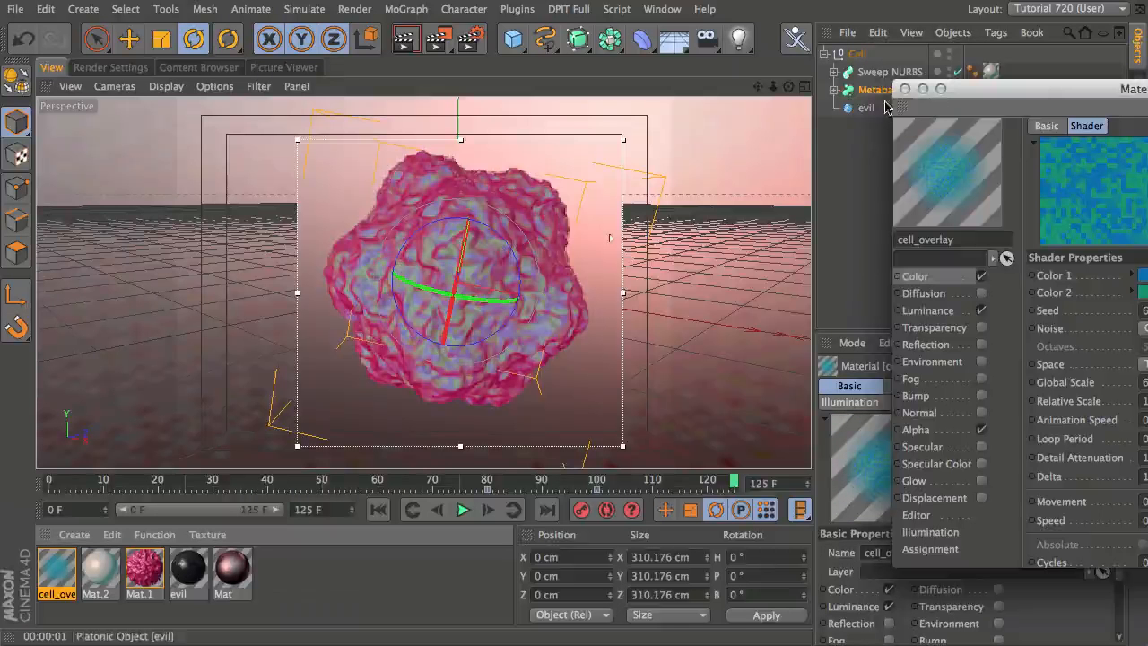
click(937, 429)
drag(1039, 114, 829, 105)
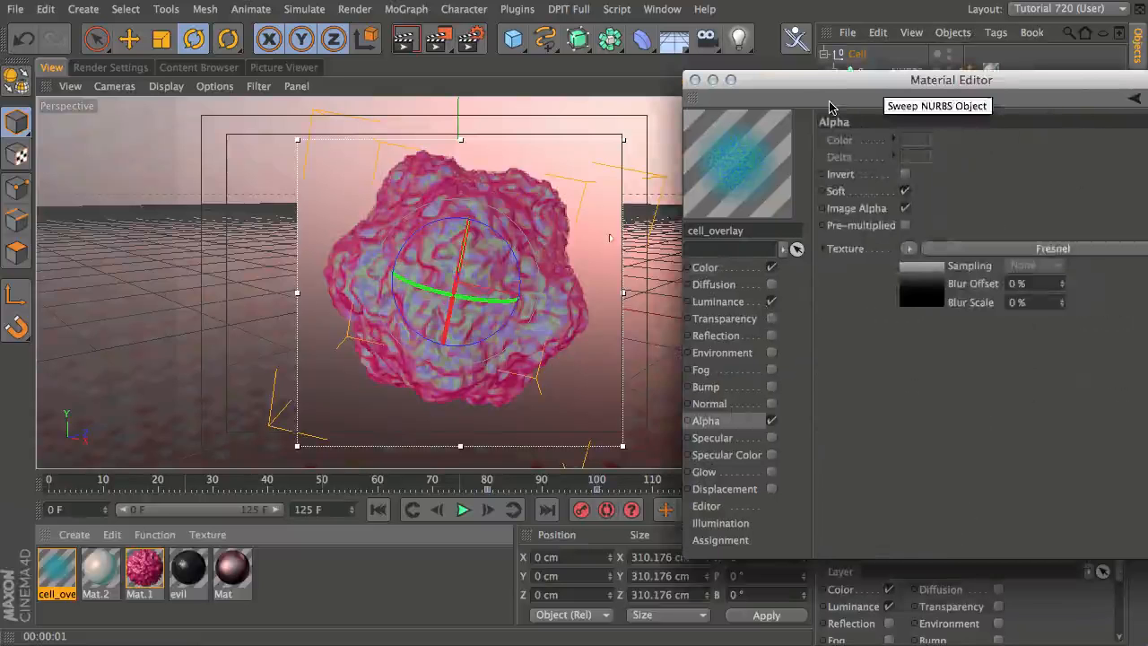
click(771, 301)
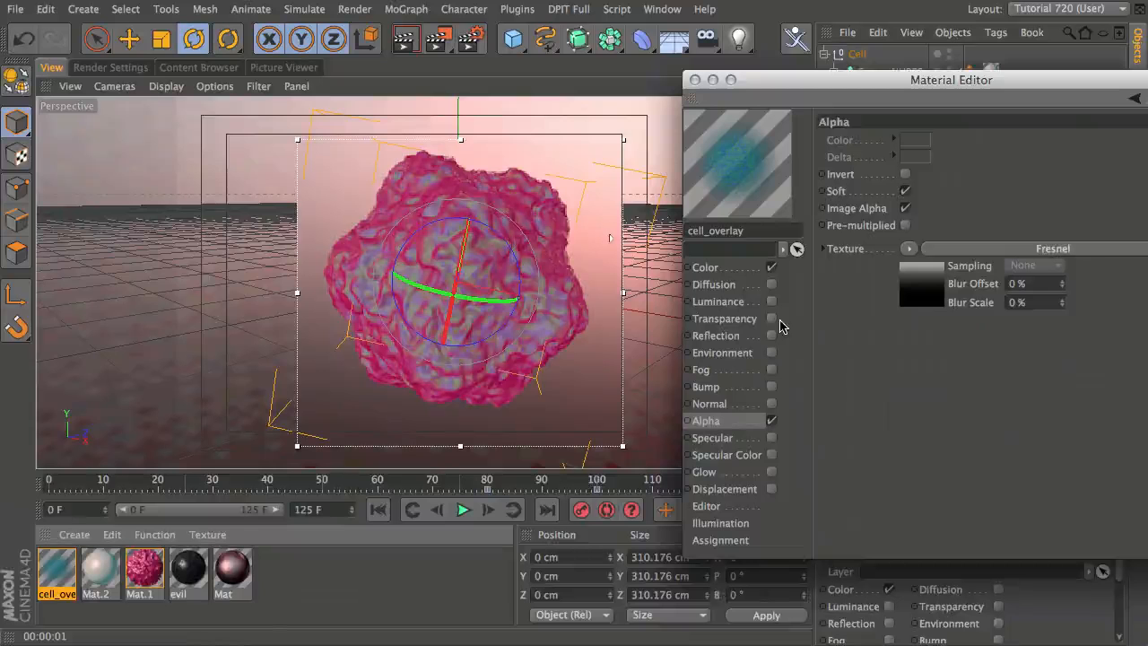
Darken the bright end of the cell_overlay Fresnel alpha gradient and re-enable the material's Luminance channel
click(994, 248)
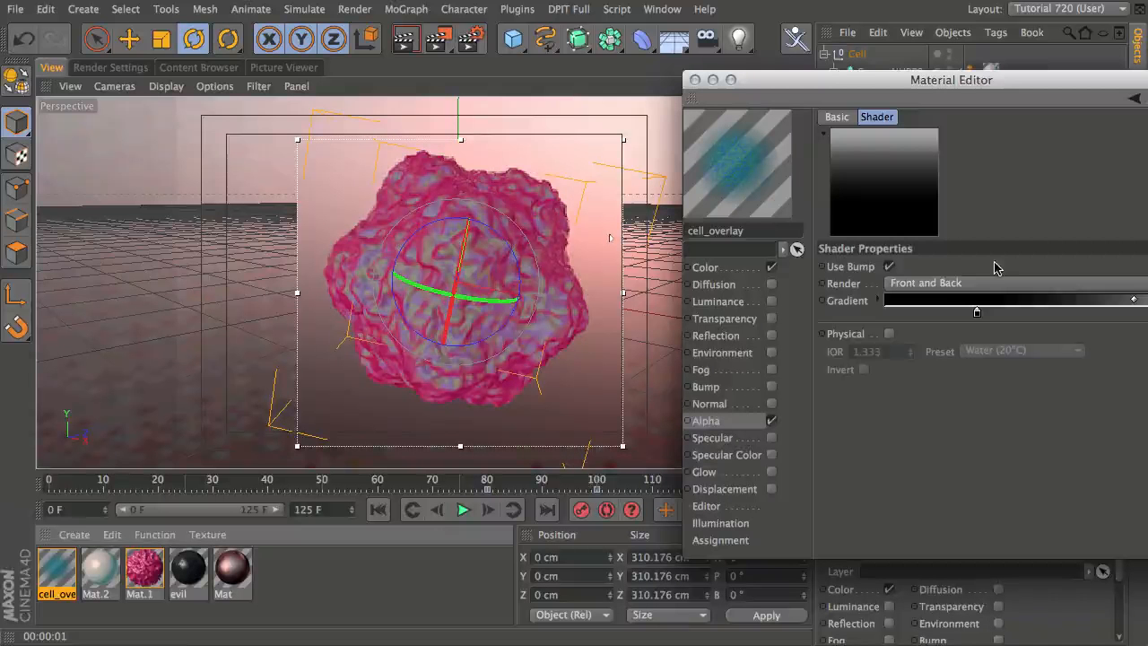
double_click(1134, 299)
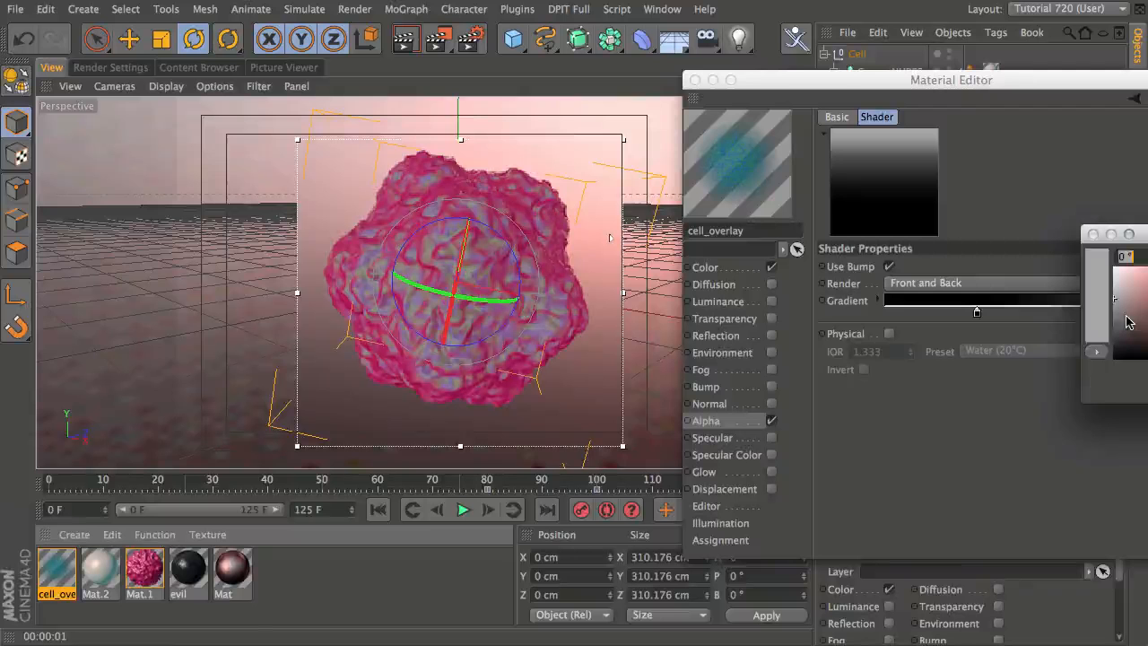
click(1114, 325)
click(1147, 384)
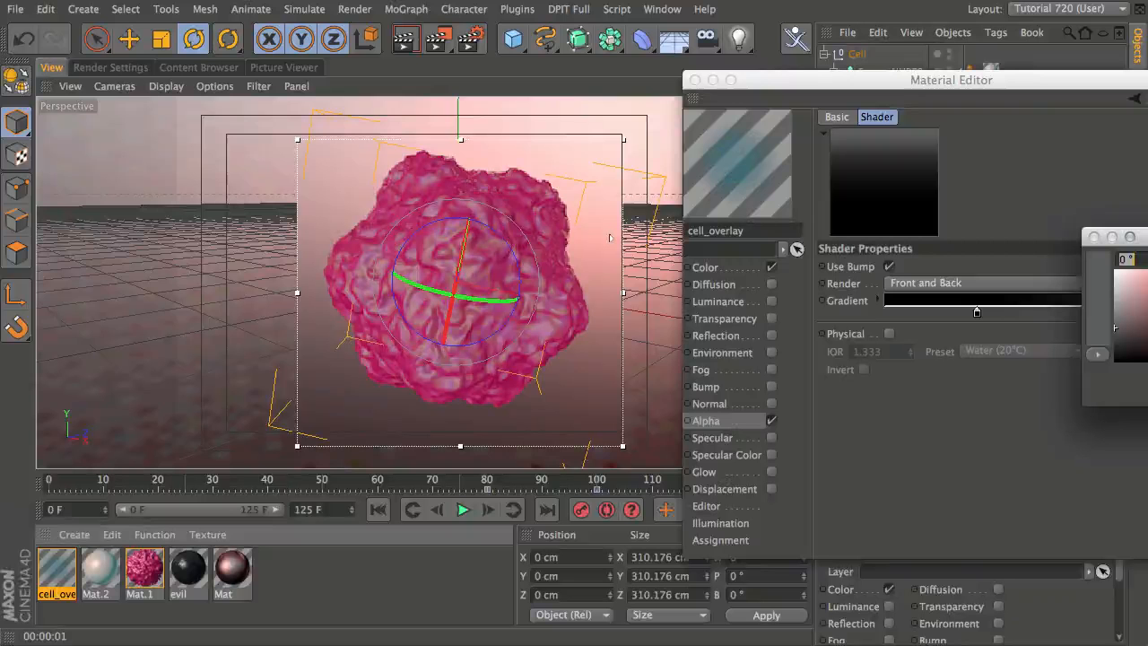
click(1113, 318)
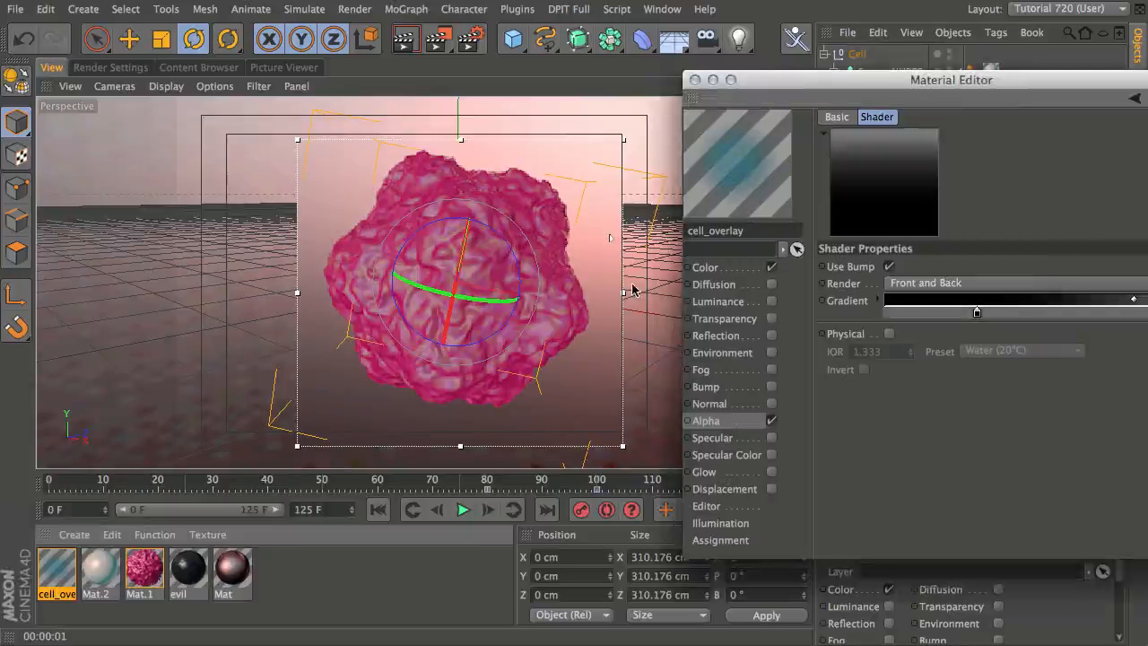
key(ctrl+r)
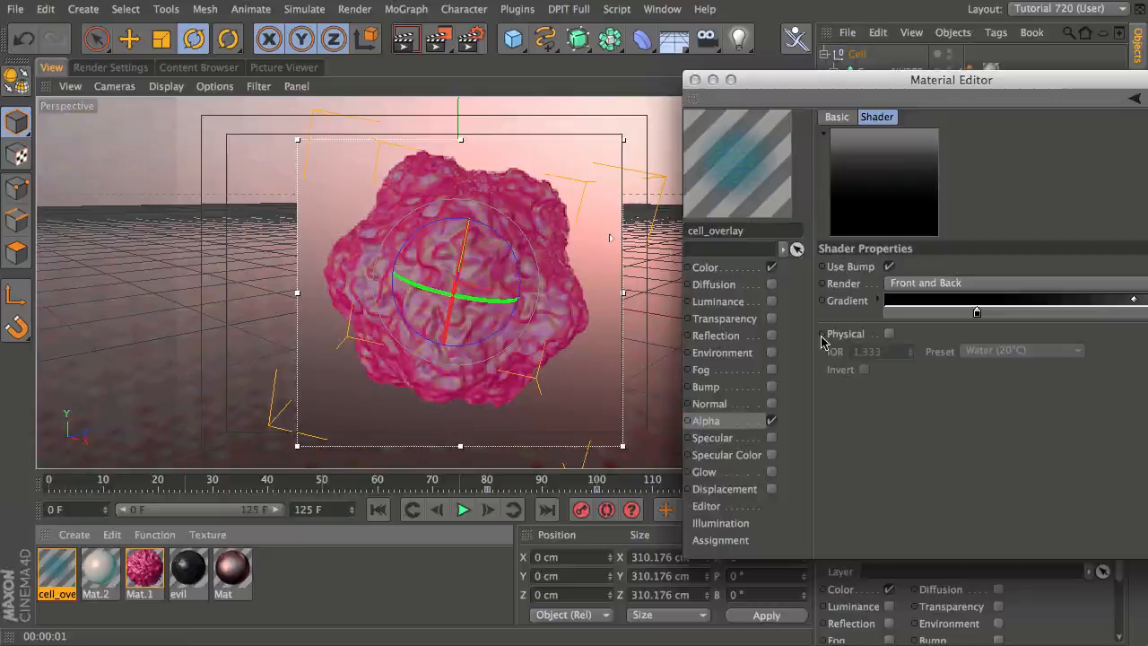
click(770, 302)
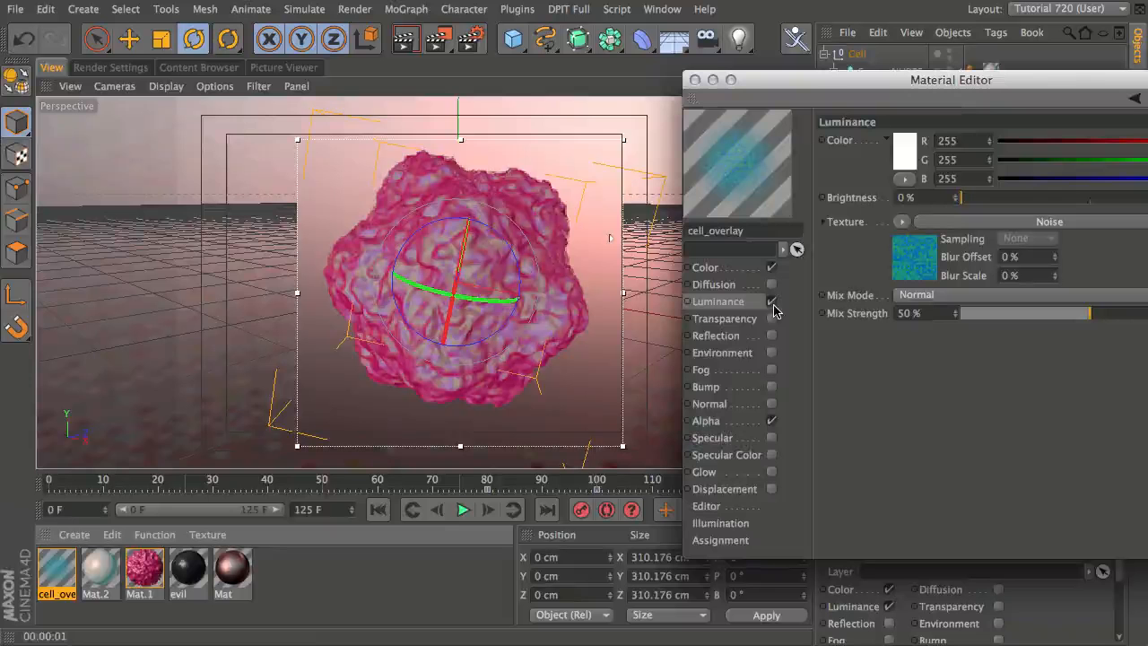
click(727, 79)
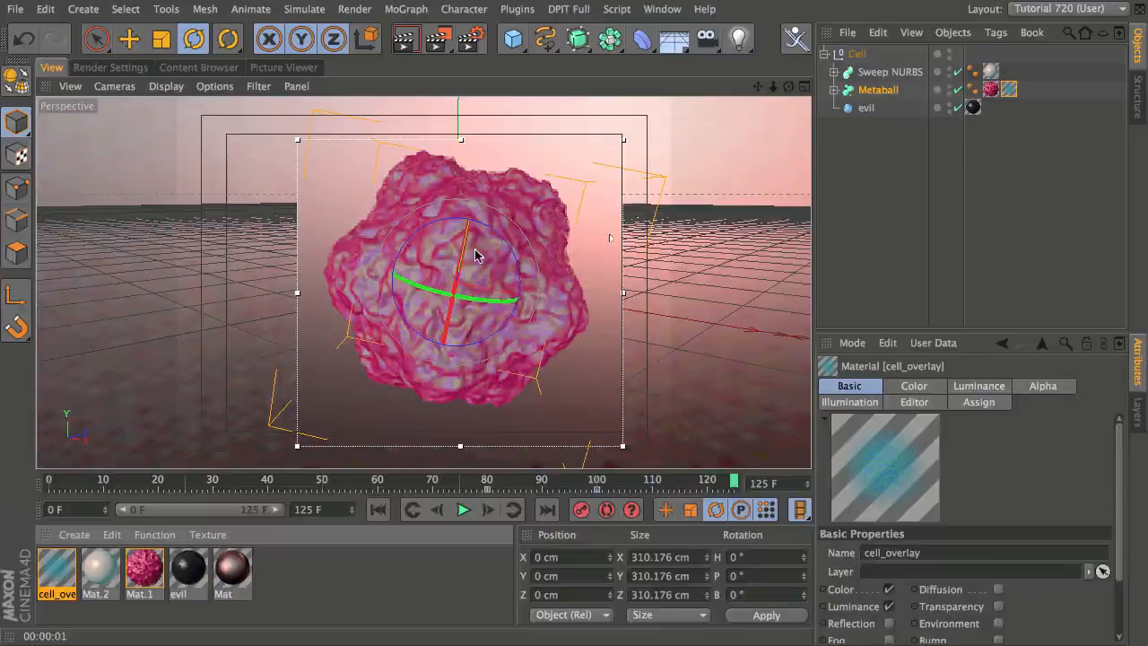
Switch to the Pulse_final.mov reference video and scrub back through it to study the cell's surface and interior
key(super+Tab)
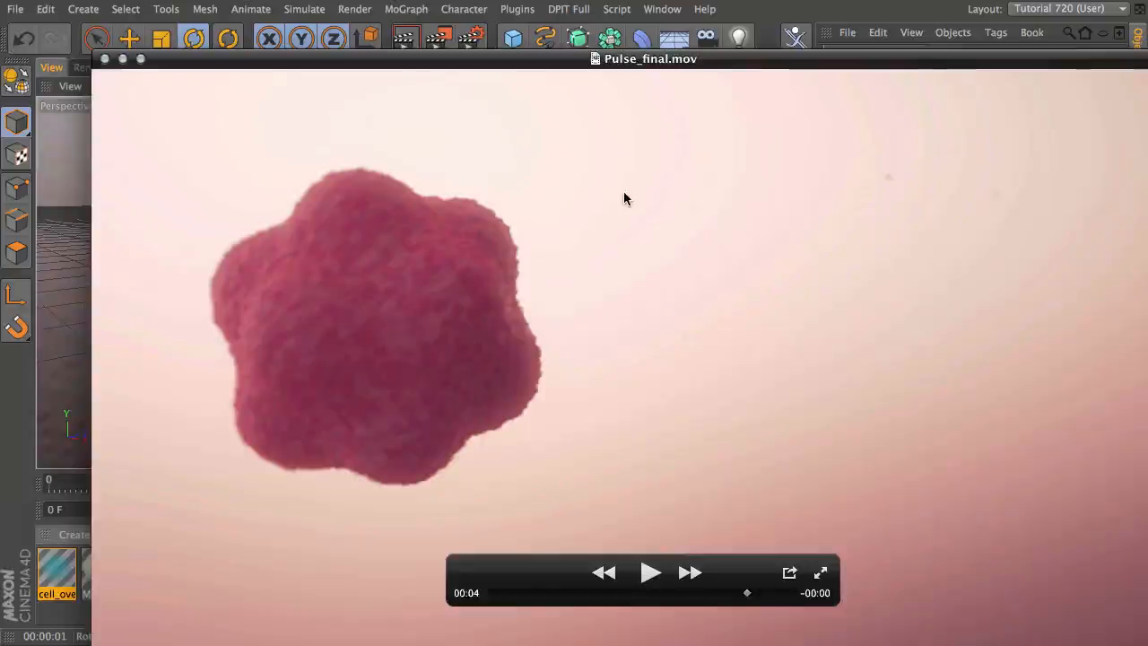
drag(747, 593, 726, 594)
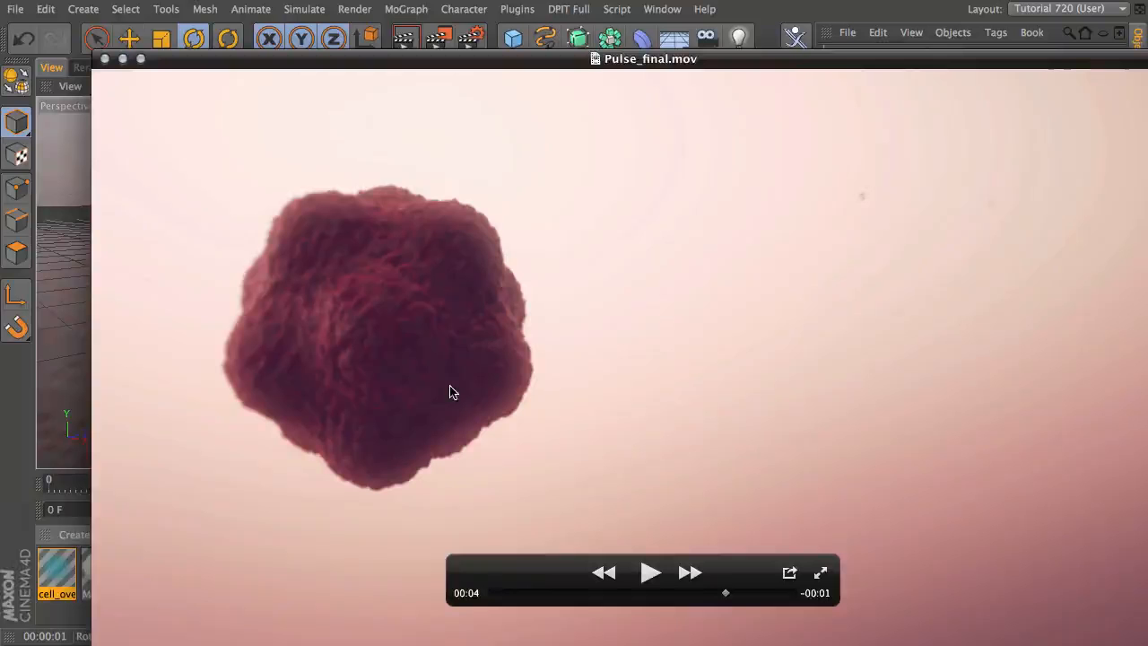
mouse_move(726, 593)
mouse_down()
mouse_move(779, 593)
mouse_move(713, 605)
mouse_up()
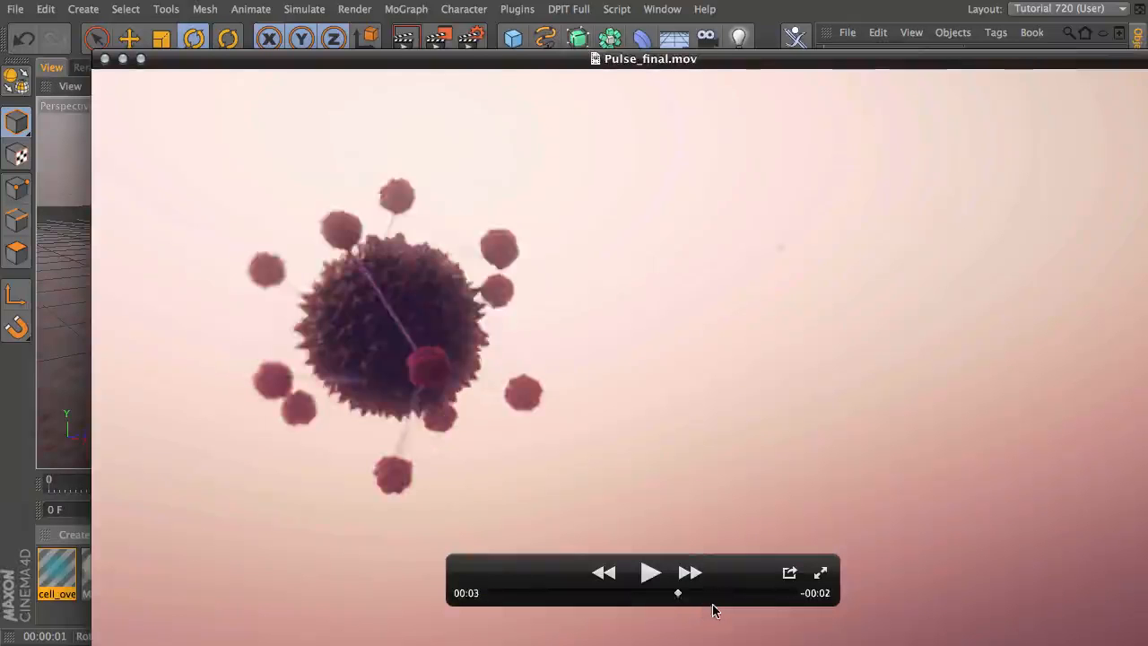
key(super+Tab)
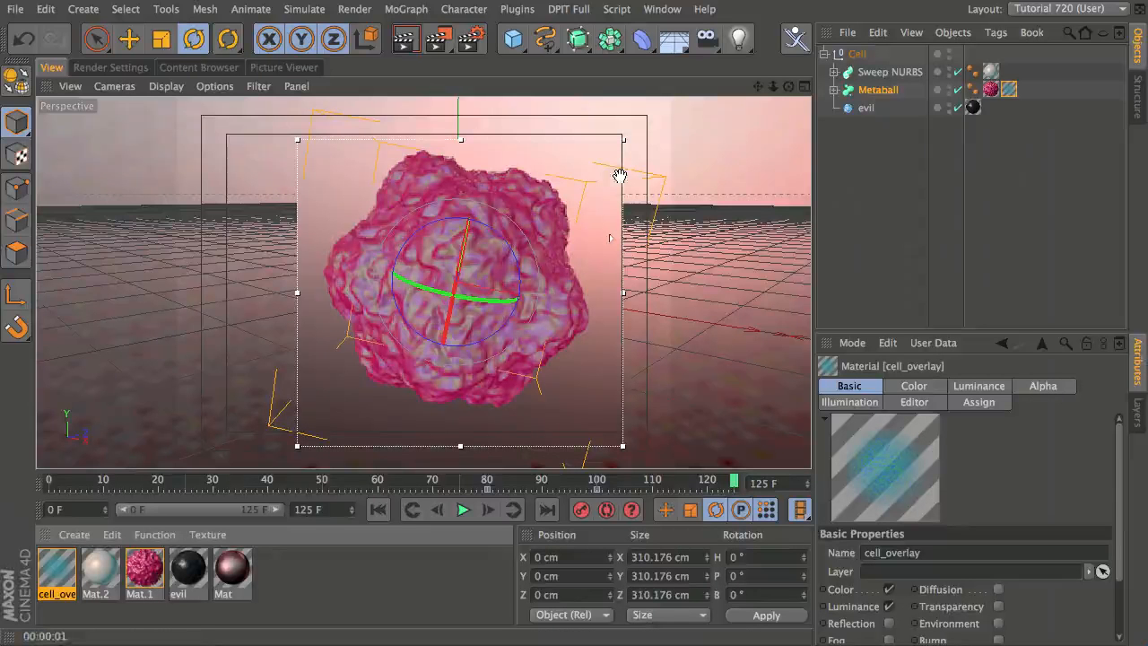
Delete the cell_overlay texture tag from the Metaball object and remove the cell_overlay material from the project
click(67, 575)
right_click(69, 570)
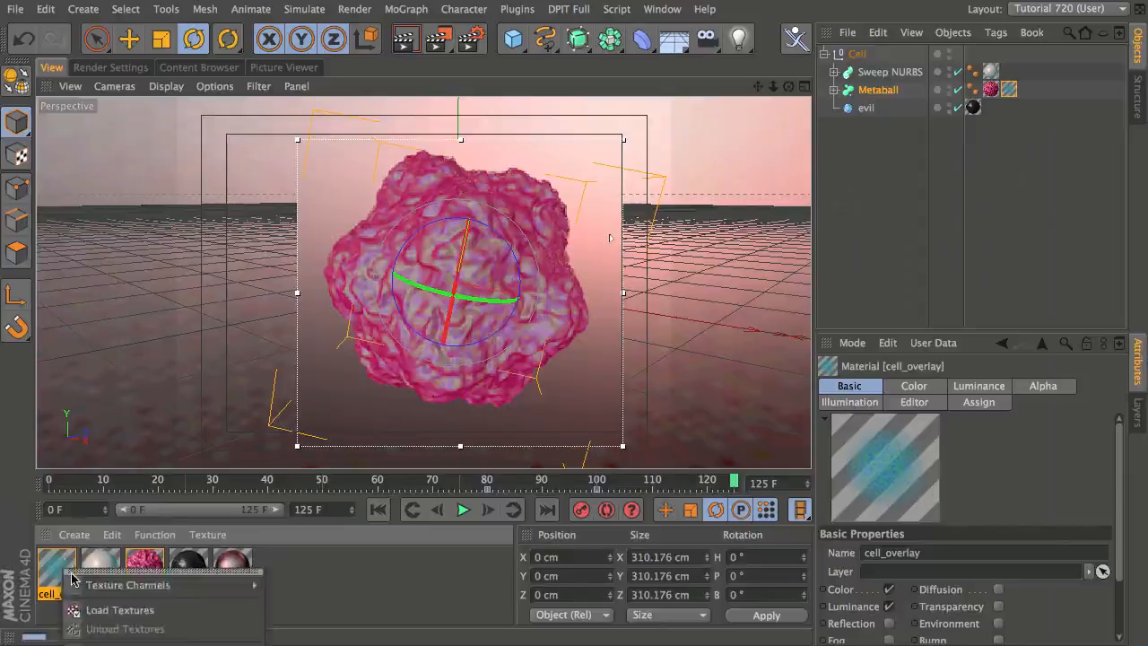
click(265, 557)
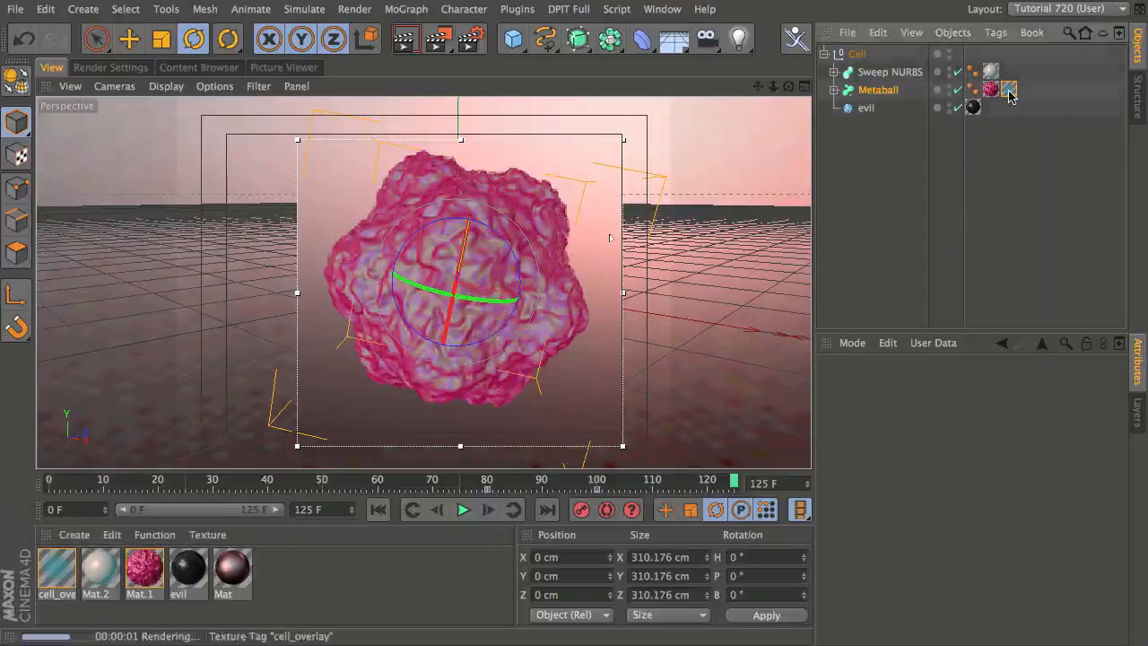
key(Delete)
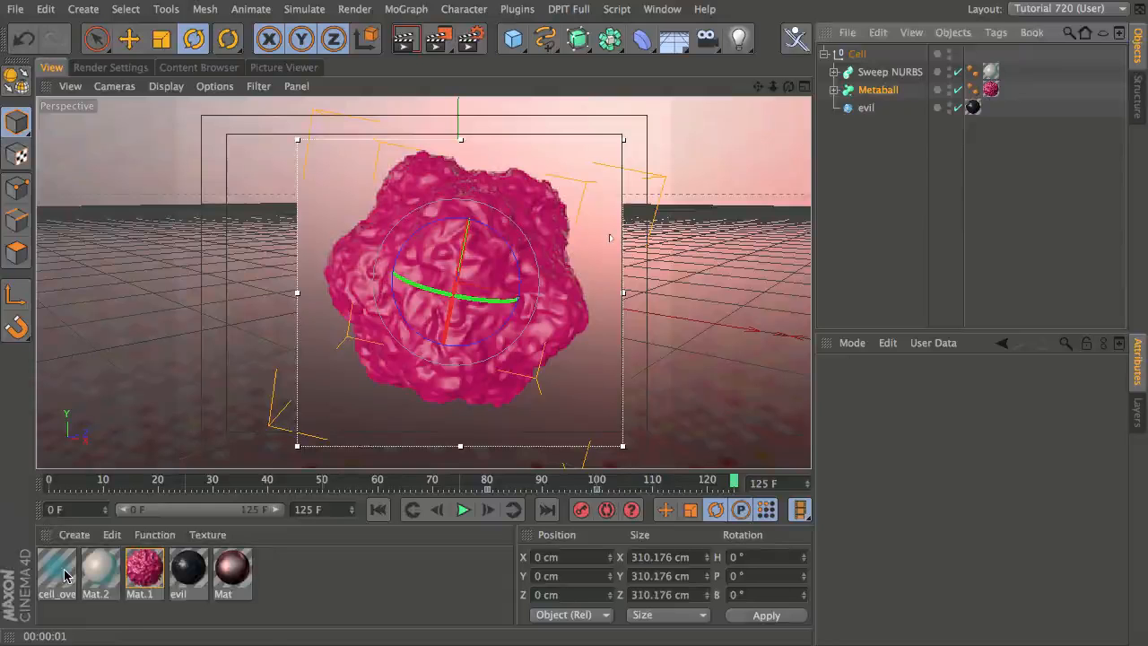
right_click(64, 575)
key(Delete)
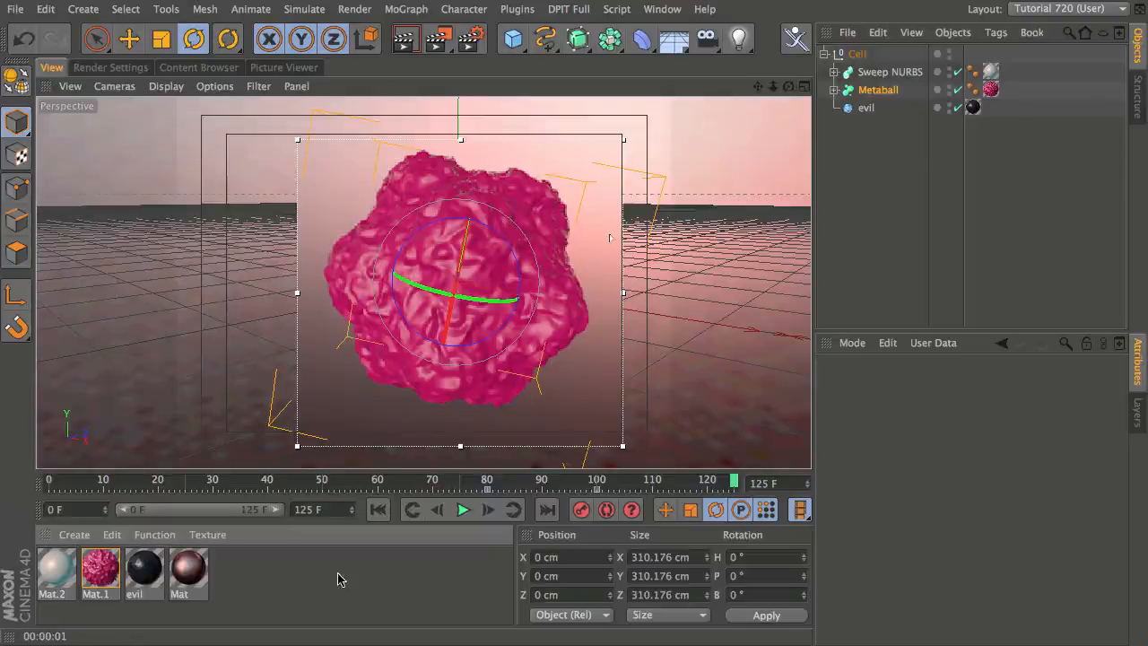
Inspect the cell with only its pink material by refreshing the interactive render from another angle
key(ctrl+r)
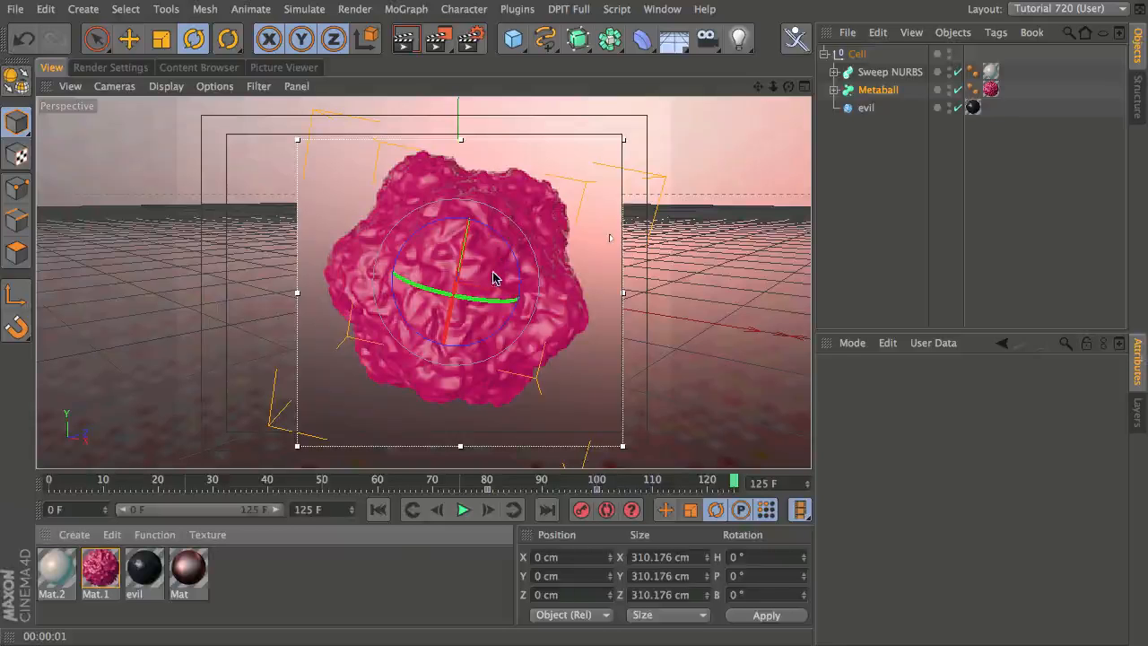
mouse_move(492, 278)
alt+mouse_down()
mouse_move(475, 305)
mouse_move(576, 236)
mouse_move(429, 219)
mouse_move(549, 269)
mouse_move(401, 272)
mouse_move(327, 369)
alt+mouse_up()
key(ctrl+r)
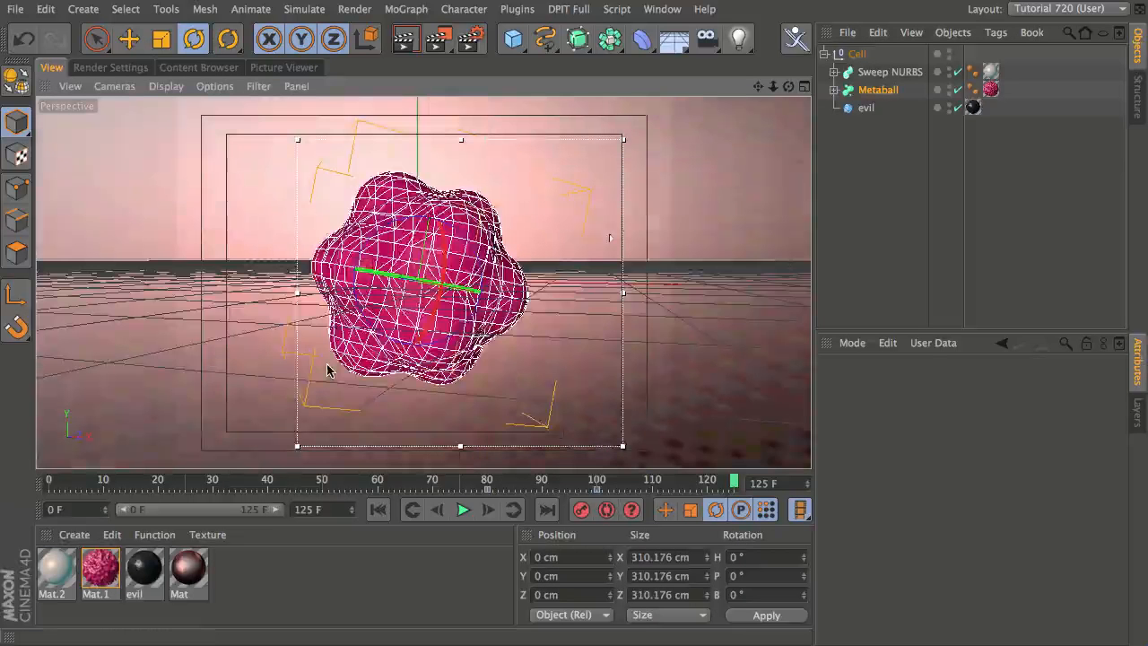
key(ctrl+r)
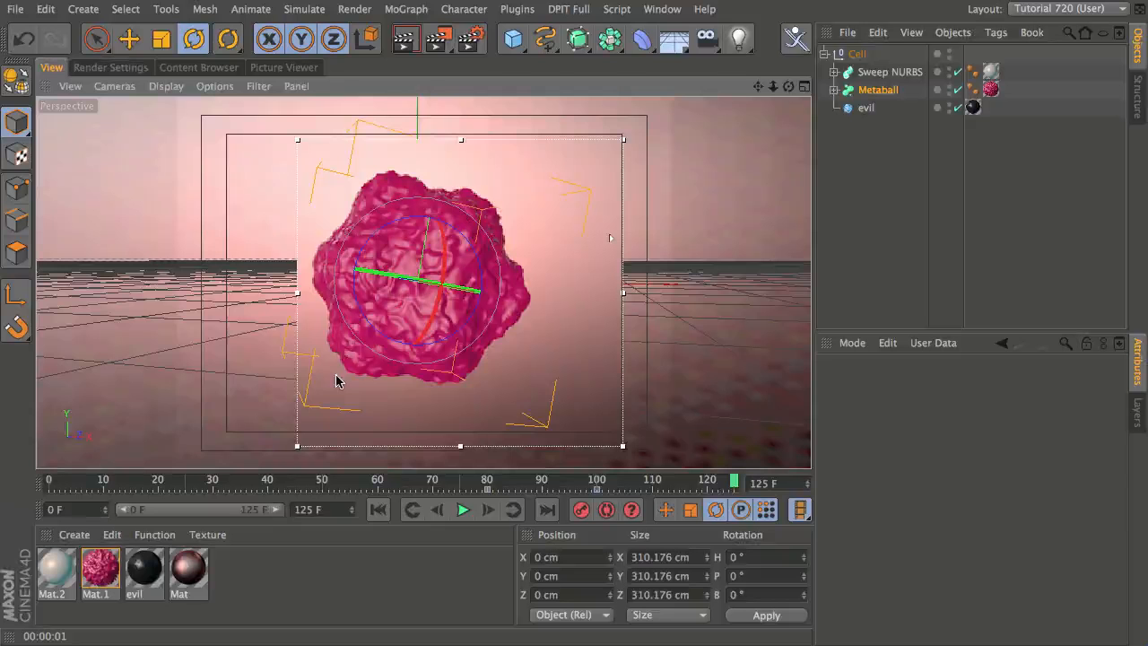
Set the Ambient Occlusion Maximum Ray Length to 30 cm and review the Anti-Aliasing and Physical render settings
click(477, 49)
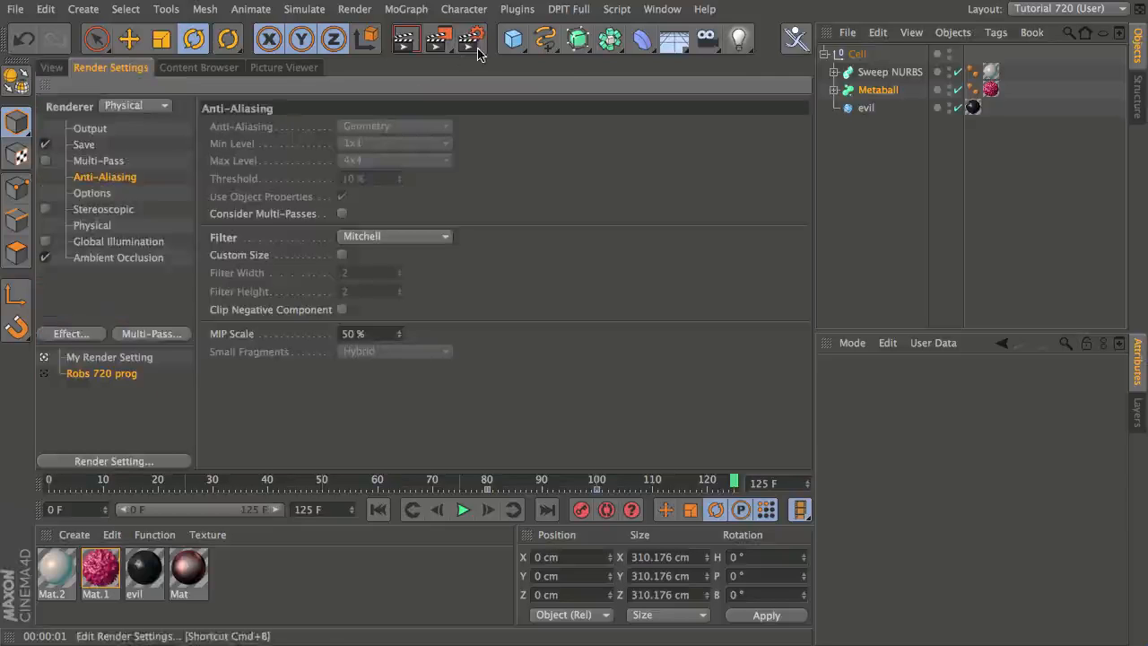
click(103, 258)
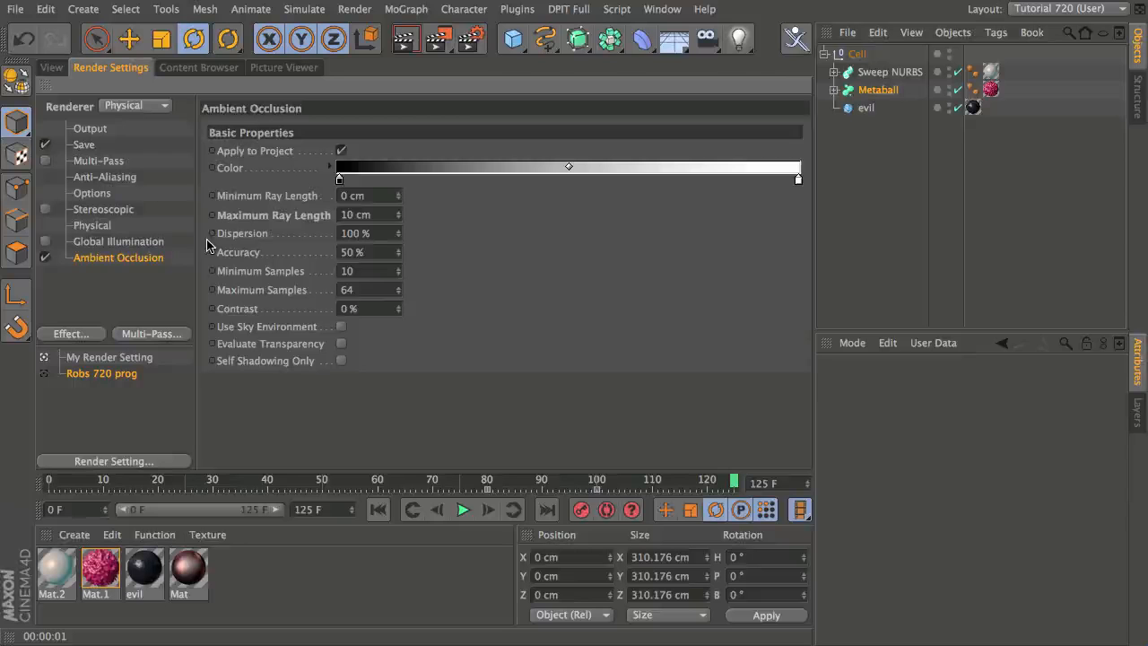
click(351, 214)
text(30)
key(Return)
click(105, 177)
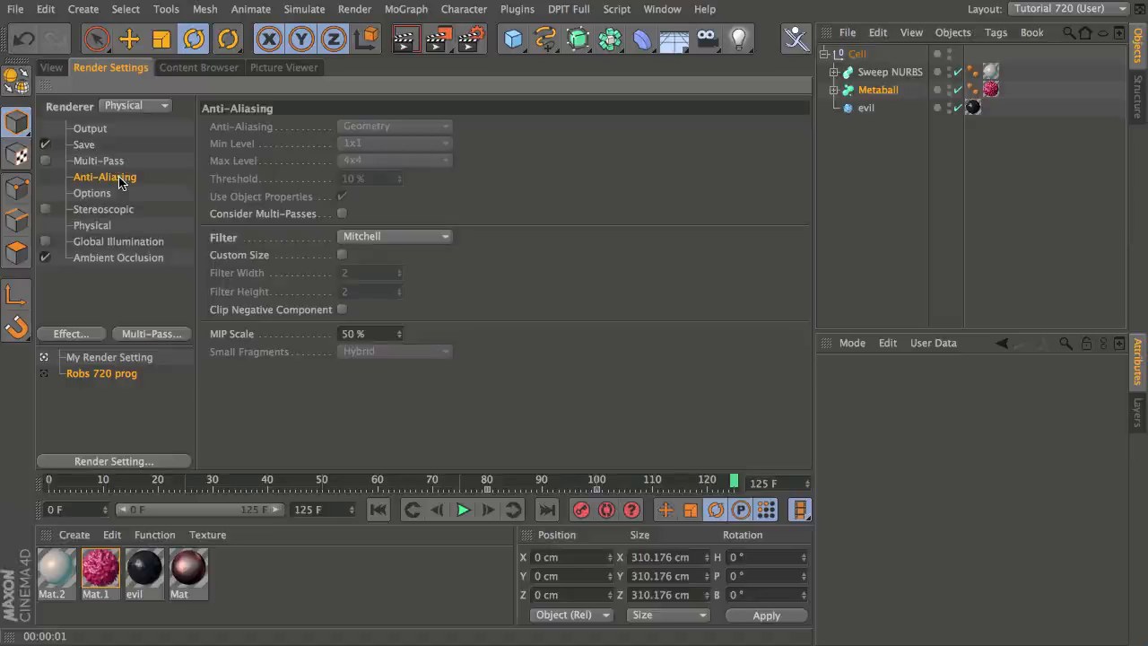
click(90, 224)
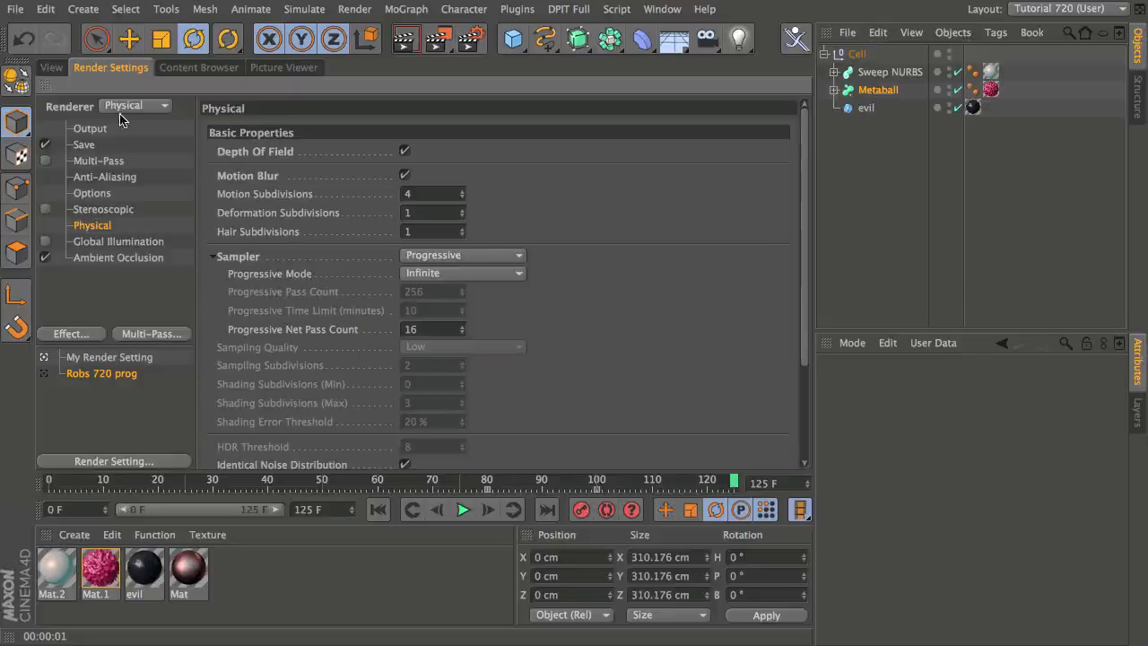
click(51, 68)
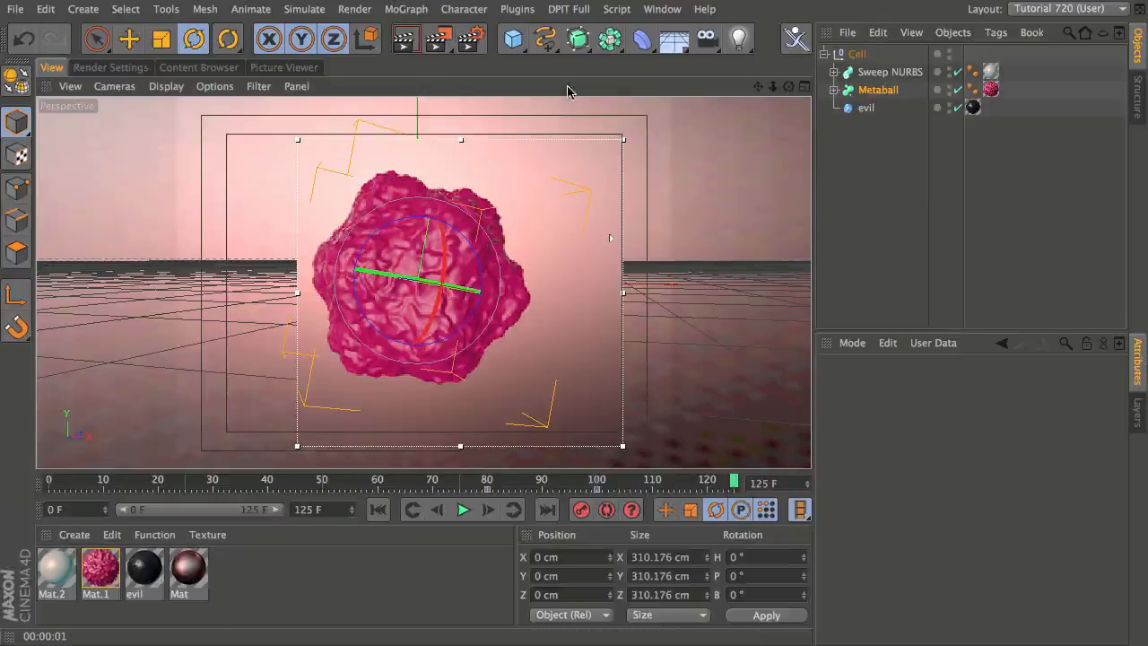
Turn off the Interactive Render Region and reframe the metaball cell
alt+drag(406, 325, 471, 282)
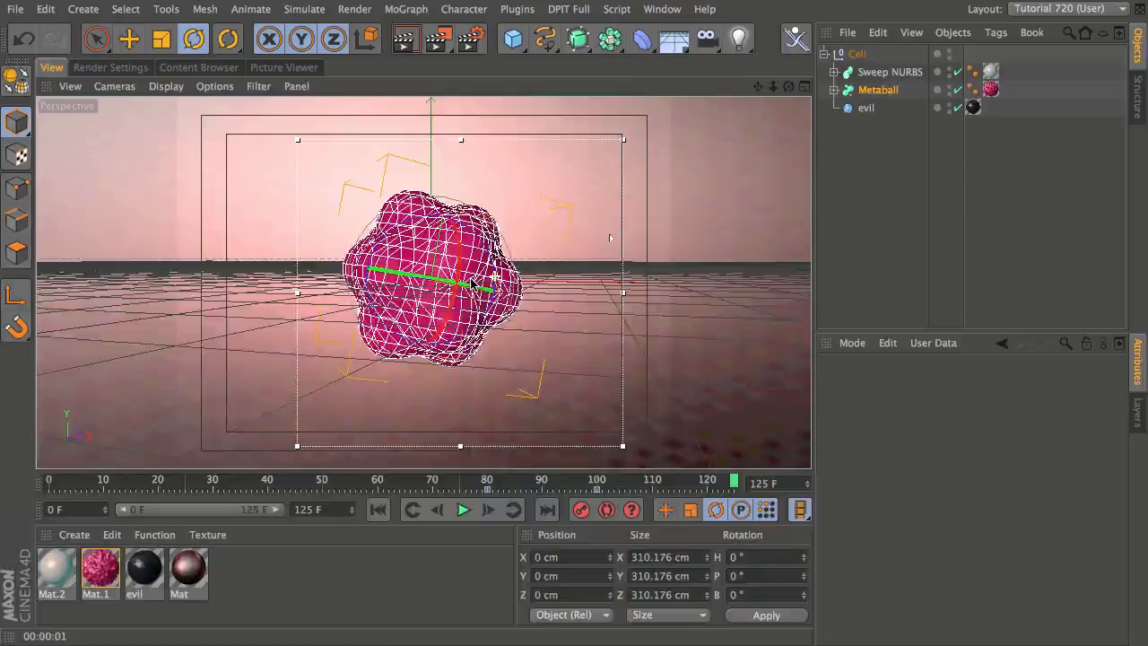
drag(437, 40, 451, 64)
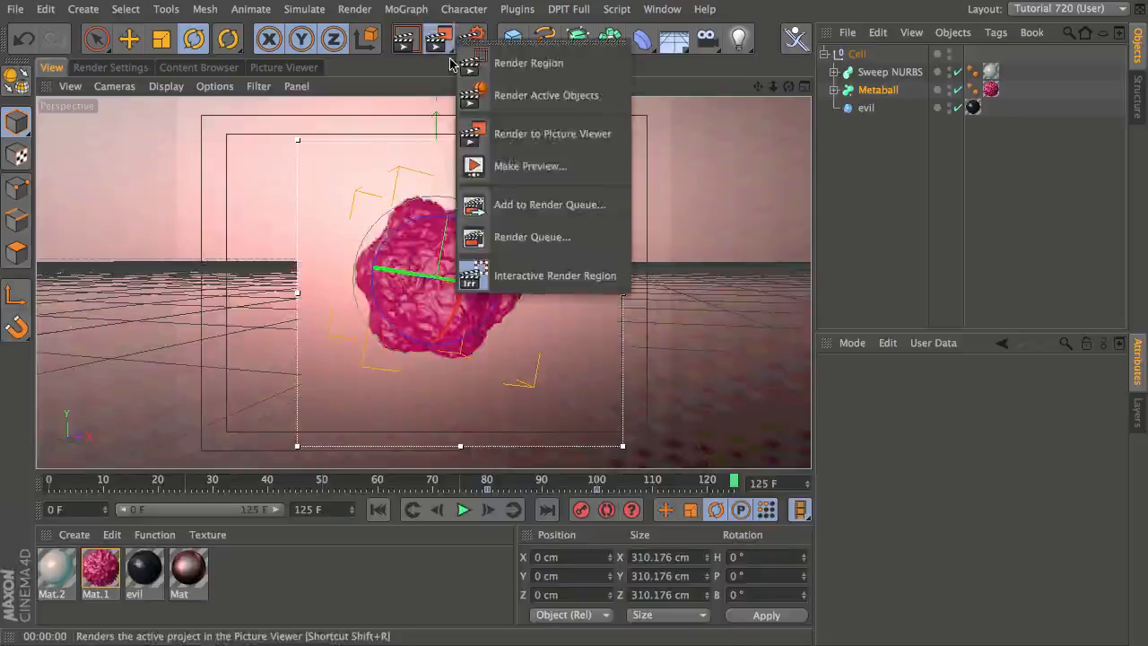
alt+drag(544, 236, 417, 273)
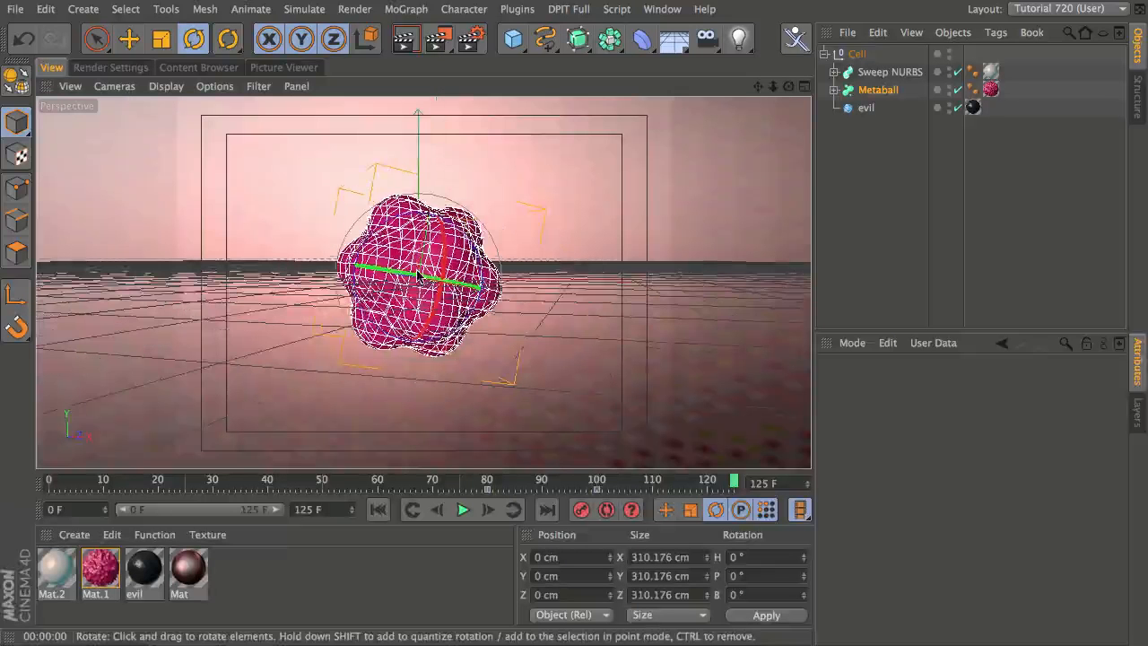
Make Robs 720 prog the active render setting and check its Output options
click(471, 42)
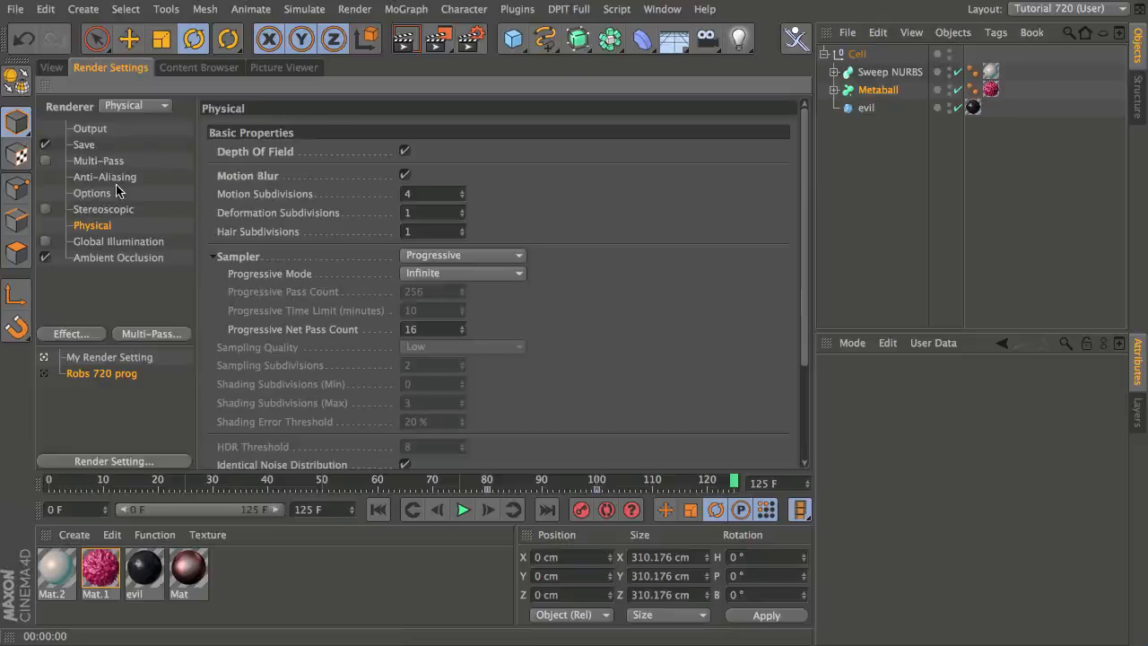
click(89, 129)
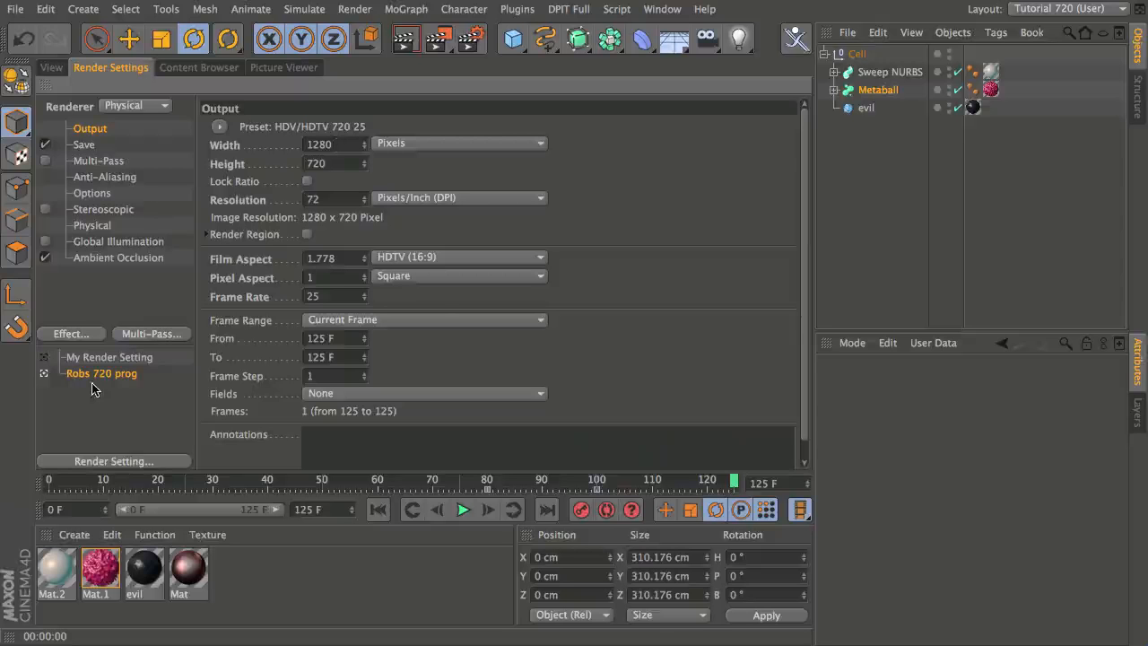
click(51, 68)
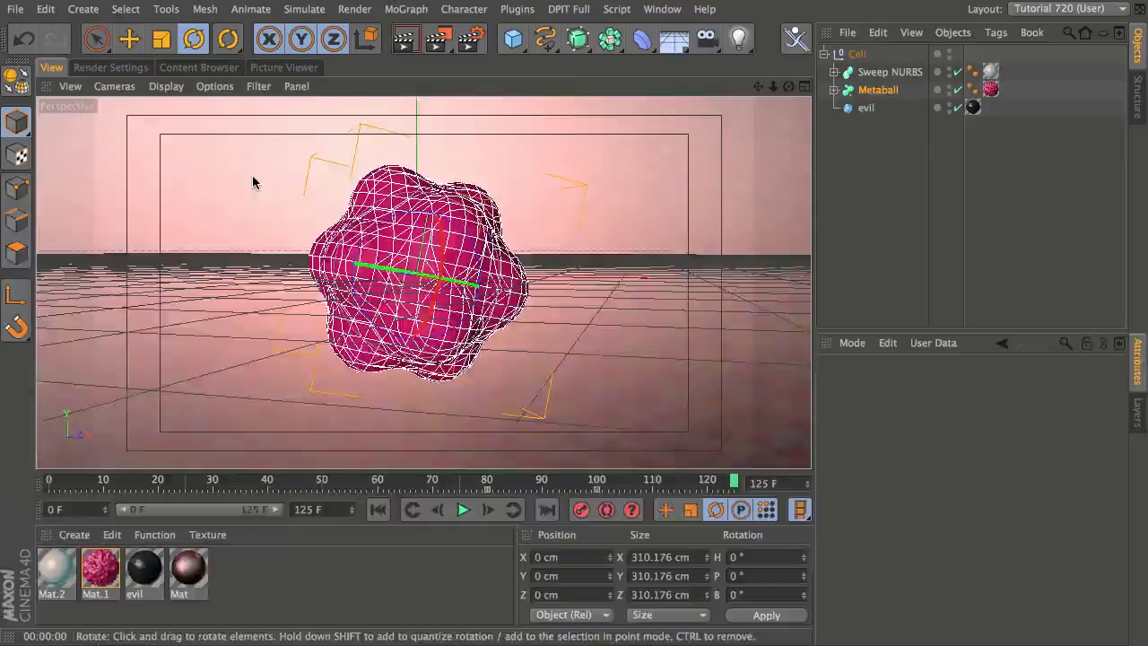
Shift the cell off-centre in the frame and render a region covering the whole camera frame
alt+drag(252, 182, 355, 269)
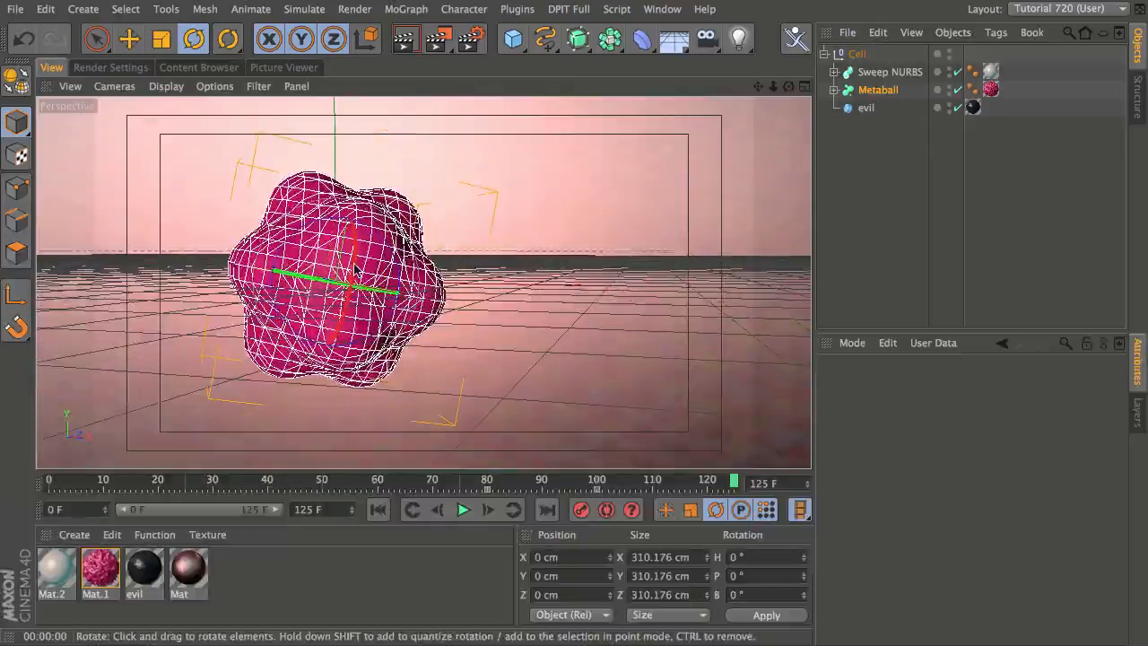
click(438, 41)
click(525, 62)
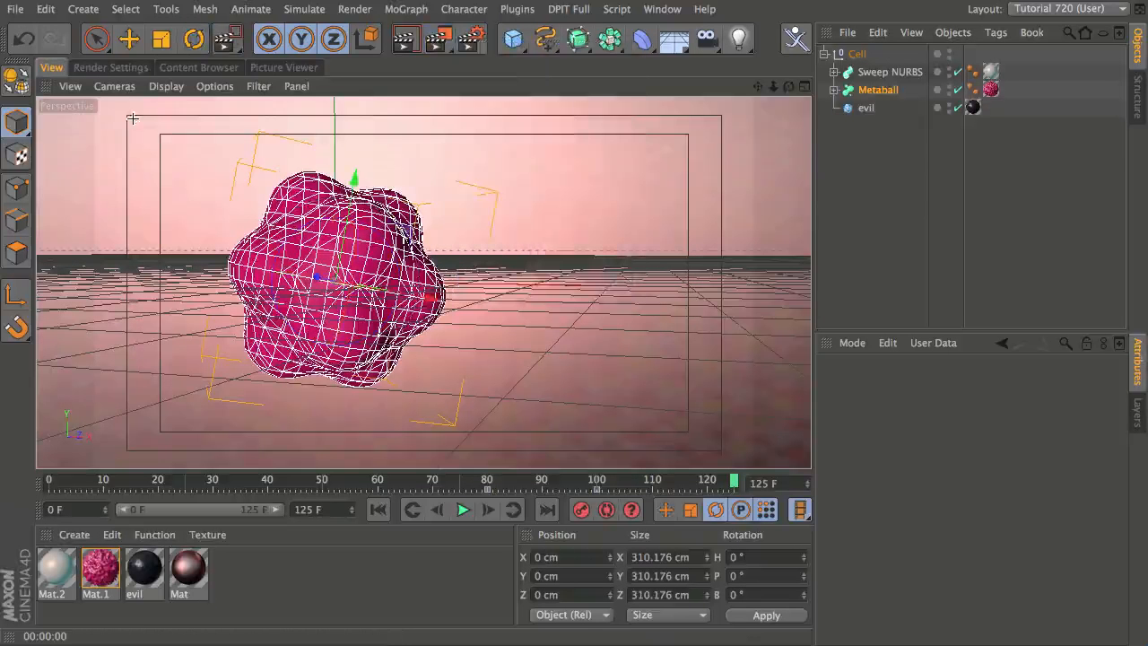
drag(92, 102, 758, 468)
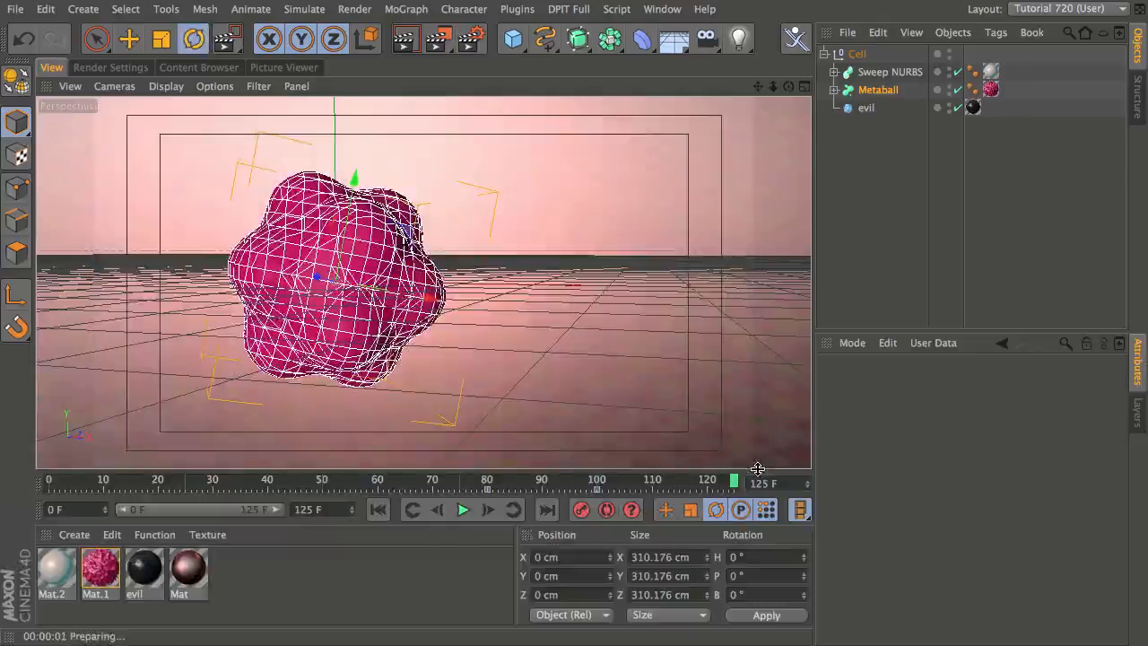
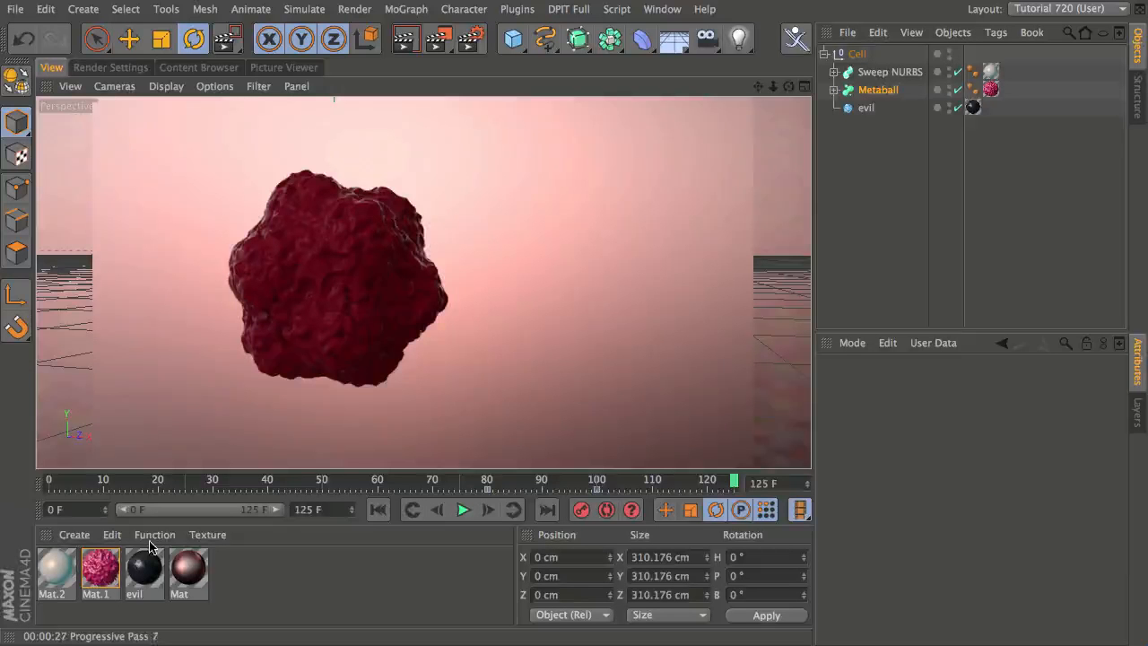
Switch the Fresnel shader in Mat.1's Reflection channel to the Custom preset and set its IOR to 1.2
double_click(100, 570)
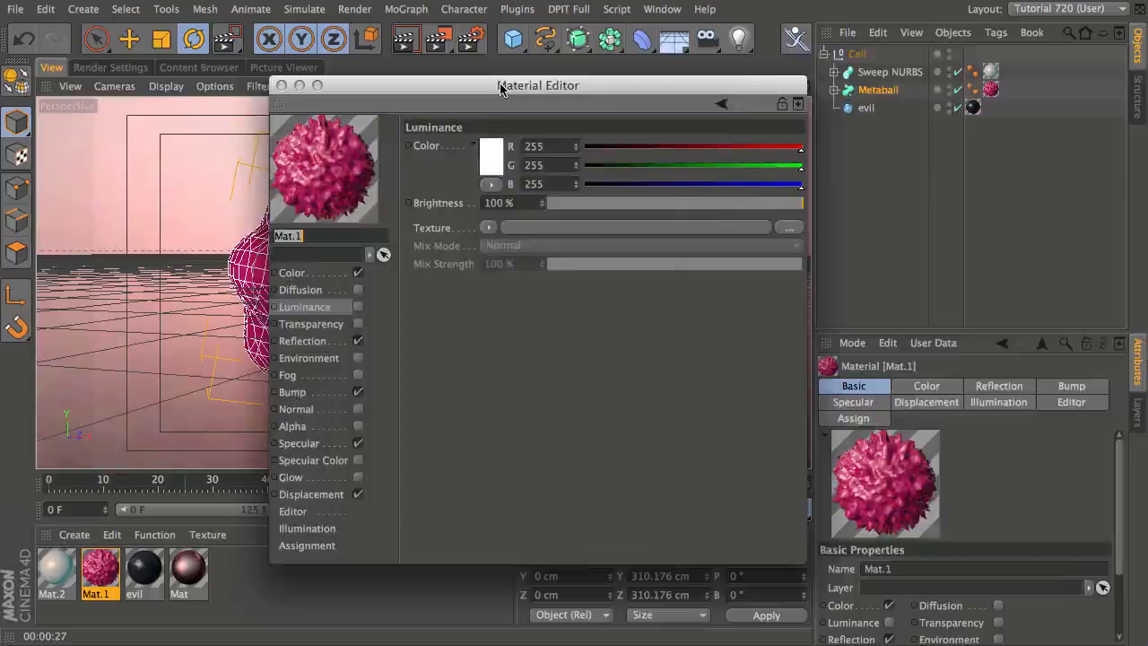
drag(501, 89, 819, 69)
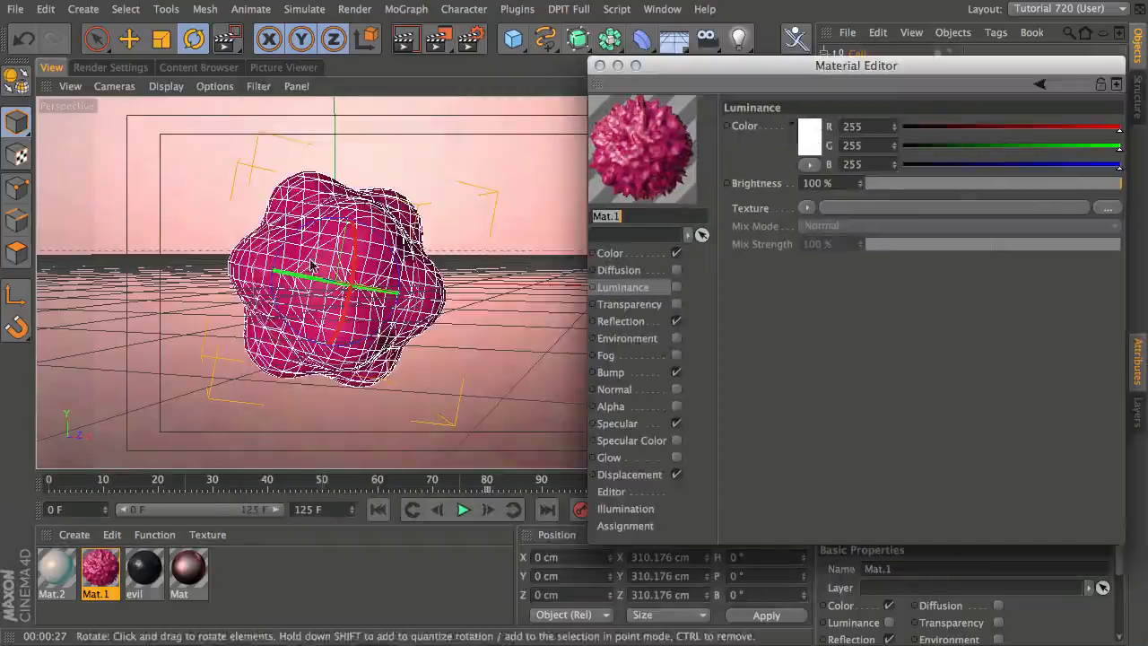
click(627, 320)
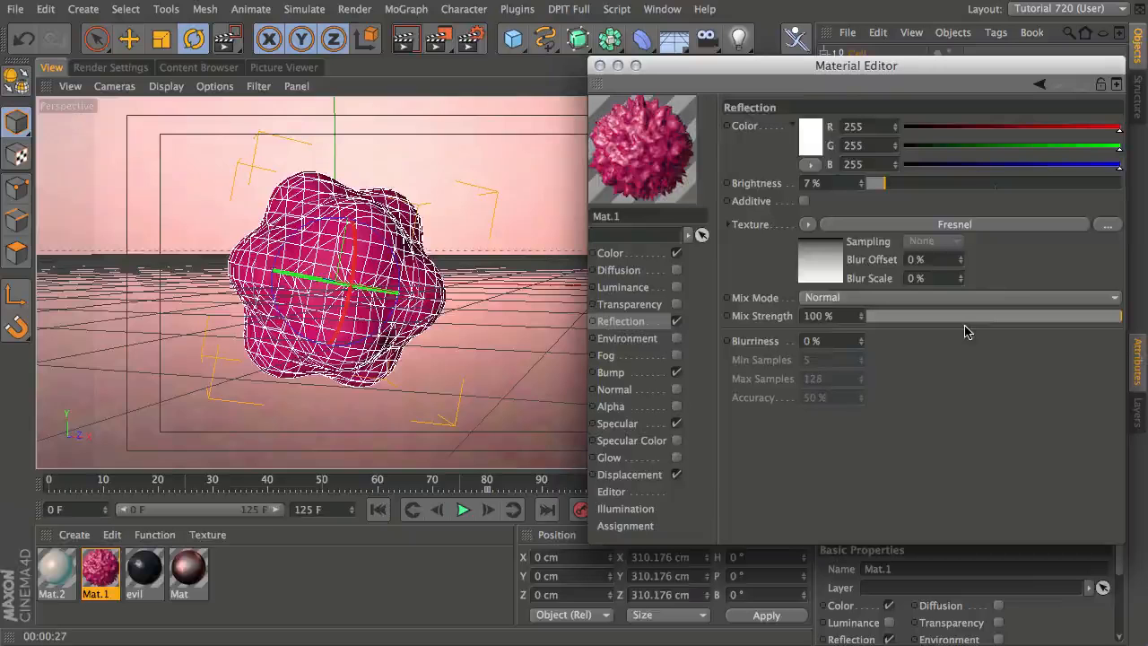
click(975, 224)
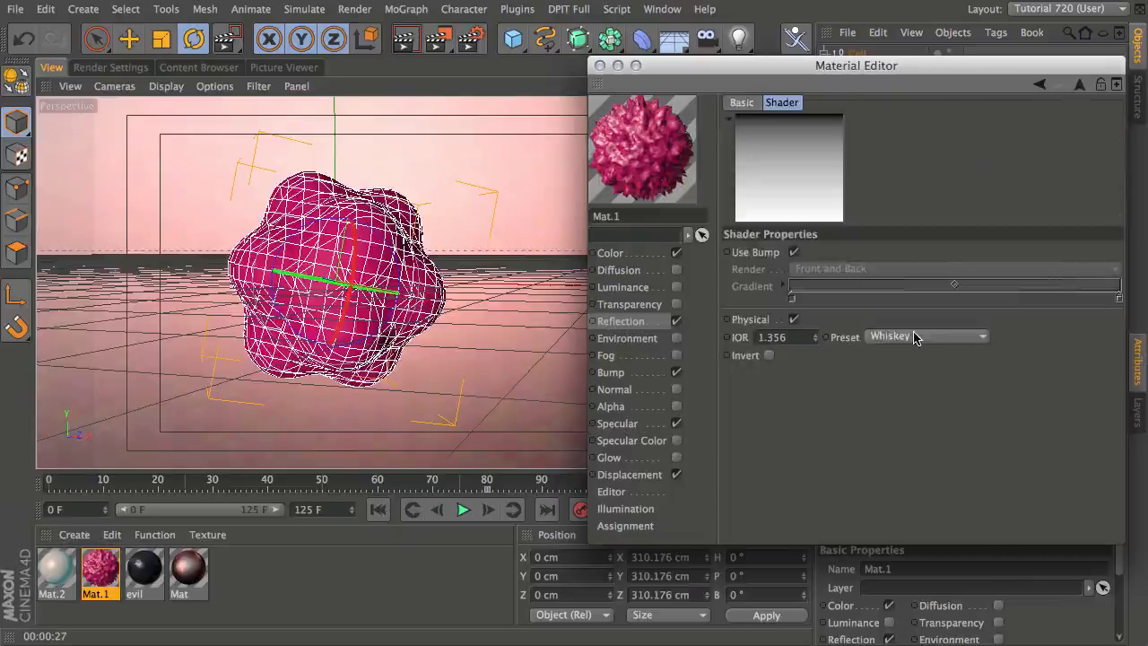
click(915, 337)
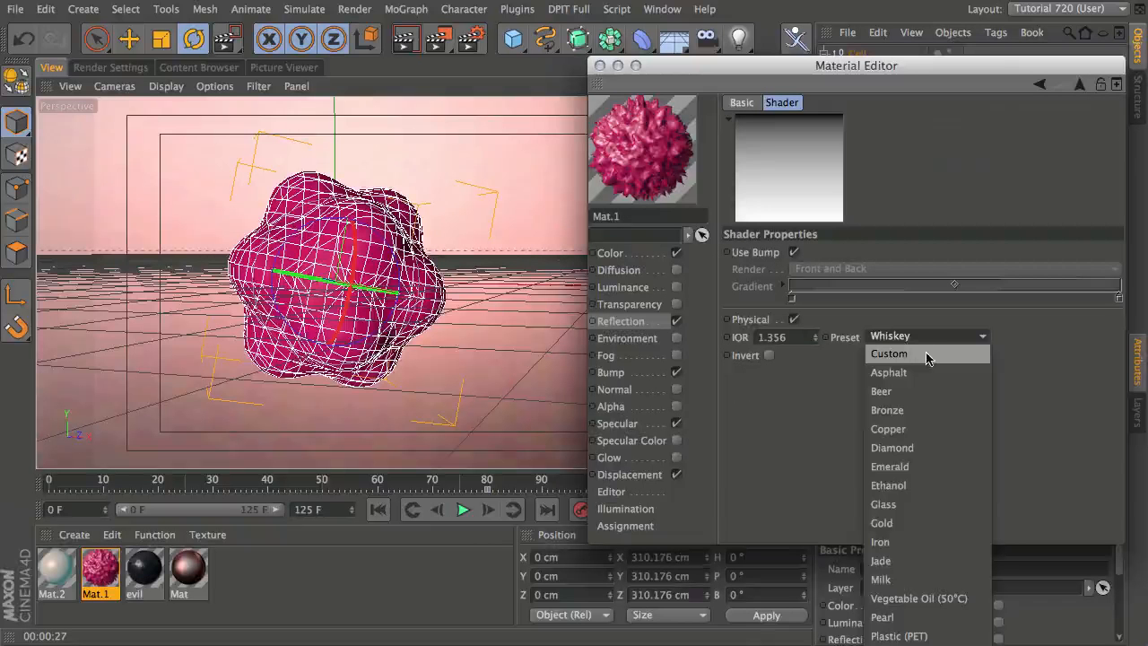
click(926, 354)
text(1)
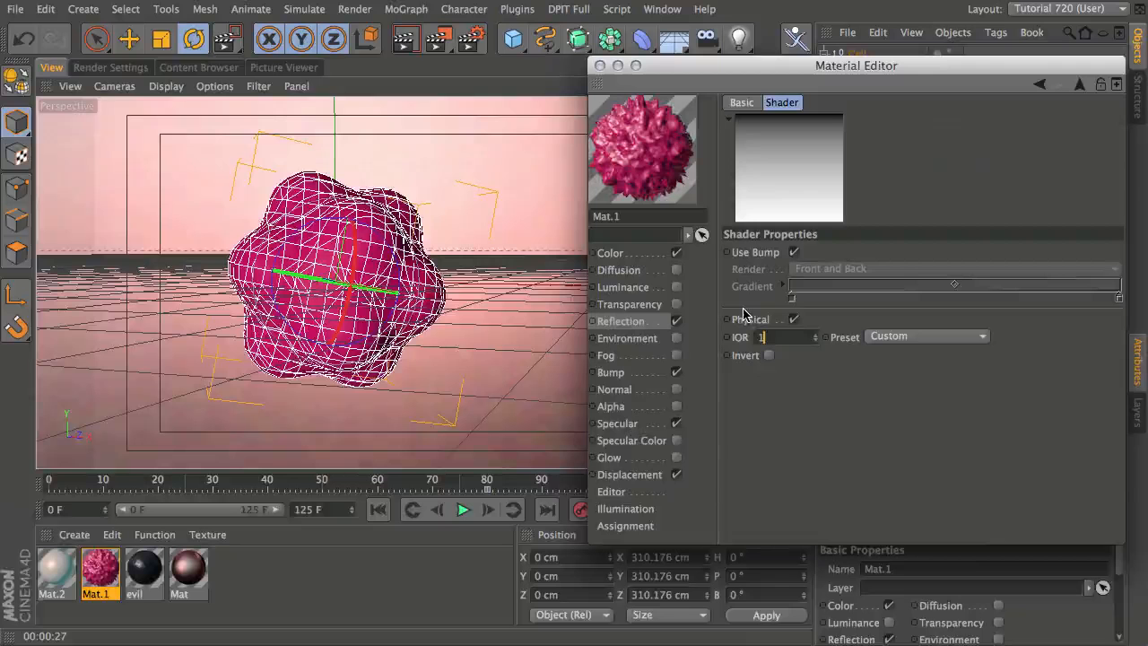
text(.2)
key(Return)
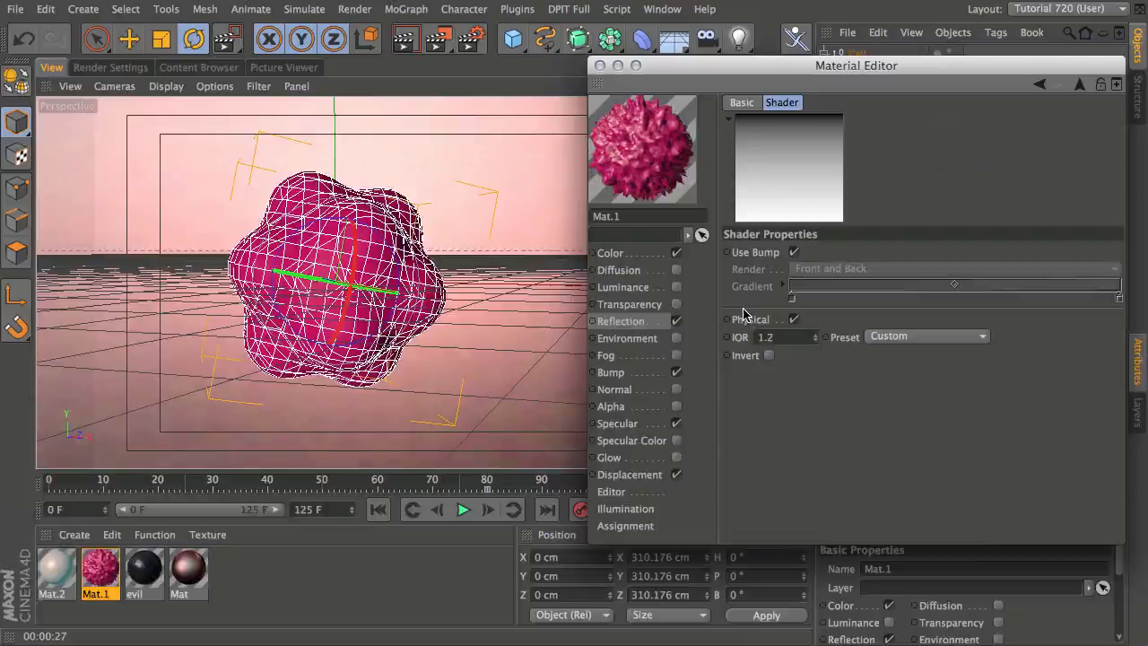
Try IOR values of 1.8 and 1.5 for the reflection's Fresnel shader
double_click(802, 337)
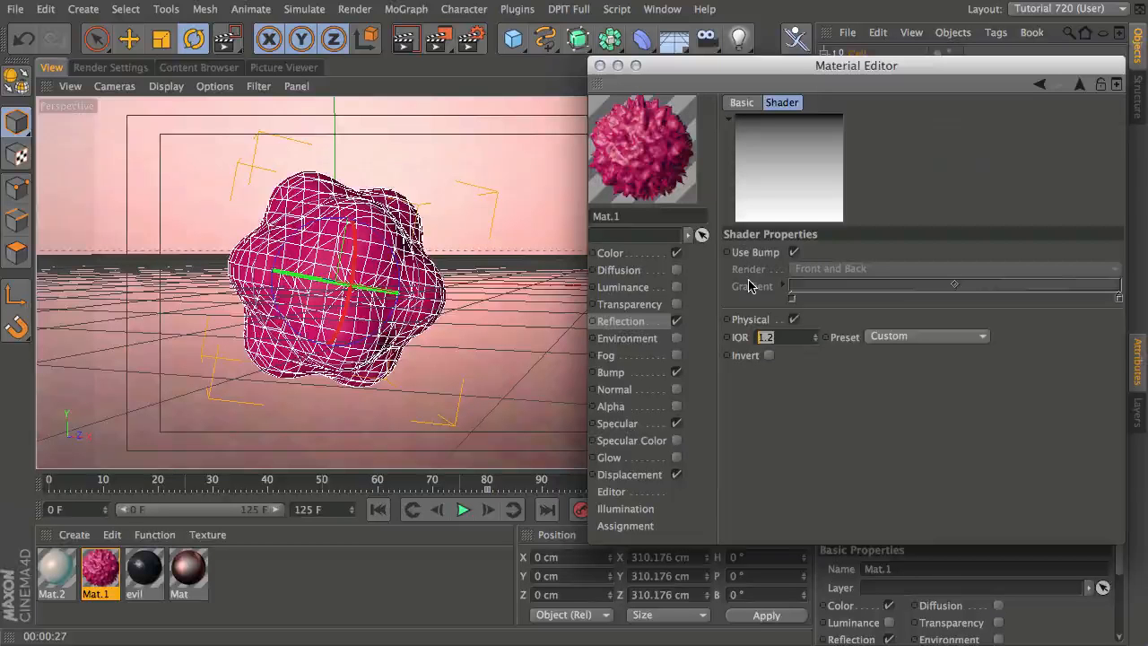
text(1.8)
key(Return)
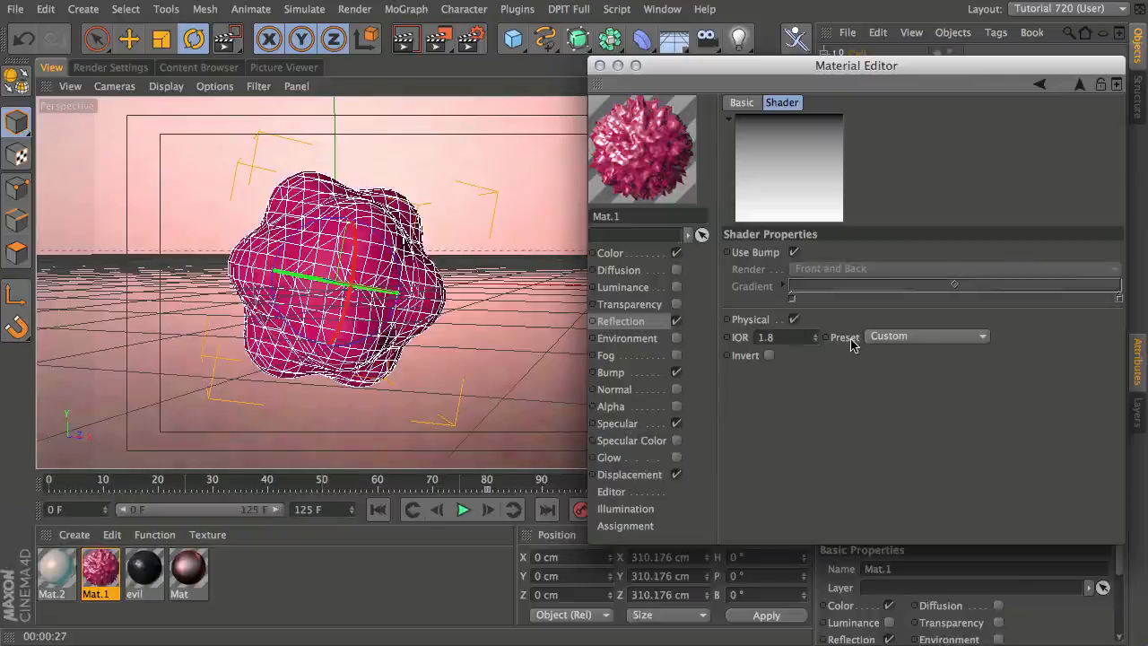
double_click(773, 337)
text(1.5)
key(Return)
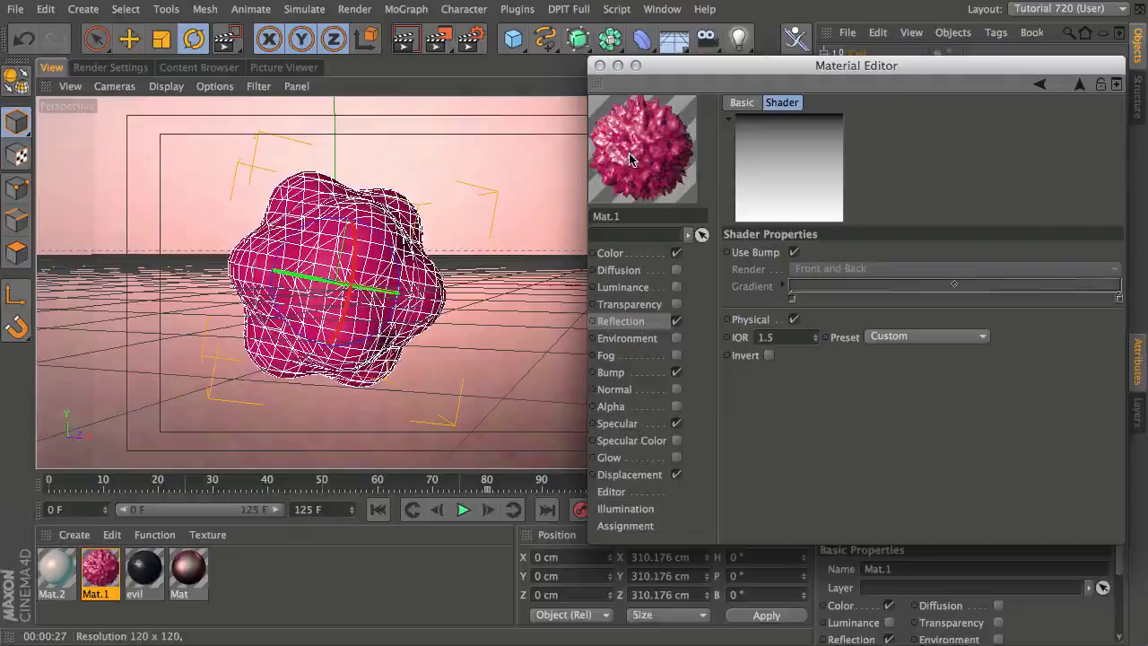
Set the Fresnel IOR to 1.4, close the material, and render a region around the cell
click(780, 337)
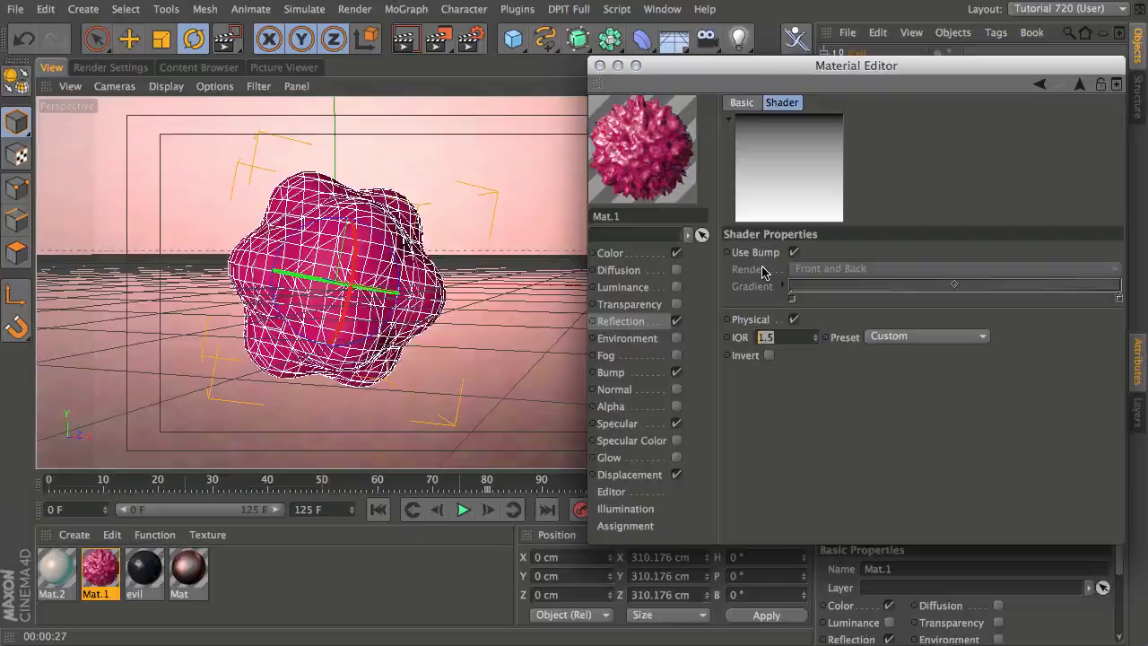
text(1.4)
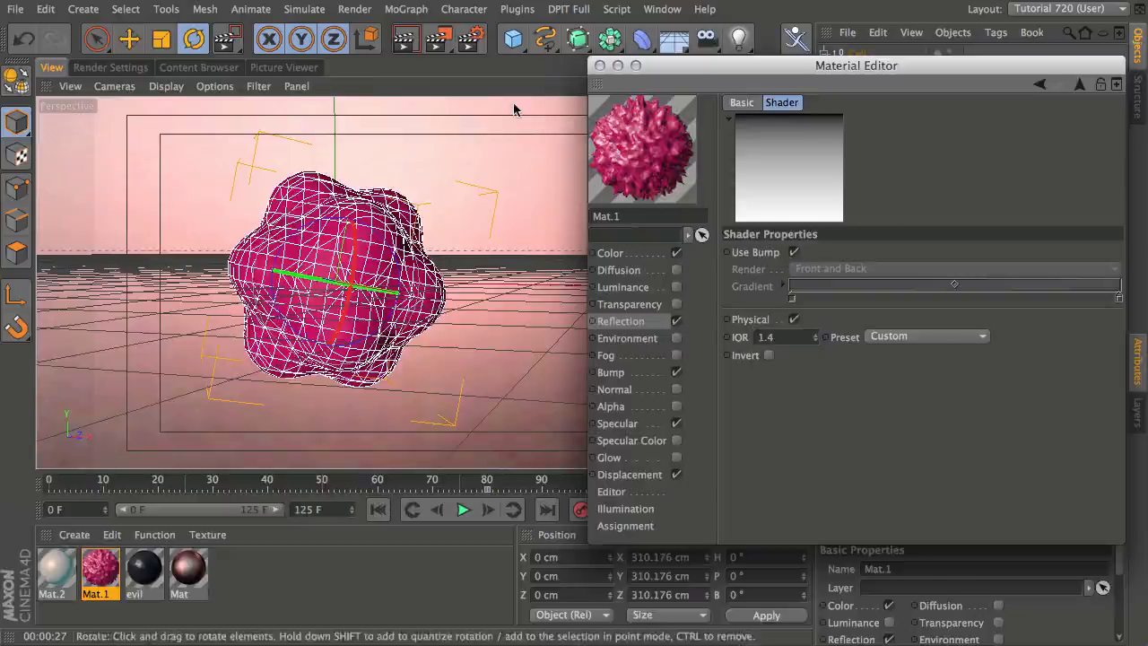
click(598, 66)
drag(438, 39, 520, 63)
drag(189, 160, 467, 399)
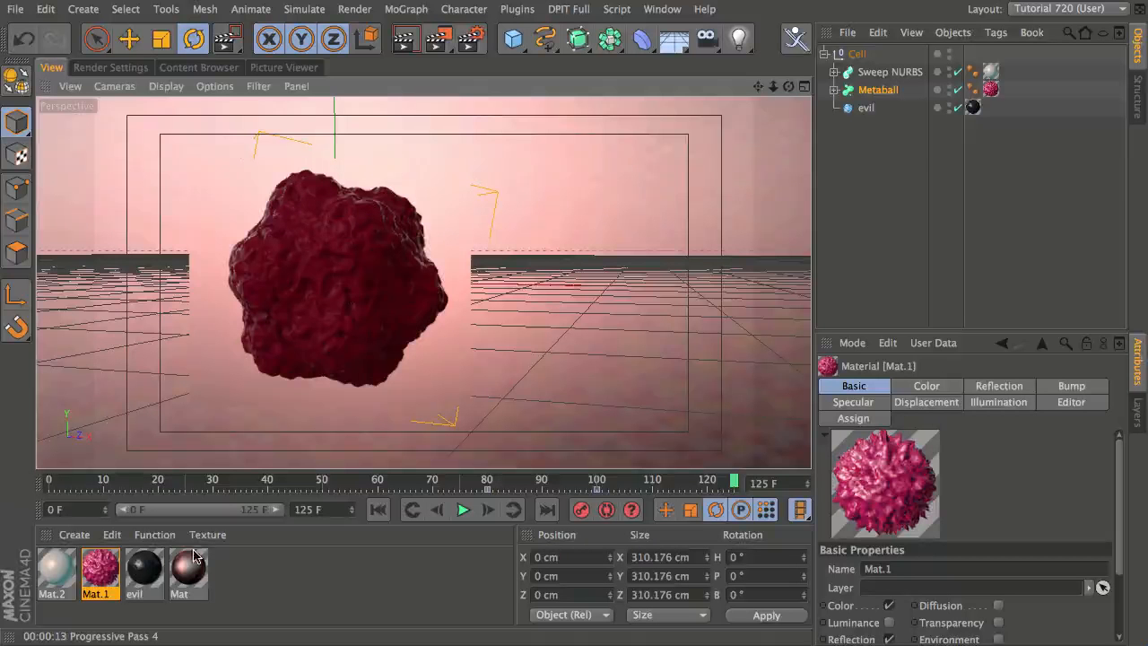
Raise Mat.1's Reflection Brightness to 17% and render a region around the cell again
click(1009, 386)
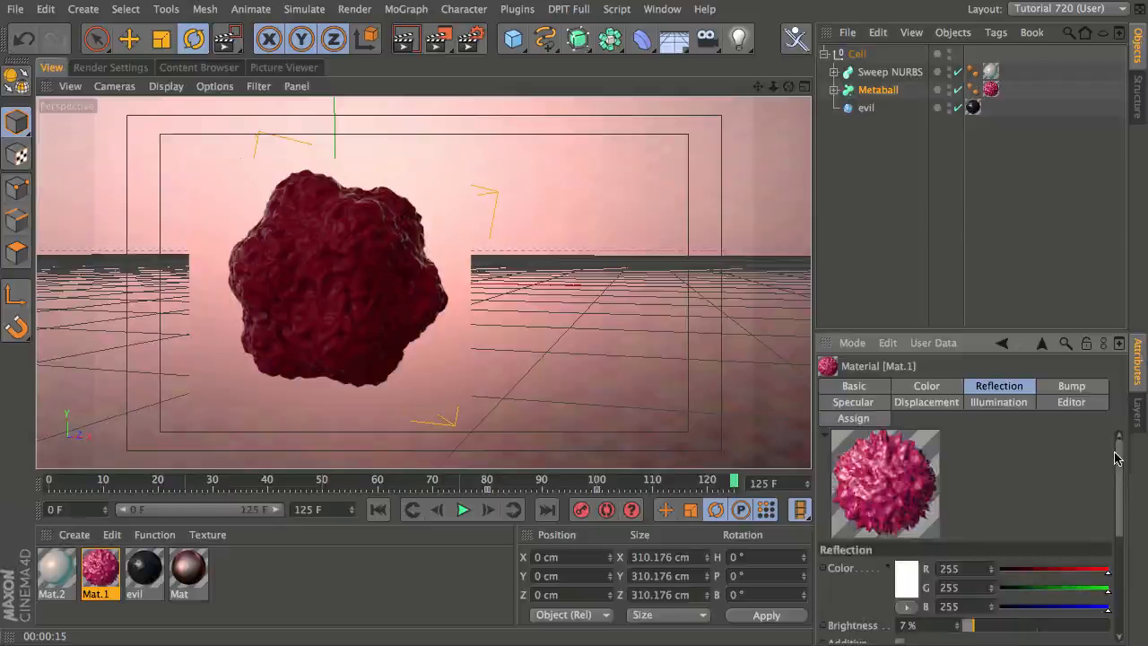
drag(1116, 455, 1102, 505)
click(986, 527)
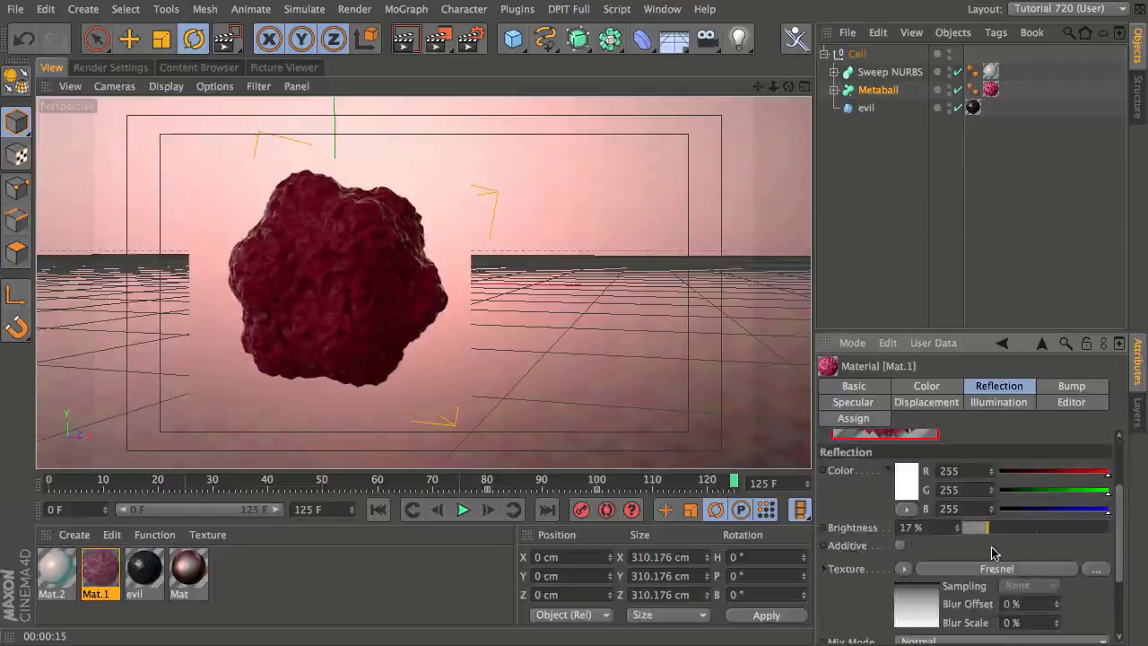
click(472, 38)
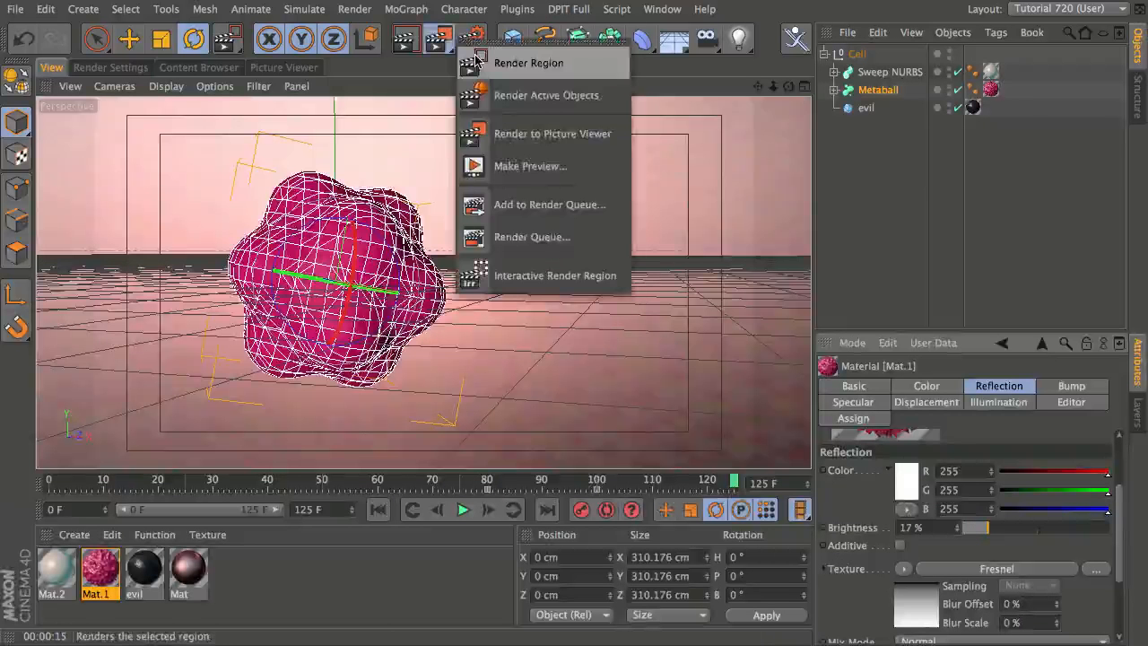
click(476, 61)
drag(189, 148, 504, 387)
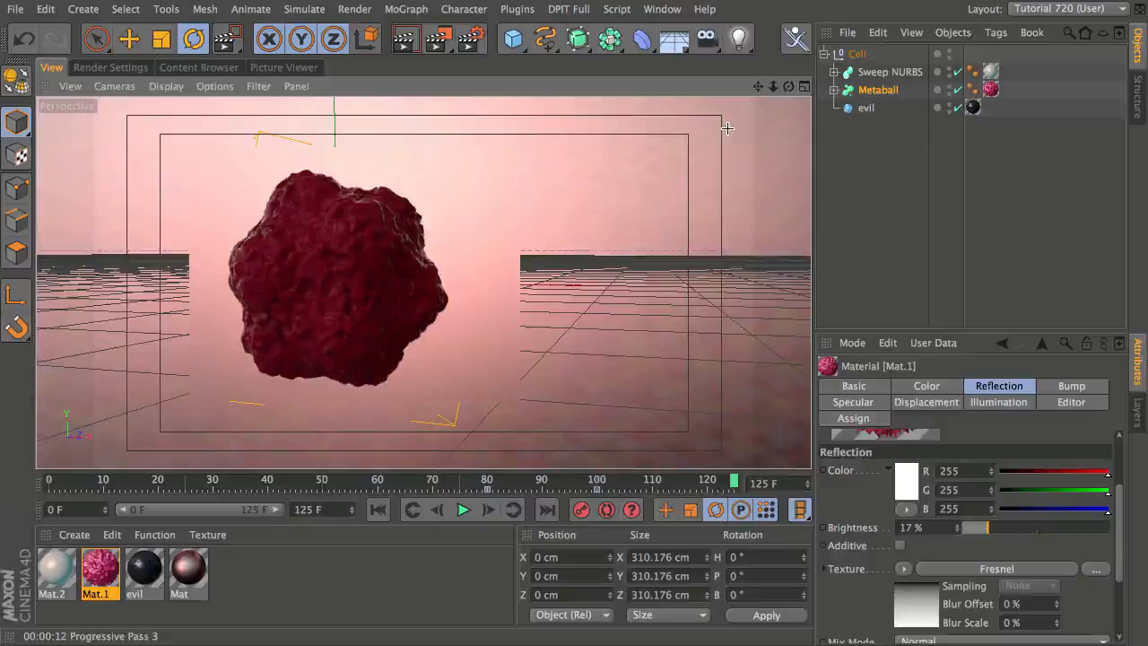
Add a camera to the scene and set its Physical F-Stop to f/1.0
click(824, 54)
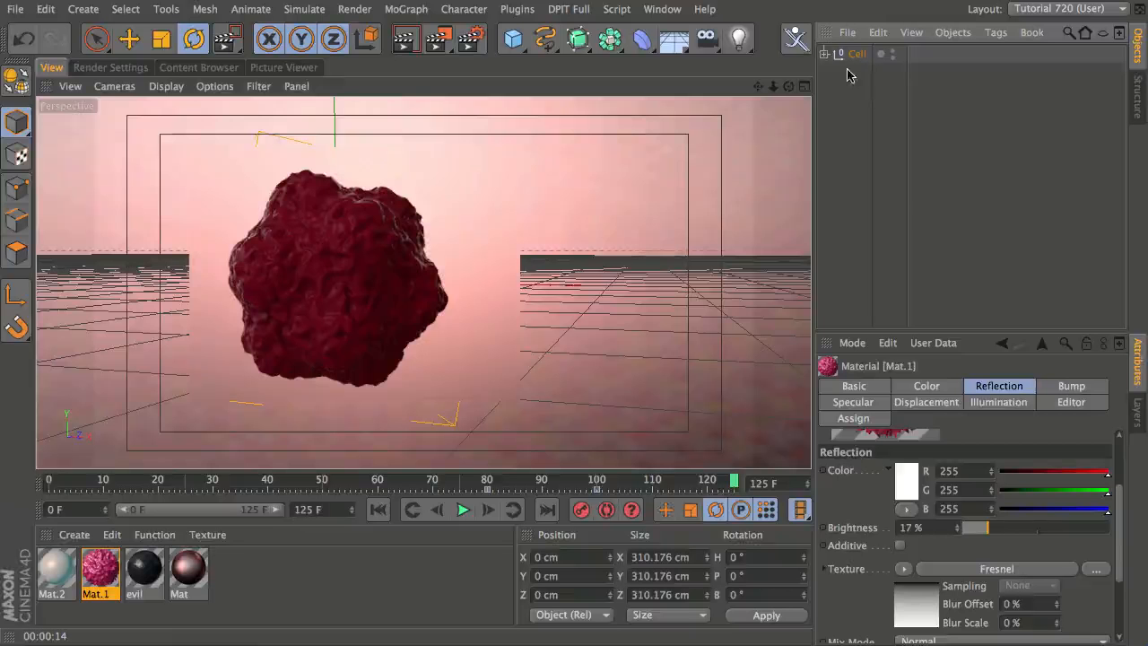
click(707, 41)
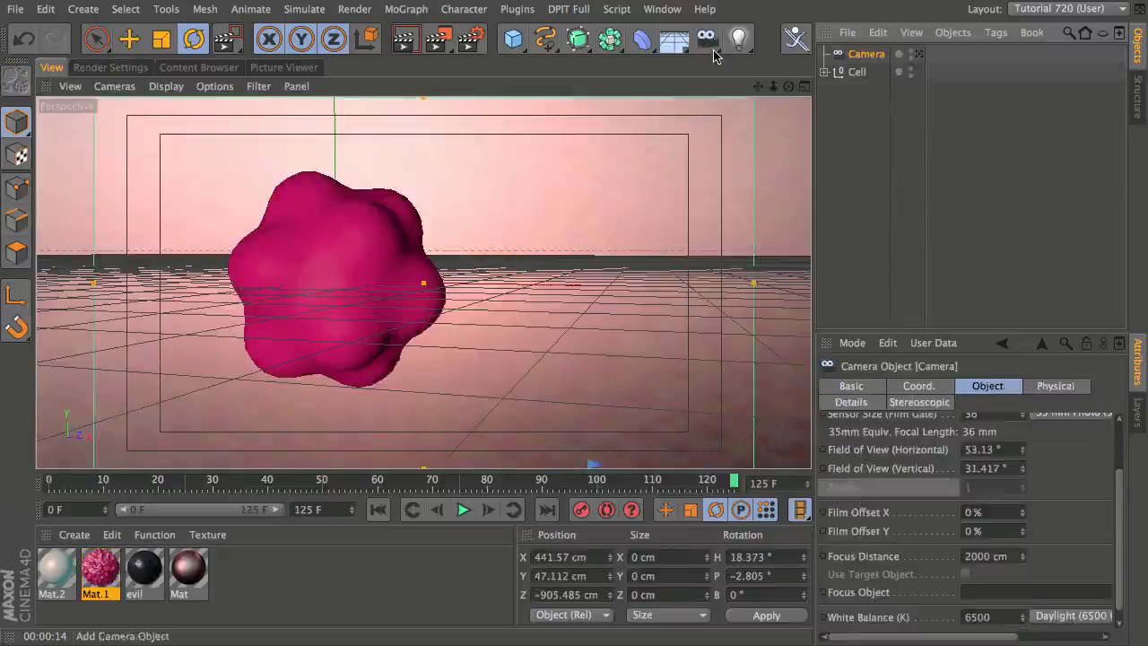
click(1061, 386)
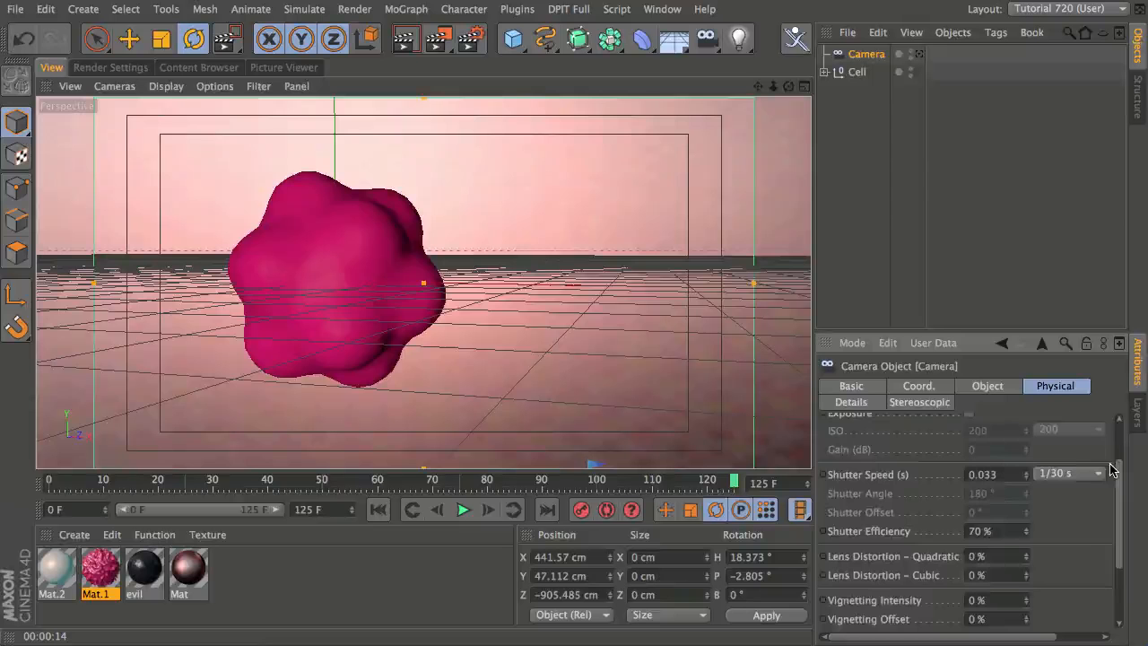
drag(1116, 468, 1121, 437)
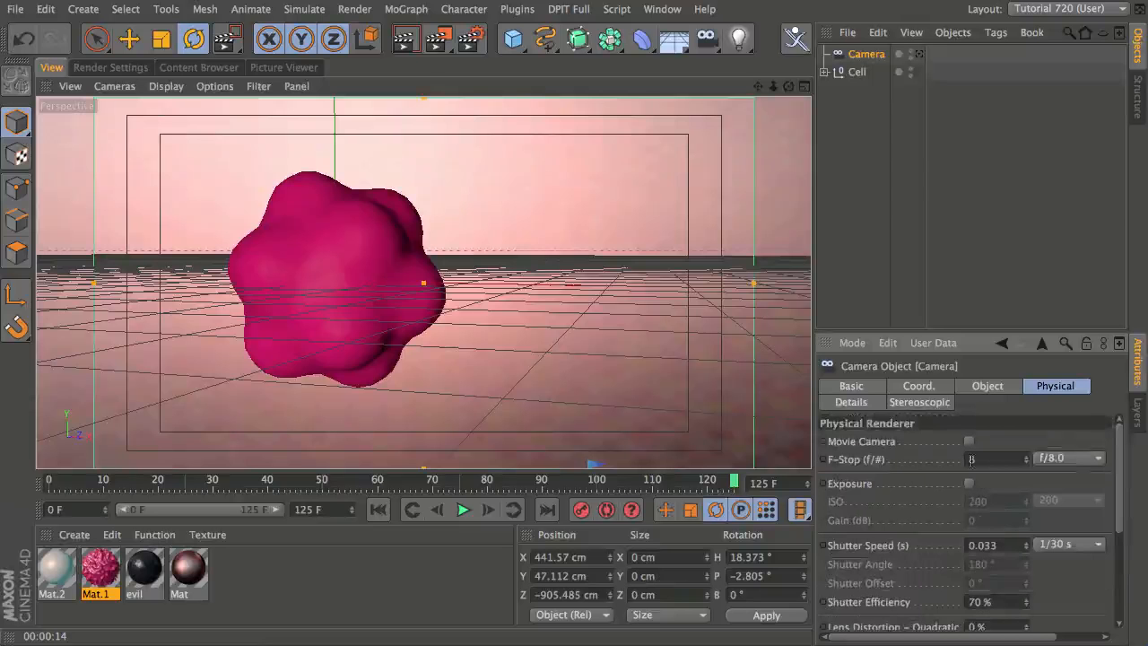
click(1053, 460)
click(1059, 494)
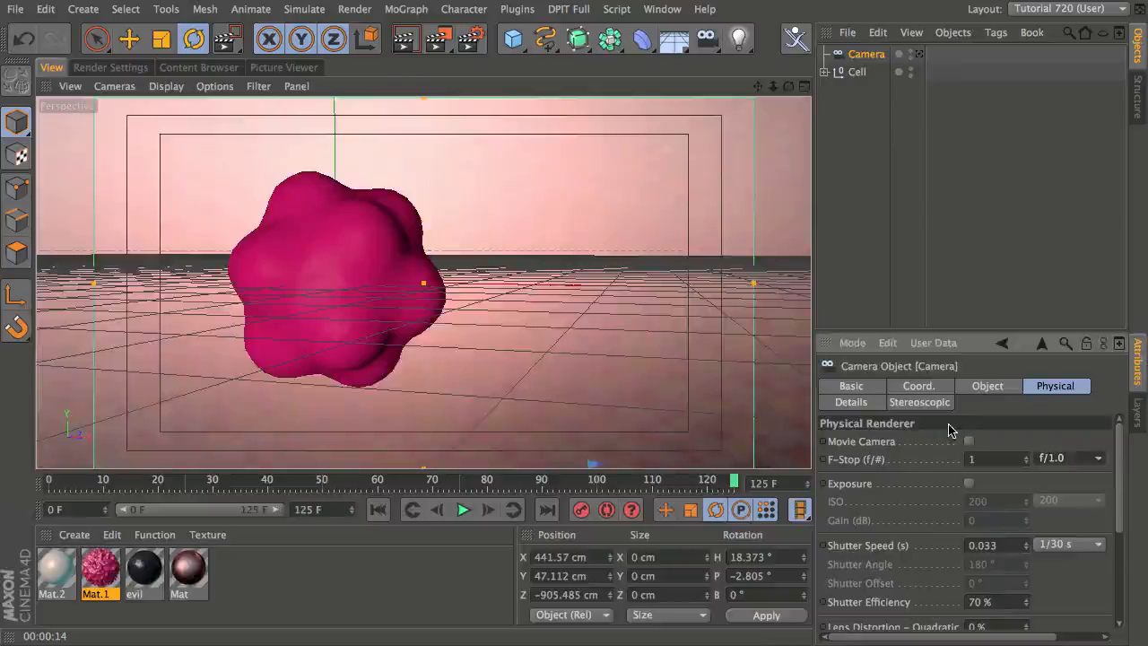
In the Top view, pull the camera's focus plane back onto the cell, at a distance of about 982 cm
middle_click(624, 190)
middle_click(625, 190)
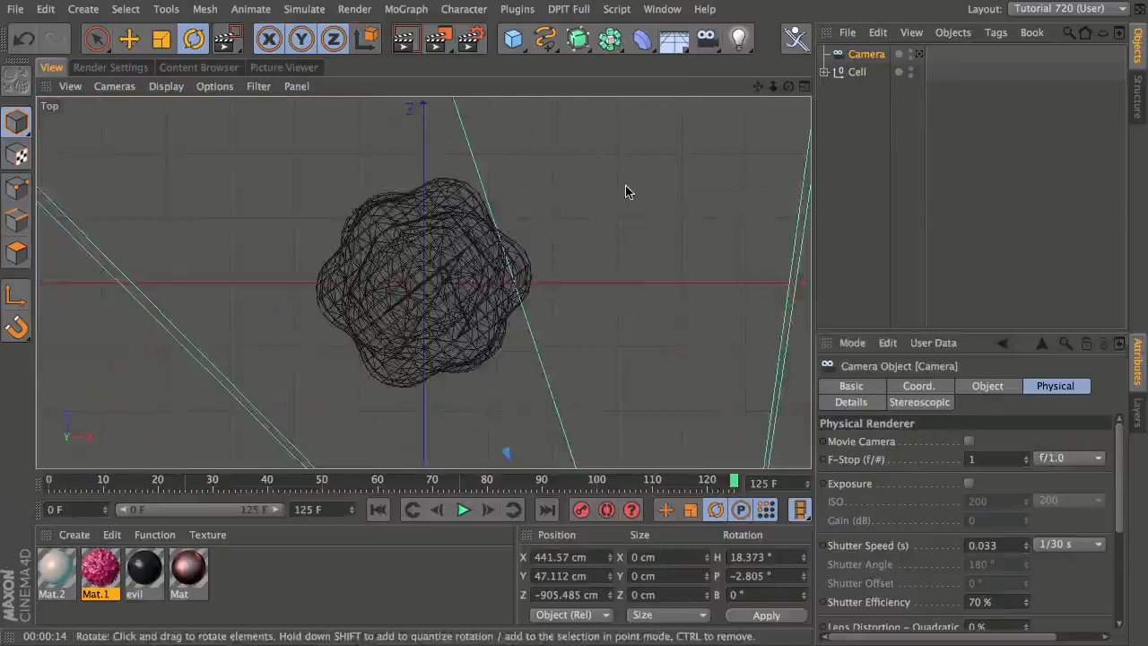
alt+right_drag(652, 176, 540, 204)
alt+middle_drag(539, 204, 507, 378)
drag(527, 212, 562, 378)
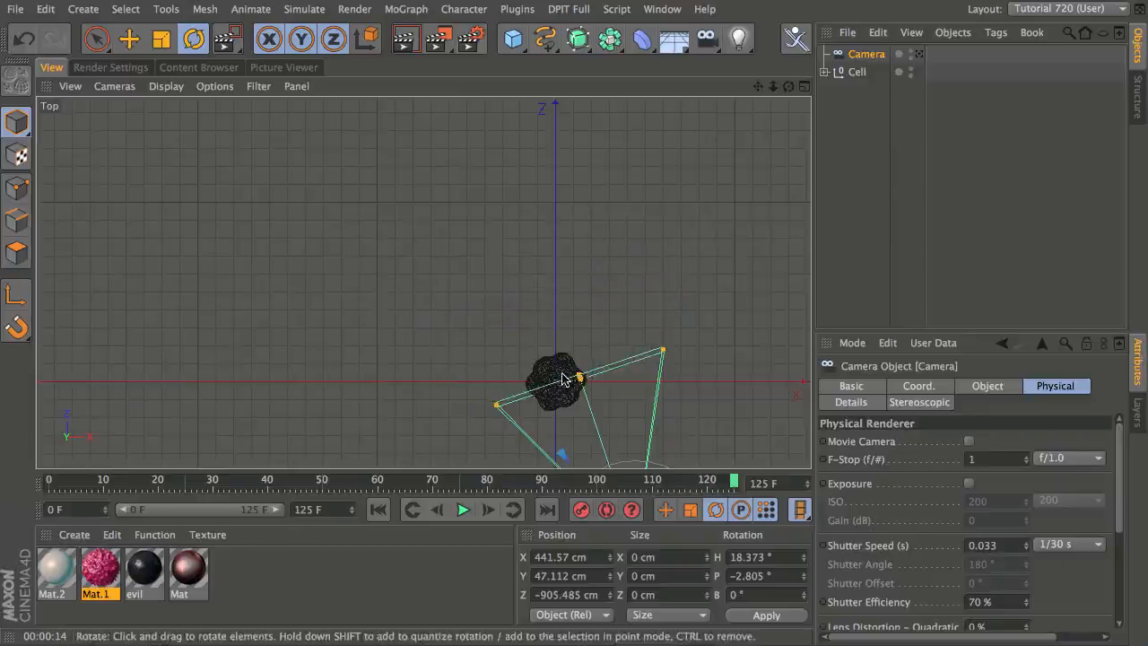
alt+middle_drag(571, 308, 491, 132)
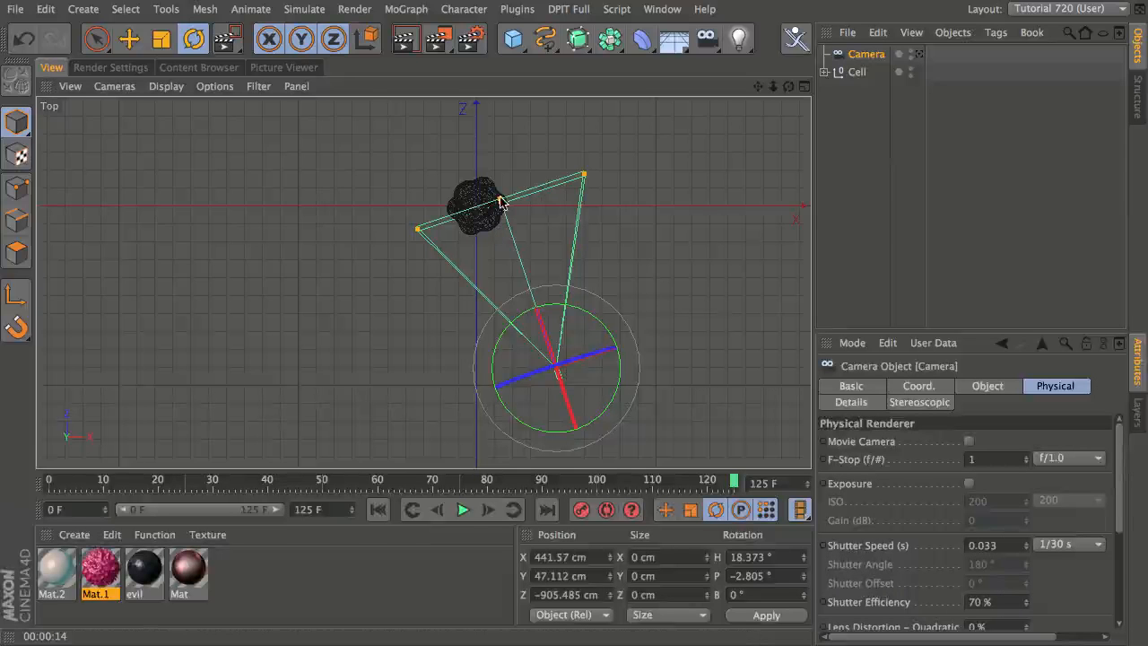
Assign Cell as the camera's Focus Object and return to the Perspective view through the camera
scroll(1112, 509, down, 2)
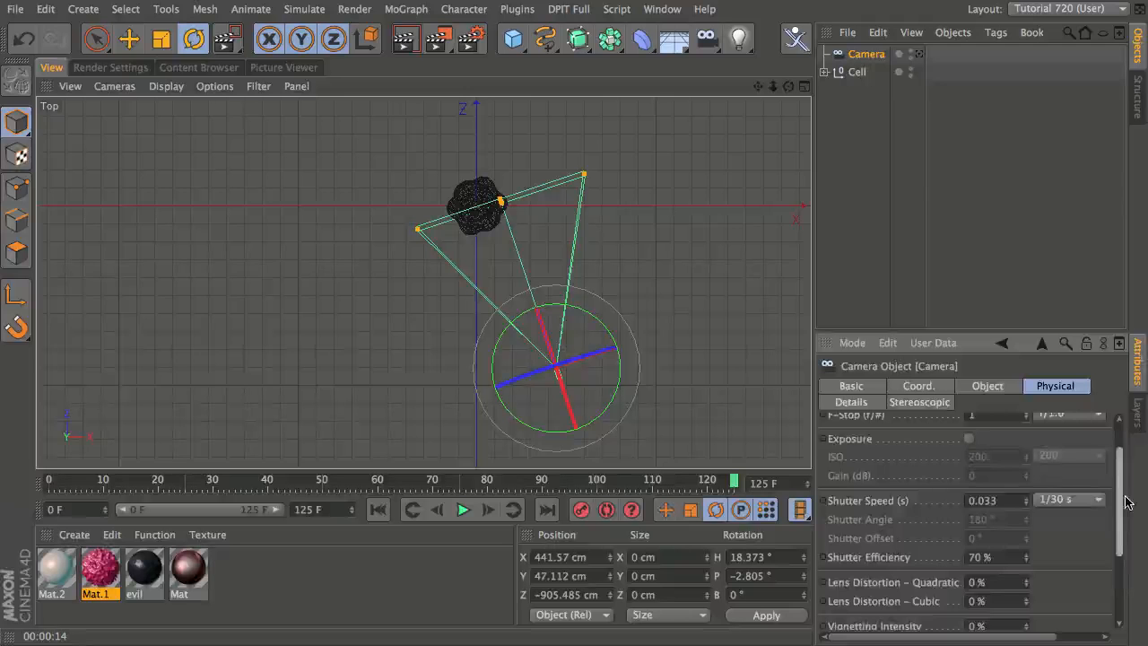
scroll(1061, 422, up, 2)
click(986, 385)
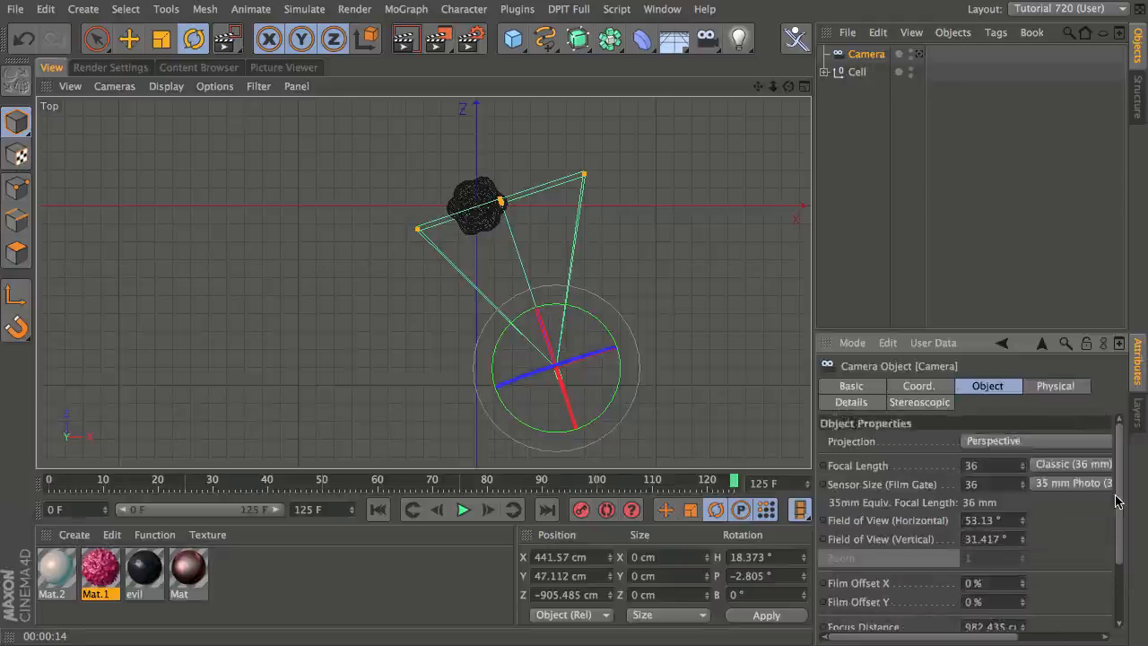
scroll(1117, 500, down, 2)
scroll(879, 589, down, 2)
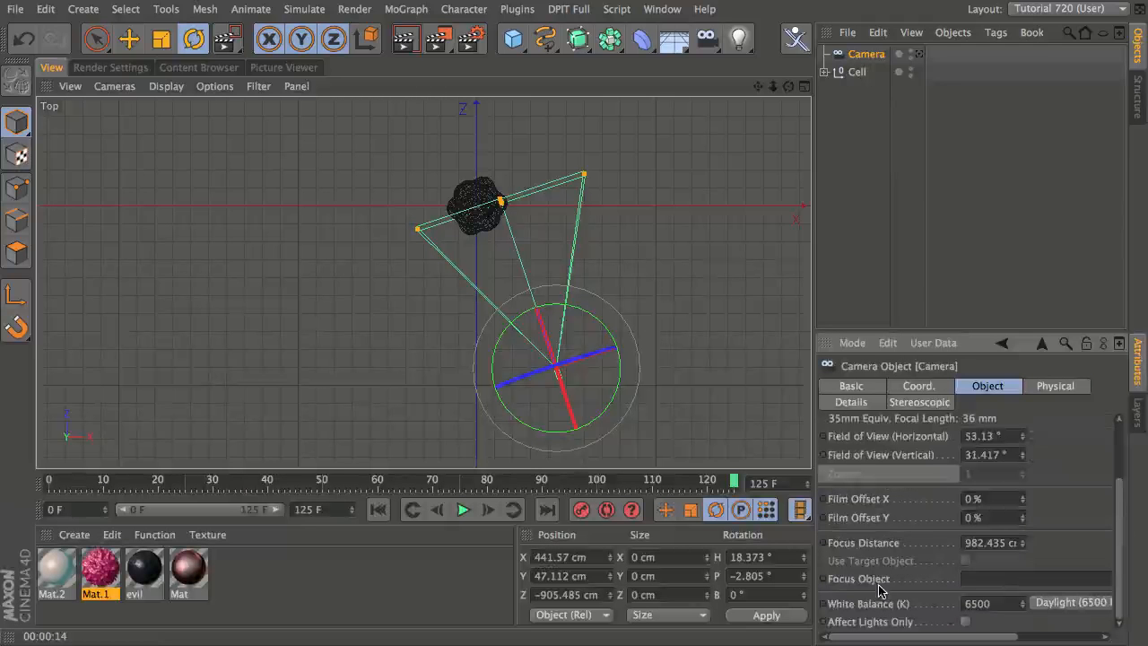
drag(851, 81, 995, 578)
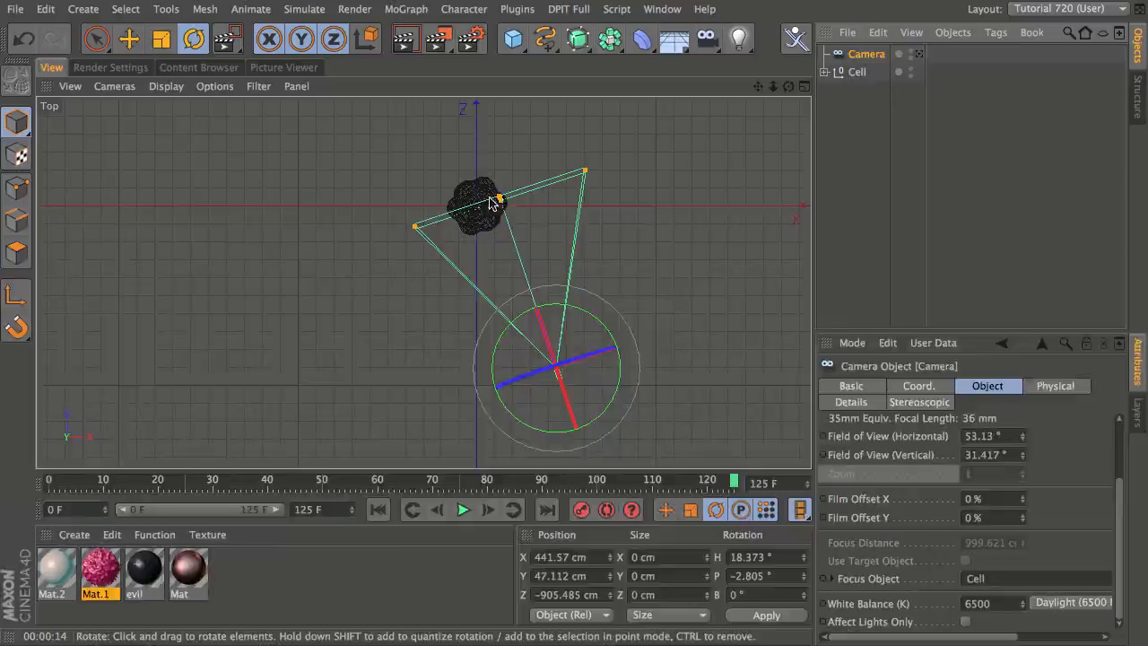
middle_click(433, 229)
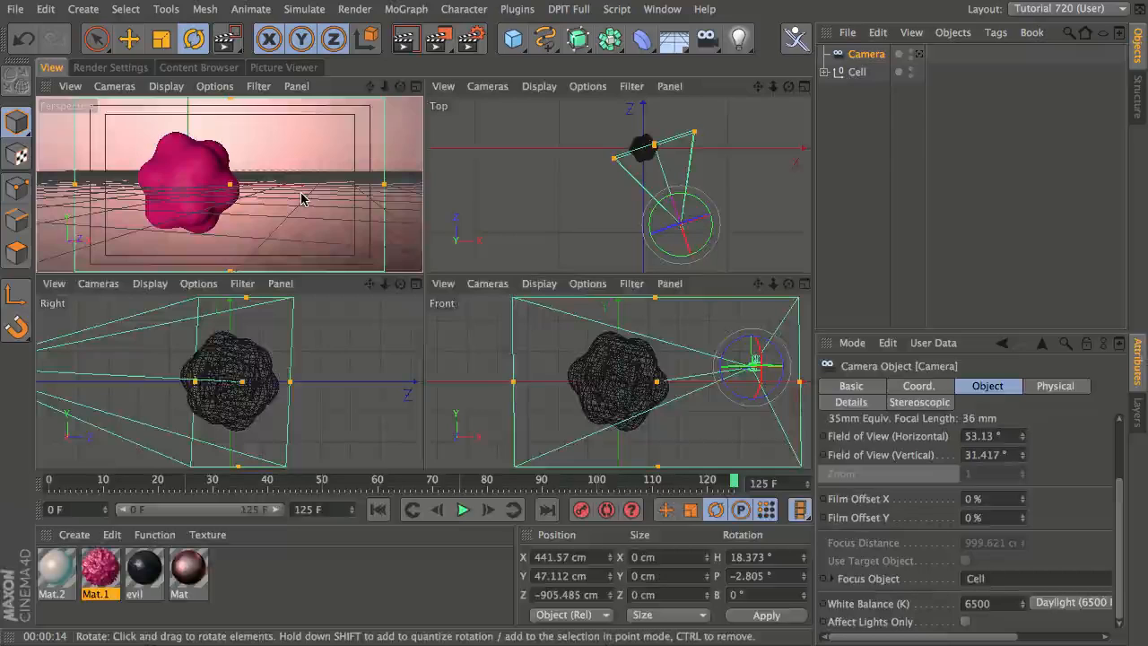
middle_click(301, 199)
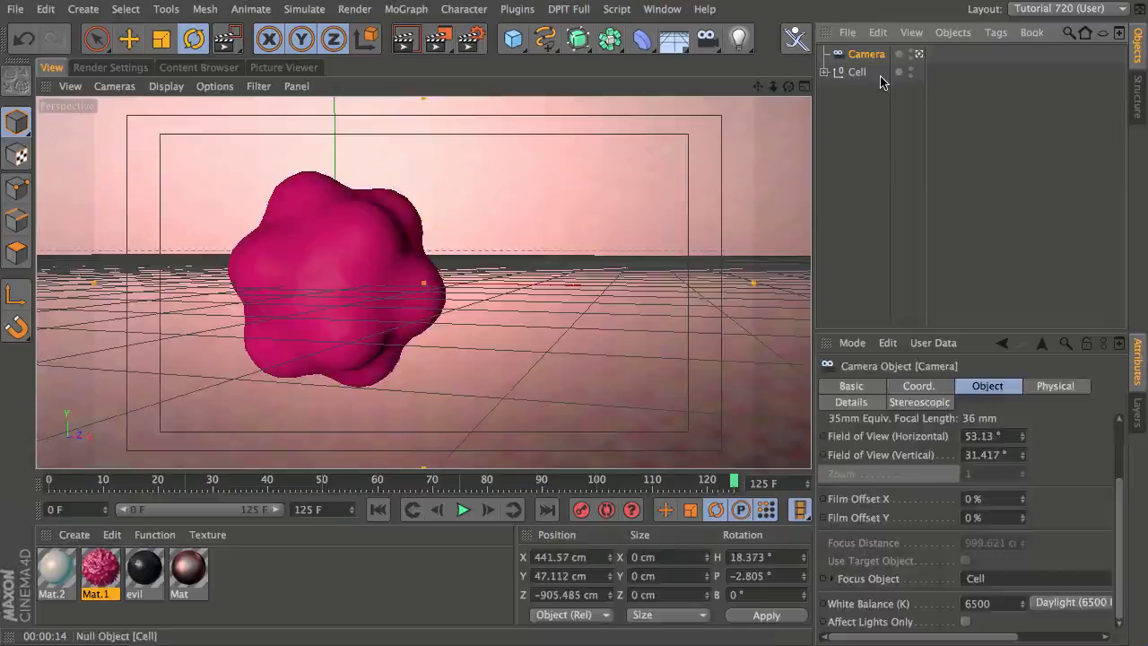
Paste a copy of the camera and cell, and delete the duplicate camera
key(ctrl+v)
middle_click(754, 156)
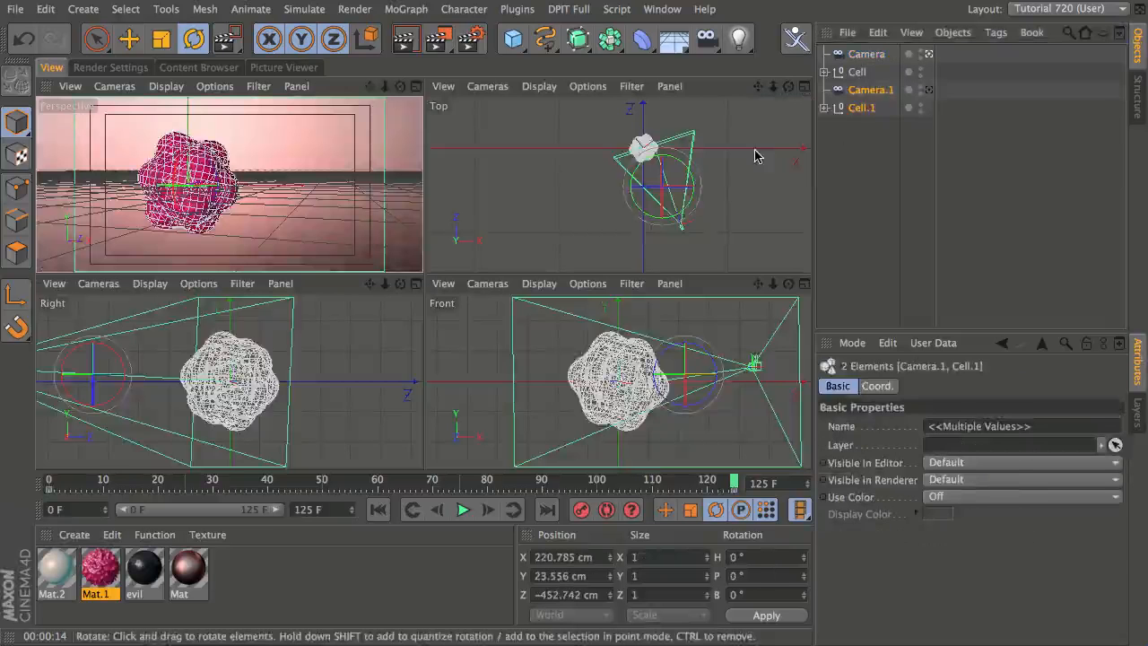
click(866, 90)
key(Delete)
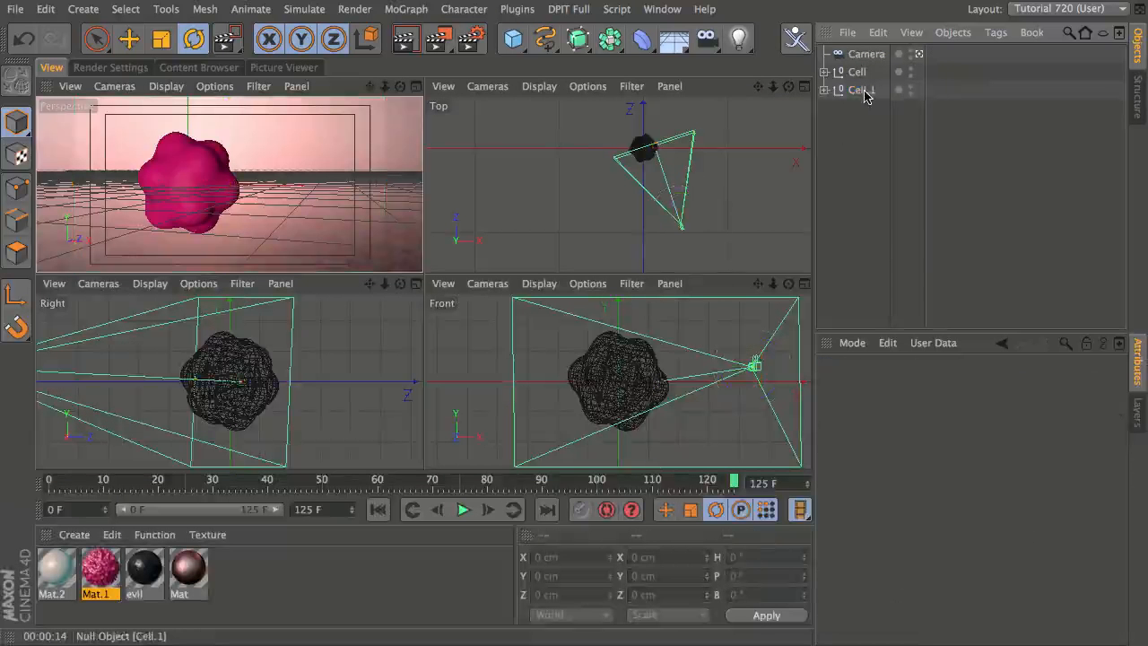
Move Cell.1 far behind the original cell and raise it, to about X -1970, Y 489 and Z 2155 cm
click(863, 90)
middle_click(617, 184)
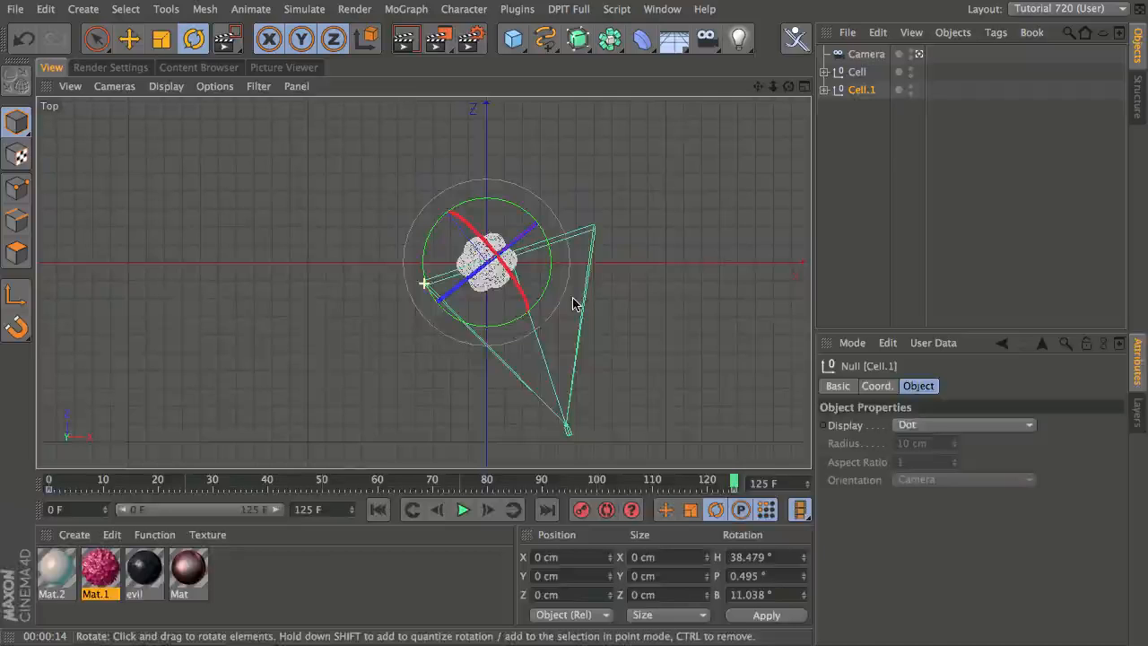
alt+middle_drag(573, 303, 589, 352)
key(e)
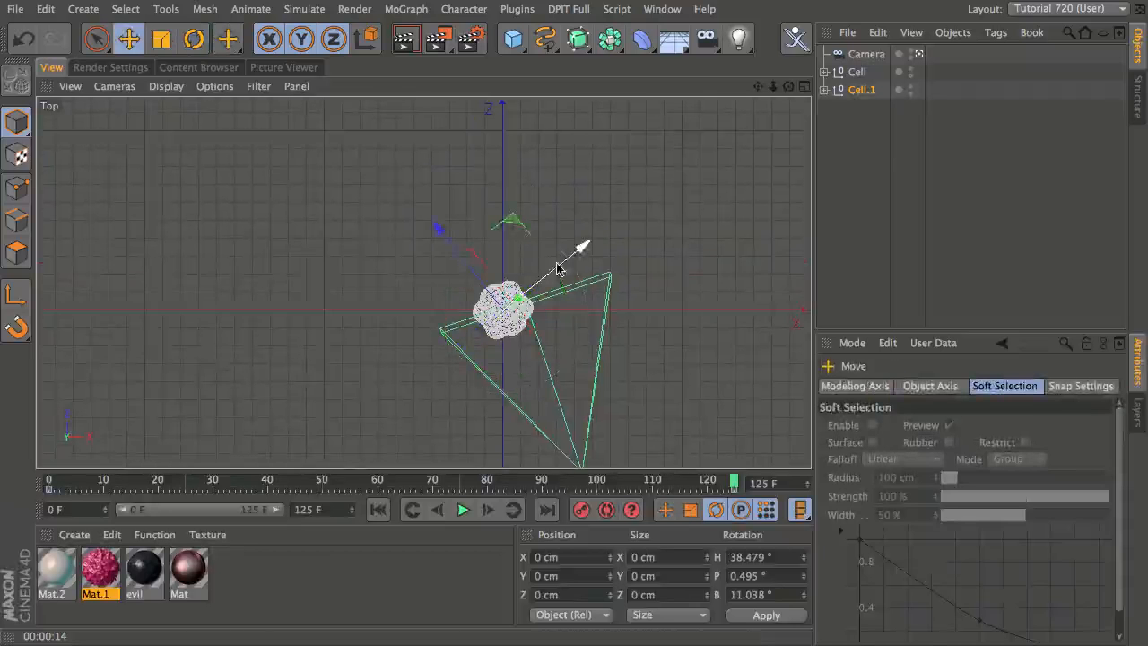
drag(516, 228, 269, 0)
alt+middle_drag(478, 277, 501, 323)
alt+right_drag(501, 323, 437, 318)
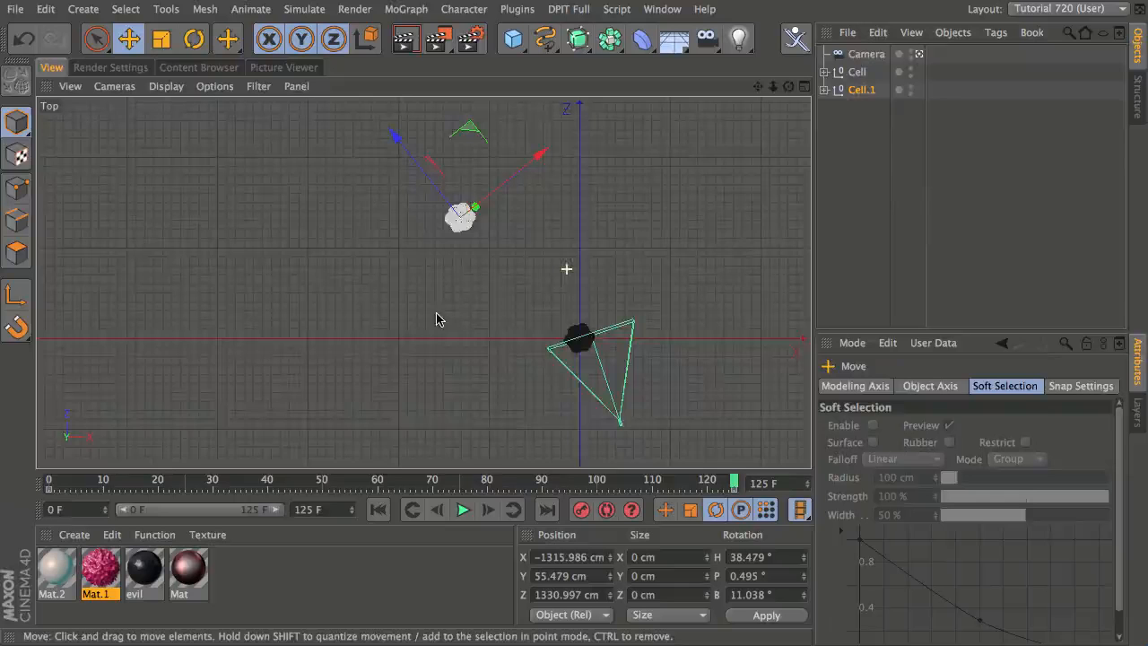
scroll(436, 318, down, 2)
drag(506, 151, 459, 100)
middle_click(450, 266)
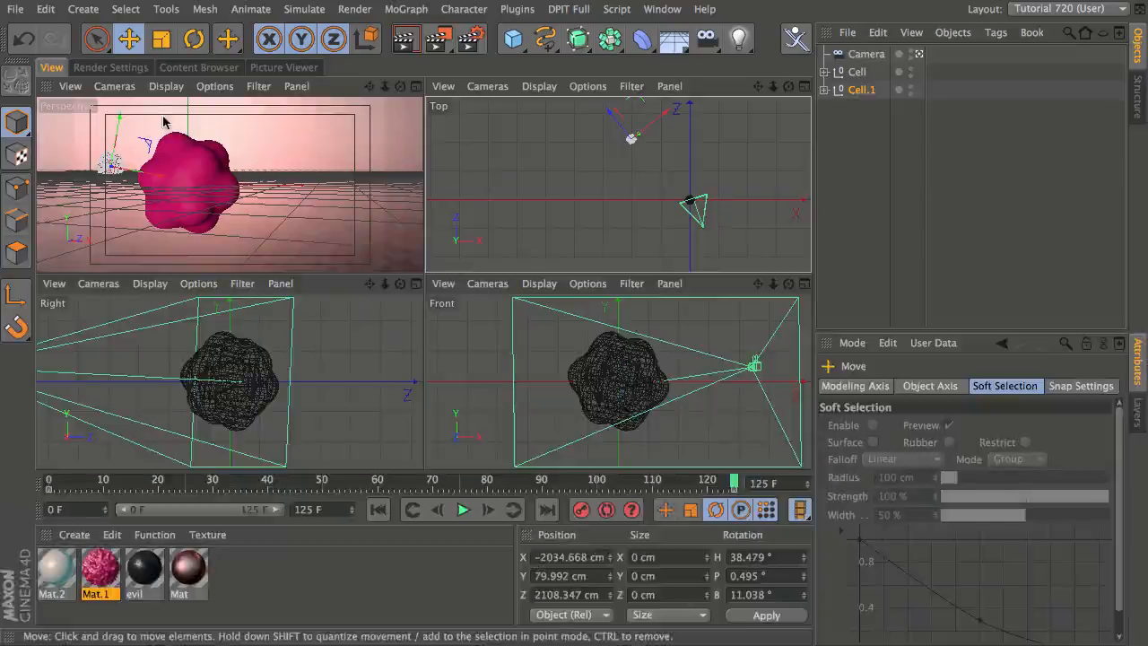
drag(119, 123, 127, 92)
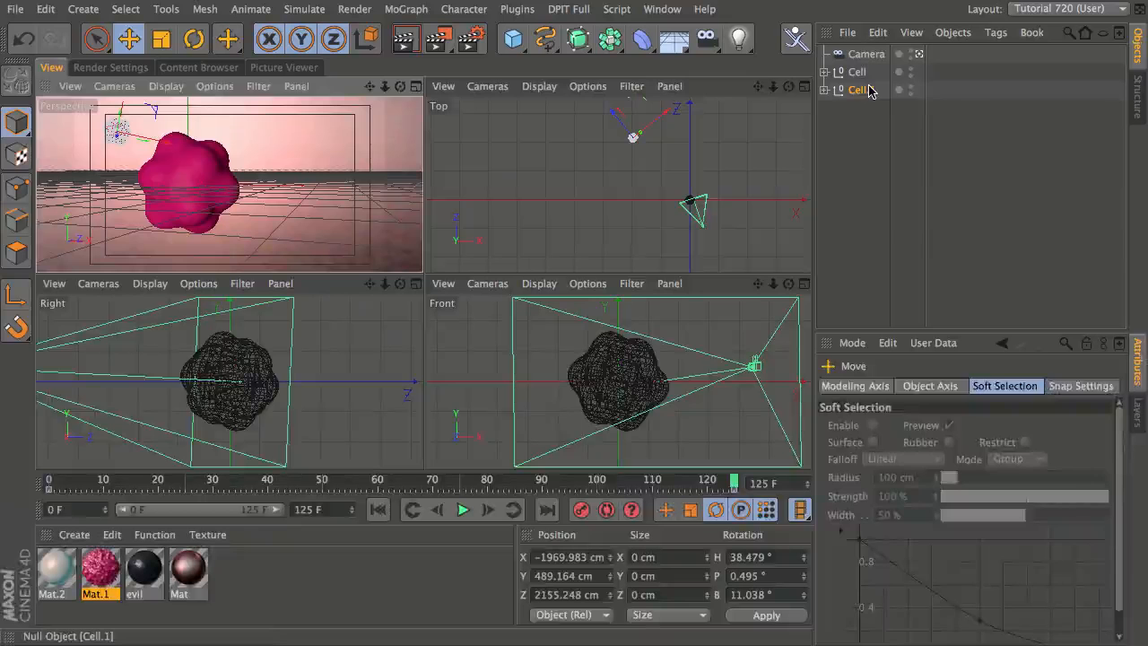
Duplicate Cell.1 and place the copy lower on the opposite side of the large cell, at about X 434, Y -262 and Z 2845 cm
ctrl+drag(861, 90, 861, 105)
alt+middle_drag(674, 154, 625, 201)
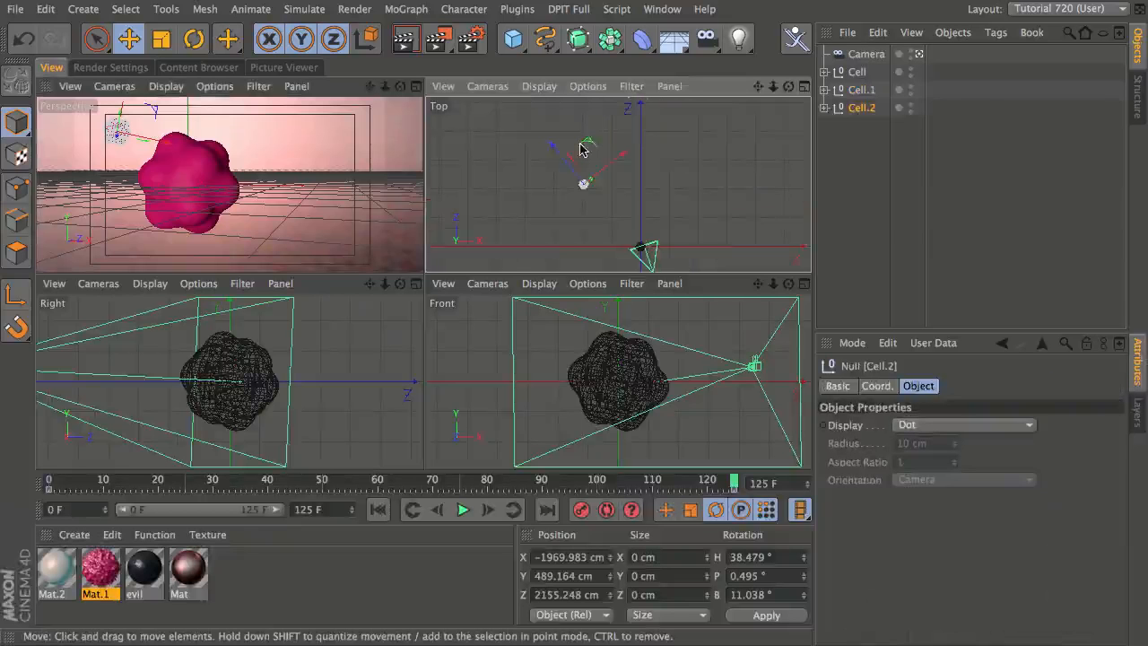
drag(579, 149, 665, 124)
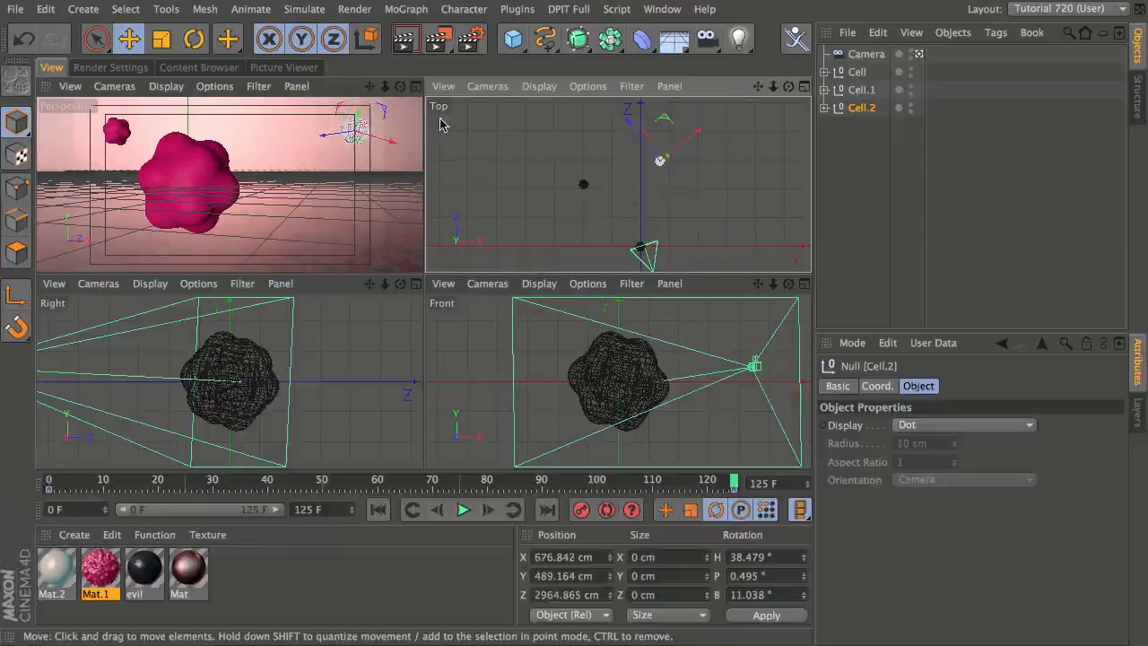
drag(356, 161, 338, 224)
middle_click(338, 224)
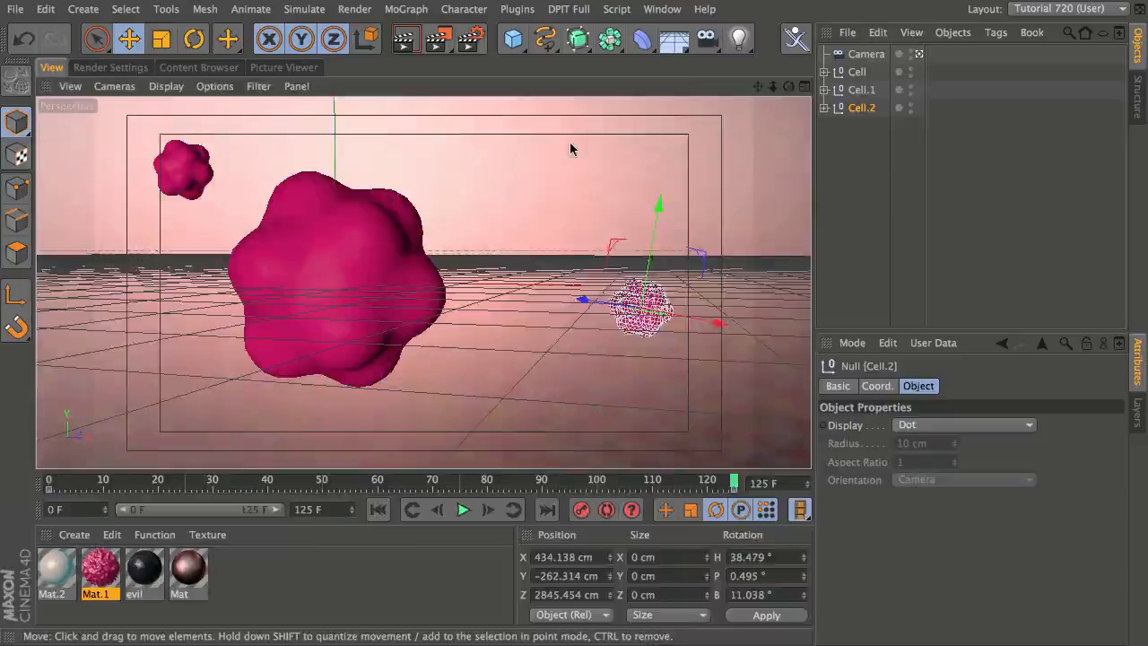
click(851, 162)
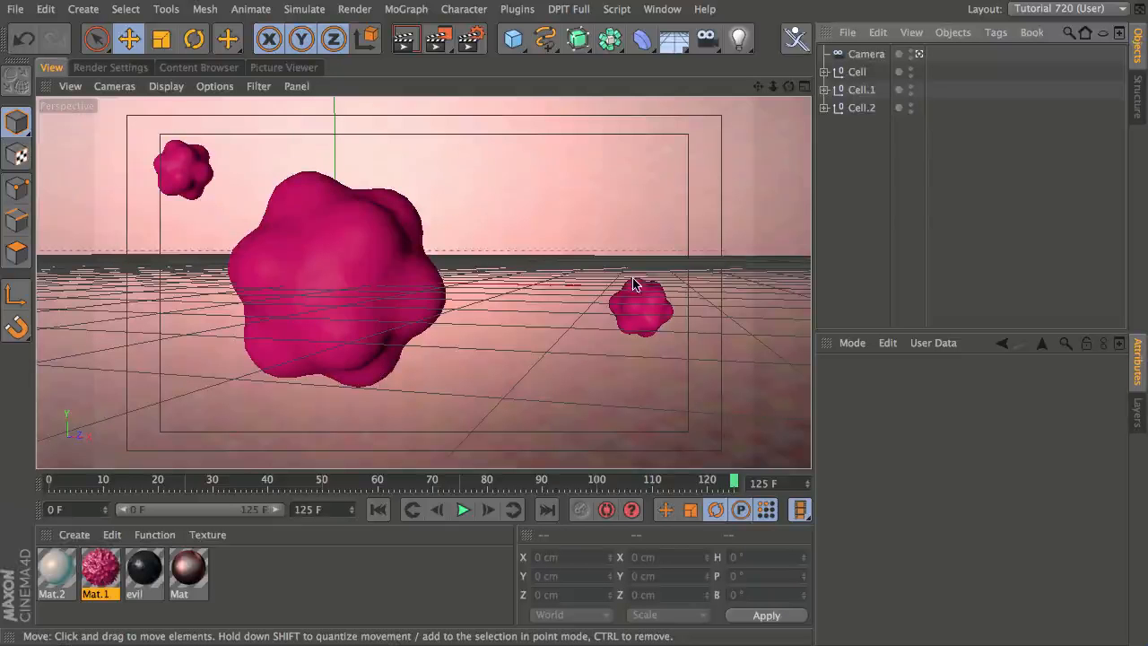
click(932, 89)
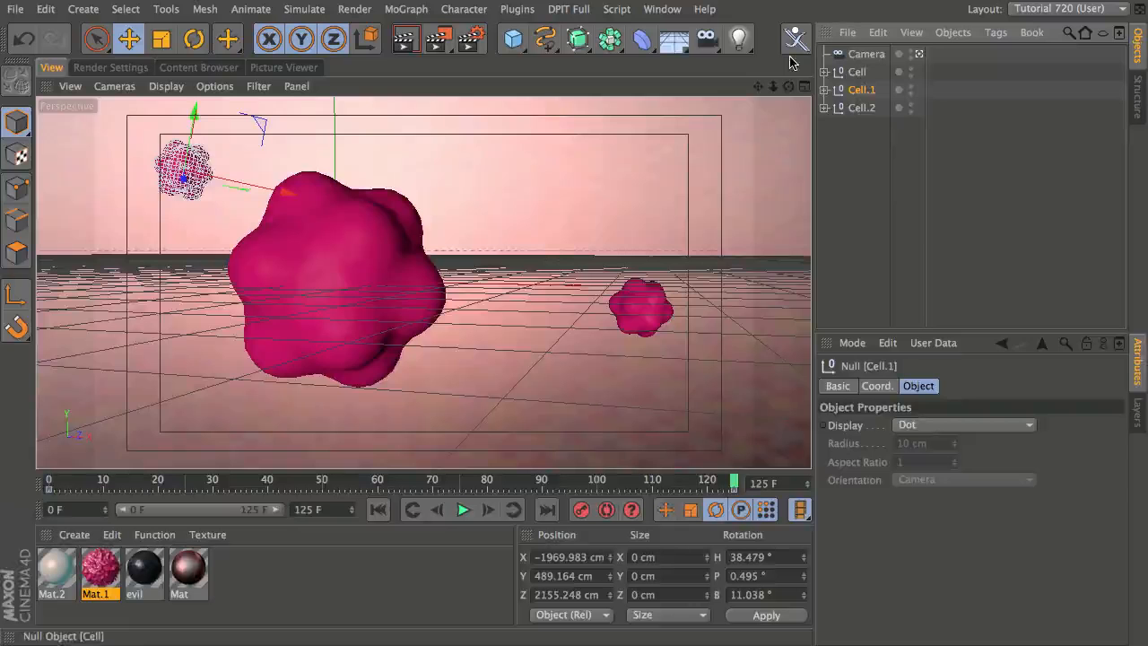
click(514, 39)
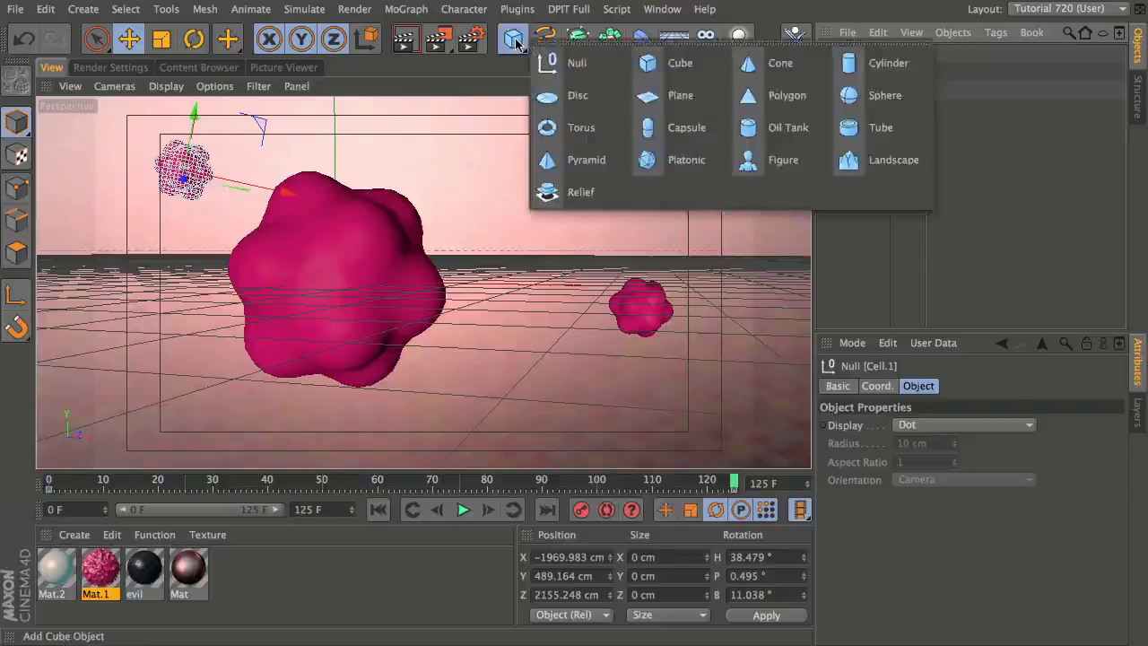
click(548, 95)
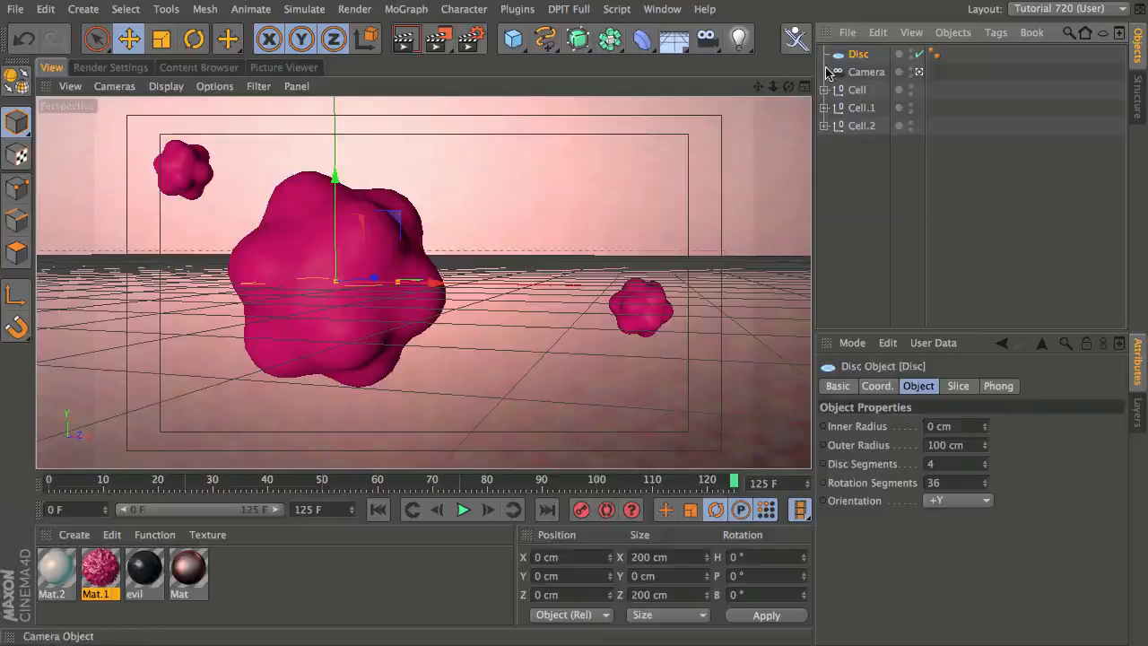
key(ctrl+z)
Nest Cell.1 under a new null and rotate it to about H 183°, P 32° and B 6°
drag(513, 43, 514, 65)
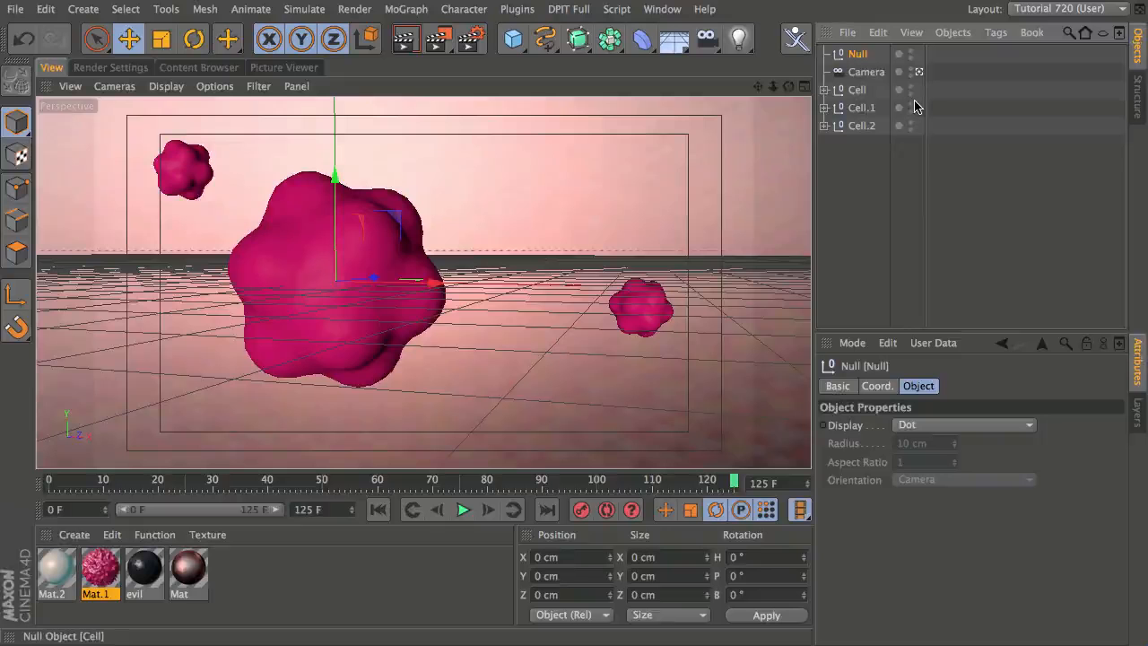
drag(914, 105, 863, 55)
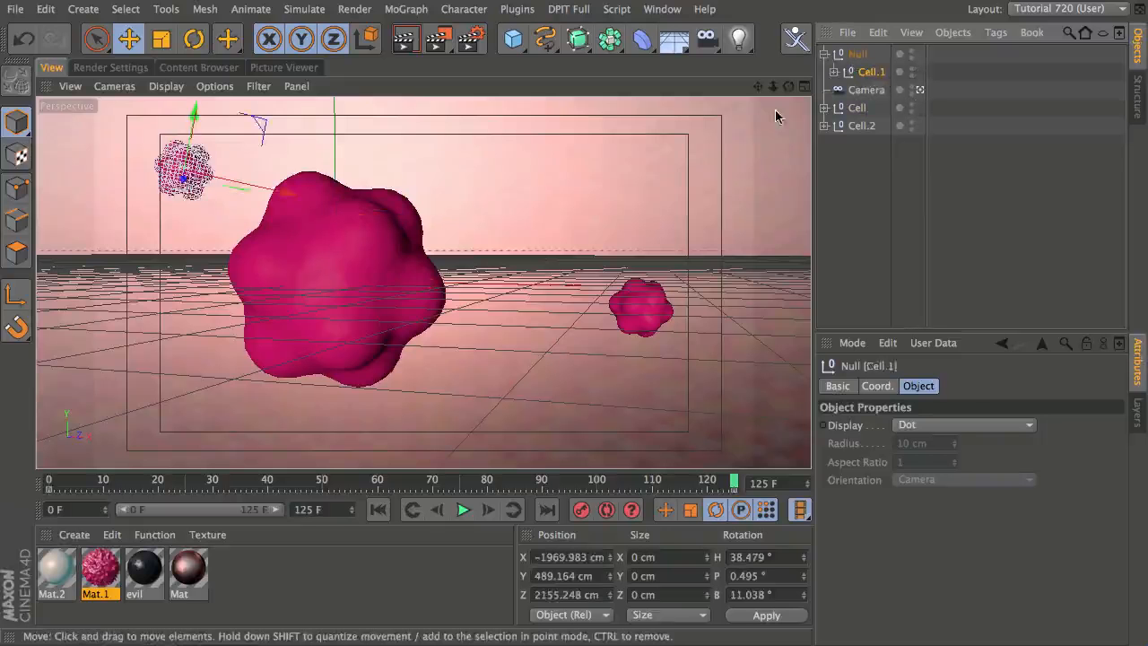
key(r)
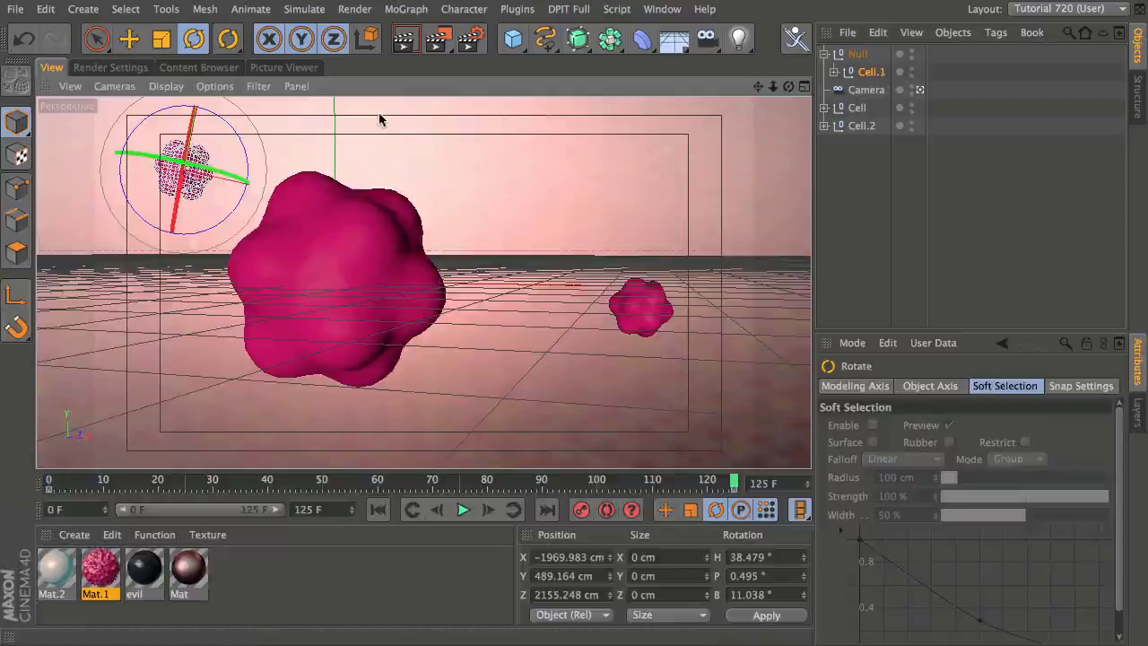
drag(378, 112, 396, 155)
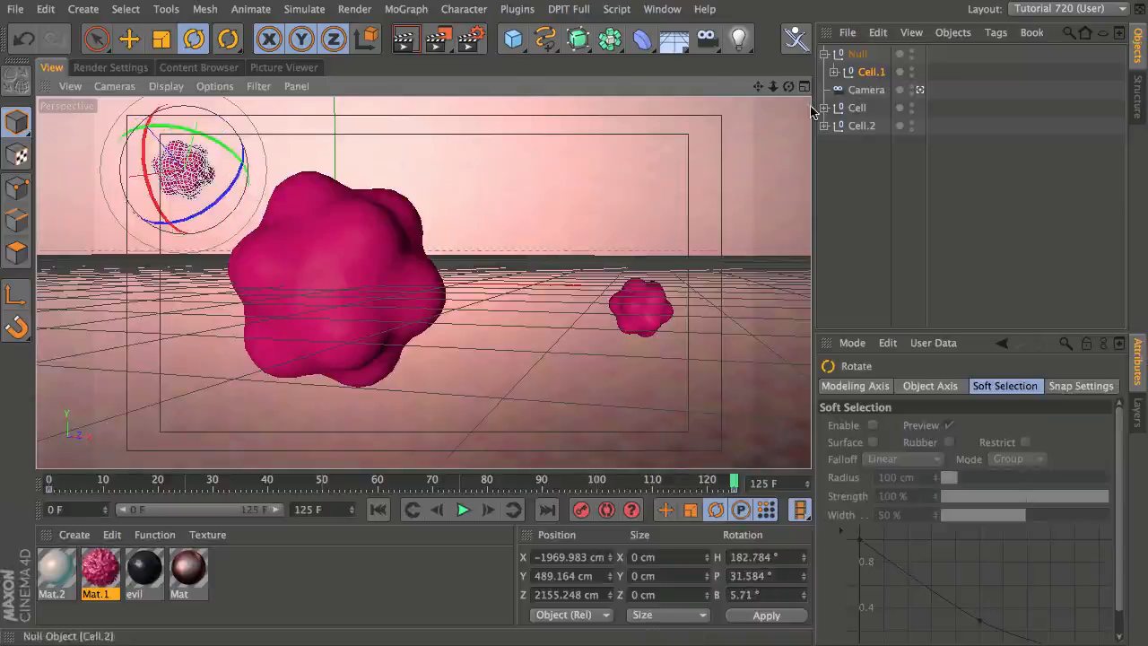
Nest Cell.2 under a second new null and rotate it to about H -51°, P 61° and B 15°
click(512, 38)
click(560, 56)
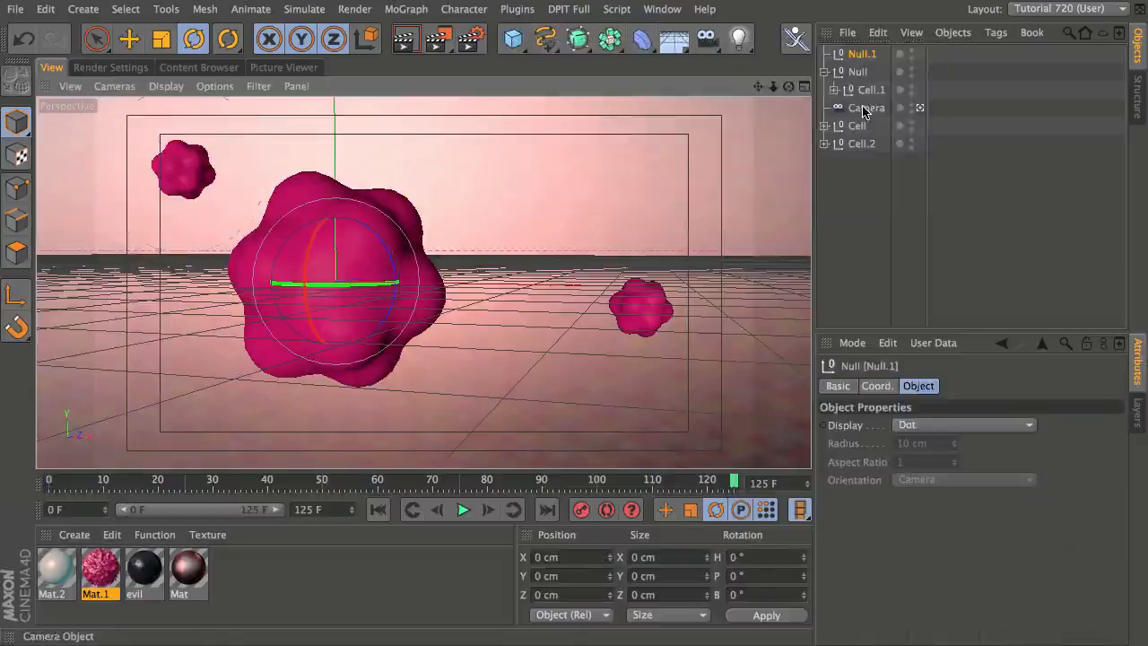
click(856, 147)
drag(856, 146, 865, 56)
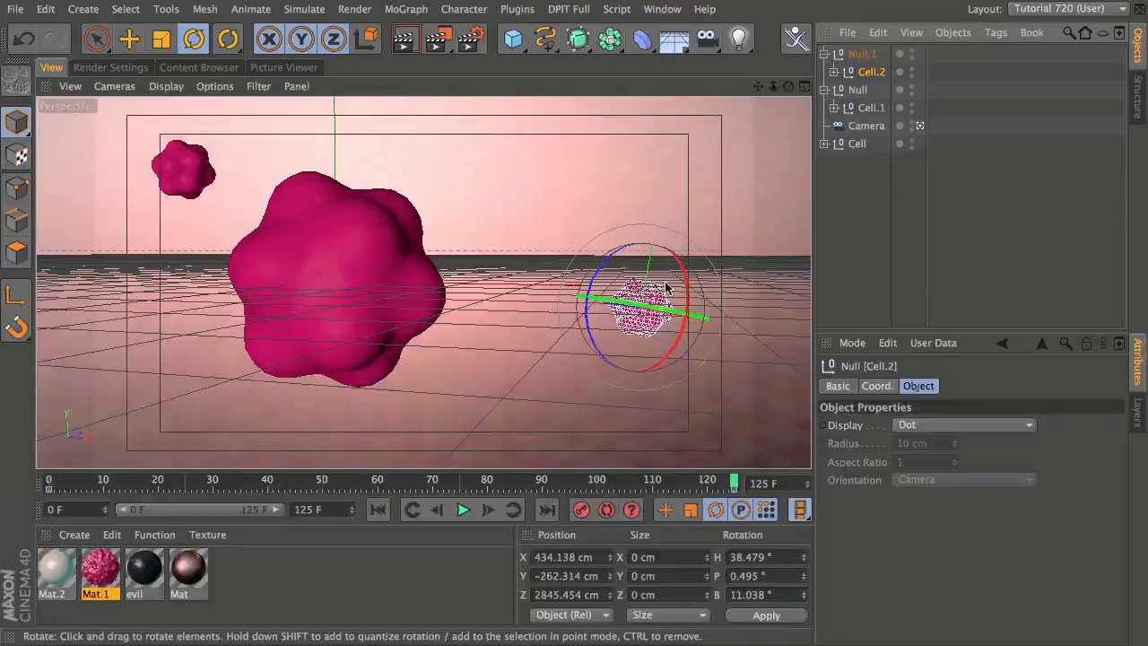
drag(665, 287, 559, 374)
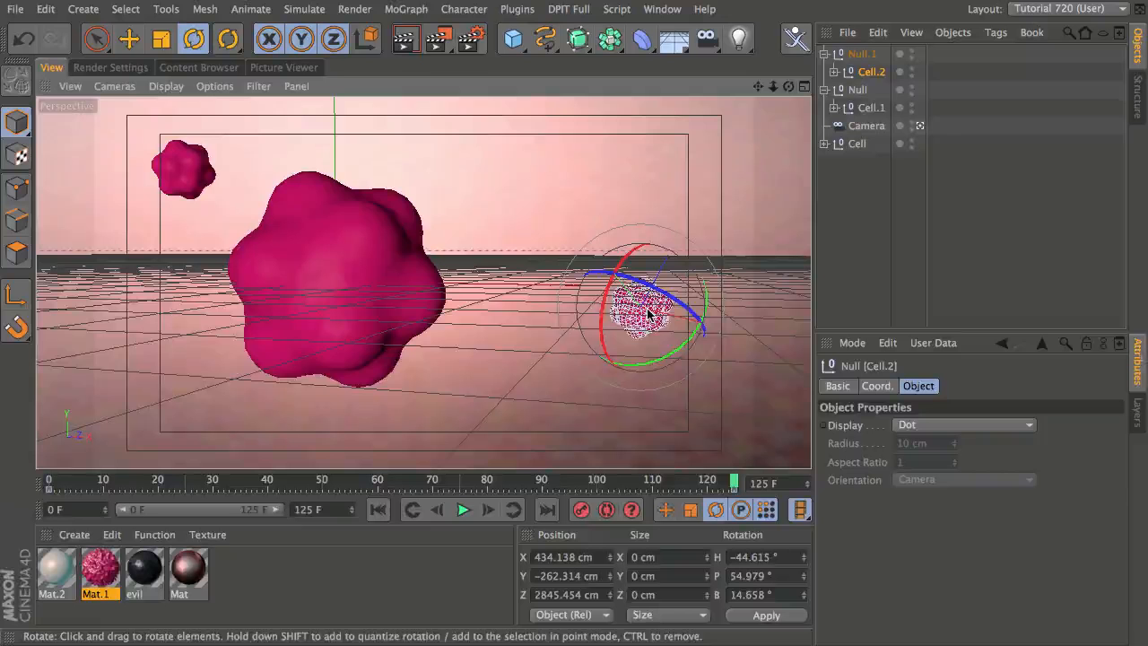
drag(647, 311, 630, 330)
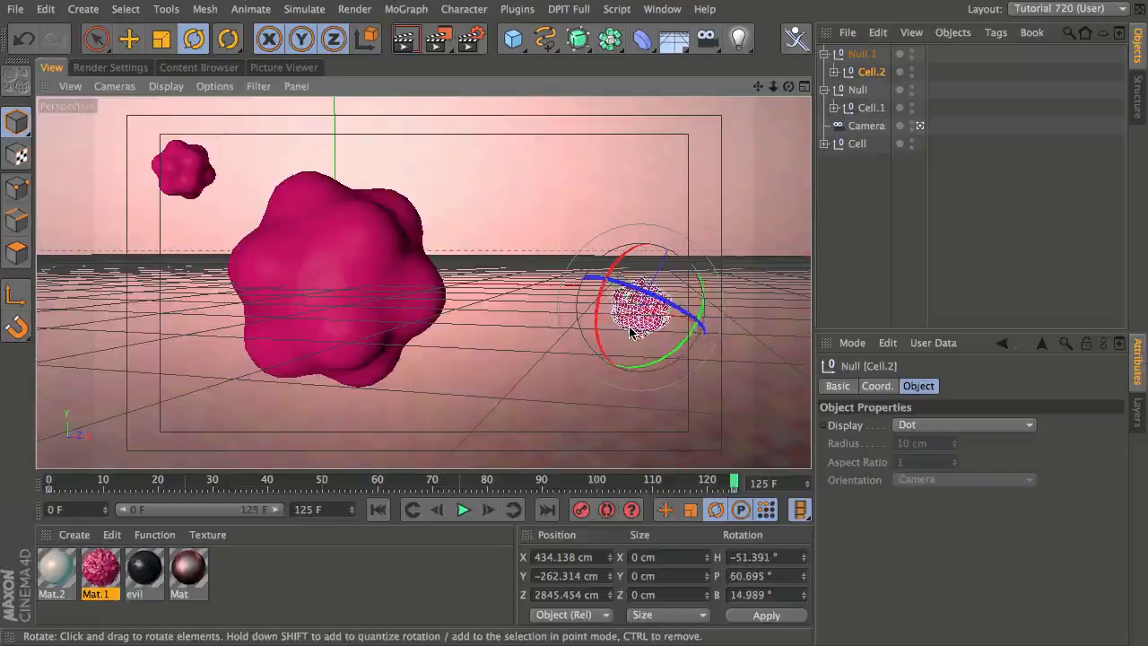
click(865, 184)
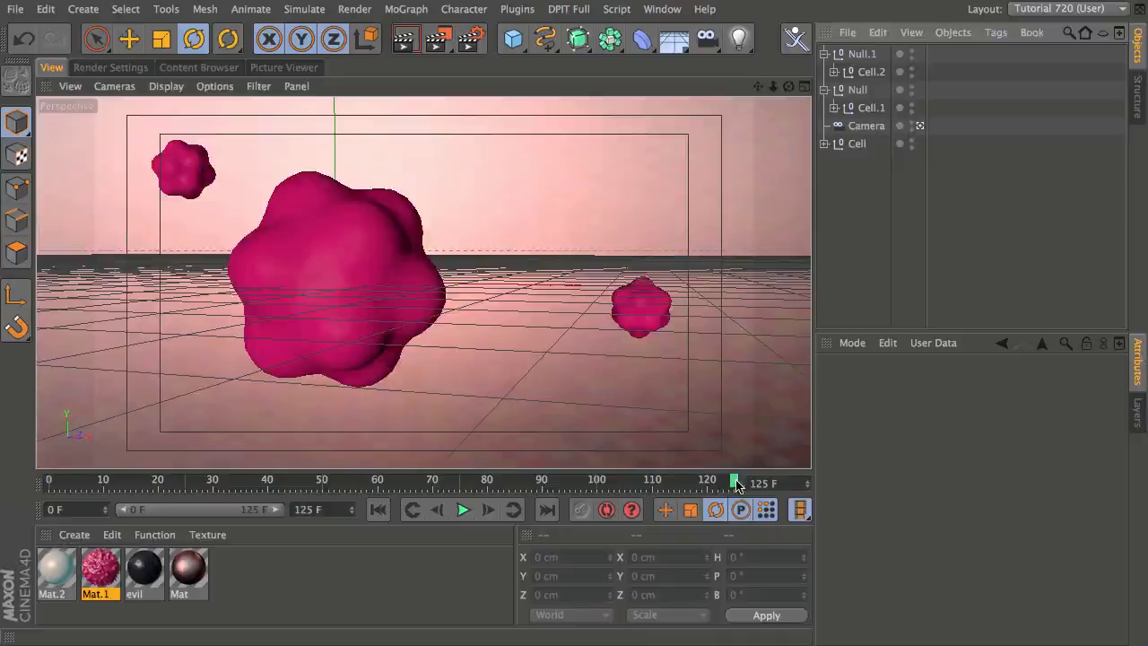
At frame 94, open the Timeline and shift all of Cell.1's keyframes 32 frames later
drag(736, 484, 566, 481)
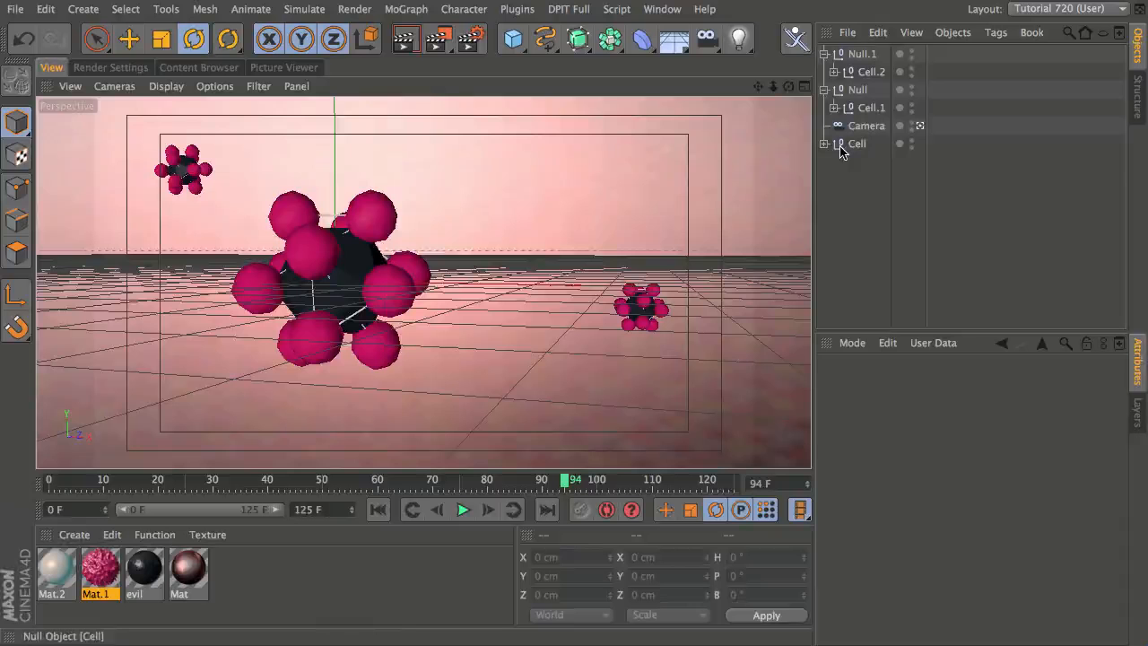
key(shift+F3)
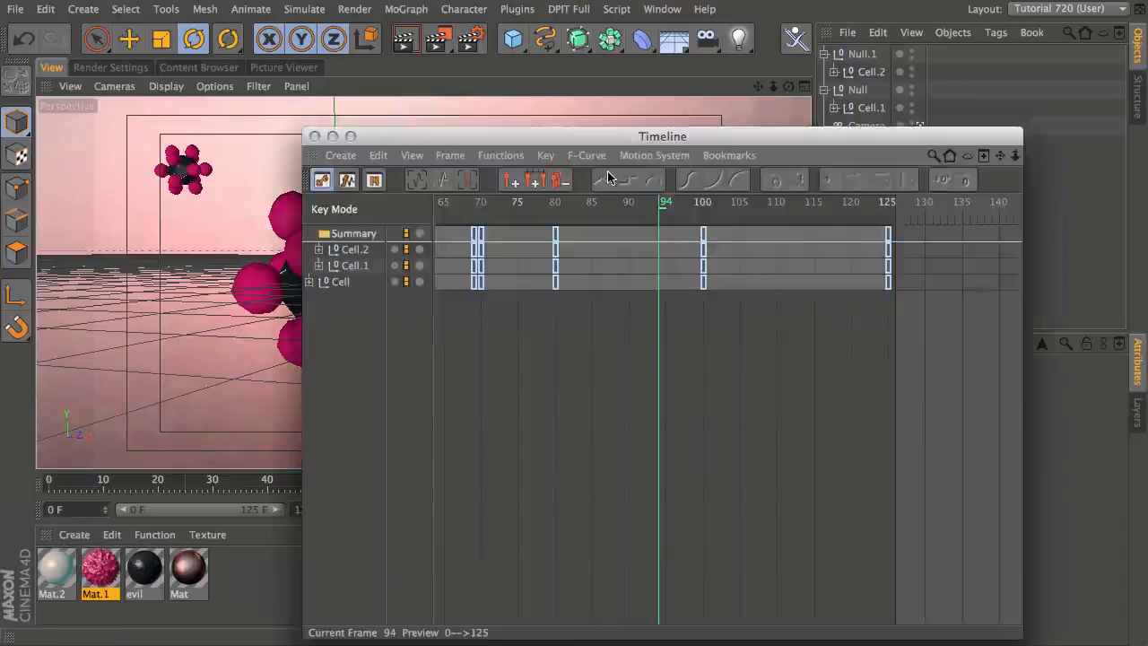
click(354, 249)
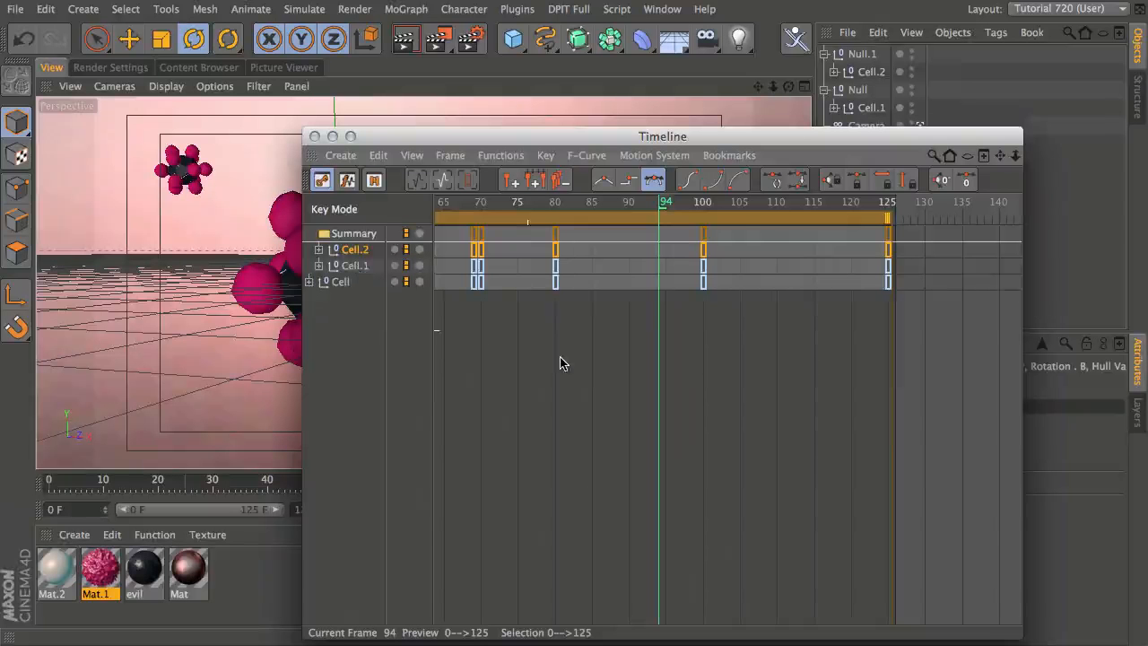
scroll(714, 323, down, 1)
scroll(715, 322, down, 2)
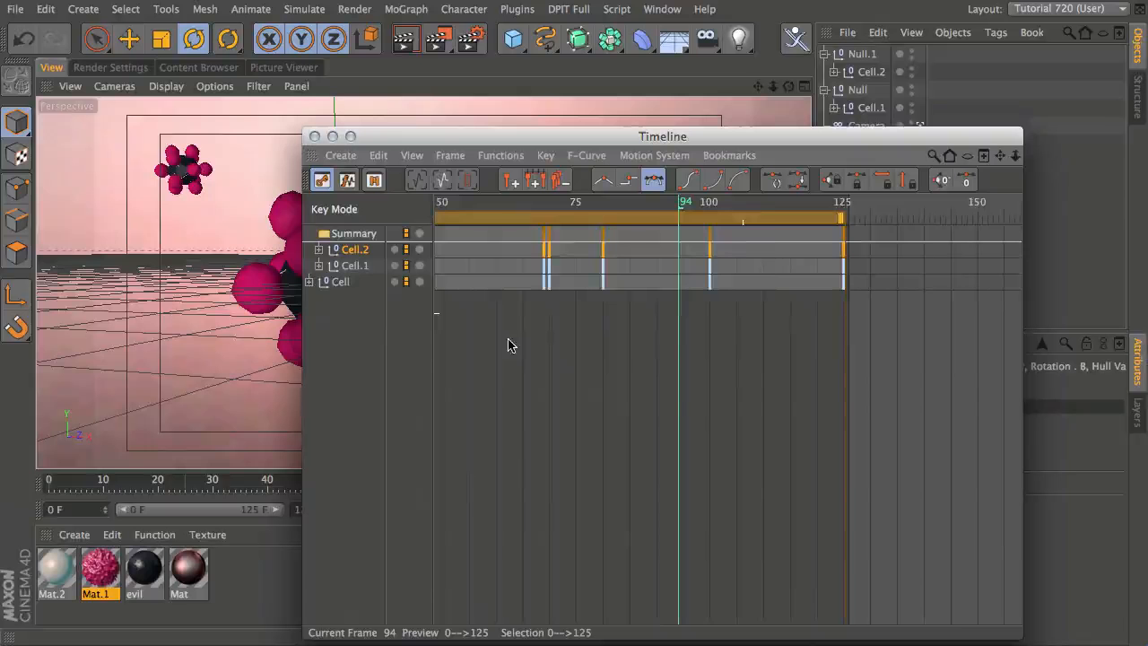
middle_drag(508, 345, 722, 323)
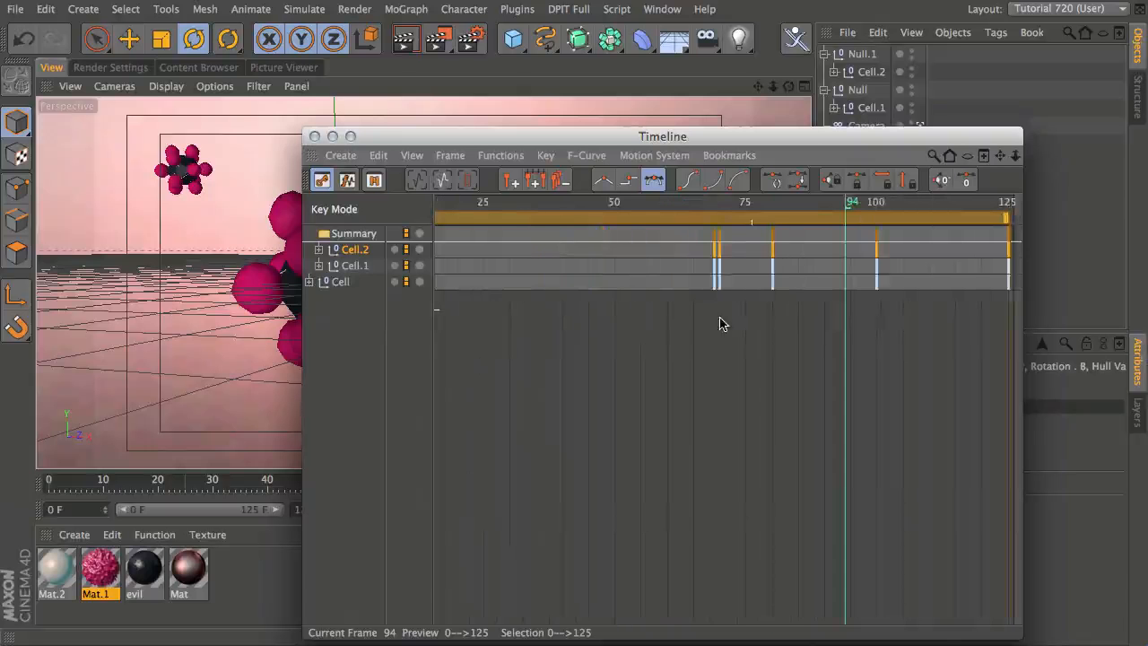
scroll(722, 323, down, 2)
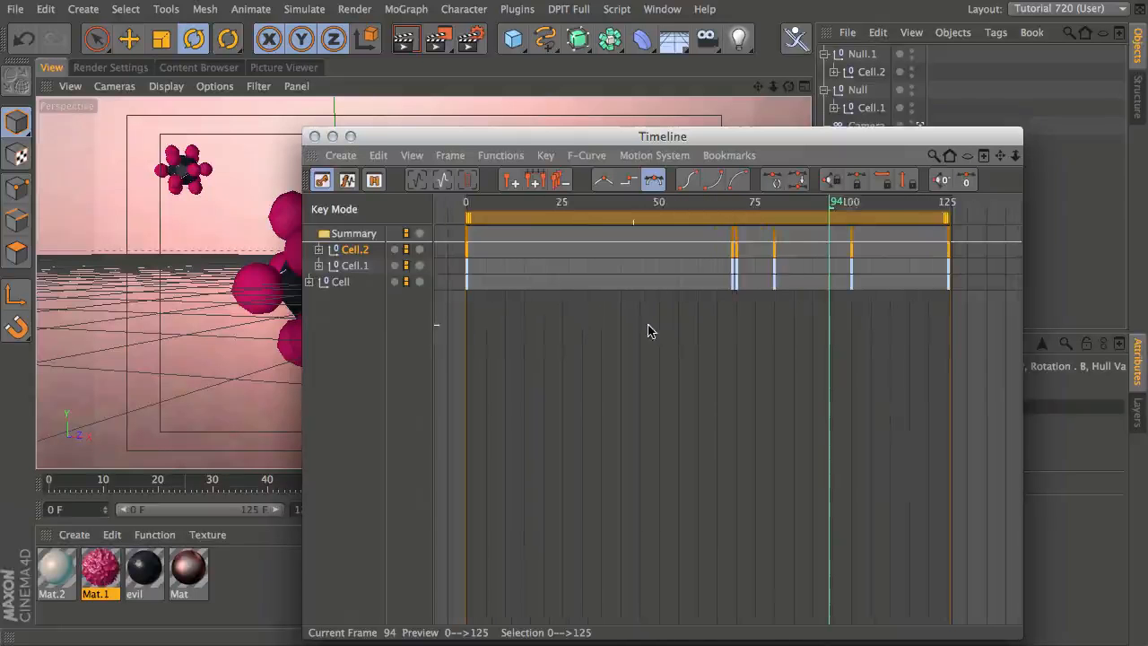
scroll(664, 331, up, 1)
middle_drag(677, 328, 684, 328)
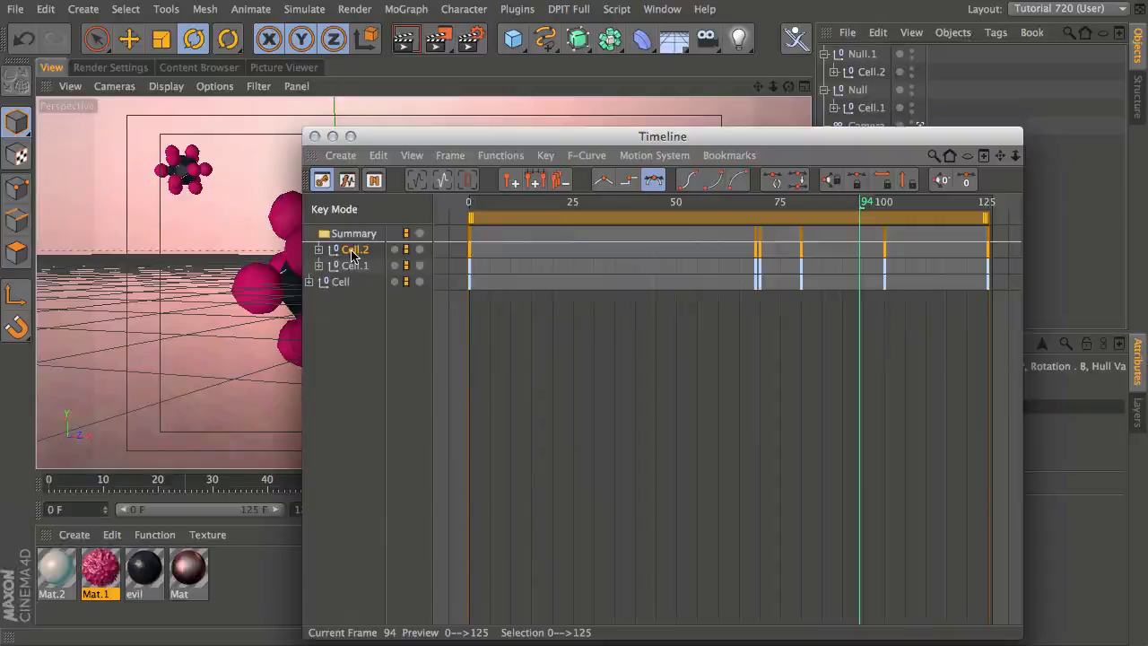
click(339, 283)
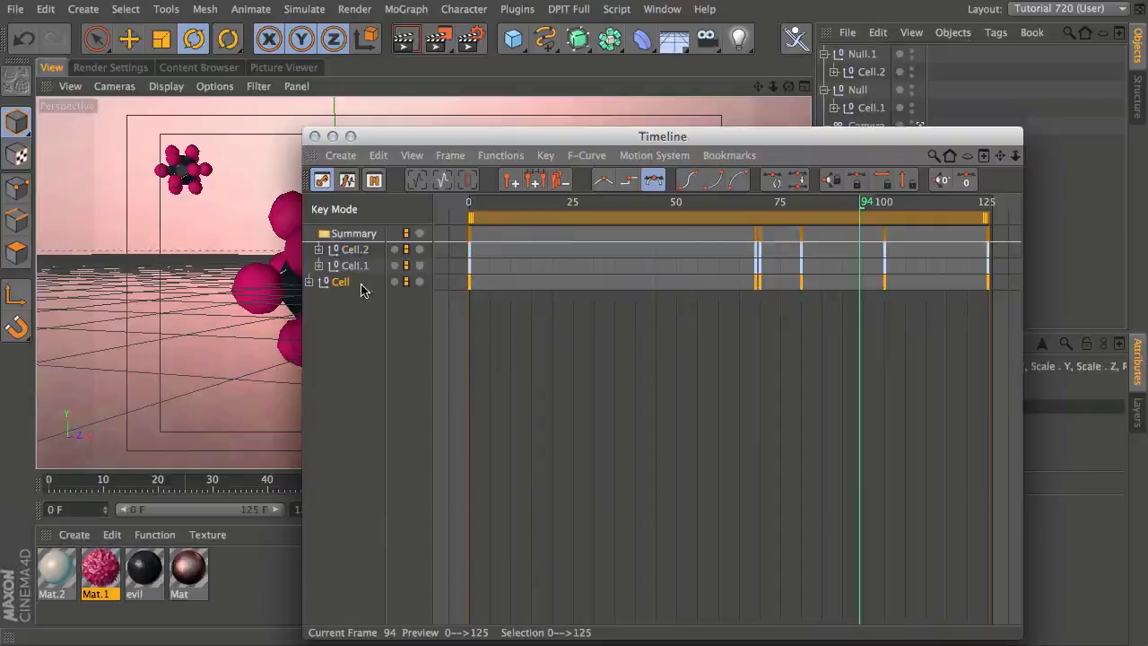
click(354, 265)
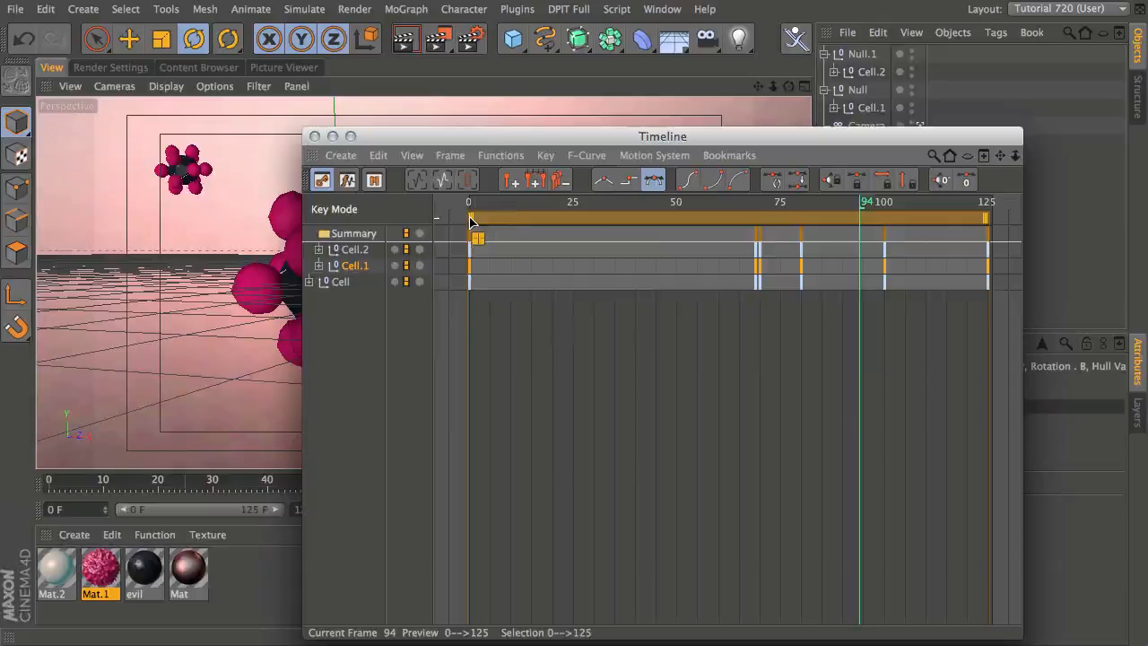
drag(472, 220, 714, 219)
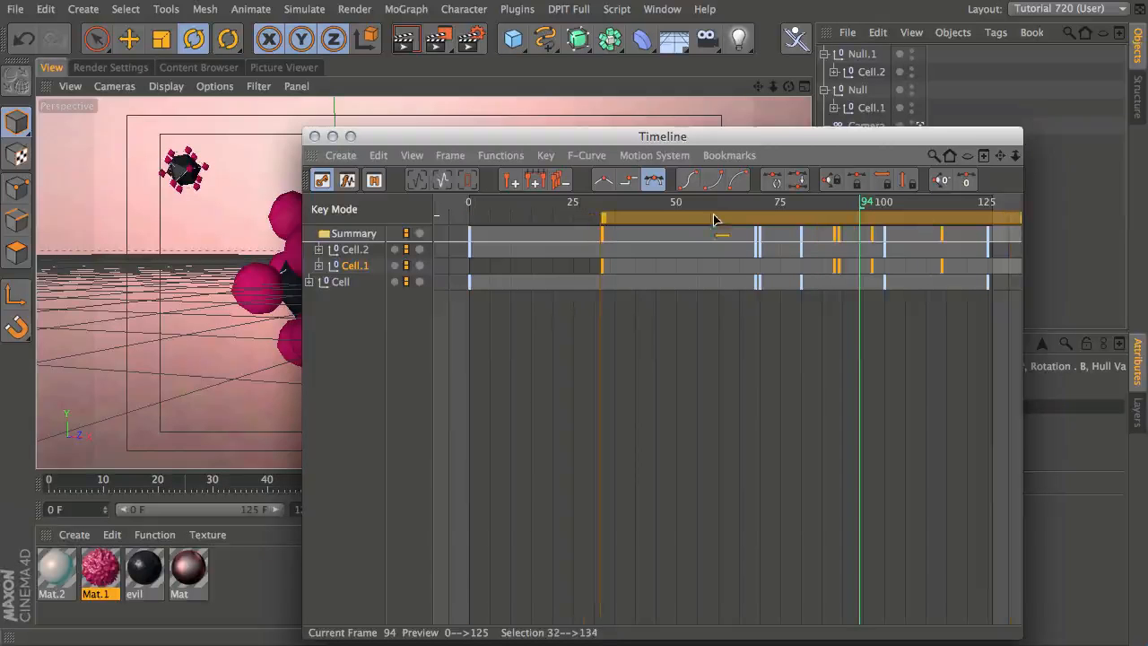
Shift all of Cell.2's keyframes 28 frames earlier and return the animation to frame 0
click(358, 250)
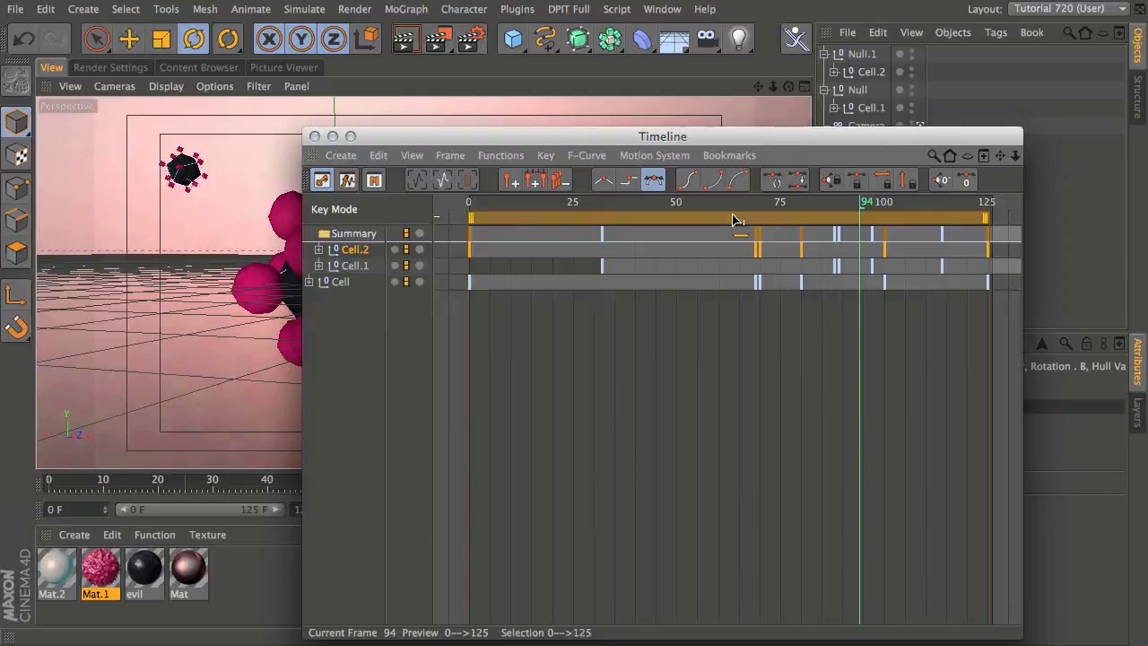
drag(733, 220, 598, 226)
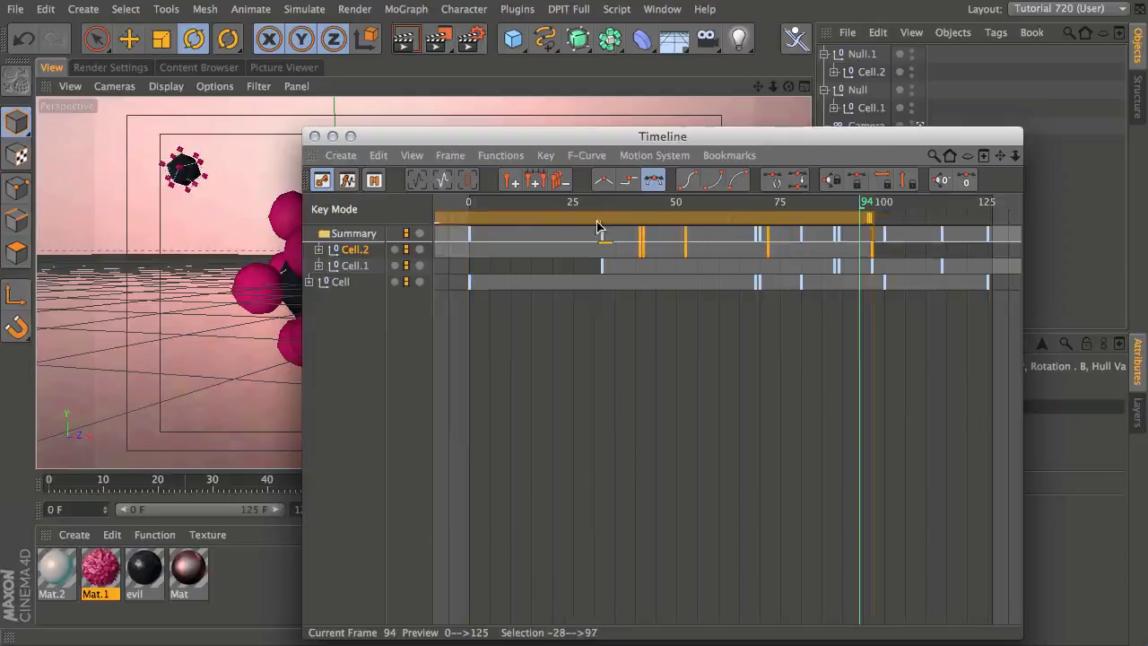
drag(512, 136, 375, 576)
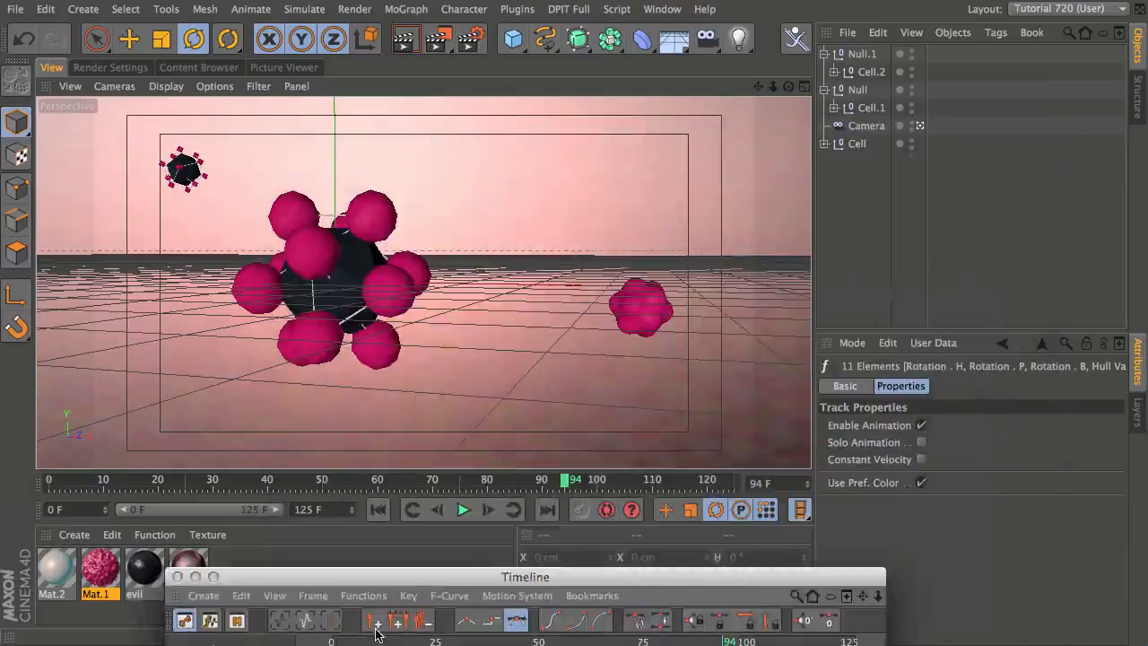
drag(375, 633, 359, 645)
click(378, 509)
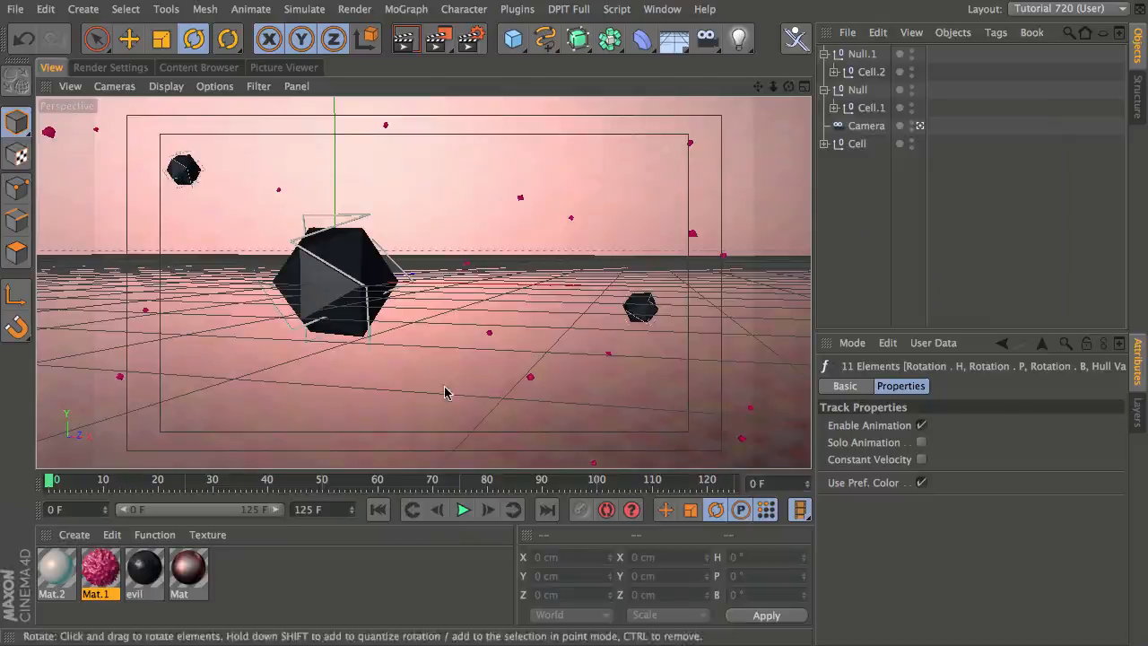
Scrub through the animation and review the Timeline keyframes to check the offset timing of the three cells
click(49, 484)
drag(50, 484, 155, 482)
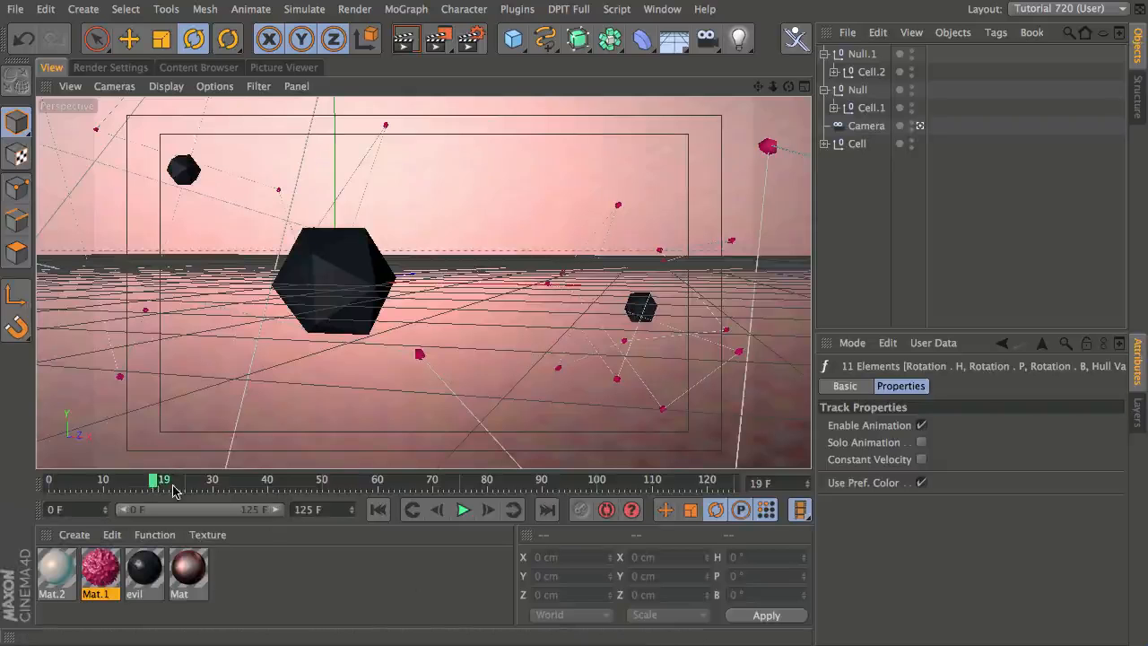
click(164, 481)
drag(165, 481, 565, 505)
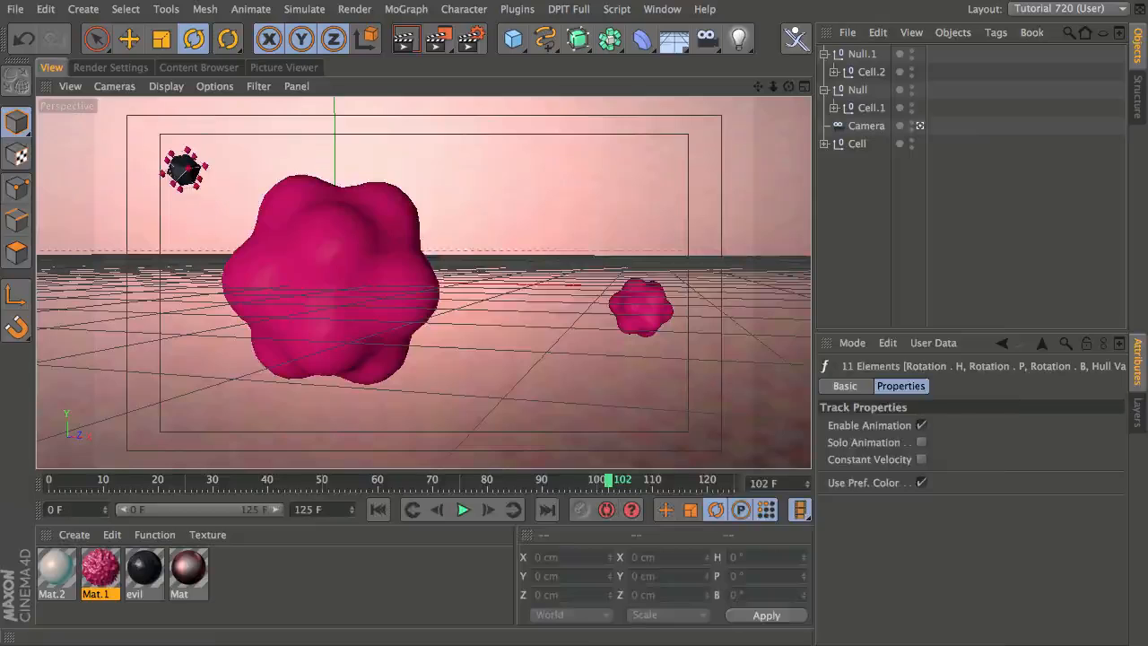
key(shift+F3)
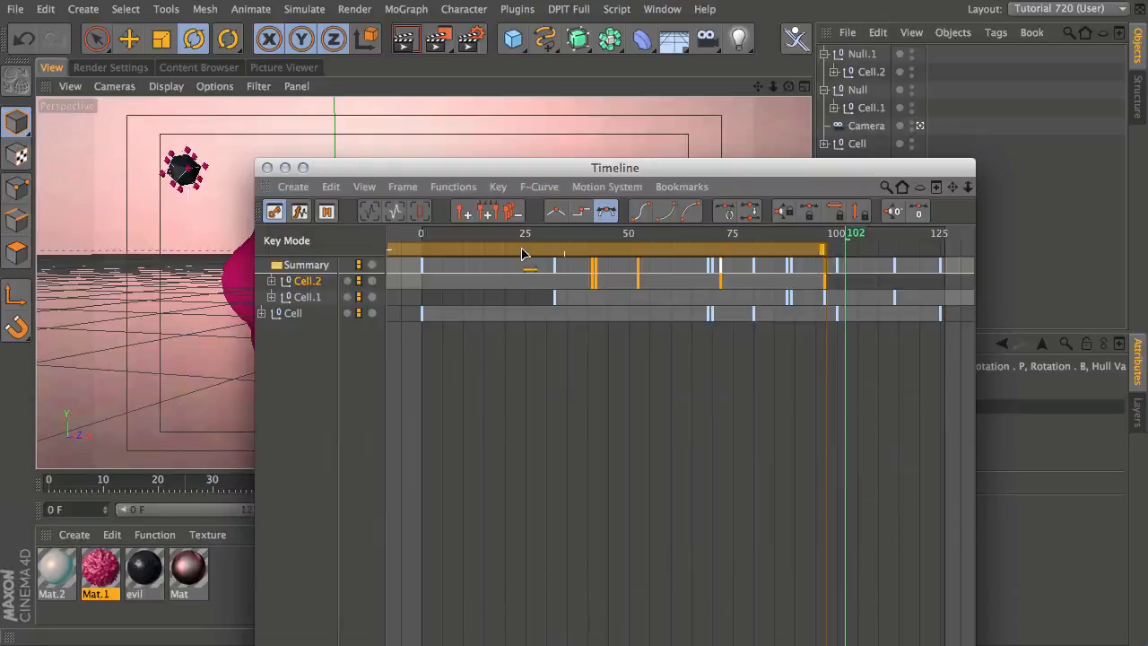
click(268, 167)
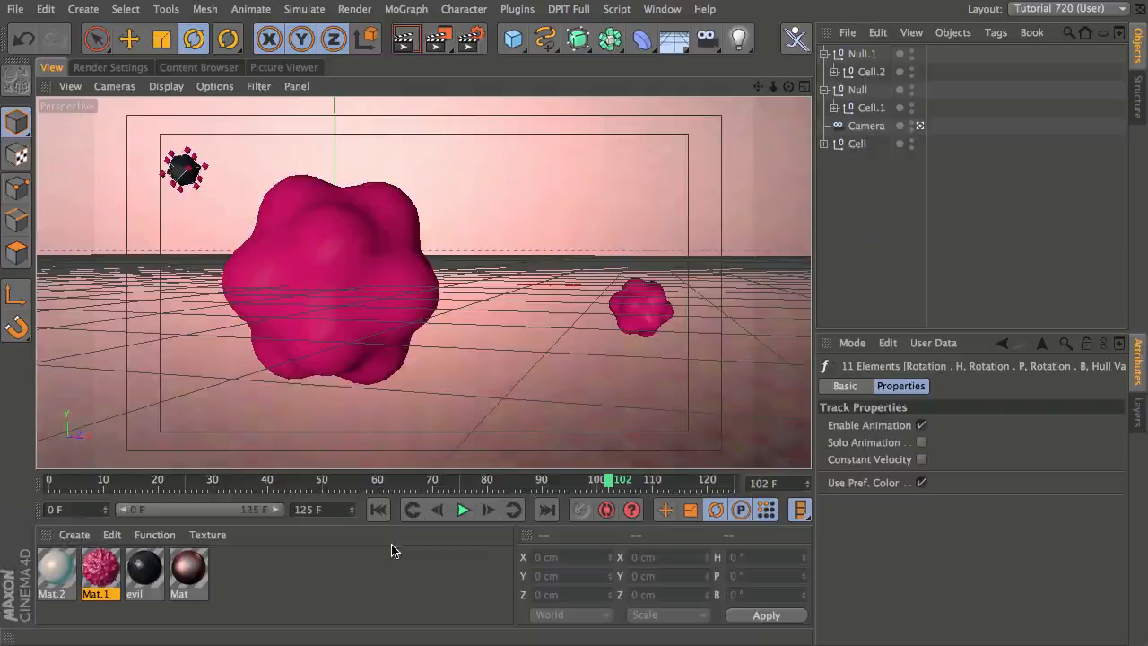
click(594, 481)
drag(595, 484, 371, 491)
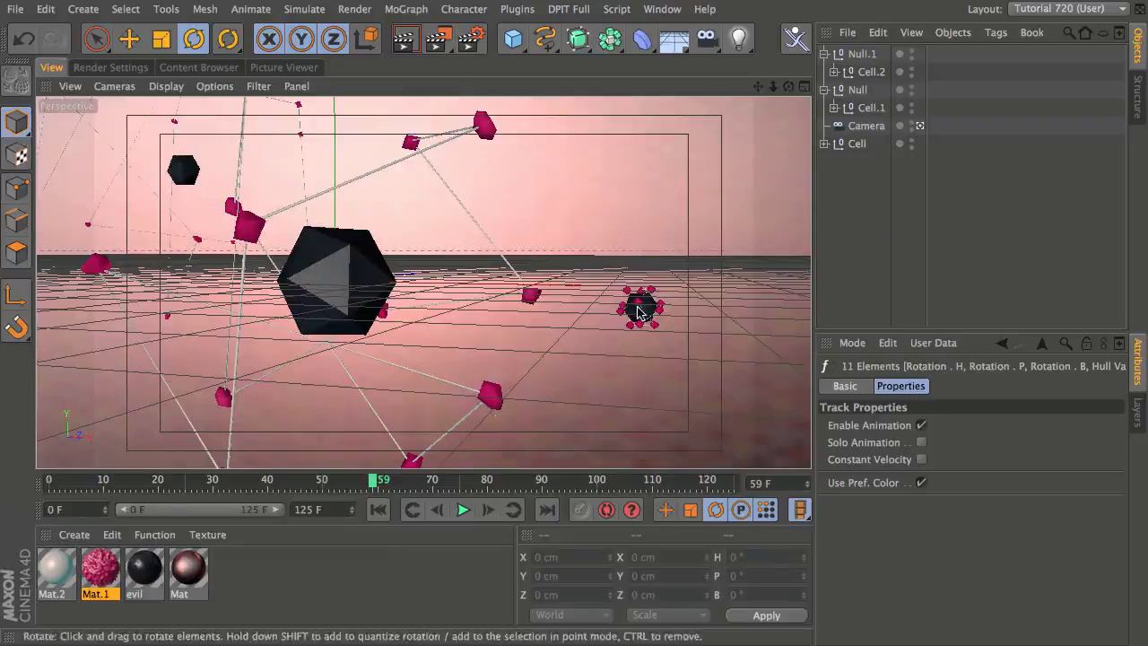
drag(372, 485, 246, 496)
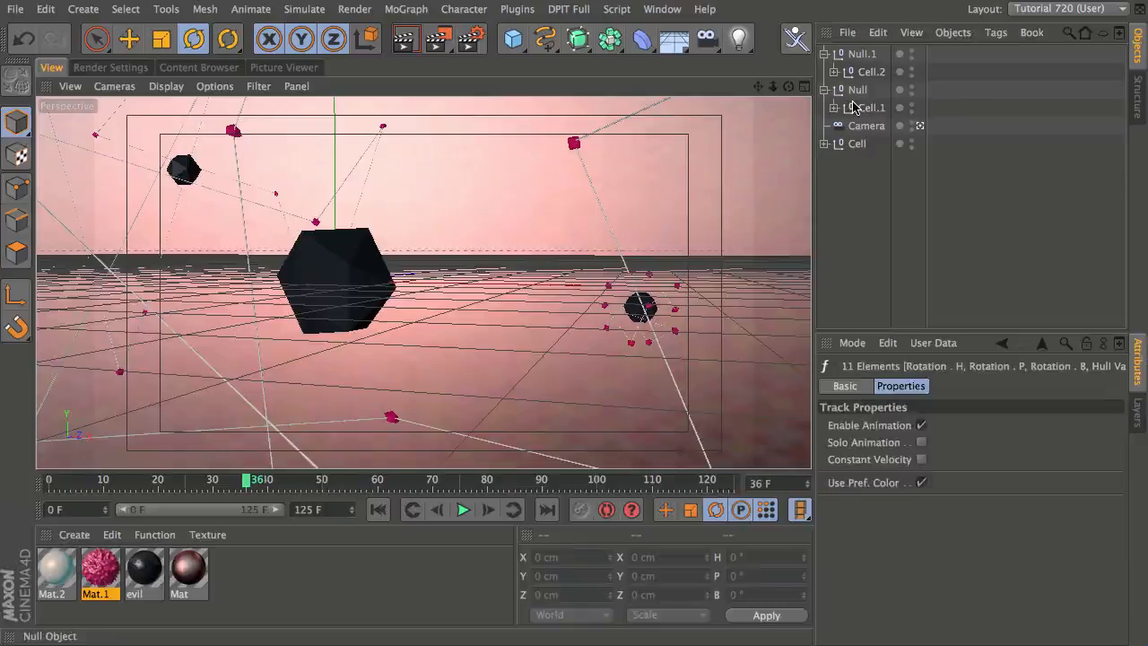
Add a new null object to the scene and name it "focus"
click(864, 125)
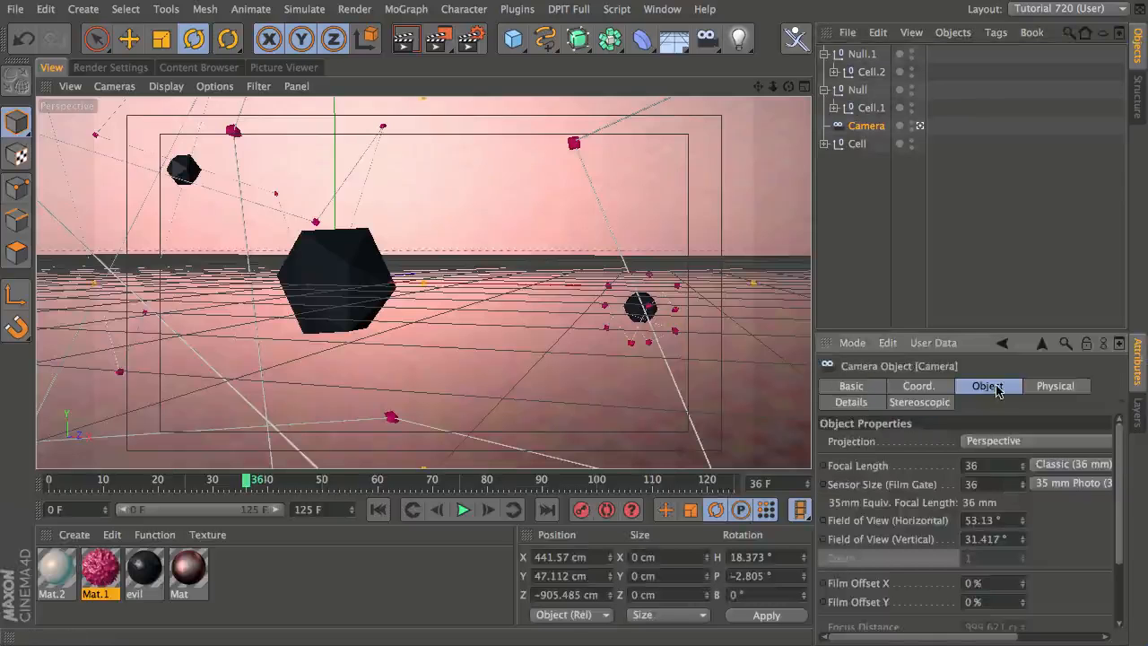
drag(1119, 502, 1120, 568)
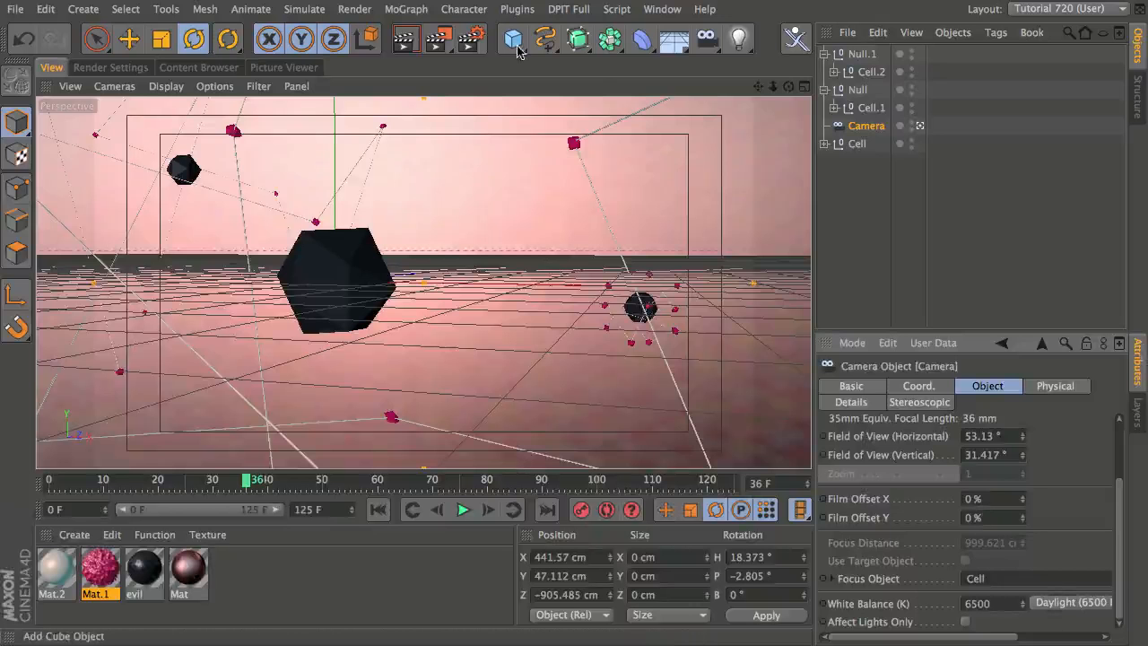
drag(516, 52, 596, 64)
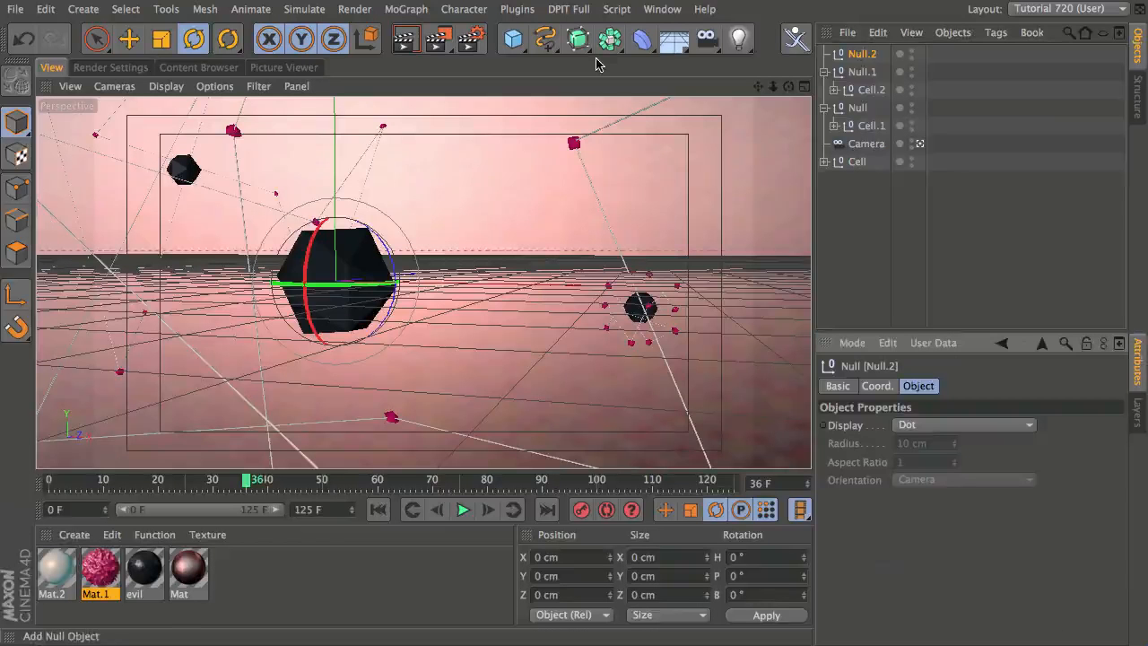
double_click(863, 54)
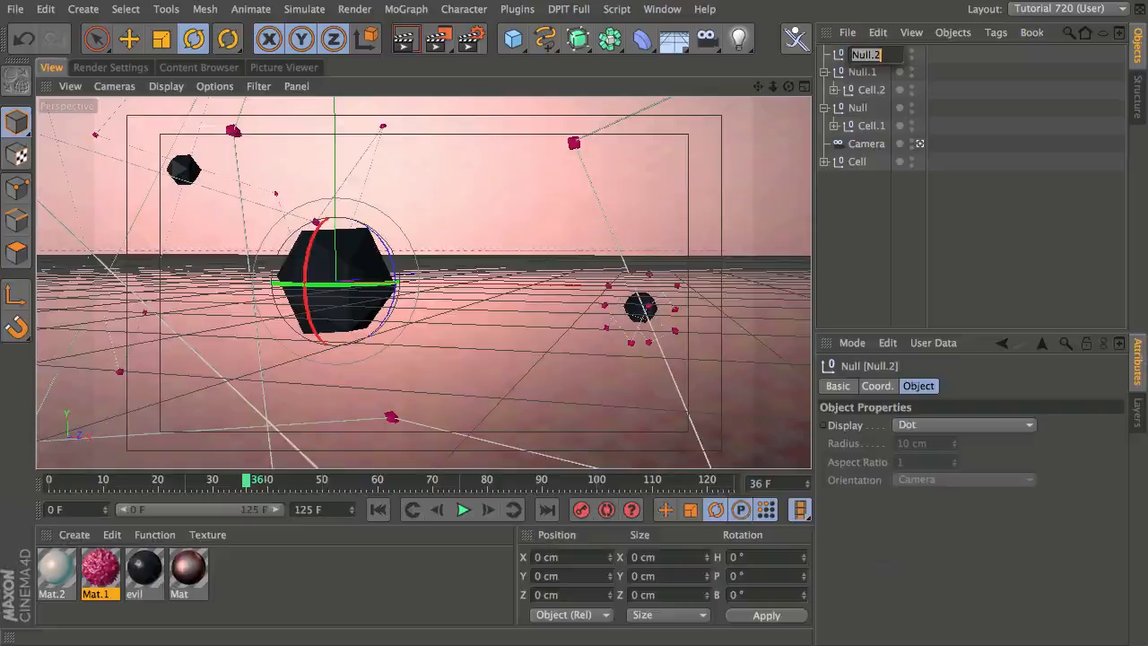
text(NU)
key(BackSpace)
key(BackSpace)
text(fo)
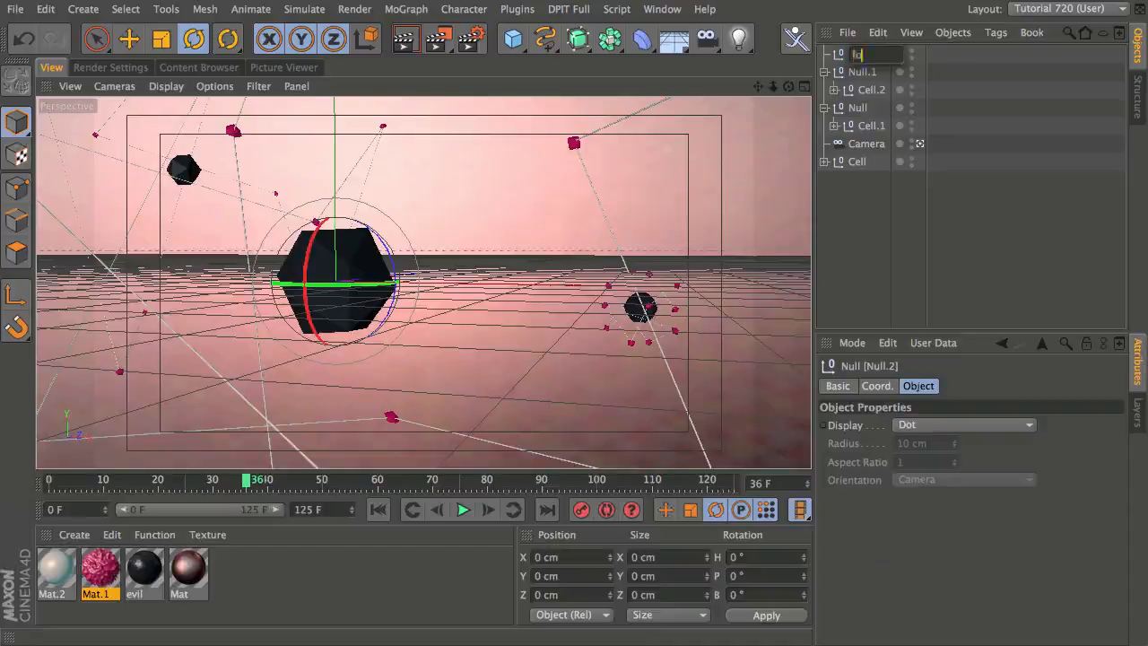
key(Escape)
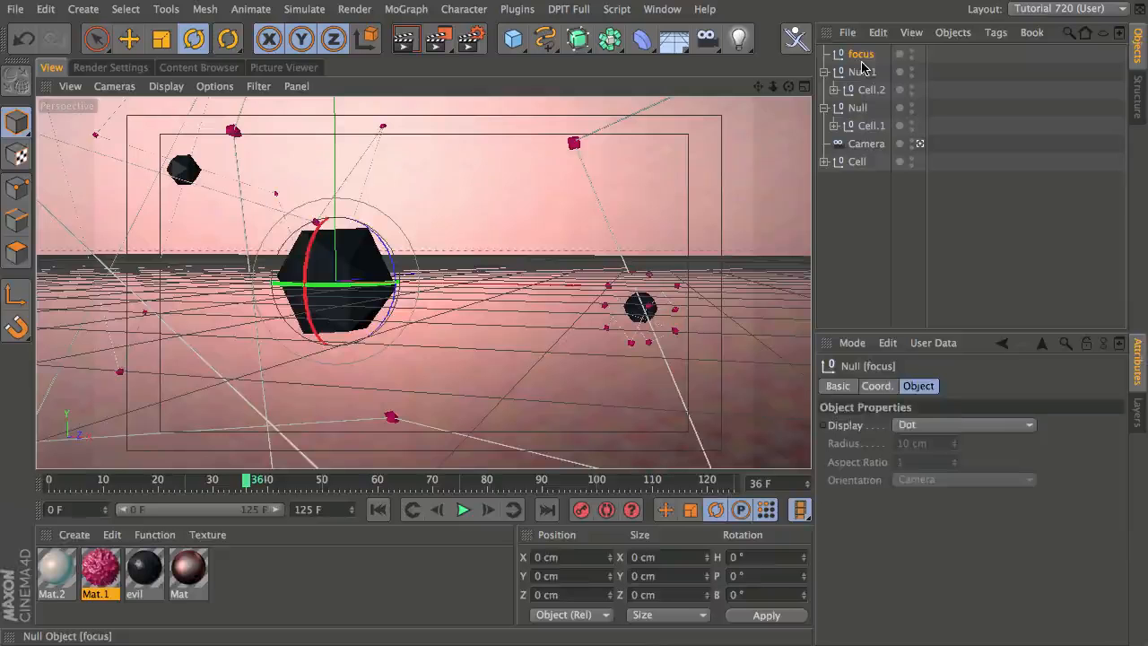
Assign the focus null as the camera's Focus Object in place of Cell
click(866, 143)
drag(859, 52, 1116, 641)
drag(859, 55, 975, 584)
At frame 18, move the focus null onto the distant right-hand cell, about X 425 cm, Z 2831 cm, and record a position-only keyframe
middle_click(617, 201)
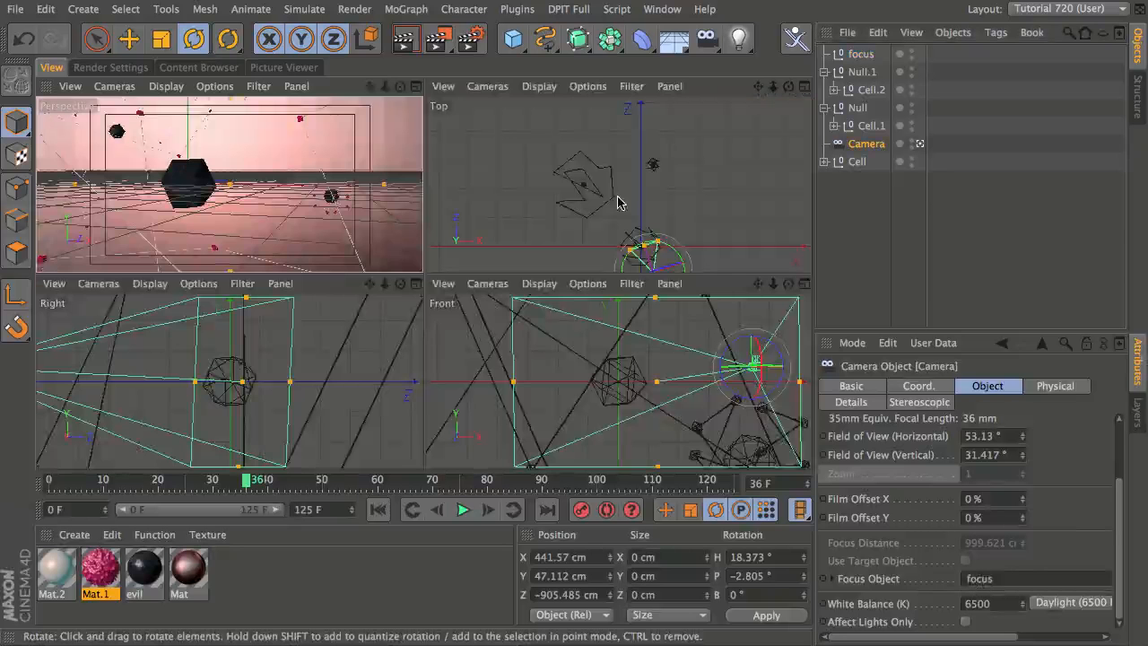
middle_click(617, 202)
key(e)
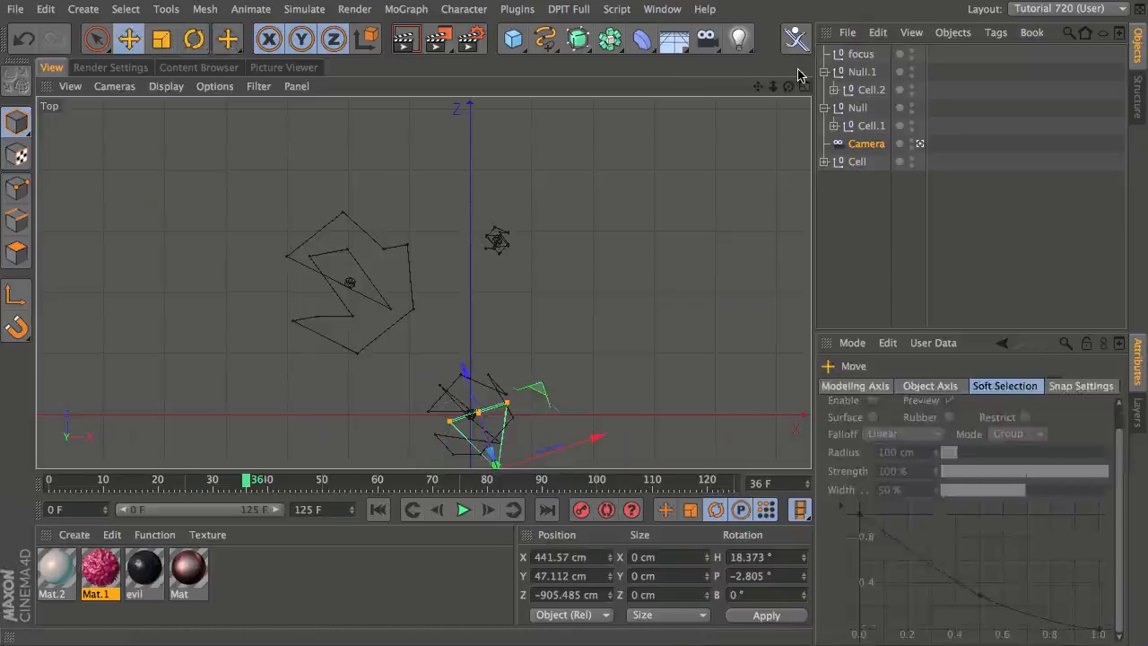
click(860, 54)
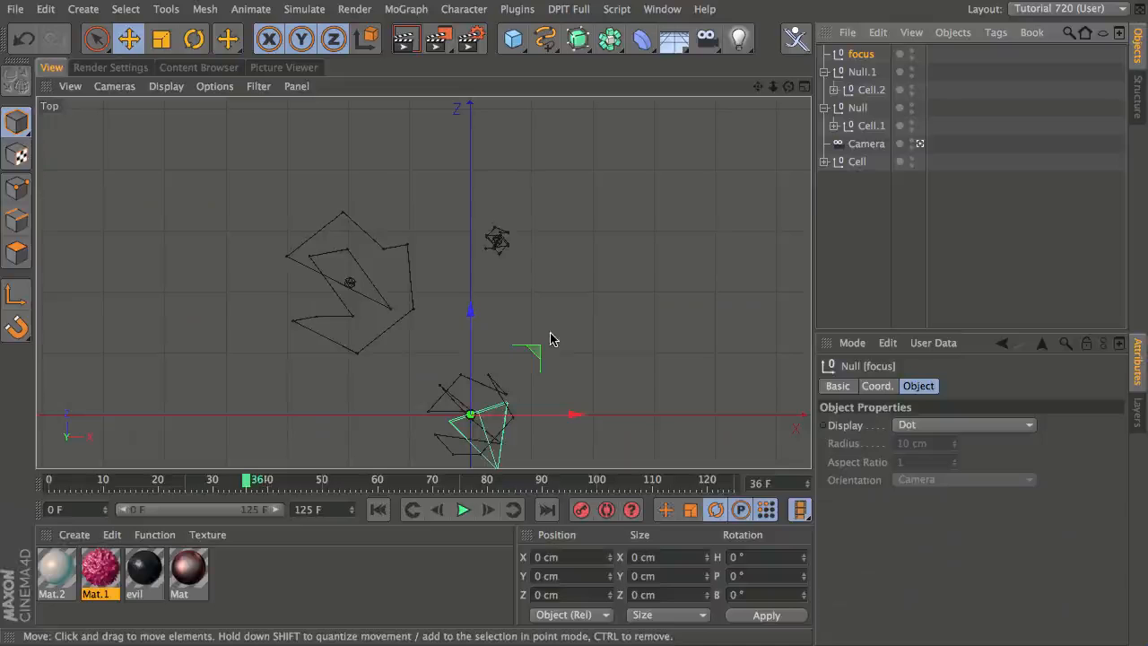
drag(188, 482, 148, 485)
drag(535, 346, 559, 181)
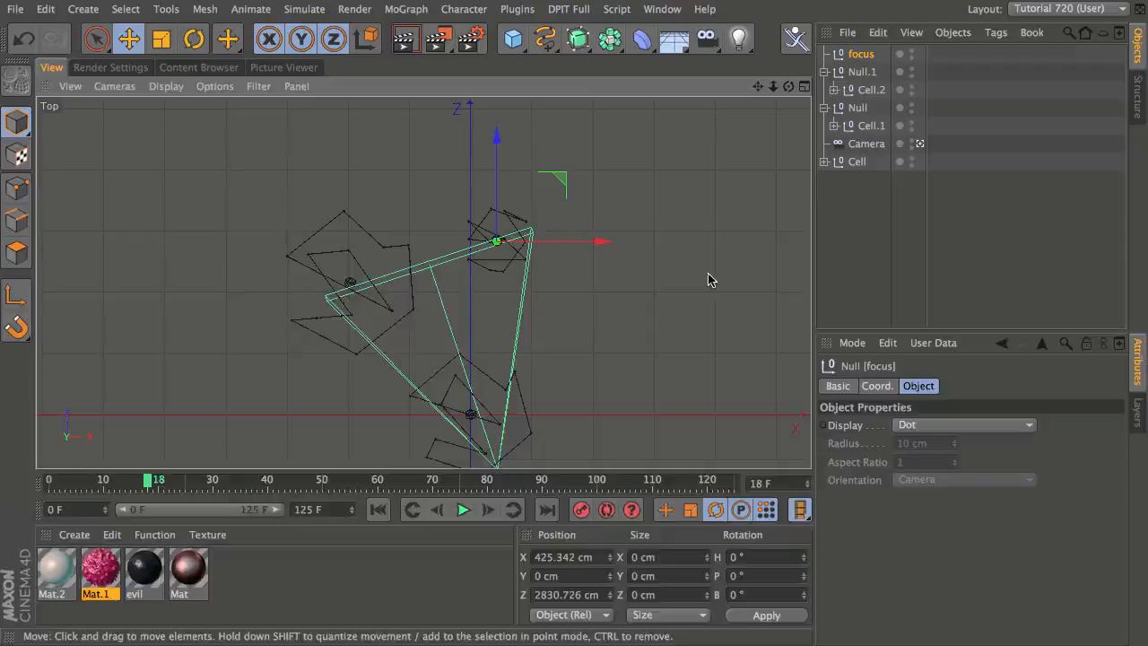
click(664, 510)
click(714, 510)
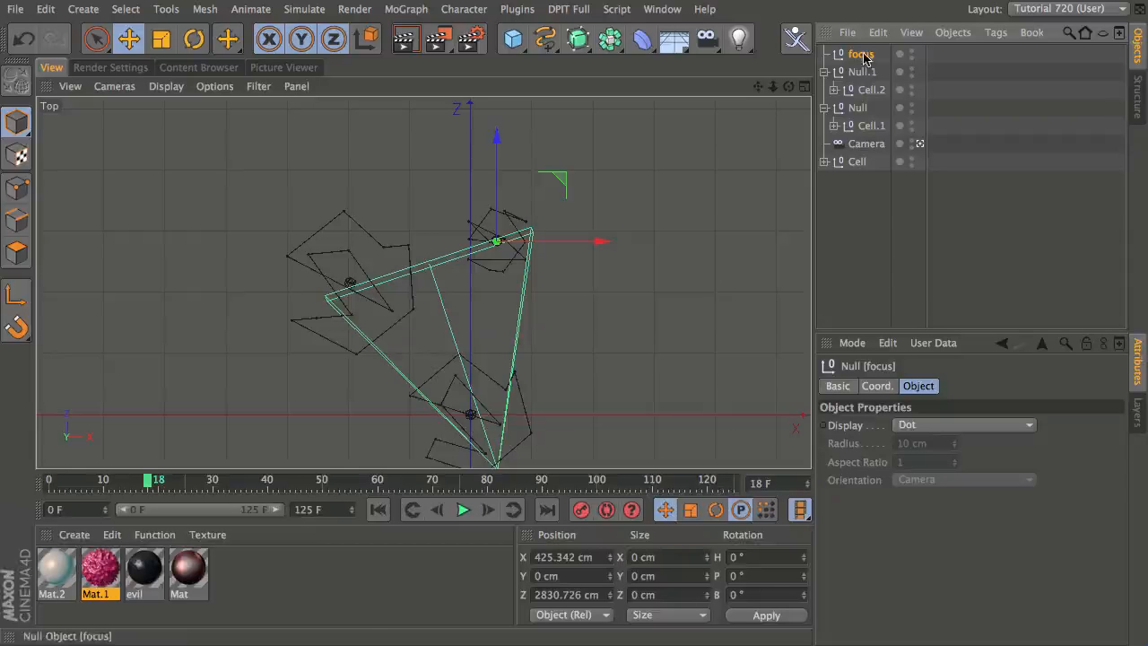
At frame 63, move the focus null to the main cell's centre, about X 15 cm, Z -29 cm, and record its position keyframe
click(194, 483)
drag(197, 484, 397, 487)
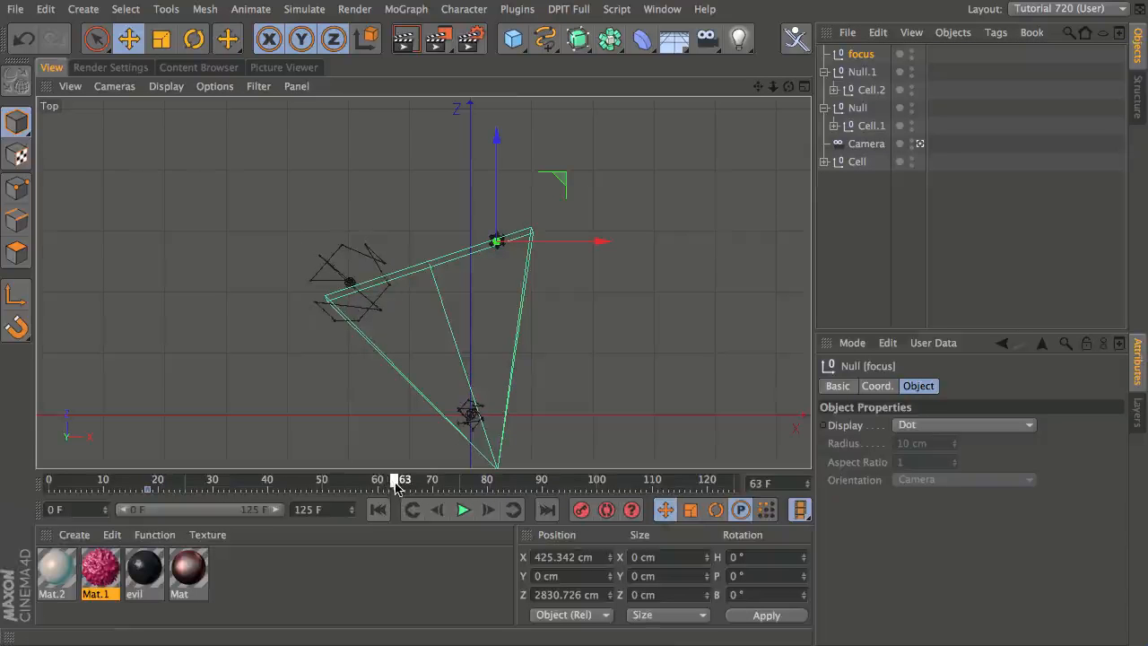
drag(542, 224, 535, 355)
middle_click(482, 260)
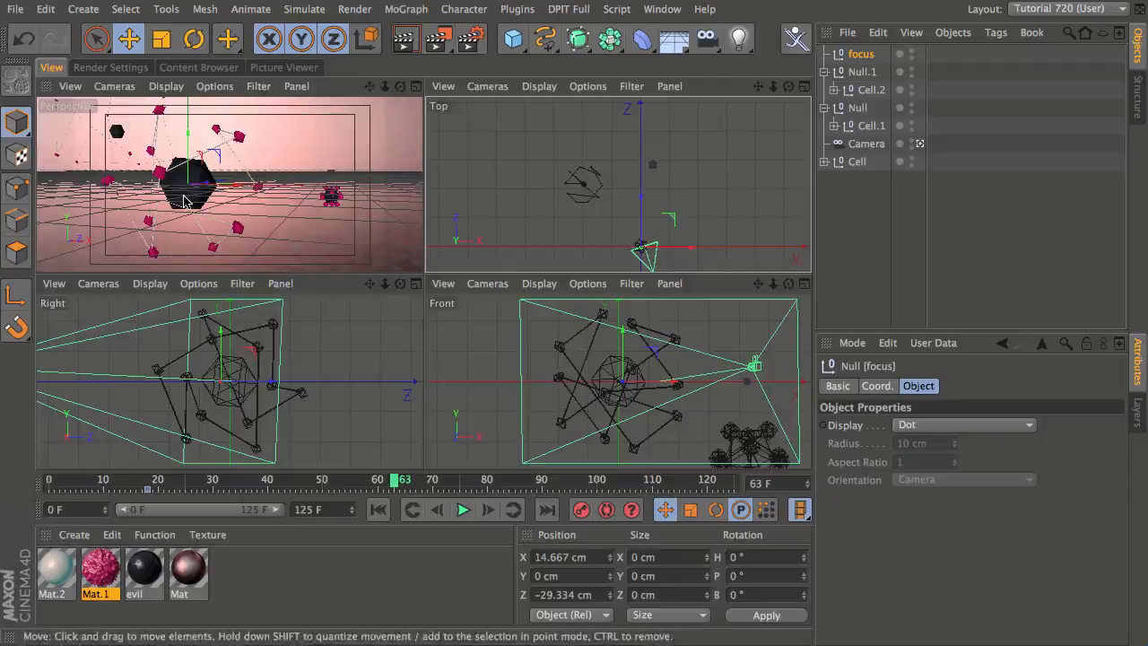
alt+middle_drag(610, 211, 572, 156)
alt+right_drag(577, 179, 792, 126)
alt+middle_drag(672, 231, 618, 185)
alt+right_drag(618, 185, 802, 135)
click(581, 509)
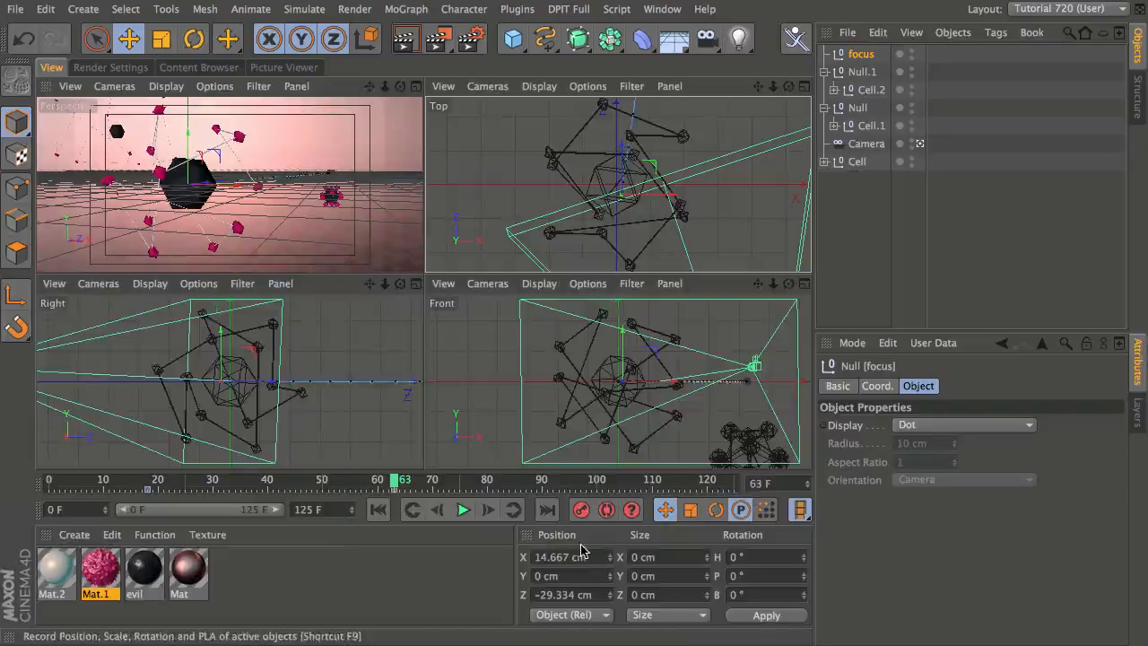
Check the focus null's movement through the camera, then test-render nearly the whole view at frame 92 with Render Region
key(F1)
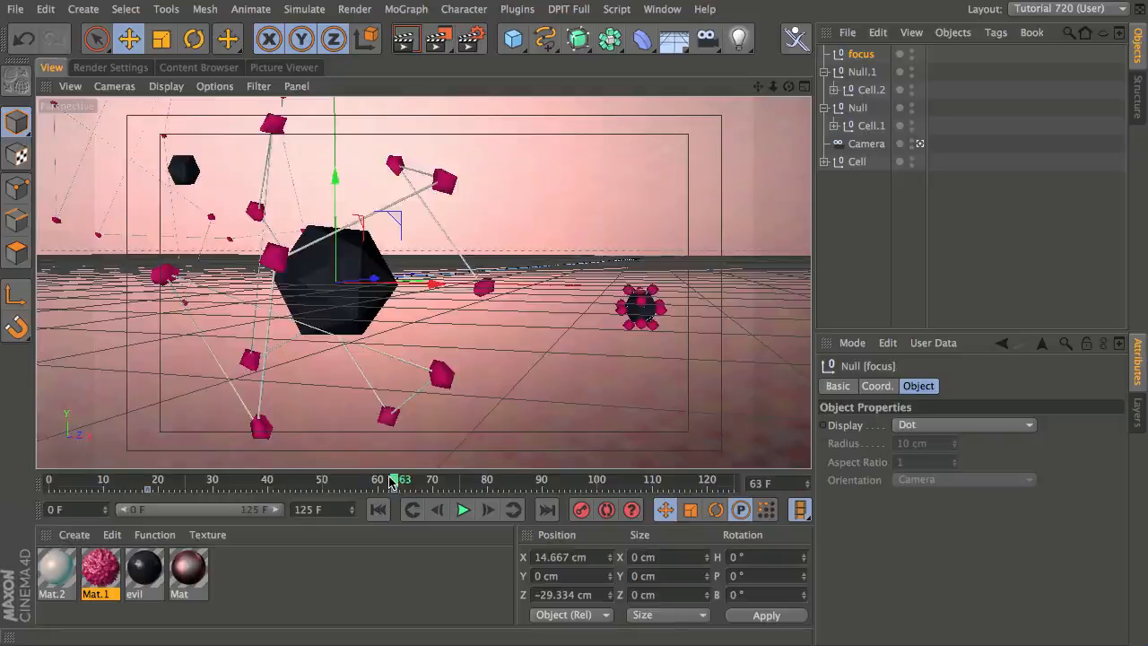
drag(392, 483, 154, 485)
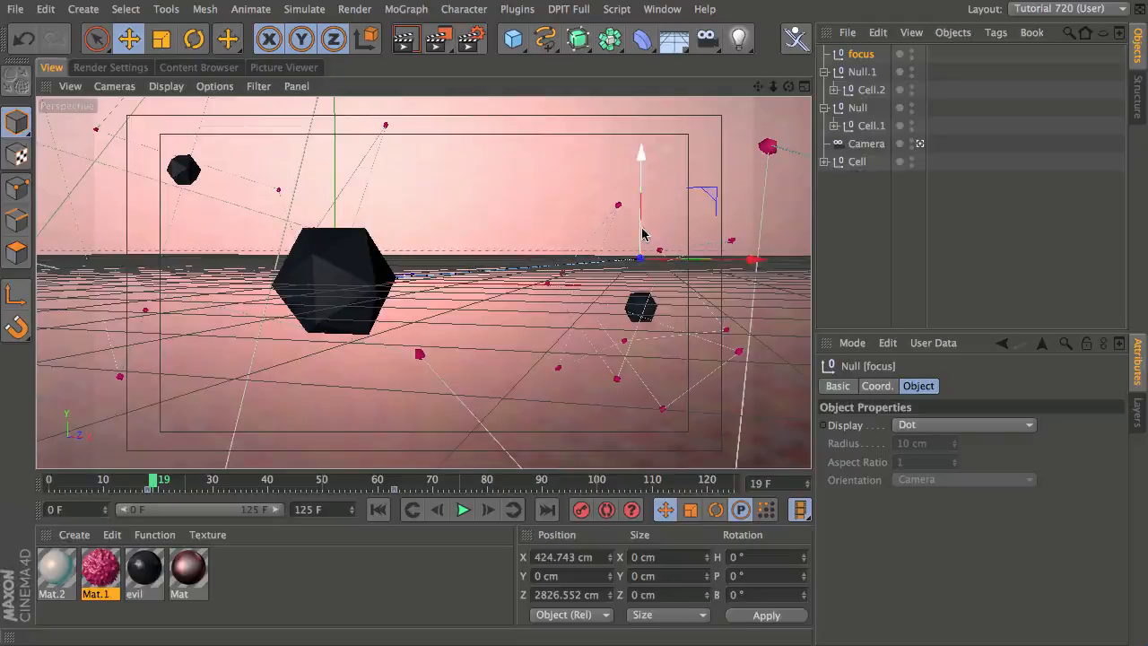
drag(164, 492, 554, 466)
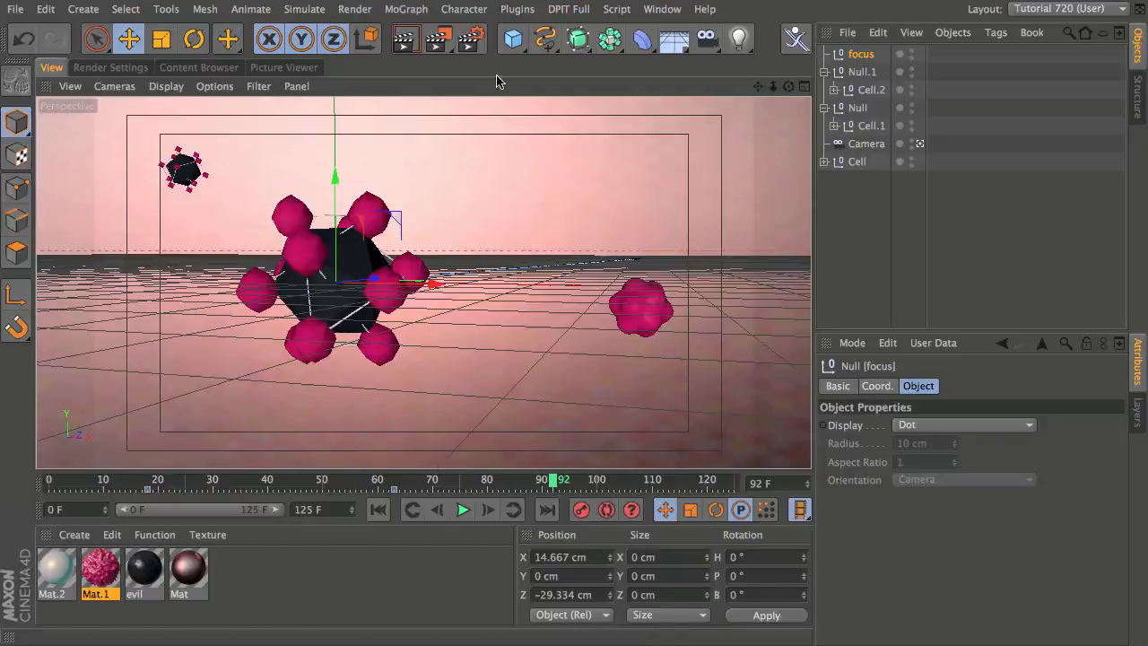
click(866, 144)
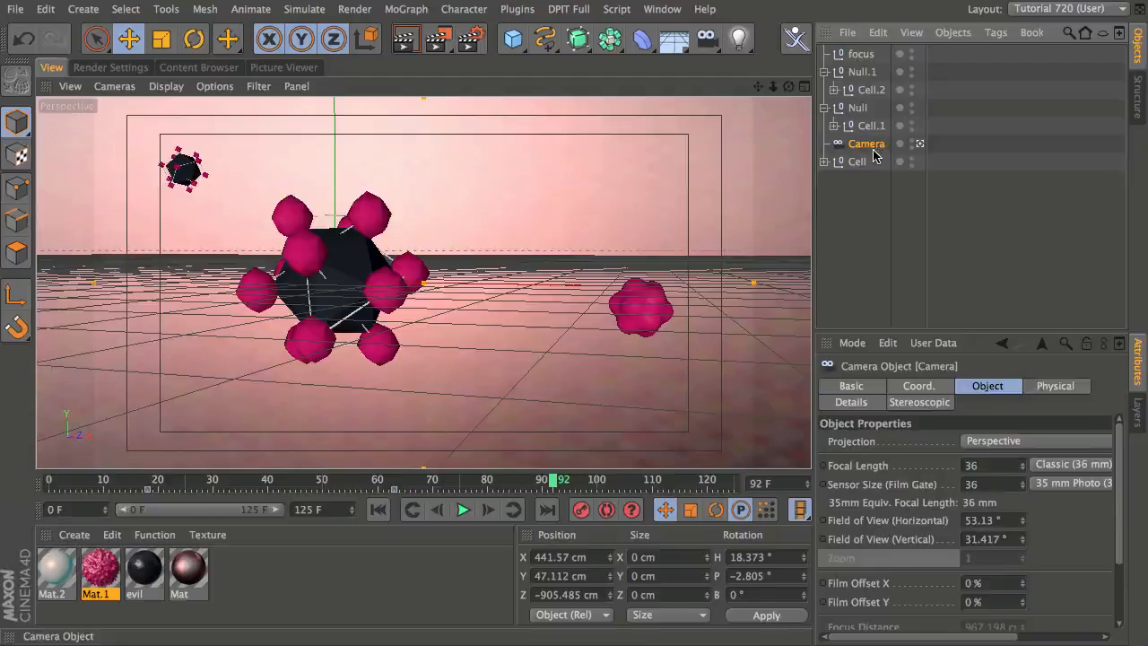
click(1055, 385)
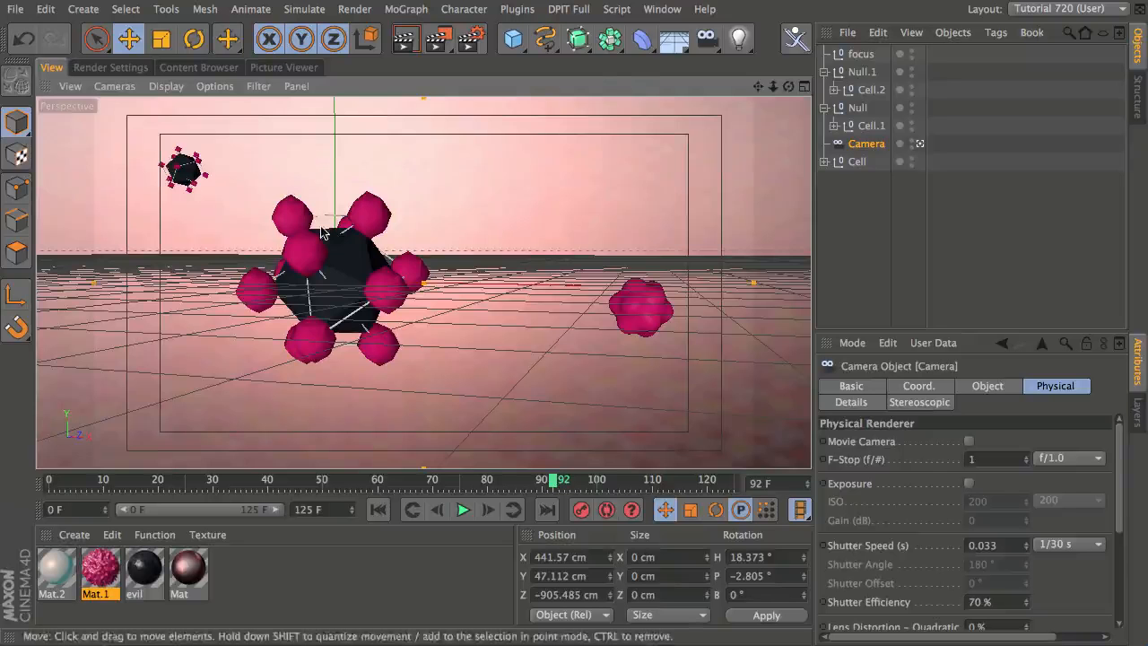
click(439, 40)
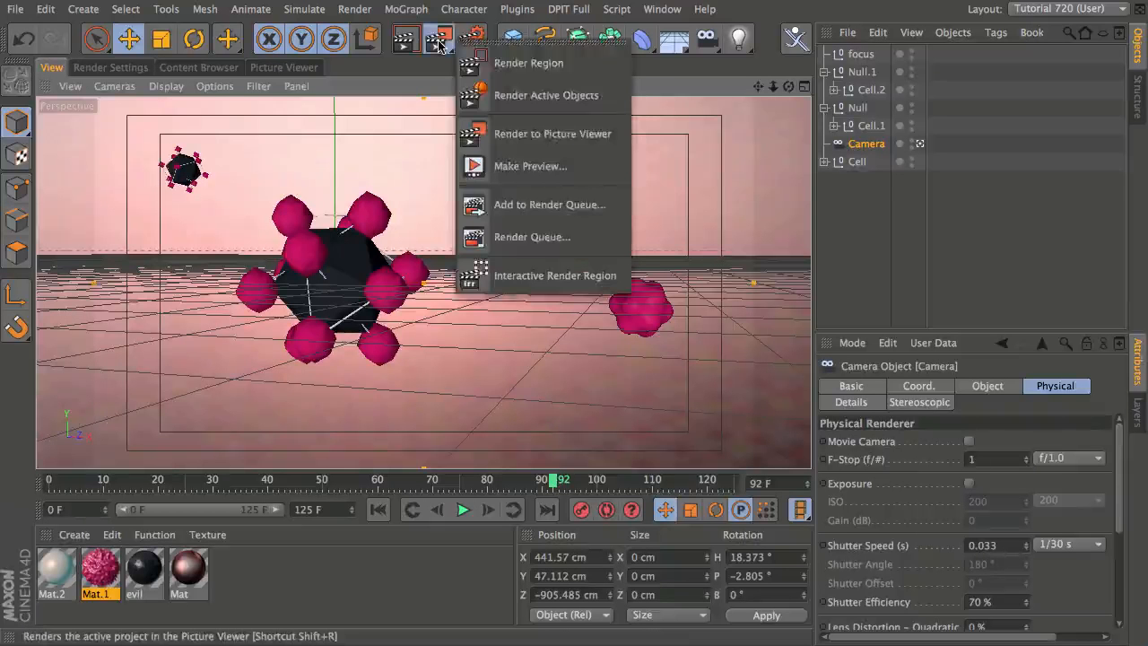
click(514, 63)
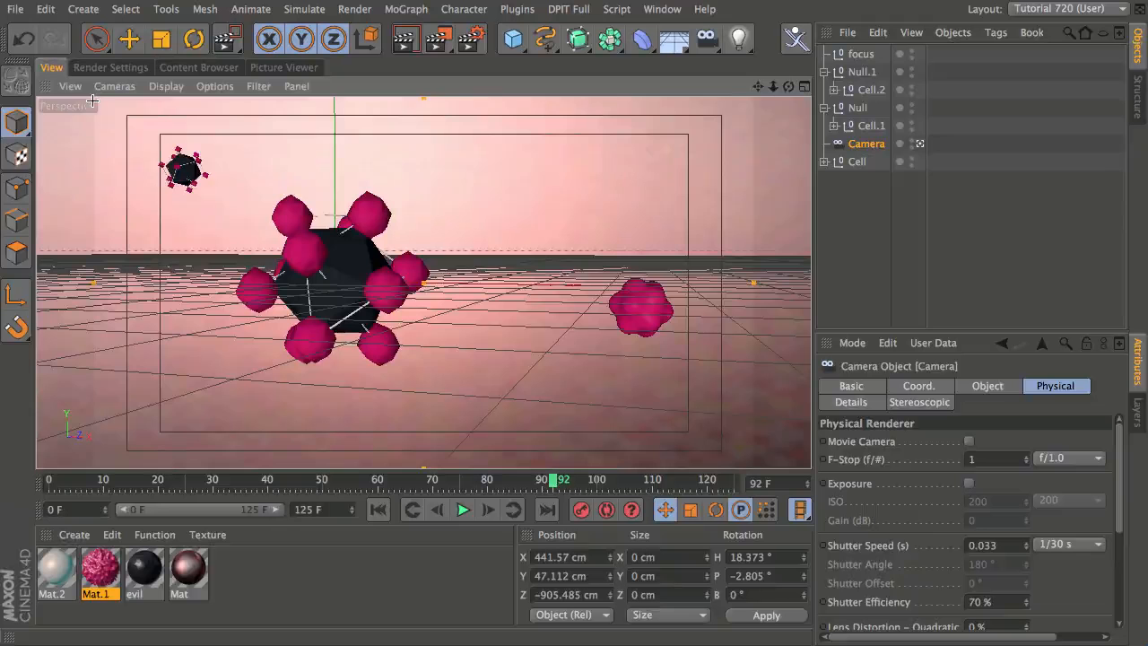
drag(92, 97, 750, 476)
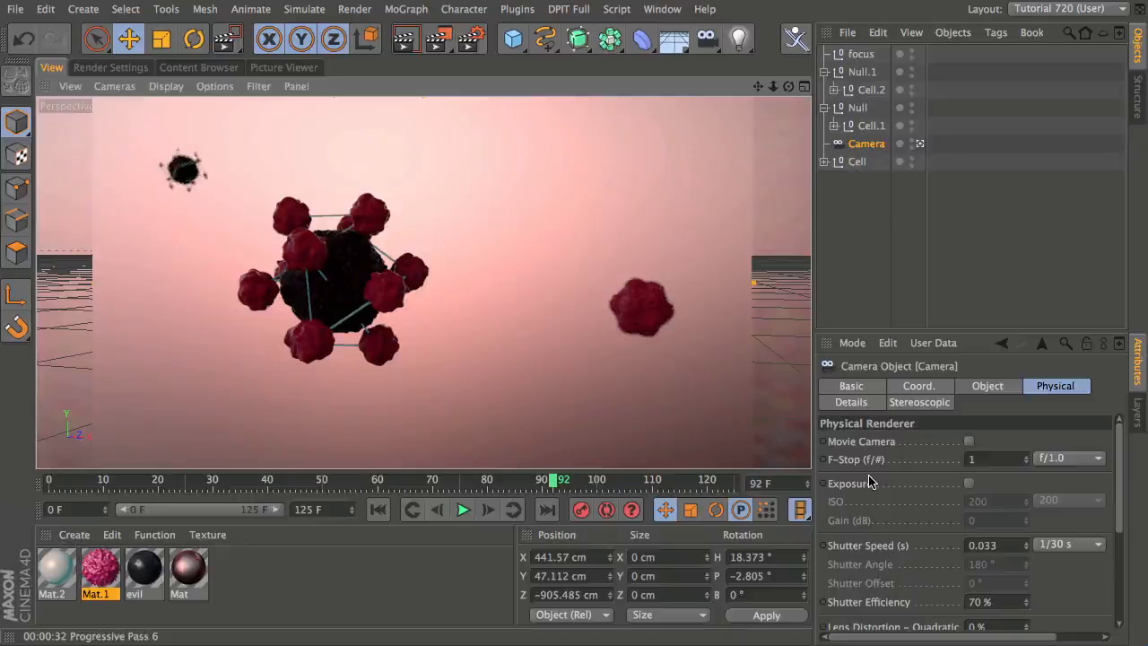
Set the camera's F-Stop to 0.05 and render the view region again to judge the blur
double_click(985, 459)
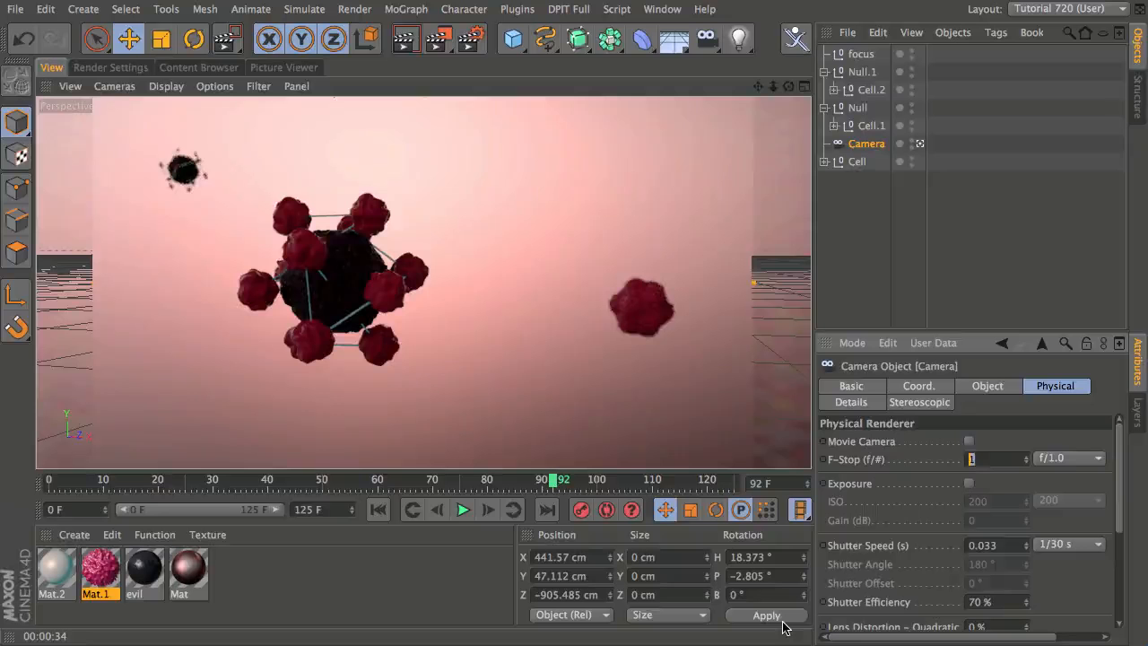
key(BackSpace)
text(0.05)
key(Return)
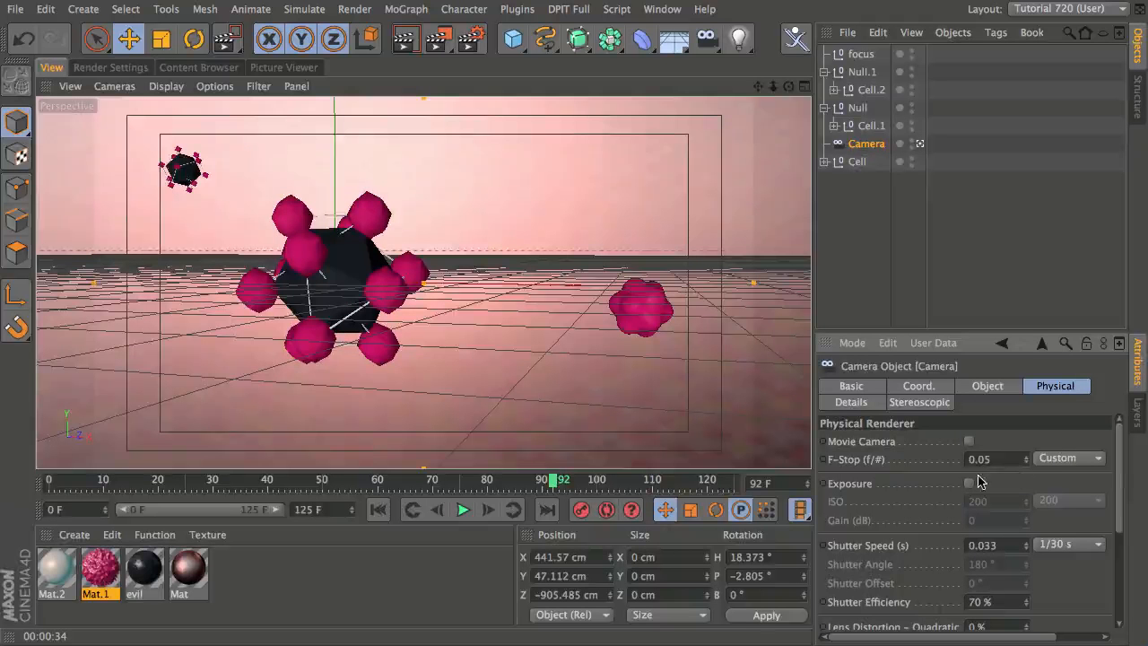
click(440, 50)
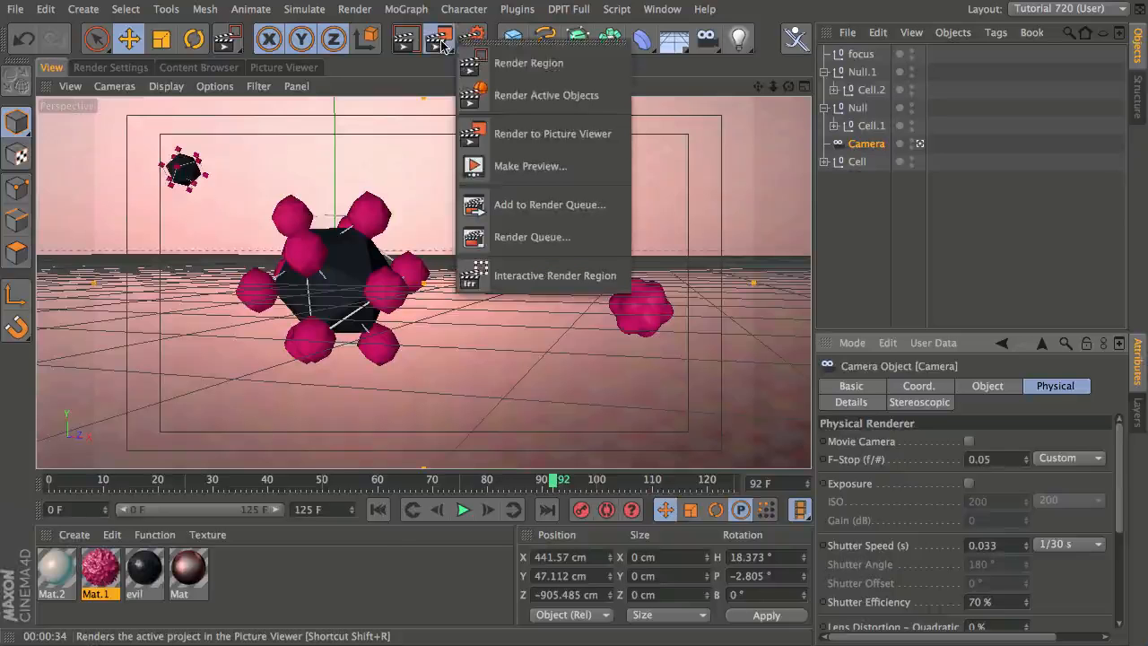
click(506, 65)
drag(92, 101, 798, 472)
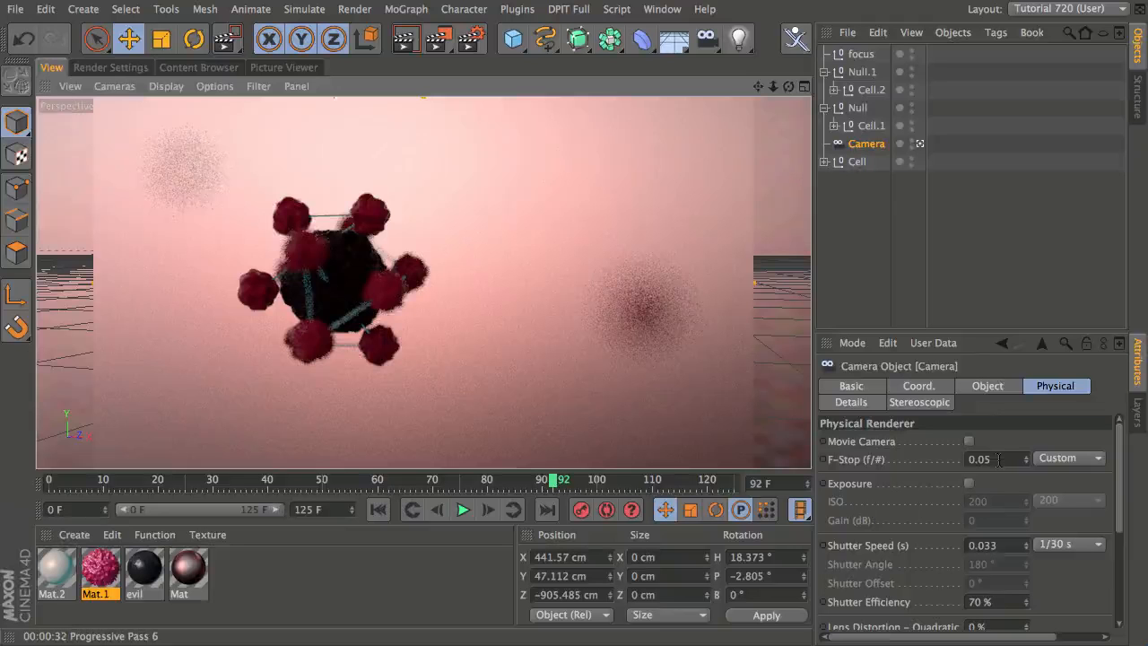
Set the camera's F-Stop to 0.1 and test-render a region around the main cell
drag(998, 459, 946, 468)
text(.1)
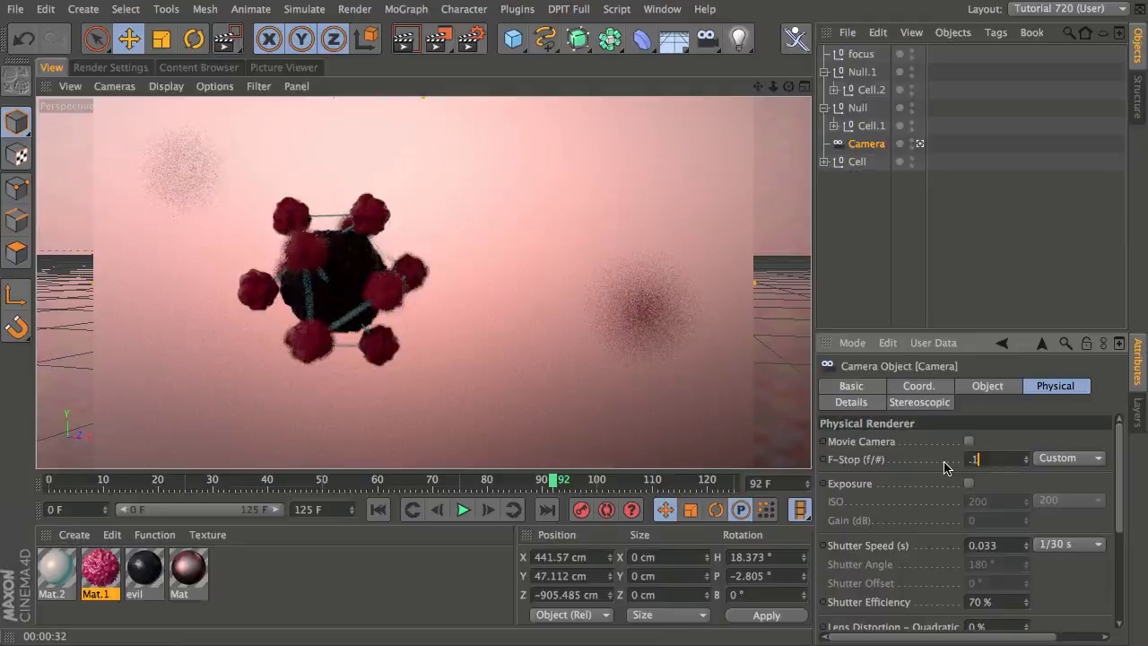
key(Return)
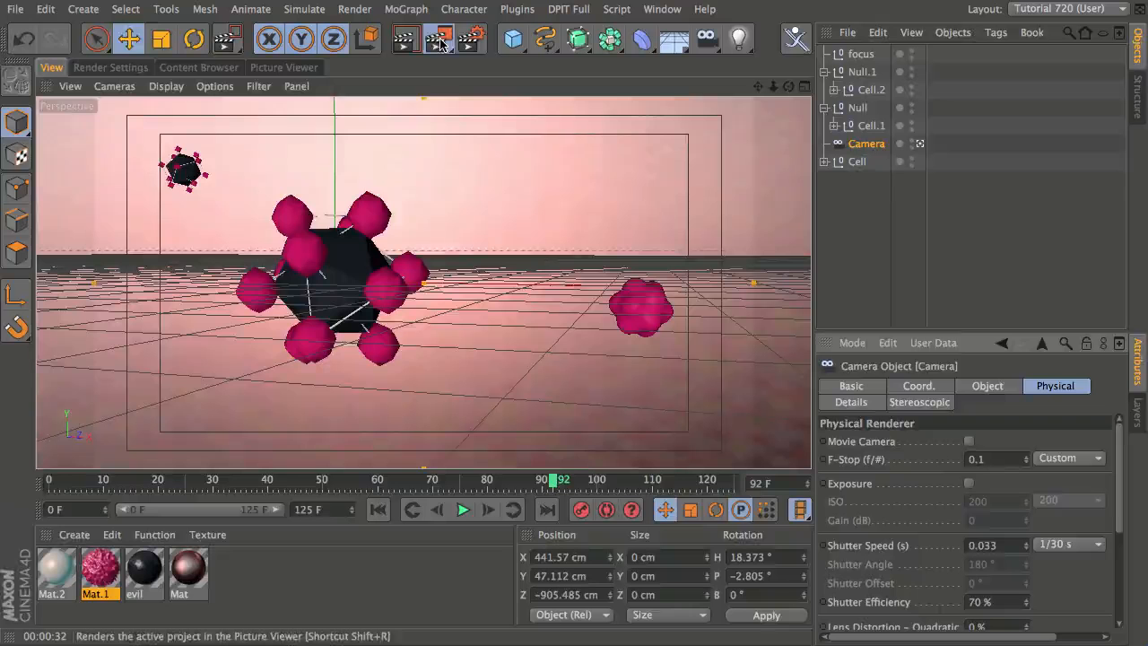
drag(223, 174, 461, 390)
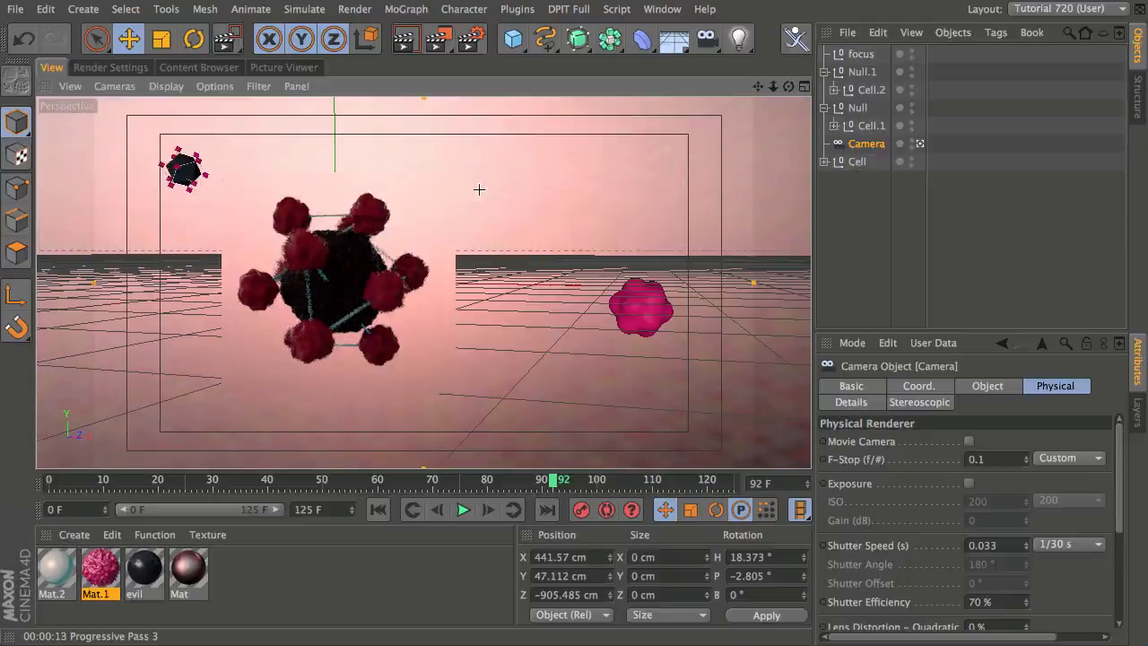
Move the focus null along its Z axis to about Z -145 cm, test-render the main cell's region and compare with Pulse_final.mov
click(866, 55)
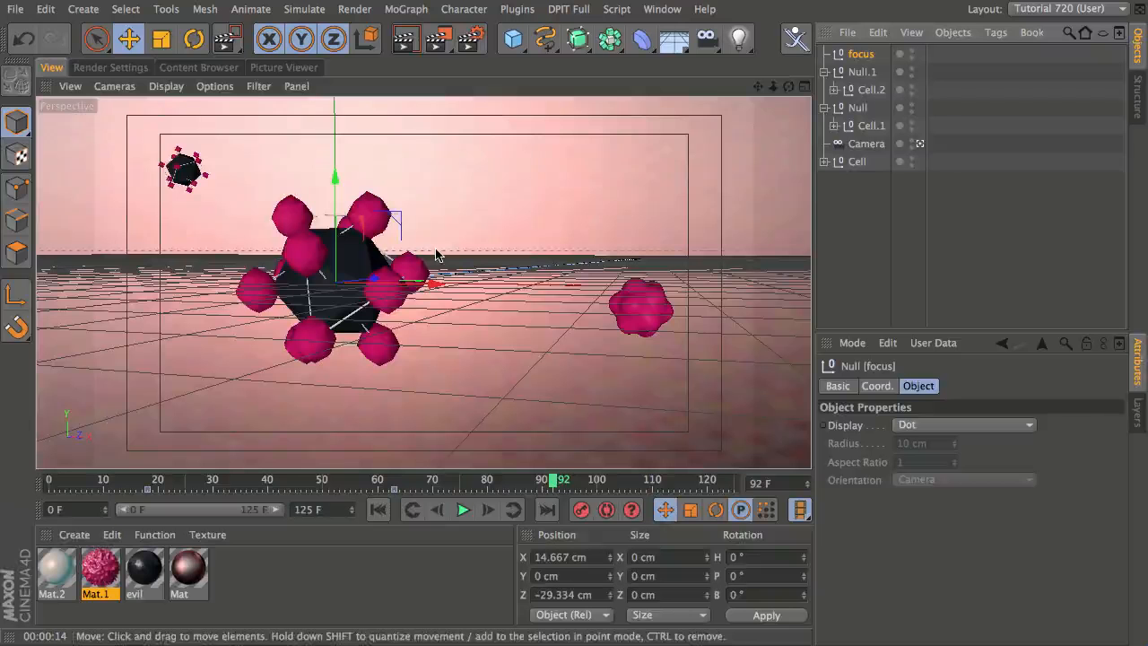
drag(373, 280, 340, 287)
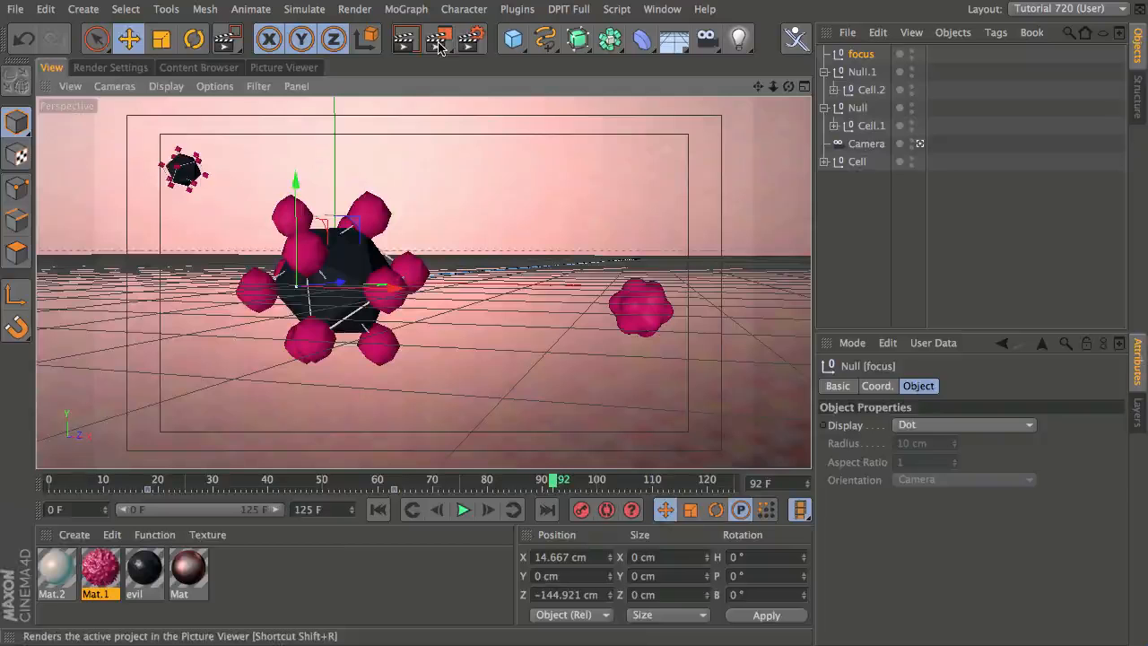
click(227, 39)
drag(229, 174, 460, 373)
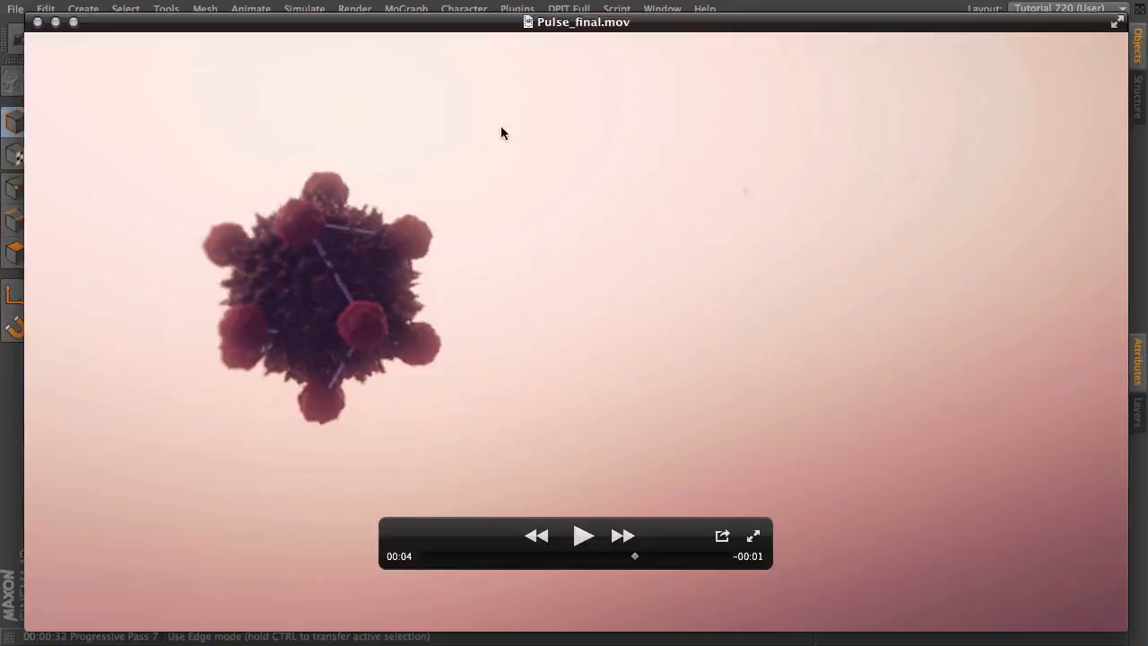
key(super+Tab)
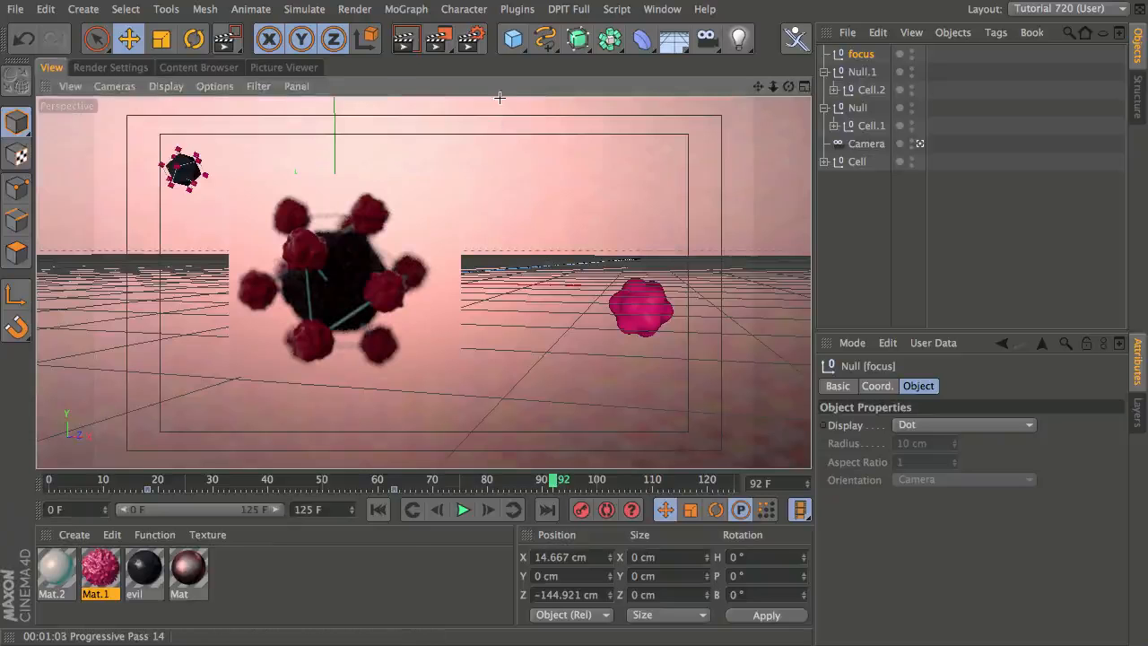
Add a particle emitter and enlarge it to about 1256 cm in X and 684 cm in Y
click(305, 10)
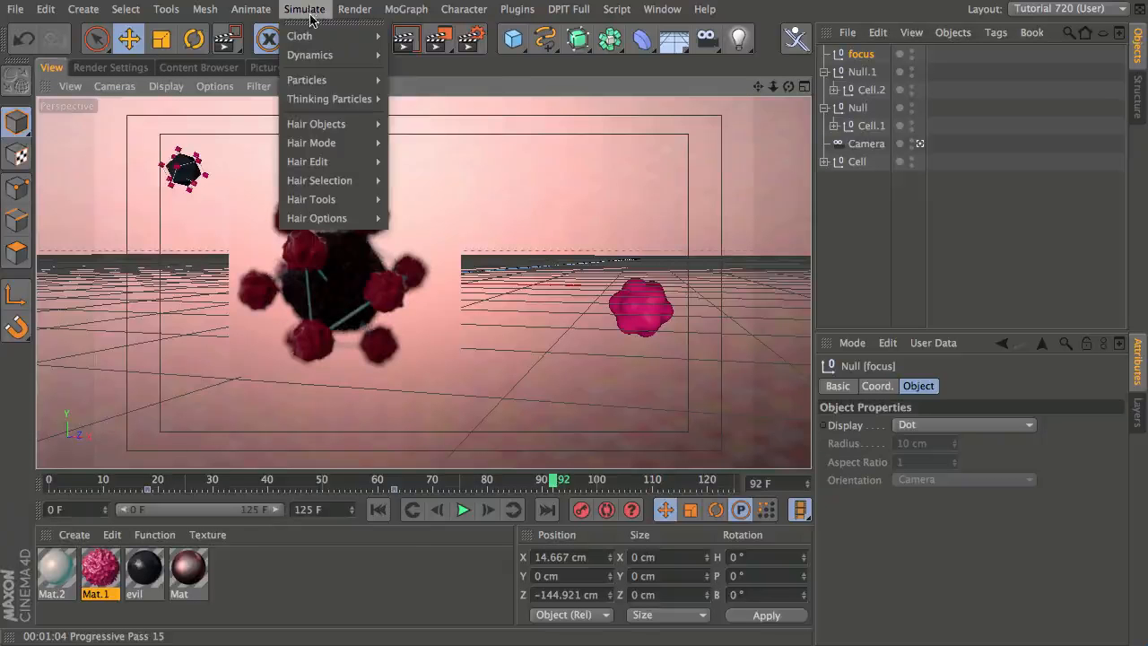
mouse_move(370, 82)
click(423, 85)
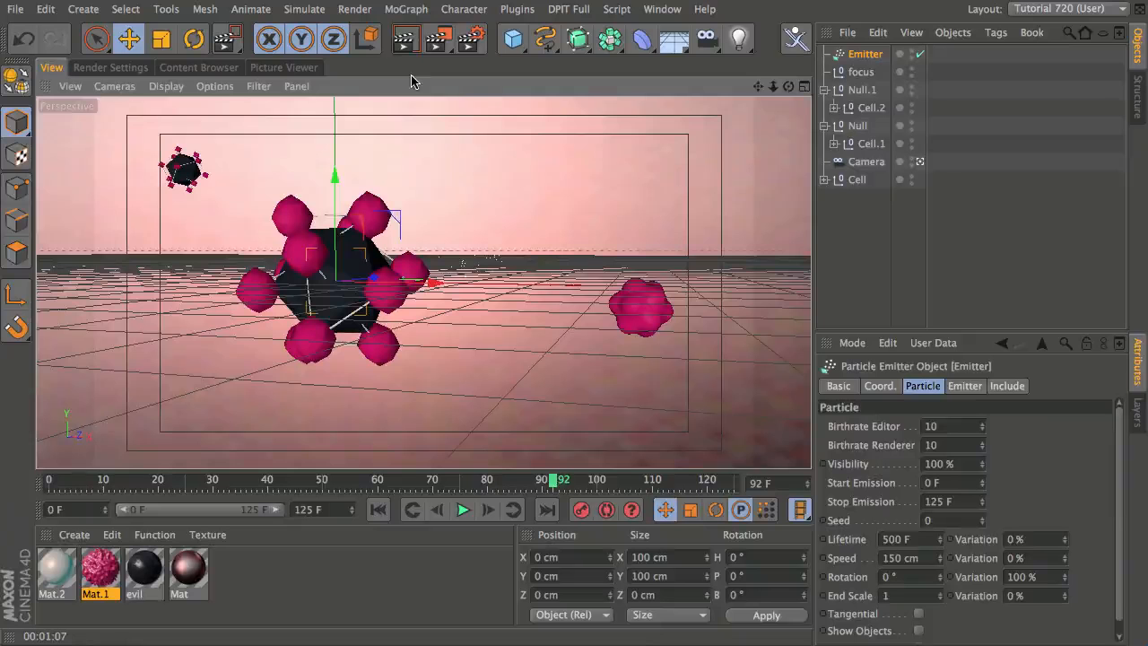
click(965, 386)
drag(974, 443, 1016, 237)
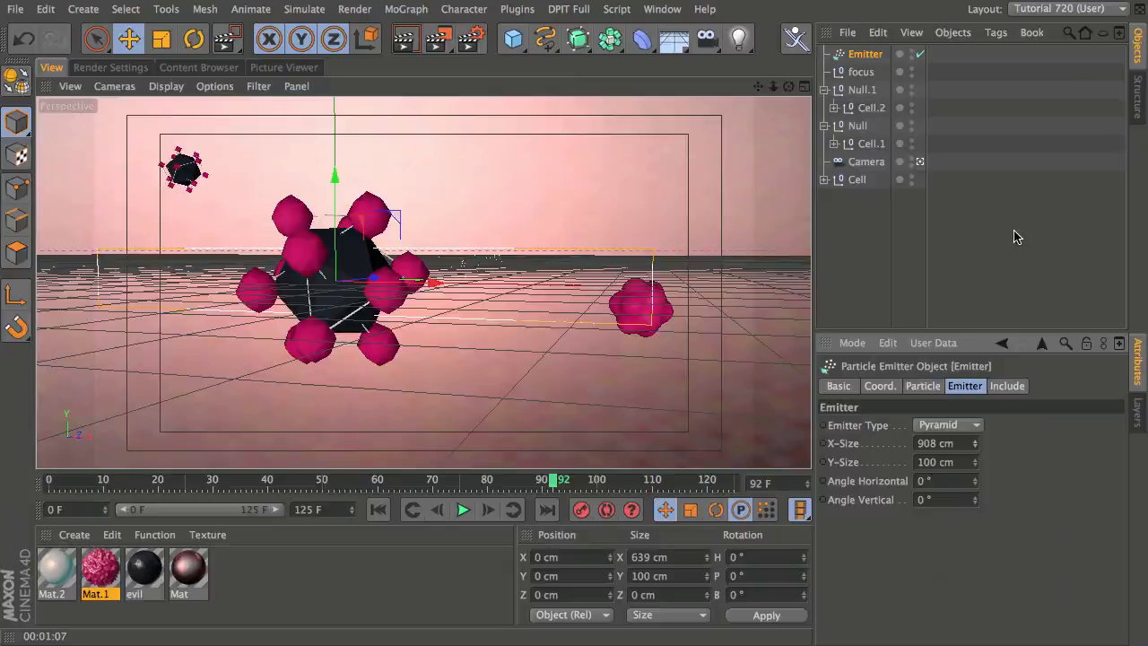
drag(974, 462, 1064, 77)
drag(974, 443, 997, 295)
drag(973, 462, 917, 374)
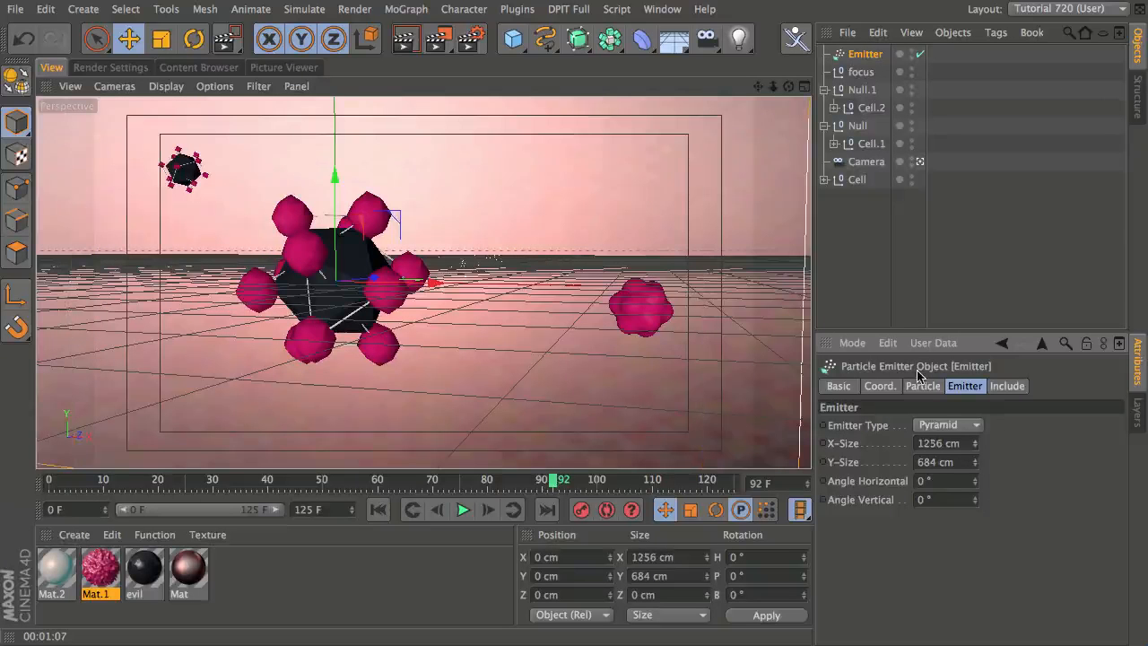
Try a particle speed of 500 cm on the emitter and delete the emitter from the scene
click(921, 385)
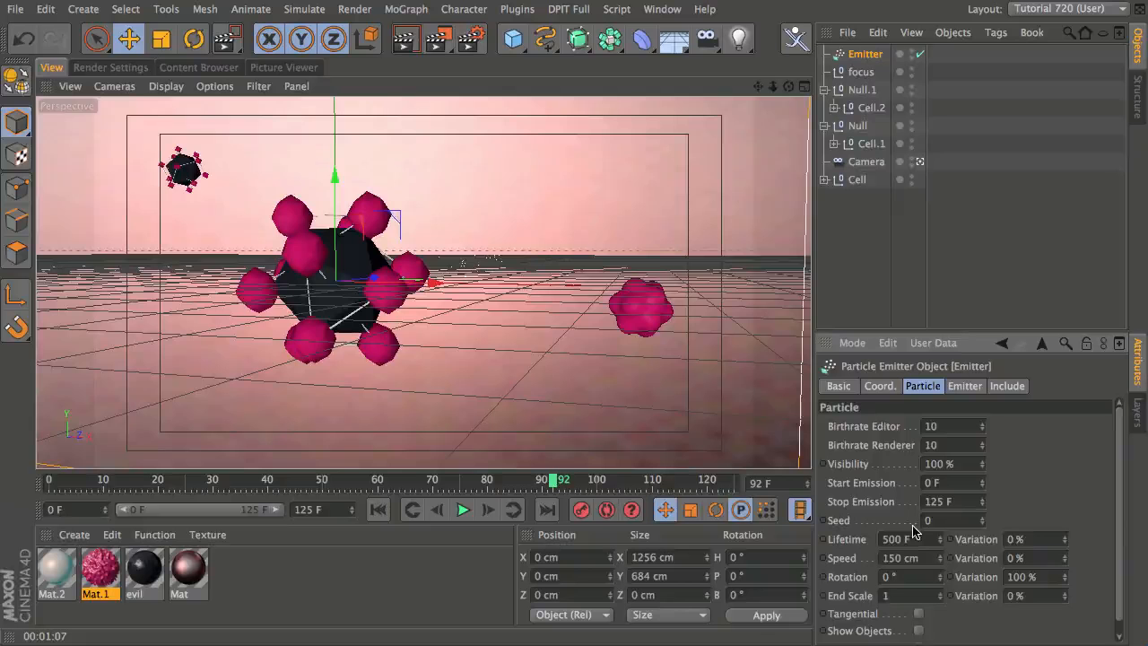
drag(937, 558, 989, 529)
drag(928, 558, 771, 571)
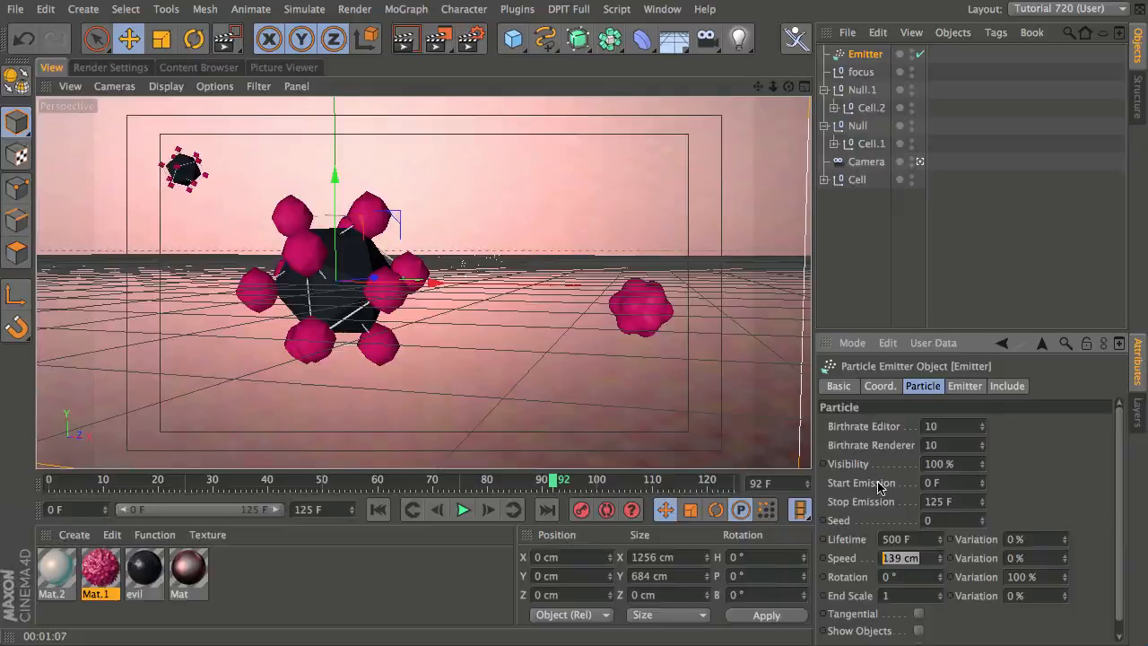
text(500)
key(Return)
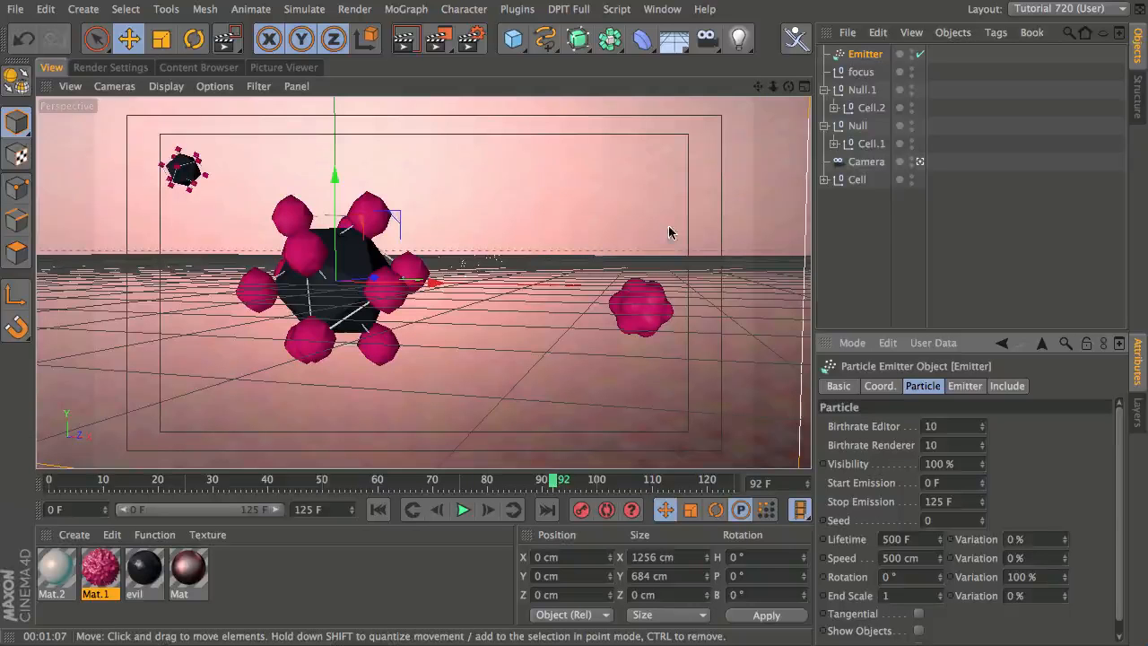
click(866, 57)
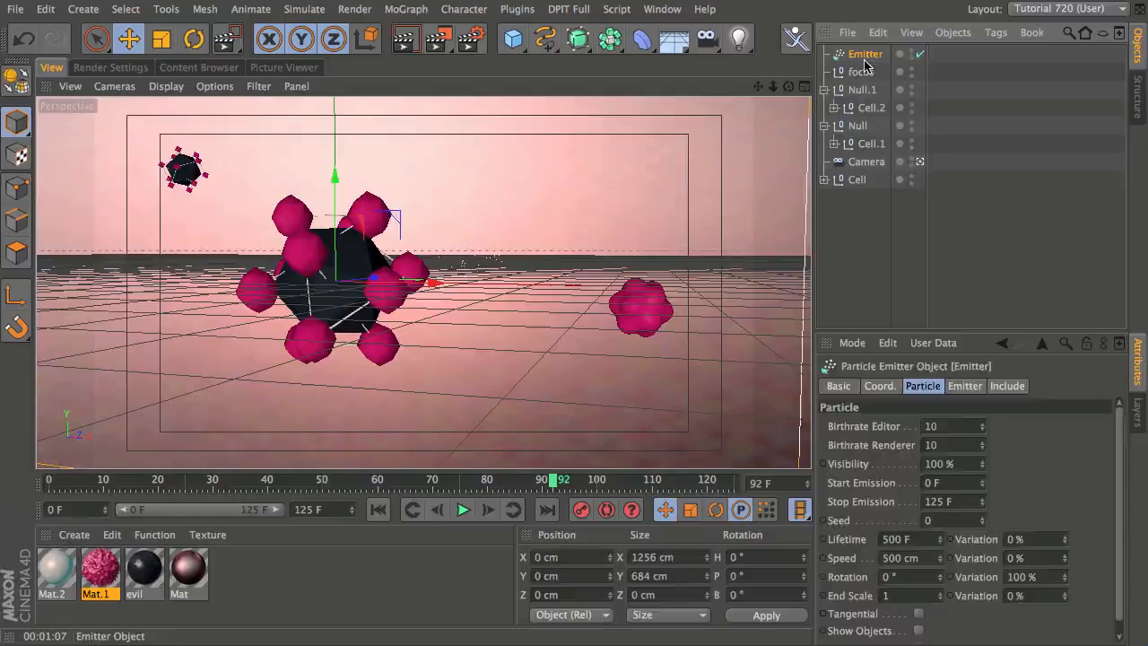
key(Delete)
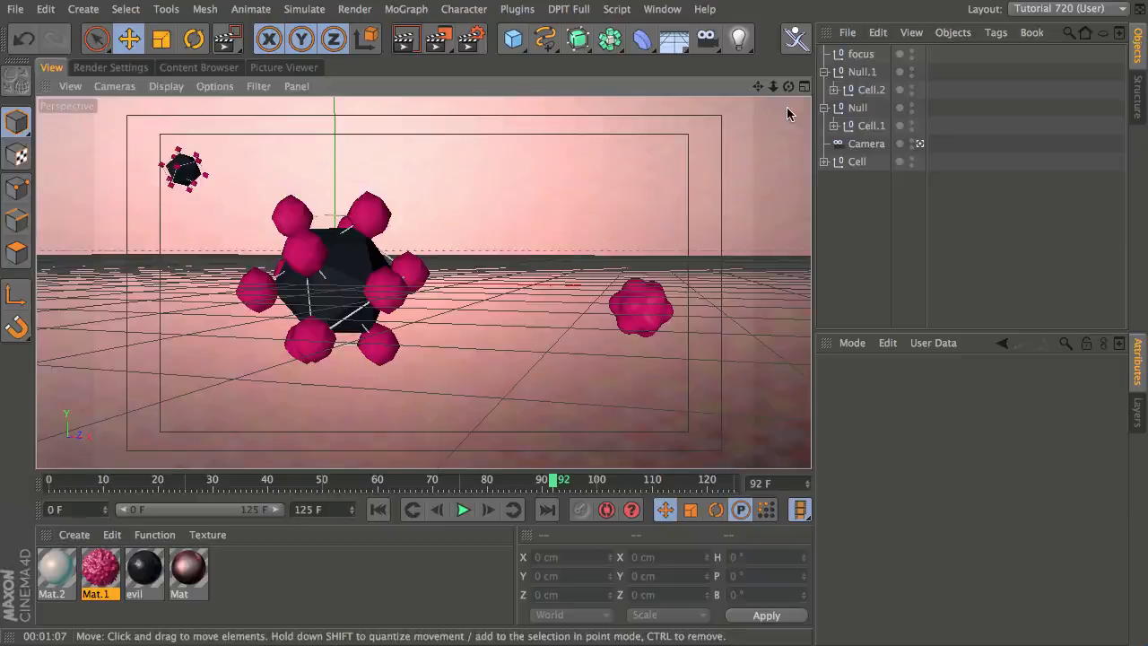
Merge the floatie rig file from the MICROFLOATIES folder into the current scene
click(16, 10)
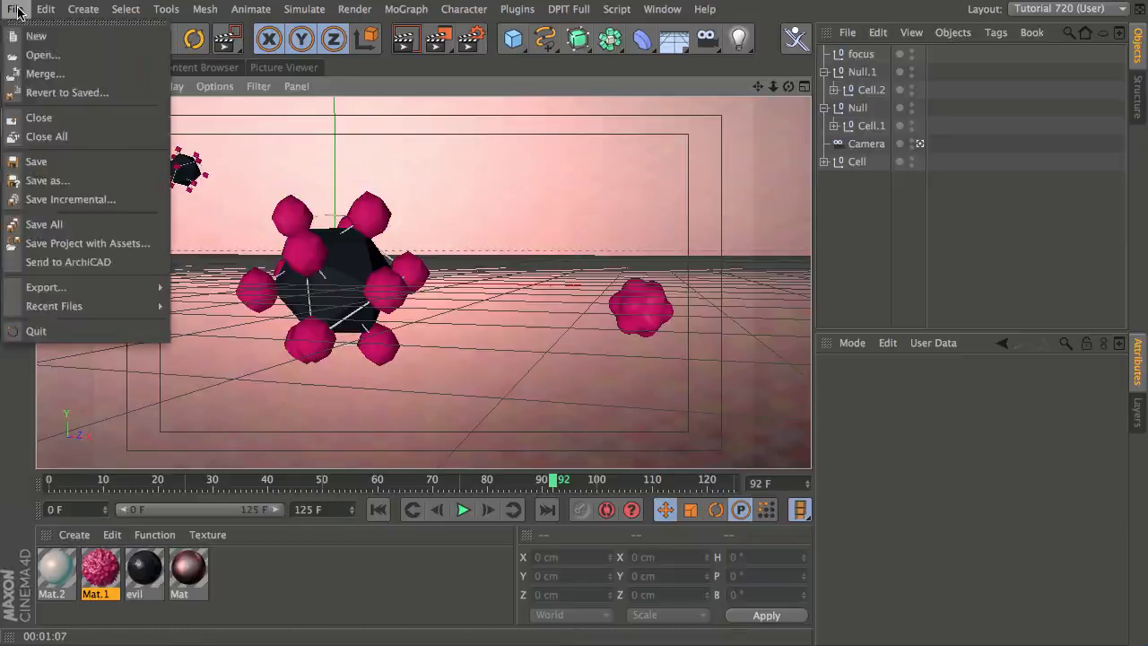
click(42, 55)
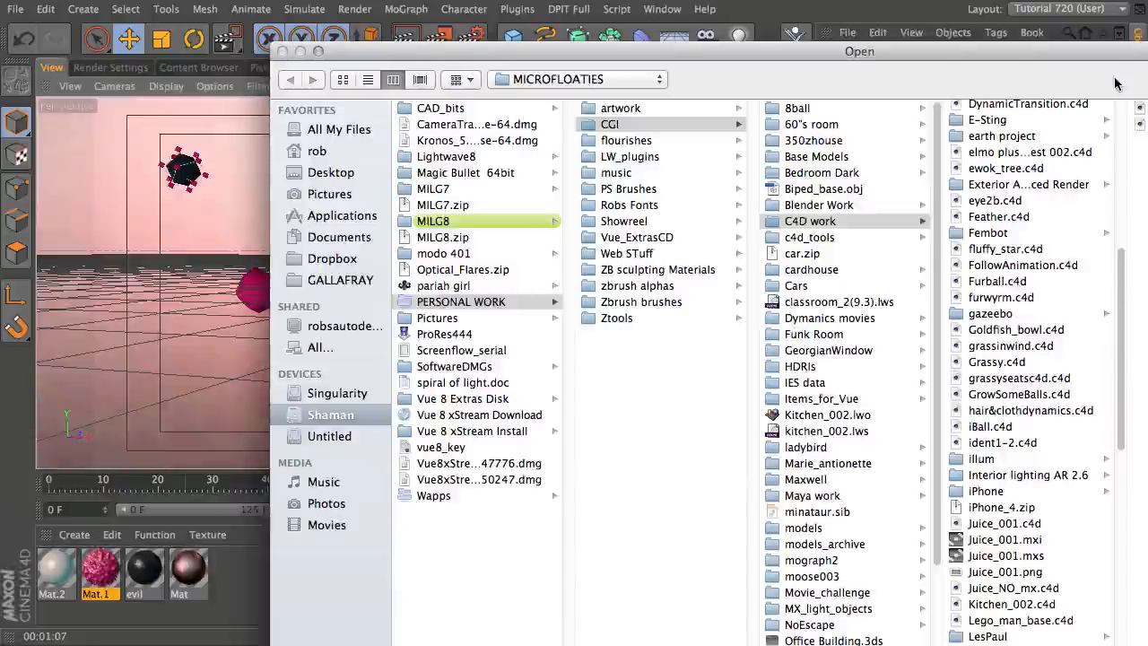
click(1138, 123)
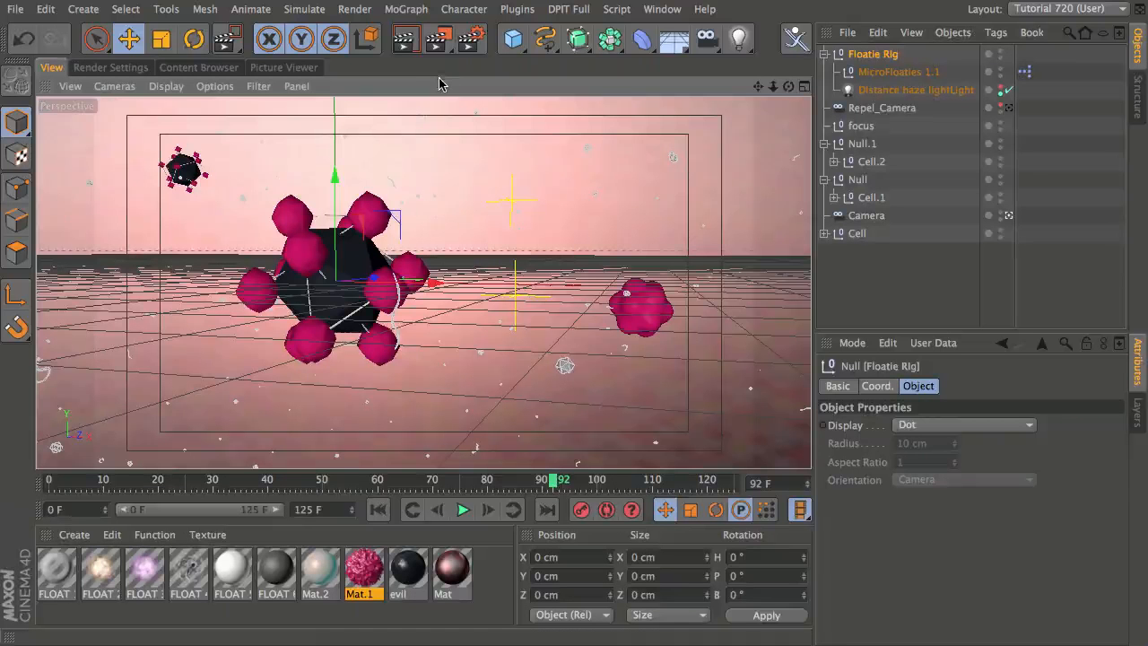
Test-render nearly the whole camera view with the merged floatie rig using Render Region
drag(472, 39, 478, 57)
drag(90, 101, 238, 181)
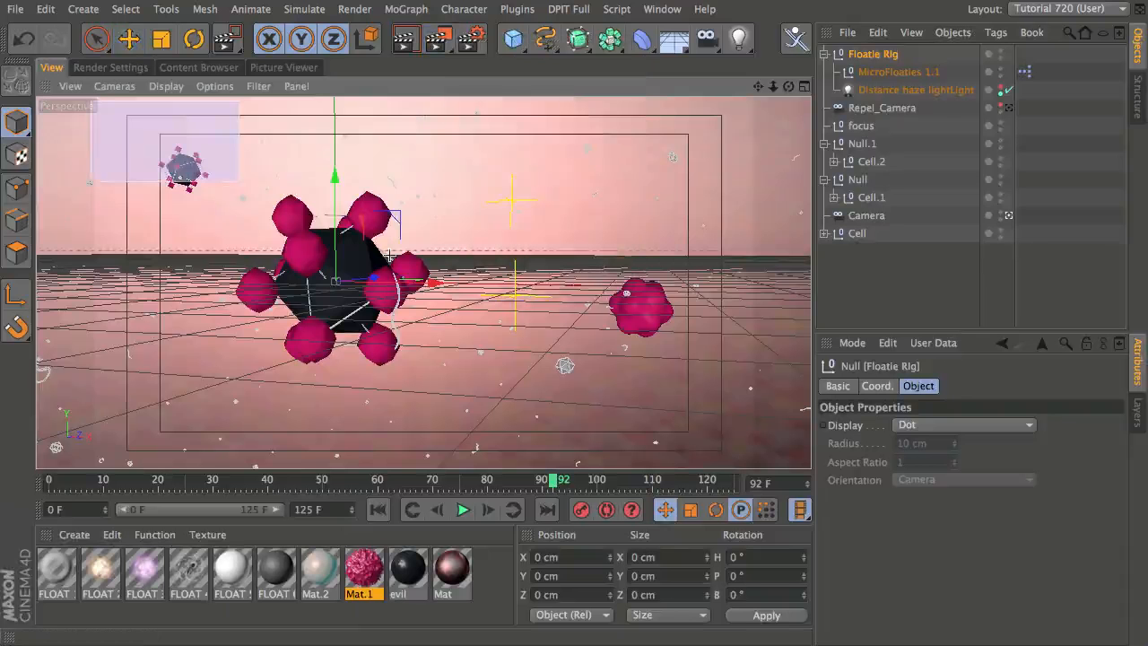
drag(388, 257, 752, 465)
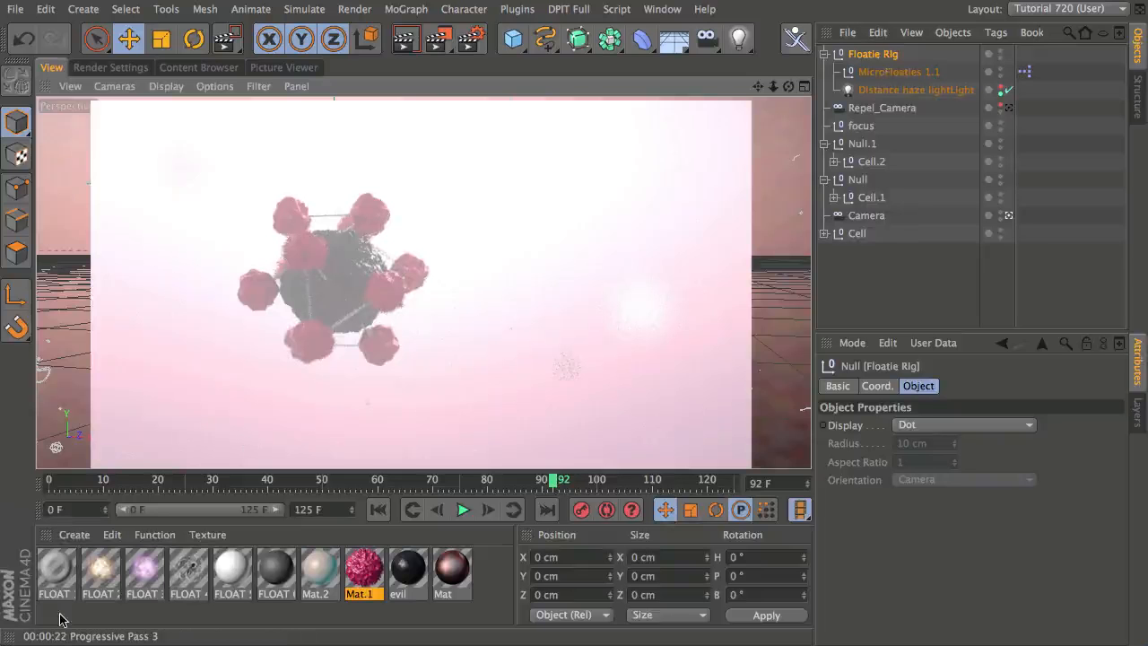
Turn off the Luminance channel for all six FLOAT materials at once
drag(62, 587, 266, 571)
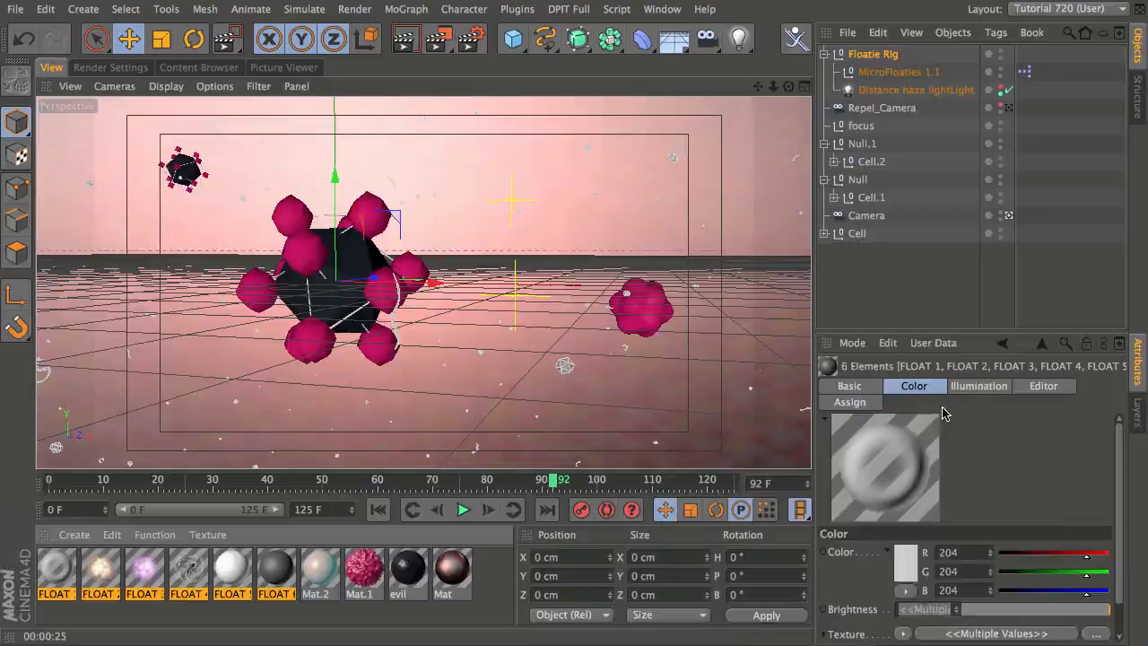
click(870, 387)
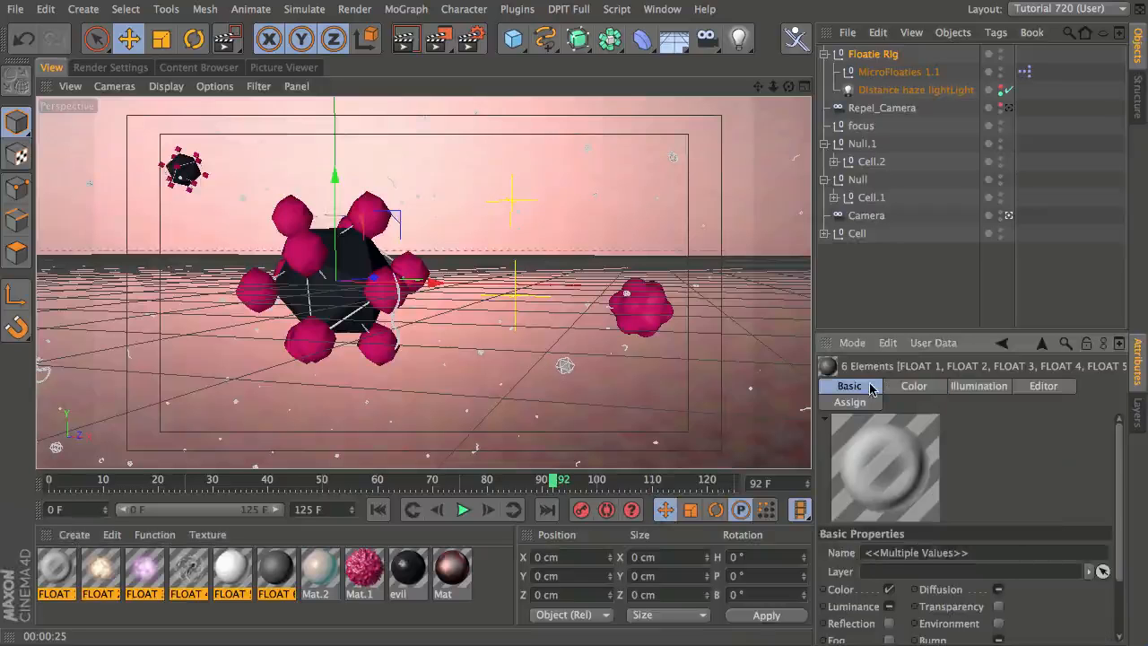
click(889, 607)
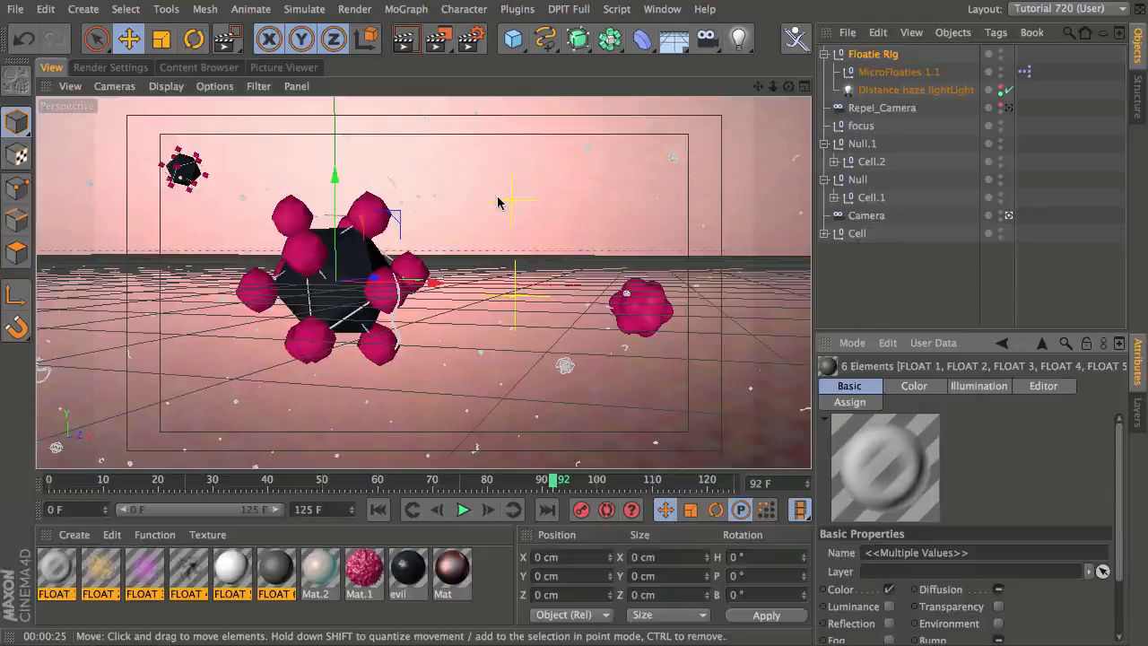
In the Top view, move the Floatie Rig null away from the camera to about X -474 cm, Z 687 cm
click(896, 72)
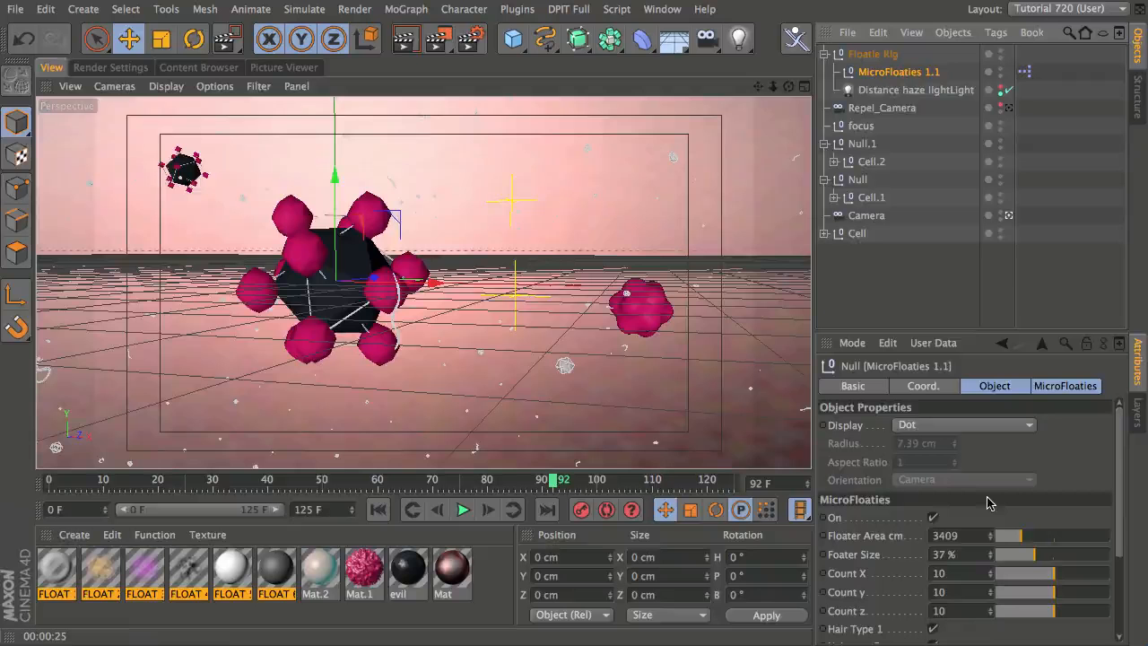
middle_click(582, 343)
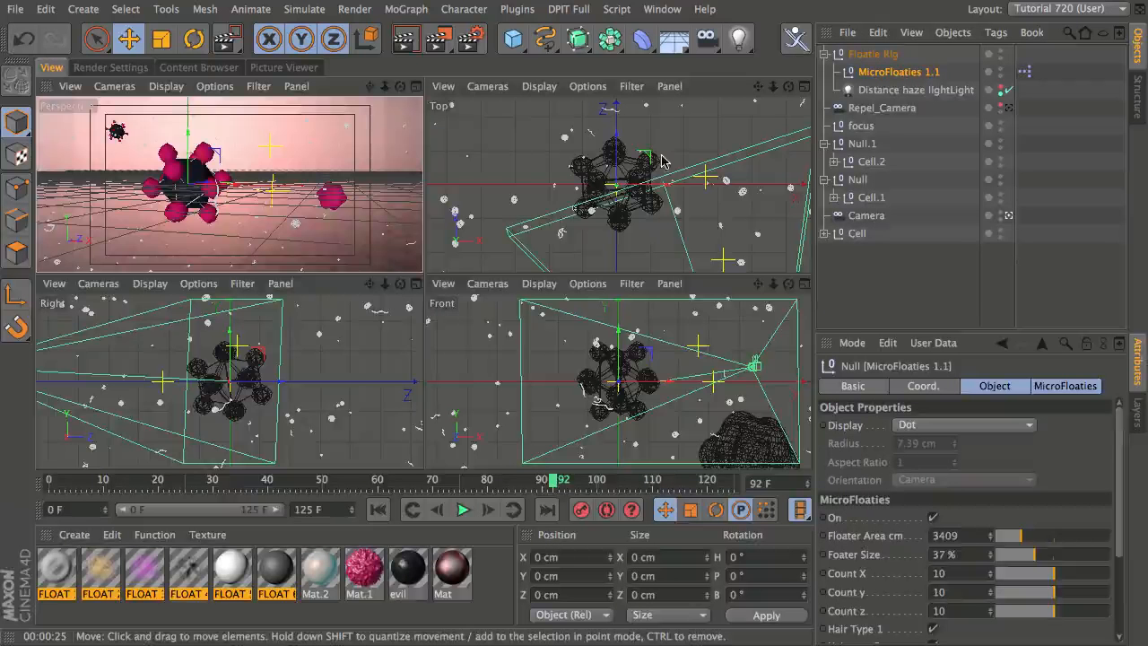
middle_click(661, 159)
drag(772, 91, 490, 190)
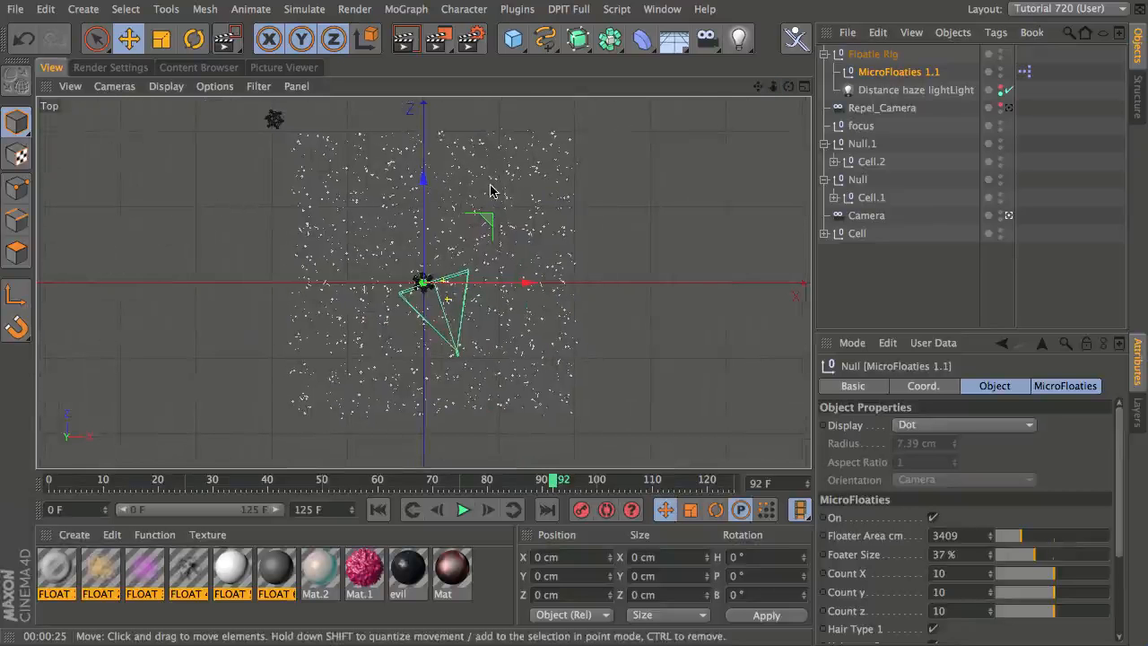
click(871, 54)
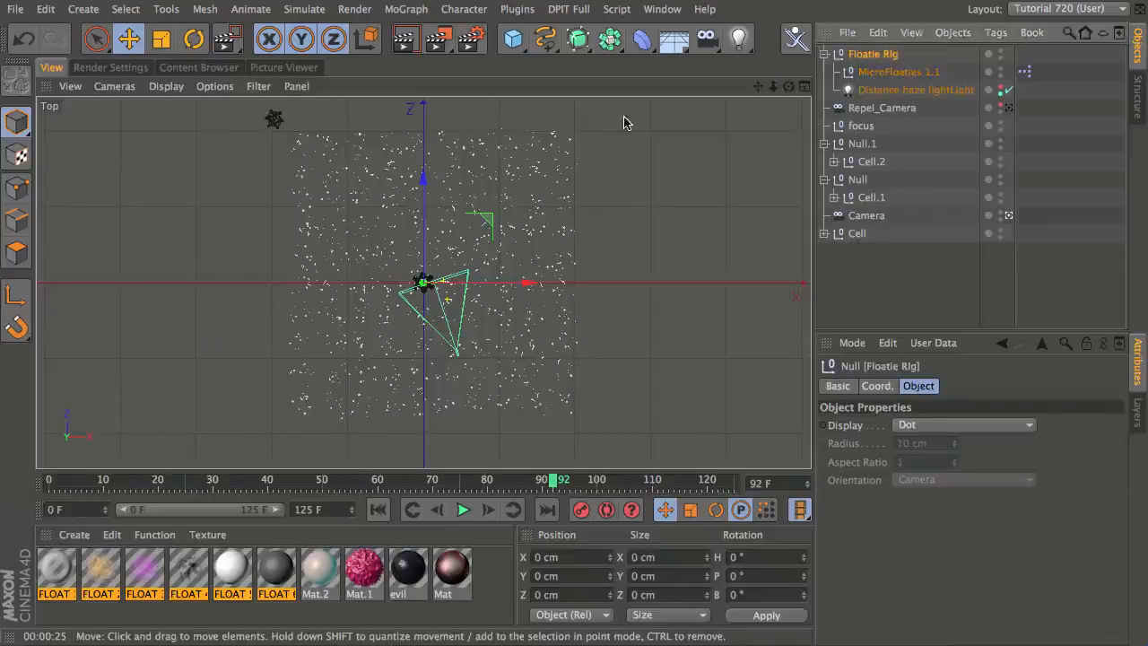
drag(481, 214, 454, 166)
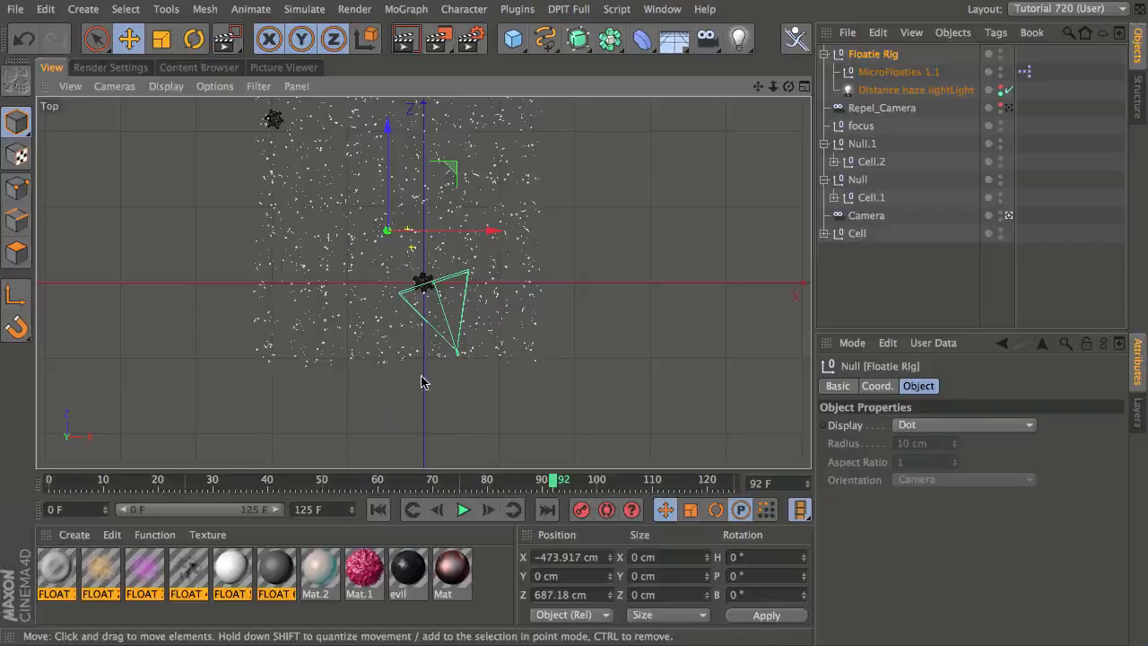
Set the MicroFloaties 1.1 X, Y and Z counts to 7, with Floater Speed at 22% and Turbulence at 11%
click(899, 72)
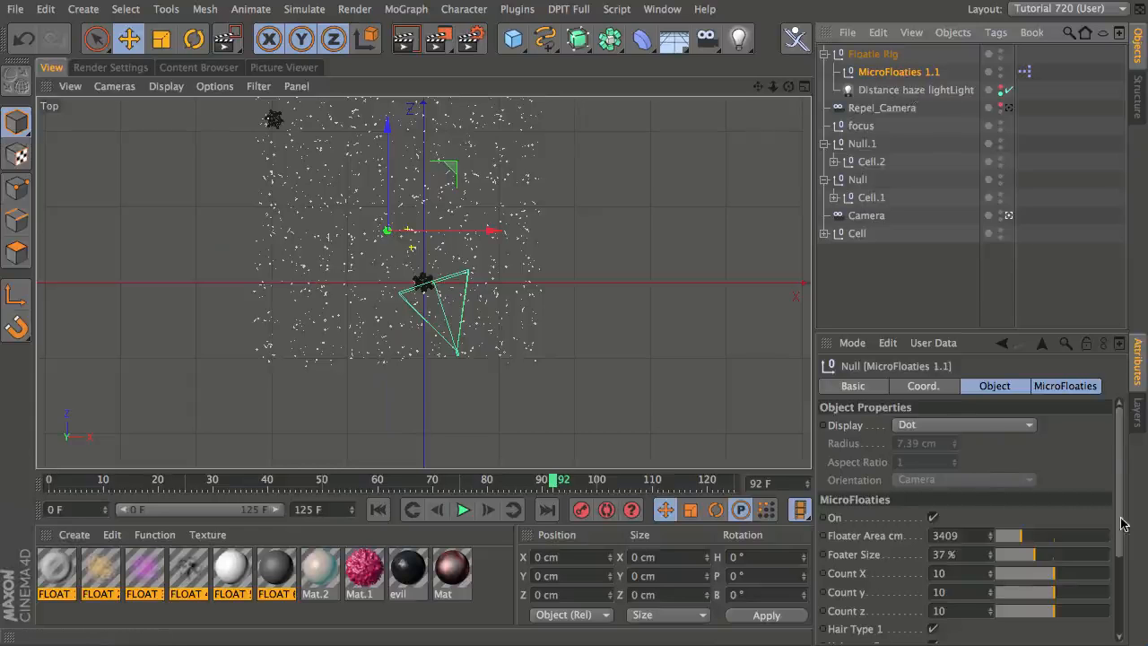
scroll(1049, 489, down, 3)
drag(1049, 489, 1037, 510)
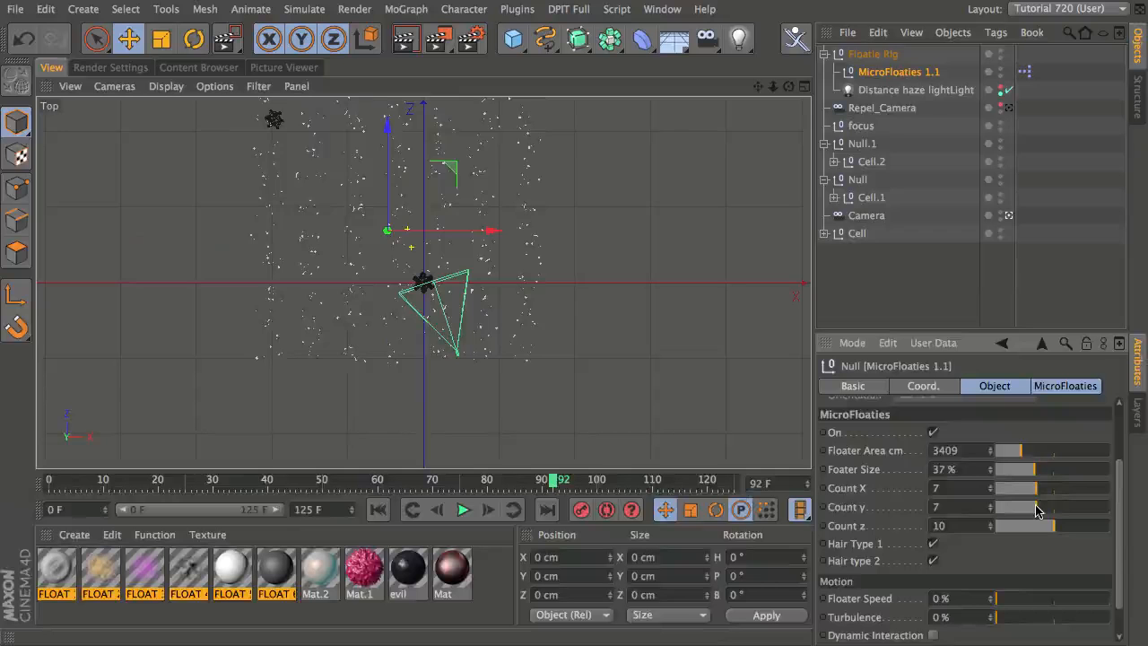
click(1035, 526)
click(1004, 607)
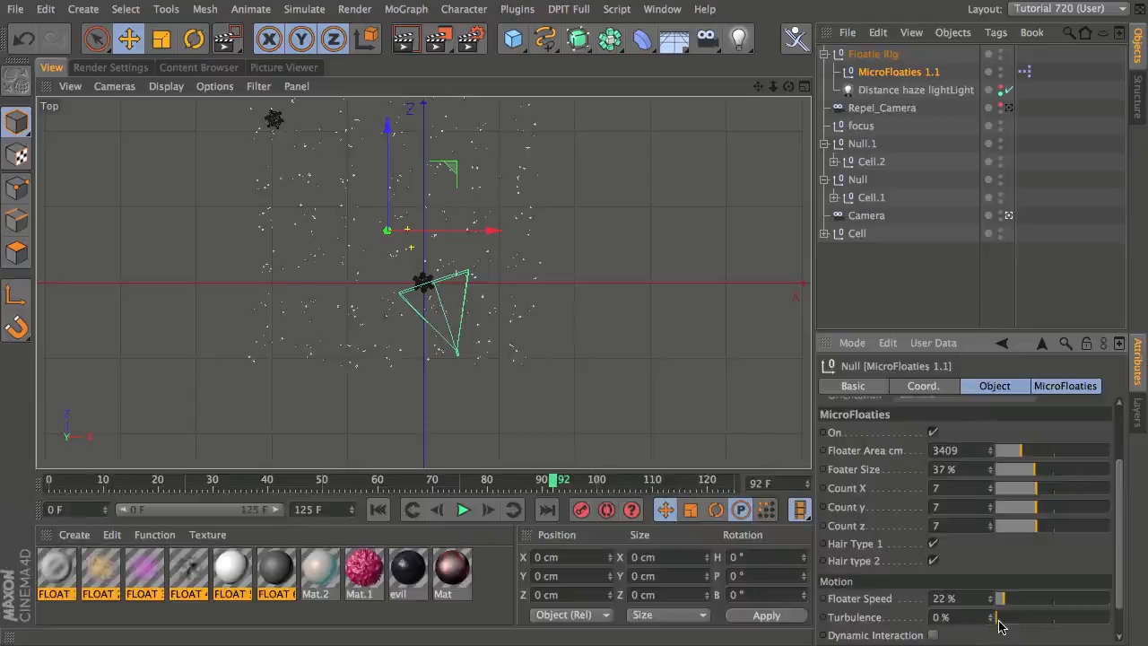
drag(998, 620, 1010, 624)
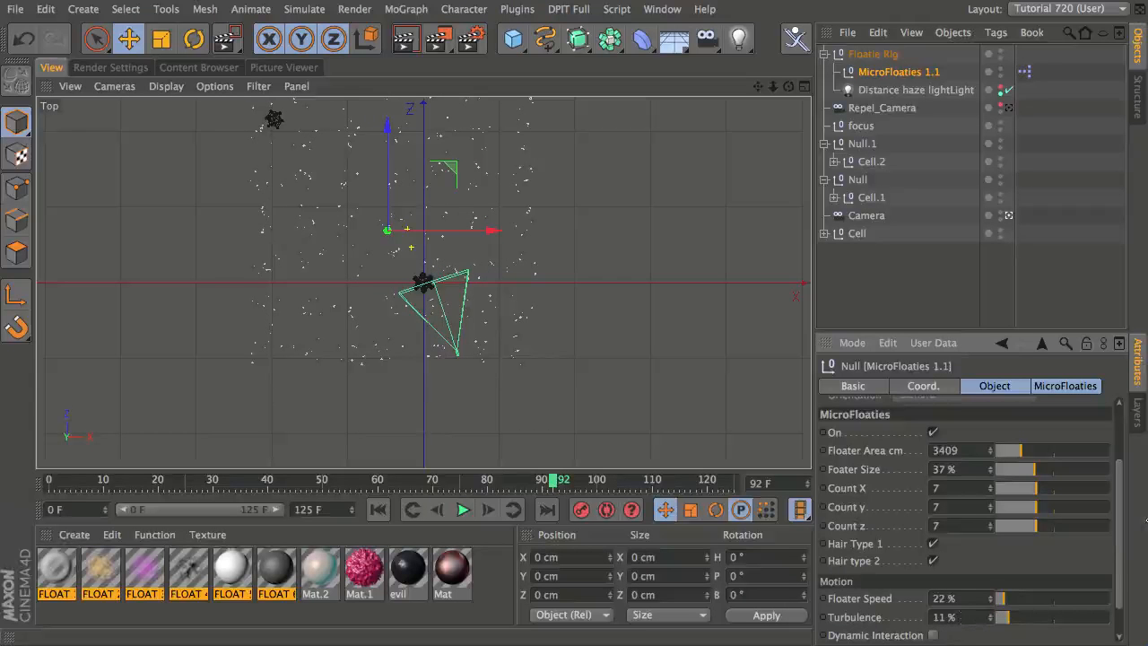
Enable Camera Repel on MicroFloaties 1.1 and assign the scene's Camera object as its camera
scroll(1123, 559, down, 2)
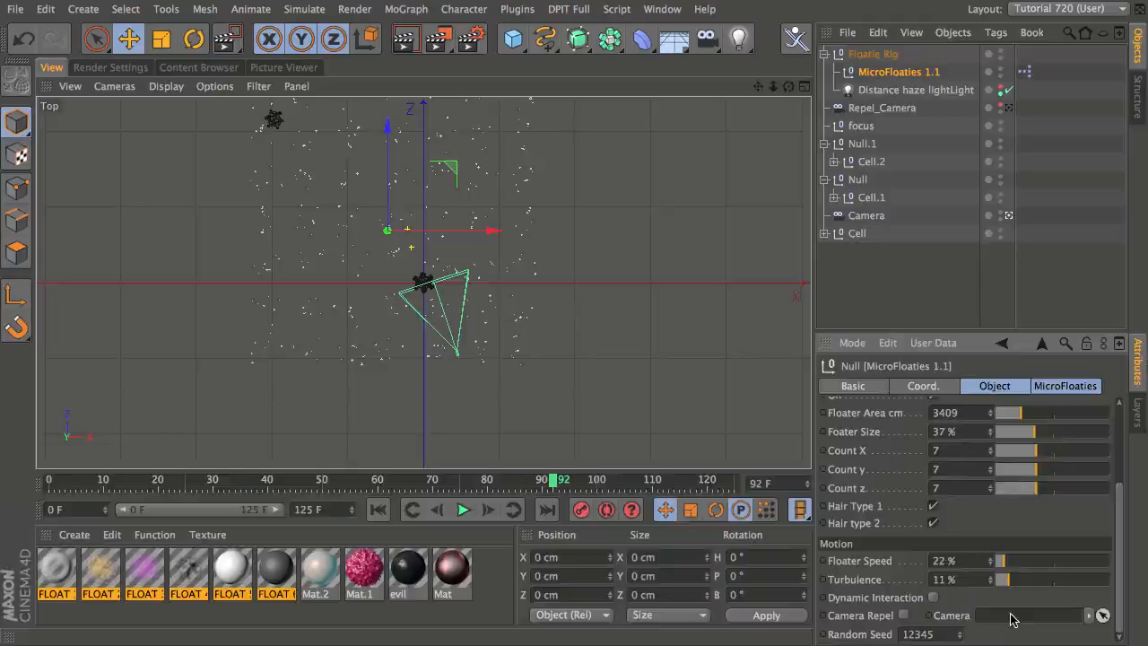
click(904, 615)
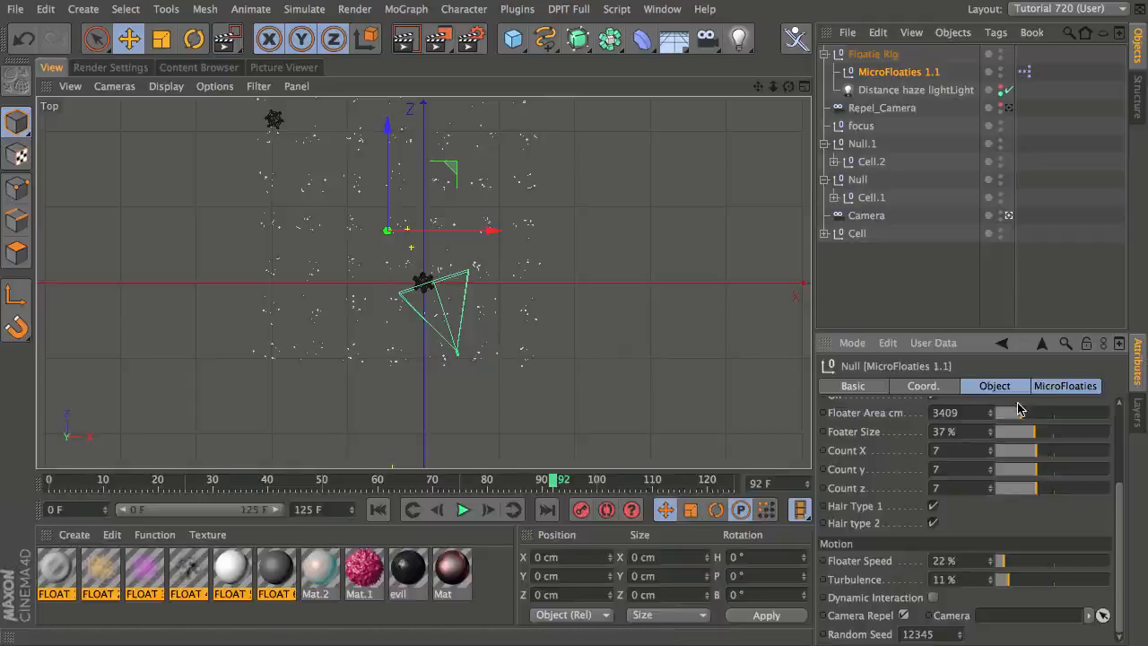
click(1101, 615)
click(866, 216)
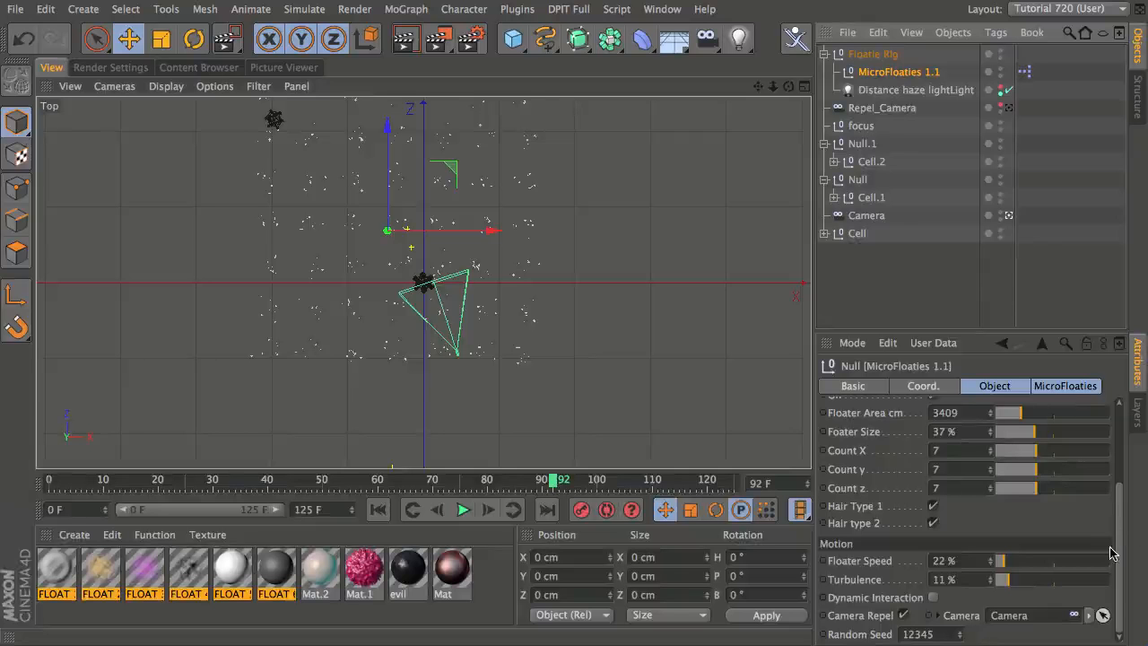
click(1102, 616)
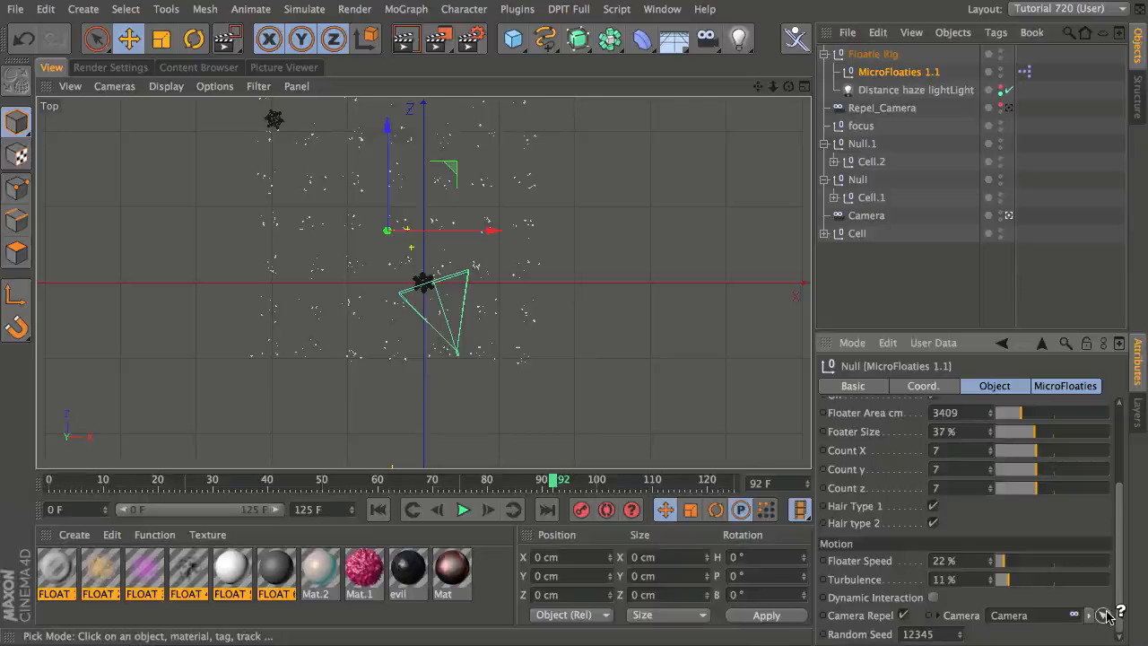
click(879, 218)
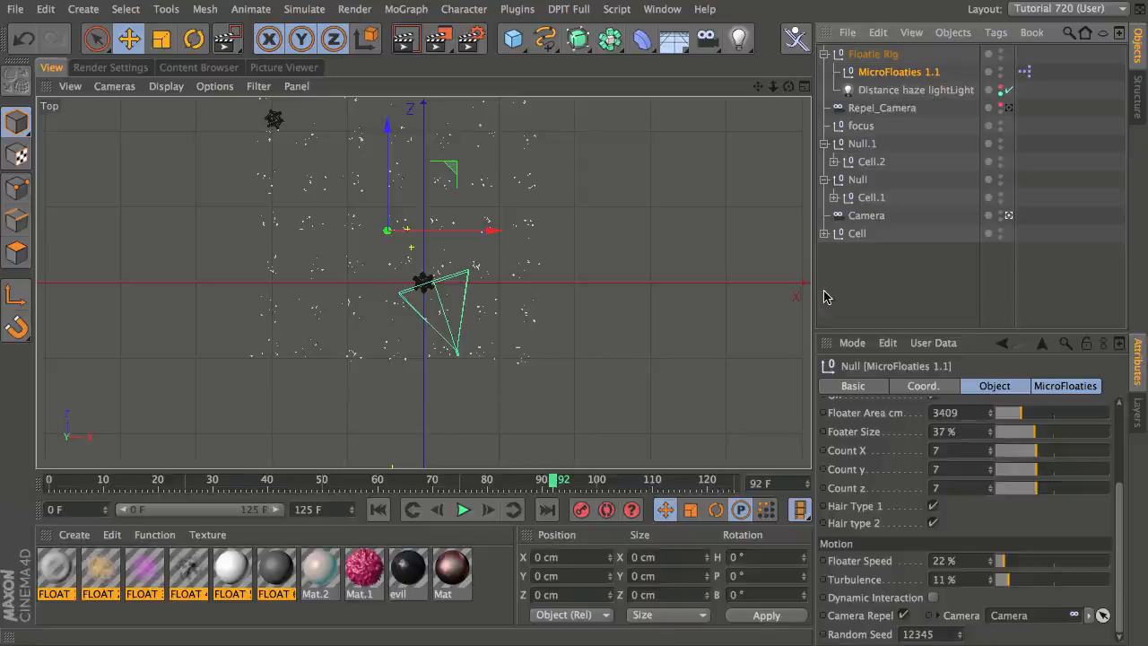
Render a region around the cells in the Perspective camera view and compare it with the reference video Pulse_final.mov
middle_click(586, 359)
middle_click(327, 233)
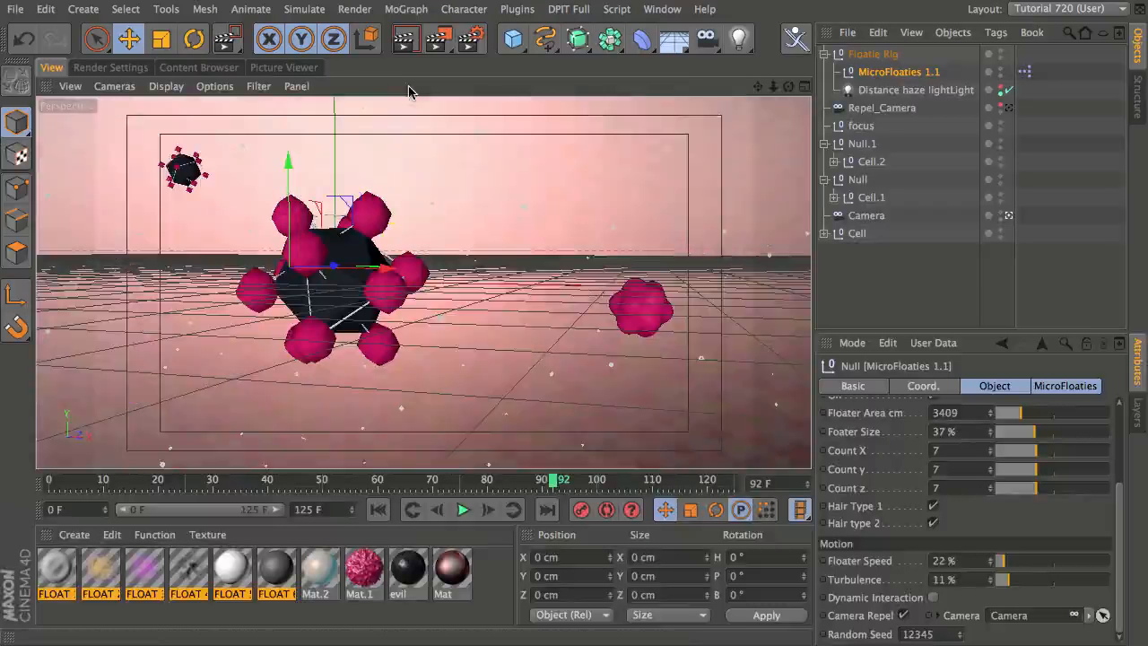
click(471, 37)
click(492, 62)
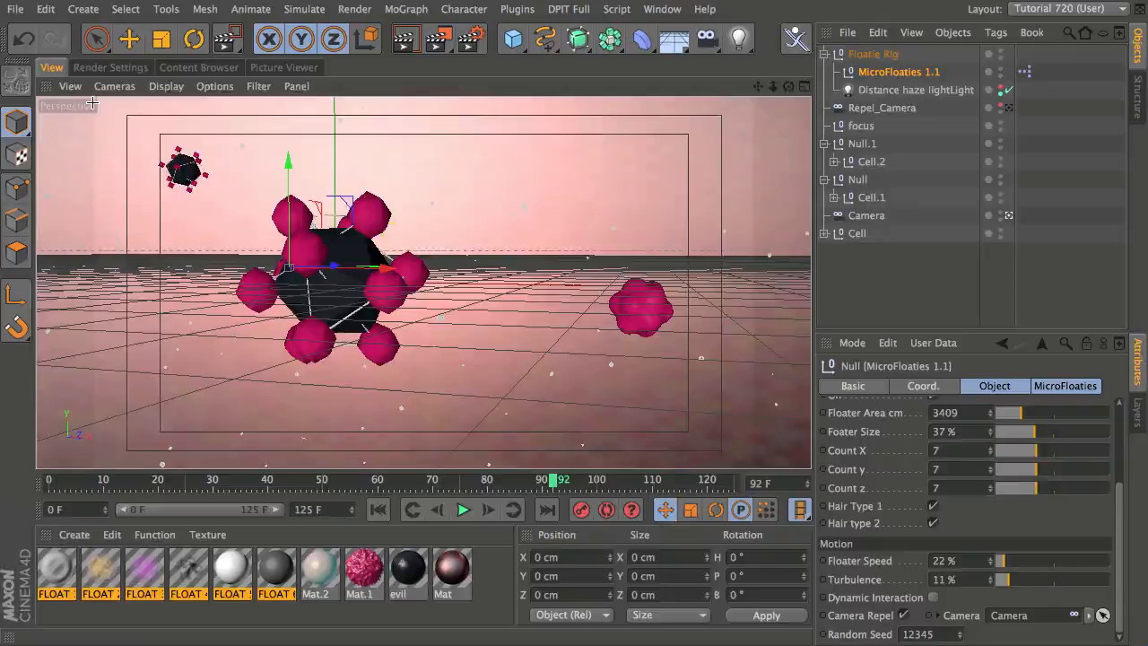
drag(92, 104, 237, 201)
drag(320, 265, 751, 469)
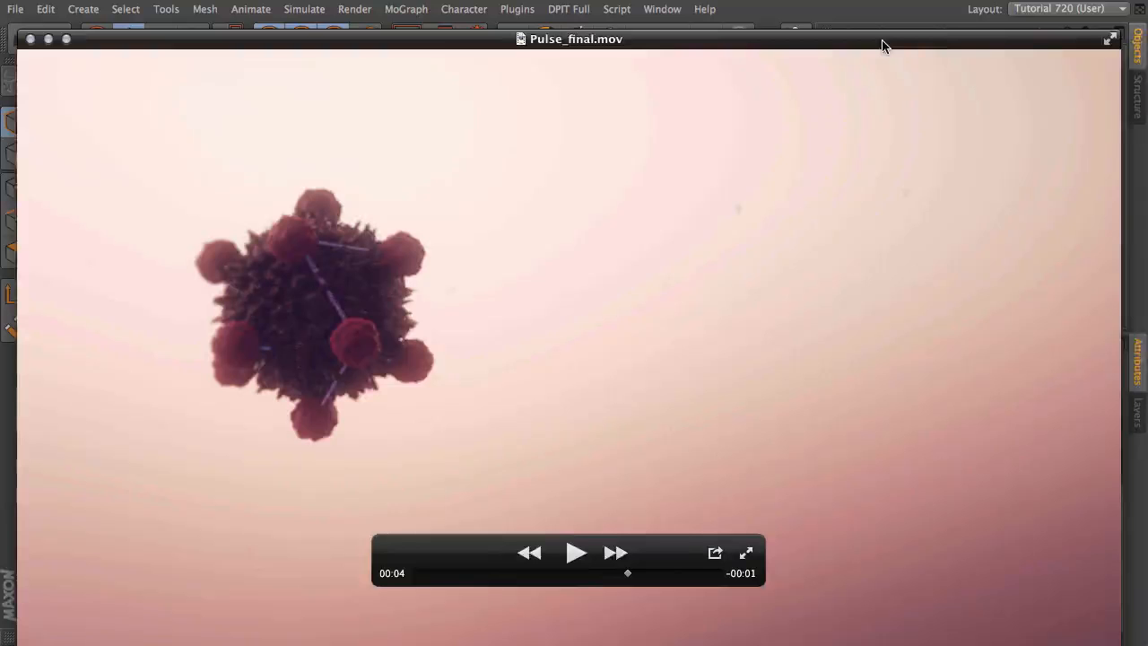
drag(882, 46, 897, 46)
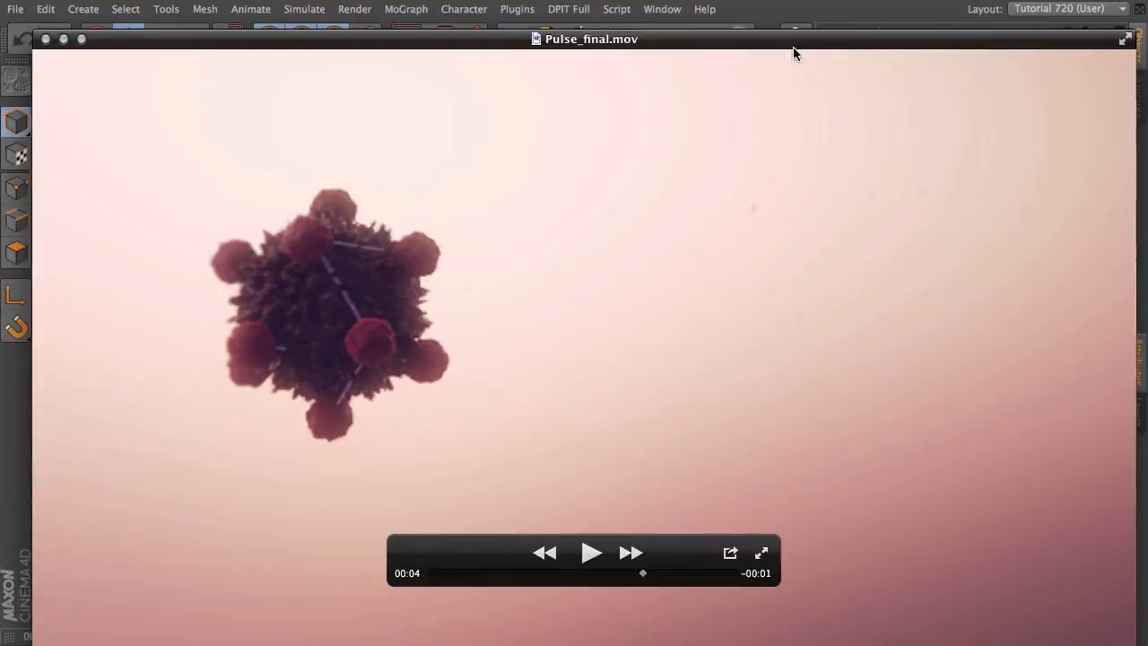
drag(830, 51, 789, 61)
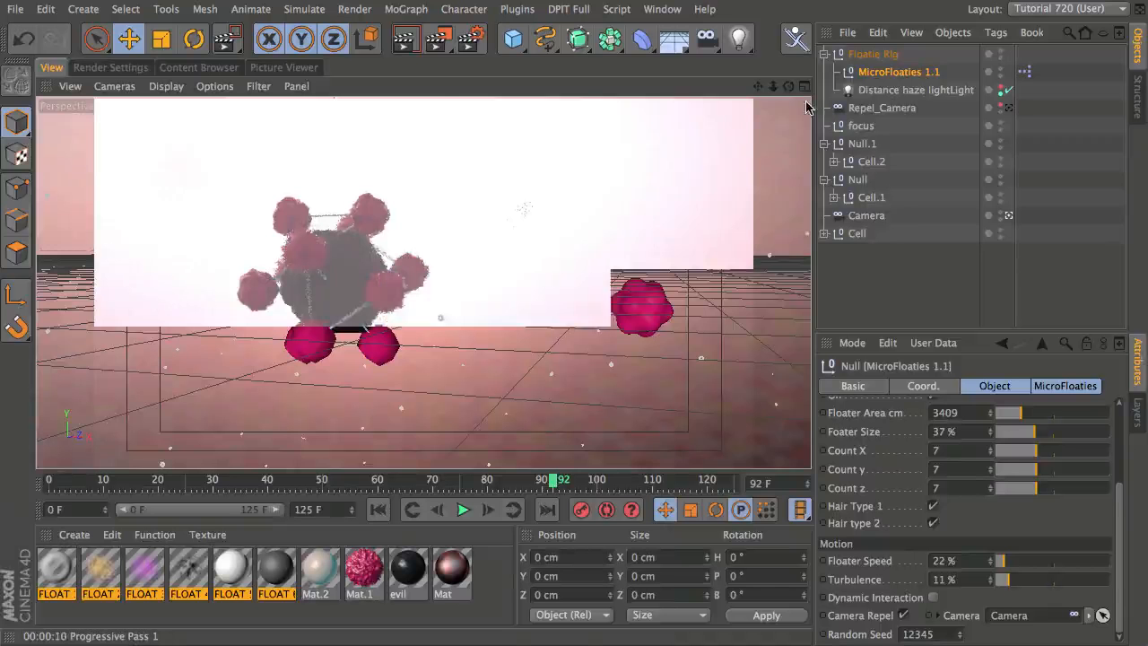
Set the Intensity of the Distance haze light in the Floatie Rig to 15%
click(916, 93)
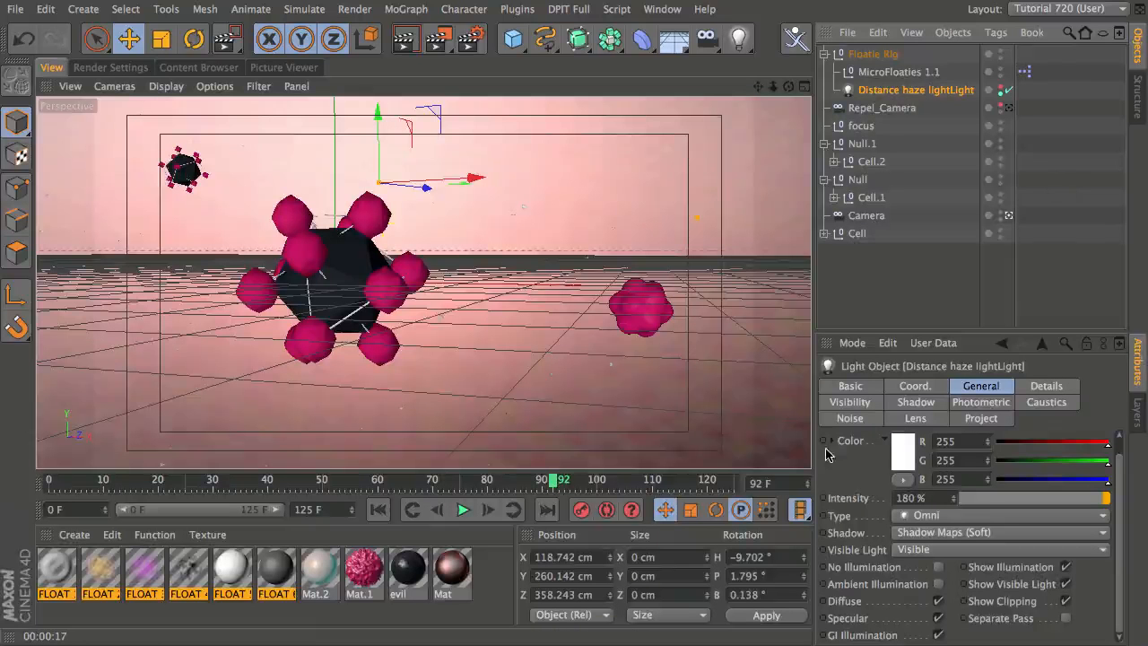
click(904, 498)
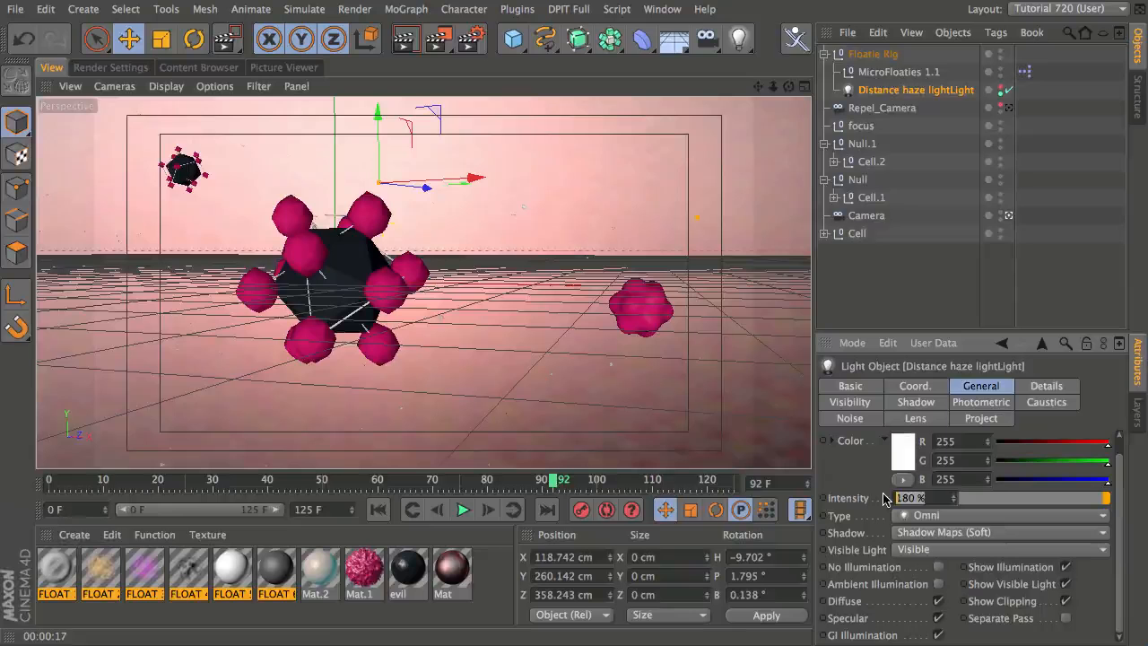
text(15)
key(Return)
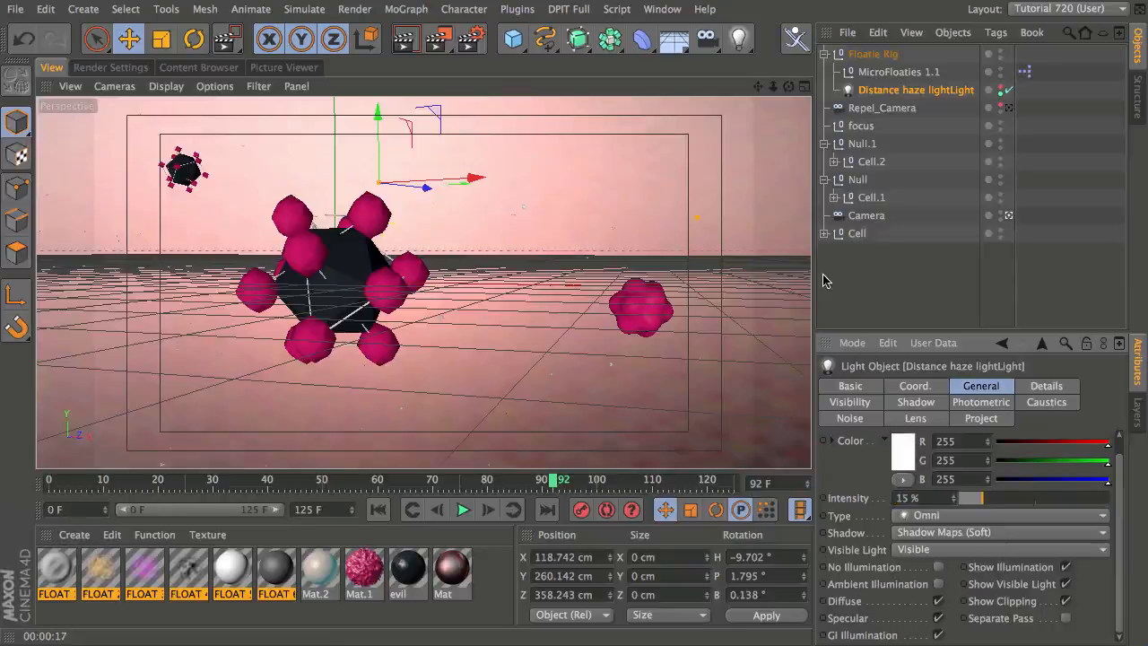
Render a region covering most of the camera frame to check the dimmed haze light
drag(439, 39, 503, 72)
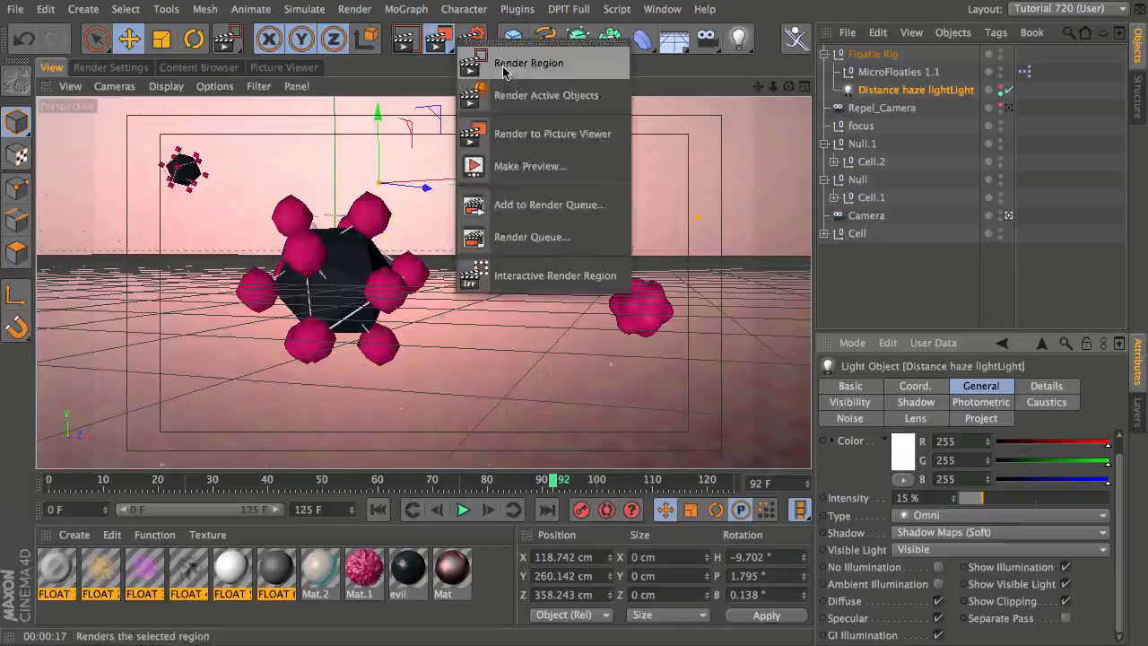
click(503, 72)
drag(92, 99, 714, 440)
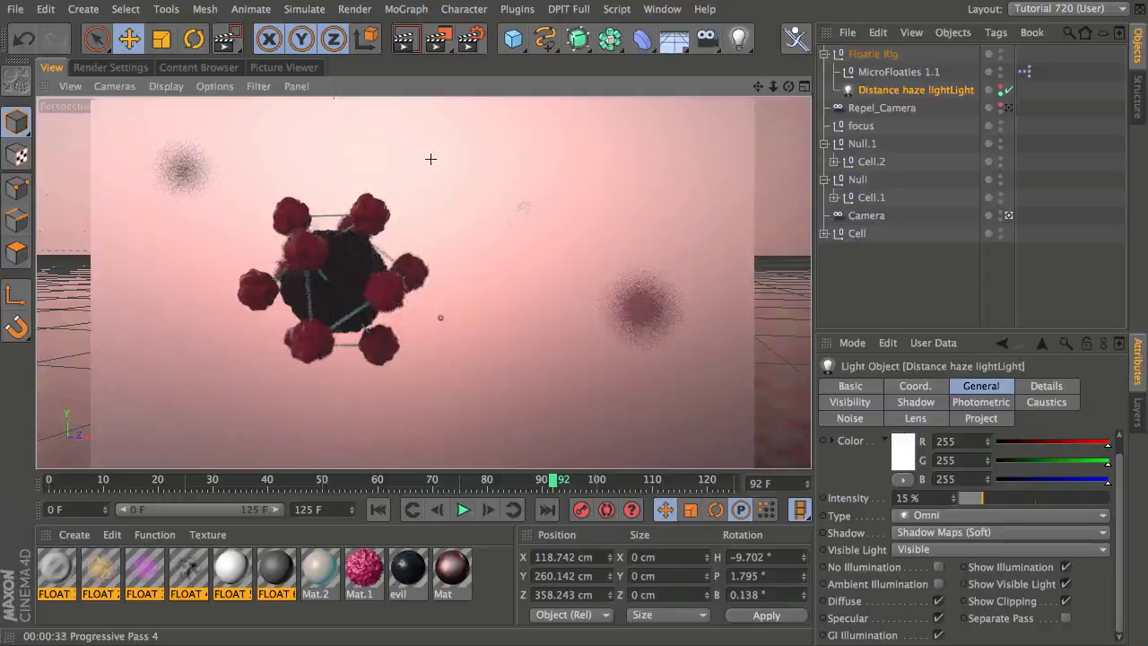
In the Camera's Physical settings, set Chromatic Aberration to 4% and Vignetting Intensity to 4.9%
click(877, 218)
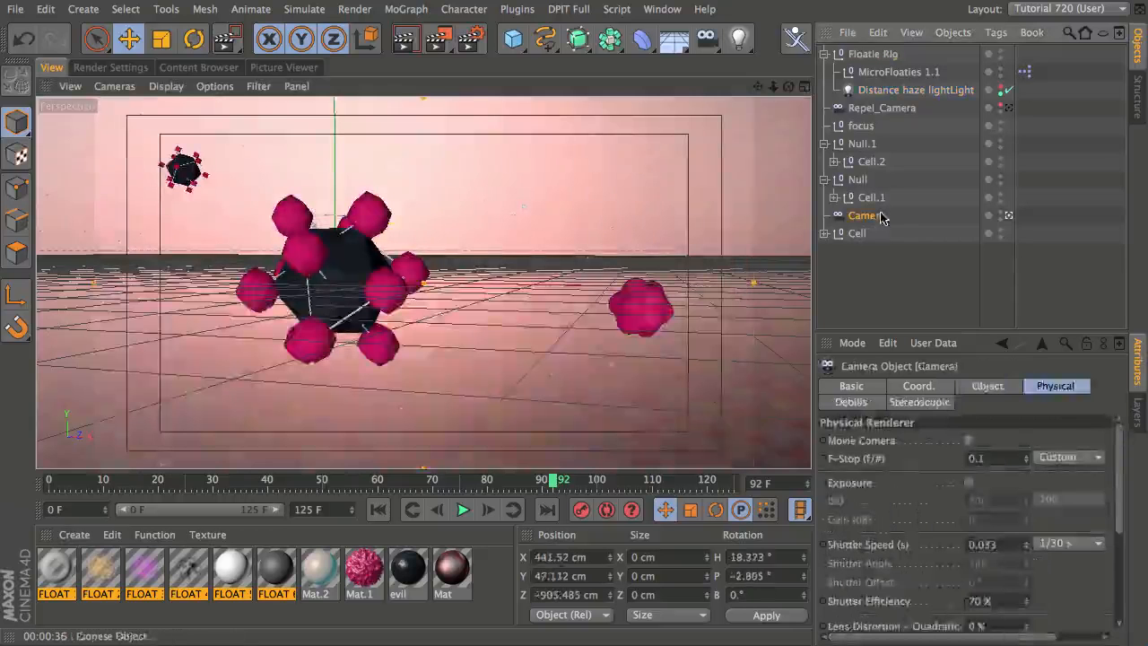
drag(1005, 331, 990, 168)
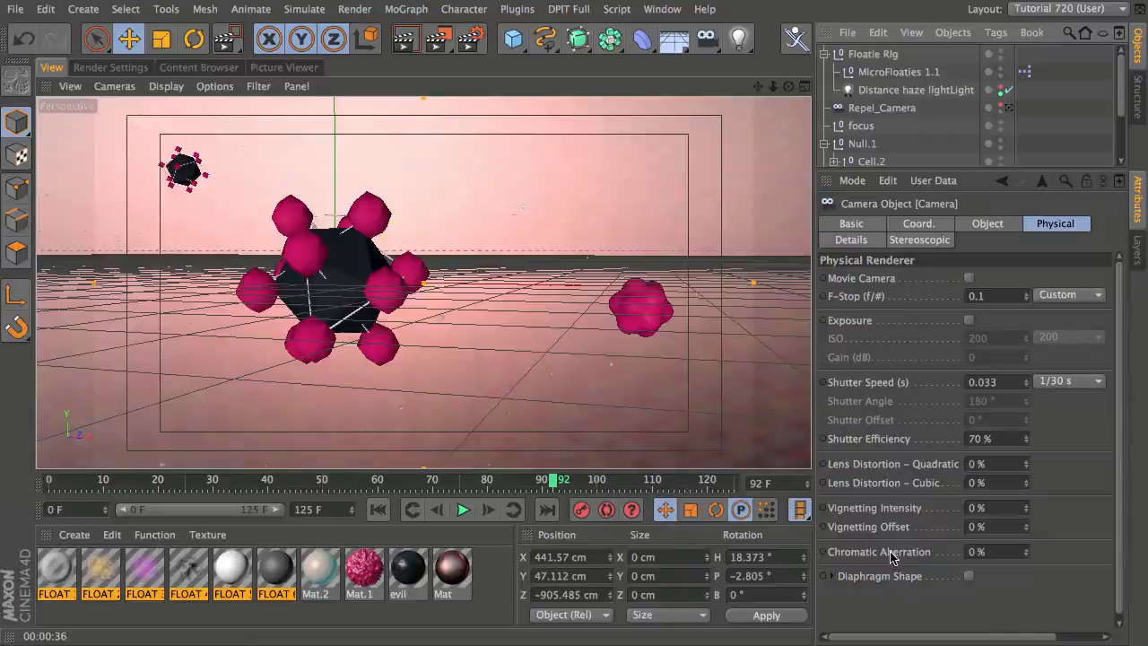
click(994, 551)
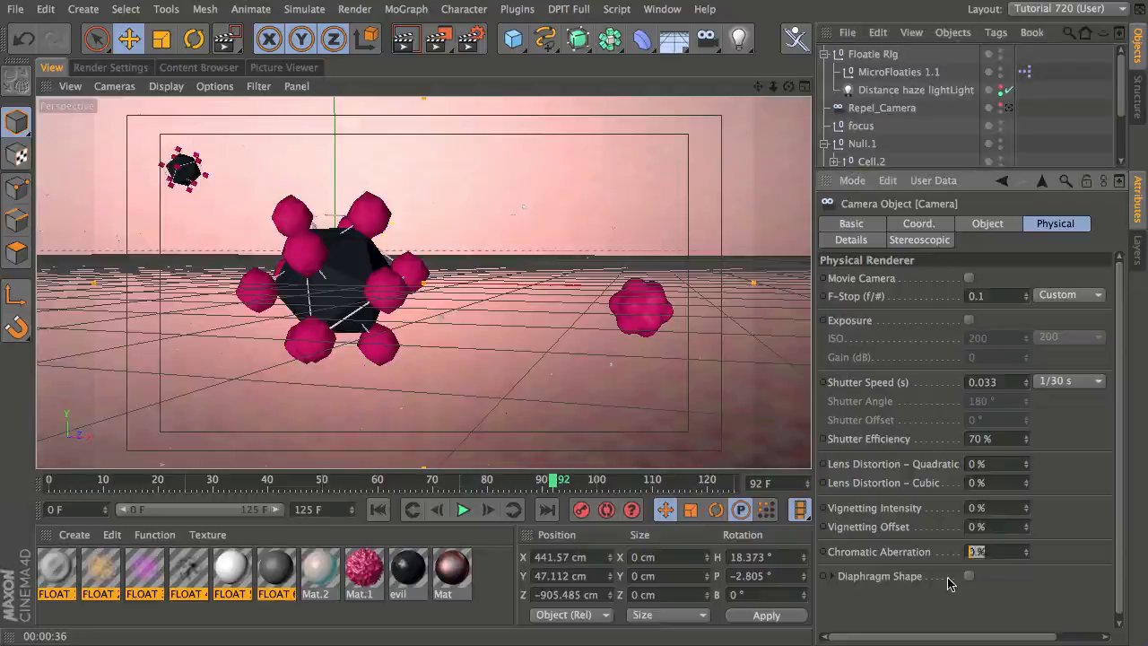
text(3)
key(Return)
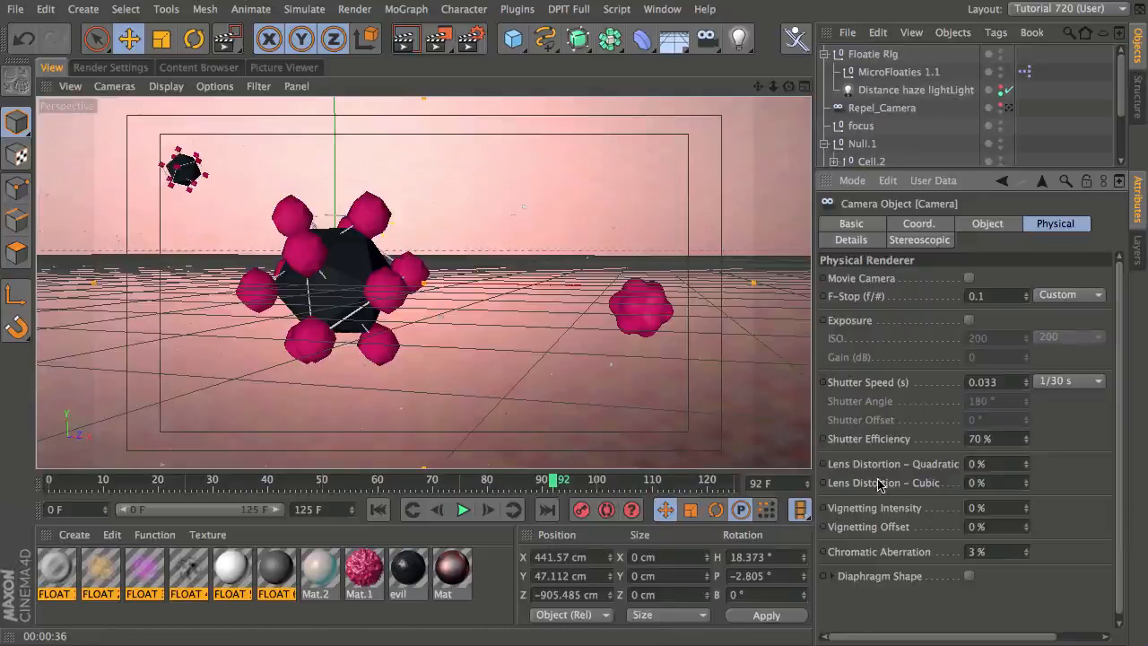
drag(1029, 557, 1029, 546)
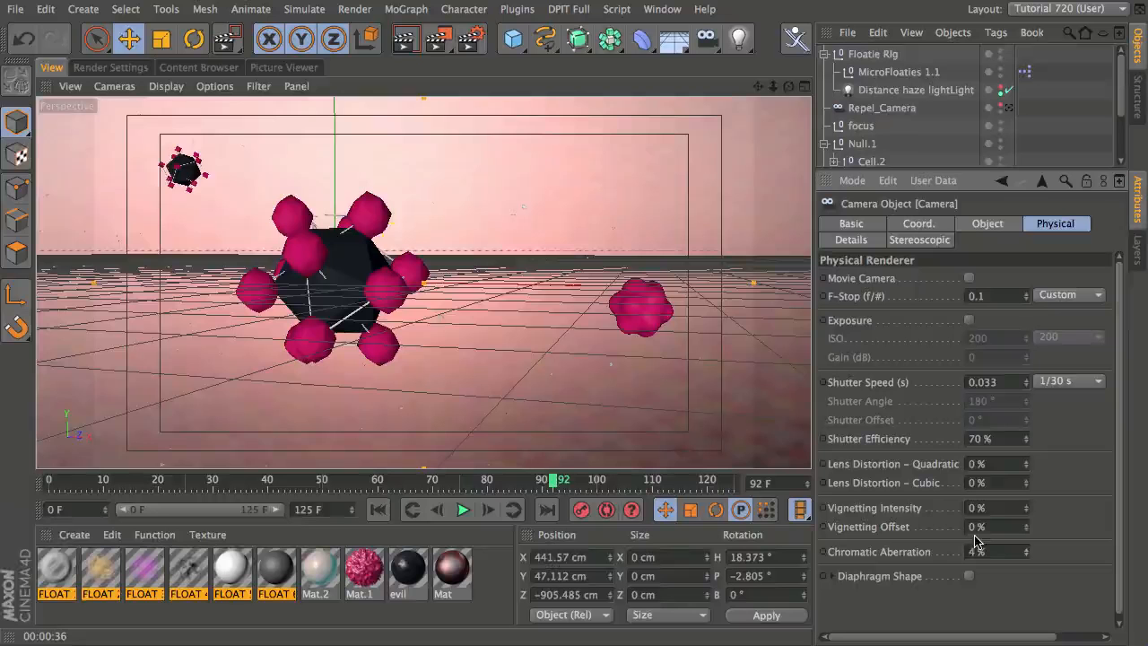
click(1027, 507)
drag(1027, 507, 1035, 465)
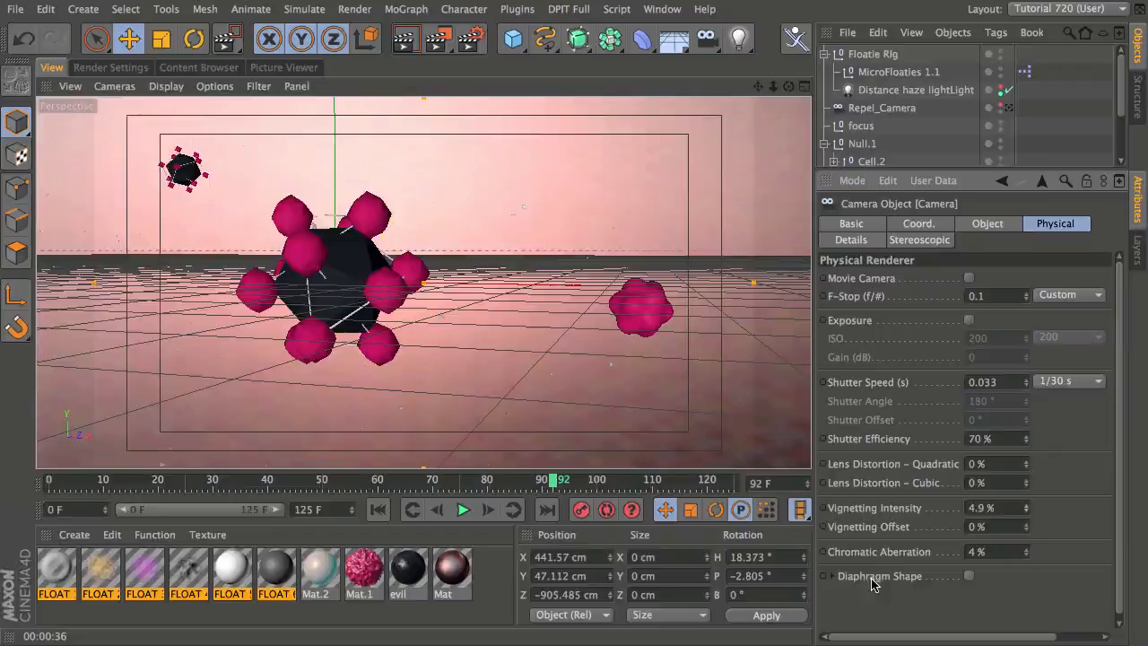
Enable the Camera's Diaphragm Shape and set its Blades to 6
click(968, 576)
click(833, 575)
scroll(958, 550, down, 3)
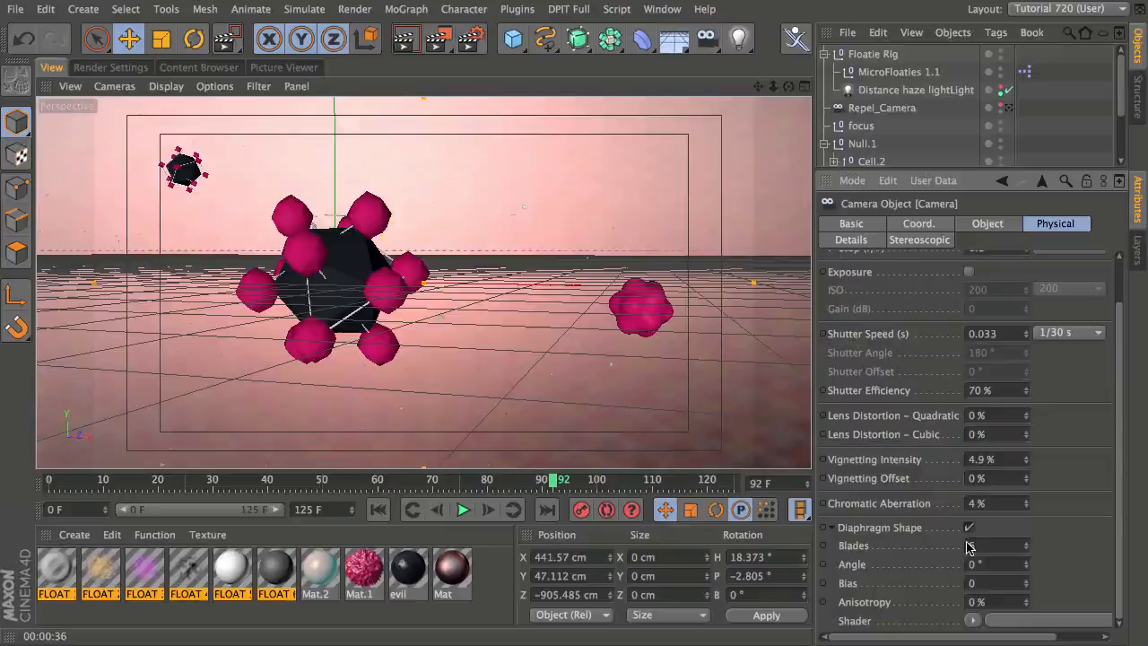
text(6)
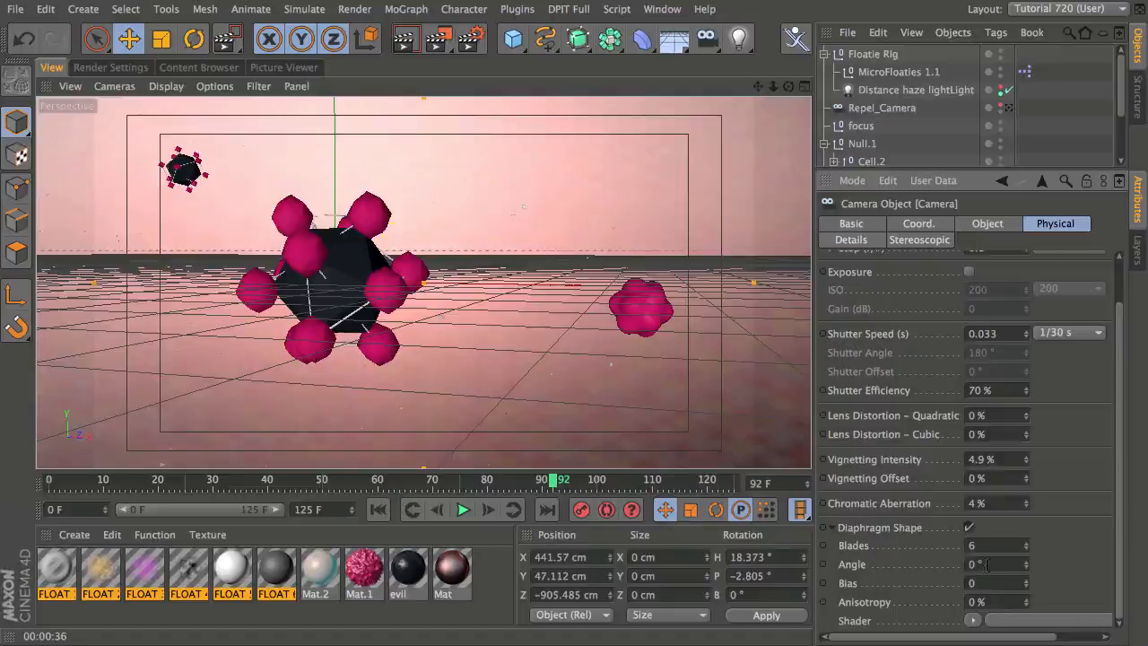
Start loading an image for the diaphragm Shader and browse to Applications > Maxwell 2 > simulens maps
click(975, 621)
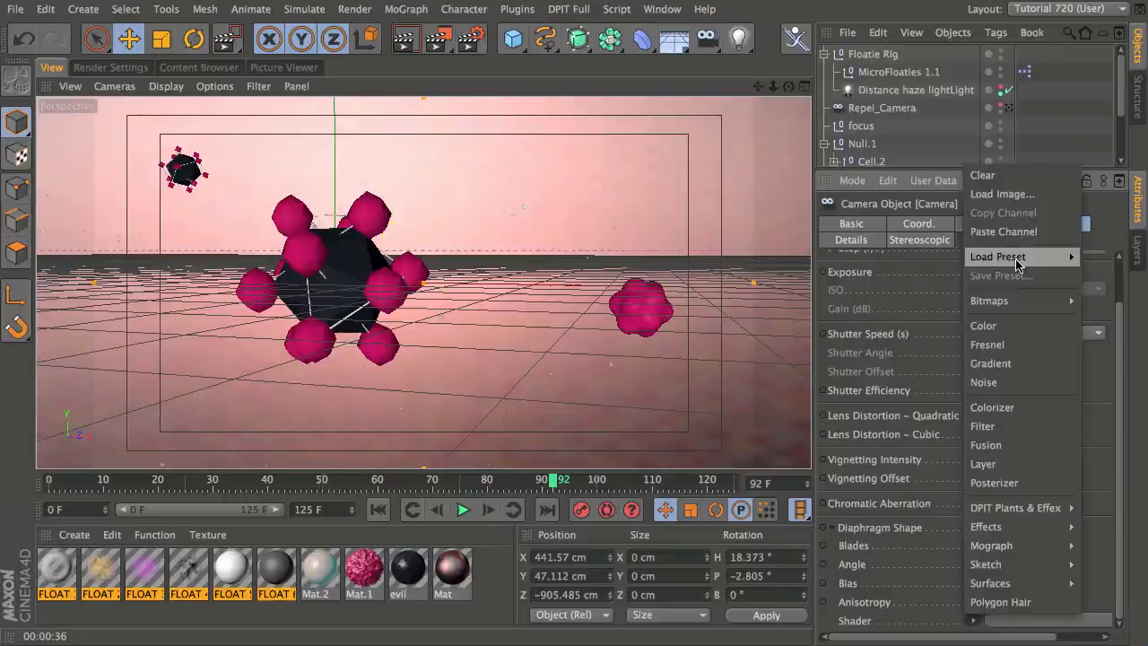
click(1016, 200)
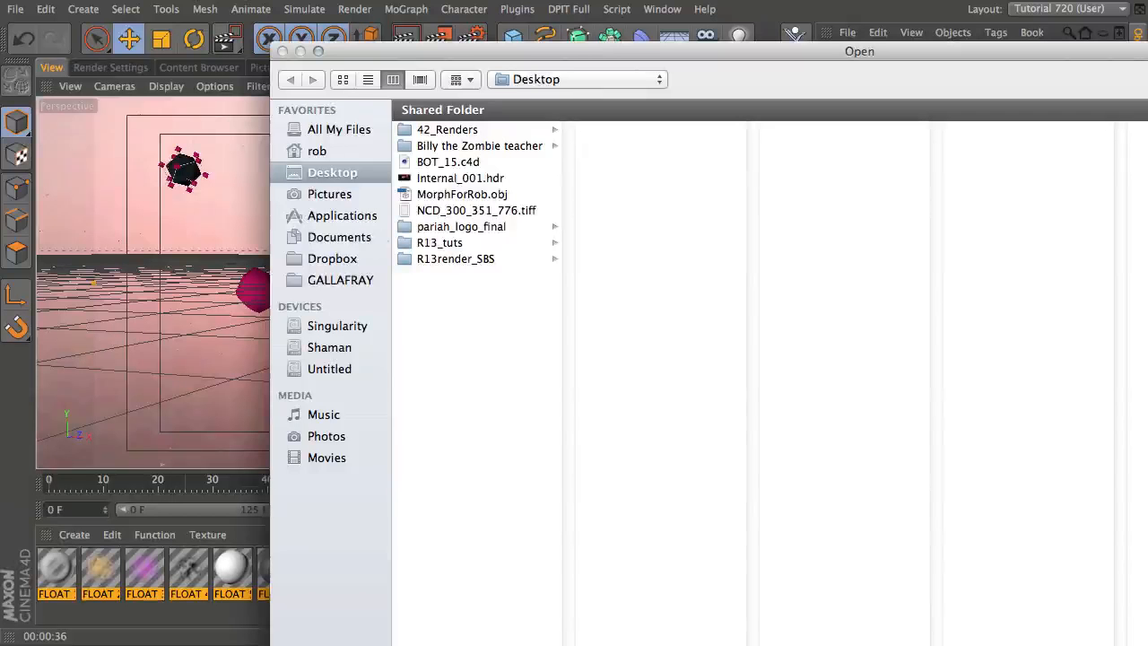
click(350, 218)
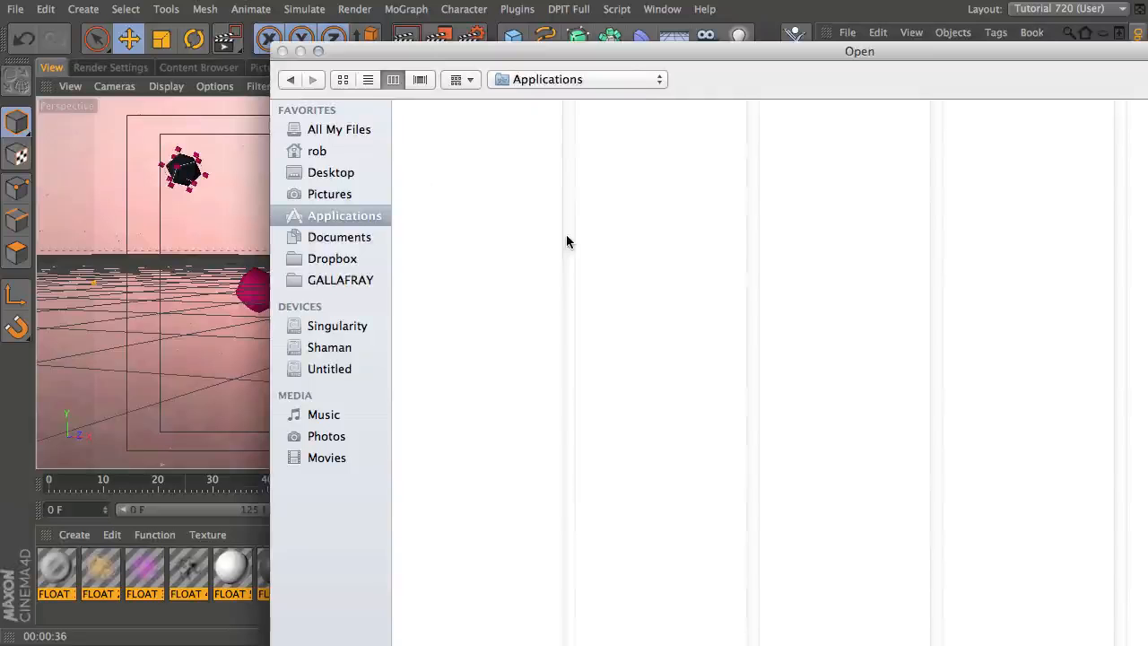
drag(574, 208, 580, 516)
click(461, 205)
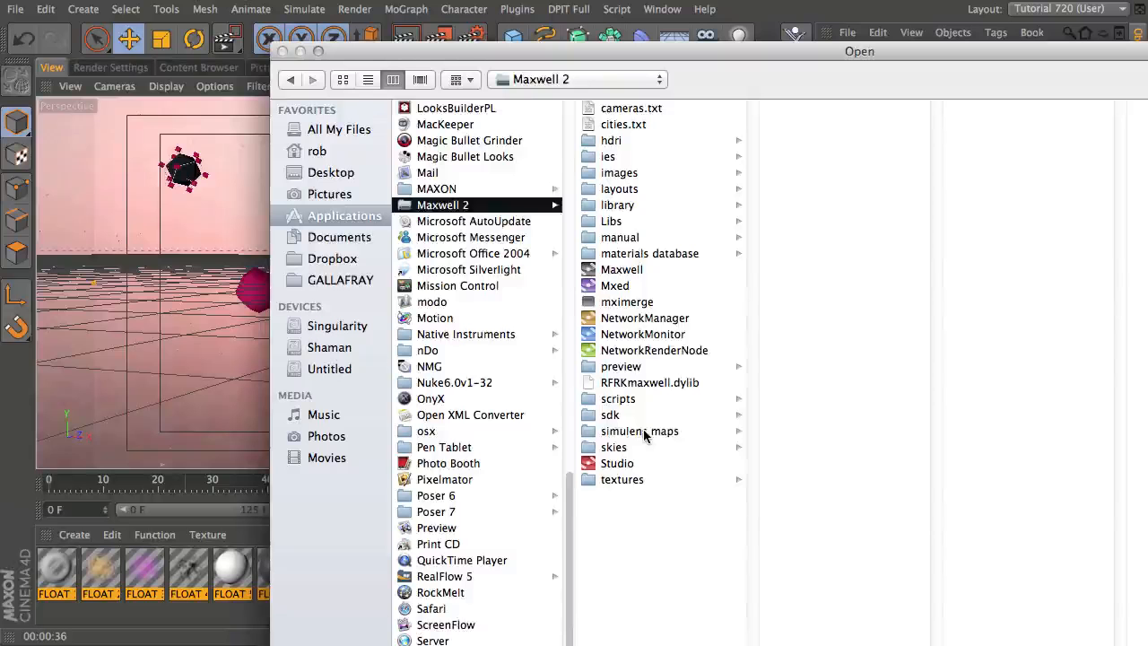
click(643, 432)
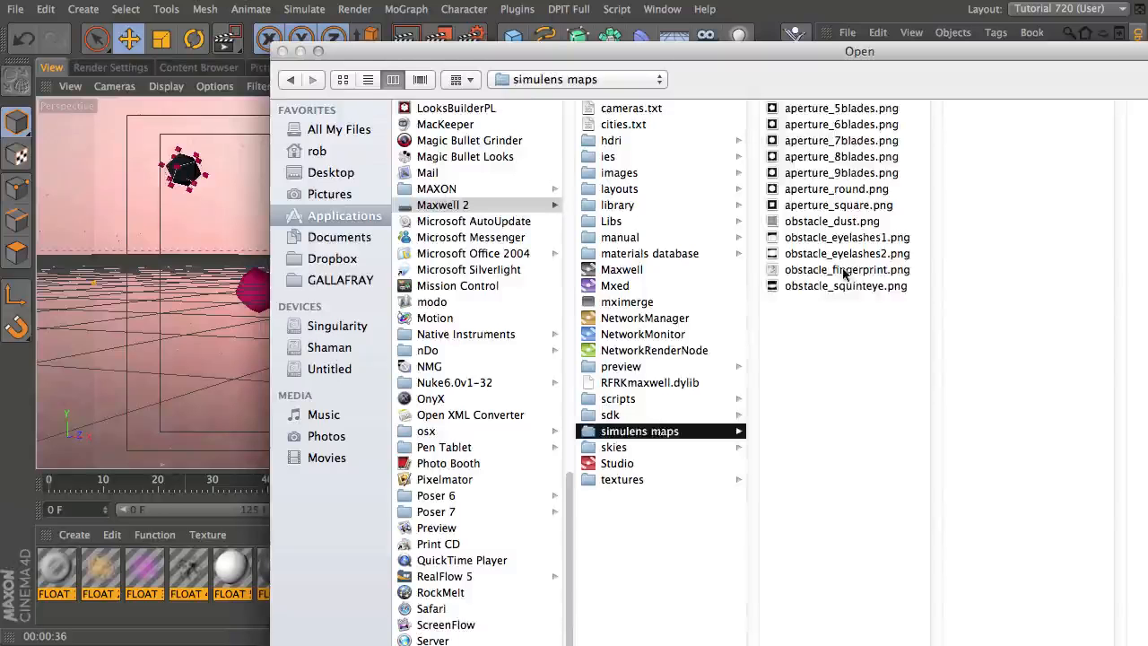
drag(927, 51, 512, 134)
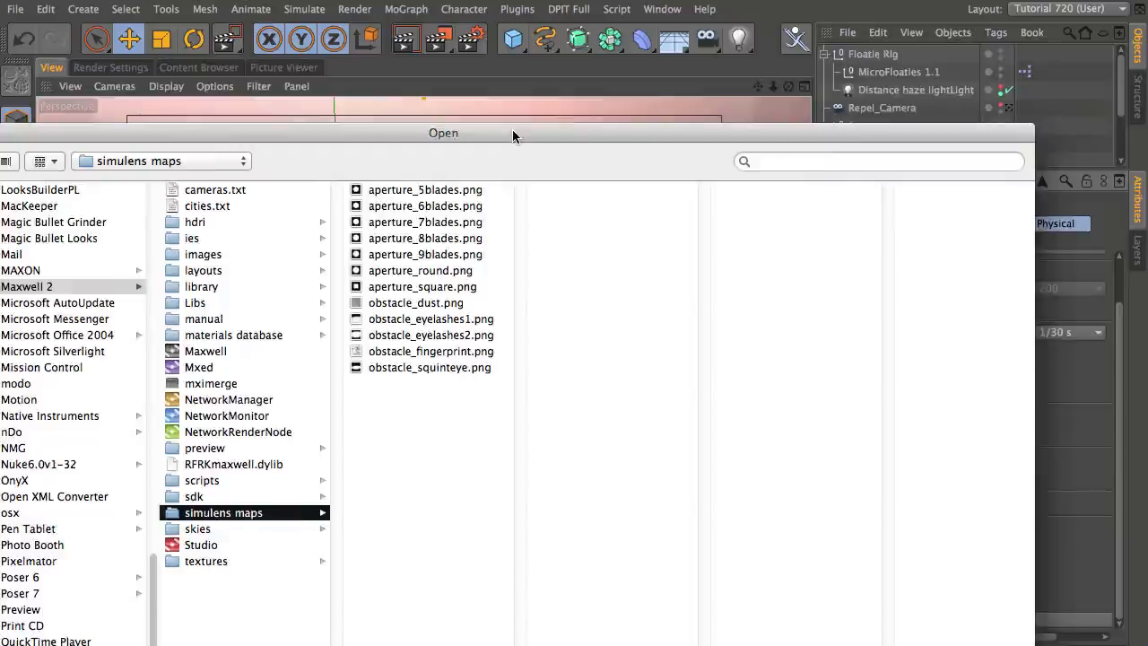
Preview the simulens maps, including the five-blade aperture and the squint-eye, fingerprint, eyelashes and dust obstacle images
click(406, 192)
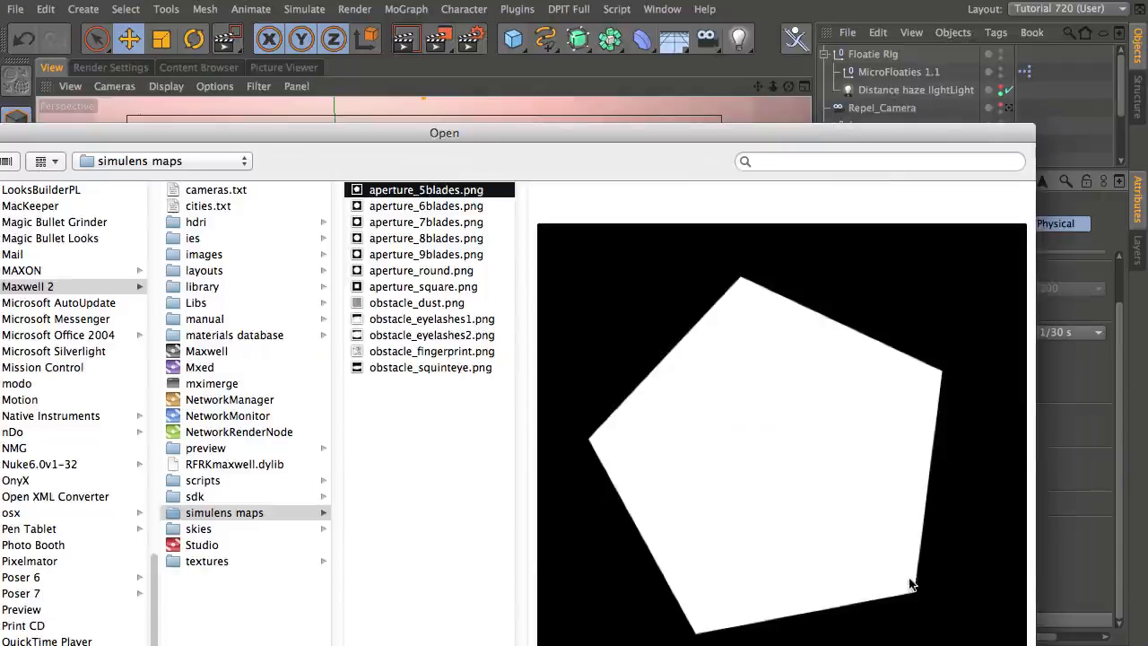
click(412, 367)
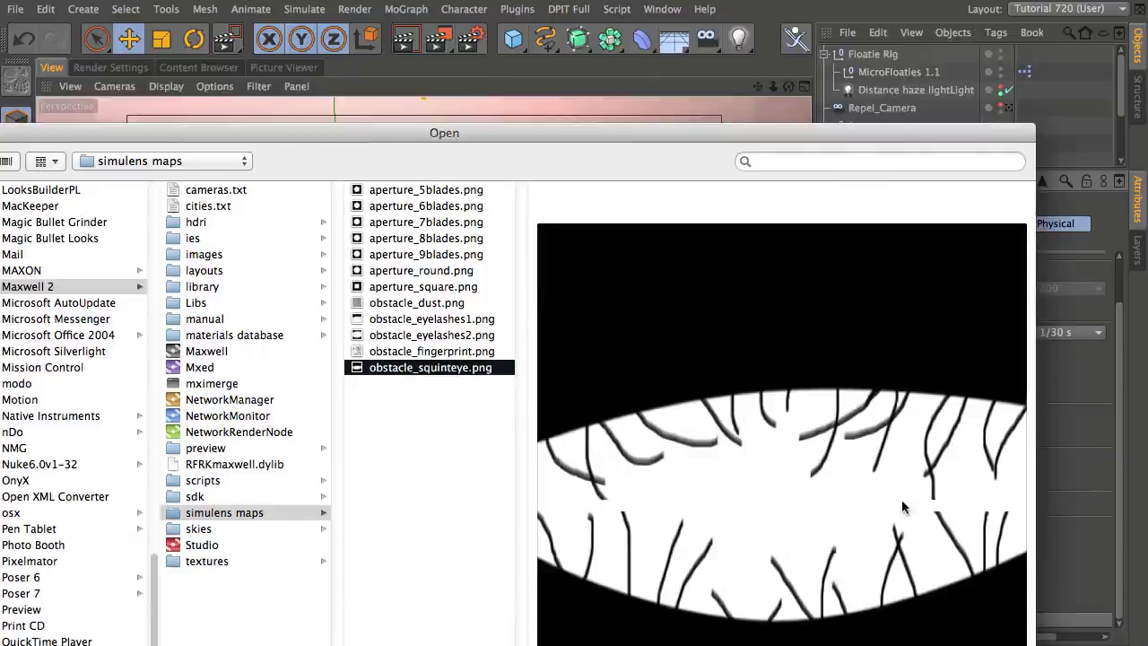
click(421, 351)
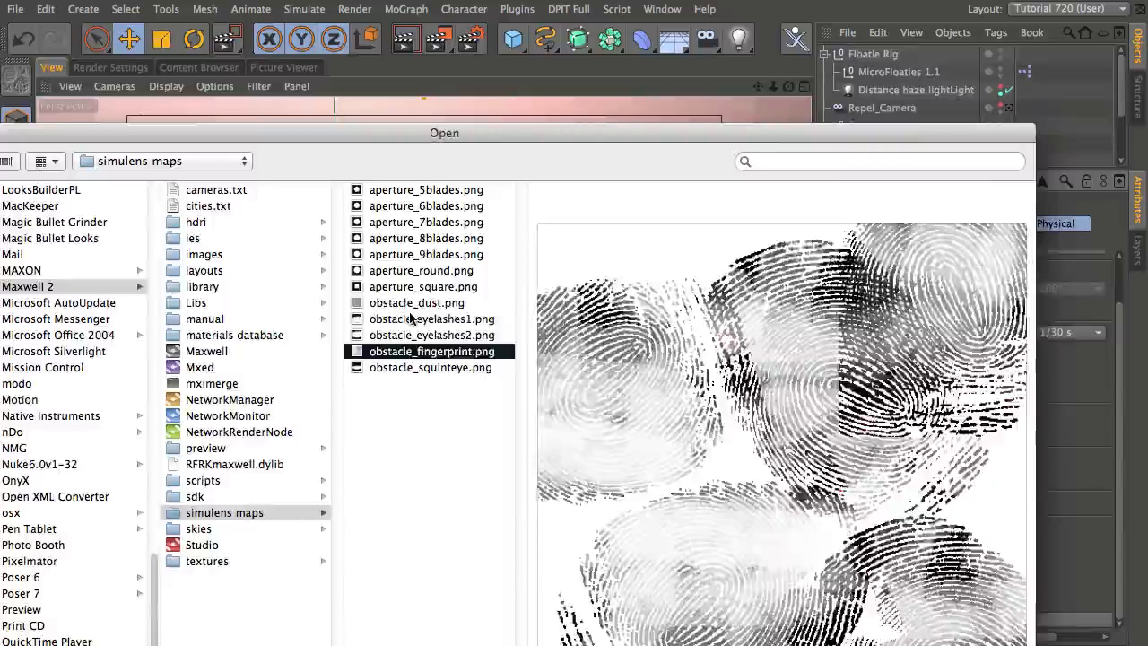
click(413, 319)
click(417, 302)
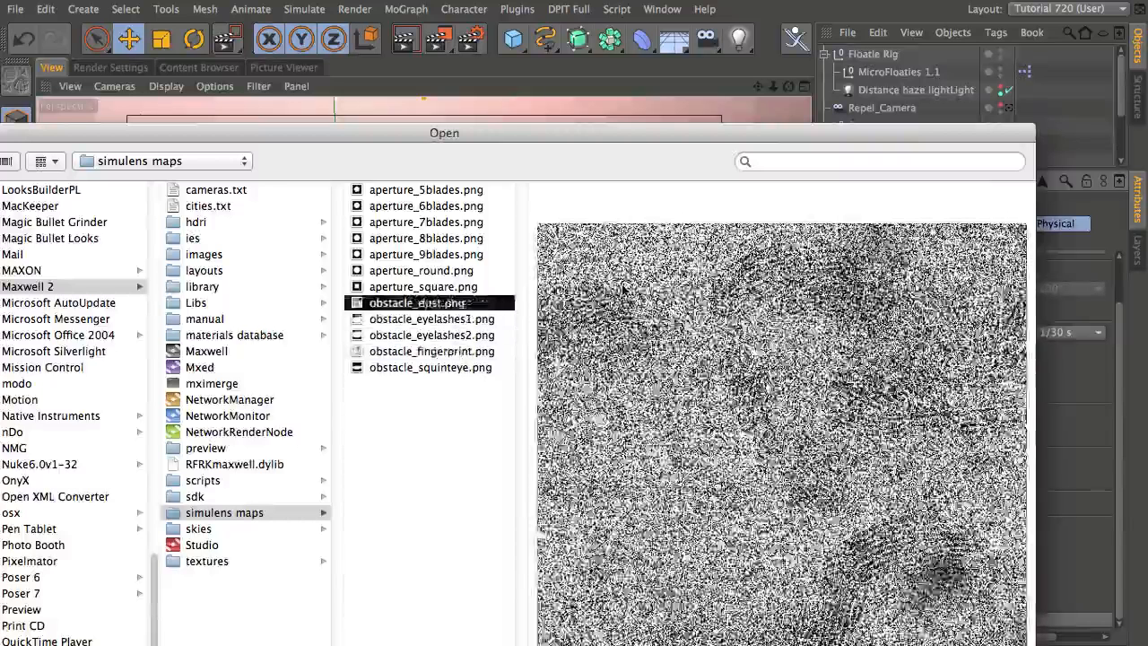
Load aperture_5blades.png as the Shader image for the Camera's Diaphragm Shape
click(415, 192)
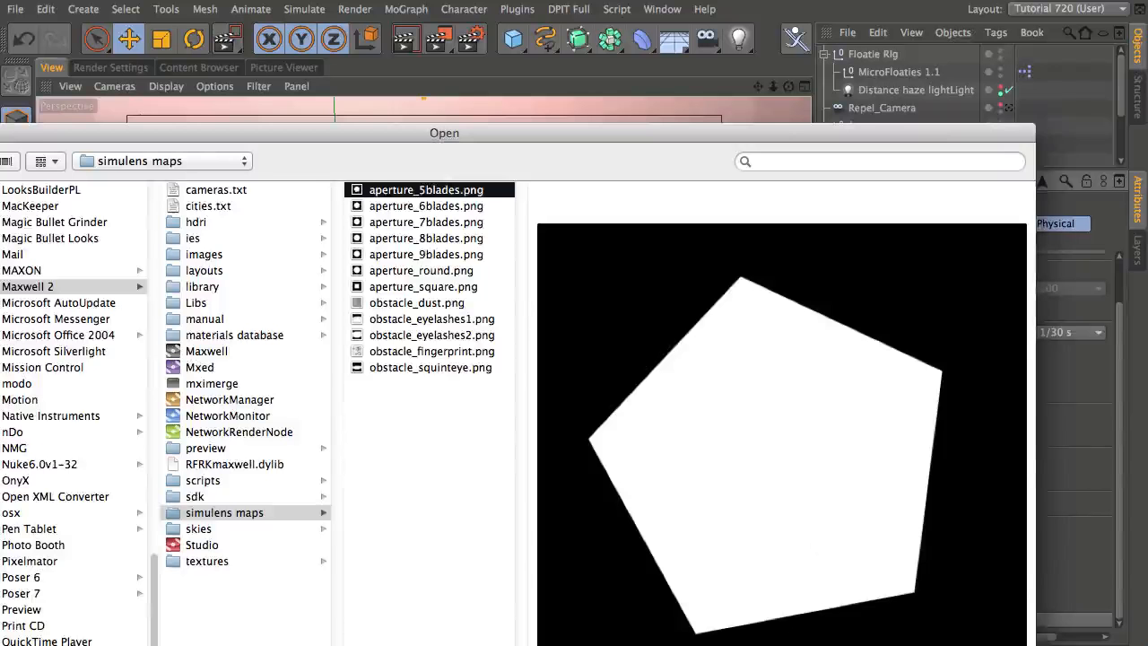
key(Return)
click(911, 320)
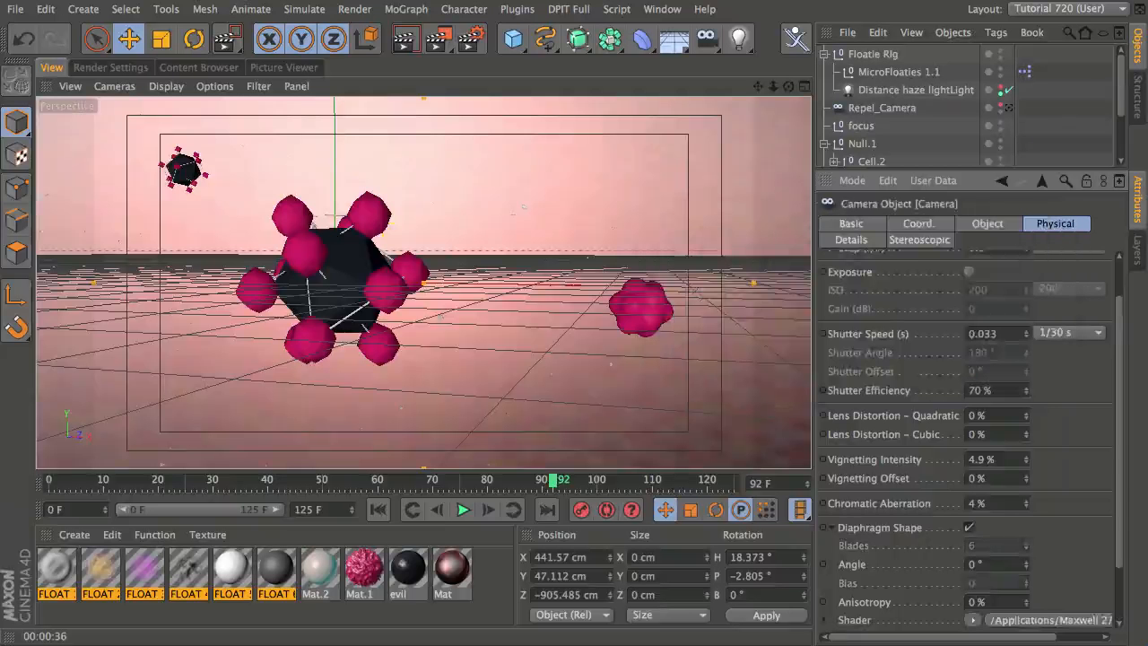
scroll(1058, 584, down, 4)
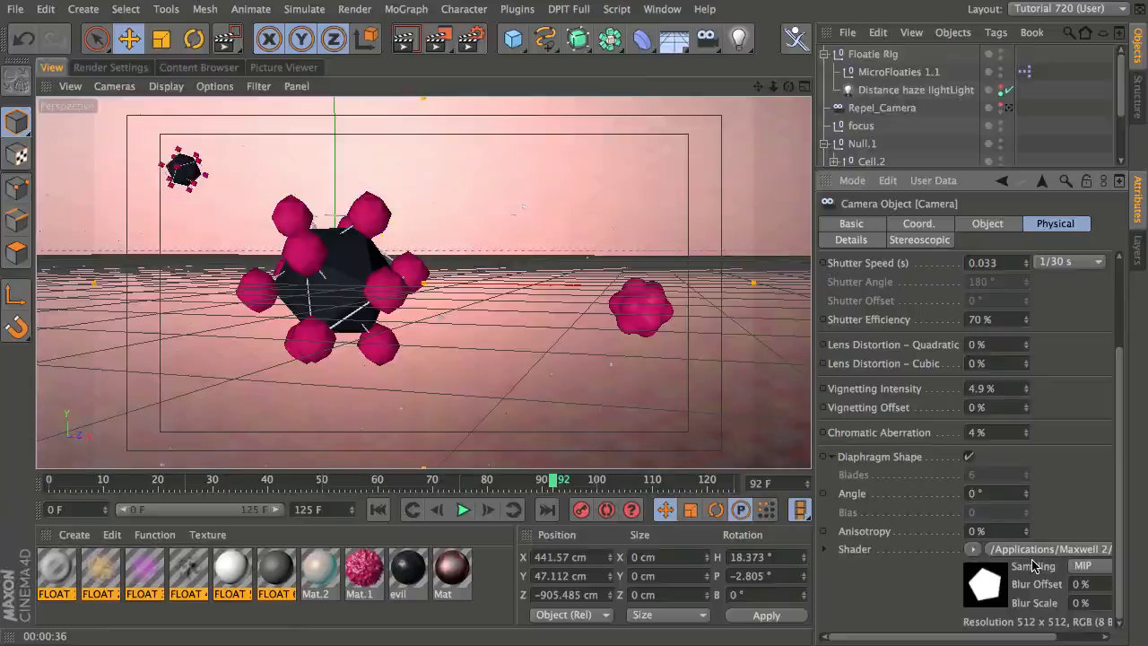
Render the camera frame region with the new lens settings and check it against the Pulse_final.mov reference
click(441, 41)
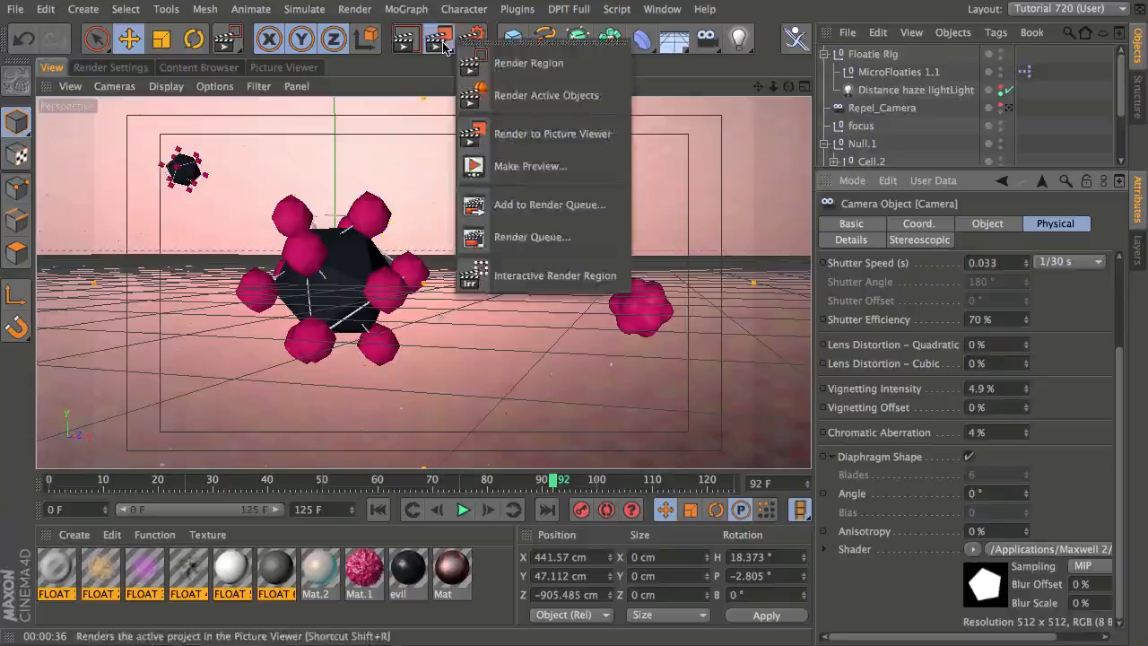
click(491, 62)
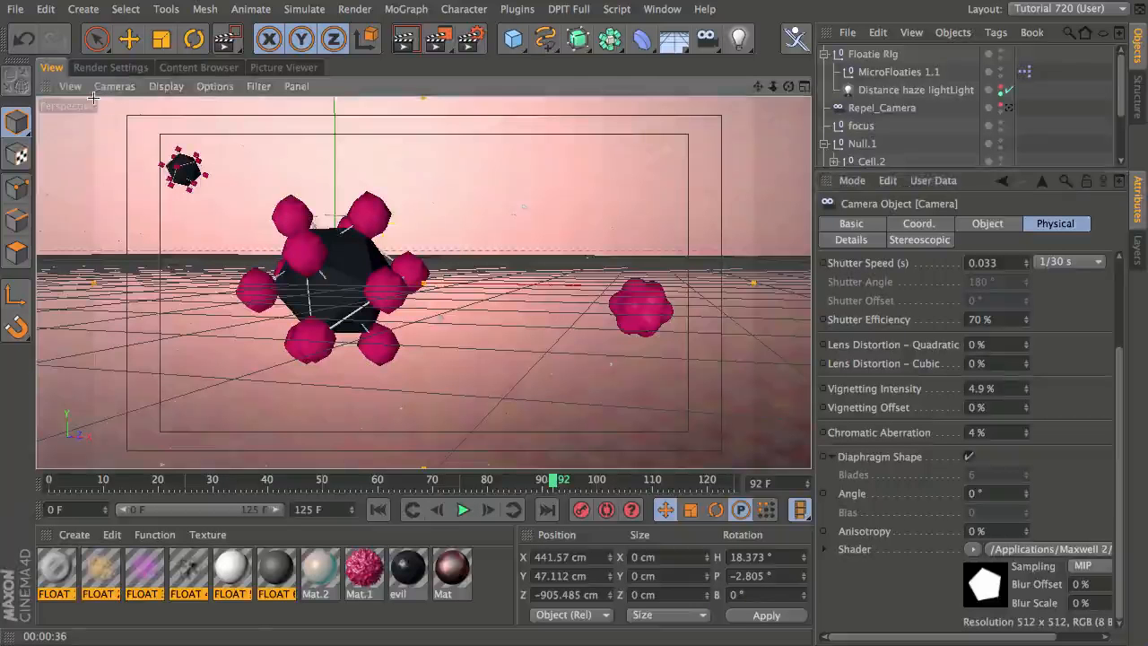
drag(92, 97, 792, 451)
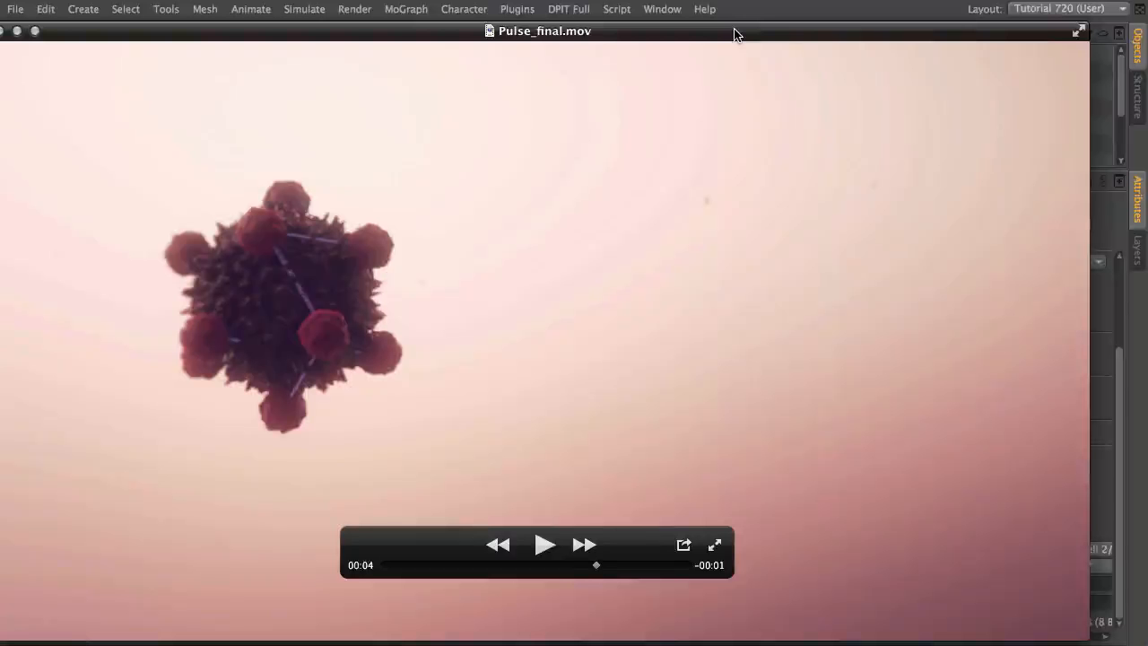
drag(734, 34, 765, 9)
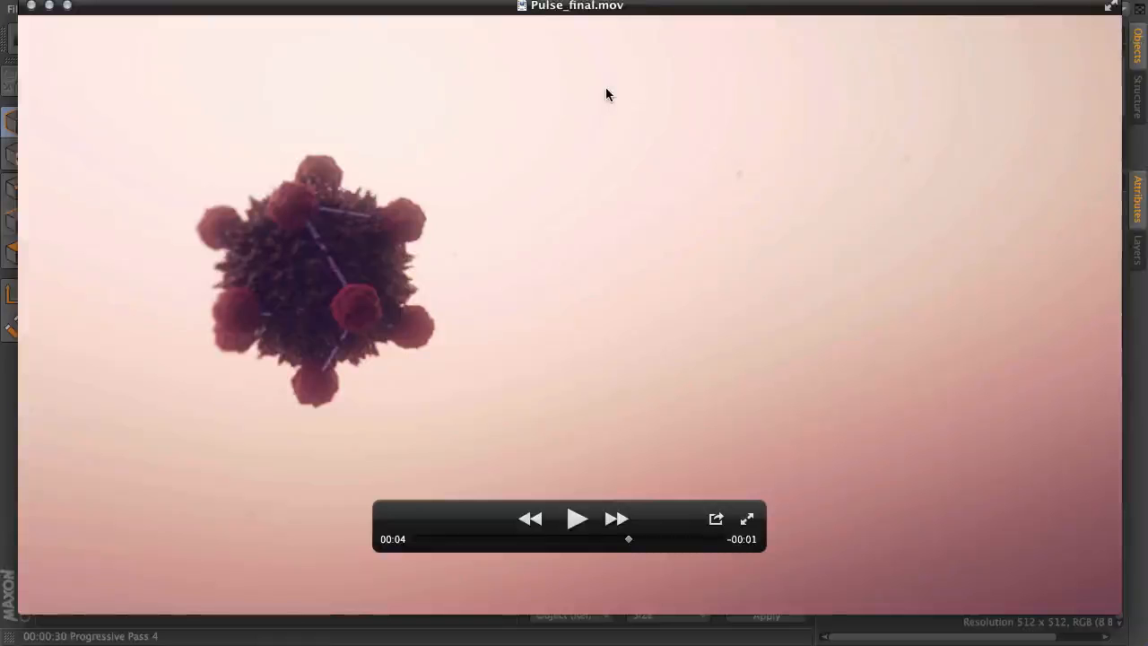
drag(767, 9, 724, 32)
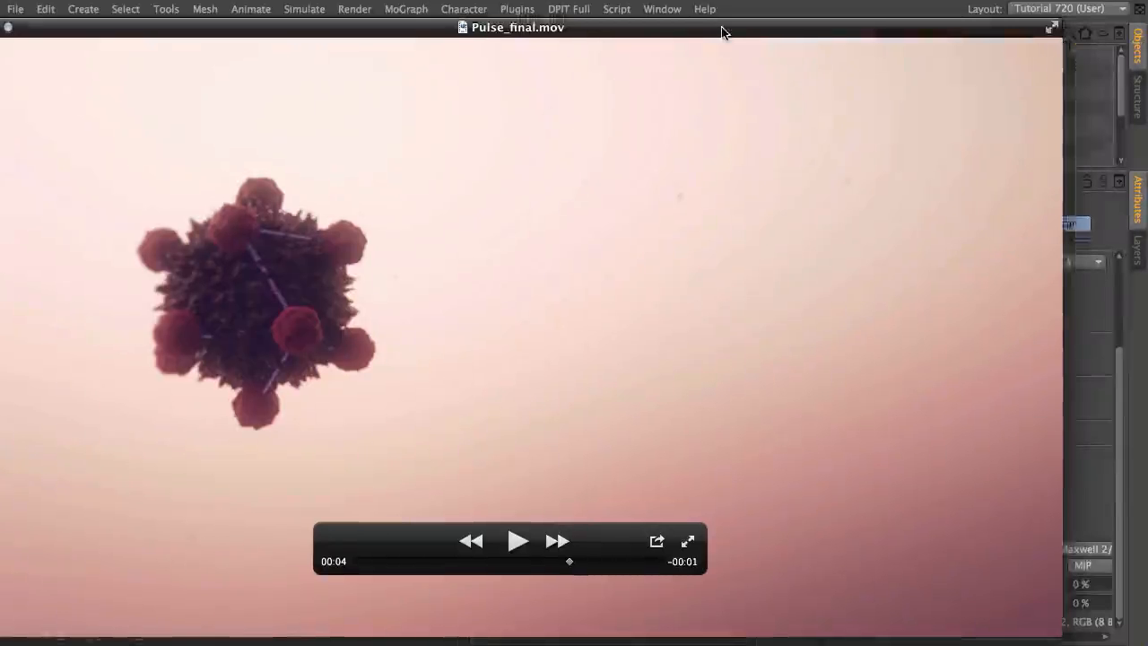
key(super+w)
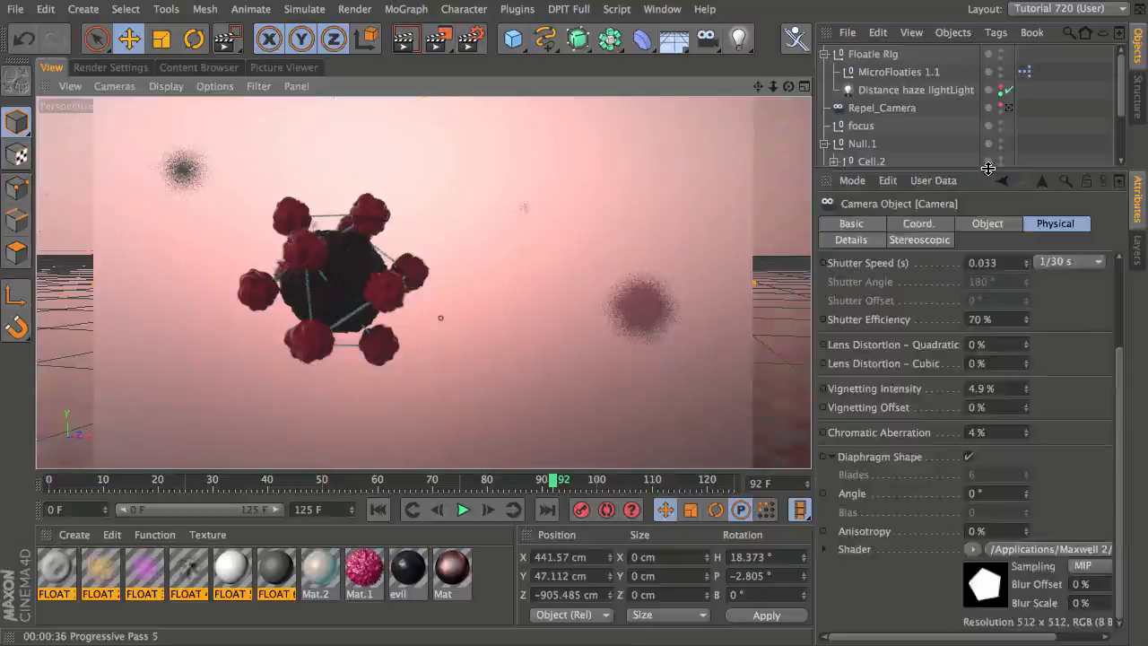
Enlarge the object list and scrub the animation to frame 116
drag(1031, 170, 1031, 346)
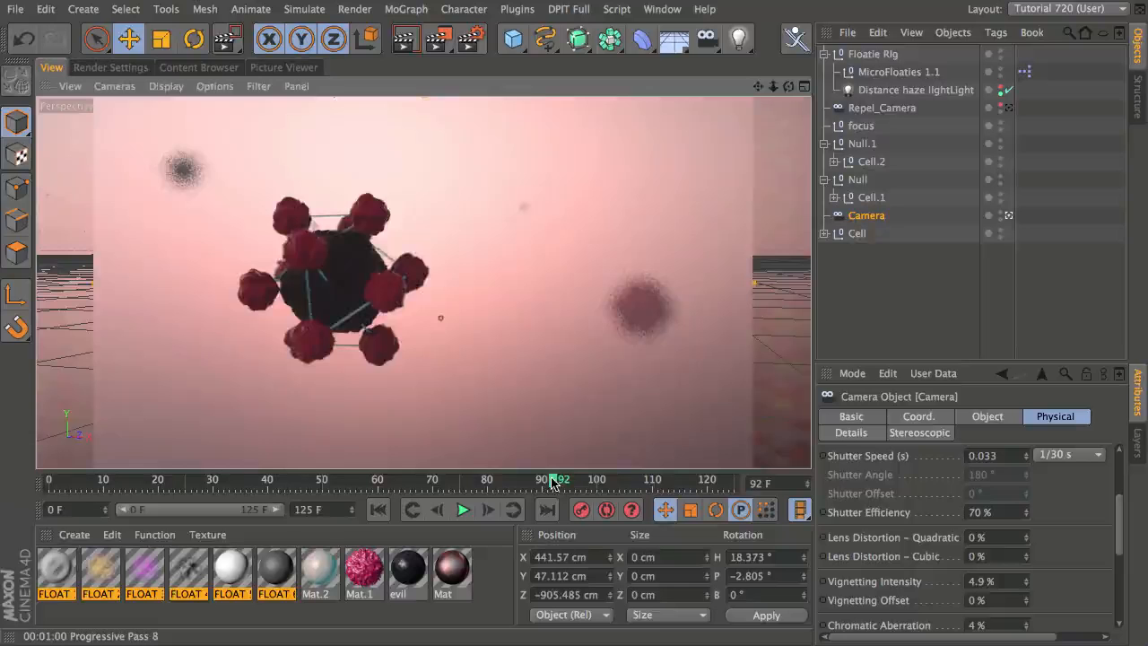
drag(553, 484, 686, 481)
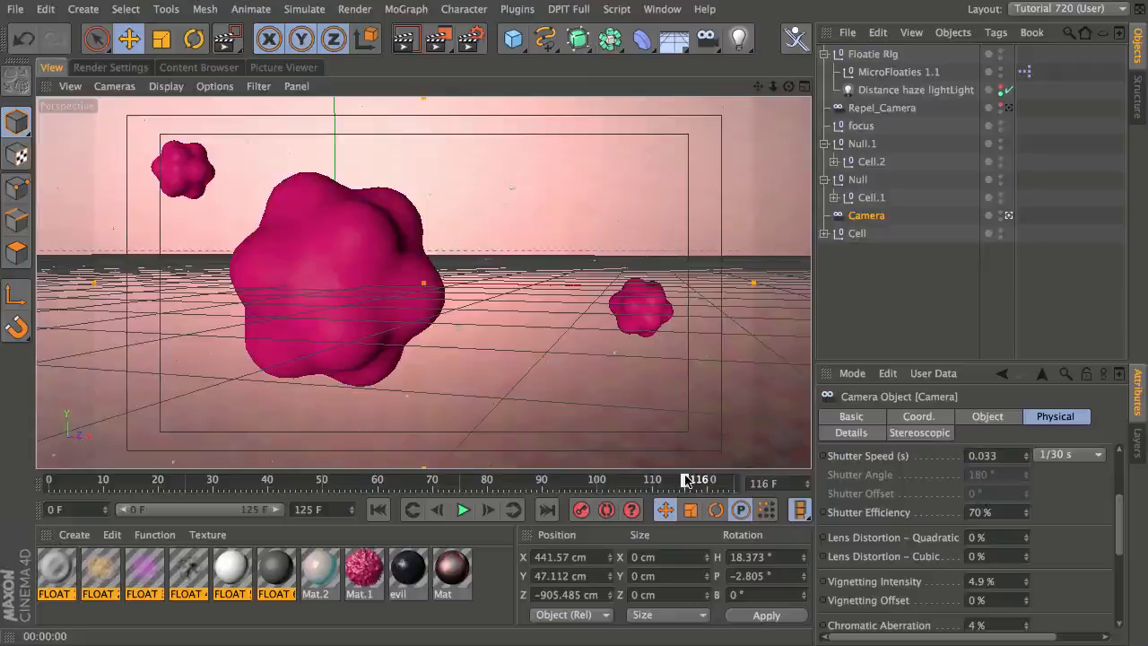